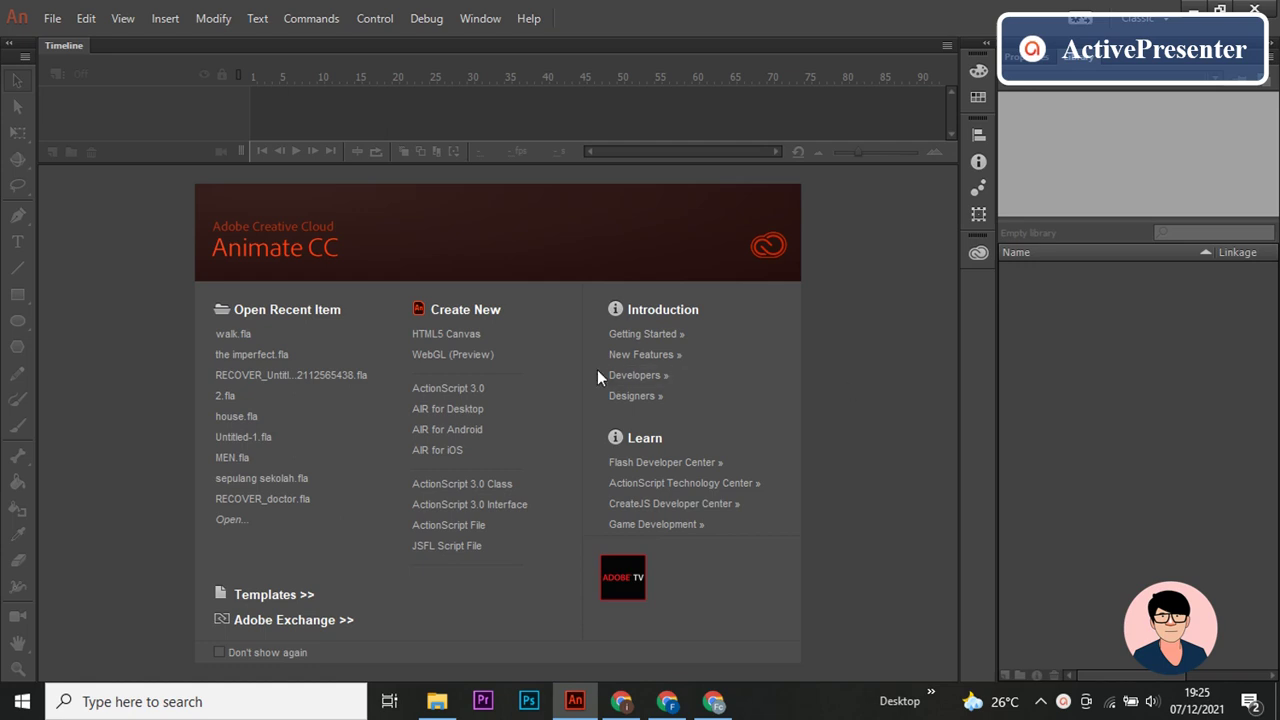
Step: Create a new ActionScript 3.0 document from the Welcome screen
click(427, 392)
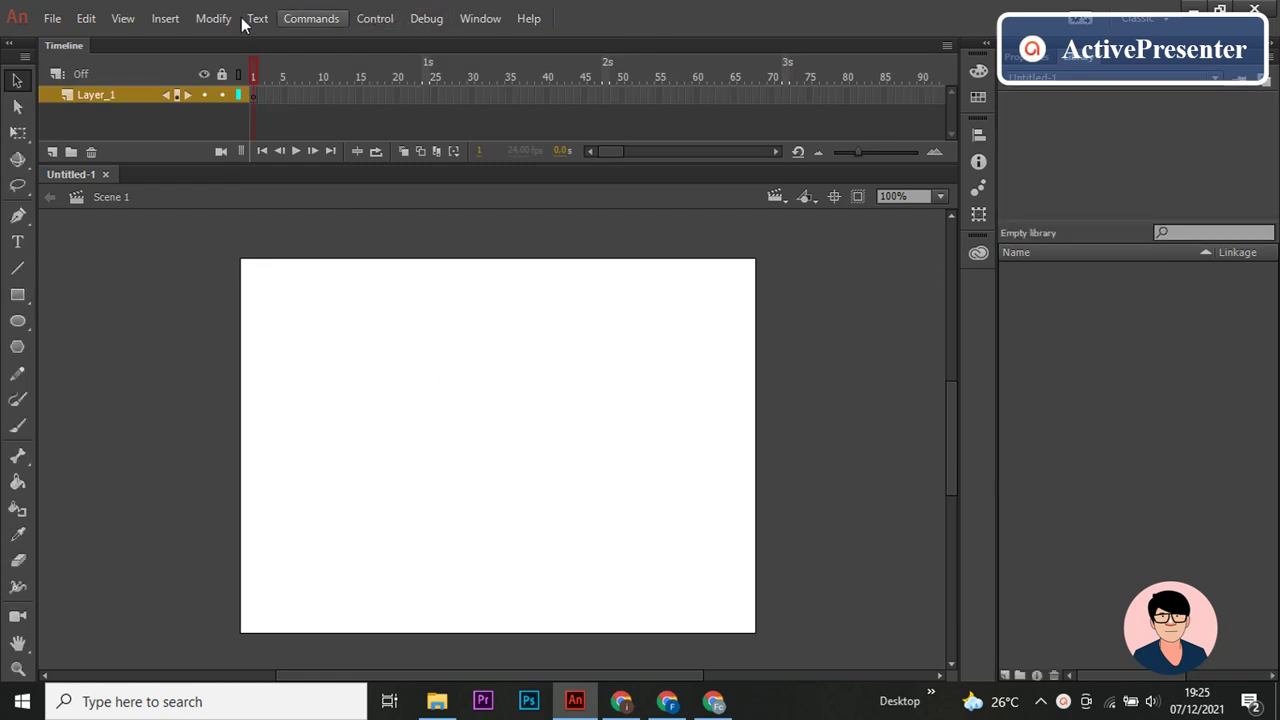
Step: Insert a new Movie Clip symbol named 'KINCIR ANGIN'
click(180, 20)
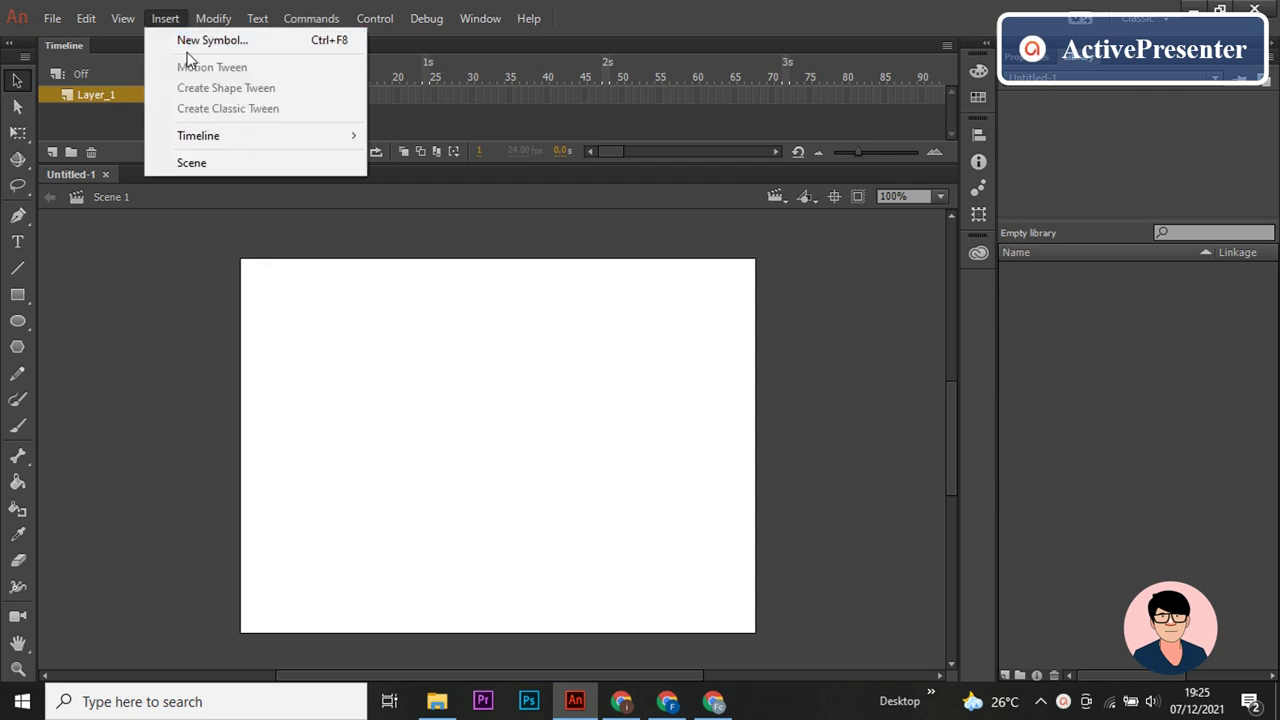
click(187, 44)
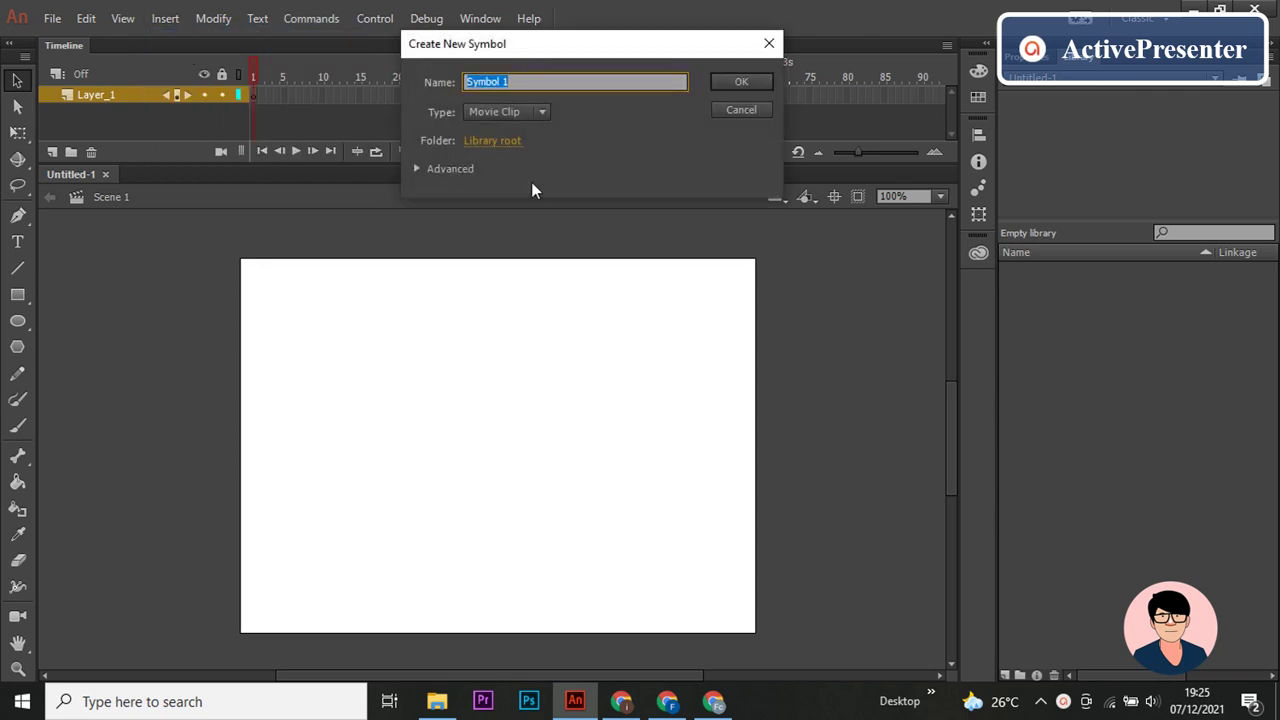
text(KINCIR AN)
text(GIN)
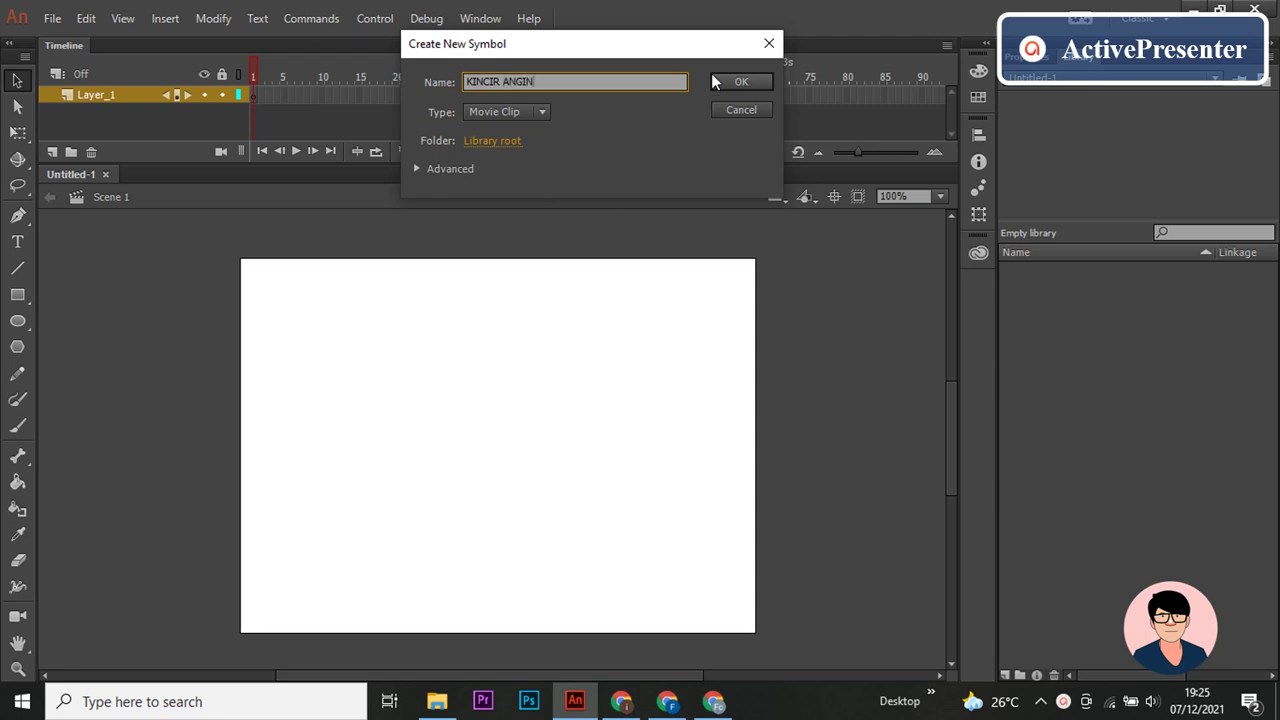
click(724, 84)
Step: Draw a long thin rectangle and bow its top and bottom edges outward
click(17, 294)
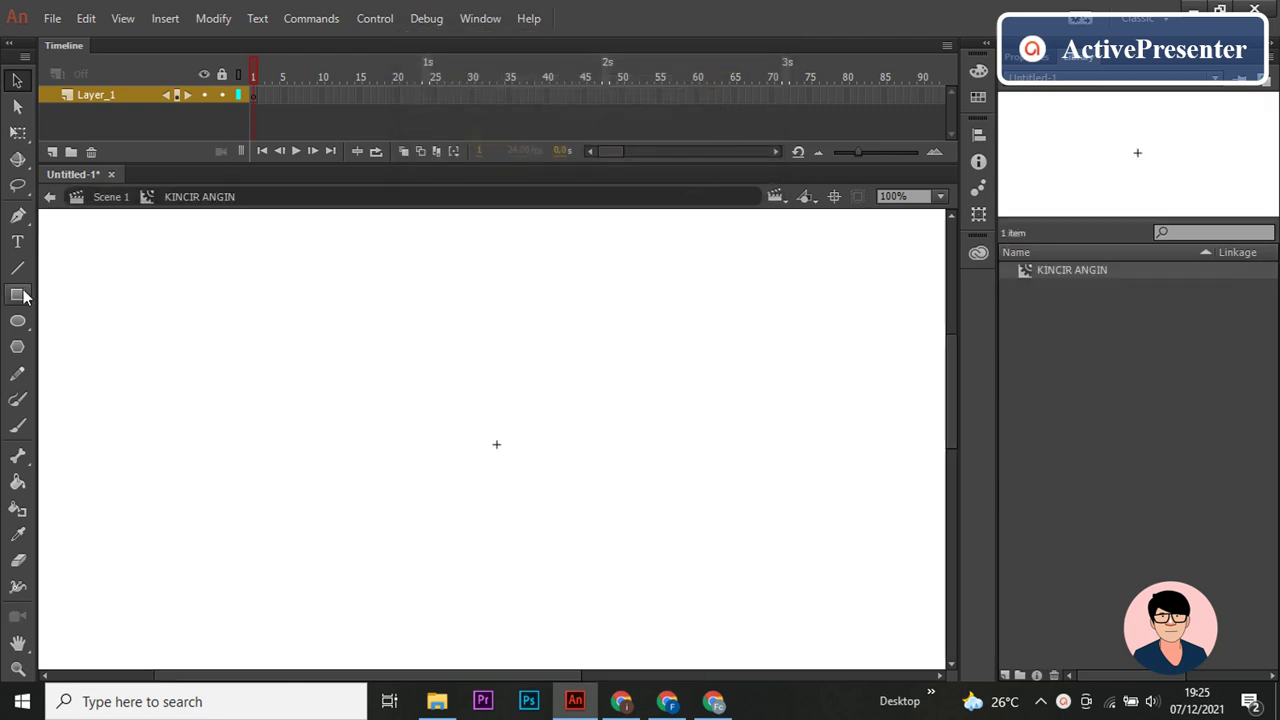
click(1203, 160)
click(1140, 176)
mouse_move(378, 373)
mouse_down()
mouse_move(411, 406)
mouse_move(710, 409)
mouse_up()
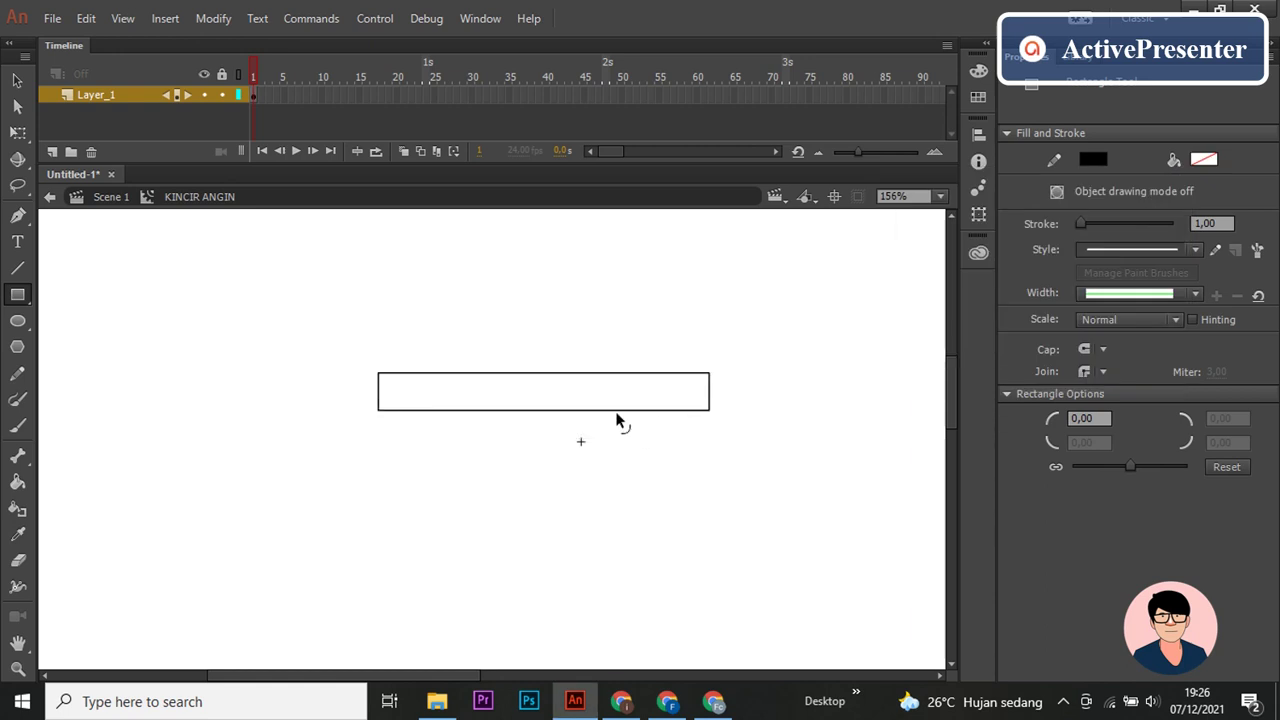
key(v)
drag(617, 411, 609, 417)
drag(597, 373, 597, 369)
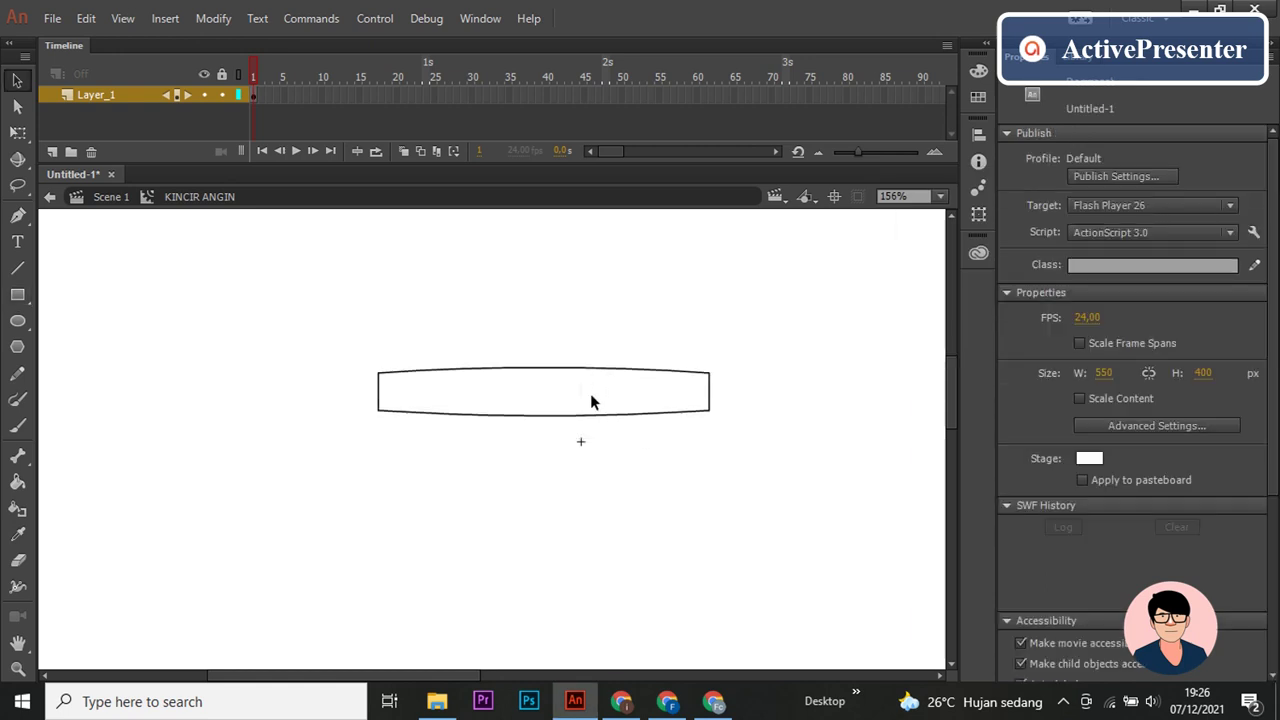
Step: Add a centre line and a pointed end line, deleting the stray stubs
key(n)
drag(359, 393, 775, 394)
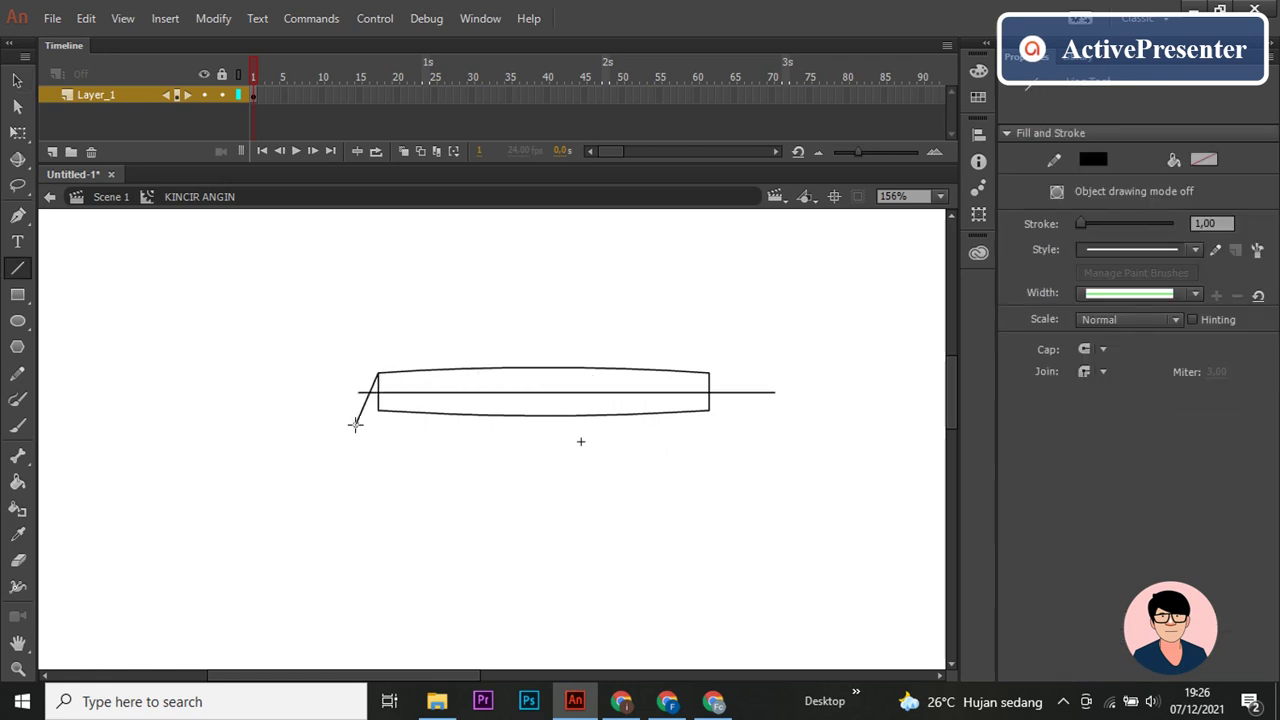
drag(370, 390, 389, 421)
key(v)
click(750, 392)
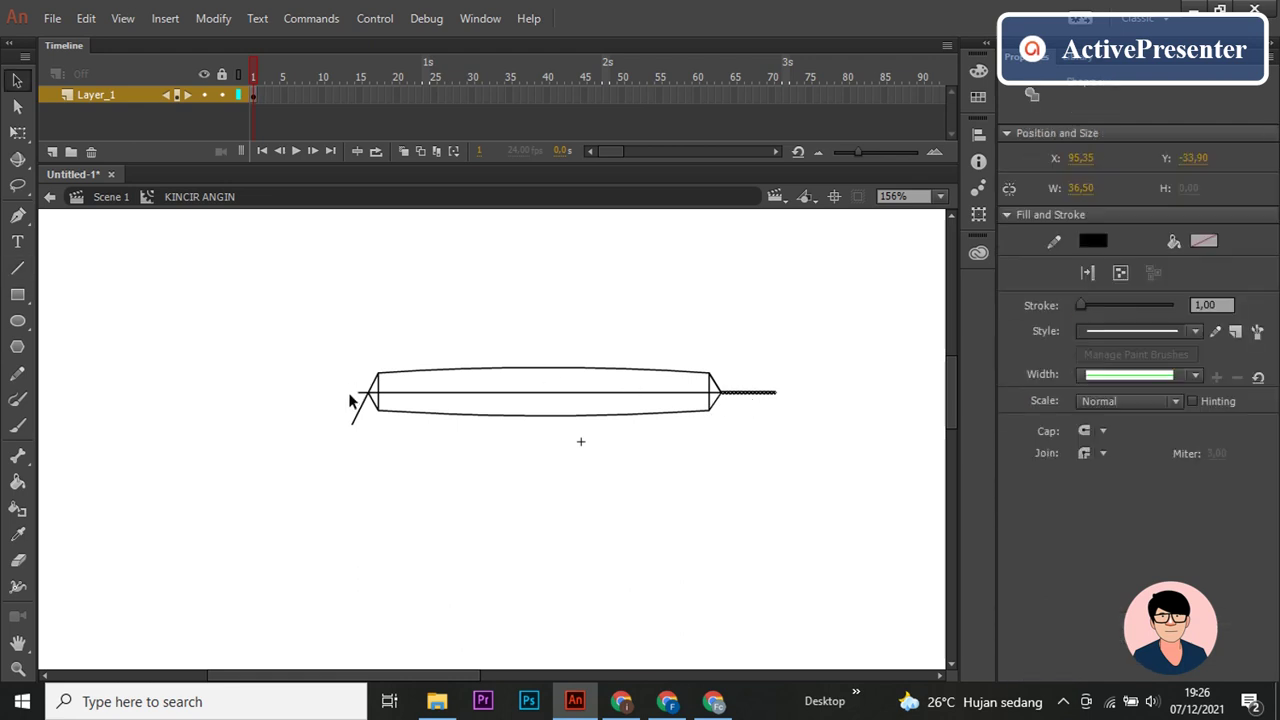
key(Delete)
click(358, 408)
key(Delete)
key(Delete)
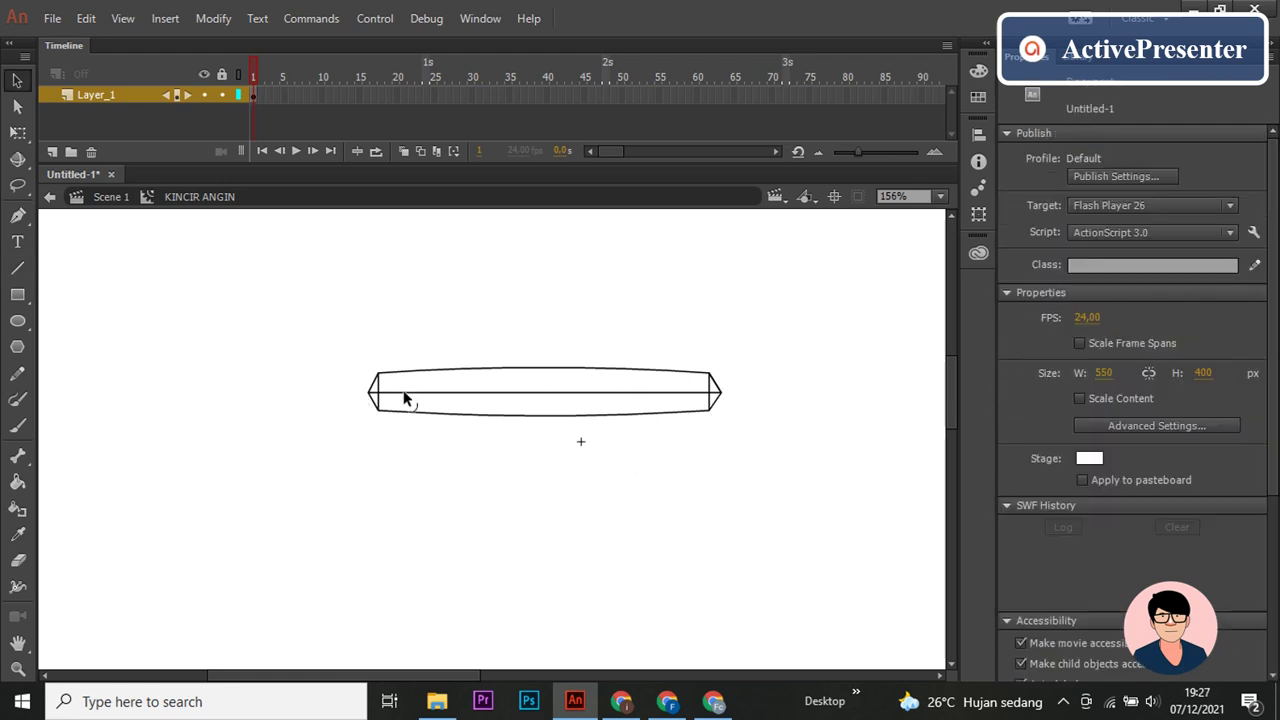
Step: Thicken the blade's centre line stroke to 2
click(374, 392)
click(677, 393)
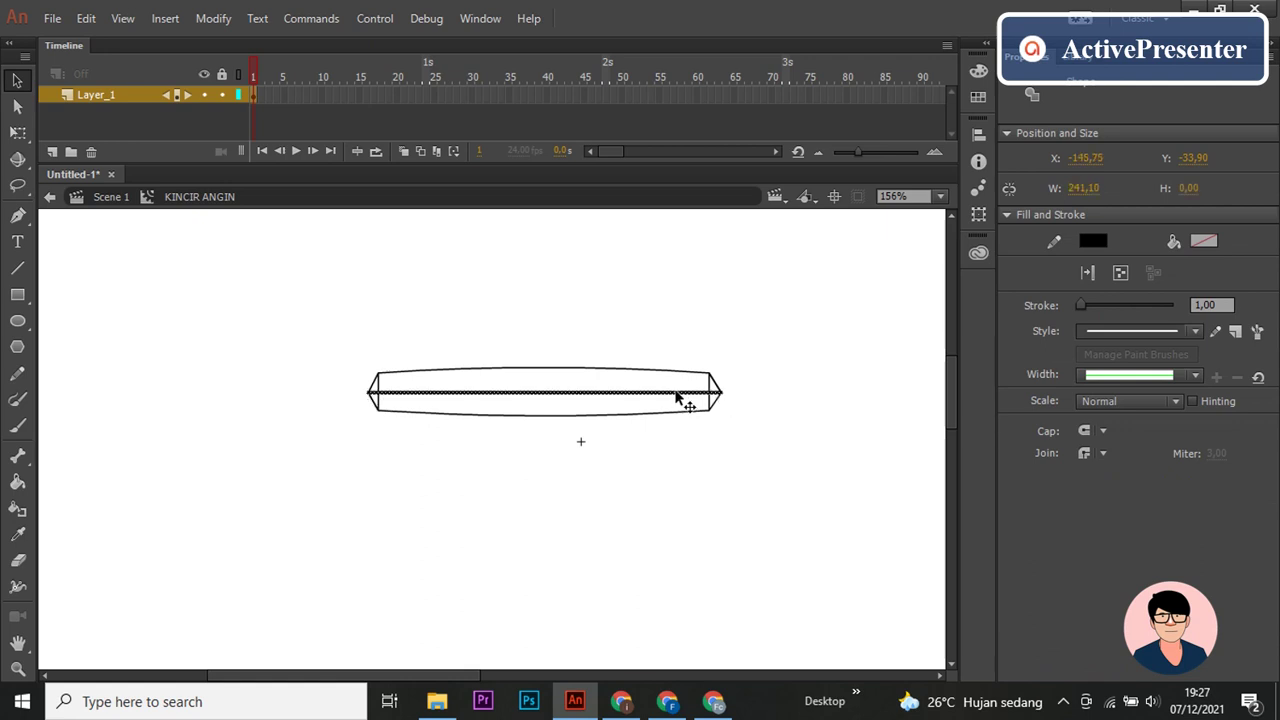
drag(1222, 305, 1178, 305)
click(814, 355)
Step: Draw evenly spaced vertical cross lines along the blade
key(n)
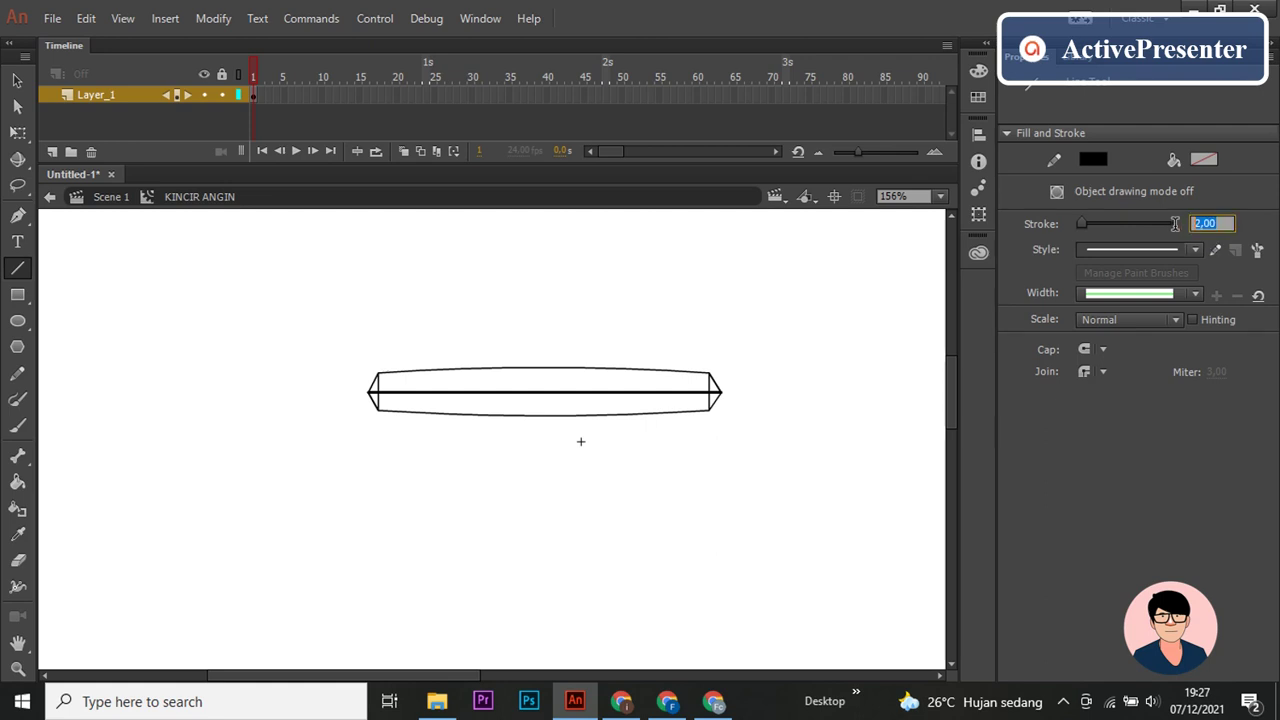
drag(417, 372, 417, 495)
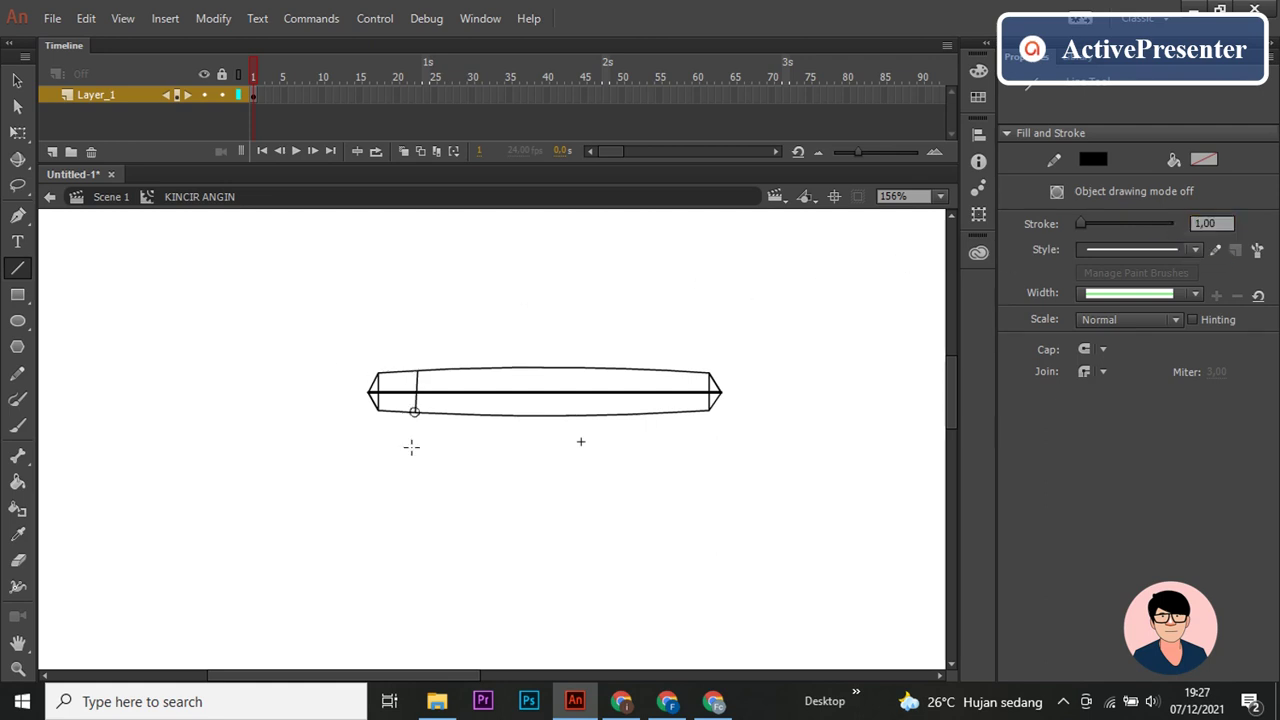
mouse_move(466, 372)
mouse_down()
mouse_move(466, 490)
mouse_move(514, 530)
mouse_up()
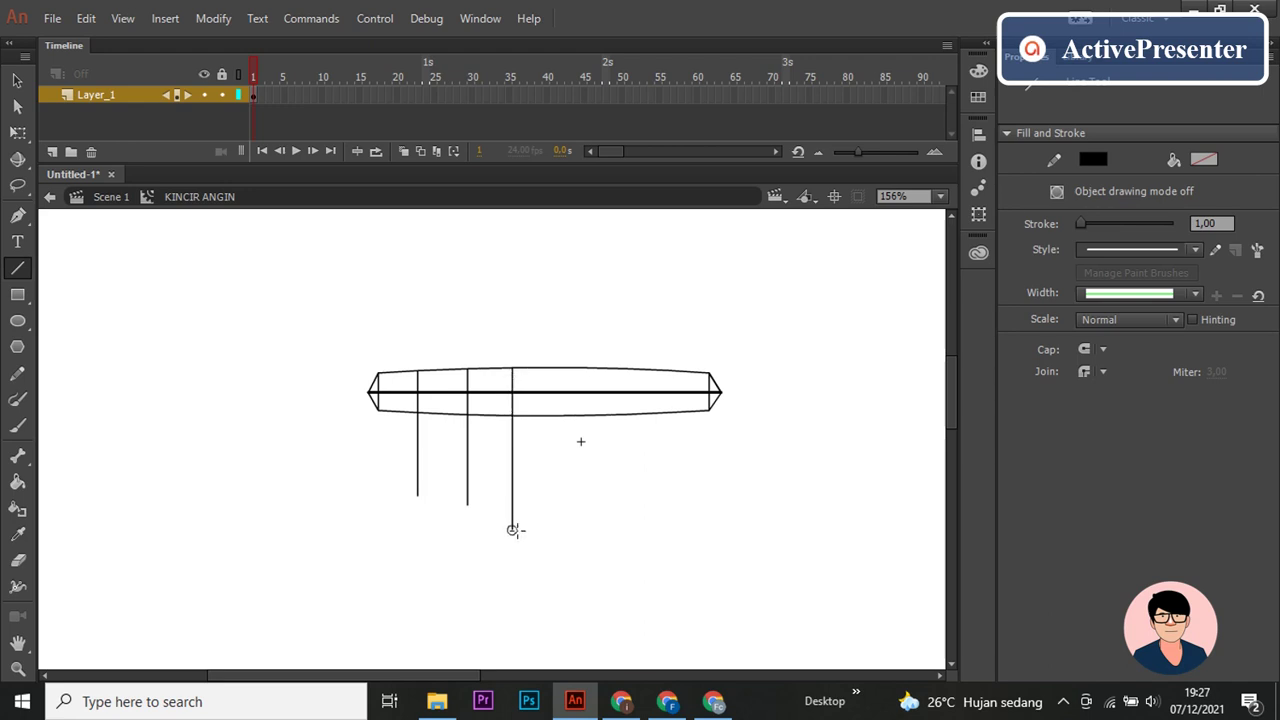
drag(553, 370, 553, 518)
key(ctrl+z)
drag(558, 370, 558, 536)
drag(606, 369, 607, 556)
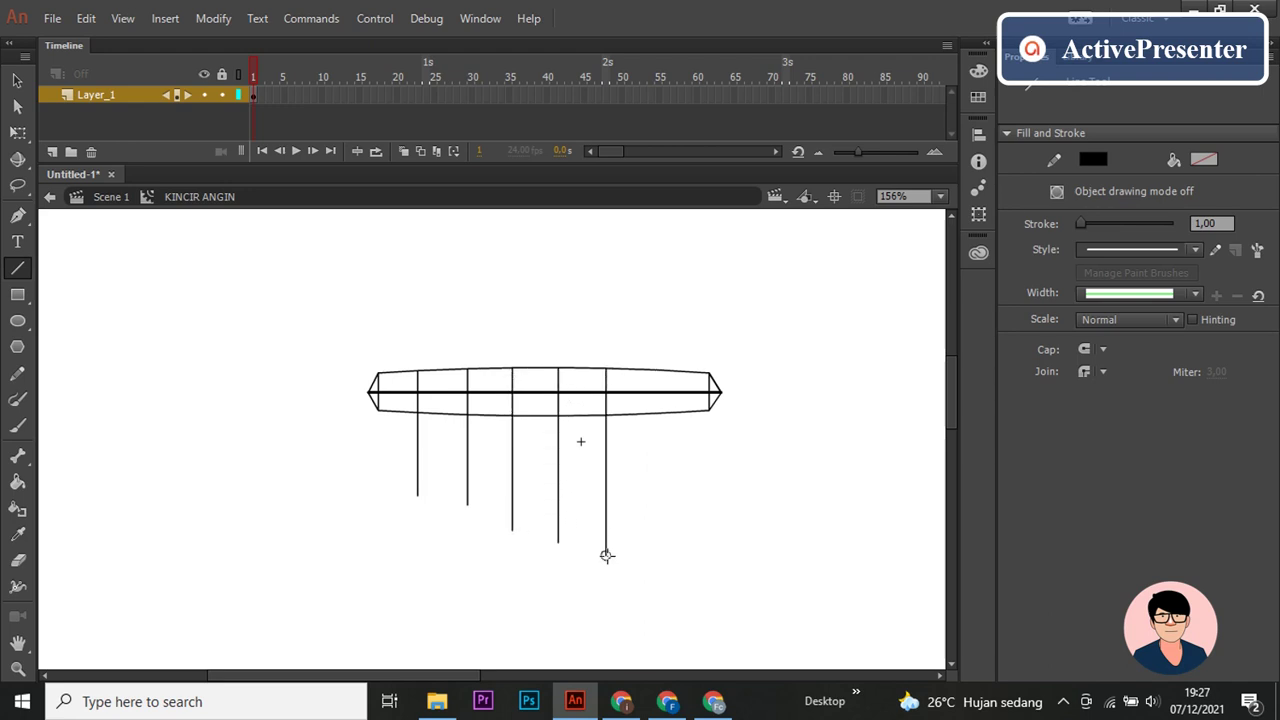
drag(649, 370, 649, 562)
Step: Delete the cross-line tails below the bar and select the whole blade
key(v)
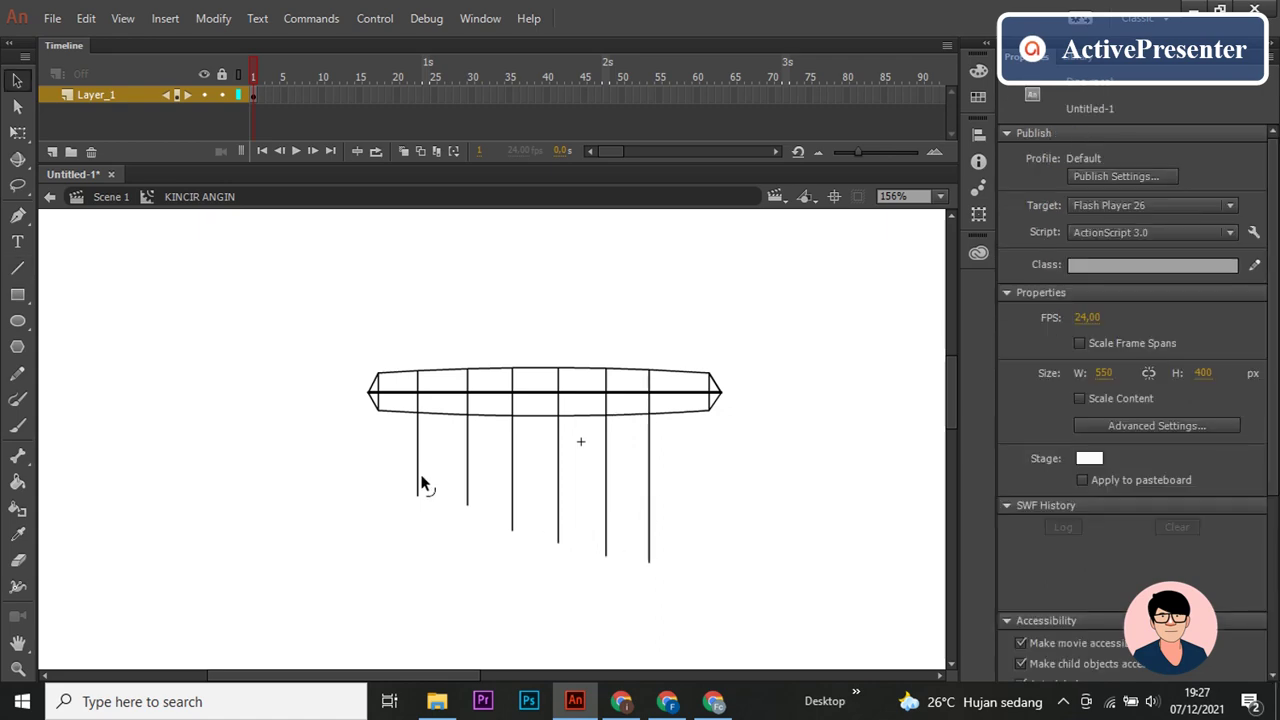
click(418, 484)
key(Delete)
click(467, 475)
key(Delete)
click(512, 490)
key(Delete)
click(558, 500)
key(Delete)
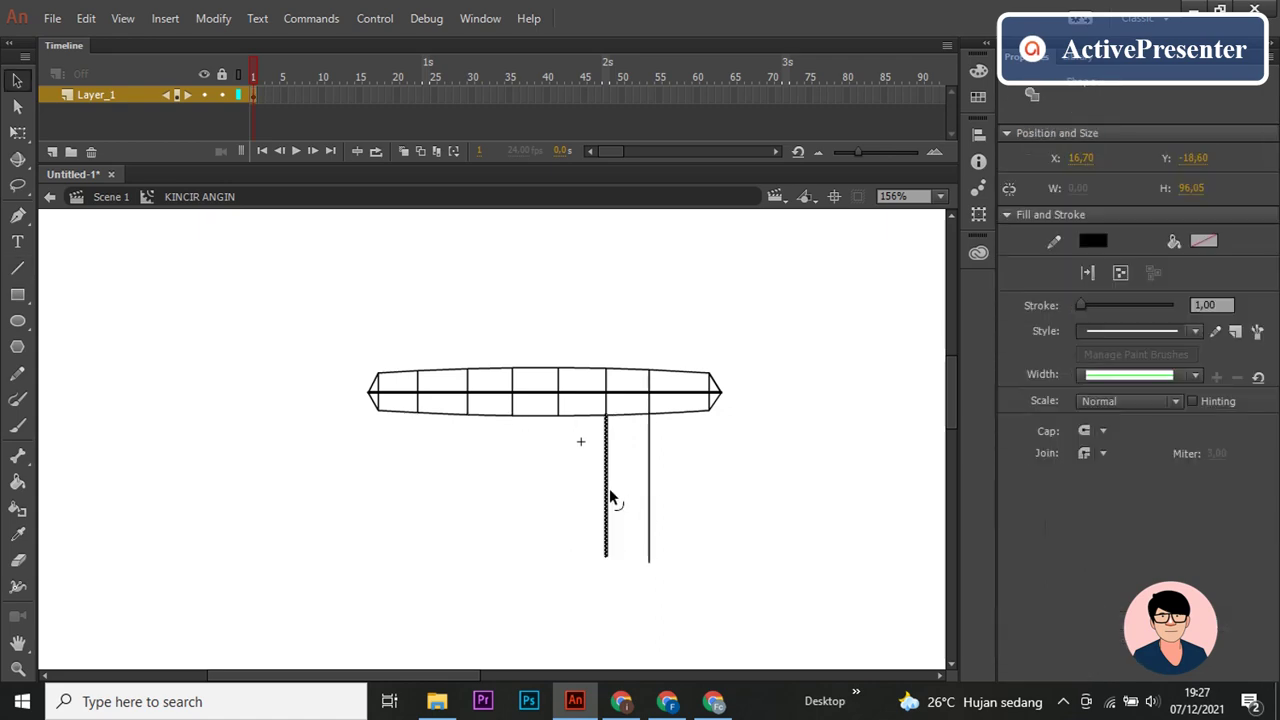
drag(360, 328, 772, 490)
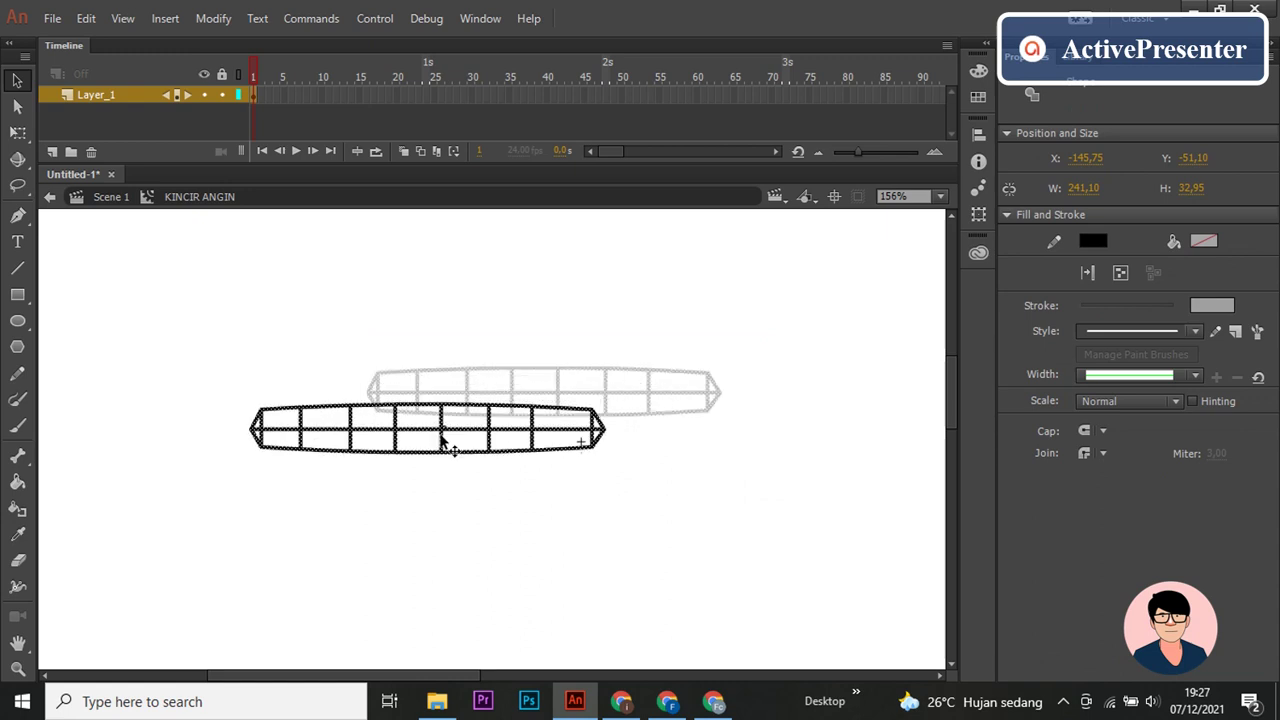
Step: Place the blade left of centre and an aligned duplicate to the right
mouse_move(572, 401)
mouse_down()
mouse_move(390, 450)
mouse_move(402, 455)
mouse_up()
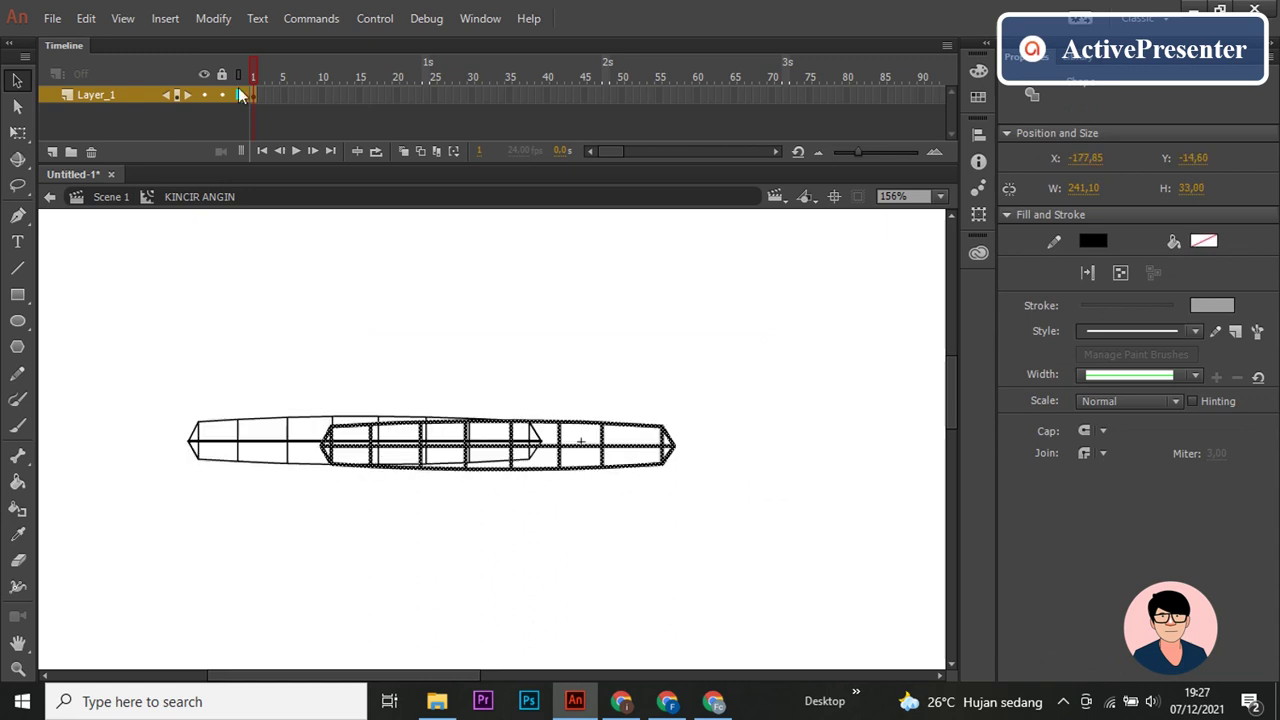
click(213, 18)
click(497, 453)
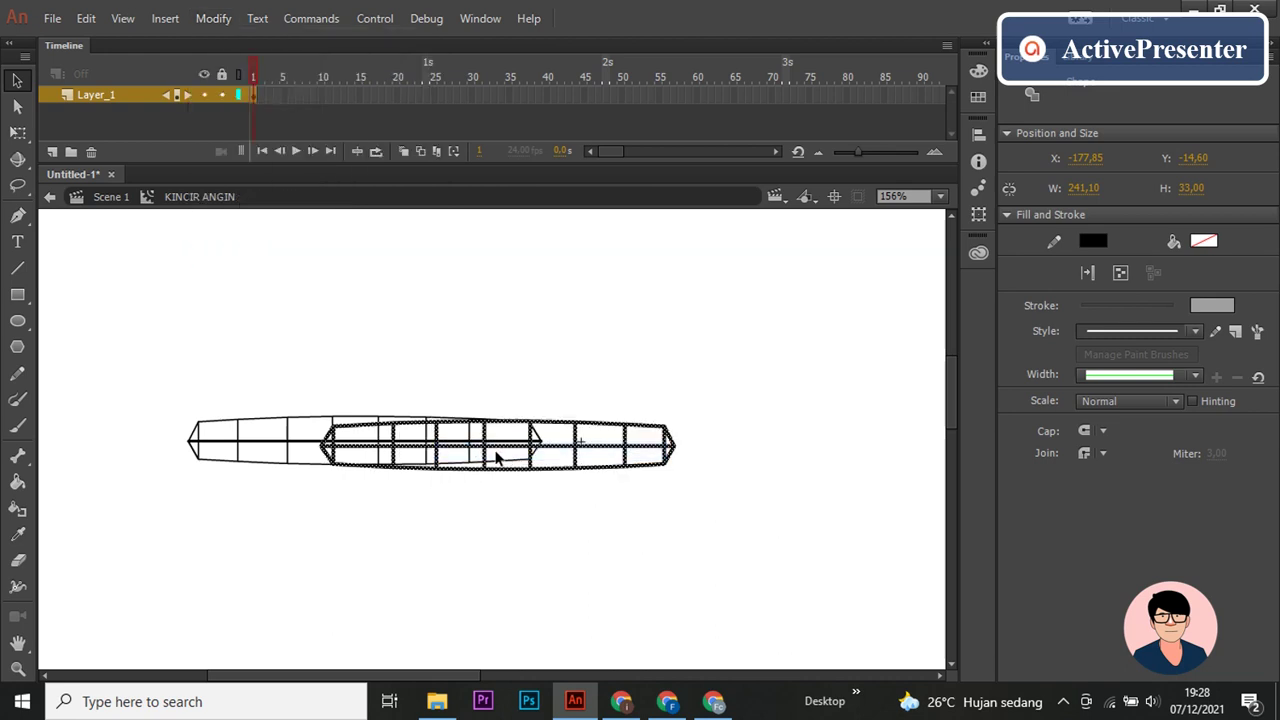
drag(488, 453, 788, 447)
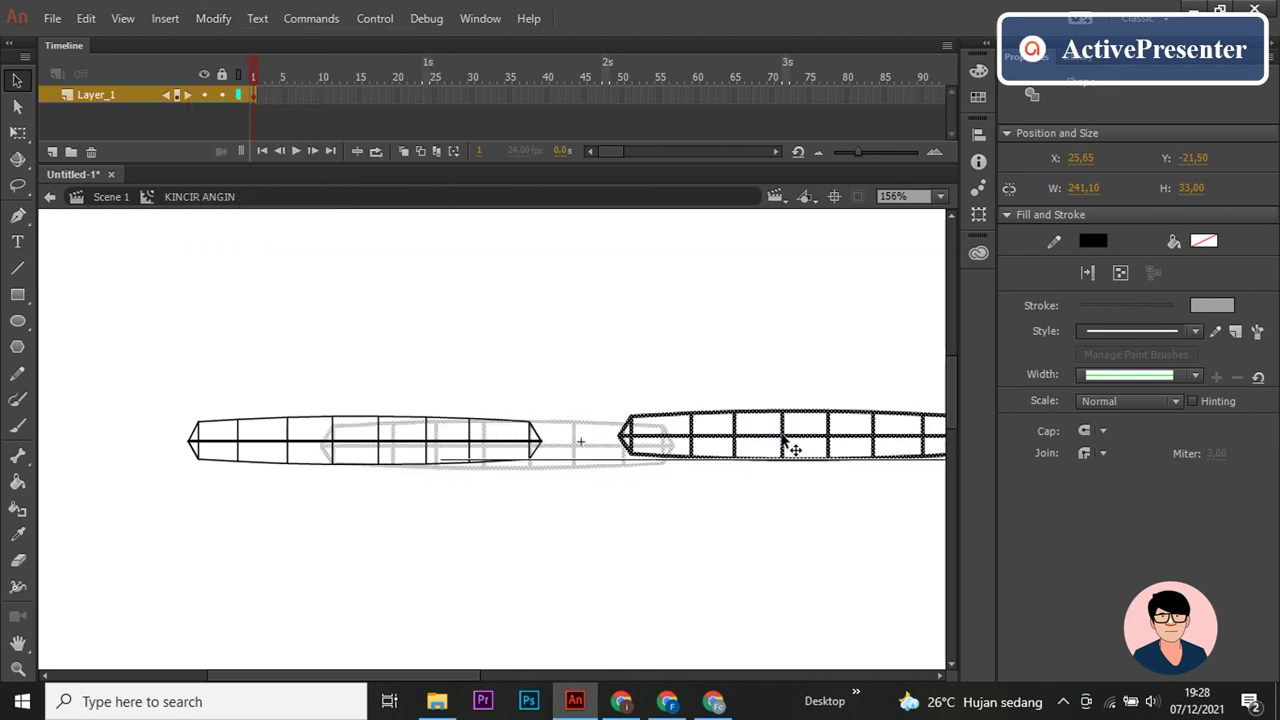
key(Up)
key(Up)
key(Up)
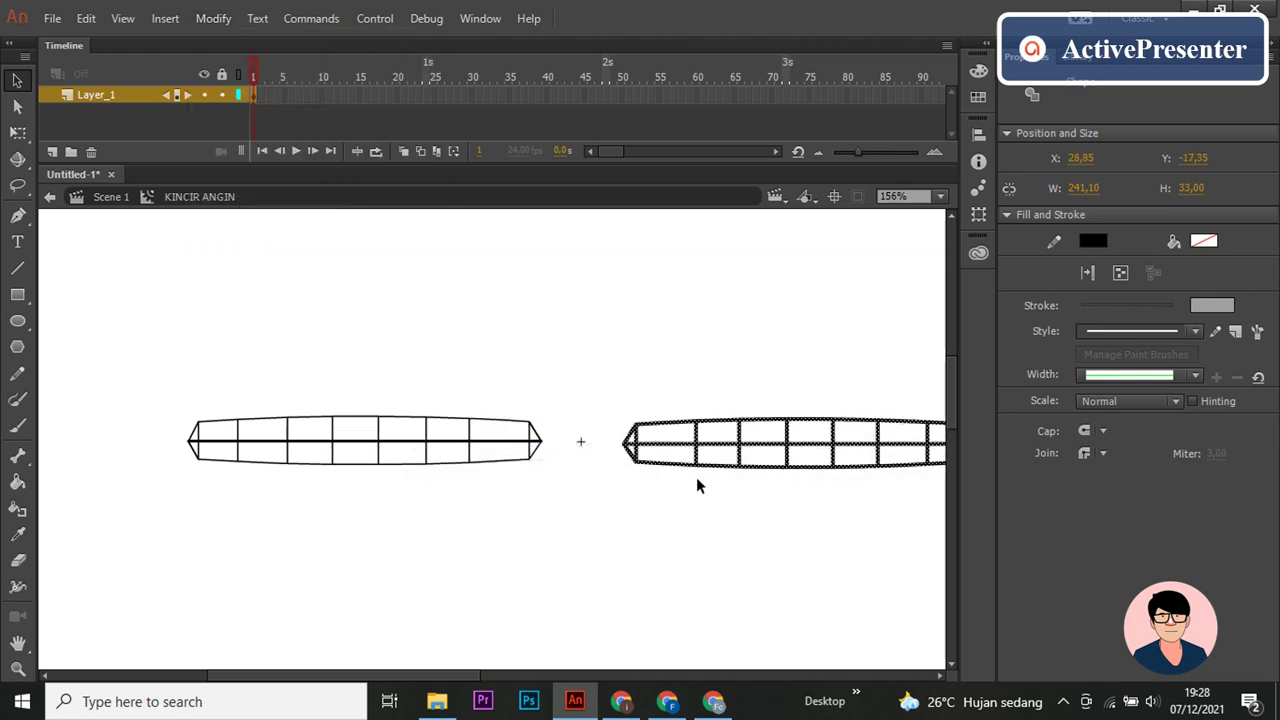
key(Up)
key(Up)
key(Up)
key(Left)
key(Left)
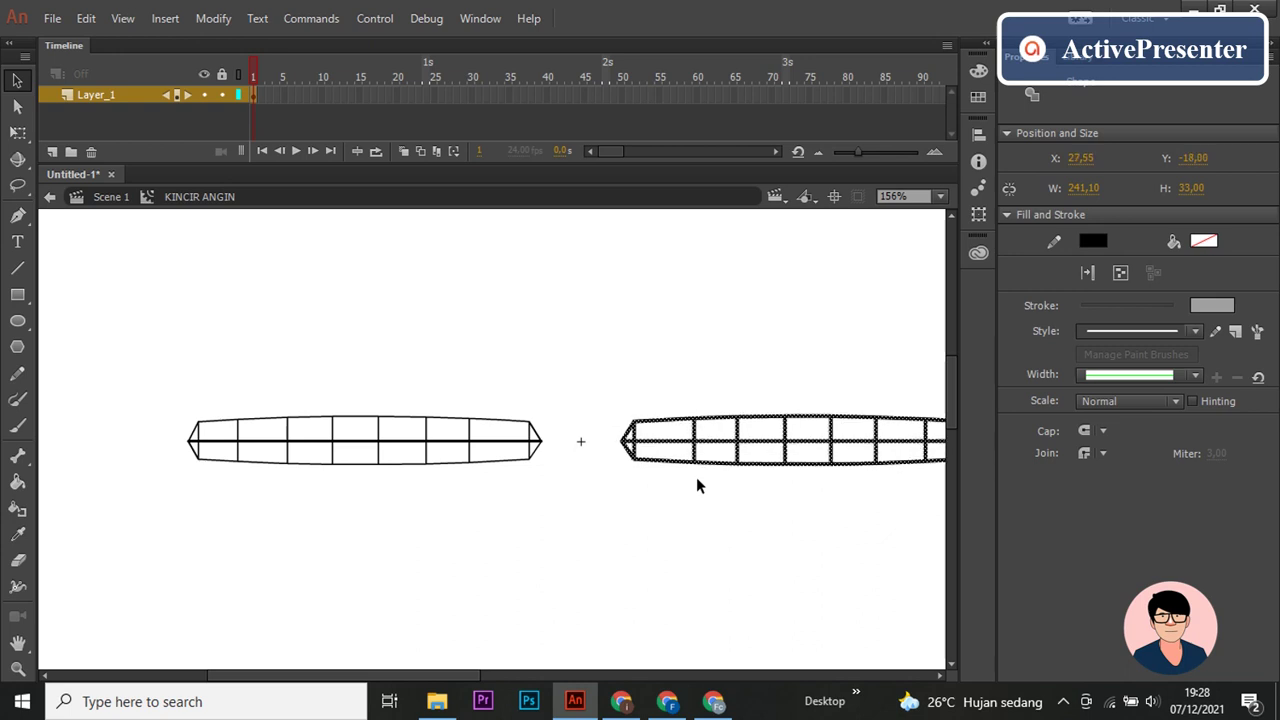
click(696, 477)
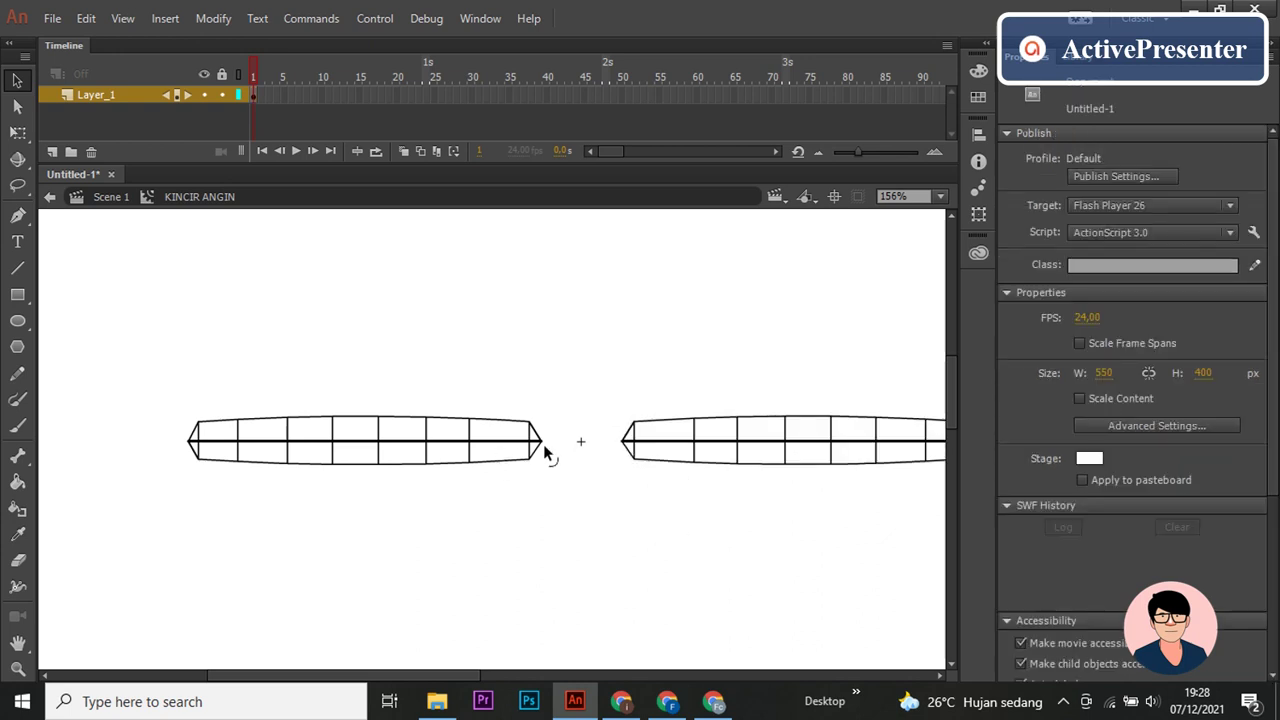
Step: Flip copies of both blades, rotate them 90° CW, and centre them vertically
scroll(423, 486, down, 1)
drag(156, 362, 911, 553)
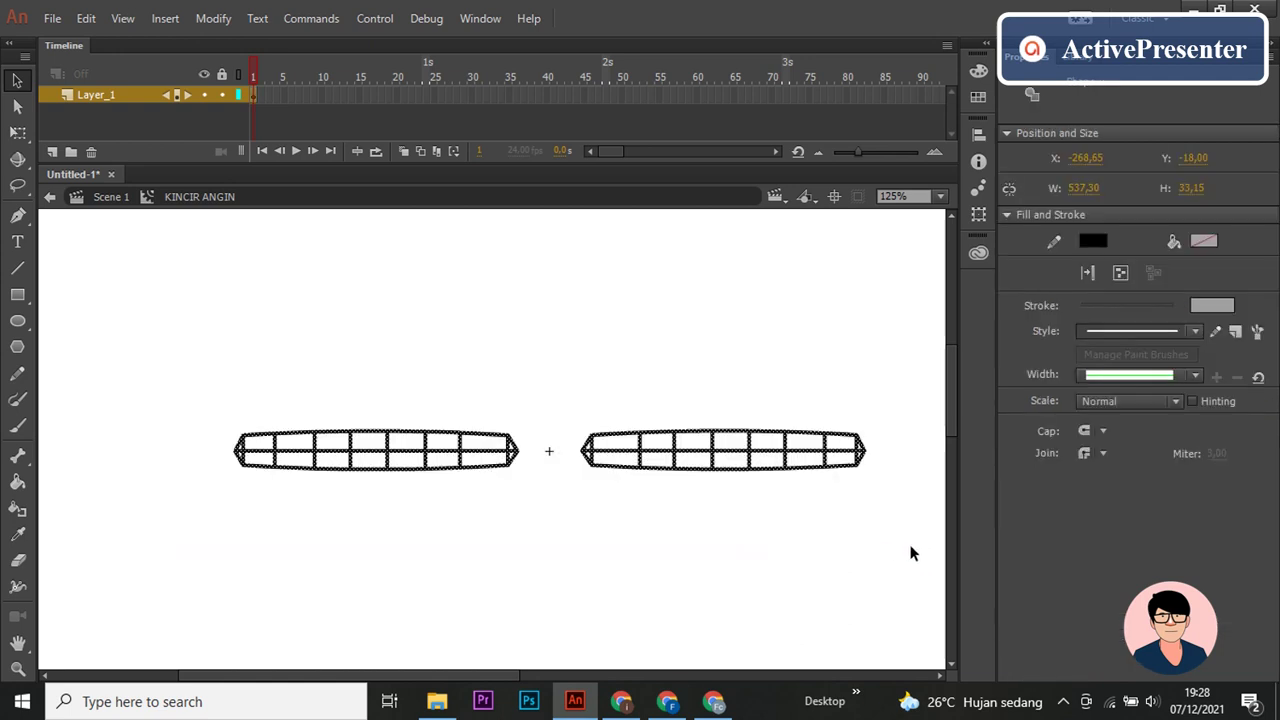
click(213, 18)
mouse_move(246, 252)
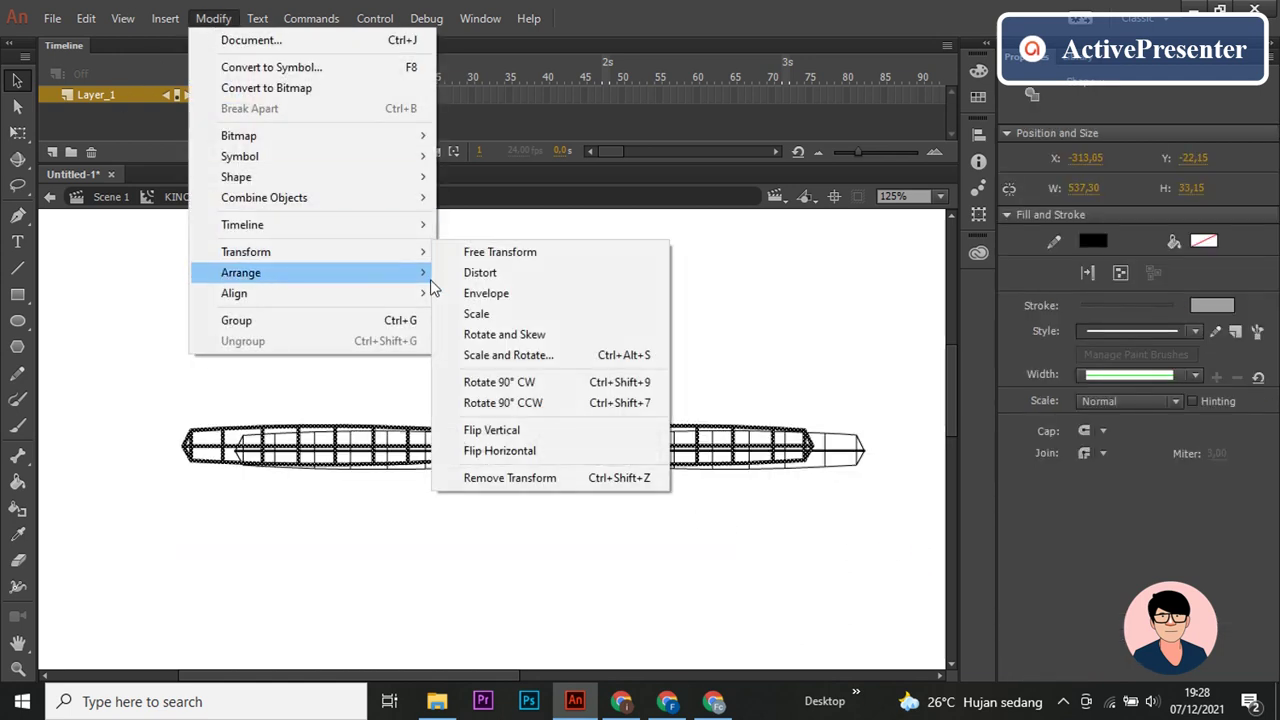
click(500, 451)
click(213, 18)
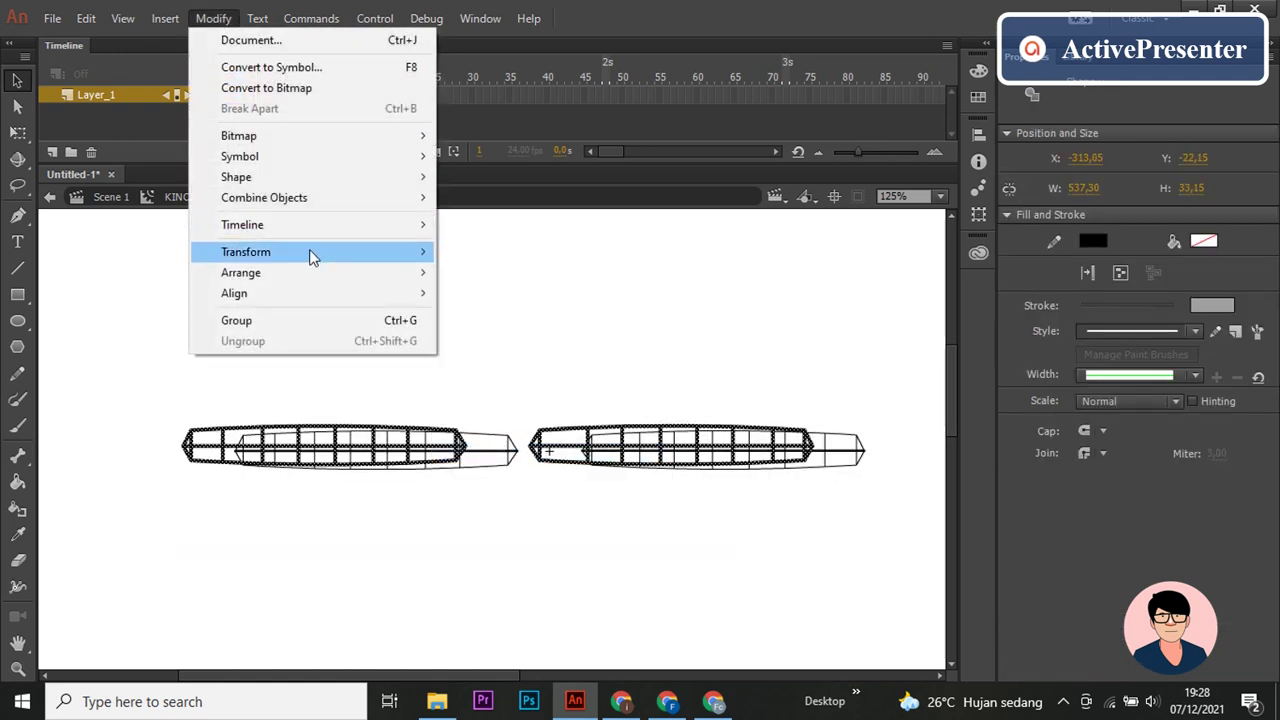
click(563, 430)
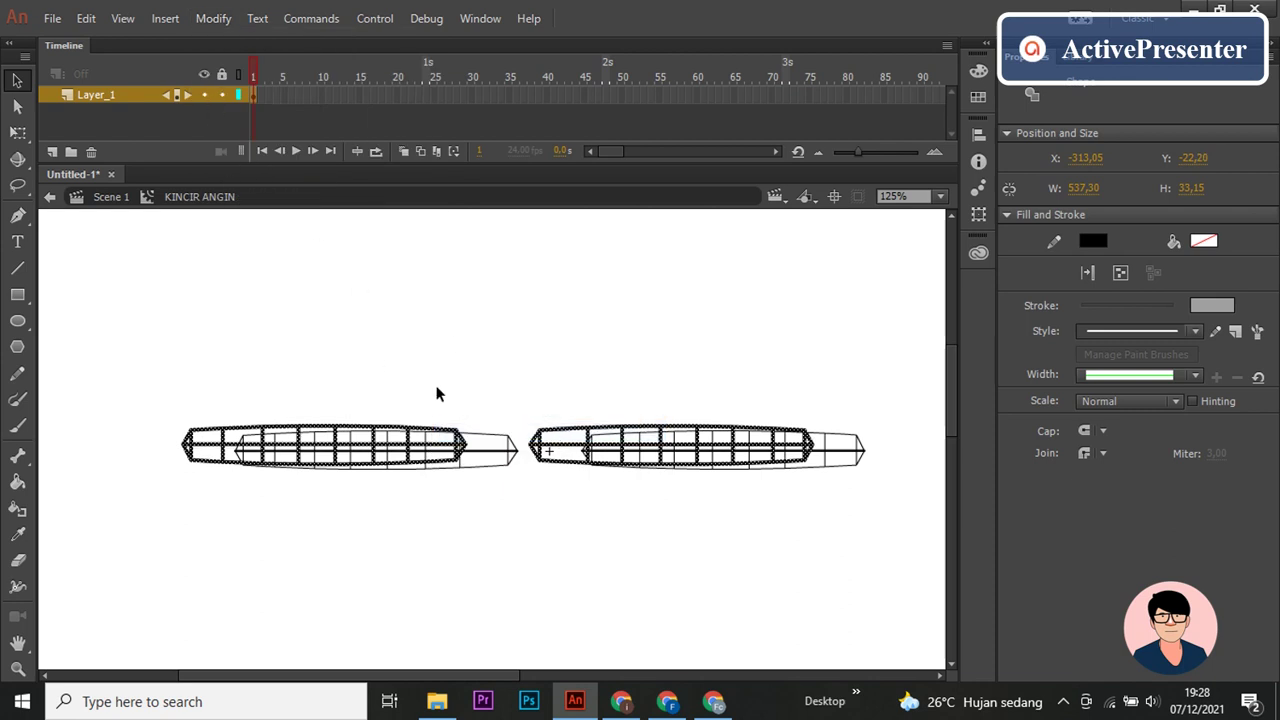
click(213, 18)
mouse_move(246, 252)
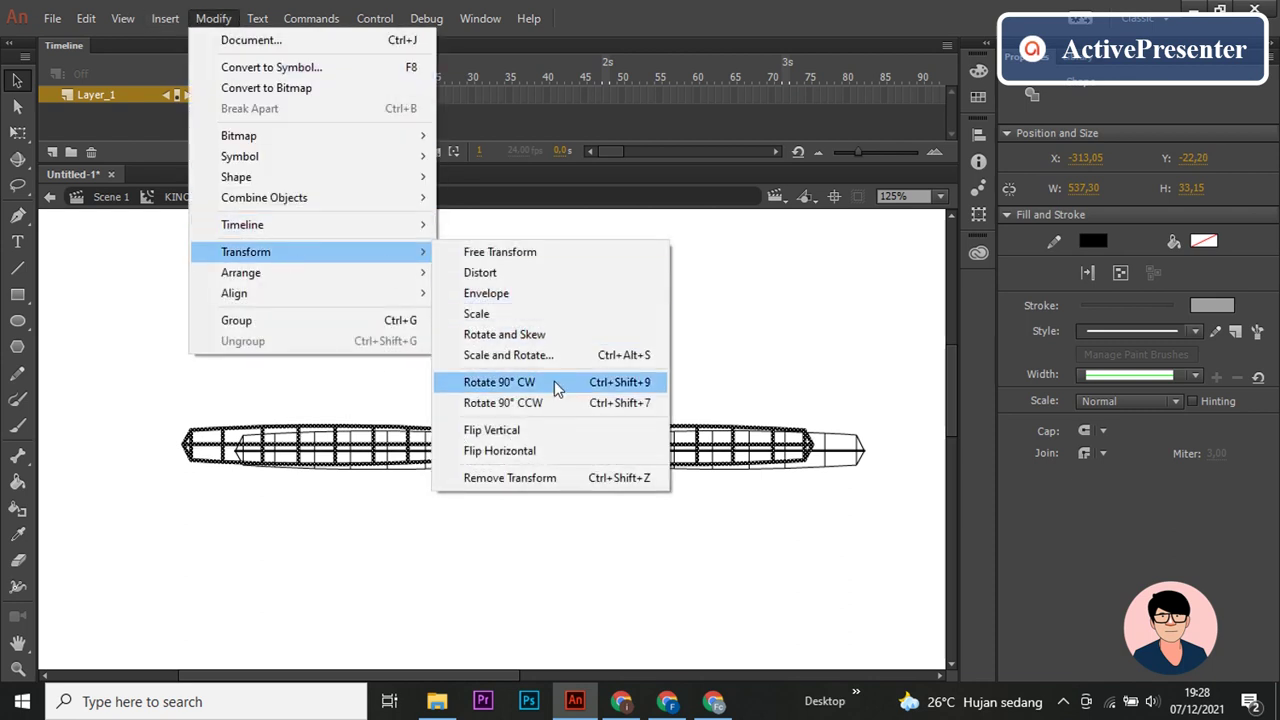
click(557, 387)
drag(499, 390, 551, 390)
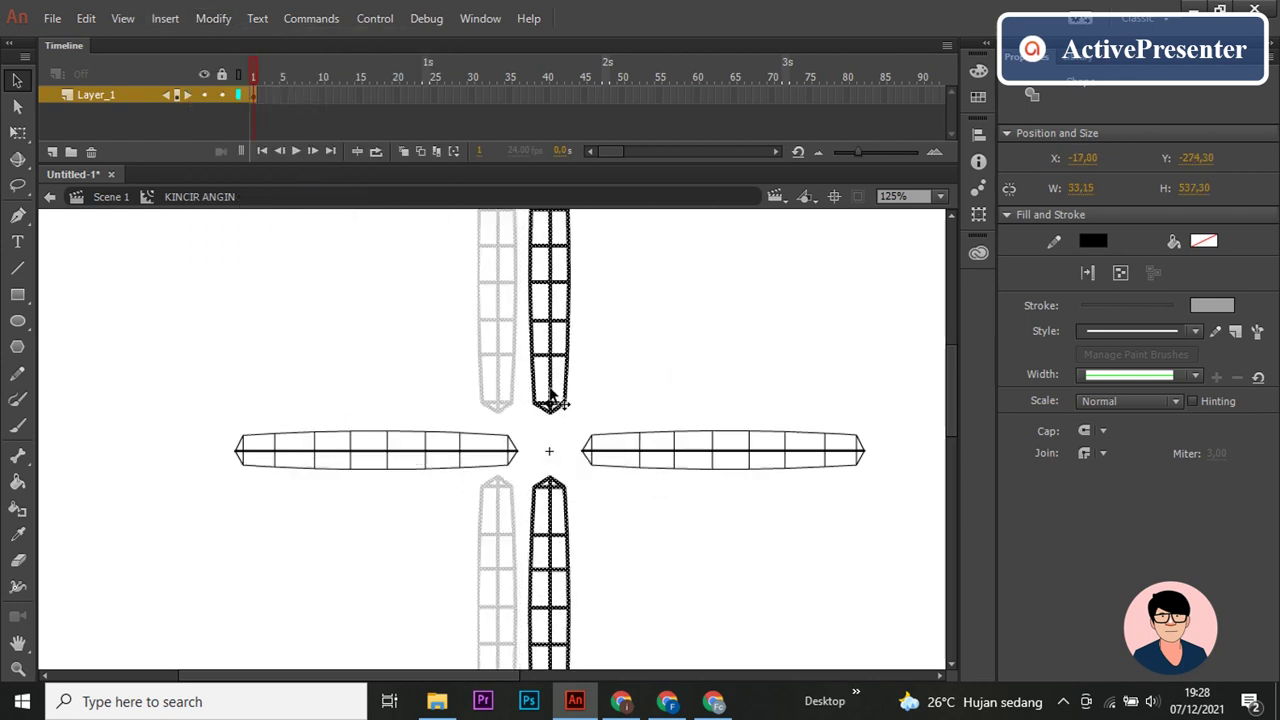
Step: Draw horizontal and vertical lines through the four blades
click(675, 379)
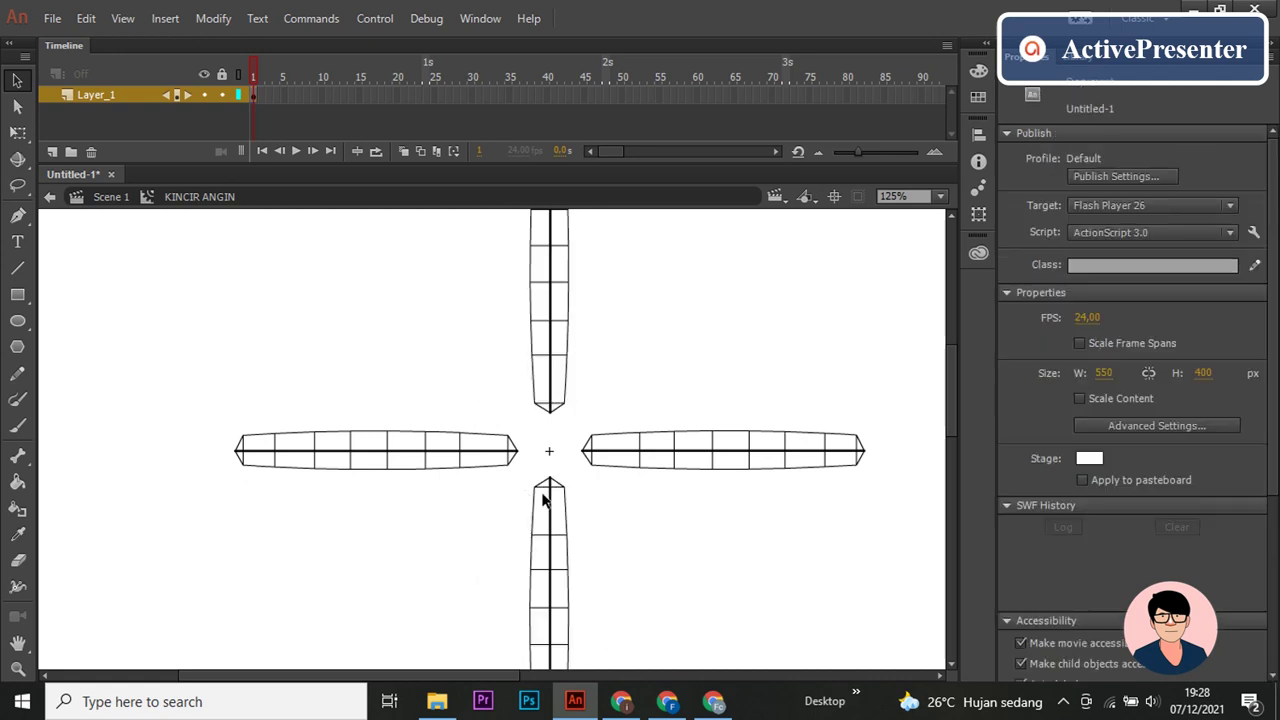
key(n)
drag(509, 451, 654, 452)
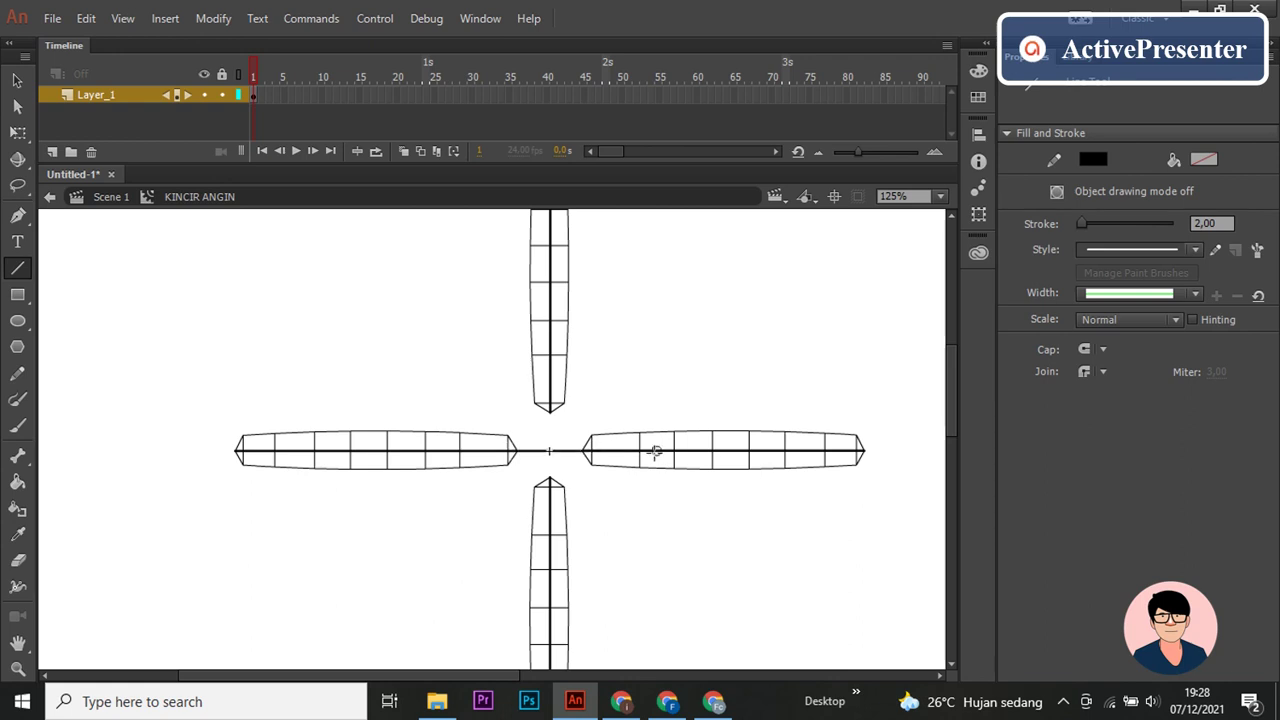
drag(549, 405, 547, 557)
scroll(587, 461, up, 5)
scroll(587, 461, up, 2)
Step: Add a small ring circle and move it onto the hub
key(o)
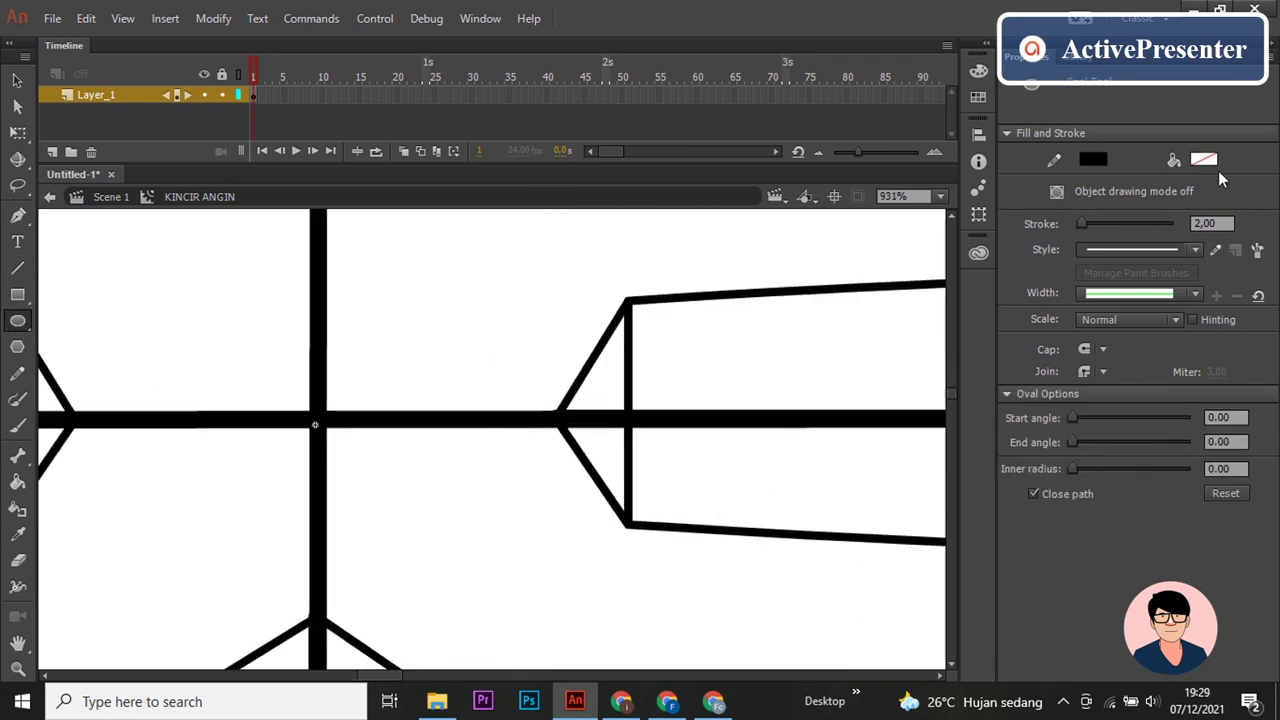
mouse_move(268, 366)
mouse_down()
mouse_move(498, 593)
mouse_move(330, 478)
mouse_move(342, 490)
mouse_up()
key(ctrl+z)
key(v)
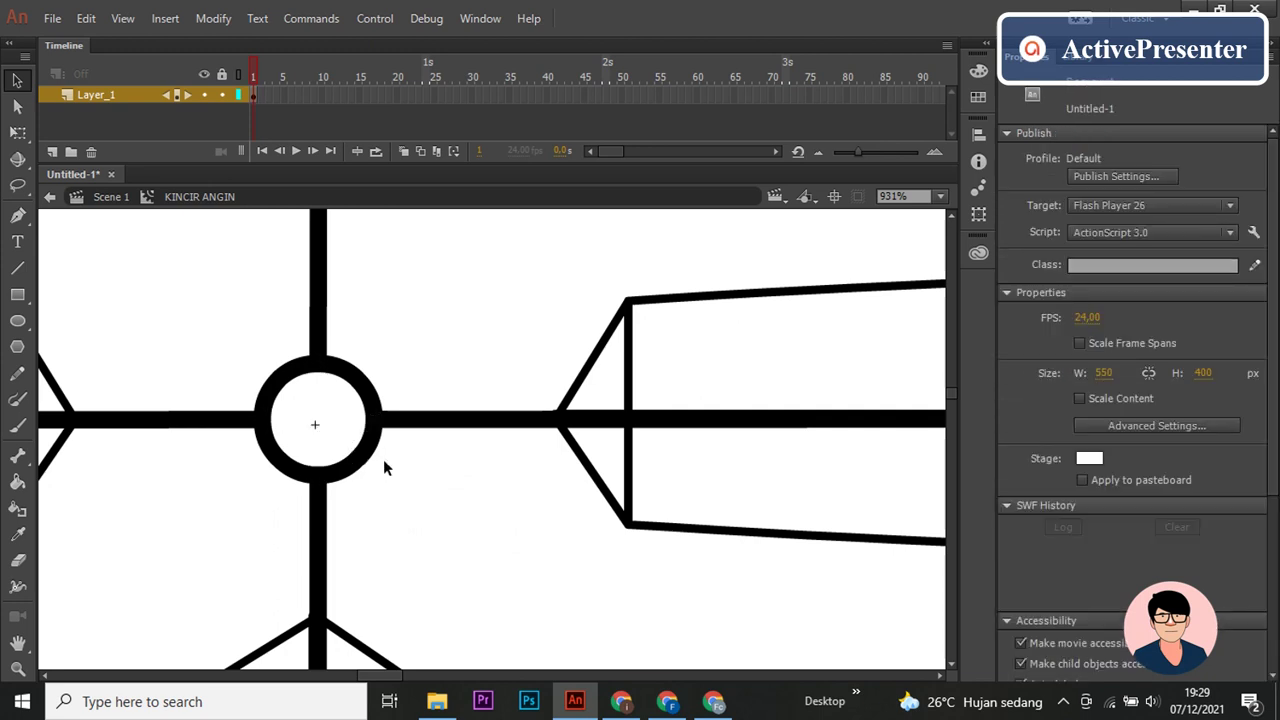
scroll(412, 472, down, 10)
drag(440, 676, 408, 676)
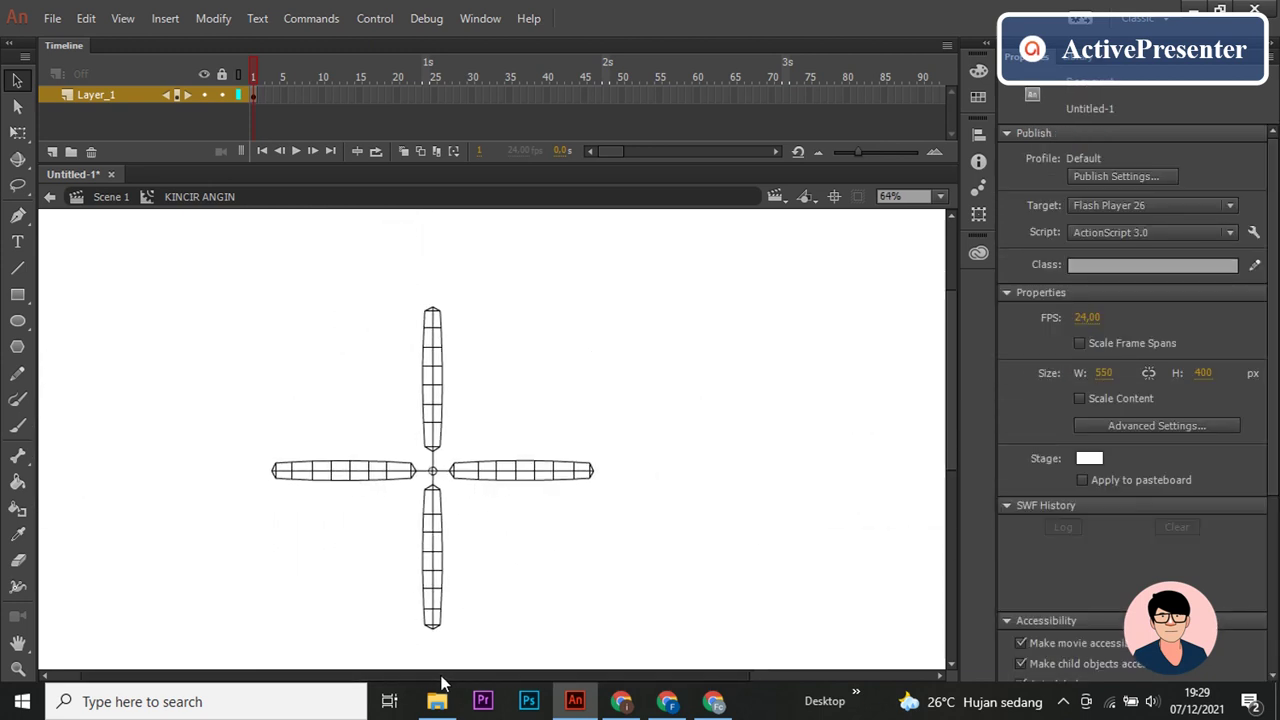
scroll(446, 524, up, 1)
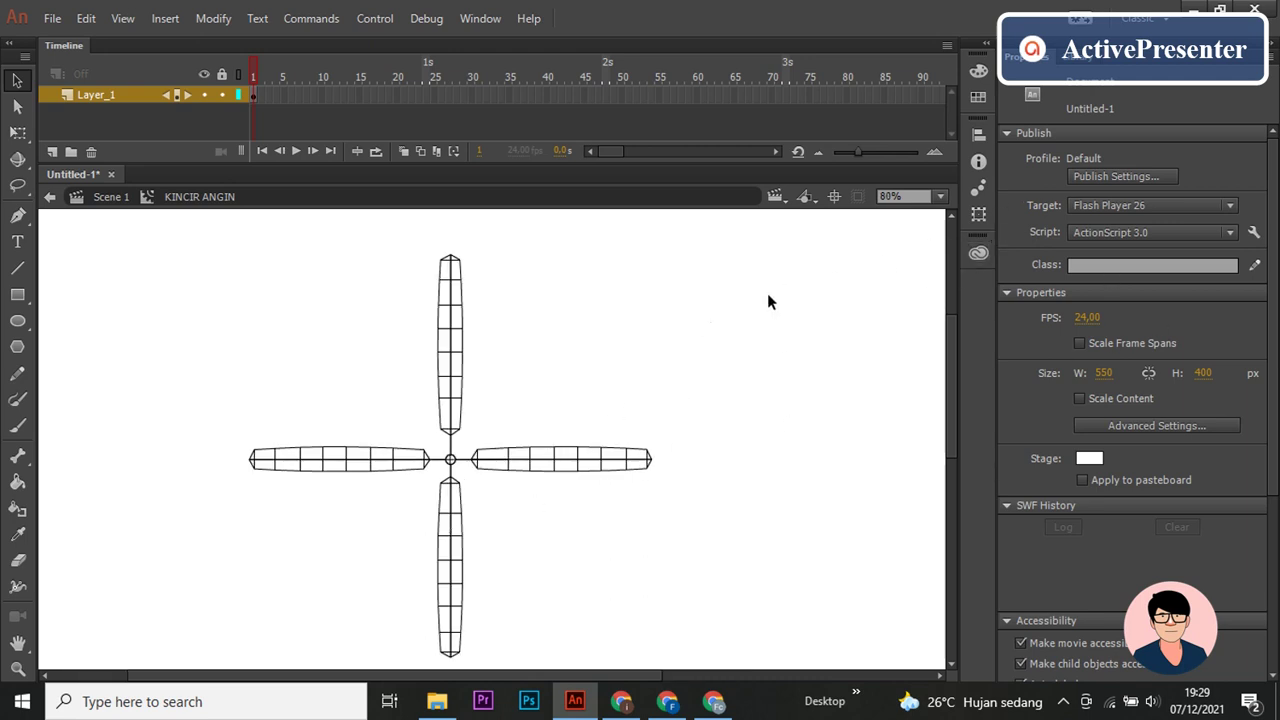
Step: Set the fill to dark grey #666666 and fill every cell of the top blade
key(k)
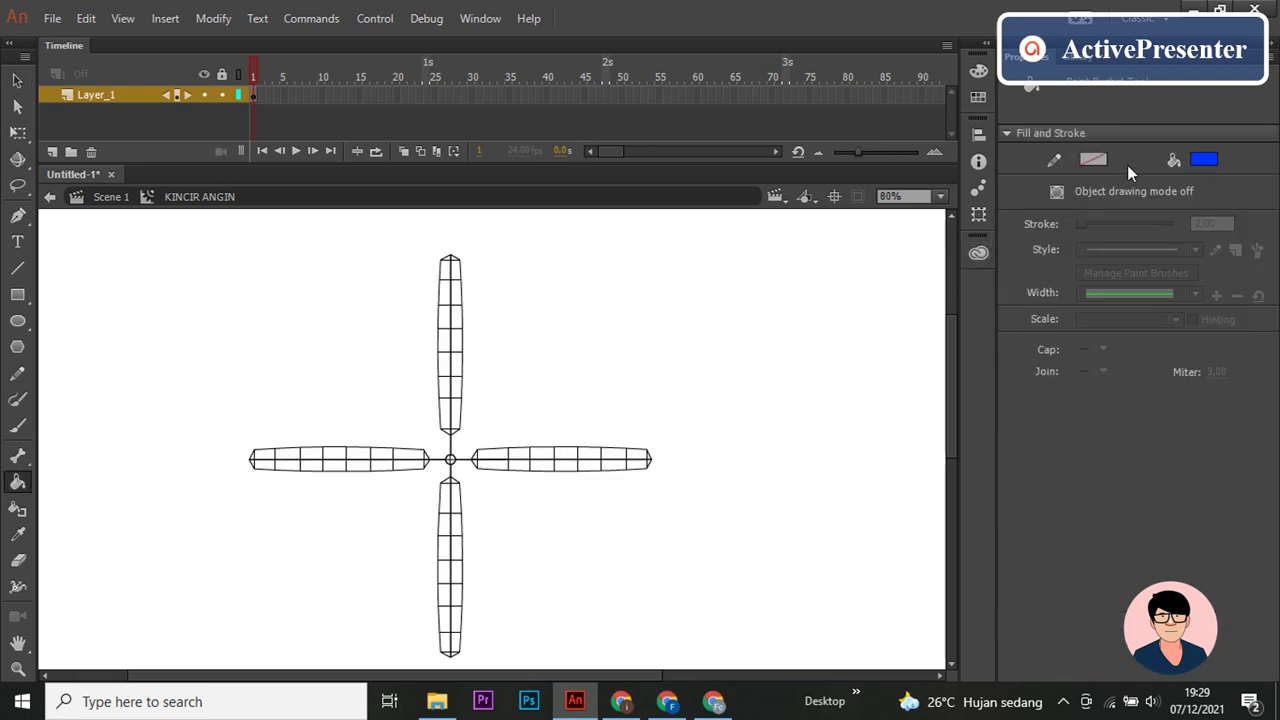
click(1198, 160)
click(928, 243)
click(452, 418)
click(460, 386)
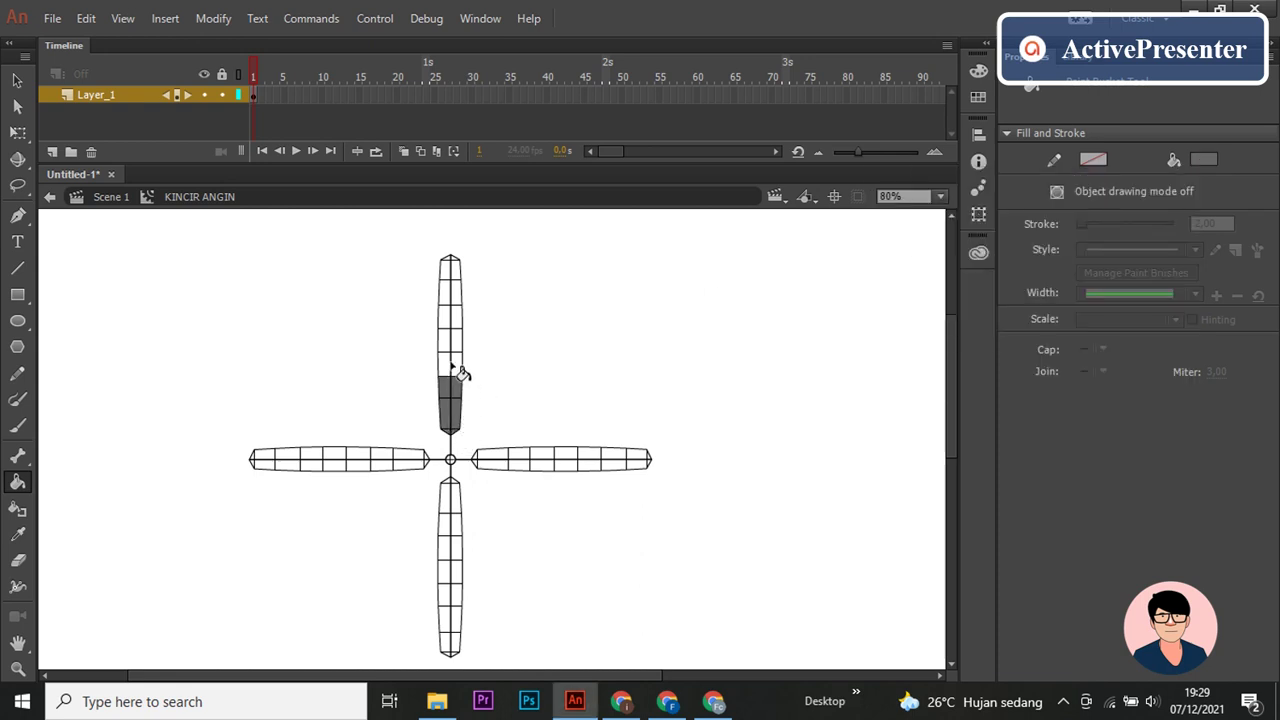
click(461, 364)
click(461, 340)
click(460, 316)
click(462, 294)
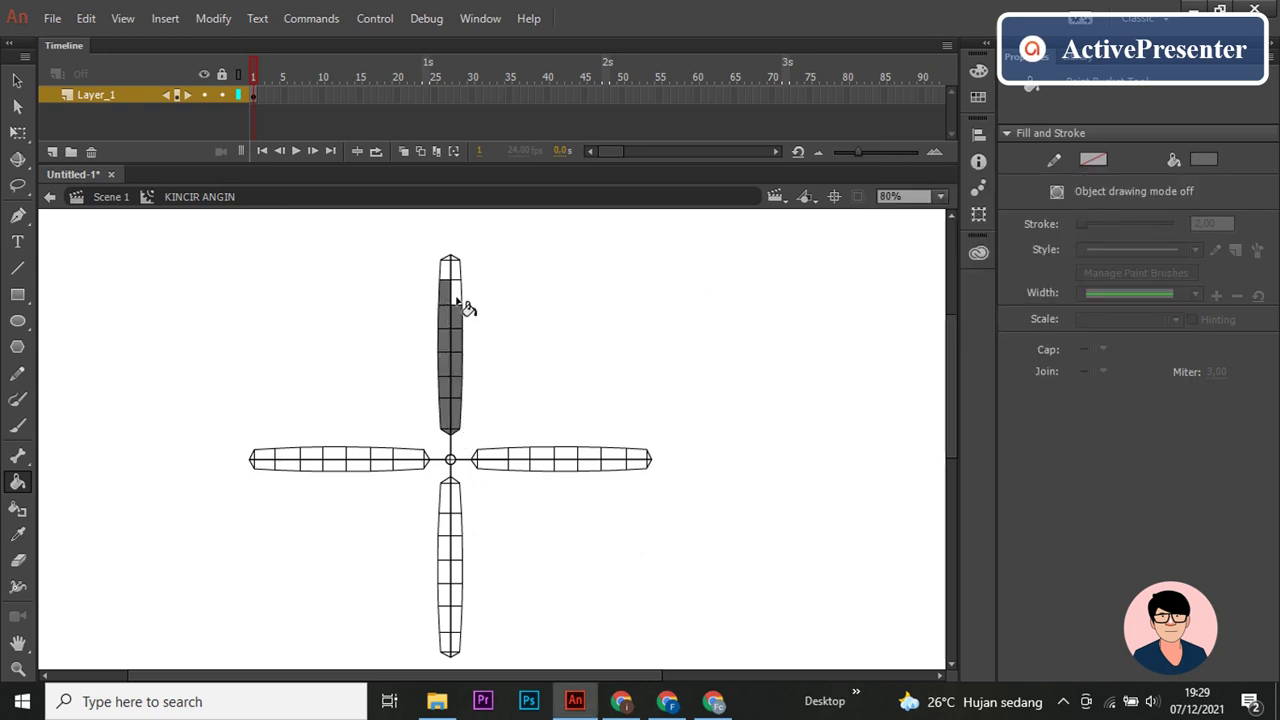
click(455, 272)
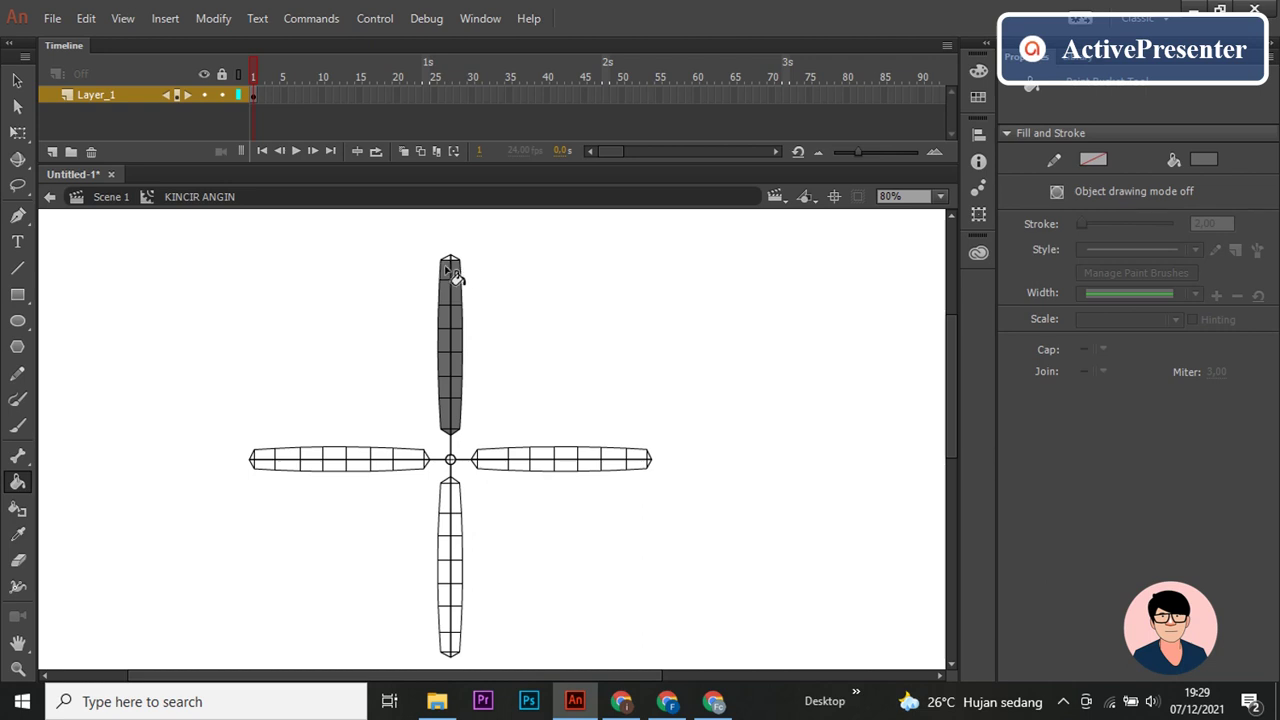
Step: Fill all cells of the left and right blades grey
click(424, 462)
click(405, 462)
click(360, 463)
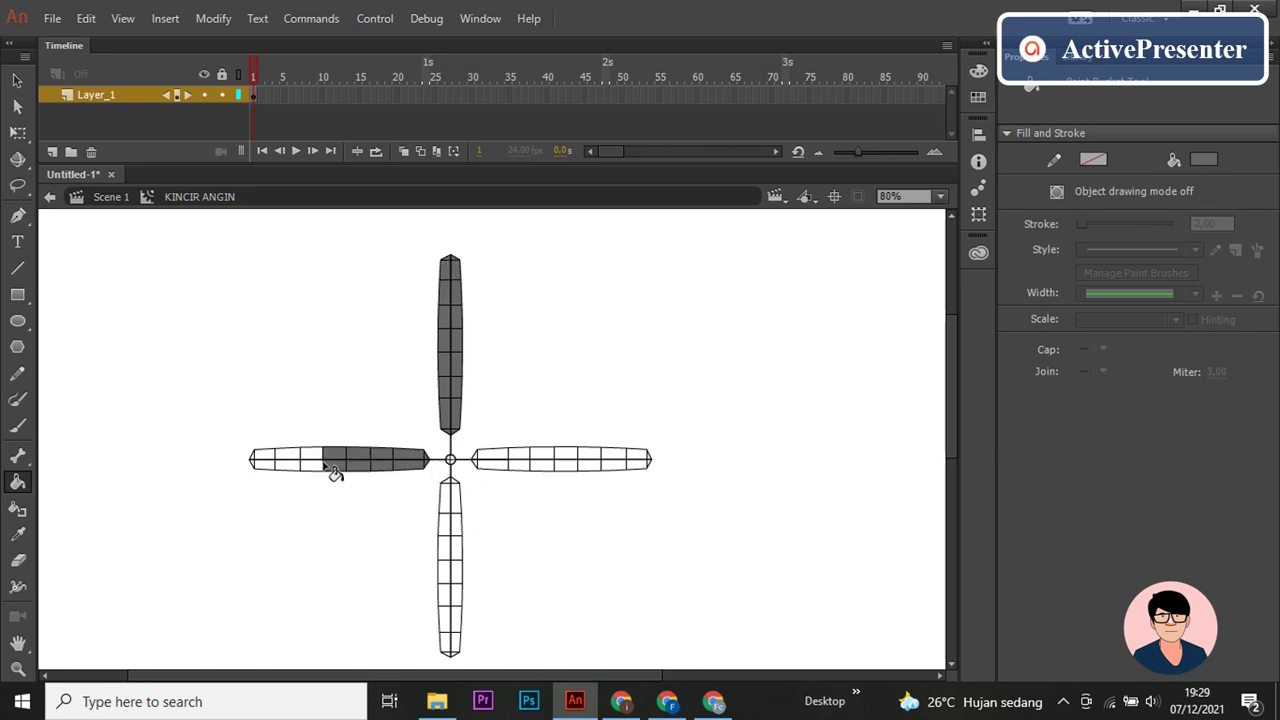
click(310, 462)
click(263, 461)
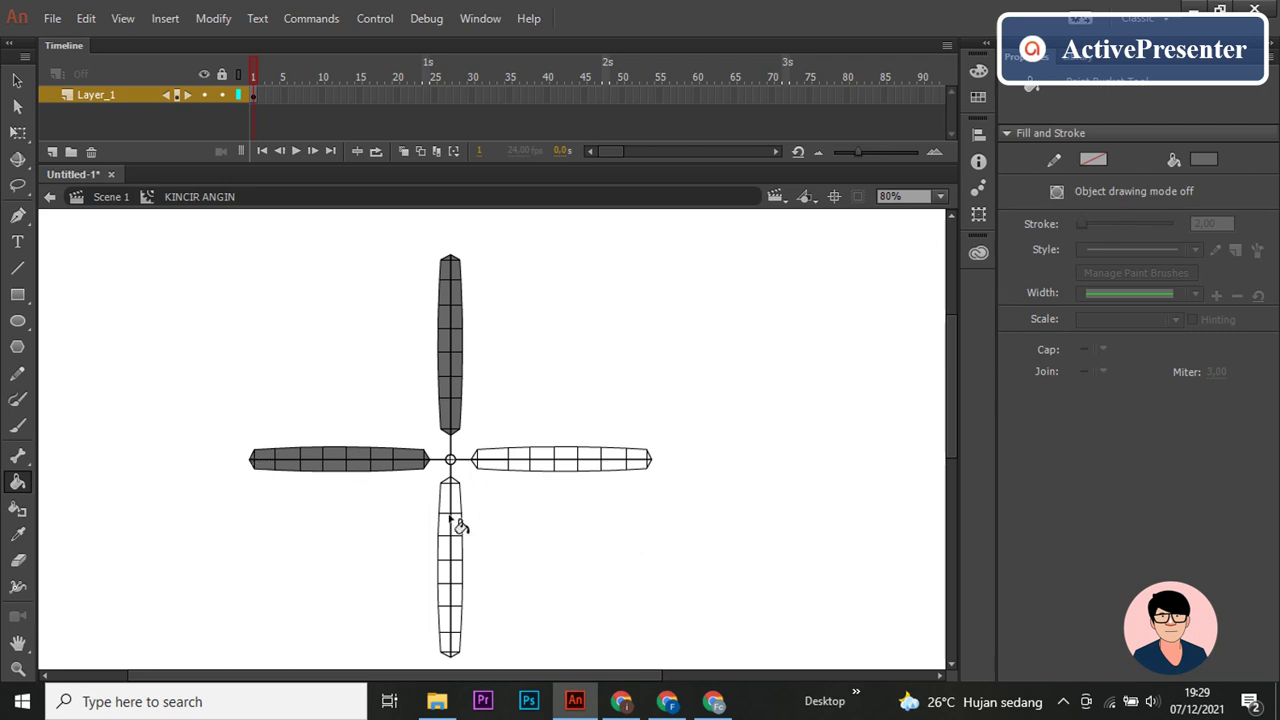
click(476, 463)
click(518, 463)
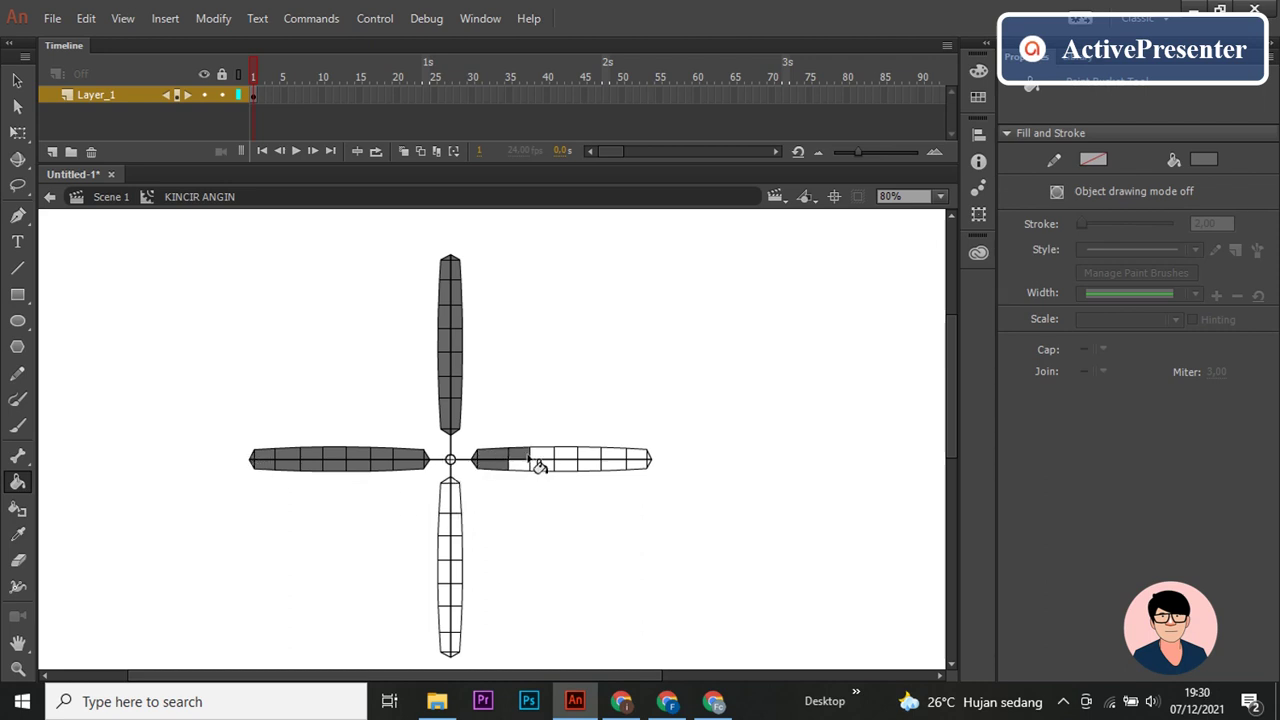
click(566, 463)
click(615, 463)
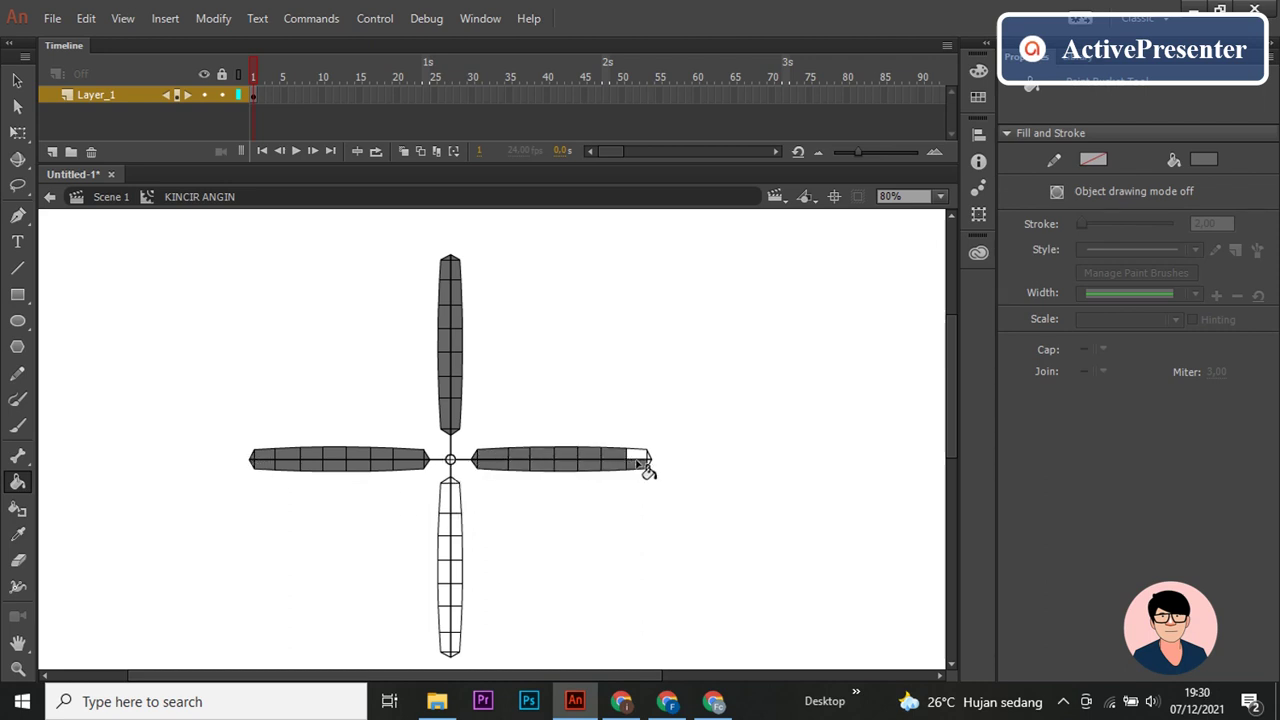
Step: Fill the bottom blade's first cell and delete accidentally pasted blade copies
click(452, 492)
scroll(460, 590, down, 1)
key(ctrl+v)
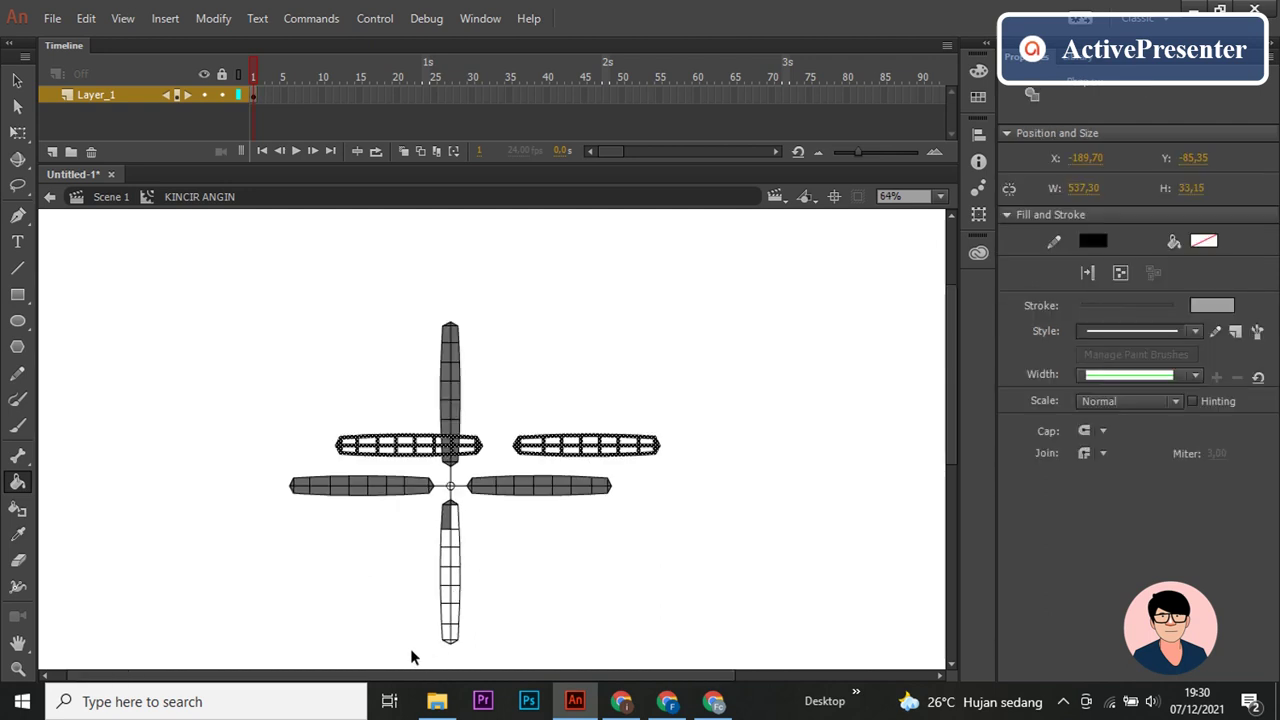
key(Delete)
key(ctrl+a)
click(1203, 241)
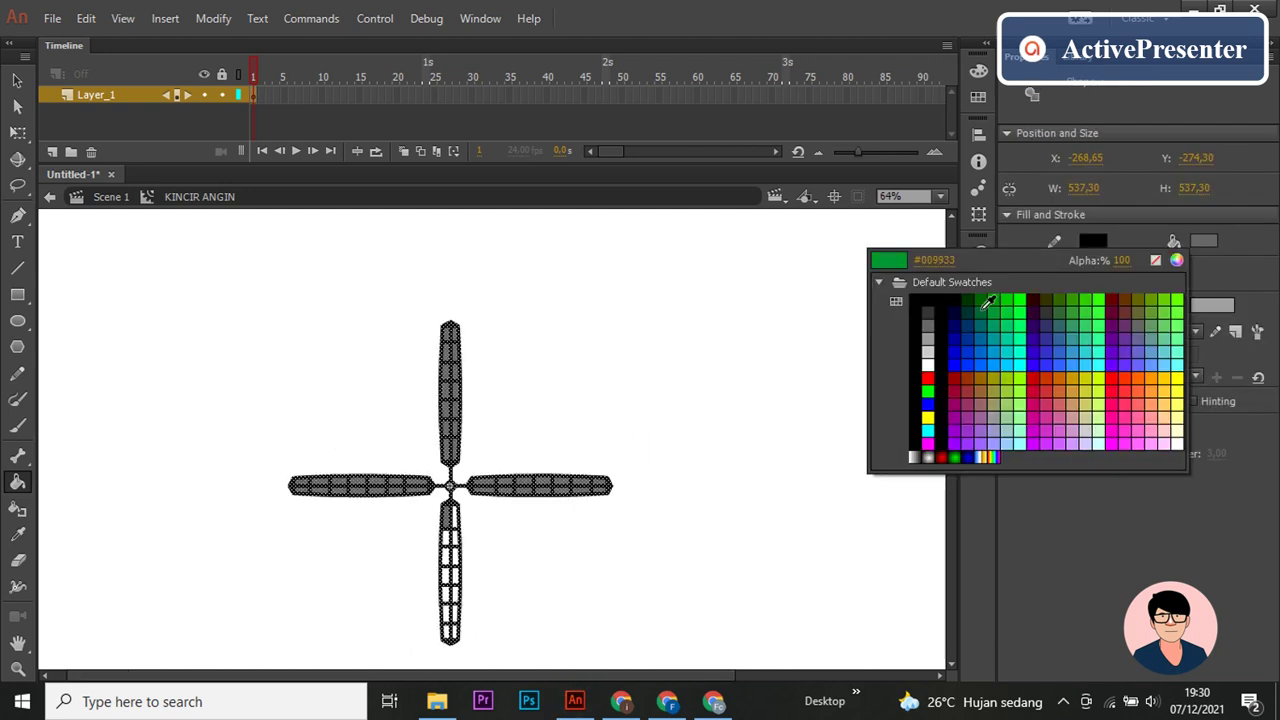
click(938, 323)
Step: Fill the remaining bottom blade cells grey and recentre the windmill in view
click(455, 545)
click(455, 570)
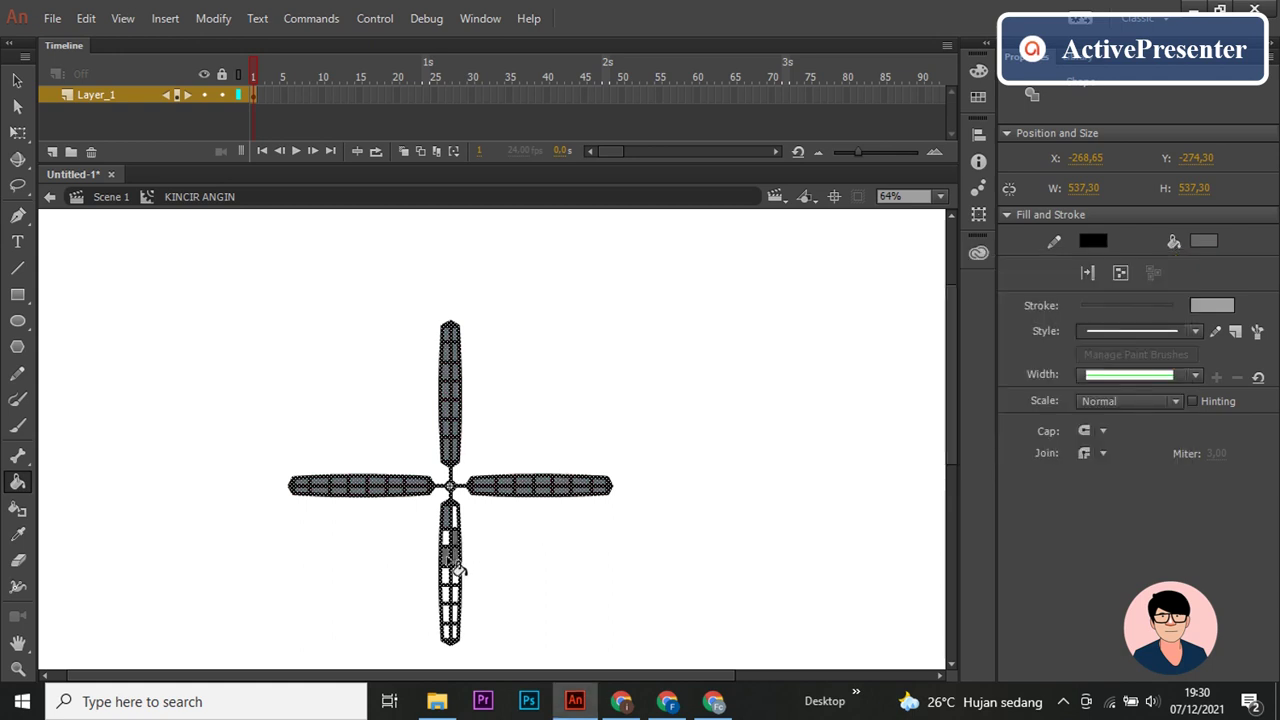
click(457, 605)
click(455, 632)
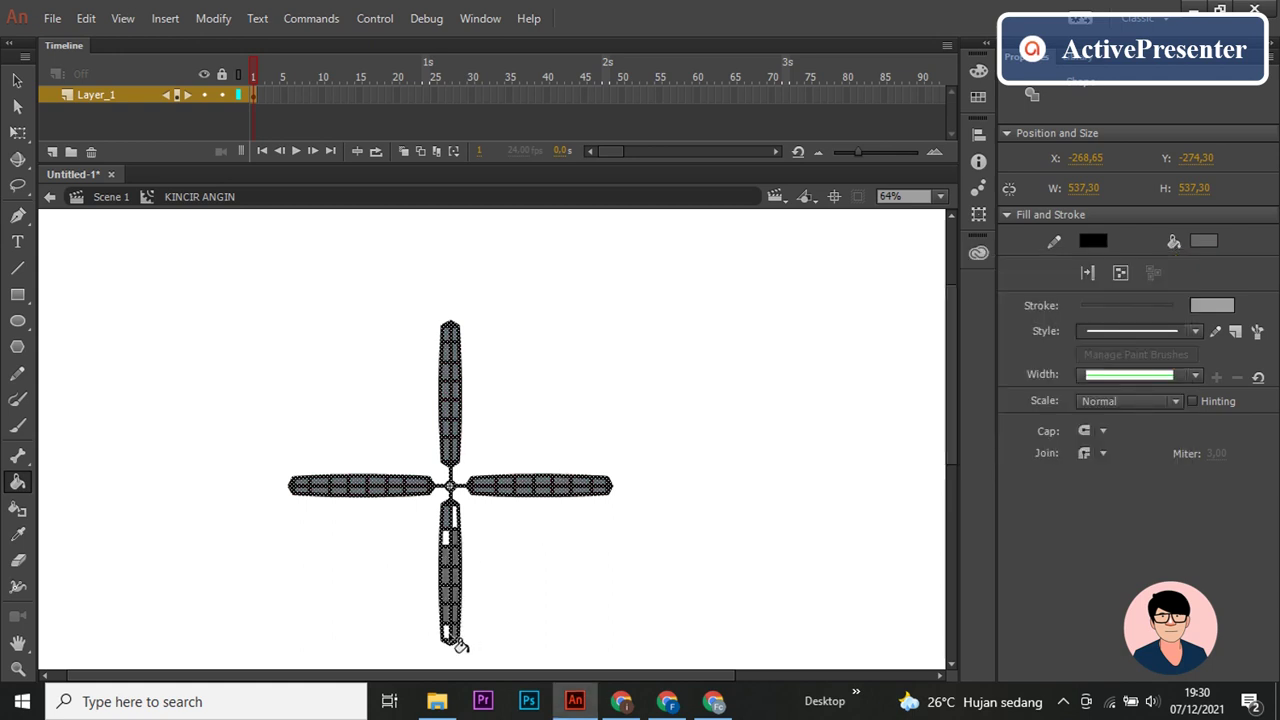
click(450, 540)
key(v)
click(487, 609)
scroll(487, 610, up, 3)
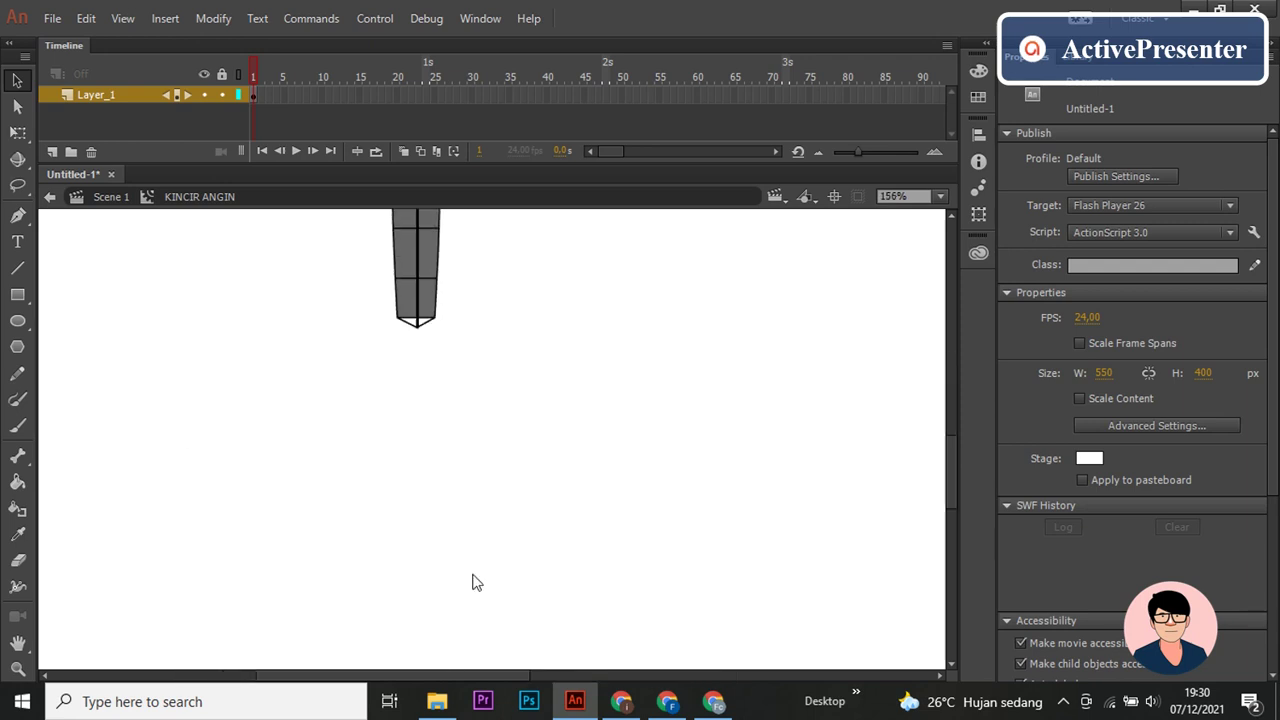
scroll(471, 583, down, 2)
key(k)
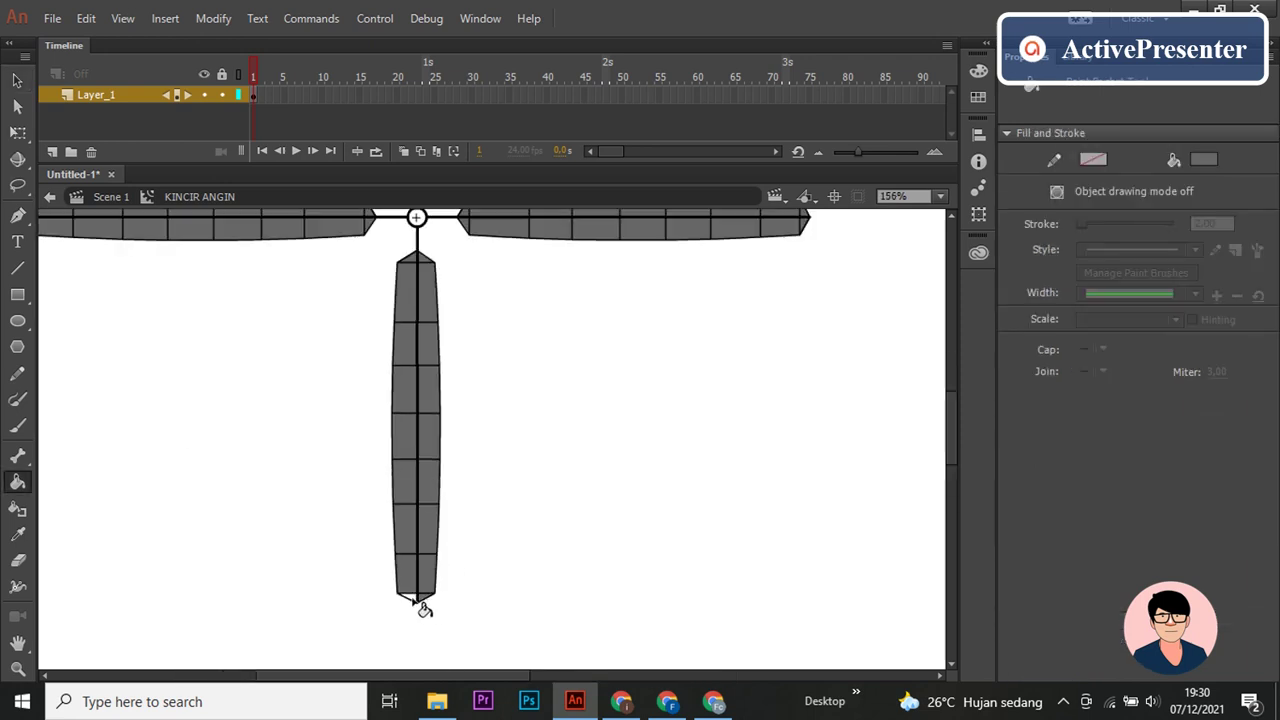
scroll(450, 604, down, 3)
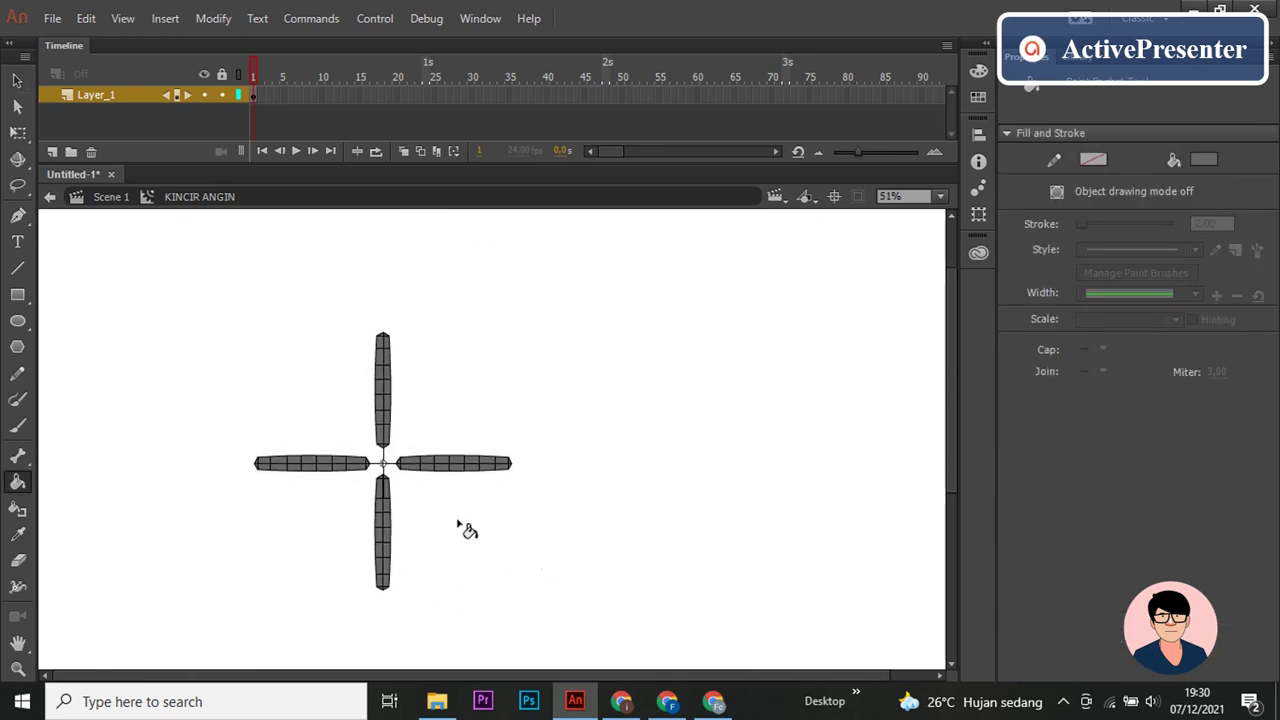
scroll(371, 508, up, 2)
drag(375, 465, 455, 460)
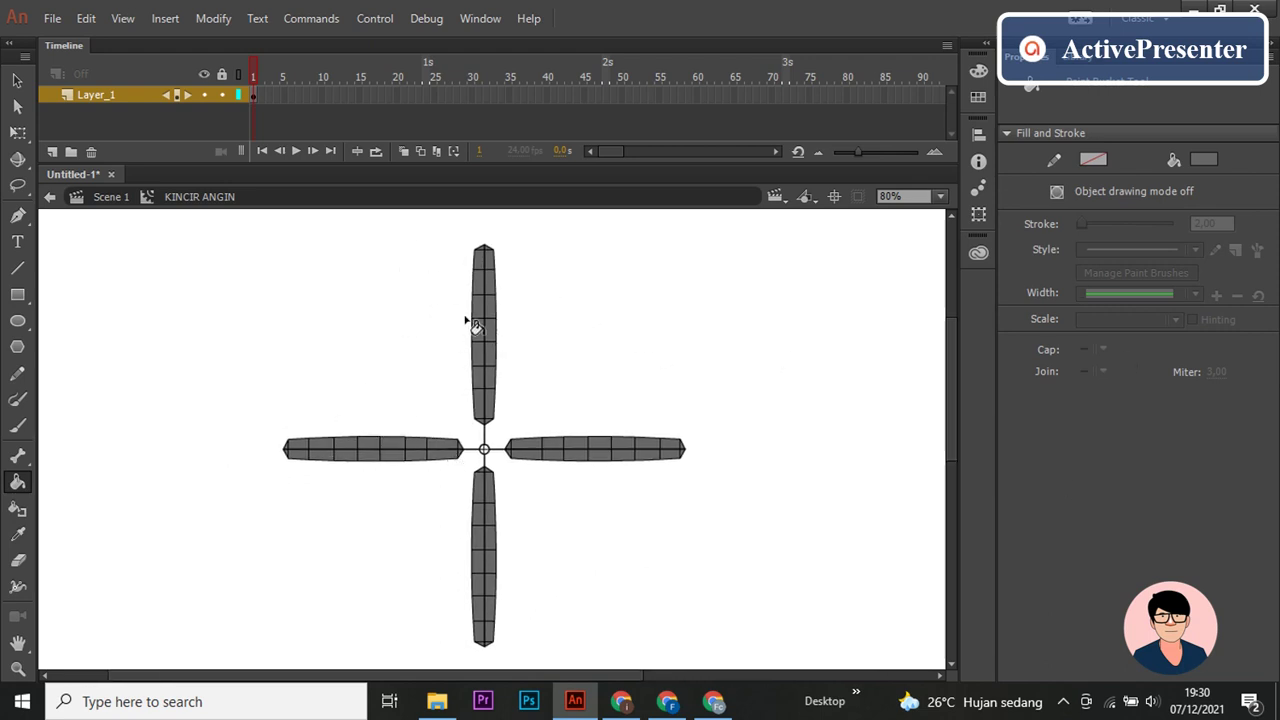
Step: Extend the blades to frame 48 and create a motion tween, converting to a symbol
click(612, 90)
right_click(612, 90)
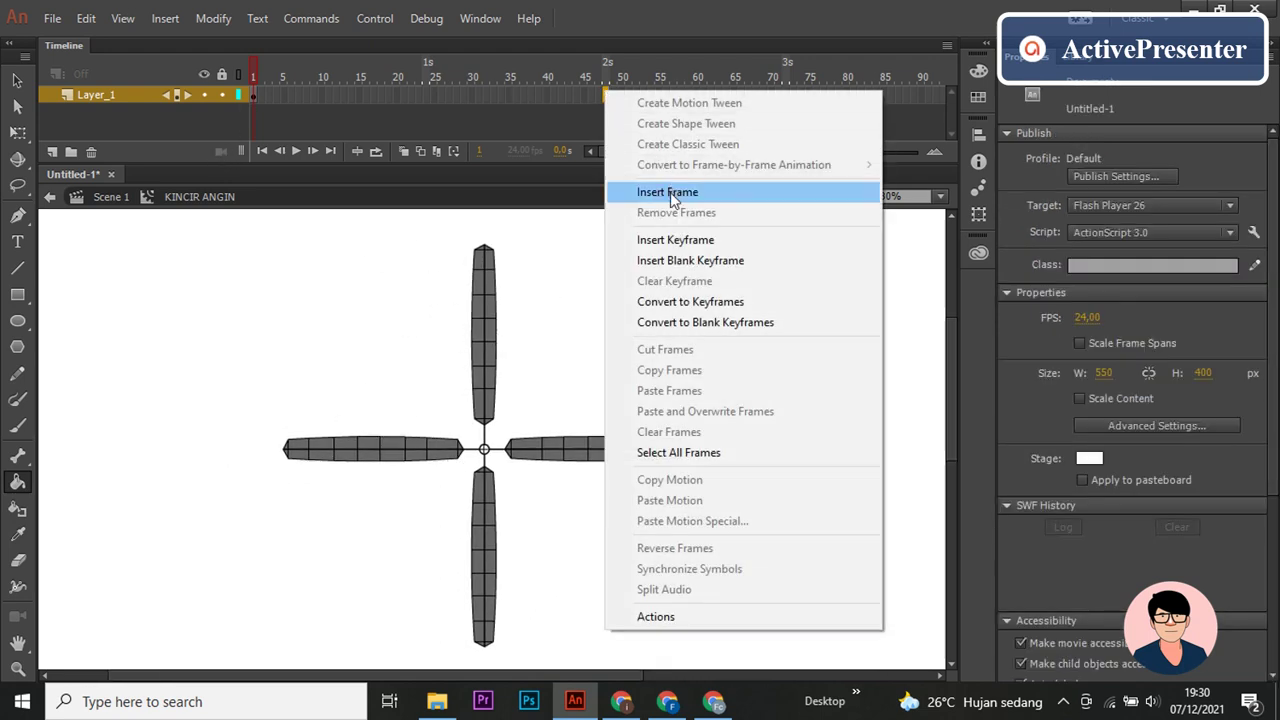
click(670, 192)
right_click(426, 92)
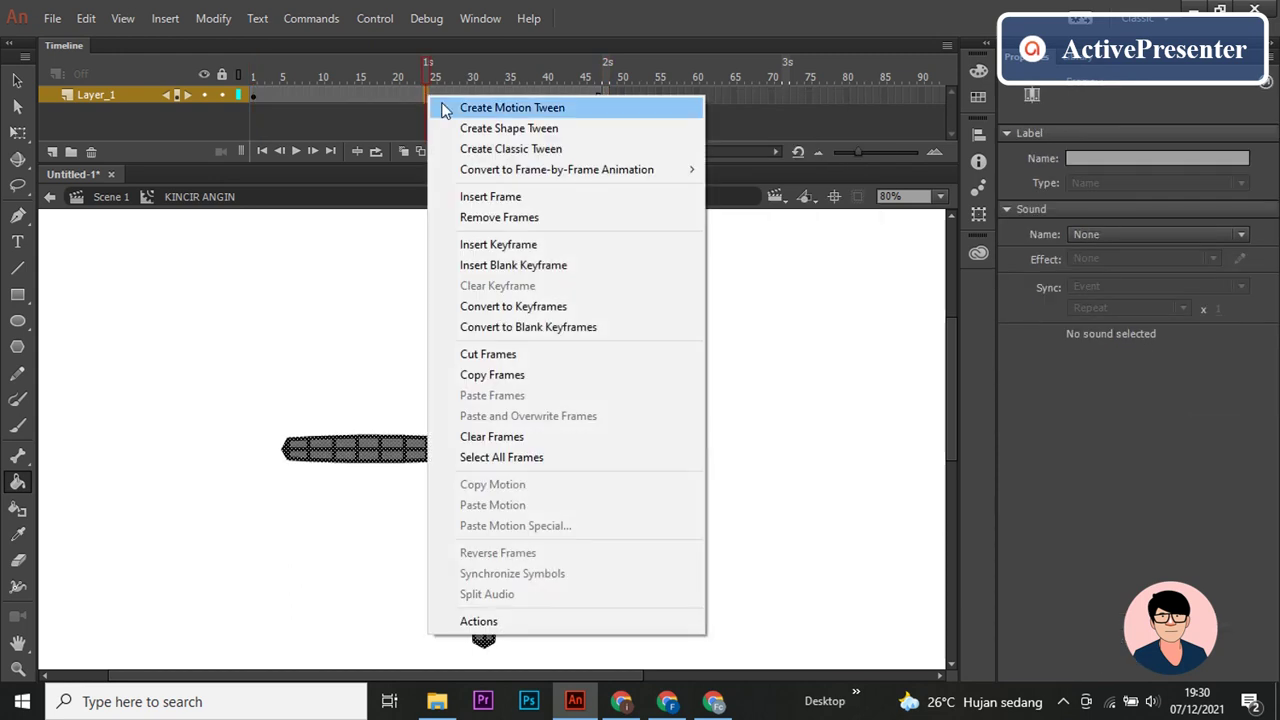
click(440, 106)
click(734, 386)
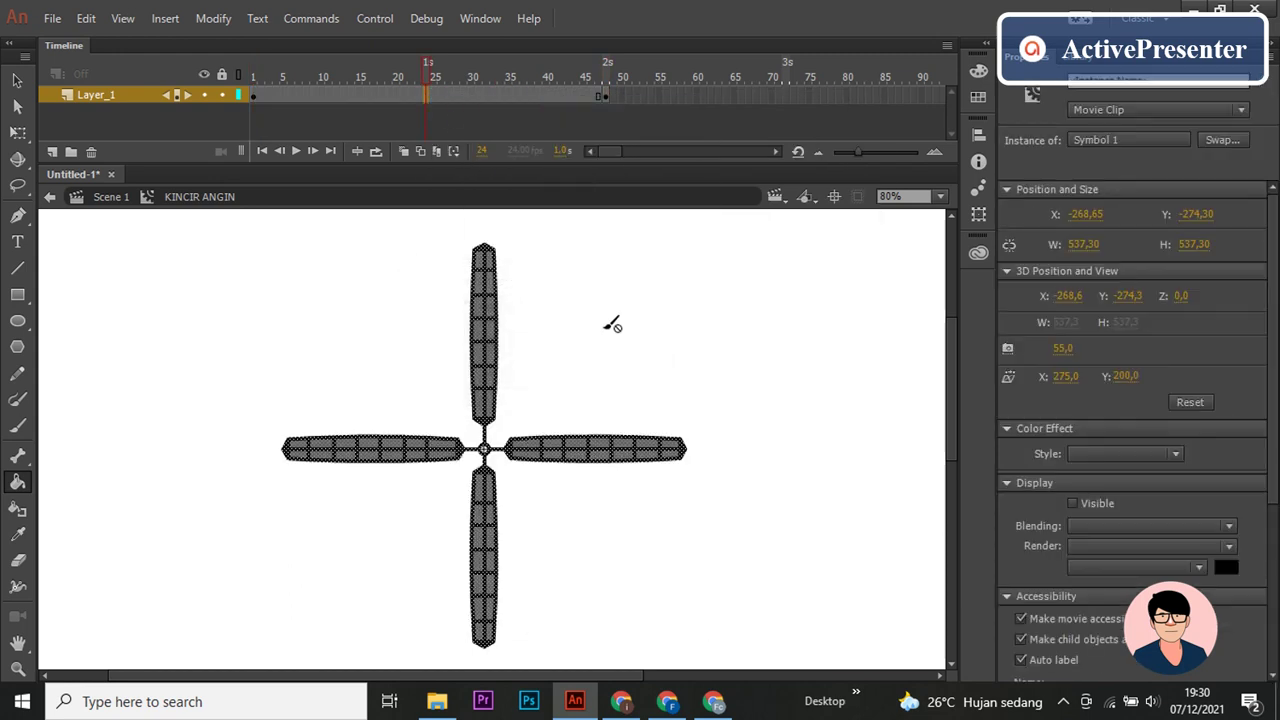
click(606, 322)
click(818, 375)
Step: Set the tween to rotate 1 time clockwise and preview the spin
click(17, 80)
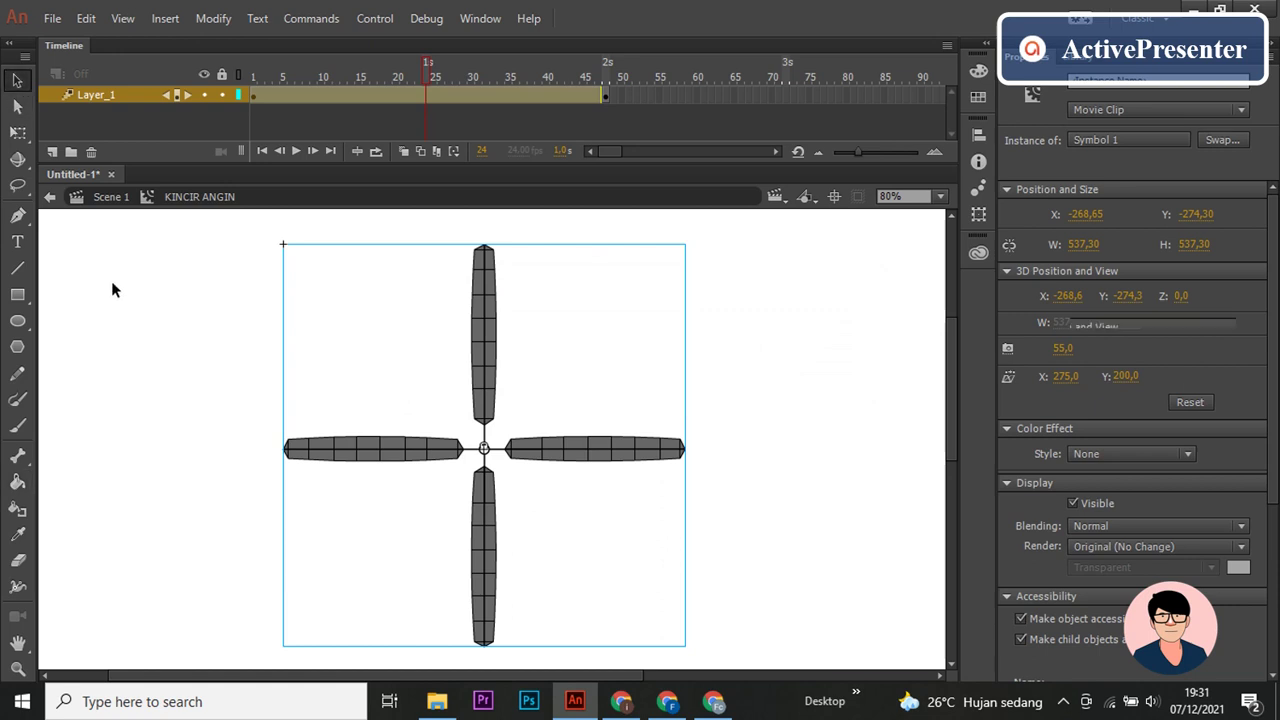
click(430, 95)
right_click(430, 95)
key(Escape)
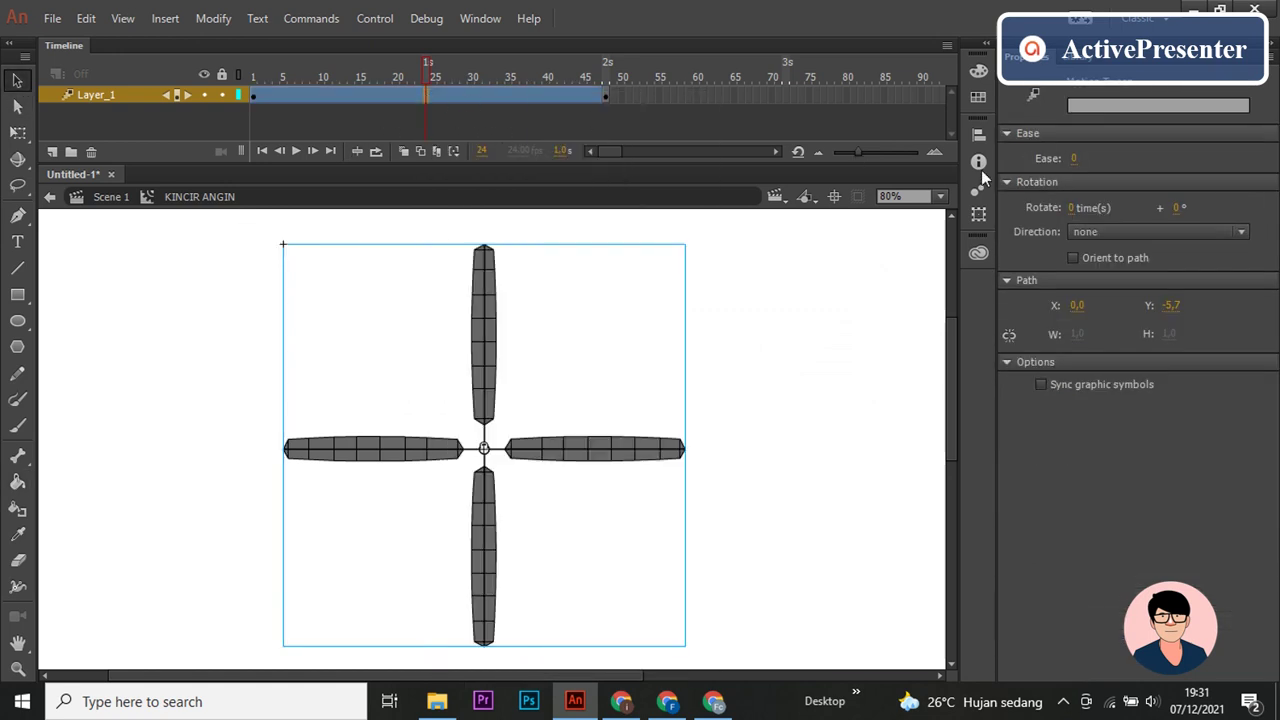
click(1096, 229)
click(1100, 271)
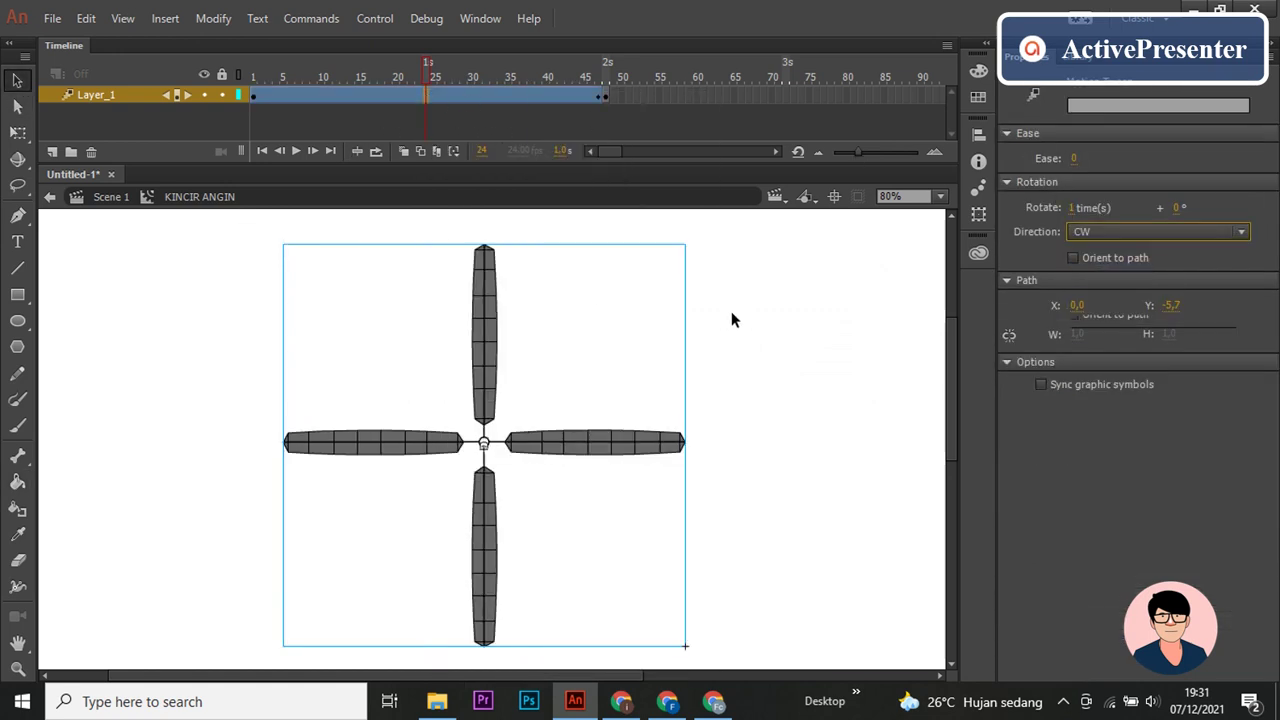
key(Return)
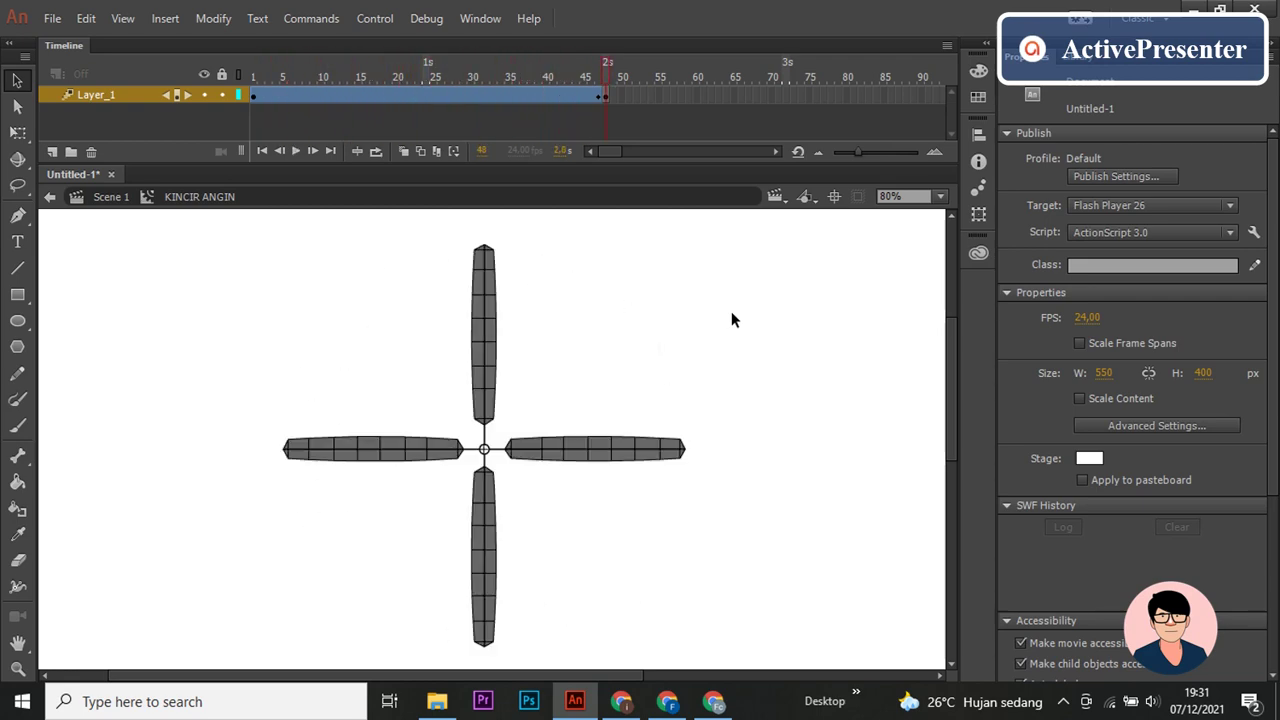
Step: Check the rotation at frame 23, then return to Scene 1
click(419, 79)
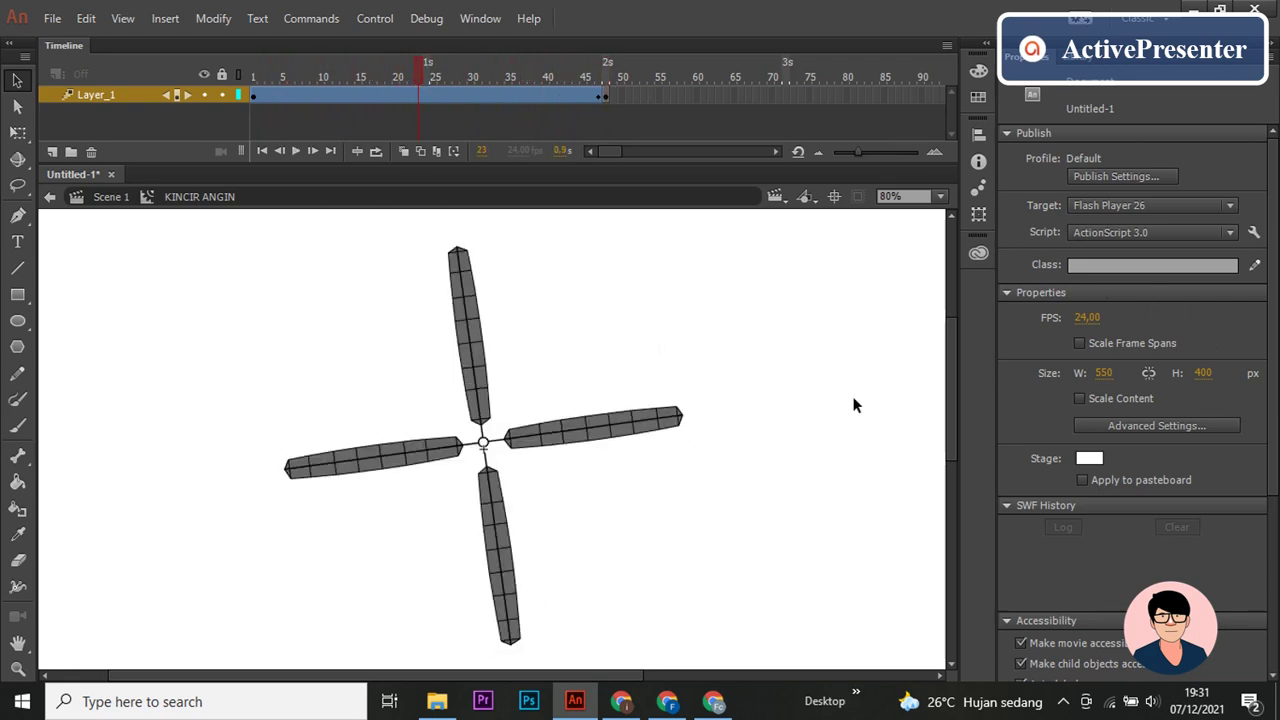
click(540, 445)
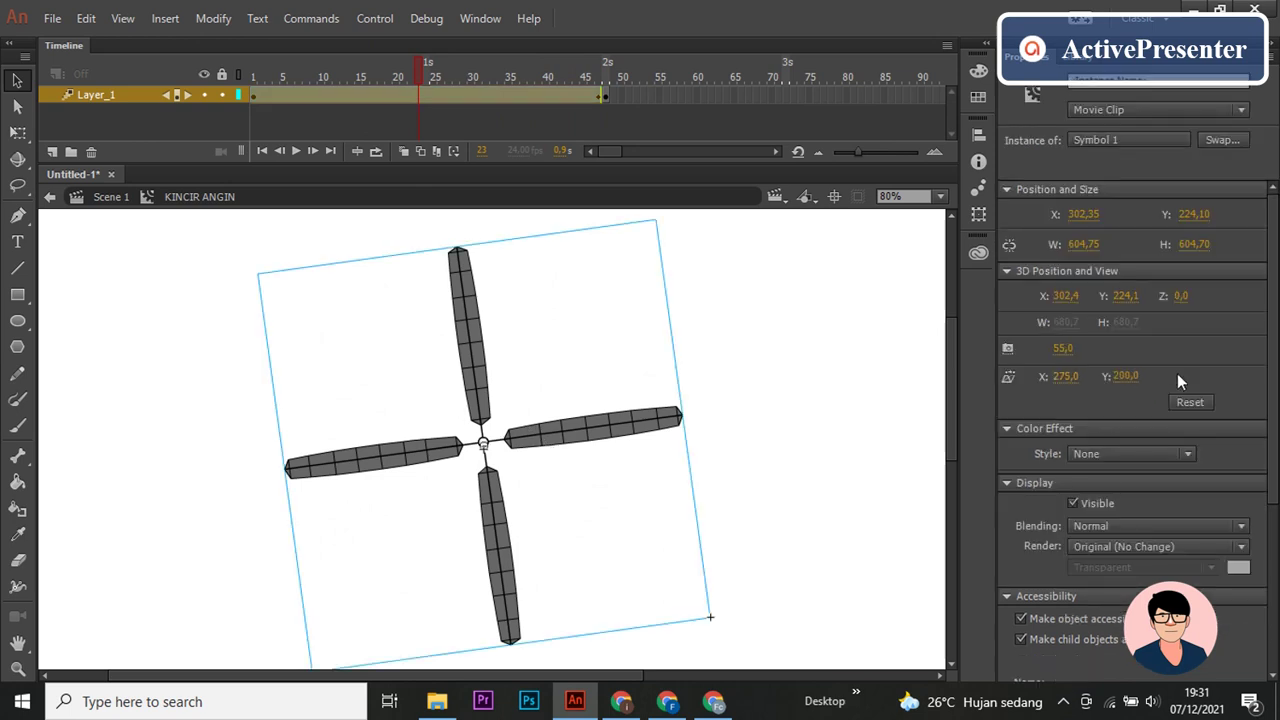
scroll(1177, 373, down, 3)
scroll(1177, 373, up, 3)
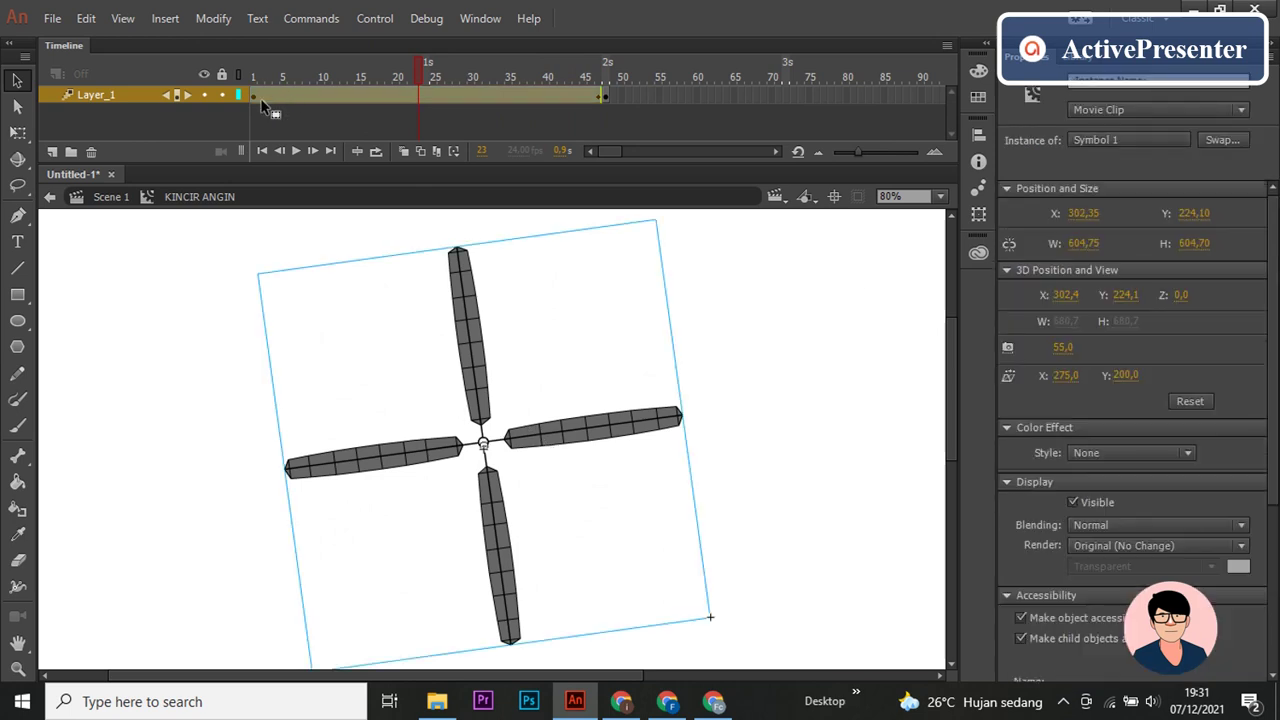
click(111, 197)
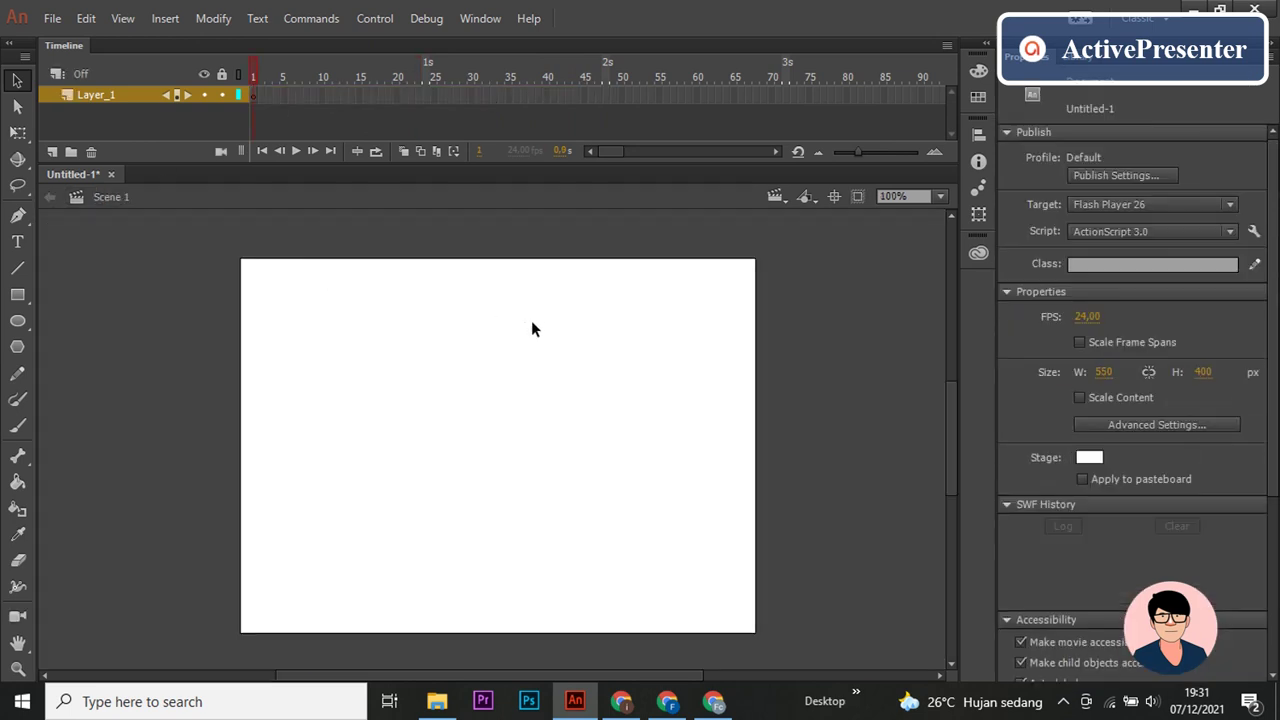
Step: Place a KINCIR ANGIN instance from the Library, shrink it with Free Transform, and test the movie
click(253, 93)
click(1075, 57)
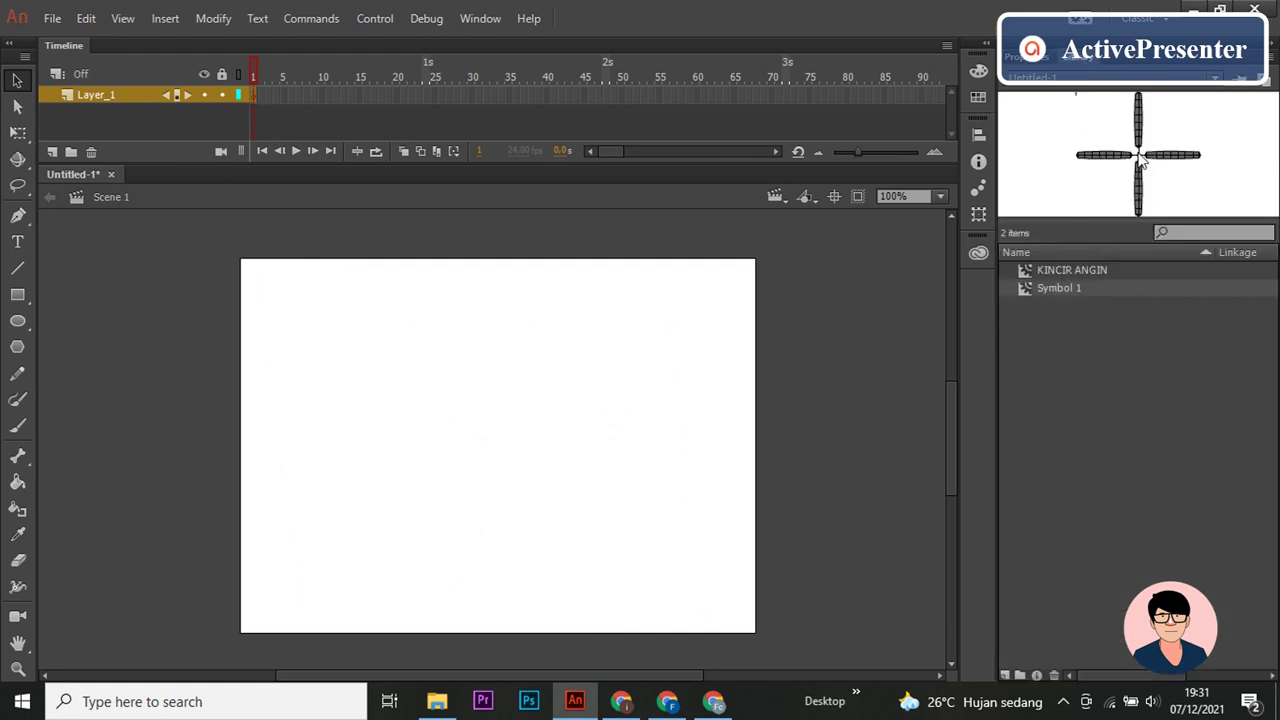
drag(1140, 160, 527, 423)
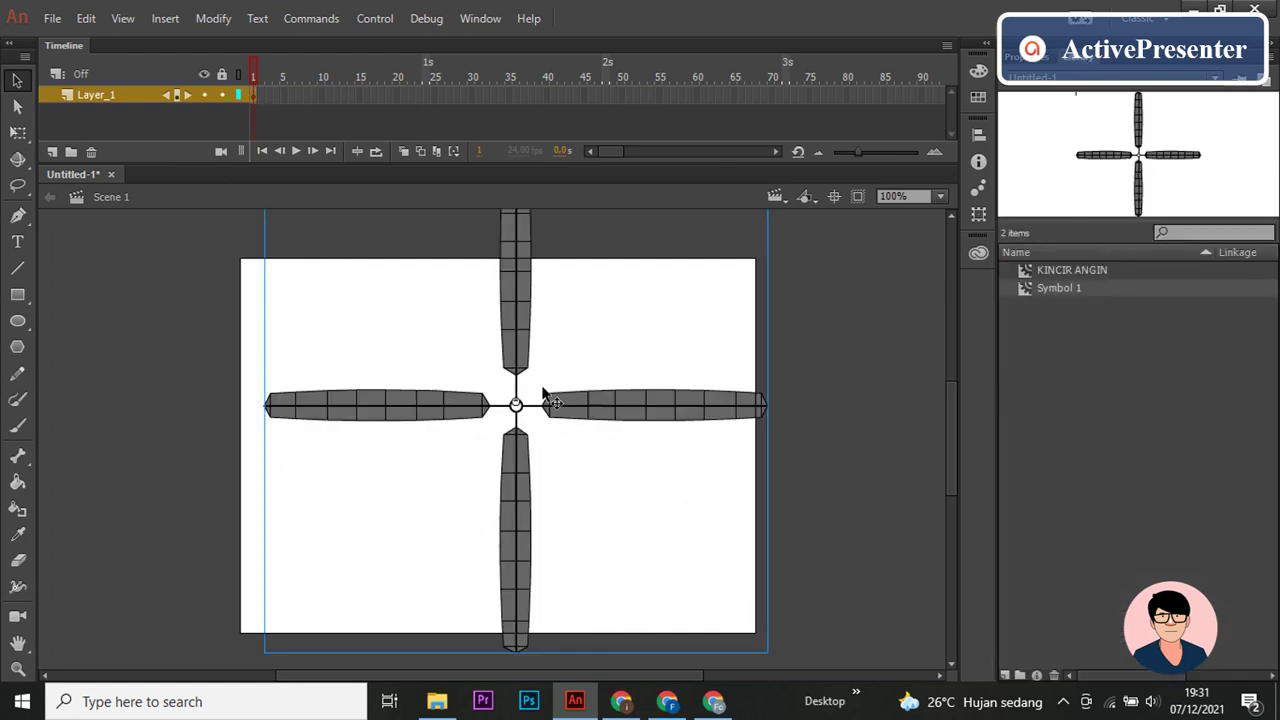
scroll(560, 447, down, 1)
key(q)
drag(723, 609, 628, 463)
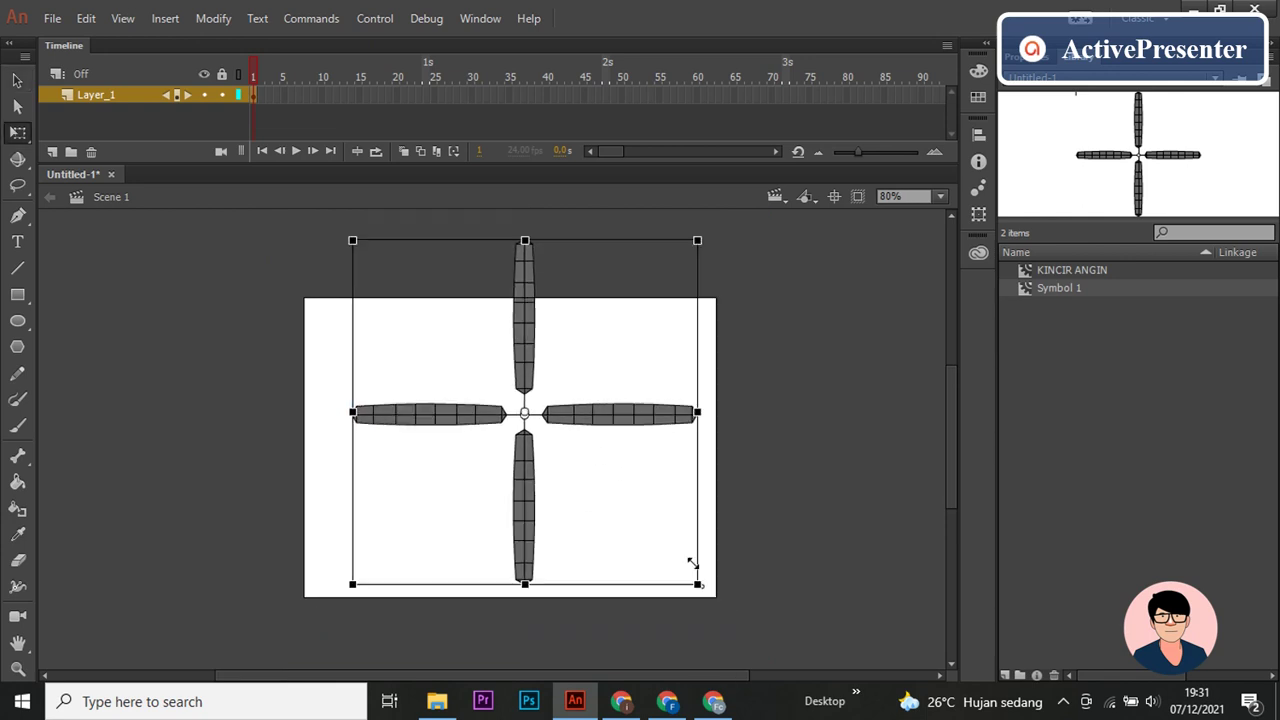
drag(563, 423, 563, 449)
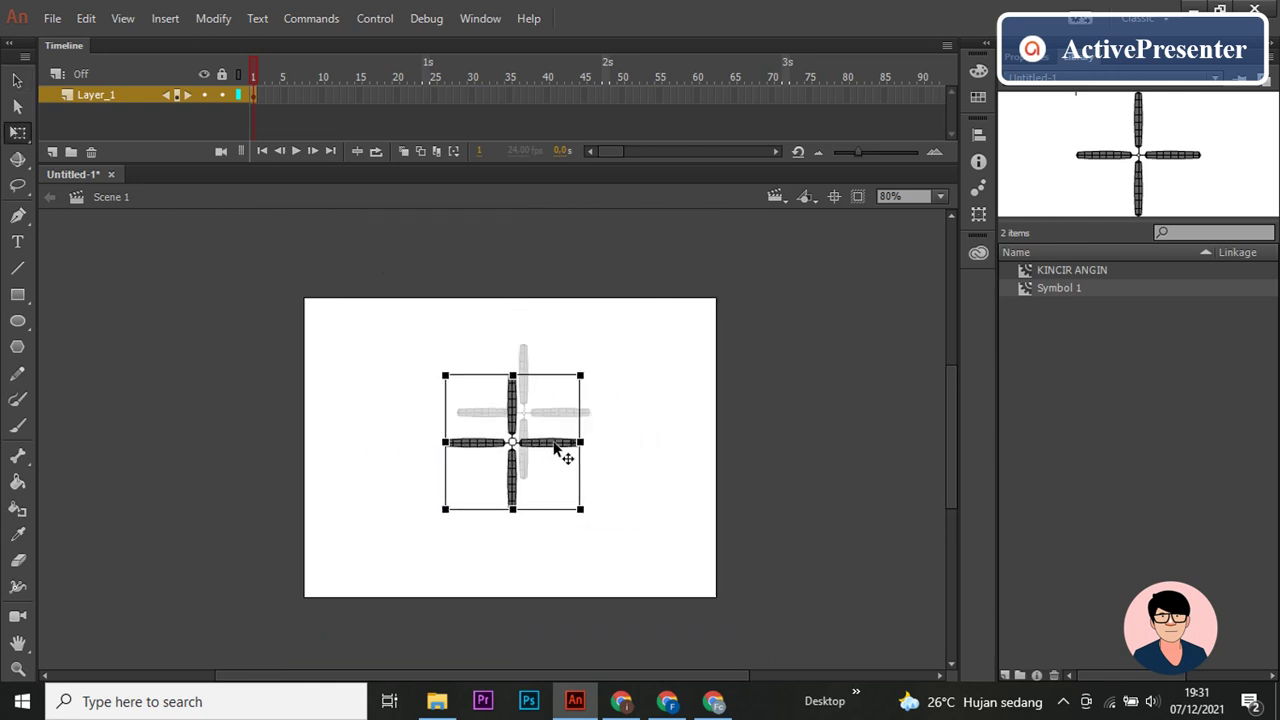
click(640, 452)
key(ctrl+Return)
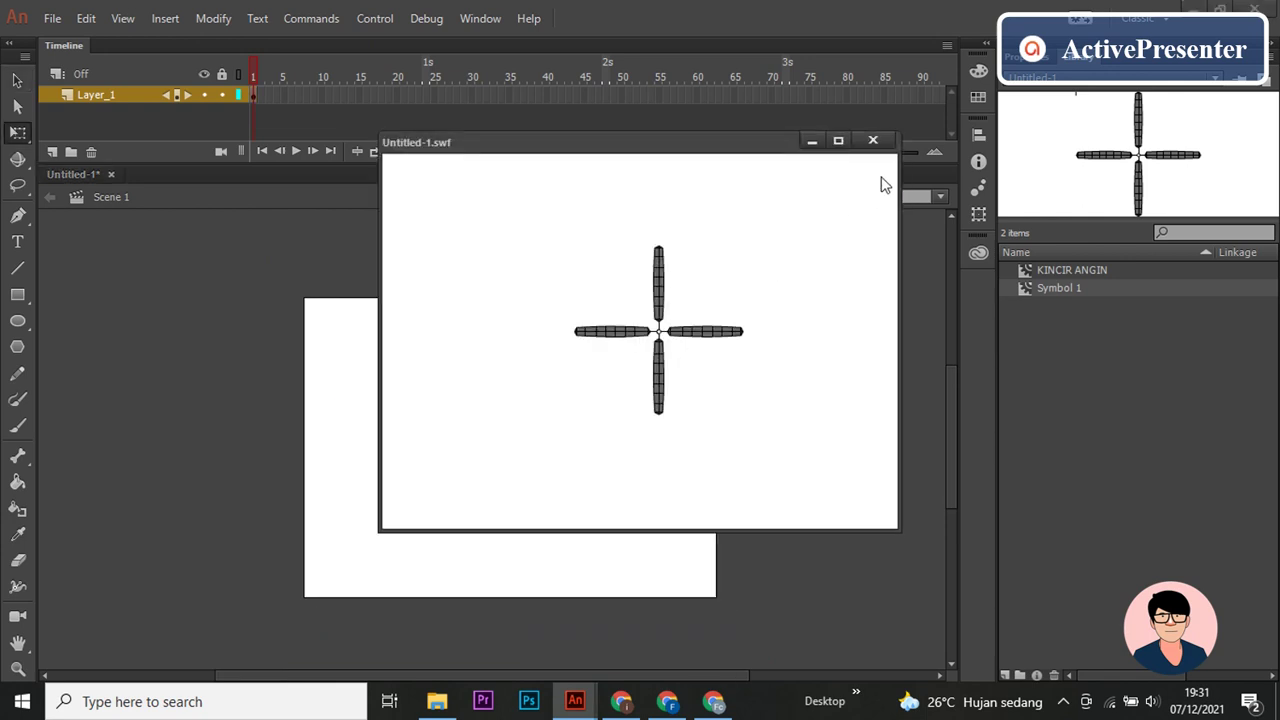
Step: Replace it with a fresh, smaller, centred KINCIR ANGIN instance and test the movie again
click(870, 137)
click(543, 419)
key(Delete)
drag(1072, 270, 500, 443)
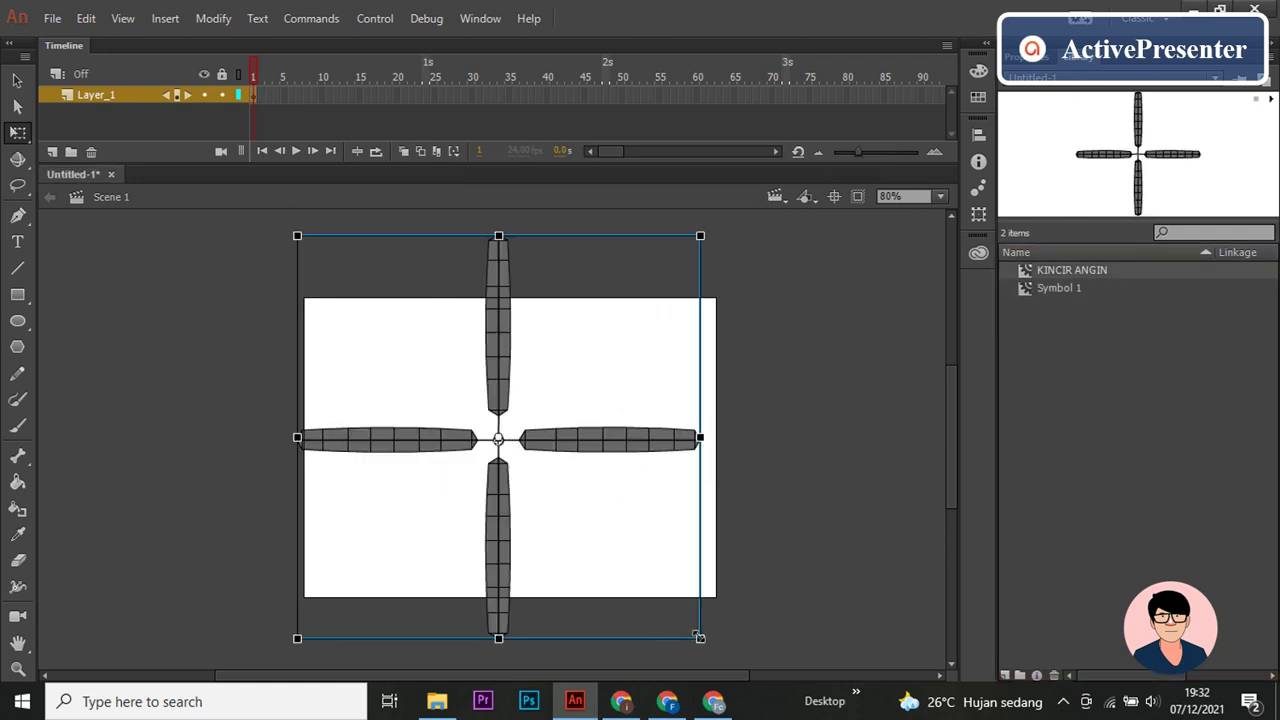
drag(698, 636, 642, 474)
click(642, 474)
key(ctrl+Return)
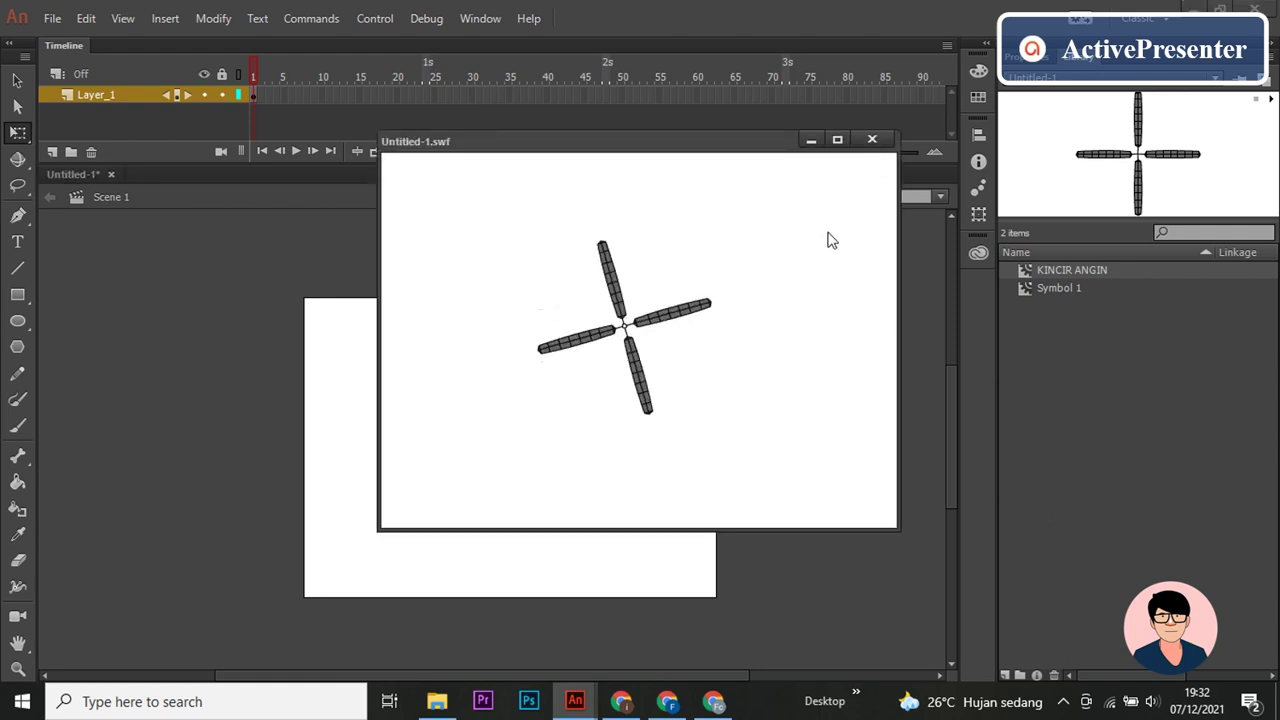
click(871, 140)
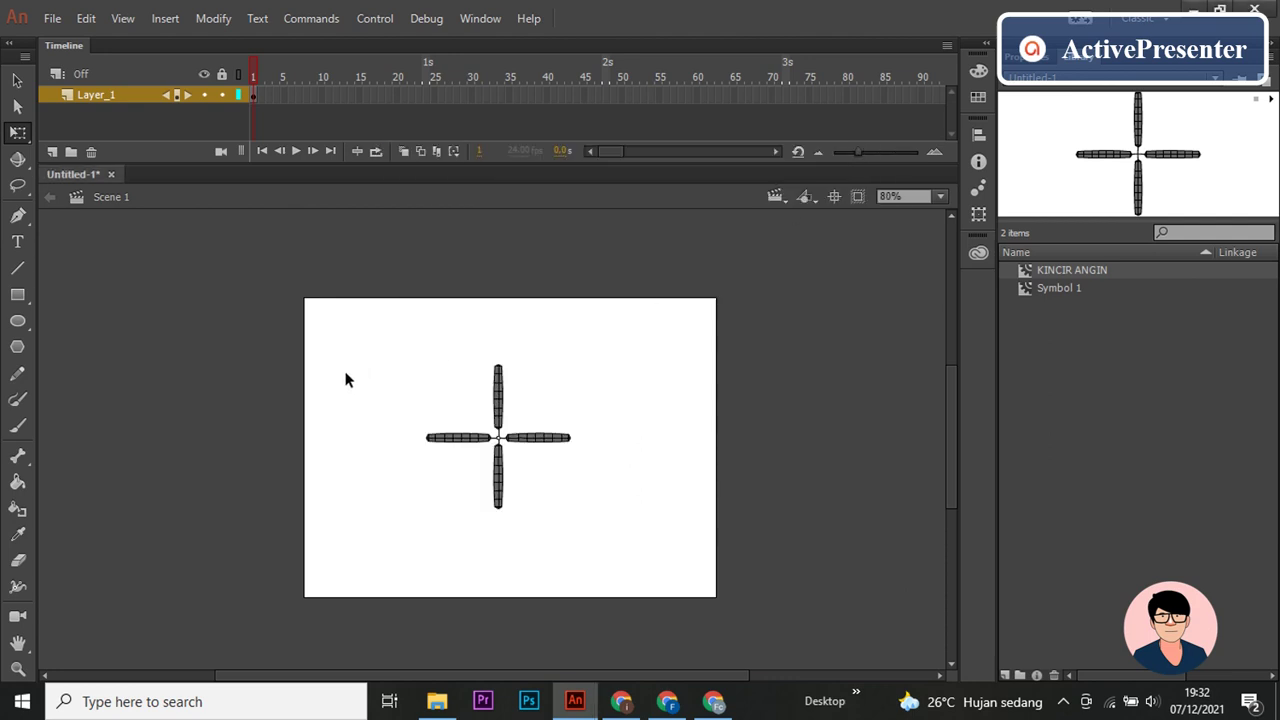
Step: Add a new Layer_2 and move it below Layer_1
click(56, 155)
drag(100, 96, 153, 115)
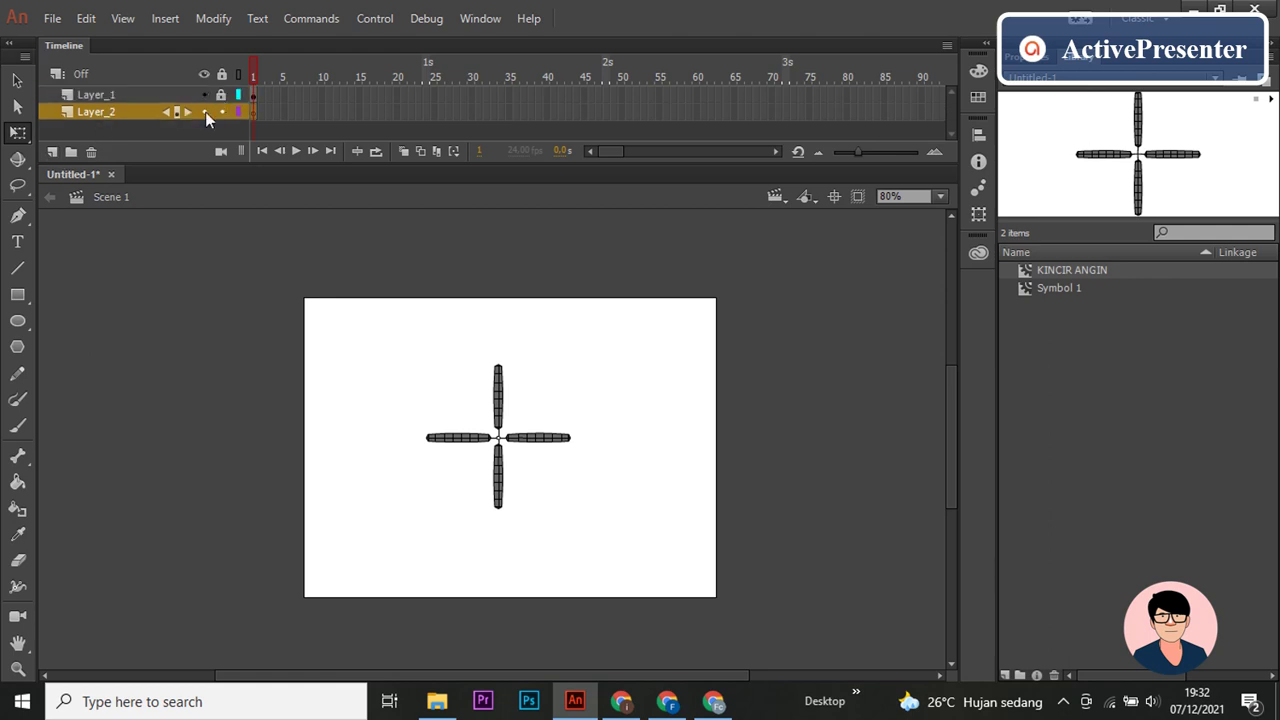
scroll(586, 394, up, 3)
scroll(537, 363, down, 1)
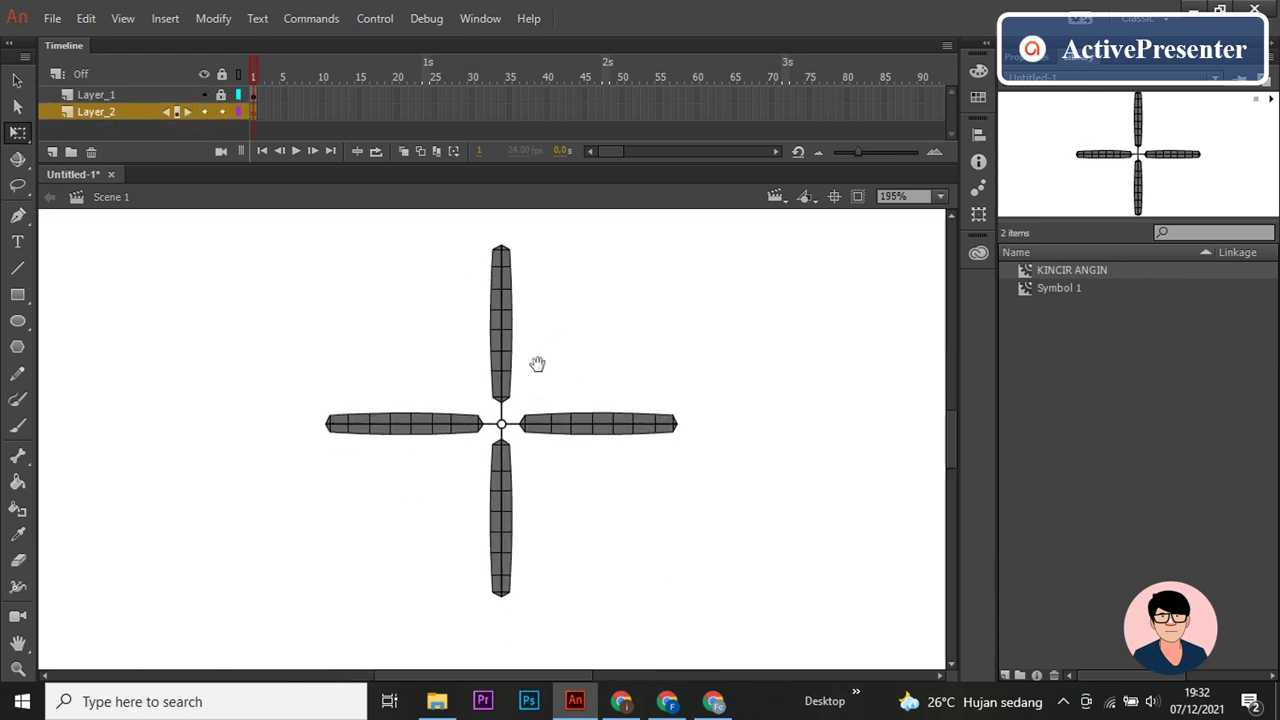
scroll(537, 371, down, 1)
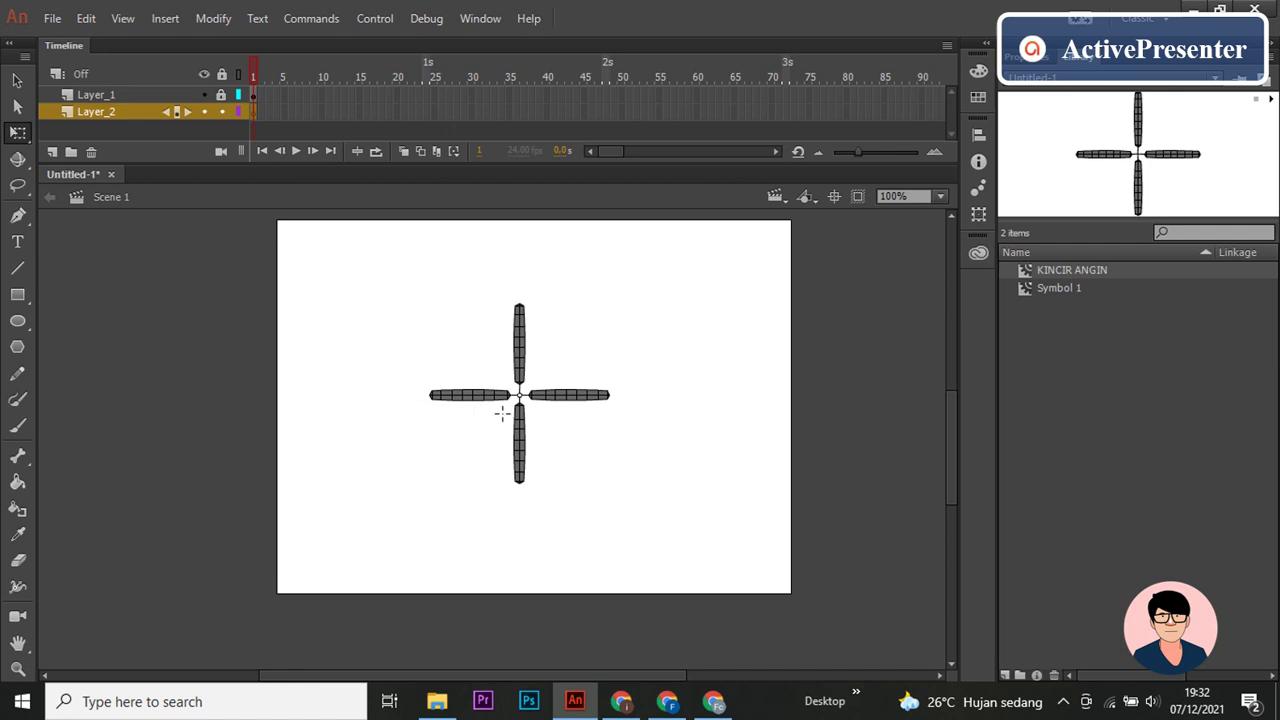
Step: Draw trial rectangles at lower left, undoing a rectangle and a test line
key(n)
scroll(532, 413, up, 1)
click(20, 300)
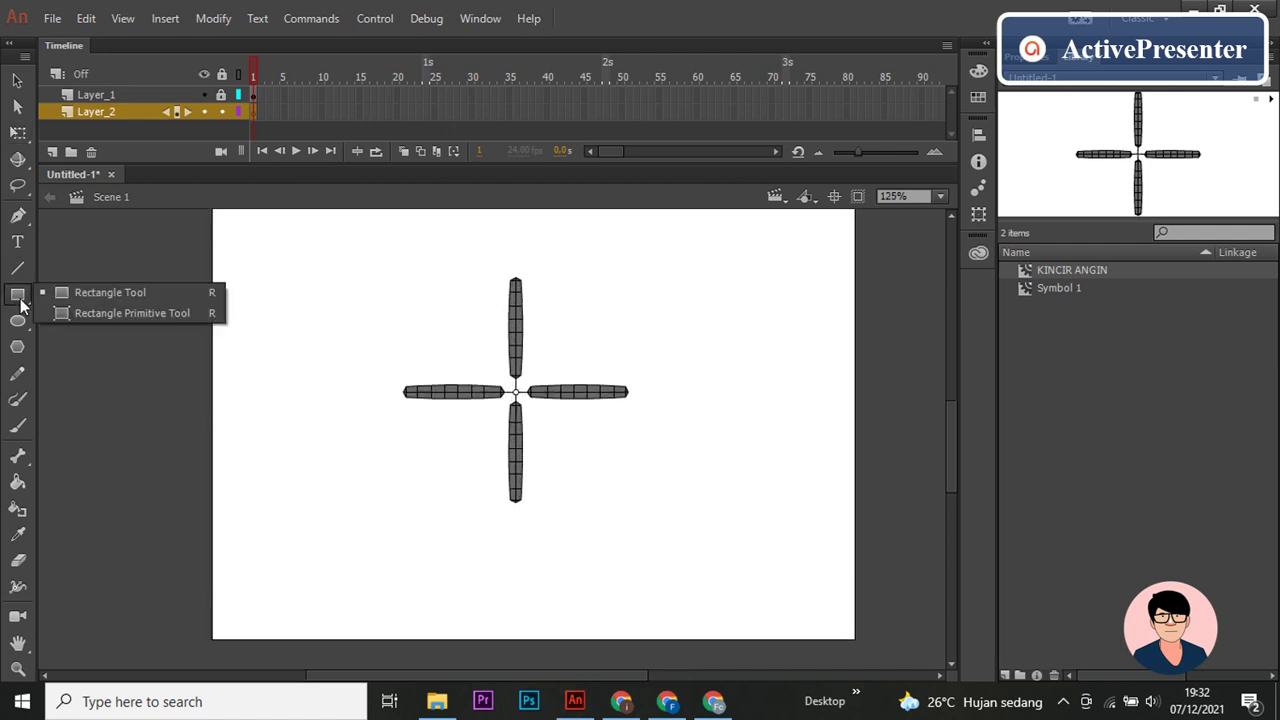
drag(515, 390, 450, 455)
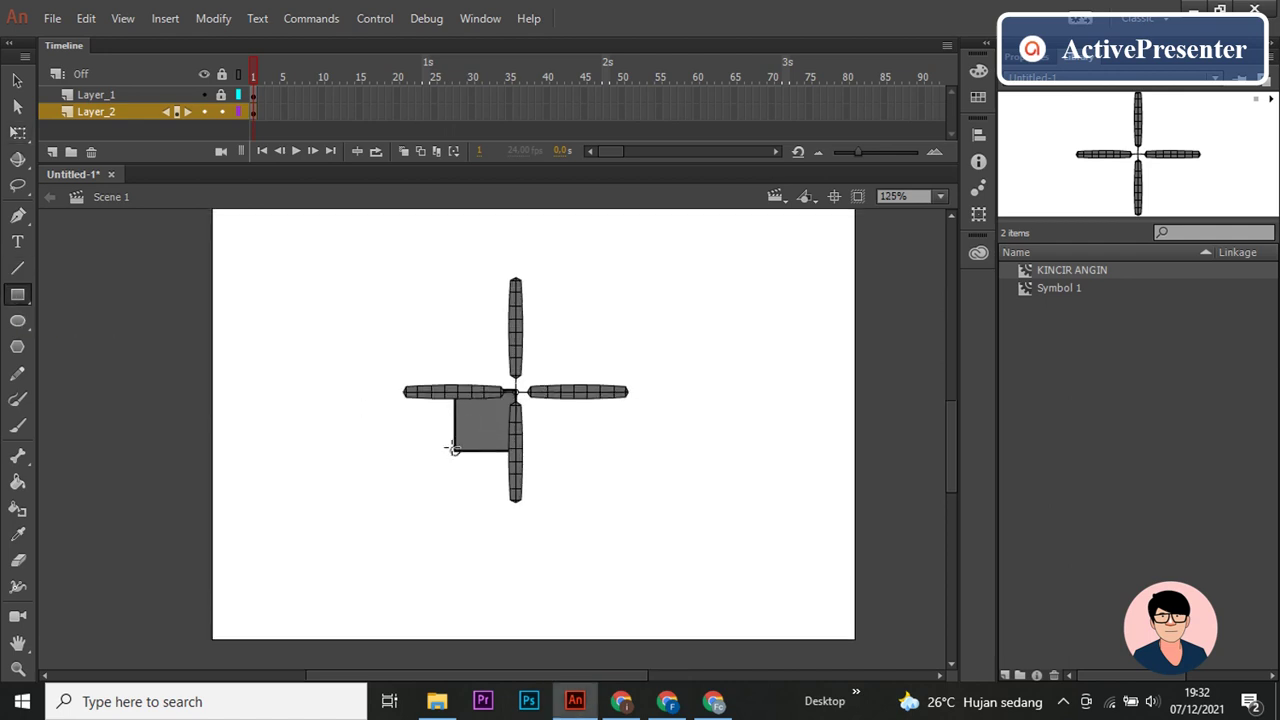
drag(315, 428, 426, 540)
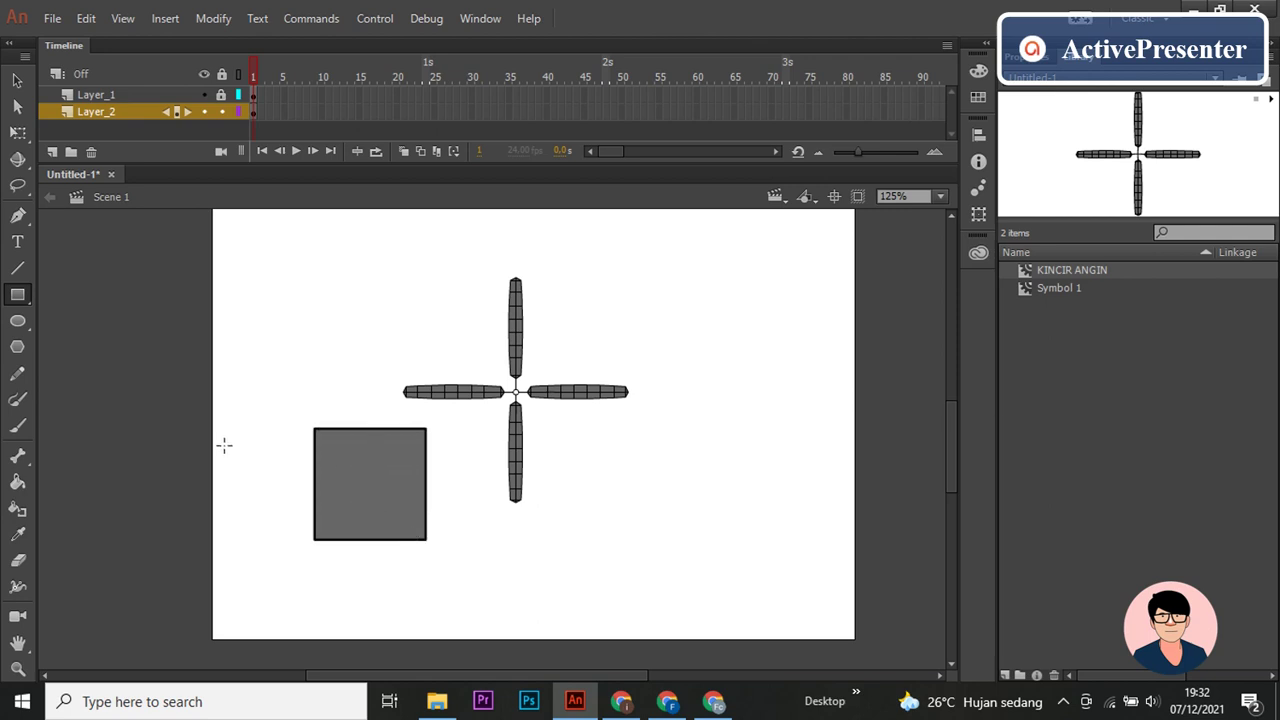
key(n)
key(ctrl+z)
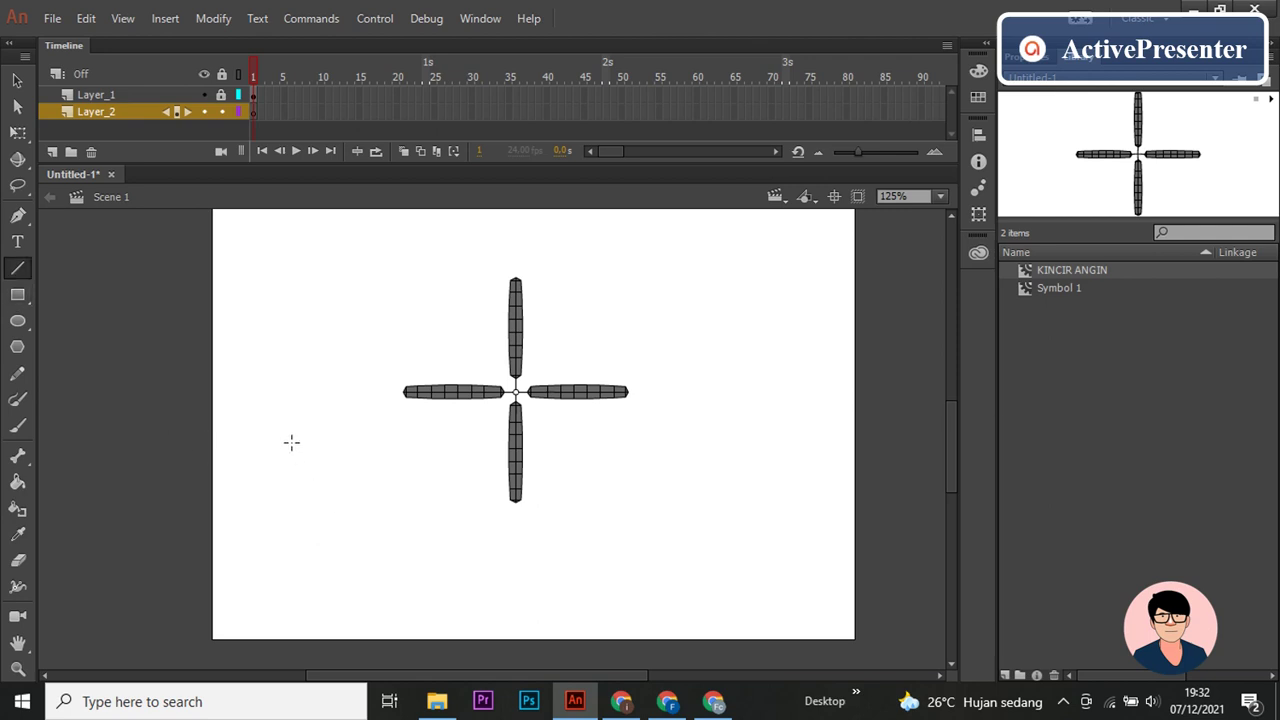
drag(291, 443, 340, 509)
key(ctrl+z)
Step: Draw a wide rectangle with two diagonals meeting at its top middle to form a roof
key(r)
drag(280, 442, 423, 516)
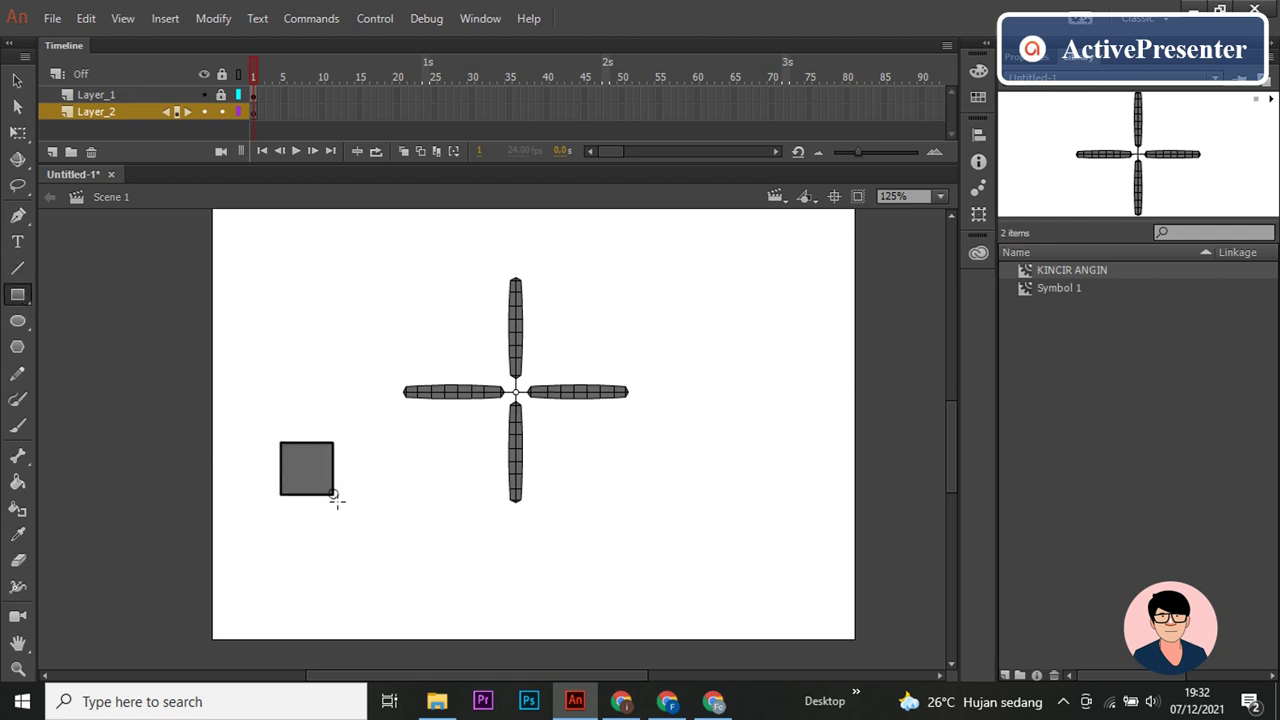
key(n)
drag(349, 442, 276, 525)
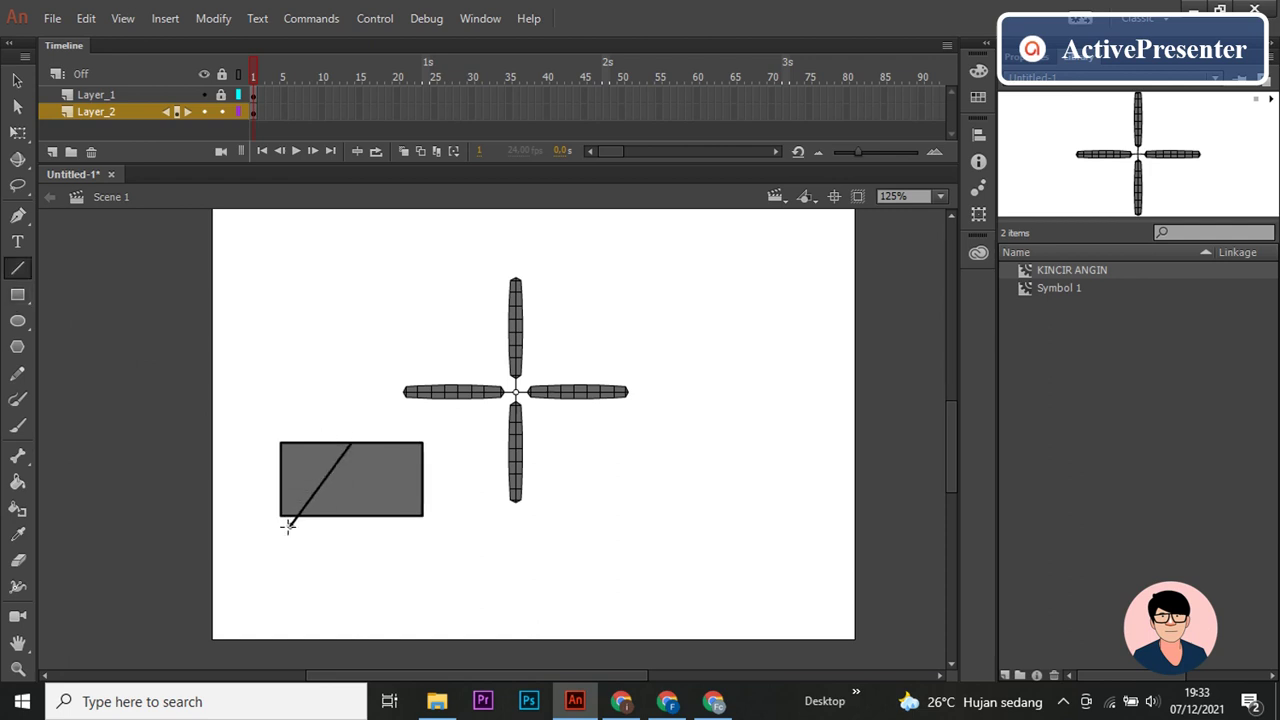
drag(350, 442, 447, 543)
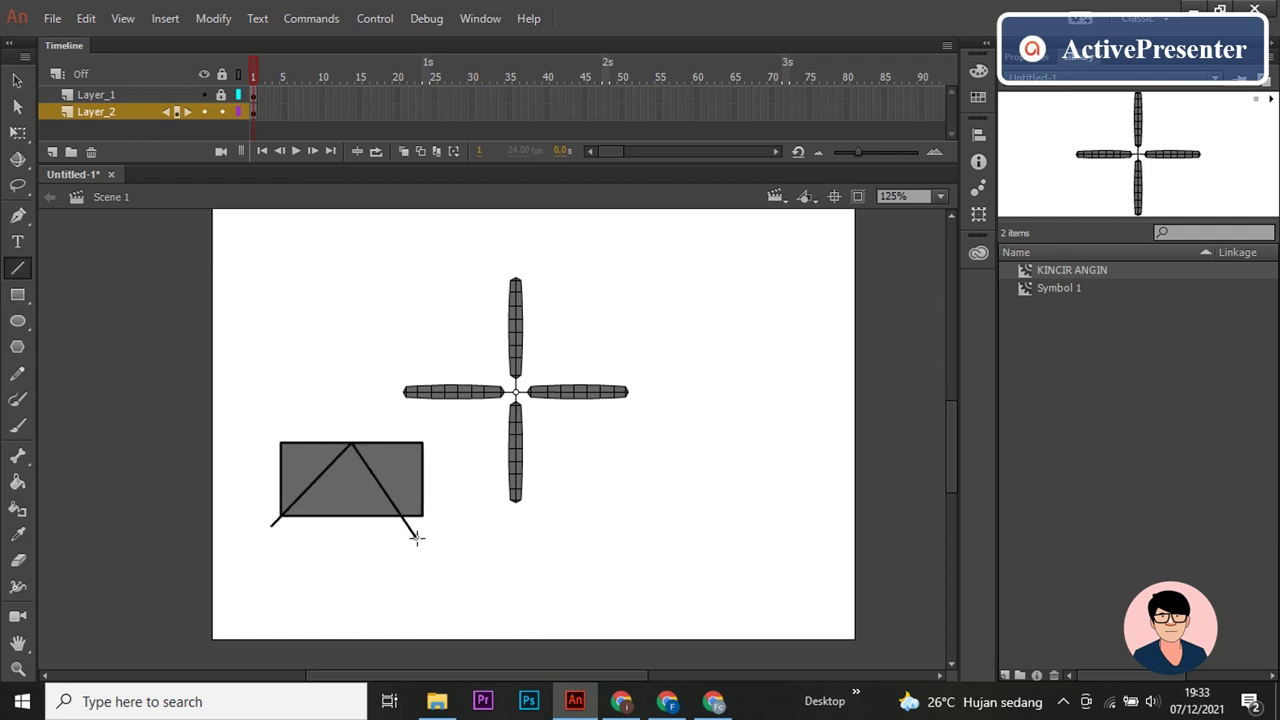
Step: Delete the leftover corner pieces and grey fill, leaving an outlined roof triangle
key(v)
click(443, 541)
key(Delete)
click(410, 490)
key(Delete)
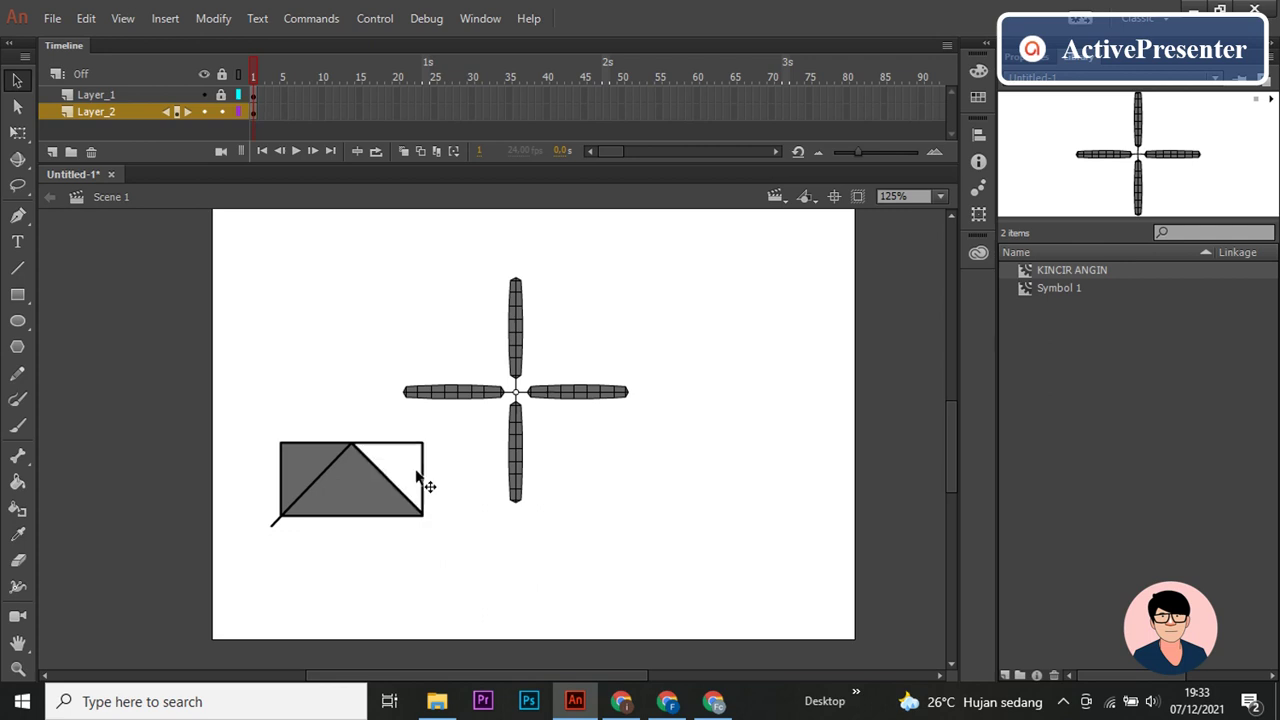
key(Delete)
key(Delete)
click(310, 455)
key(Delete)
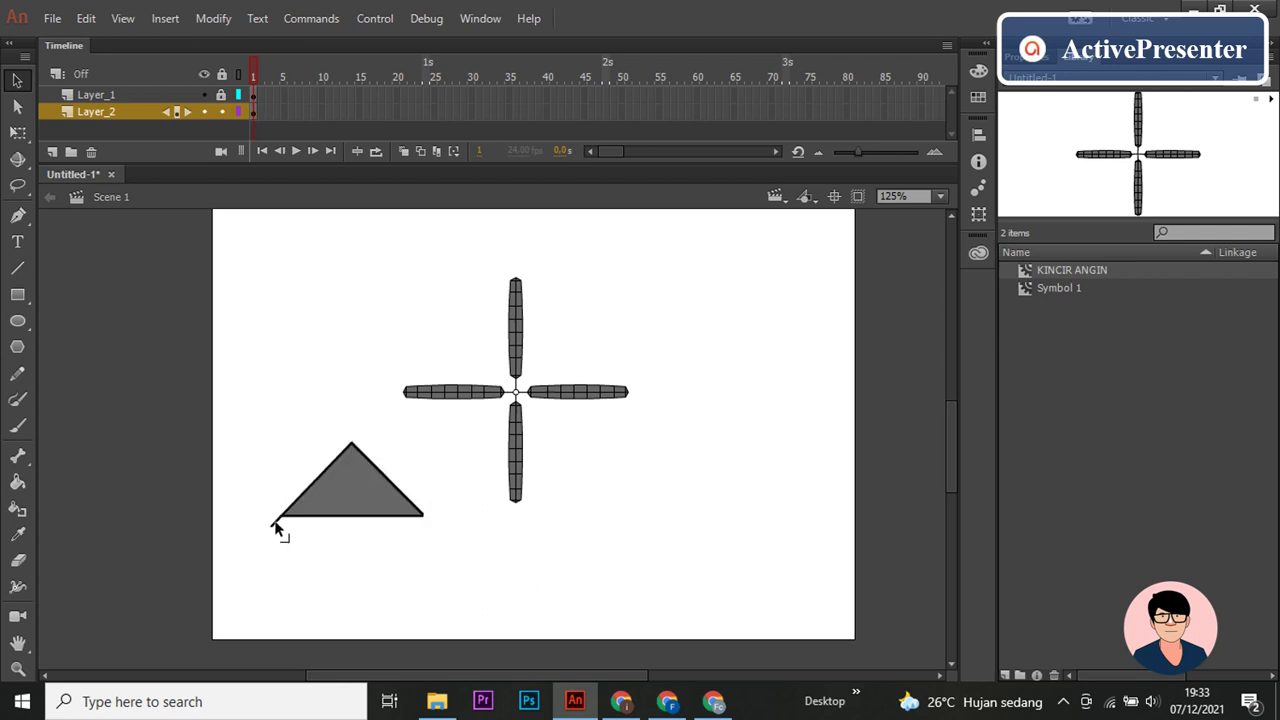
click(368, 495)
key(Delete)
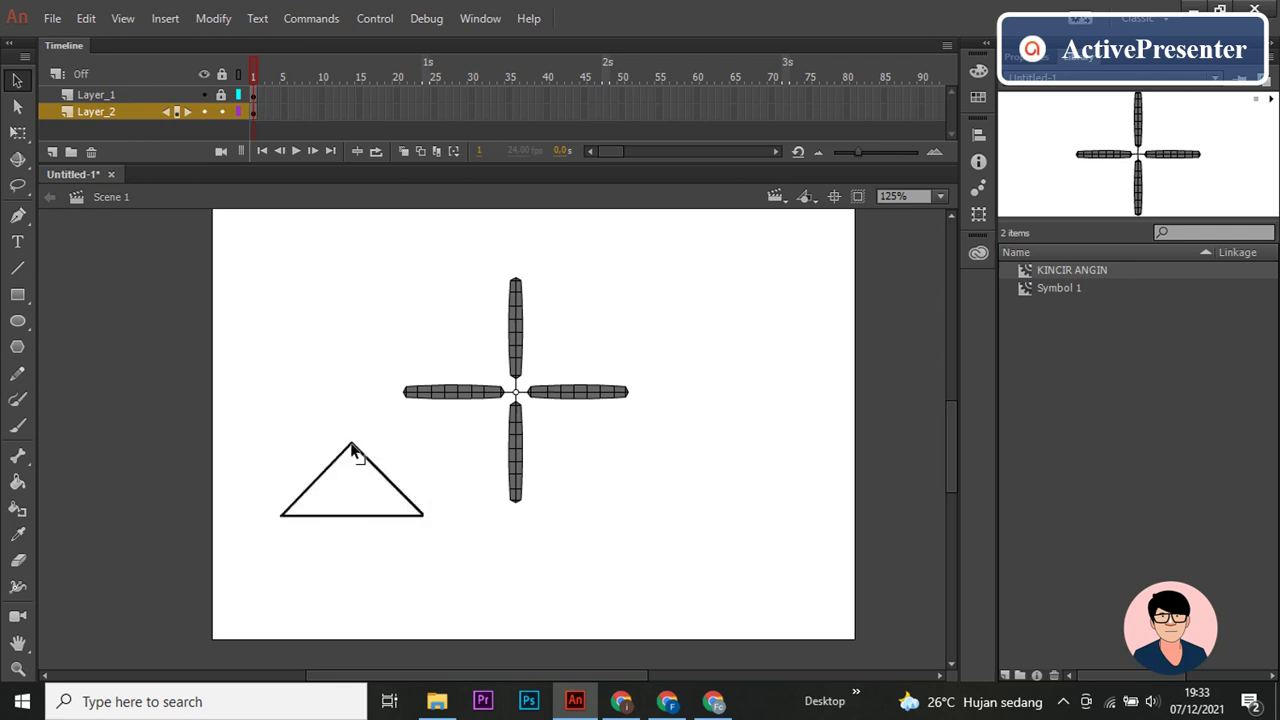
drag(352, 446, 357, 446)
Step: Hide the windmill layer and move the roof triangle toward the stage centre
scroll(420, 509, down, 3)
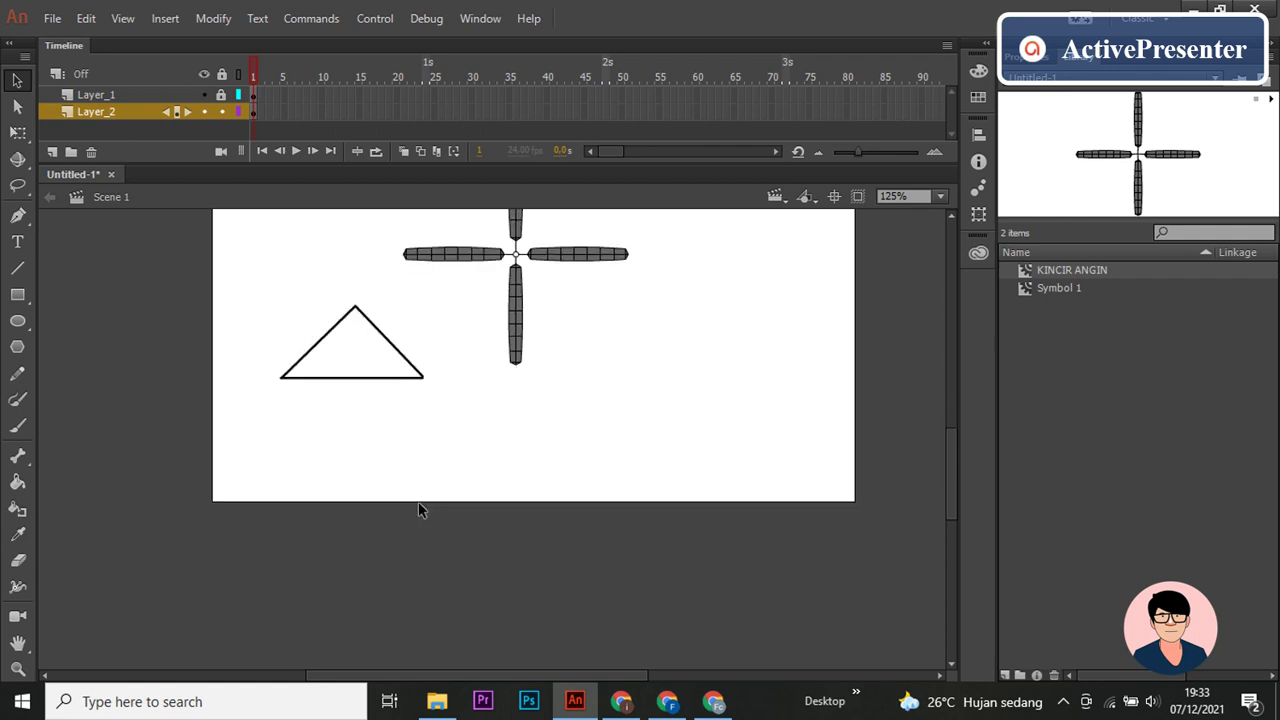
scroll(420, 509, up, 3)
key(n)
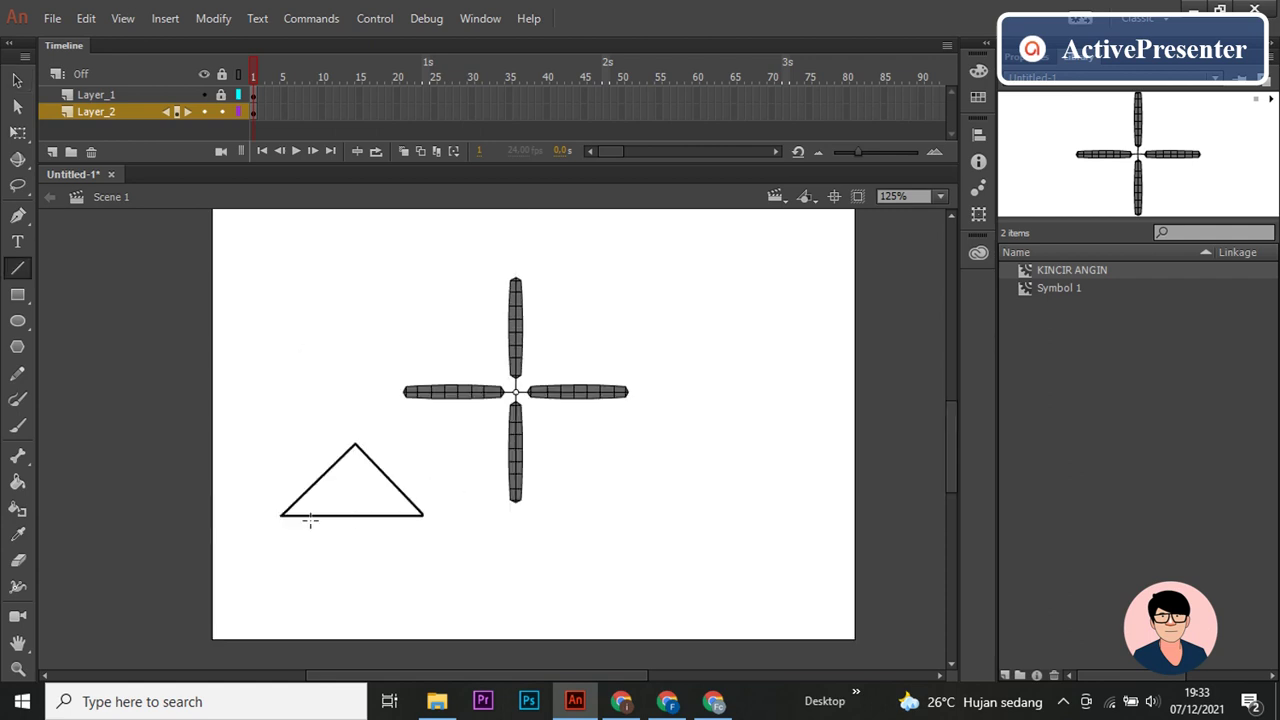
key(v)
click(204, 111)
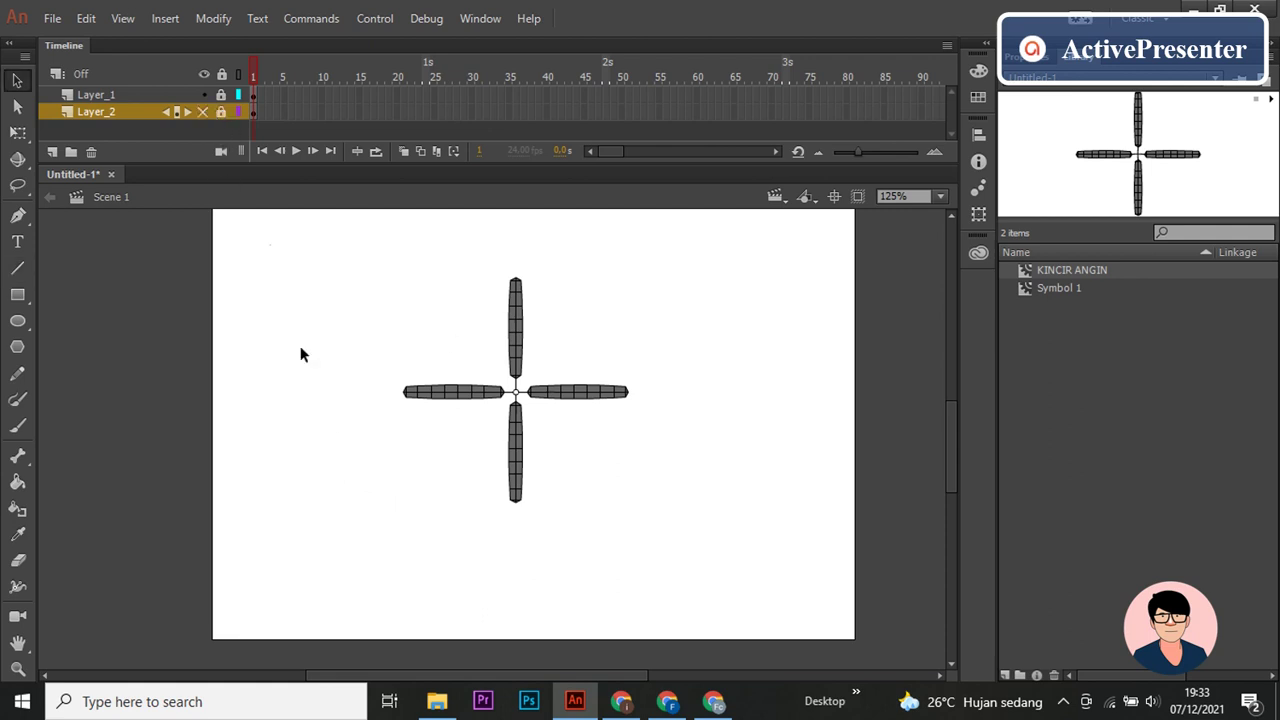
click(204, 111)
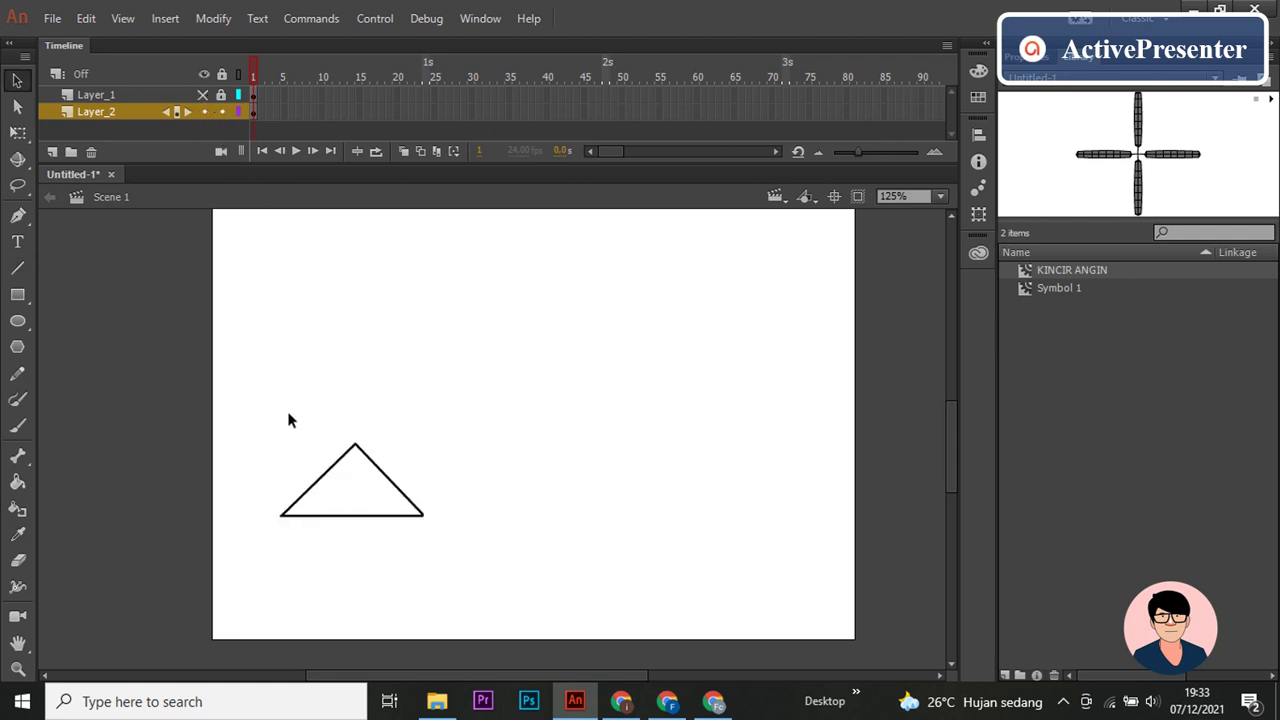
double_click(363, 514)
mouse_move(363, 514)
mouse_down()
mouse_move(541, 392)
mouse_move(534, 383)
mouse_move(543, 529)
mouse_up()
Step: Draw a tall rectangle beneath the roof as the house body
key(n)
click(17, 294)
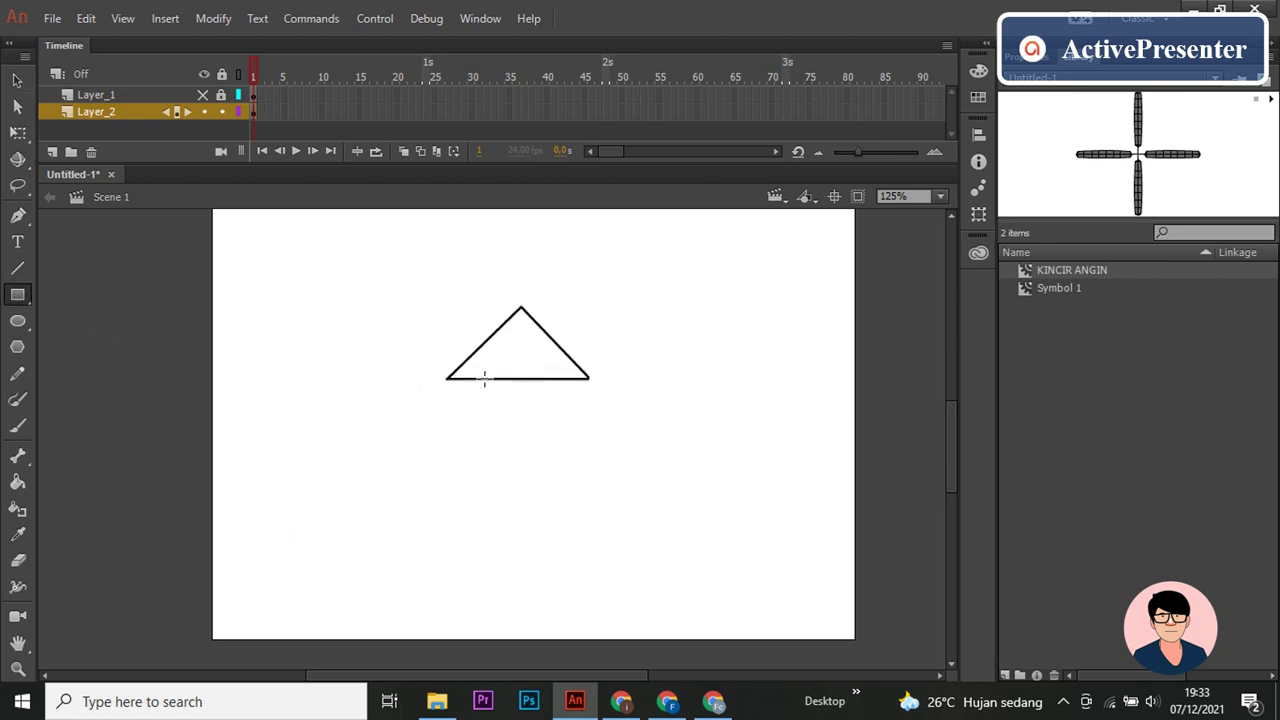
drag(473, 379, 567, 513)
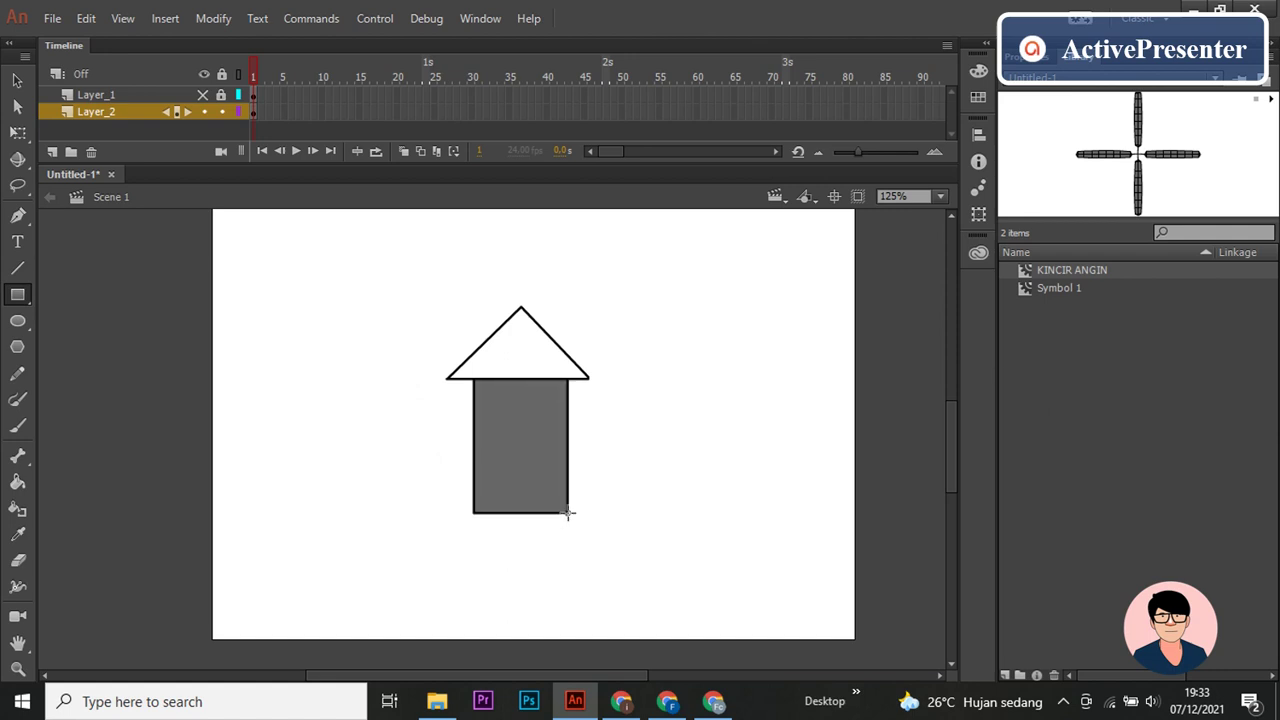
drag(567, 513, 564, 525)
Step: Clear the house body's grey fill to no colour and adjust its left edge
key(v)
click(521, 505)
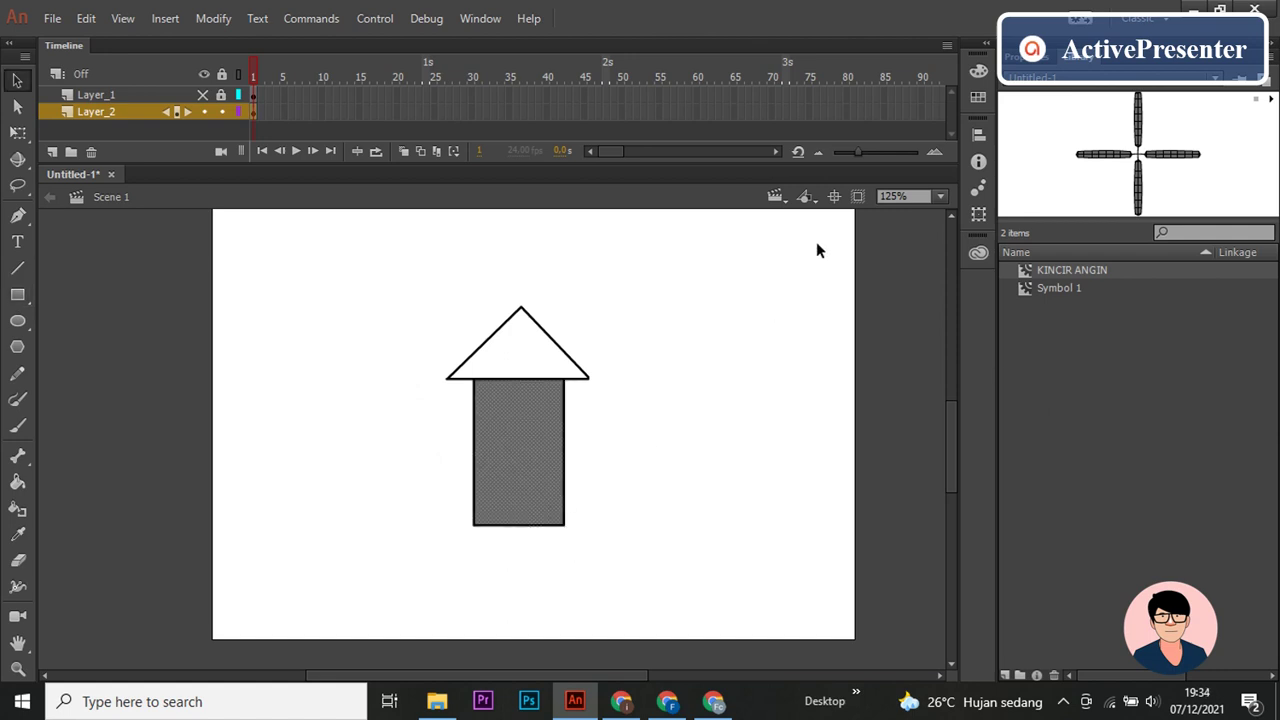
key(k)
click(1025, 60)
click(1203, 240)
click(1165, 245)
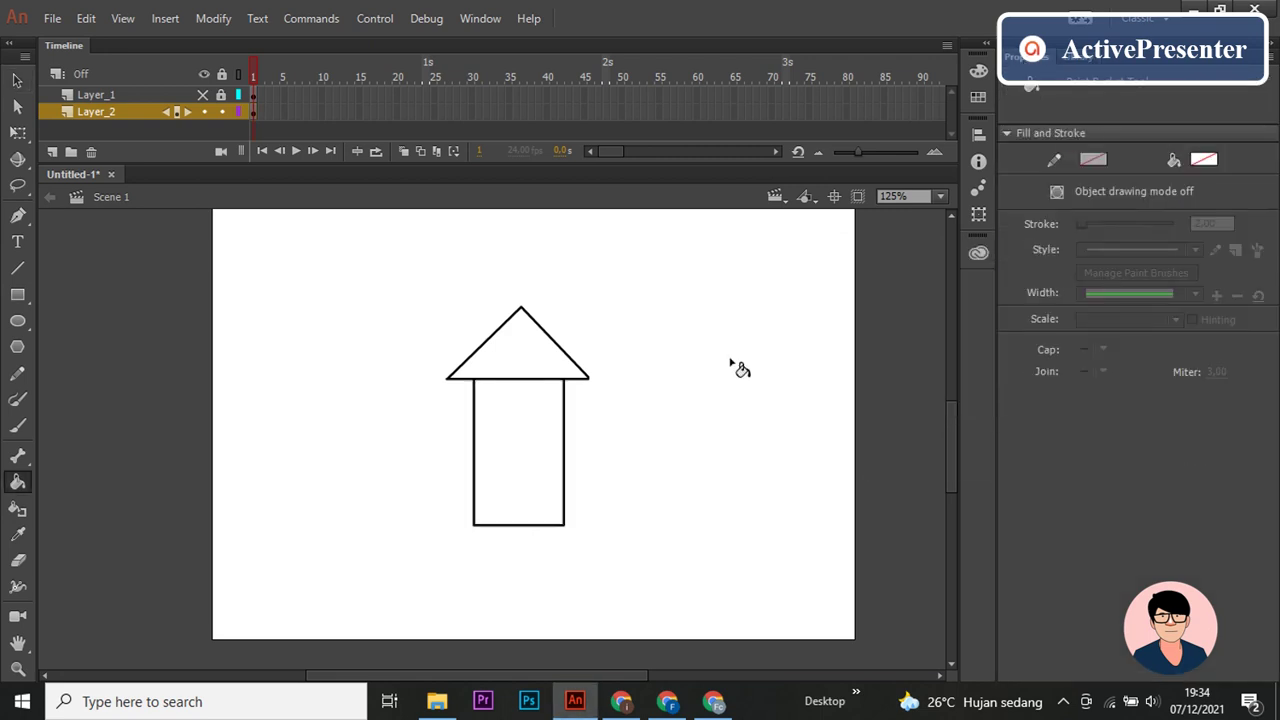
key(n)
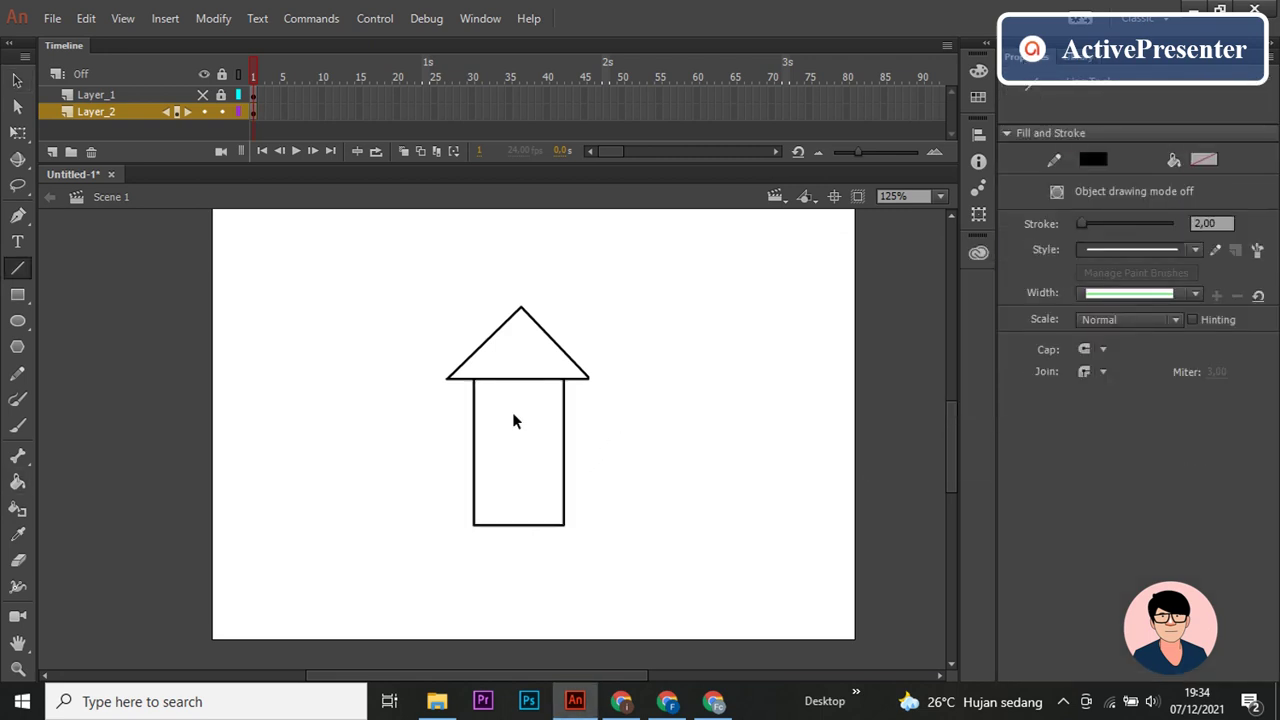
key(v)
drag(474, 449, 475, 443)
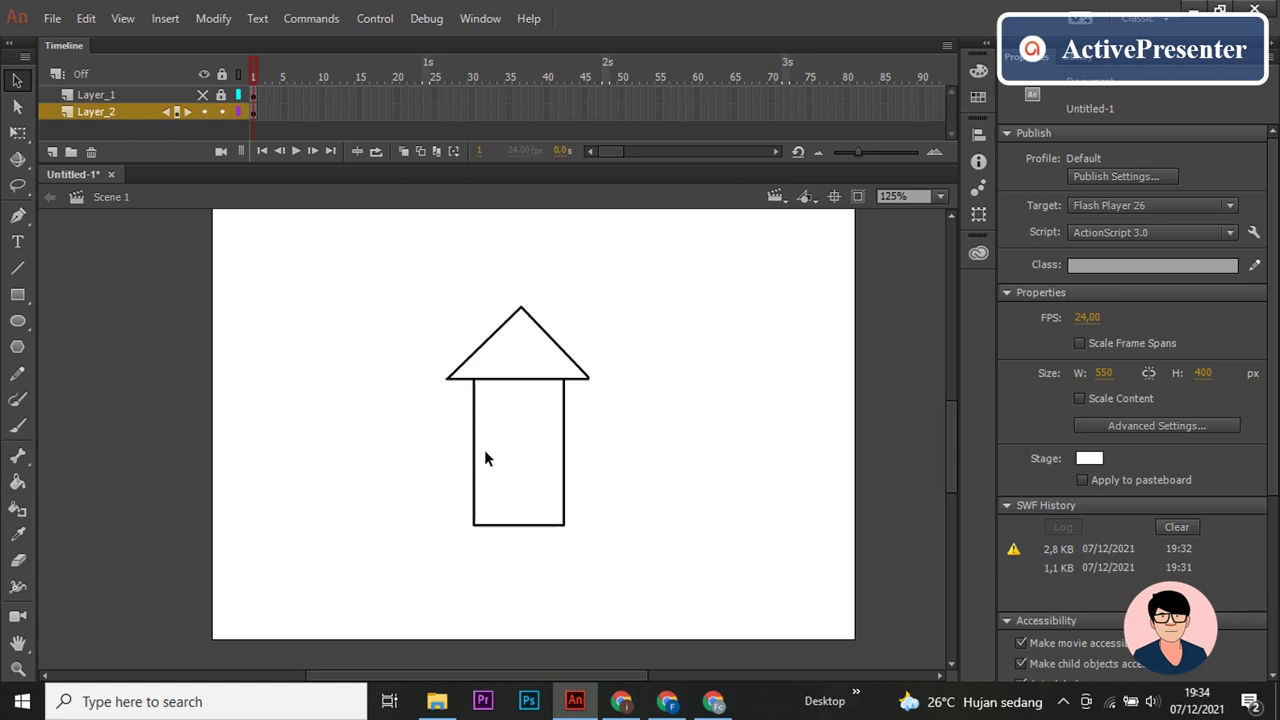
Step: Draw a thin band across the top of the body and a wide rectangle at the tower's foot
key(r)
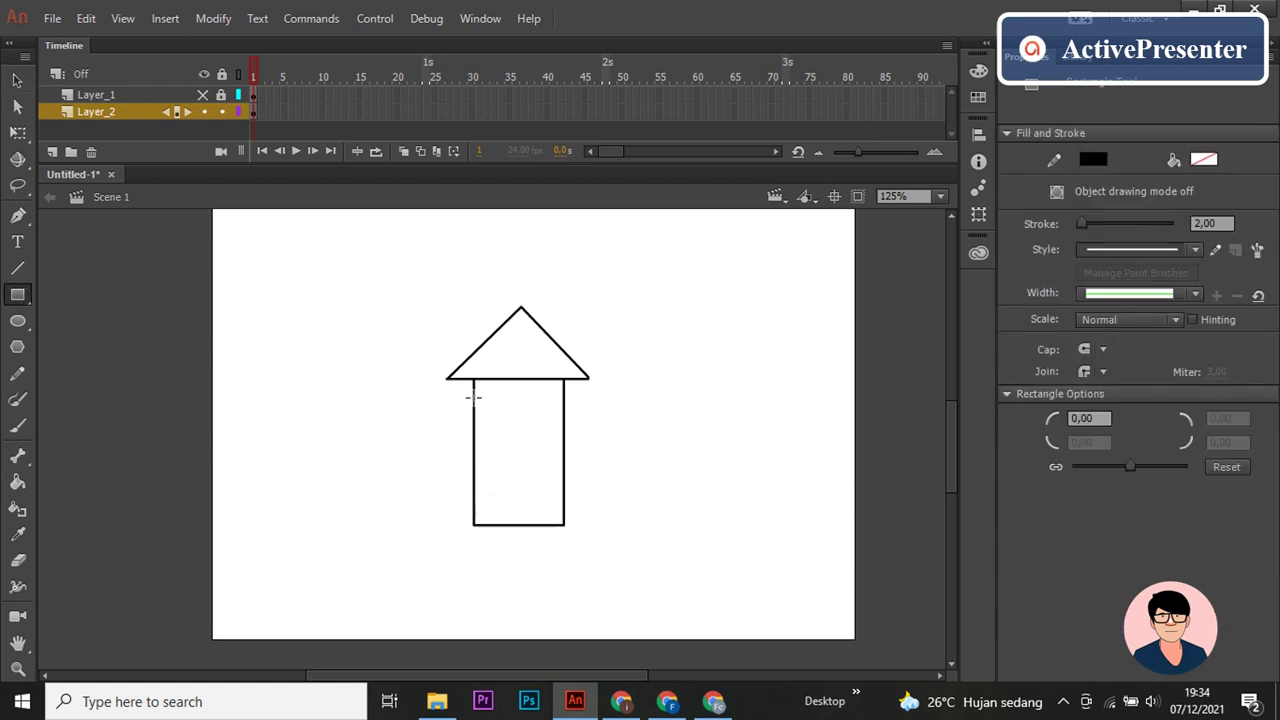
drag(473, 397, 564, 405)
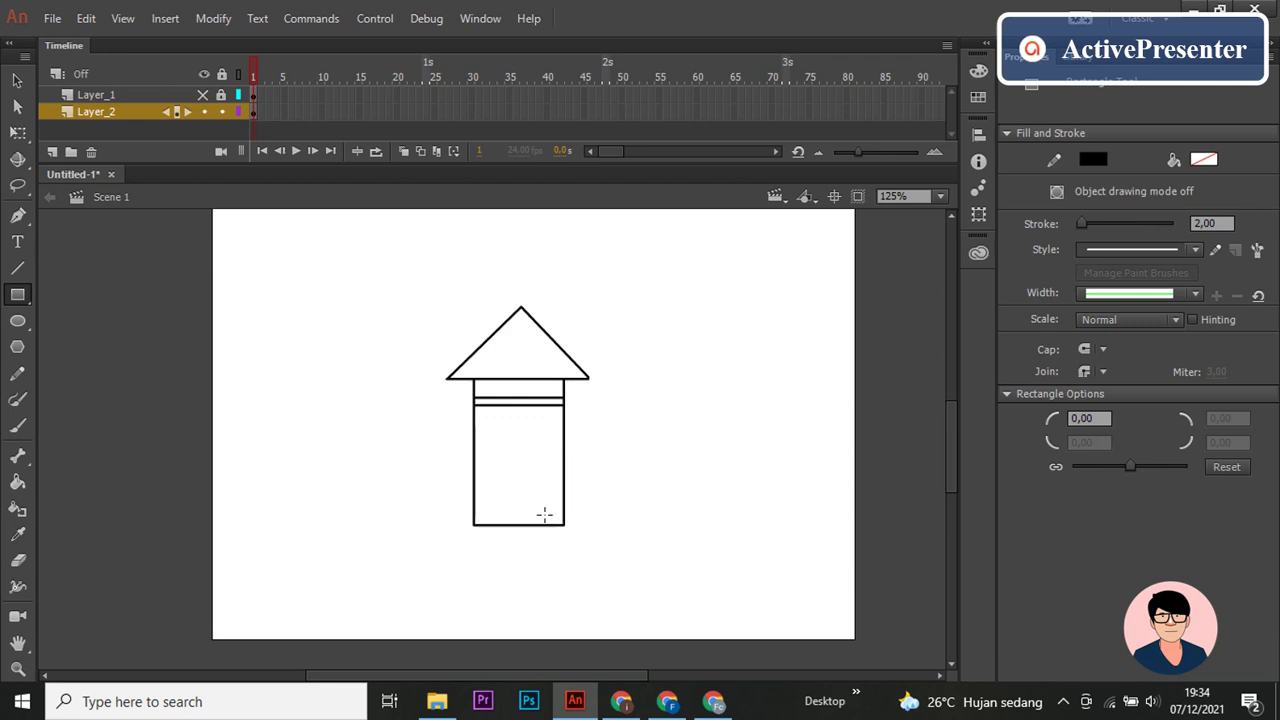
drag(465, 493, 578, 522)
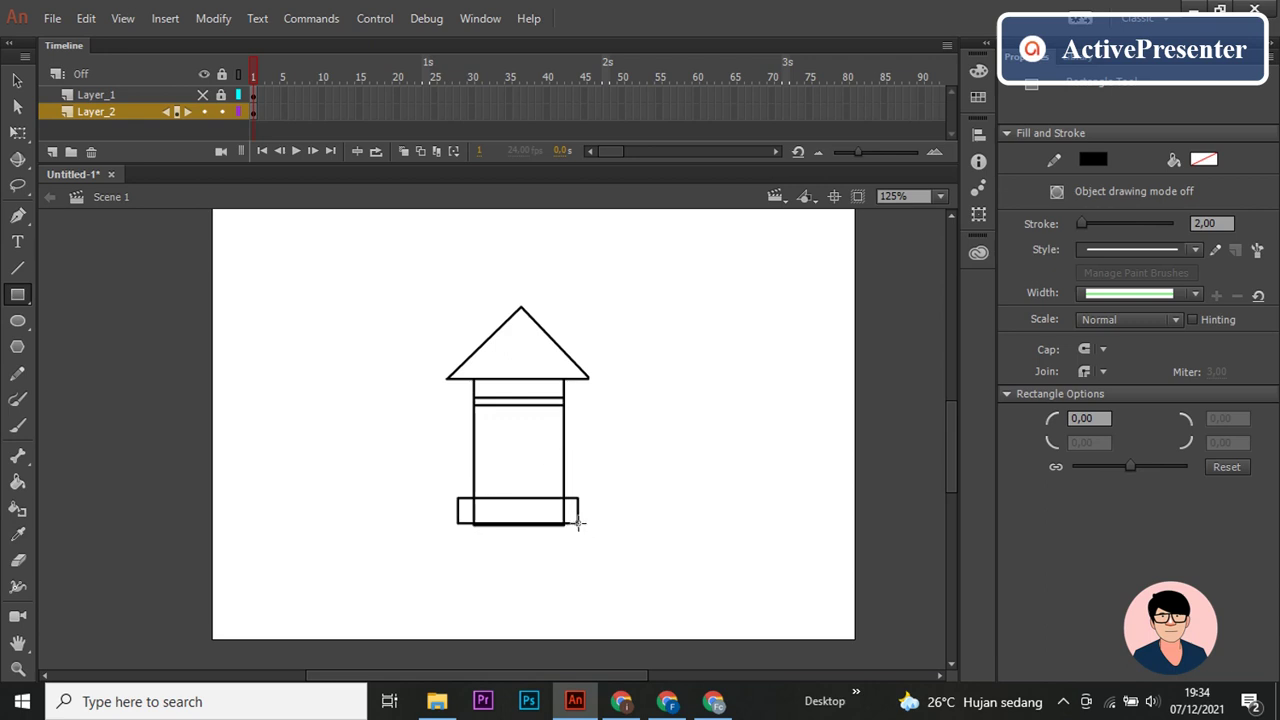
drag(578, 522, 579, 526)
ctrl+scroll(550, 535, up, 3)
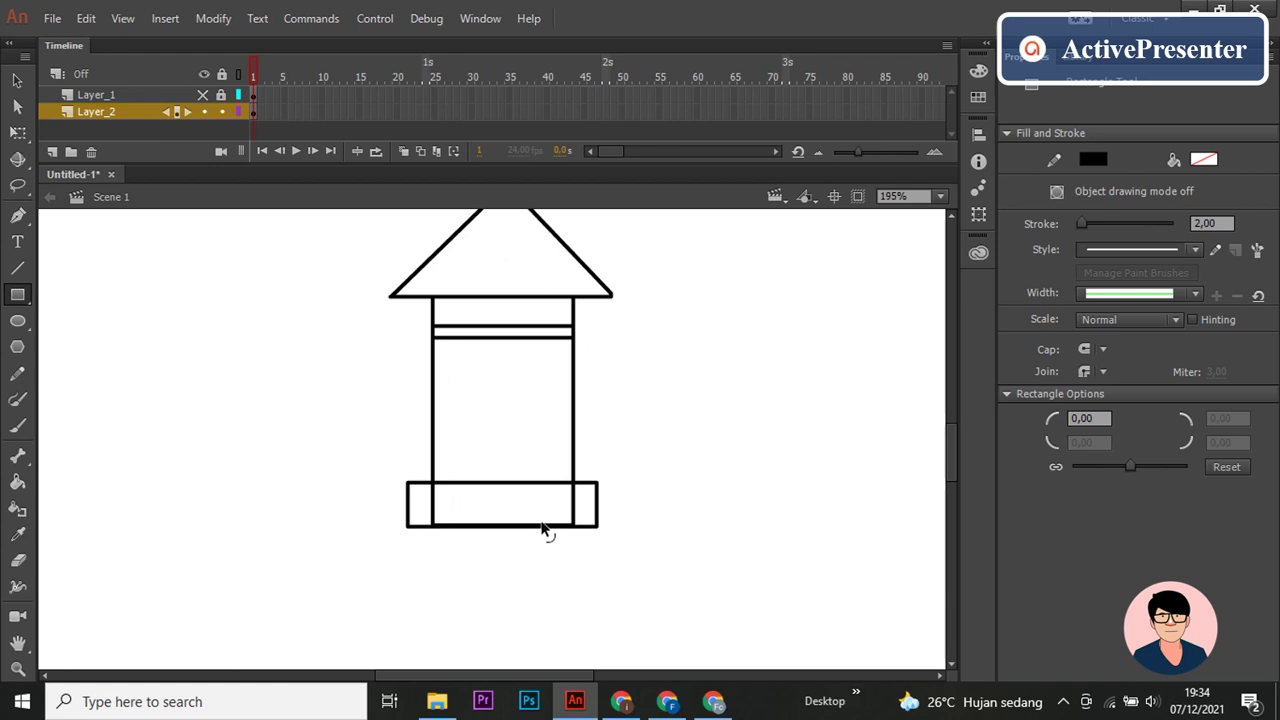
key(v)
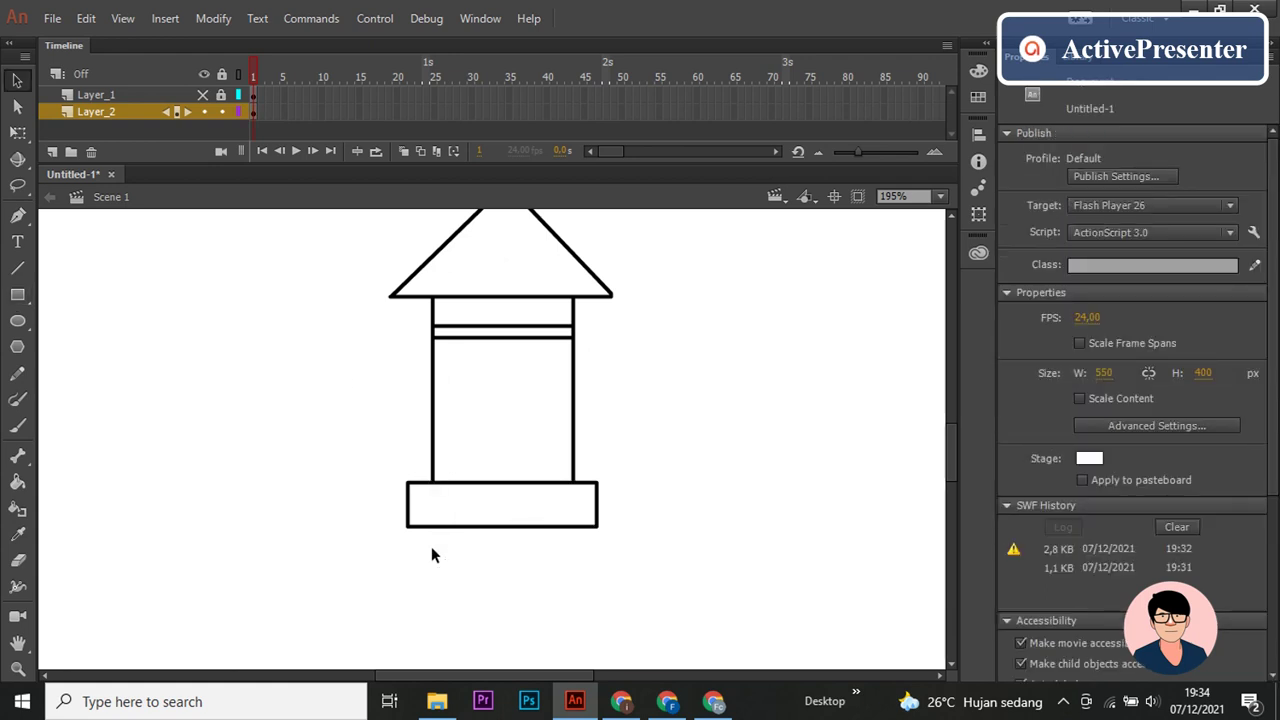
Step: Add a long base line with slanted sides, deleting the leftover vertical lines to form a trapezoid
key(n)
mouse_move(396, 527)
mouse_down()
mouse_move(622, 526)
mouse_move(609, 525)
mouse_up()
drag(406, 484, 396, 527)
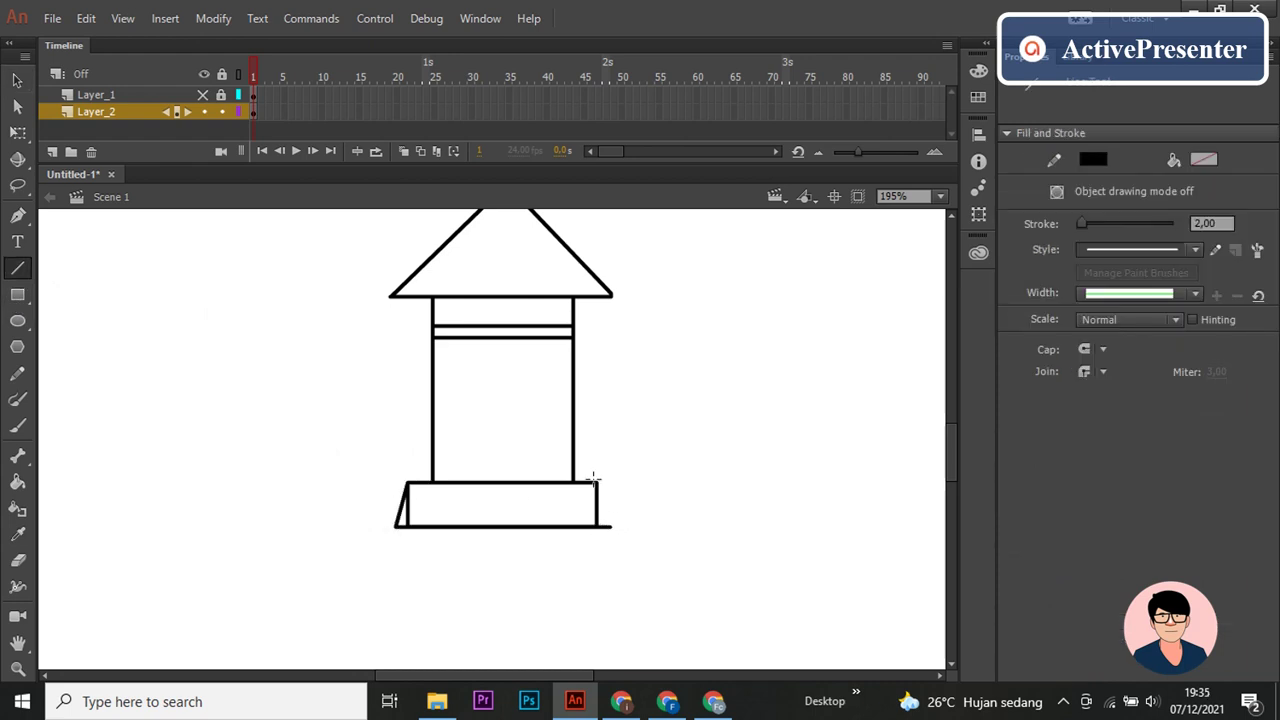
mouse_move(597, 483)
mouse_down()
mouse_move(614, 551)
mouse_move(610, 527)
mouse_up()
key(v)
click(597, 508)
key(Delete)
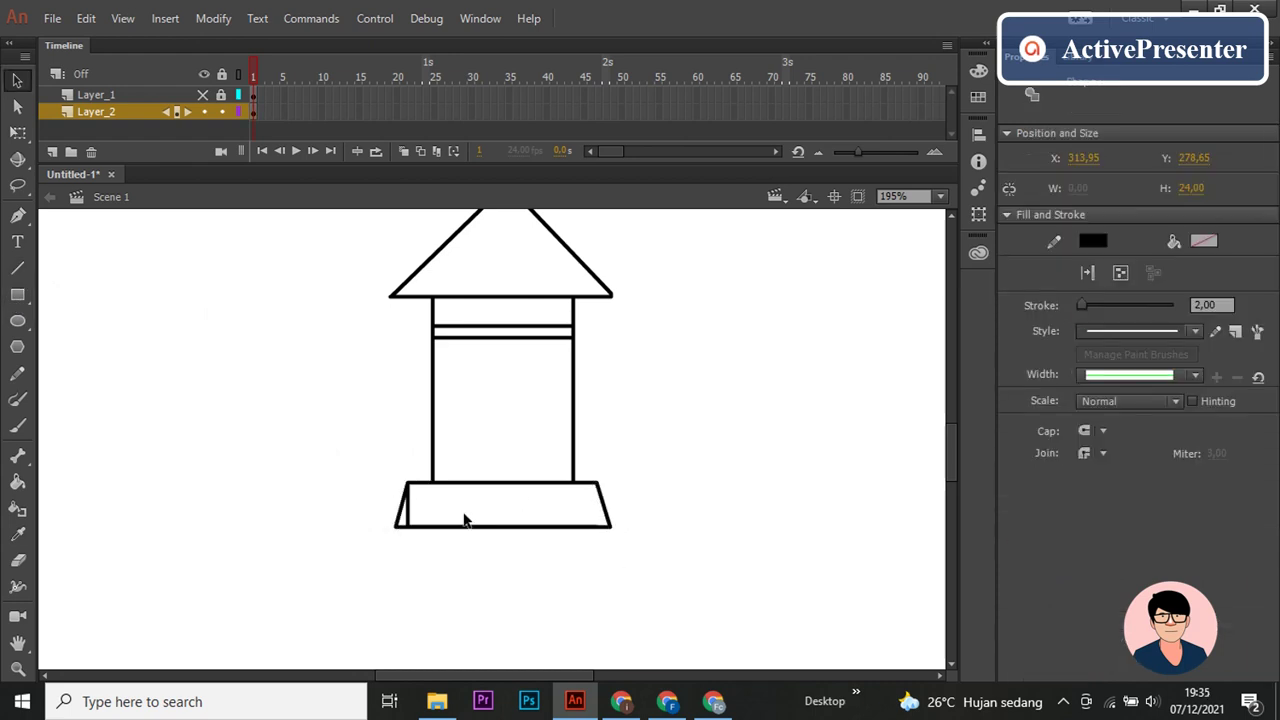
click(408, 510)
key(Delete)
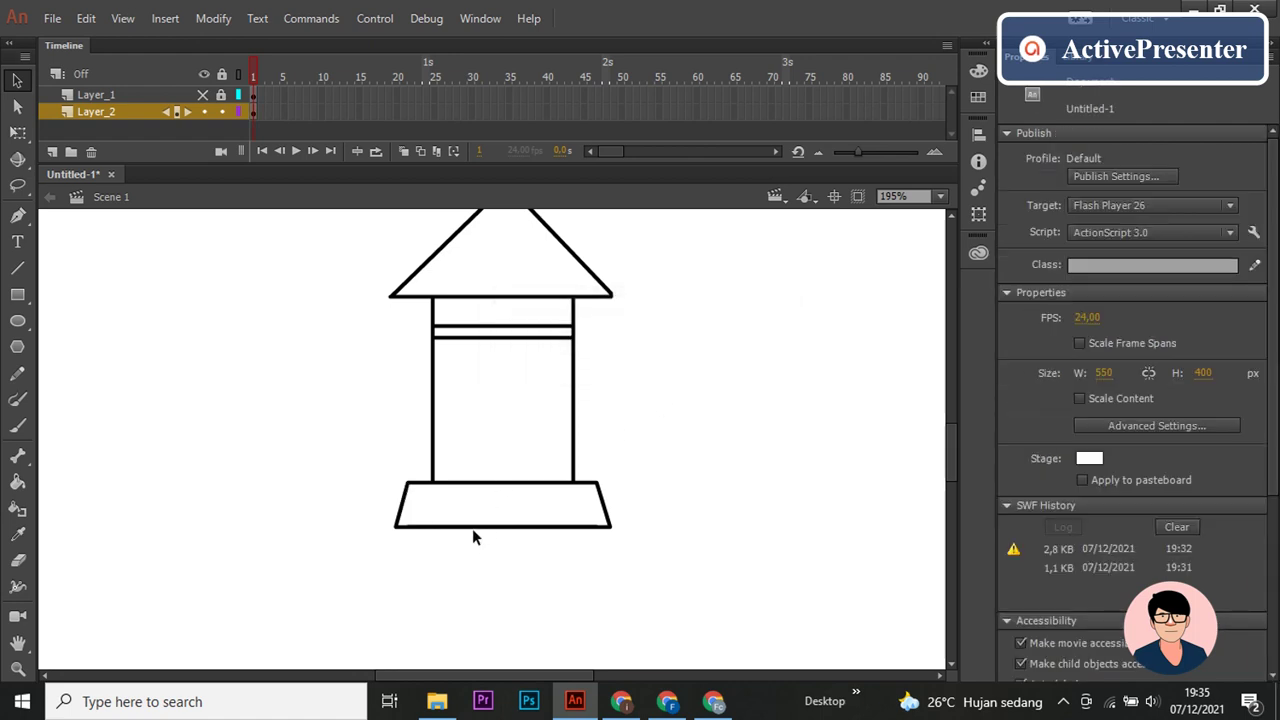
Step: Draw a short vertical line at the base's left edge
key(n)
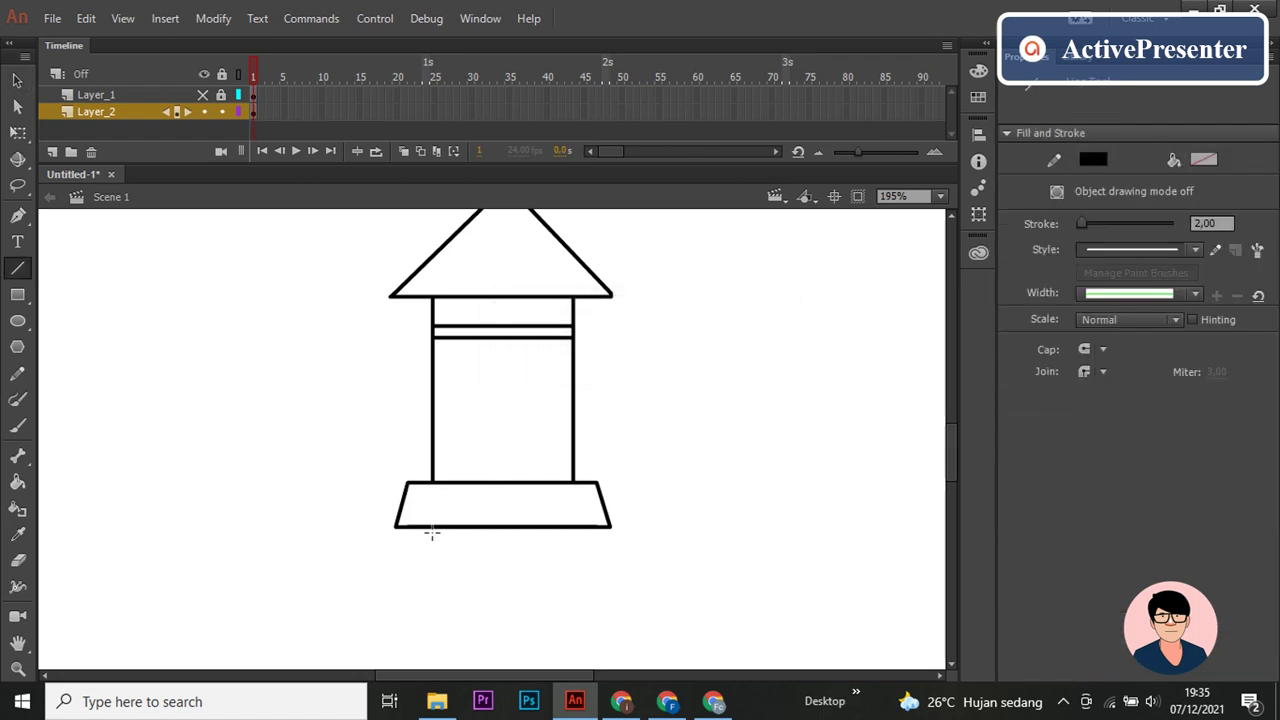
scroll(430, 533, down, 1)
drag(411, 492, 411, 528)
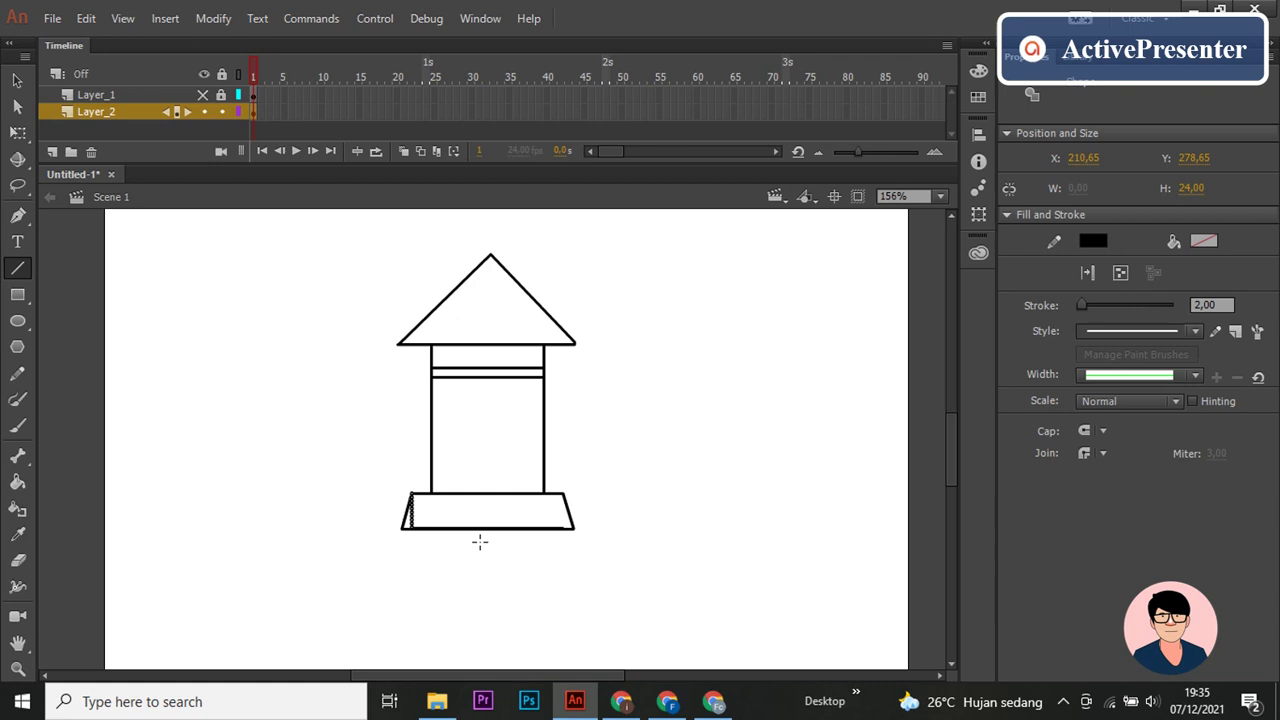
key(v)
click(430, 540)
Step: Draw a box below the trapezoid base
click(17, 294)
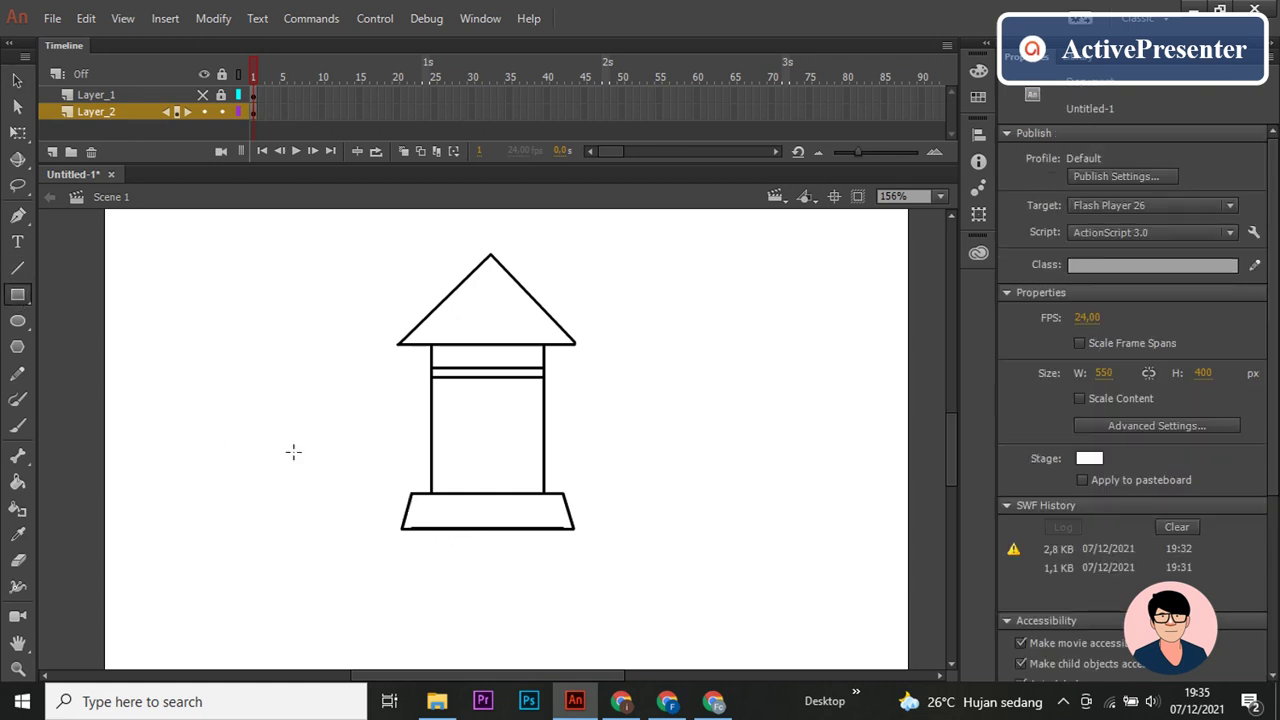
mouse_move(411, 530)
mouse_down()
mouse_move(437, 574)
mouse_move(562, 588)
mouse_up()
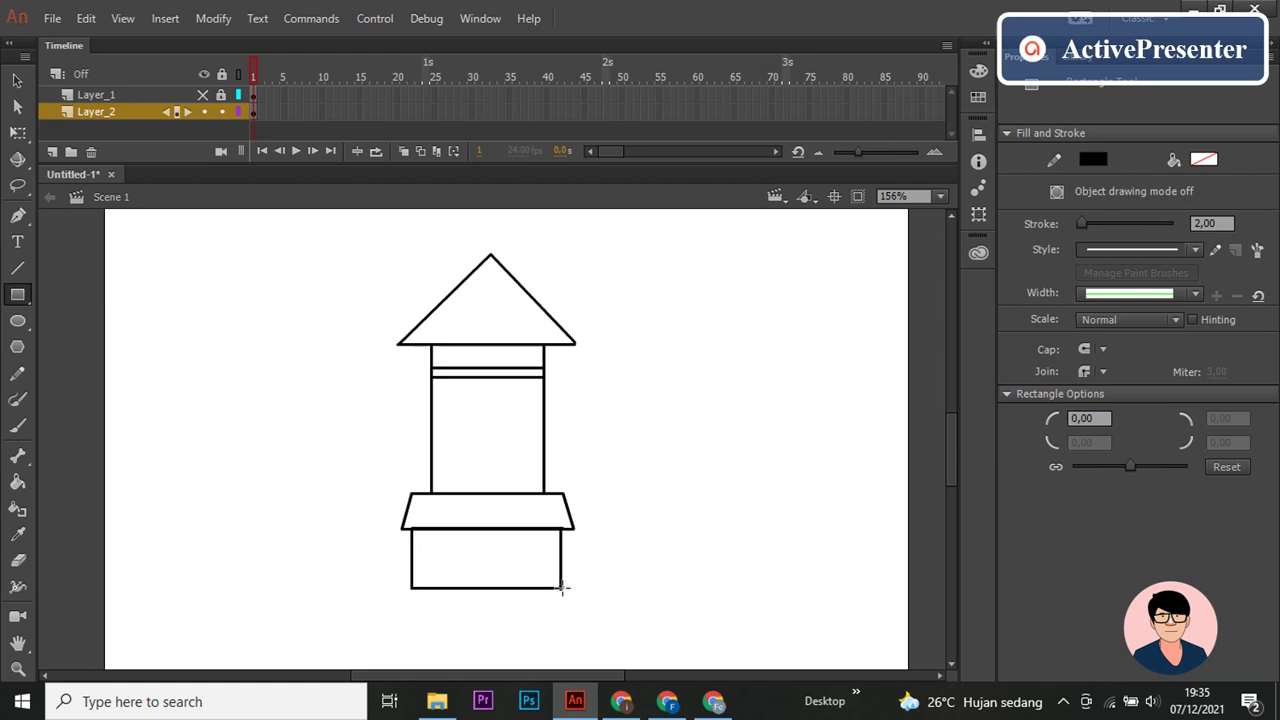
key(v)
click(475, 534)
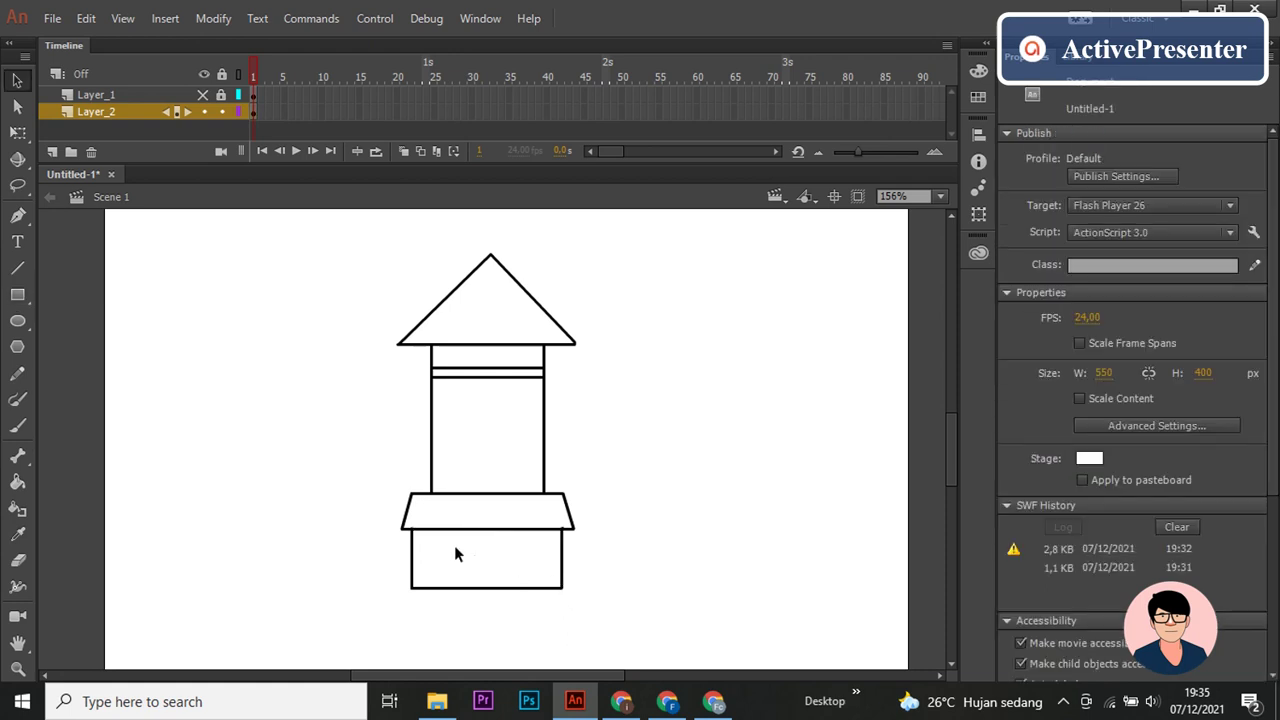
Step: Draw a small square window in the box and copy it to the box's right side
key(n)
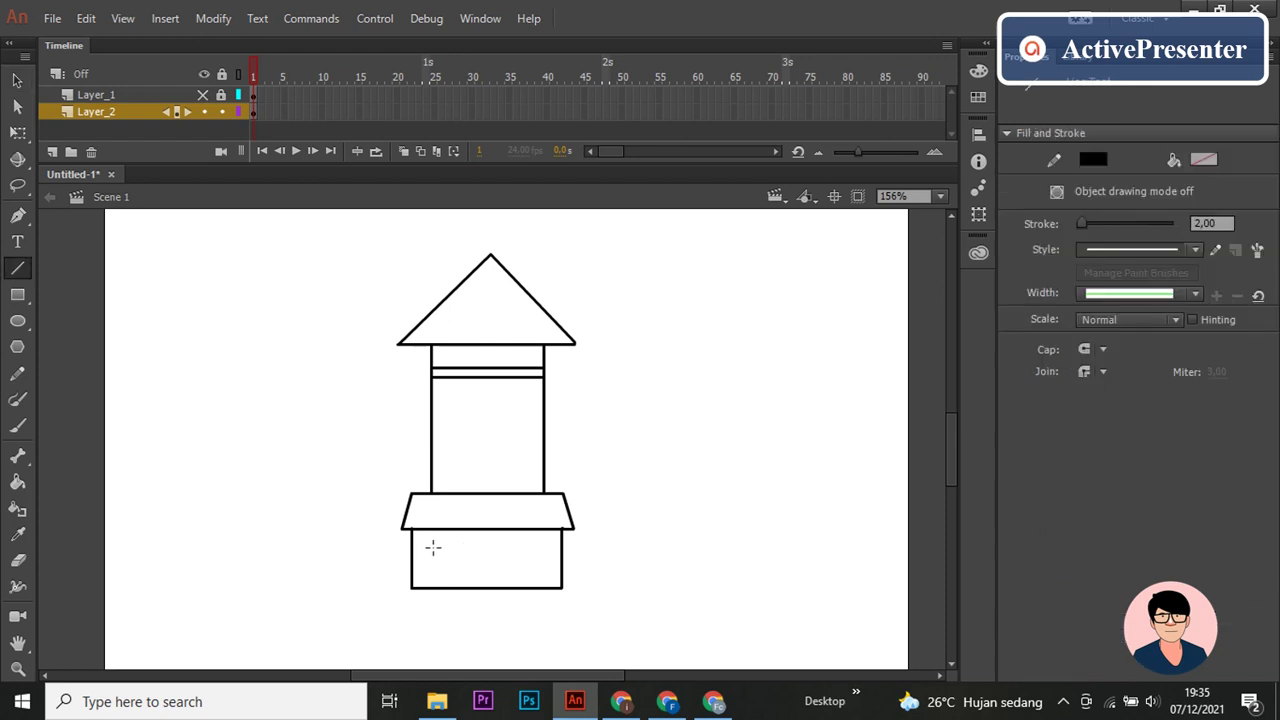
key(r)
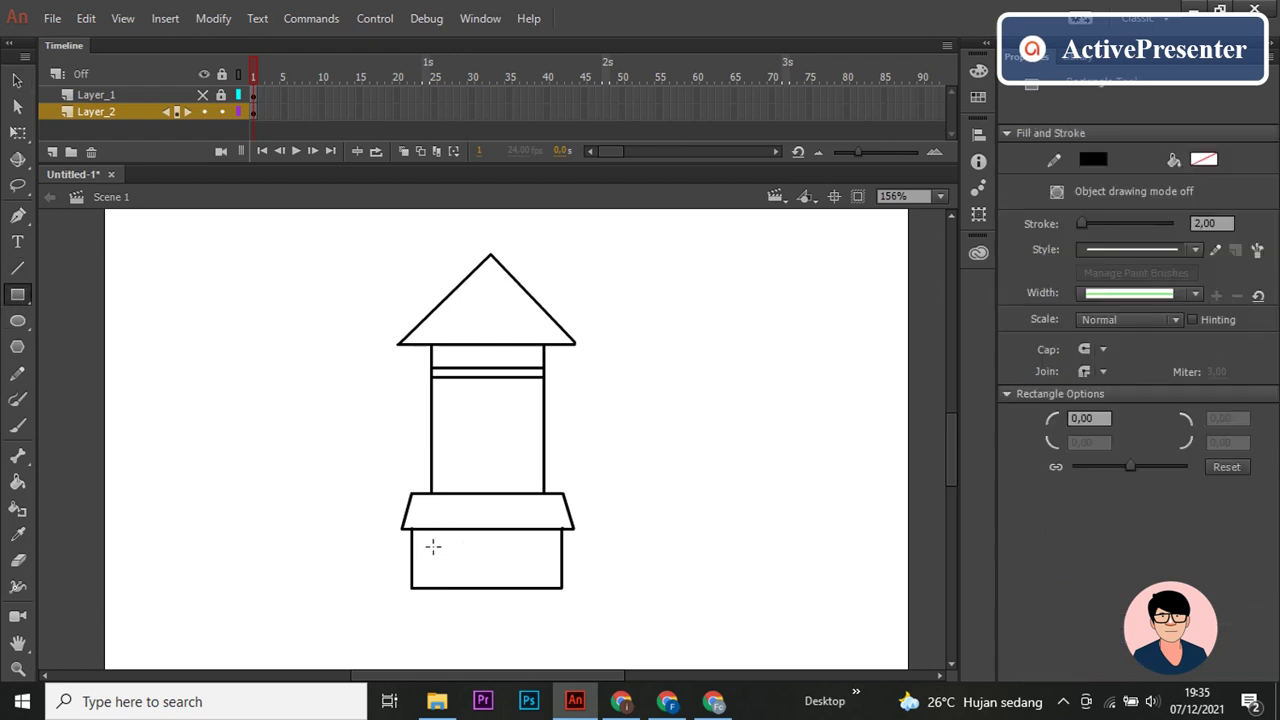
drag(433, 546, 455, 582)
key(v)
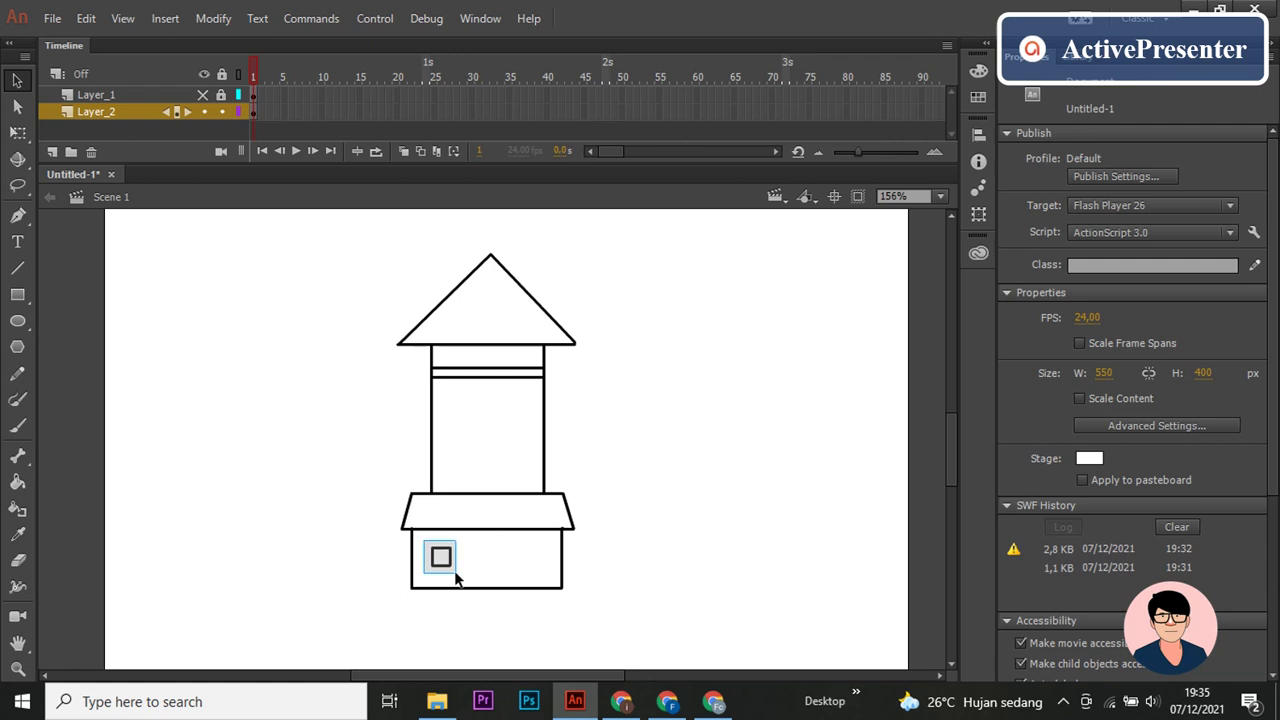
key(ctrl+c)
key(ctrl+v)
drag(498, 447, 527, 568)
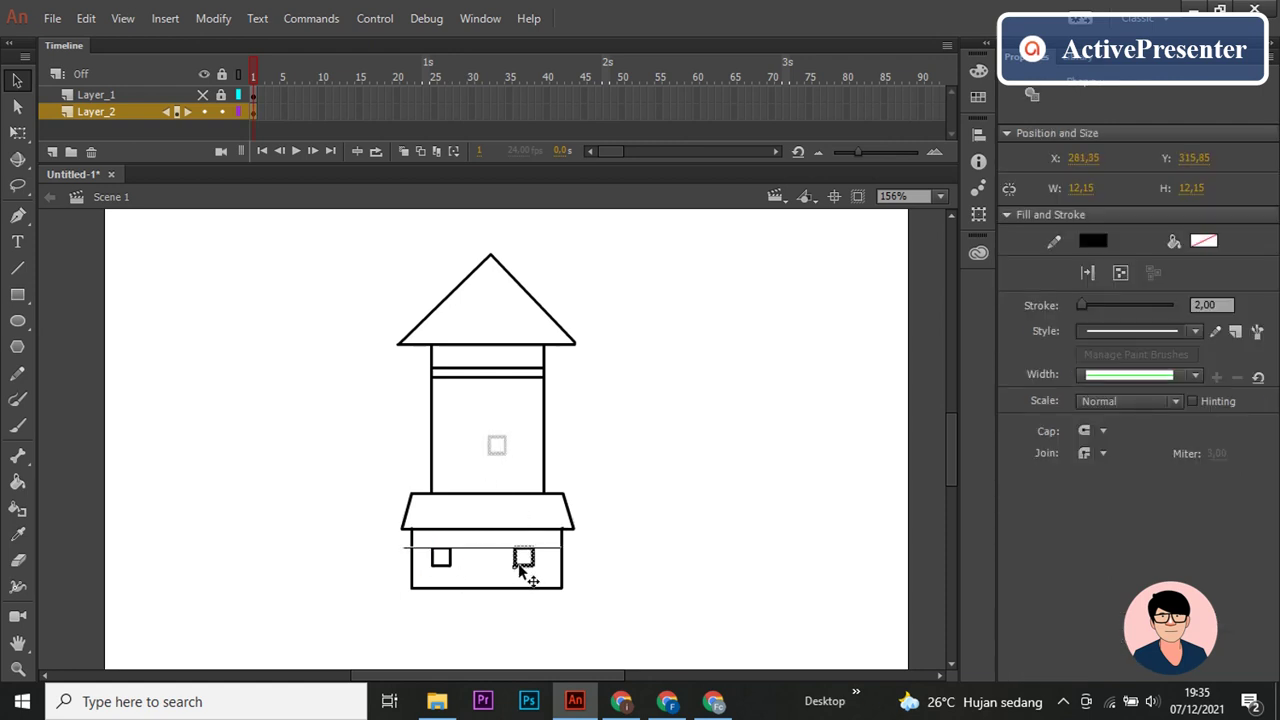
click(626, 549)
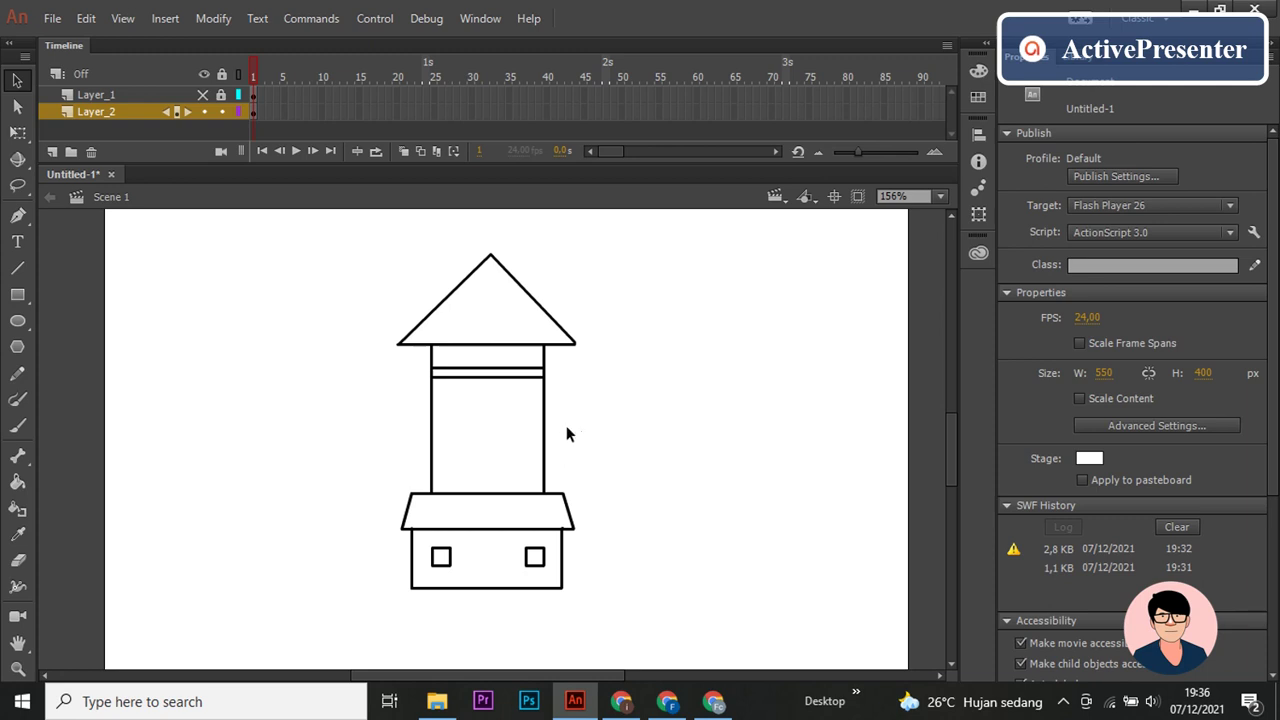
Step: Draw two mirrored slanted lines down the tower body
key(n)
drag(472, 346, 459, 493)
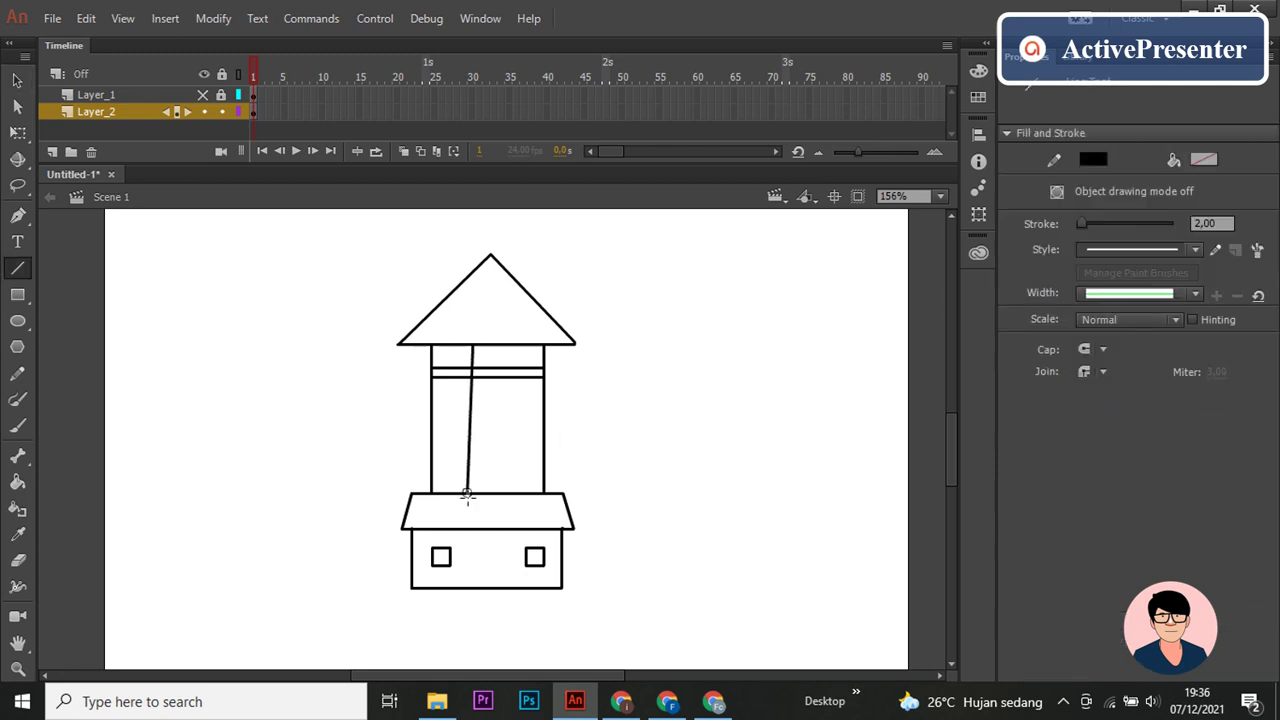
drag(507, 346, 526, 493)
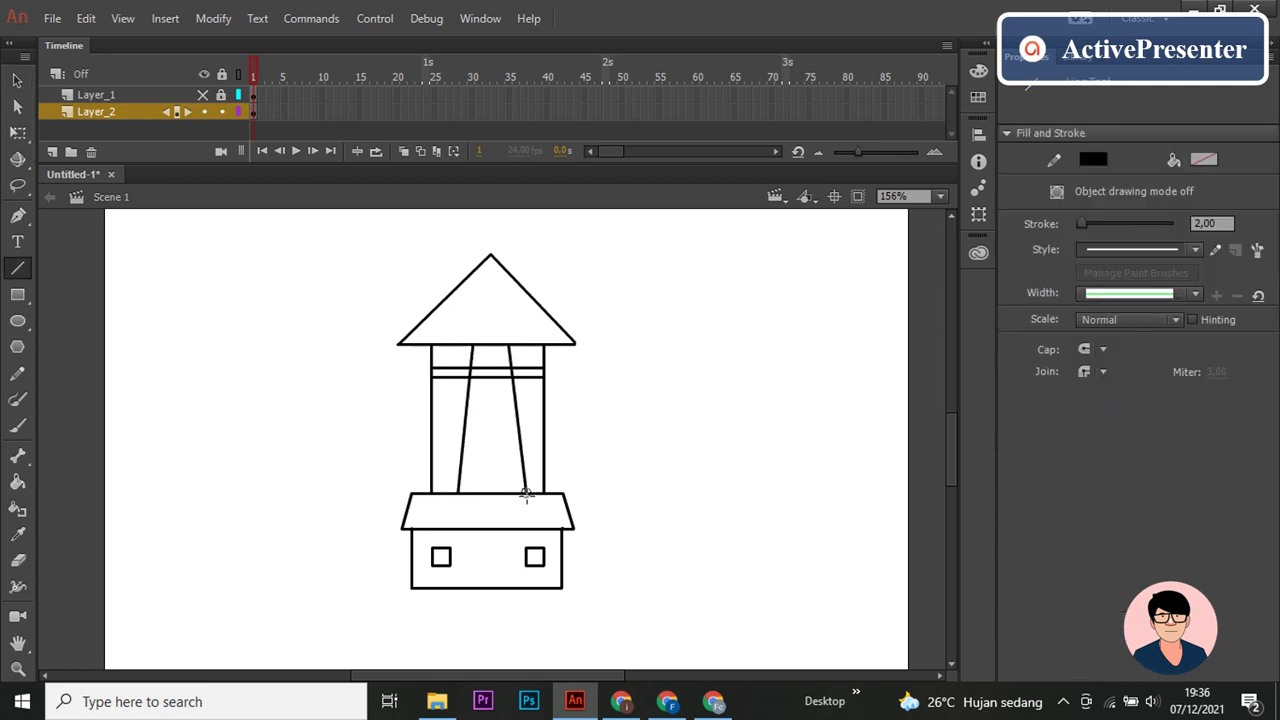
Step: Fill the tower's side strips and the lower box red-orange
key(k)
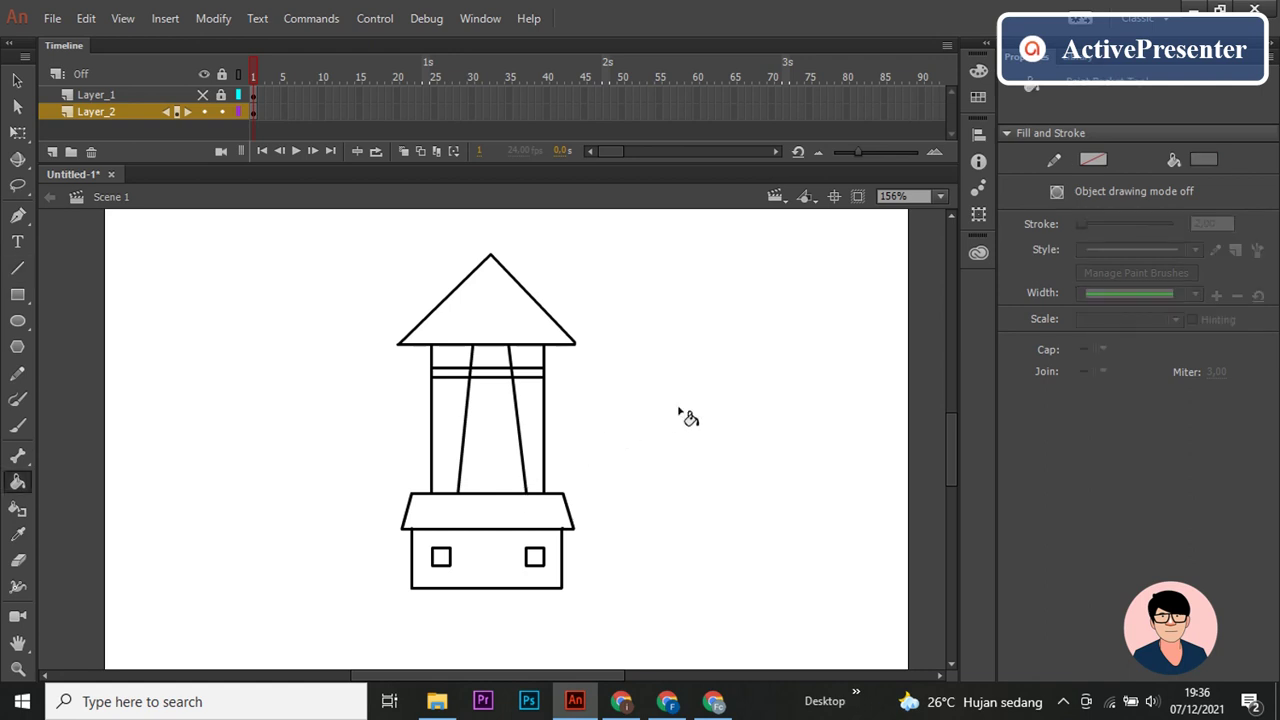
click(1203, 160)
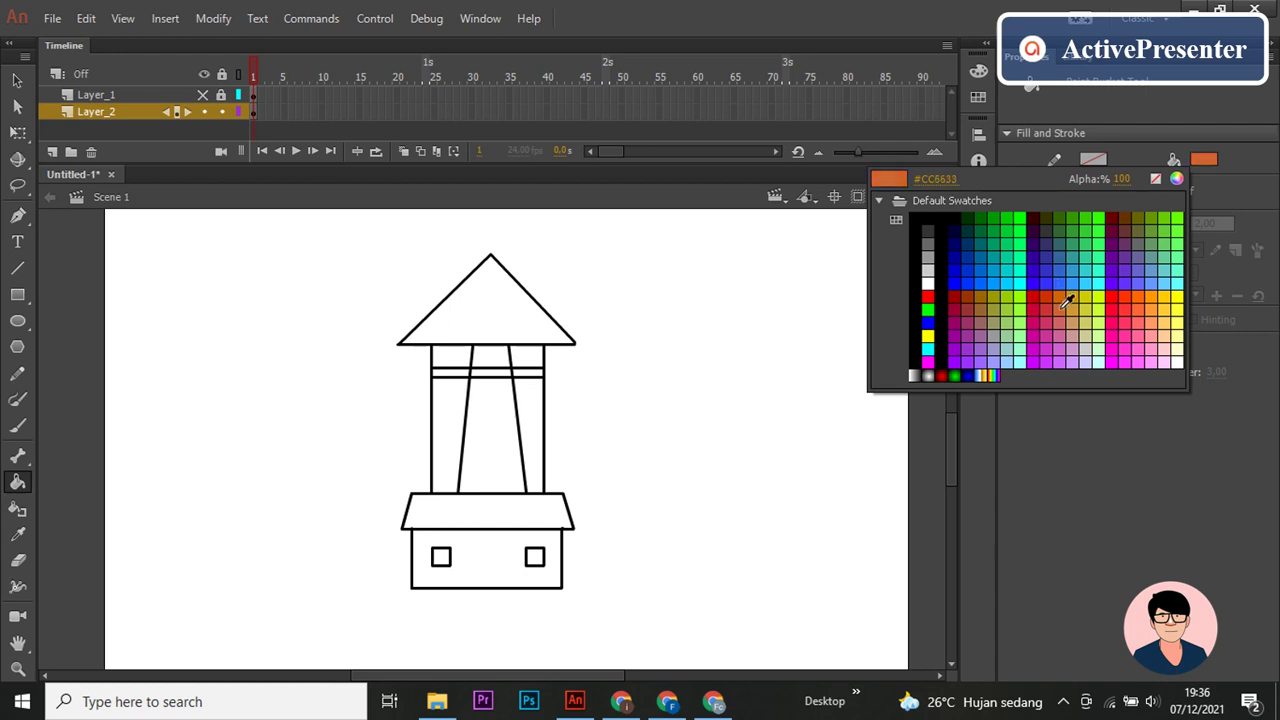
click(1048, 290)
click(535, 410)
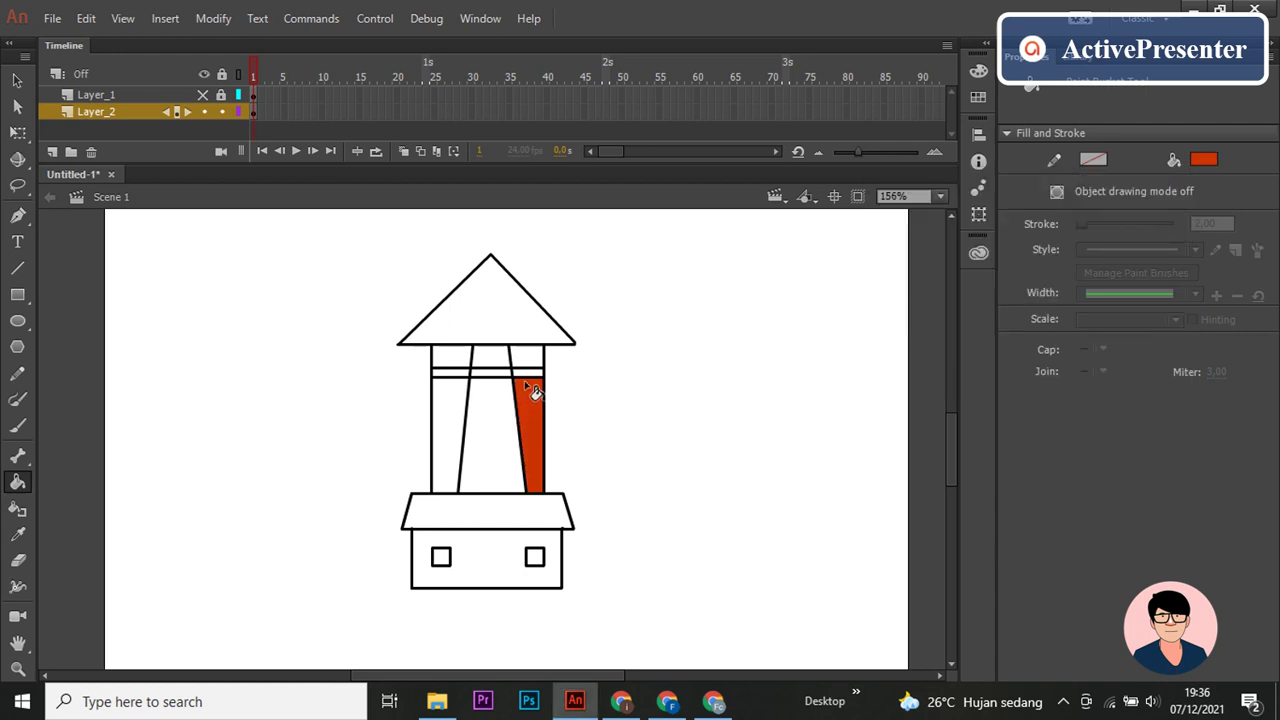
click(527, 356)
click(451, 360)
click(446, 420)
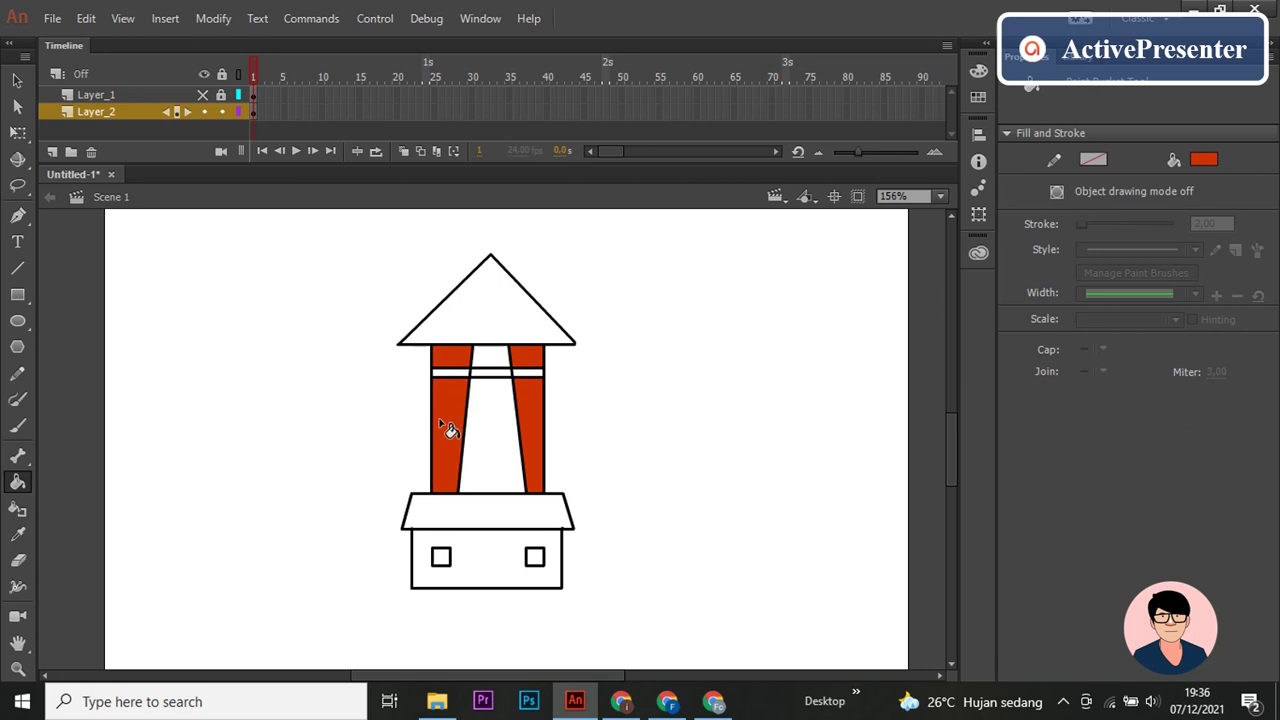
click(500, 565)
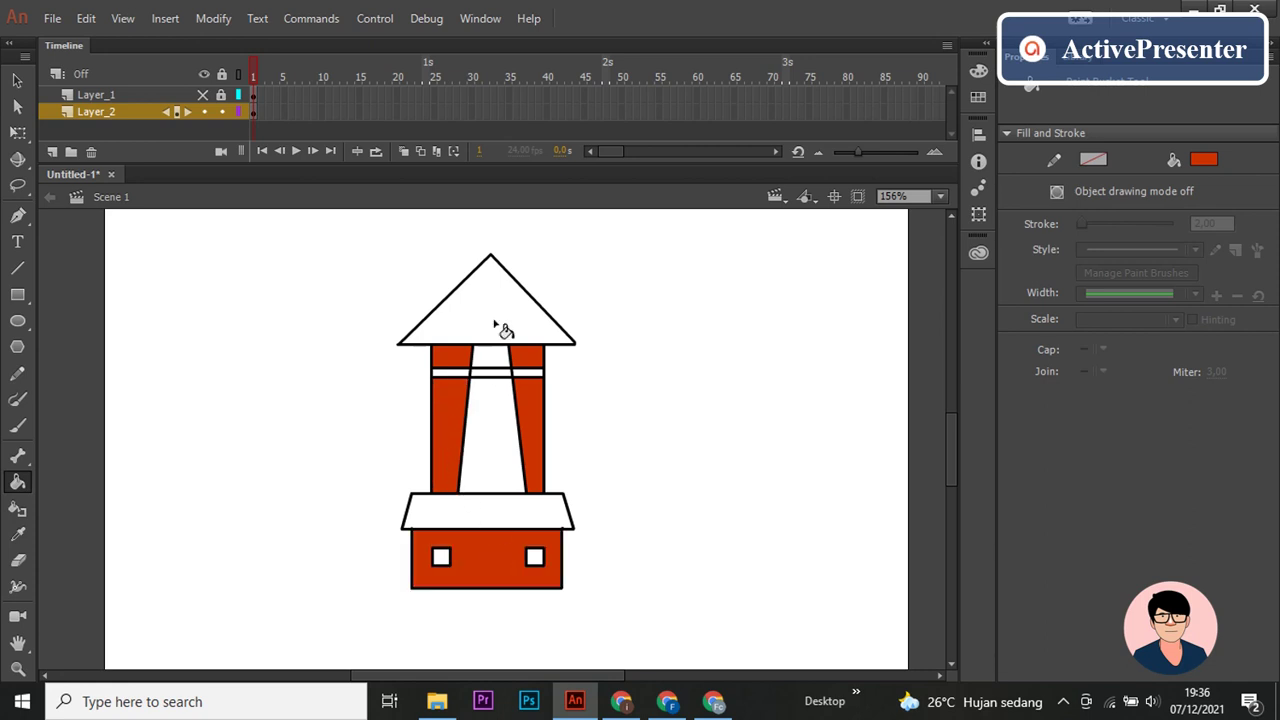
Step: Fill the roof triangle orange and the band across the pillars grey
click(1203, 162)
click(1060, 292)
click(543, 290)
click(1203, 160)
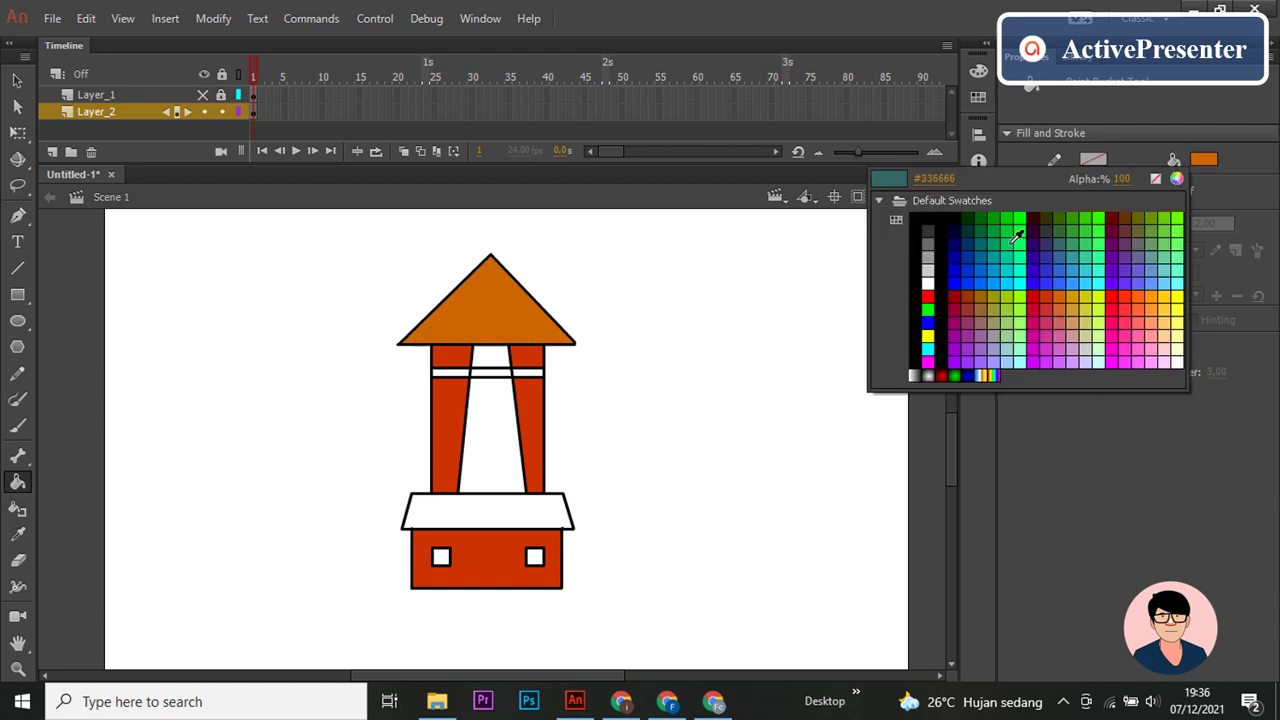
click(928, 231)
click(452, 373)
click(490, 373)
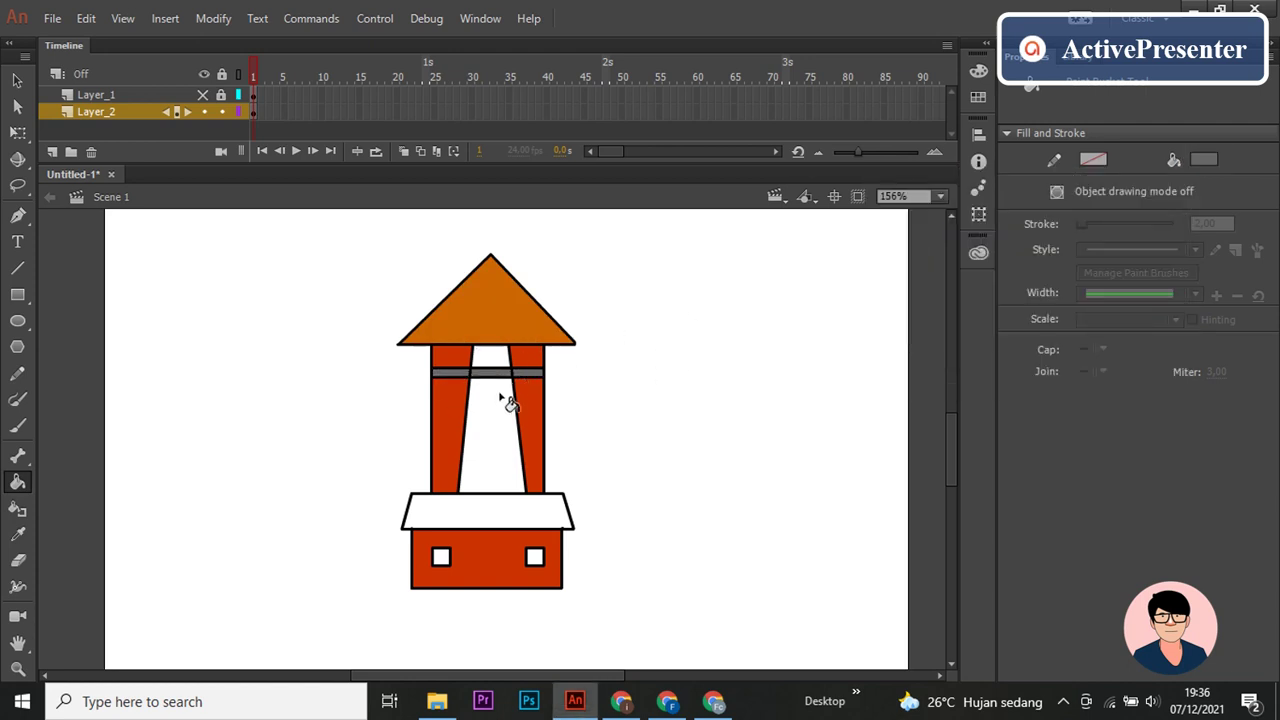
Step: Fill the gaps between the pillars bright orange and the trapezoid base with the roof's orange
click(1203, 160)
click(1097, 330)
click(488, 360)
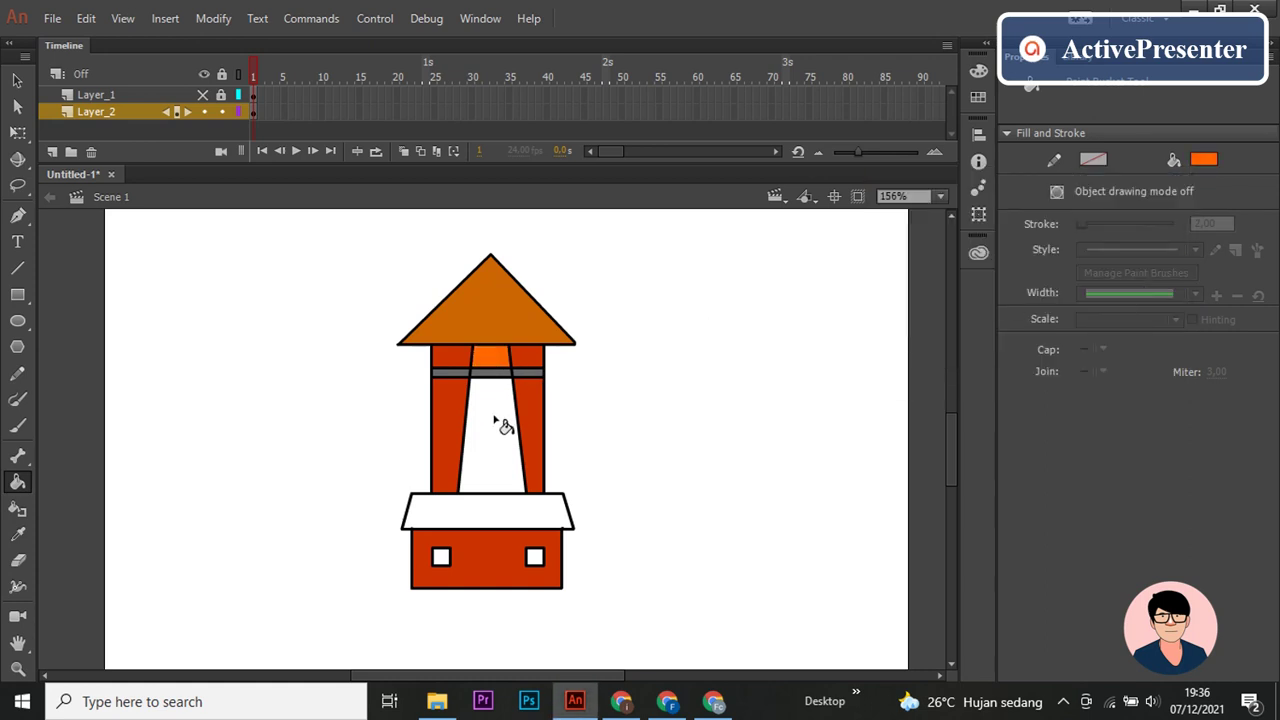
click(500, 424)
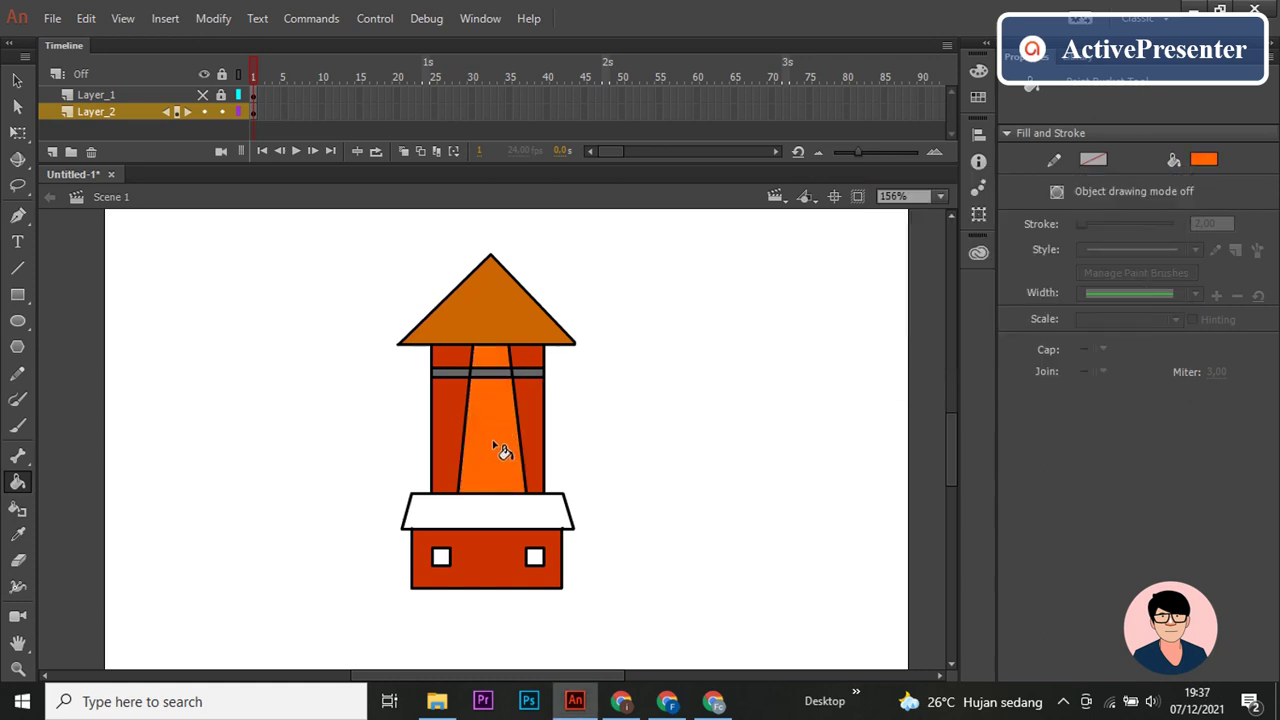
key(i)
click(497, 298)
click(492, 525)
Step: Pull the roof peak upward to heighten it, then select all the artwork
key(v)
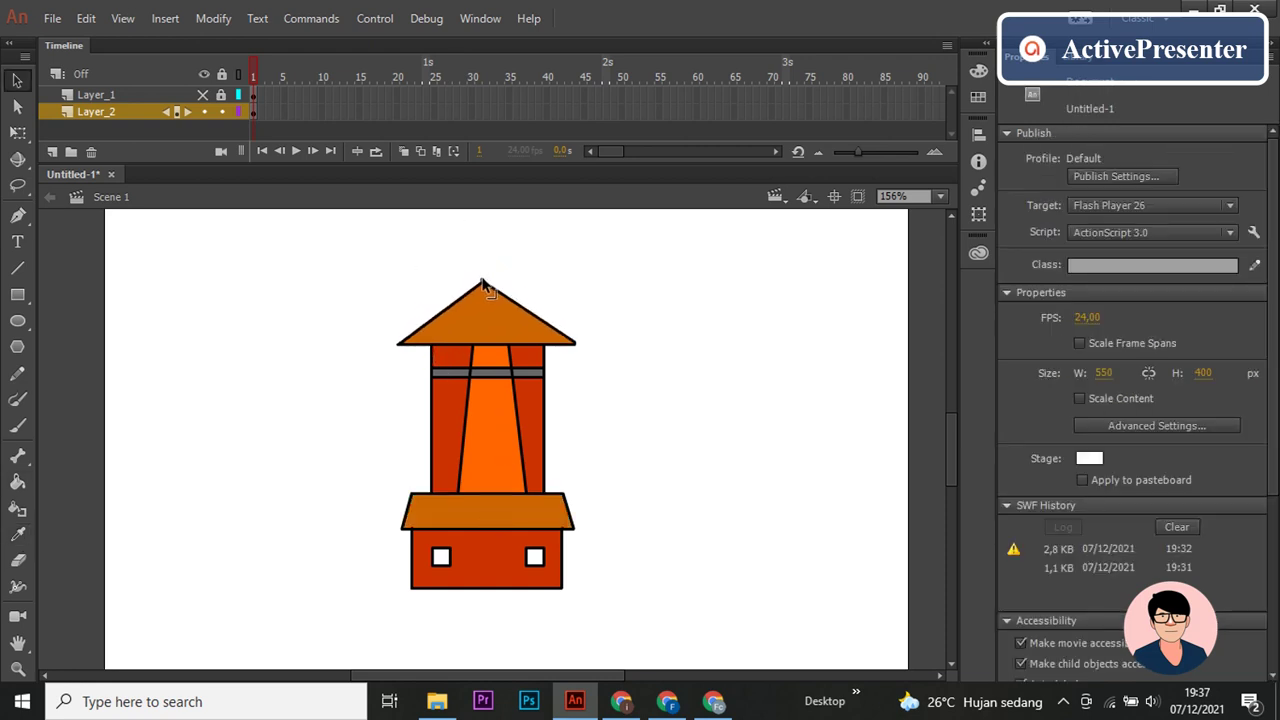
drag(482, 283, 486, 265)
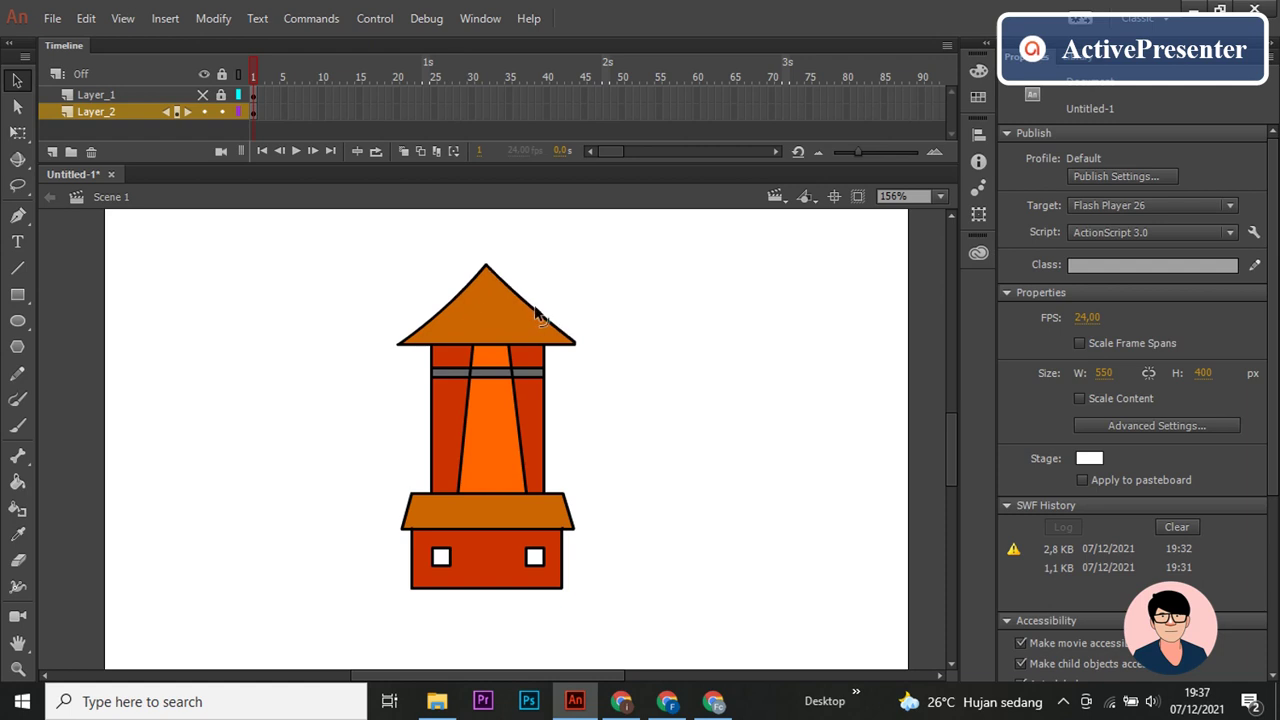
key(ctrl+a)
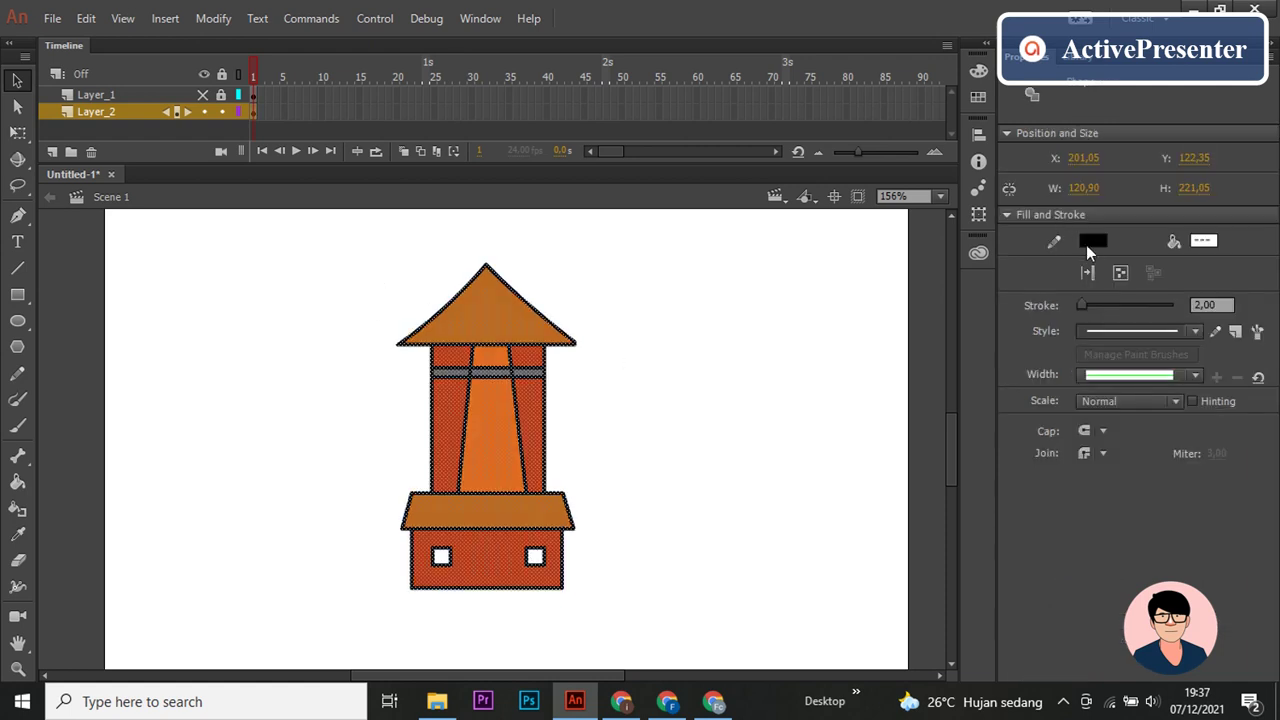
Step: Remove the outline colour from all the selected shapes
click(1090, 243)
click(1045, 261)
click(645, 290)
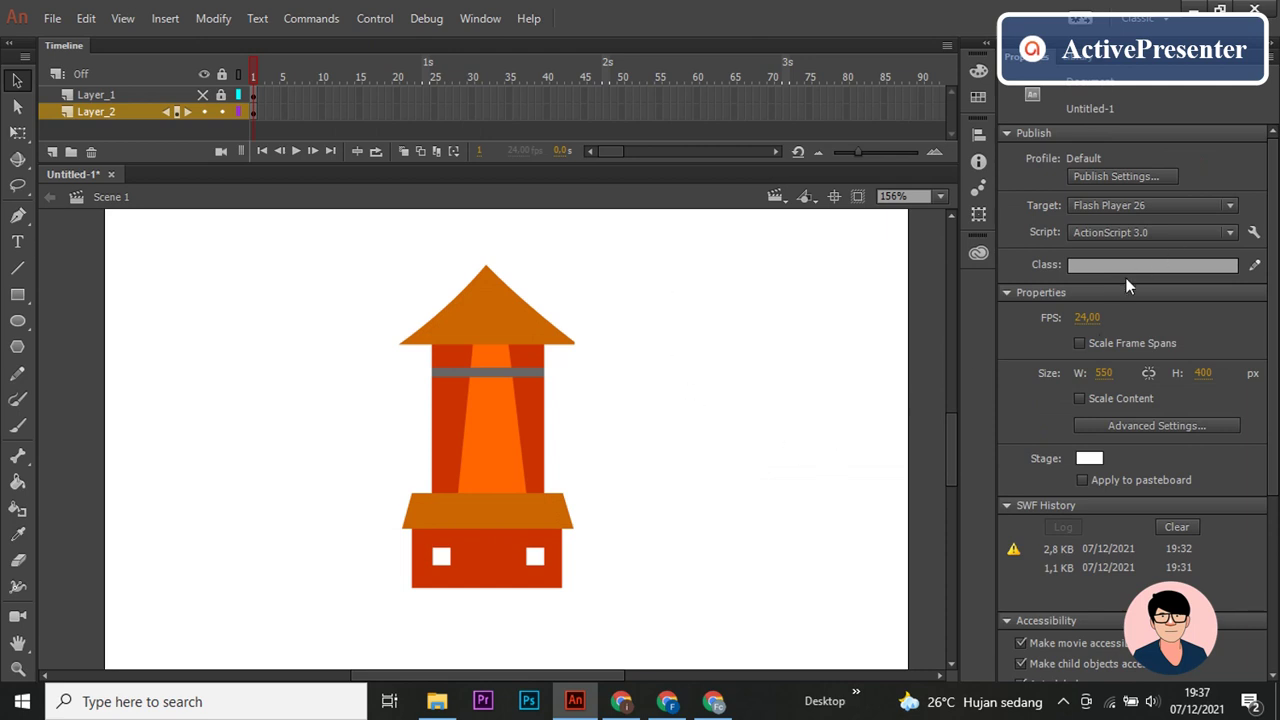
Step: Fill the band above the grey strip with a darker red
key(k)
click(1190, 163)
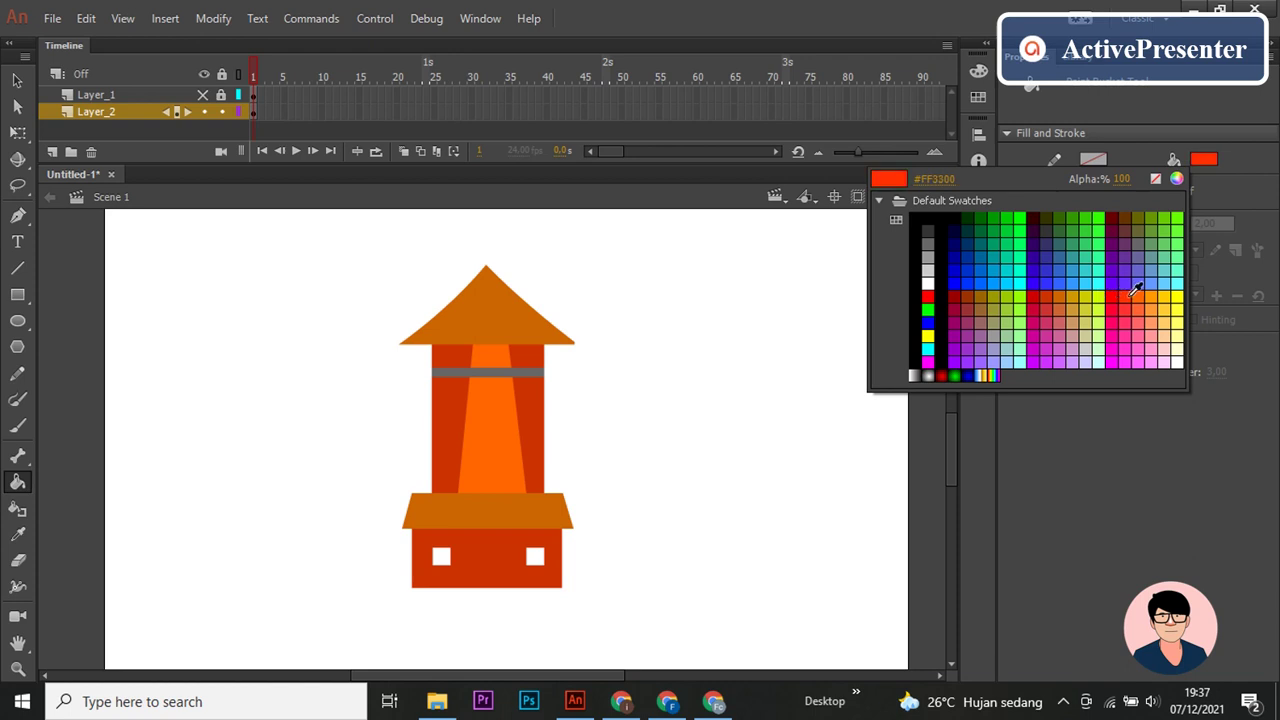
click(1034, 302)
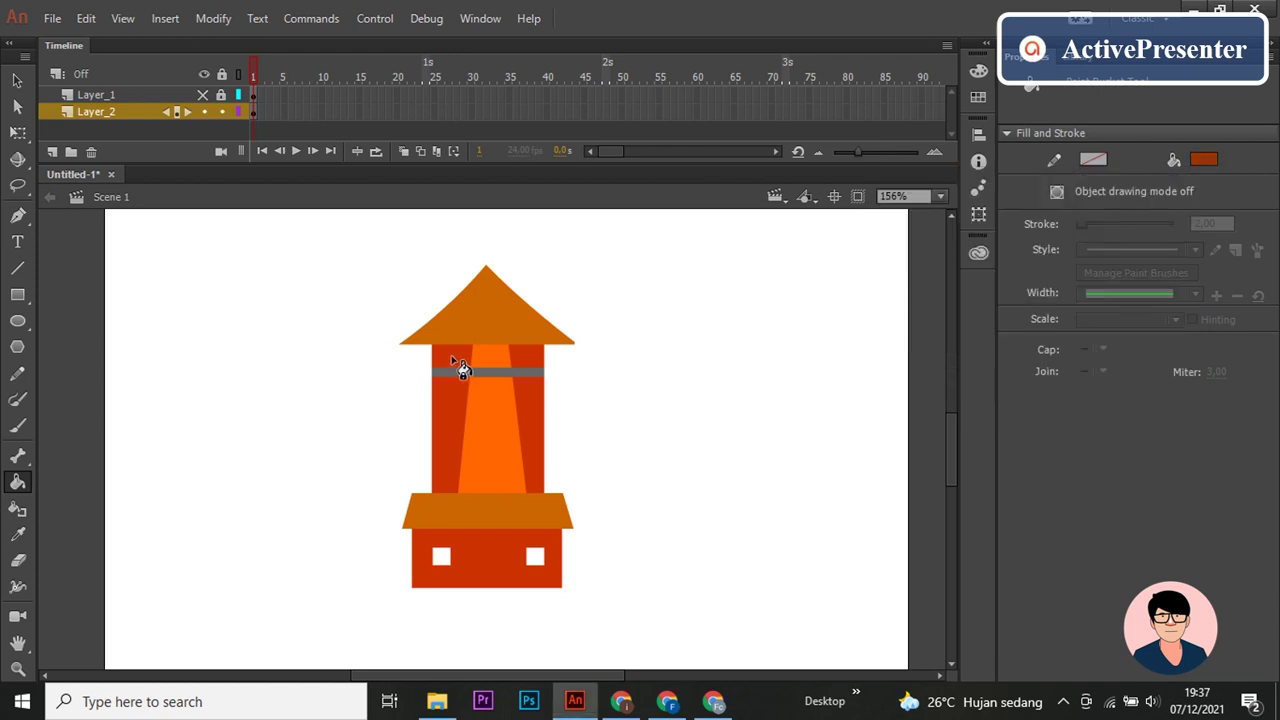
click(453, 359)
Step: Draw a line across the top of the orange centre panel
scroll(574, 396, down, 1)
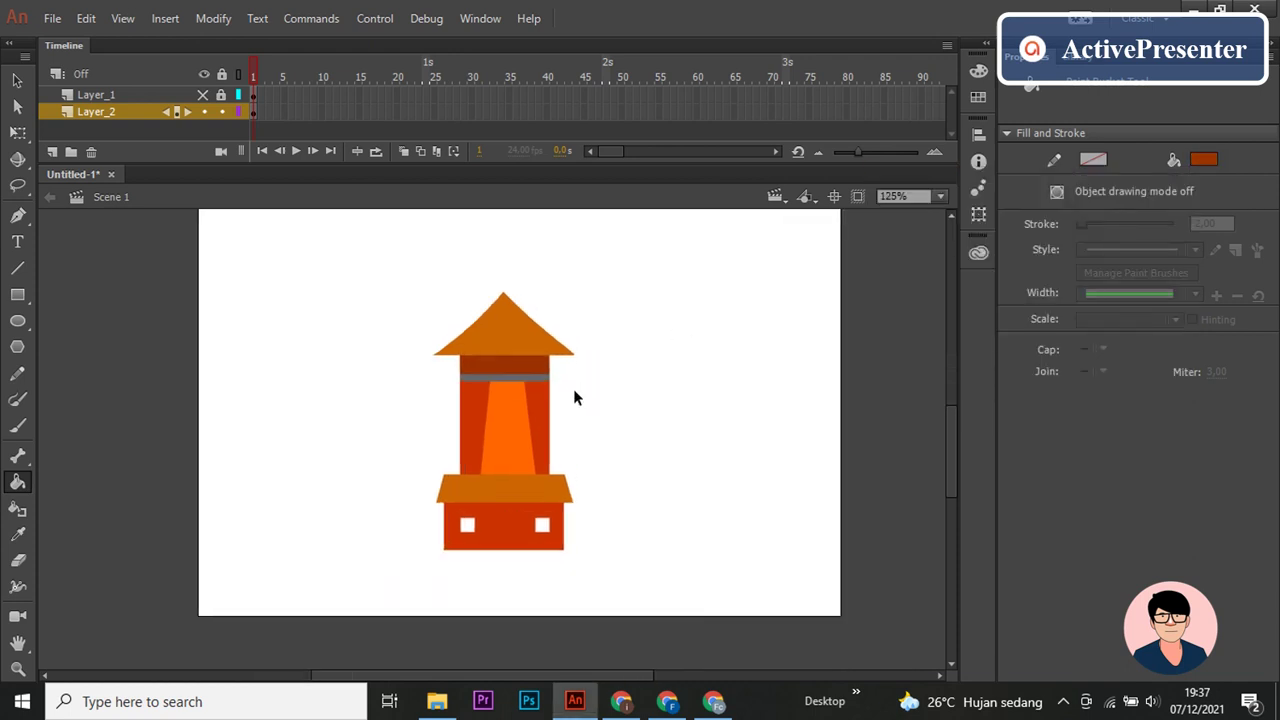
scroll(576, 393, up, 1)
scroll(600, 371, up, 2)
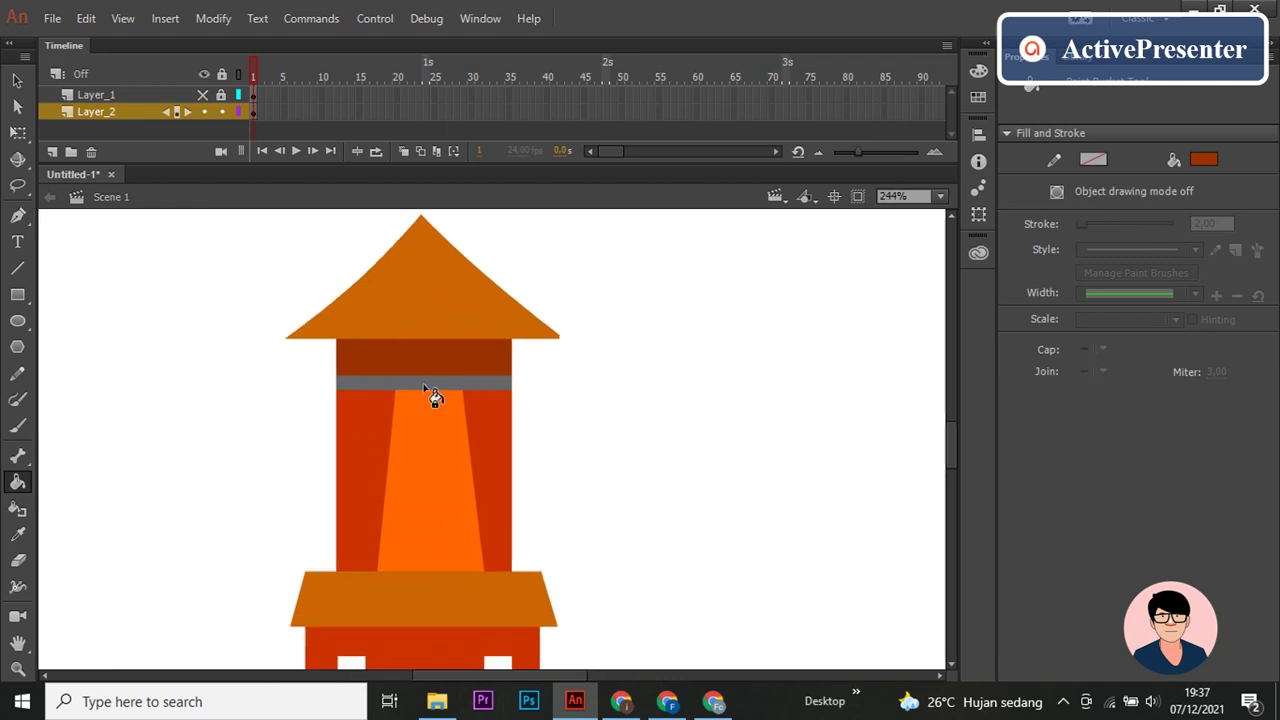
key(n)
mouse_move(390, 404)
mouse_down()
mouse_move(476, 405)
mouse_move(432, 396)
mouse_up()
key(v)
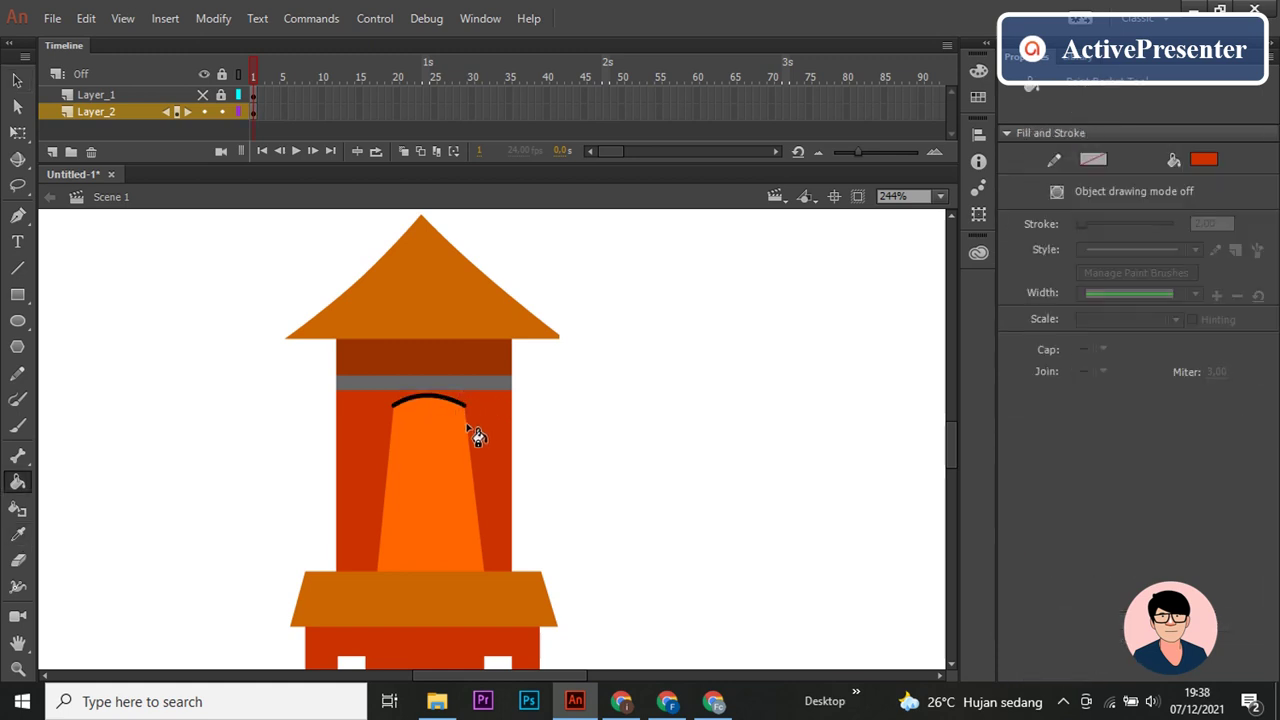
Step: Delete the bent black arc so the orange inner panel keeps a rounded top
click(442, 402)
key(Delete)
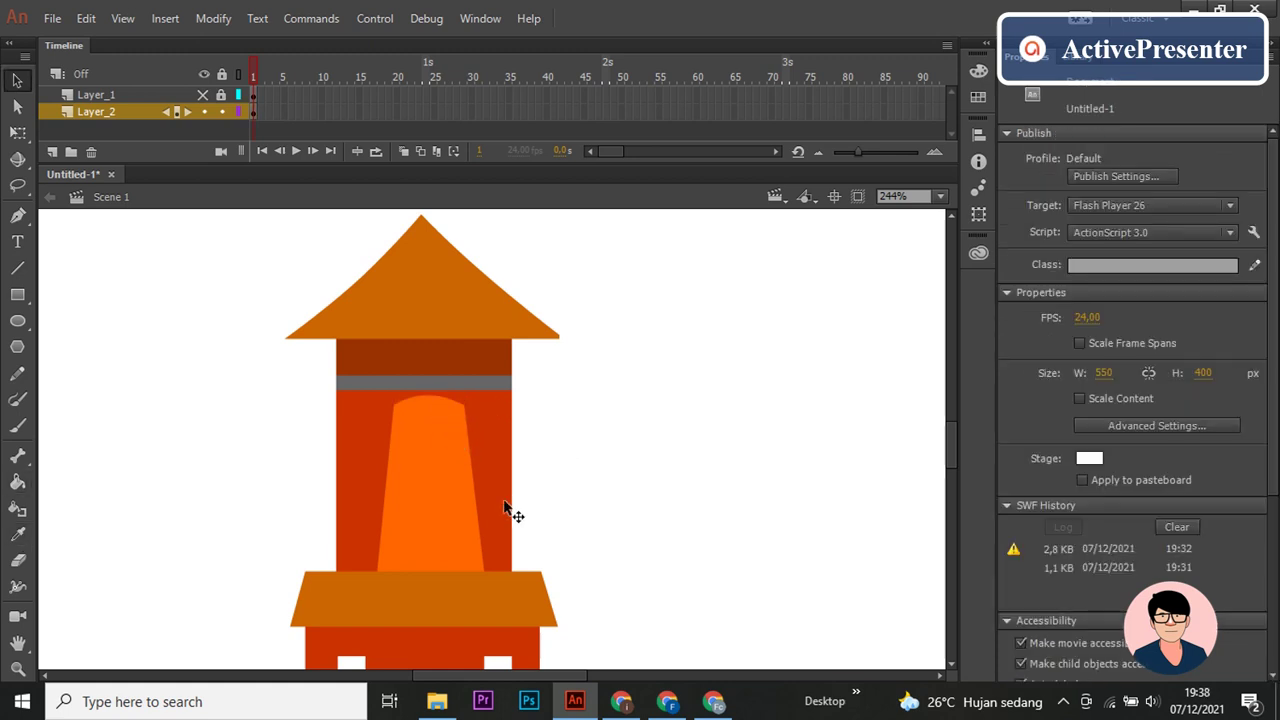
drag(505, 510, 543, 391)
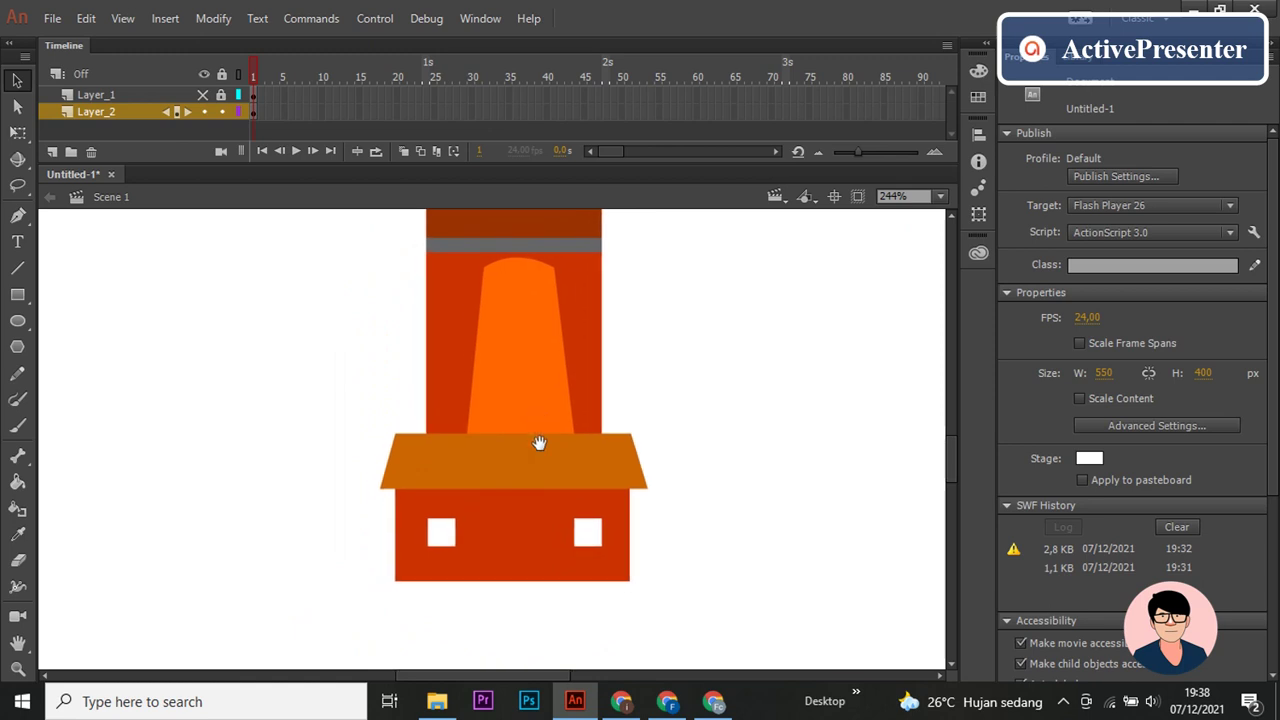
drag(539, 443, 546, 437)
Step: Draw a steep diagonal line across the house base
key(n)
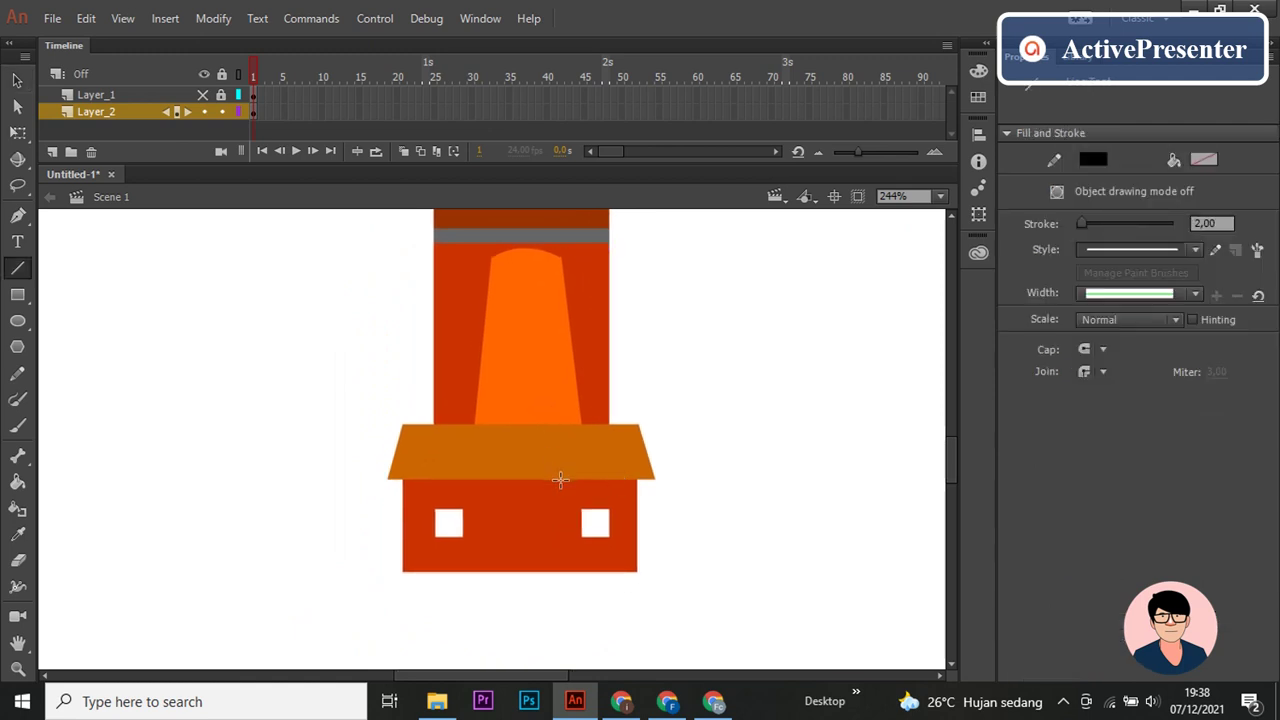
drag(560, 480, 478, 572)
key(v)
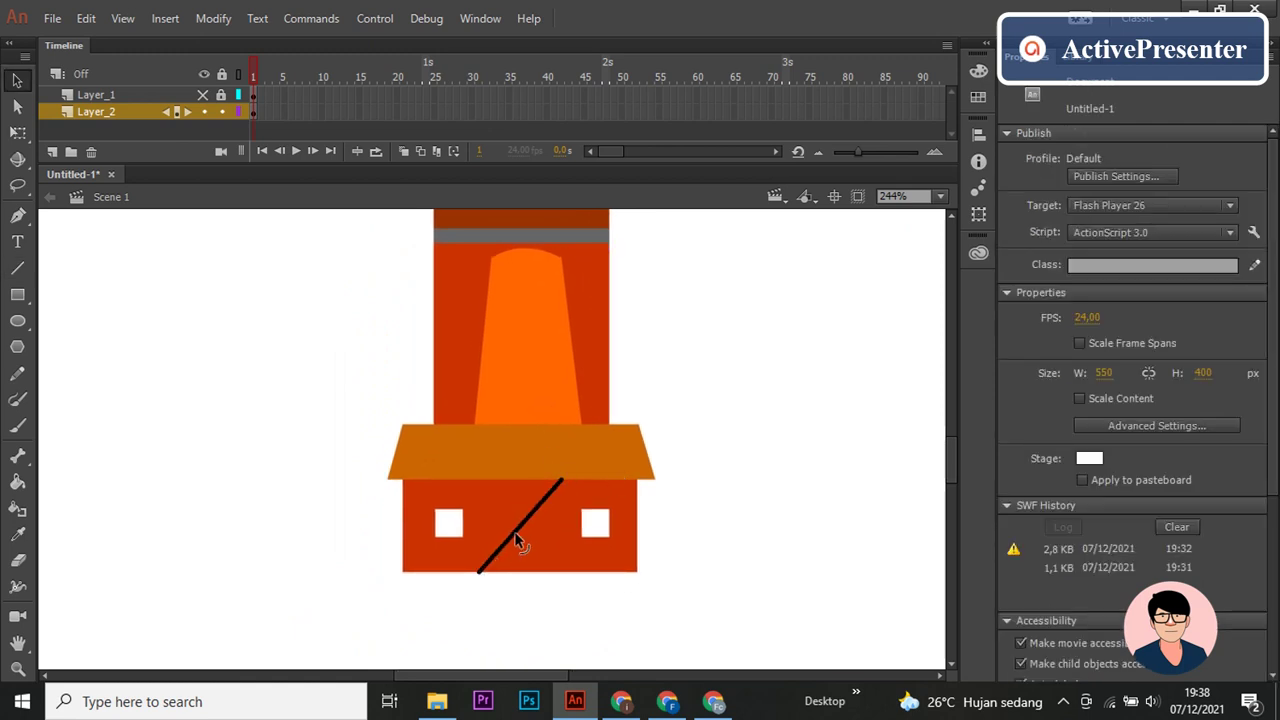
key(ctrl+z)
key(n)
drag(560, 480, 506, 572)
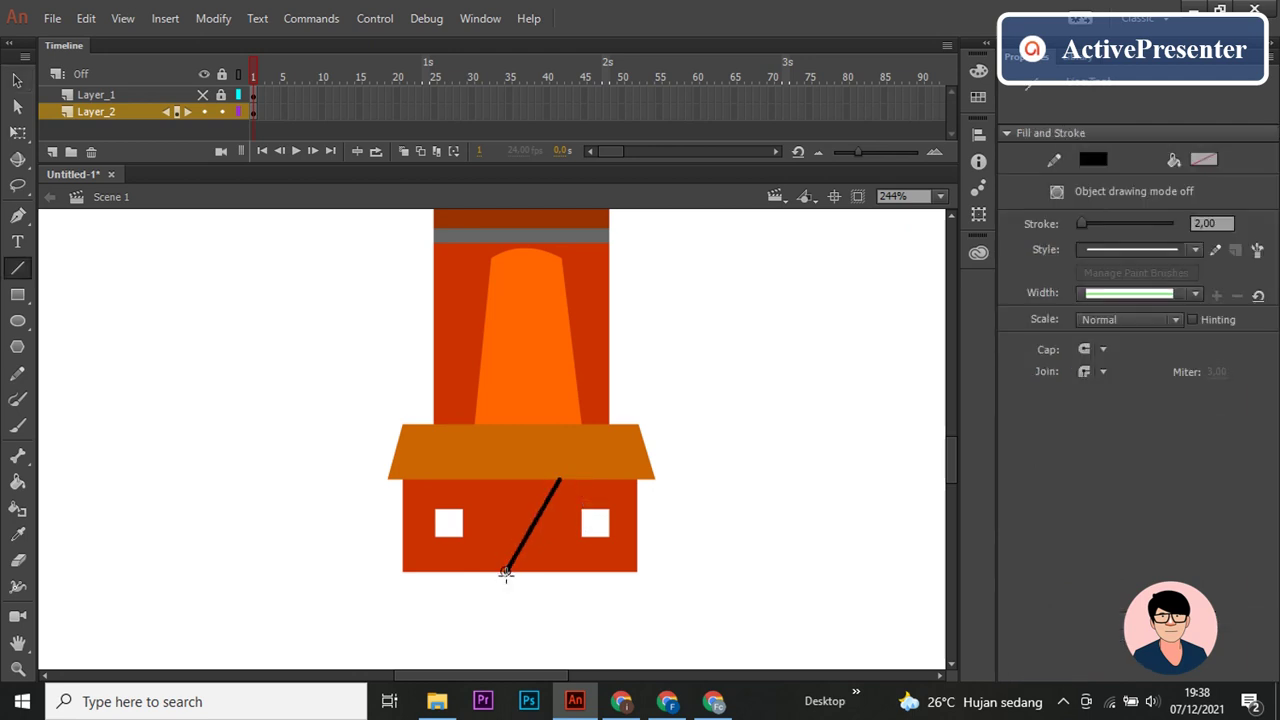
key(v)
Step: Bend the diagonal into a curve and fill the area to its right orange
drag(533, 526, 527, 522)
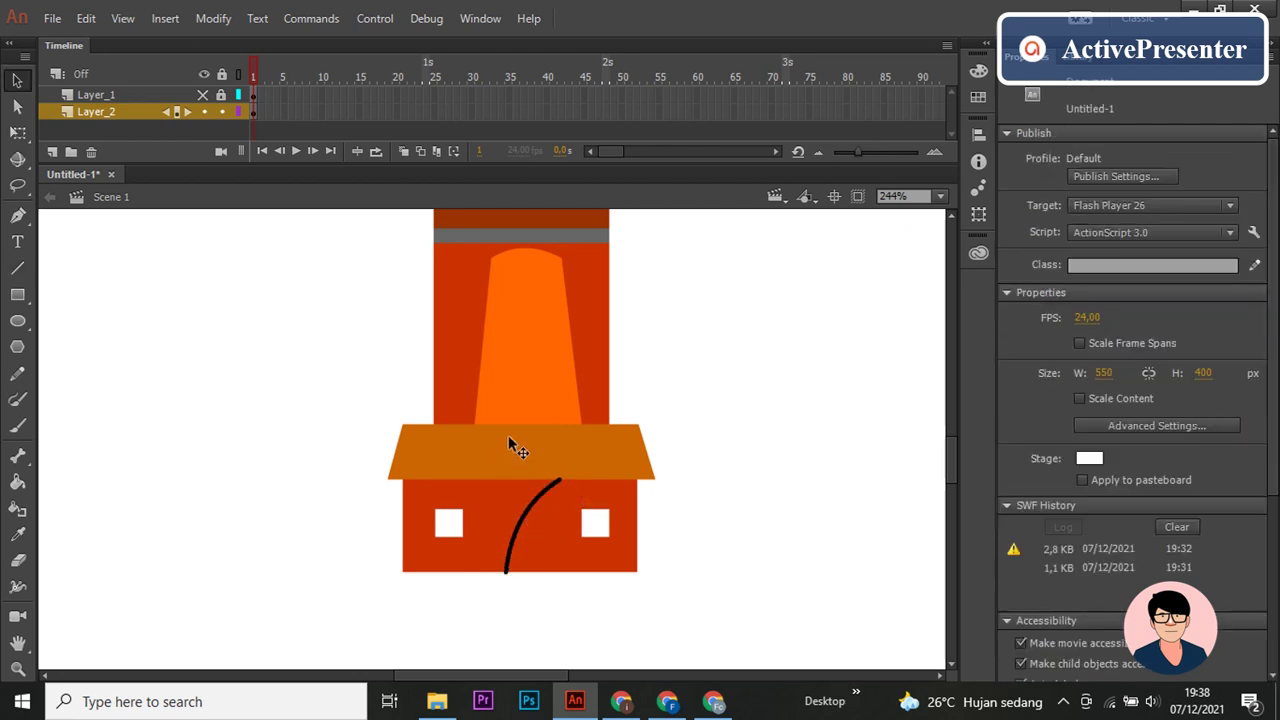
key(k)
click(543, 534)
key(v)
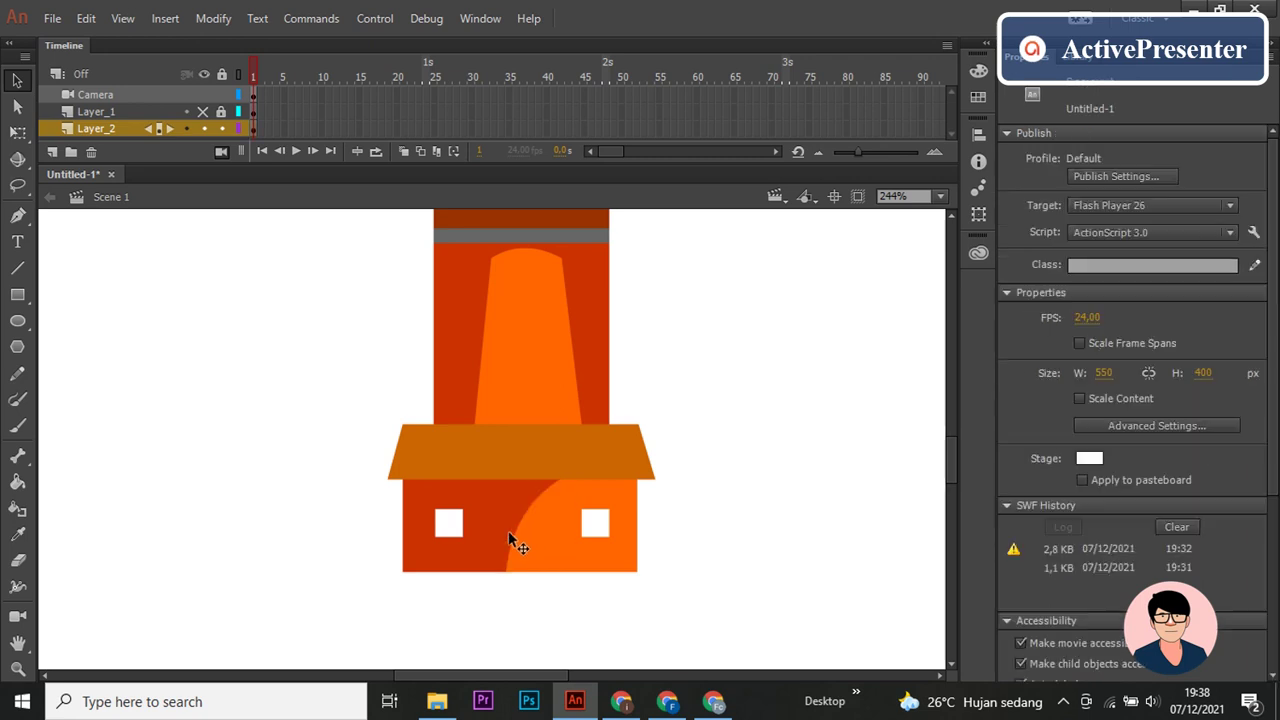
key(ctrl+minus)
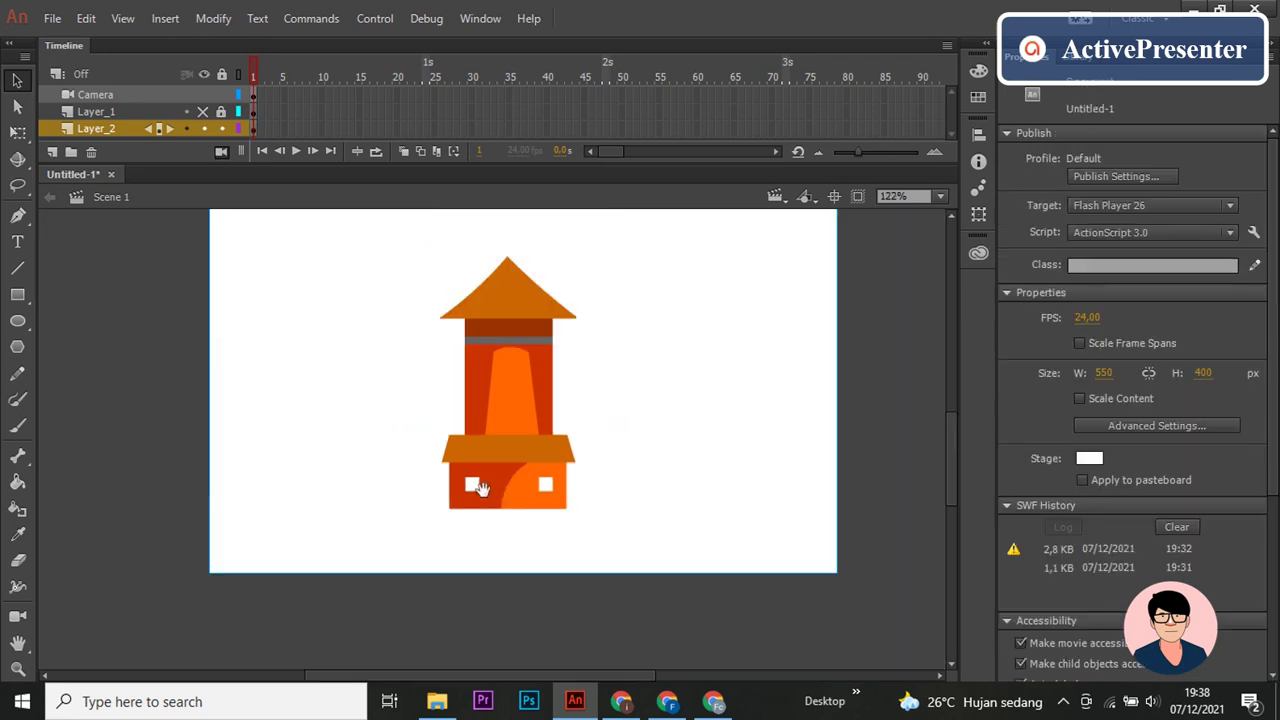
Step: Undo the earlier curve and fill, and draw a new line across the house base to the right wall
scroll(558, 507, left, 2)
scroll(570, 477, up, 3)
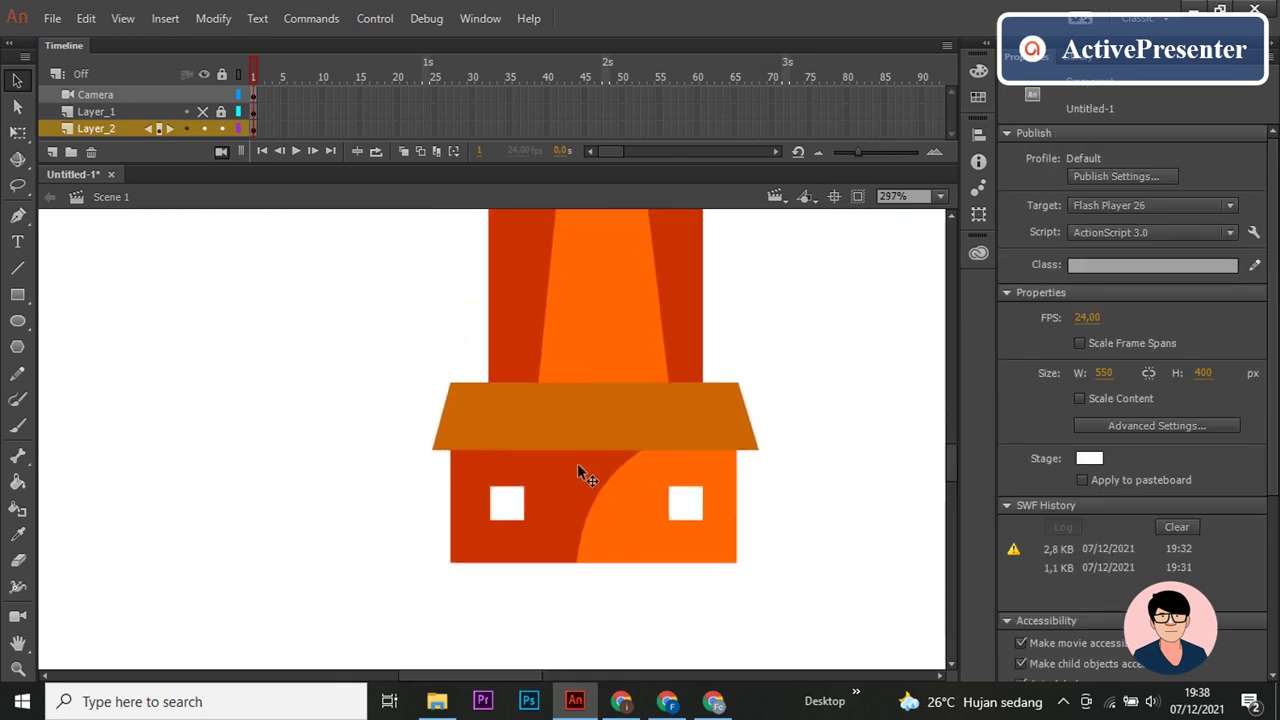
key(n)
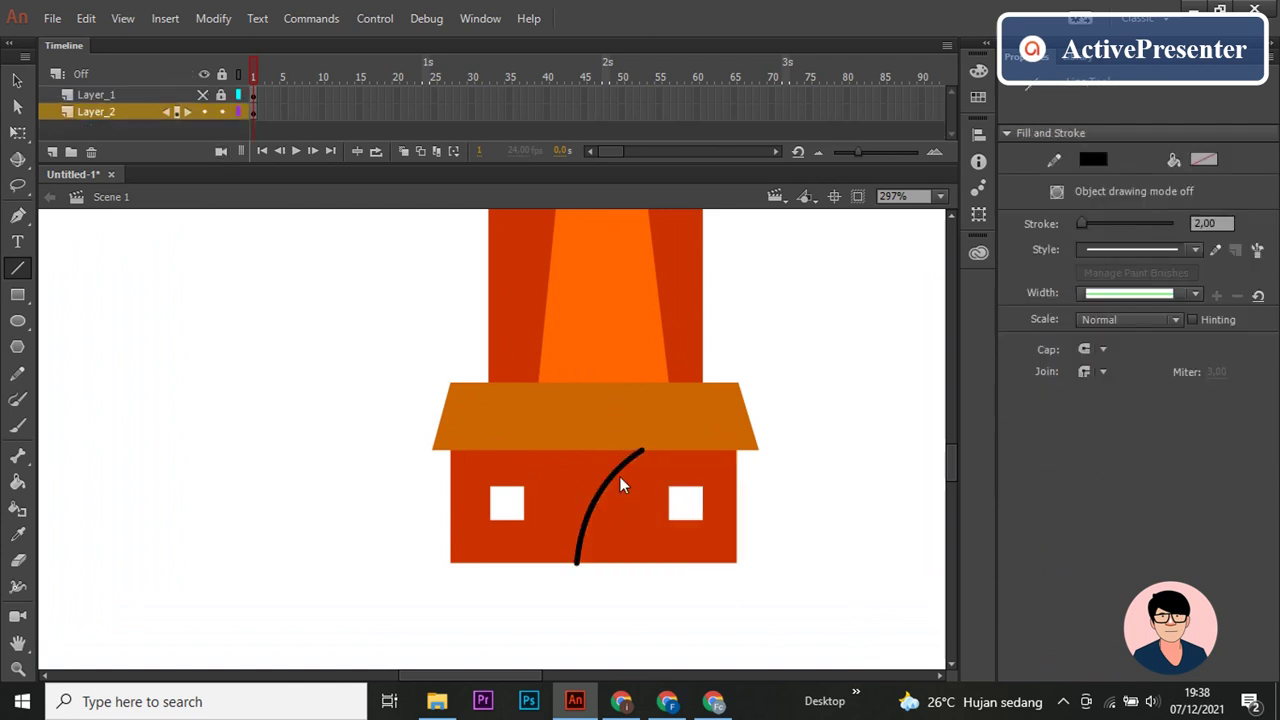
key(ctrl+z)
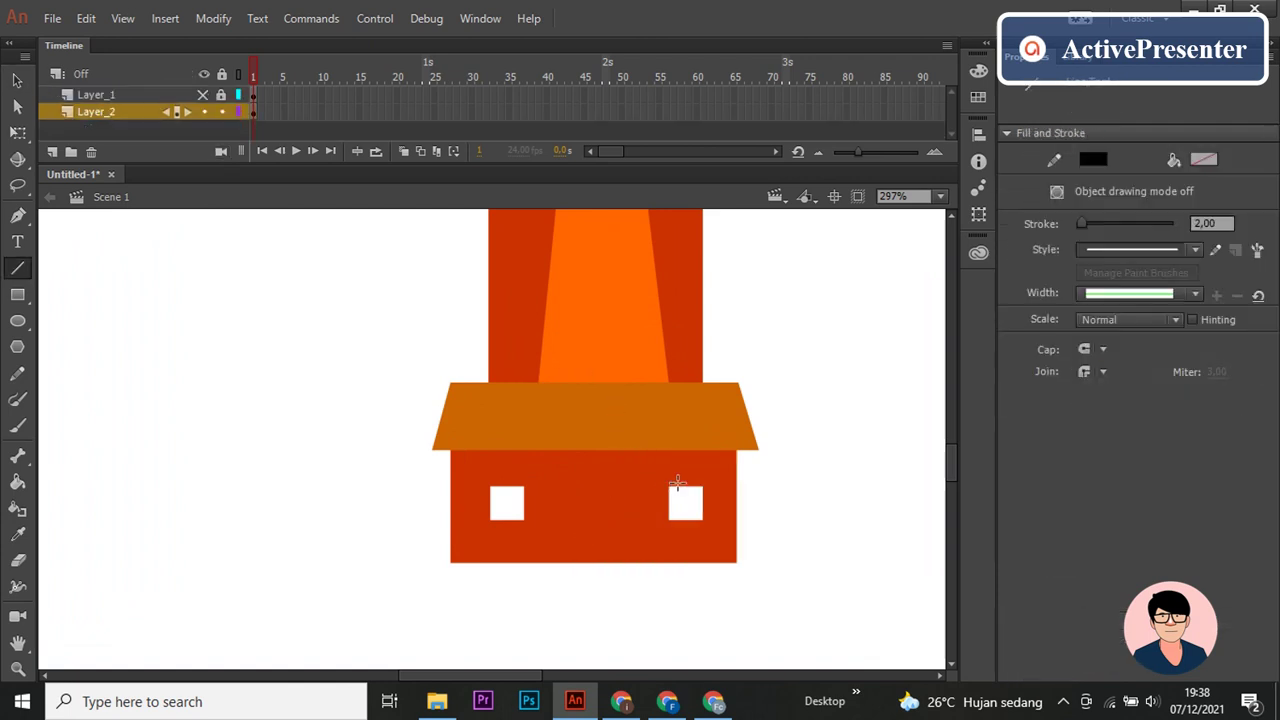
drag(736, 461, 578, 491)
Step: Move the line's left end to the bottom edge and bend it into an upper-left arc
key(v)
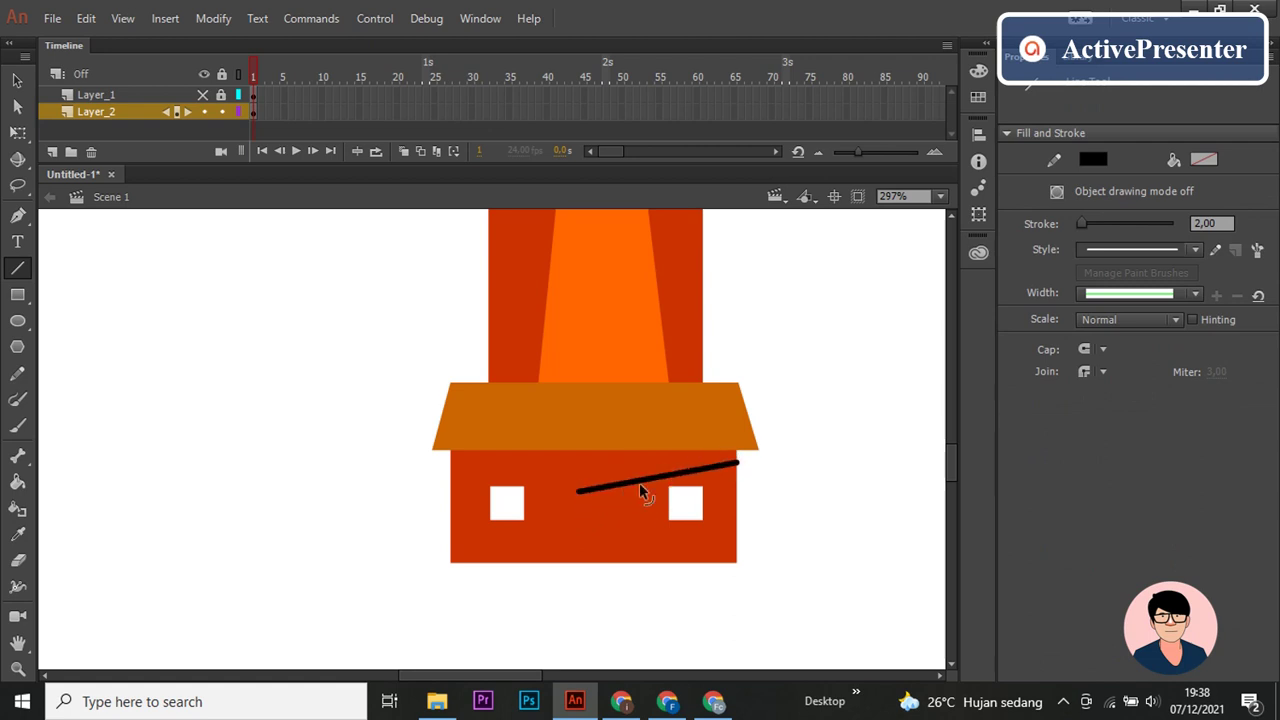
click(639, 483)
click(767, 498)
click(660, 487)
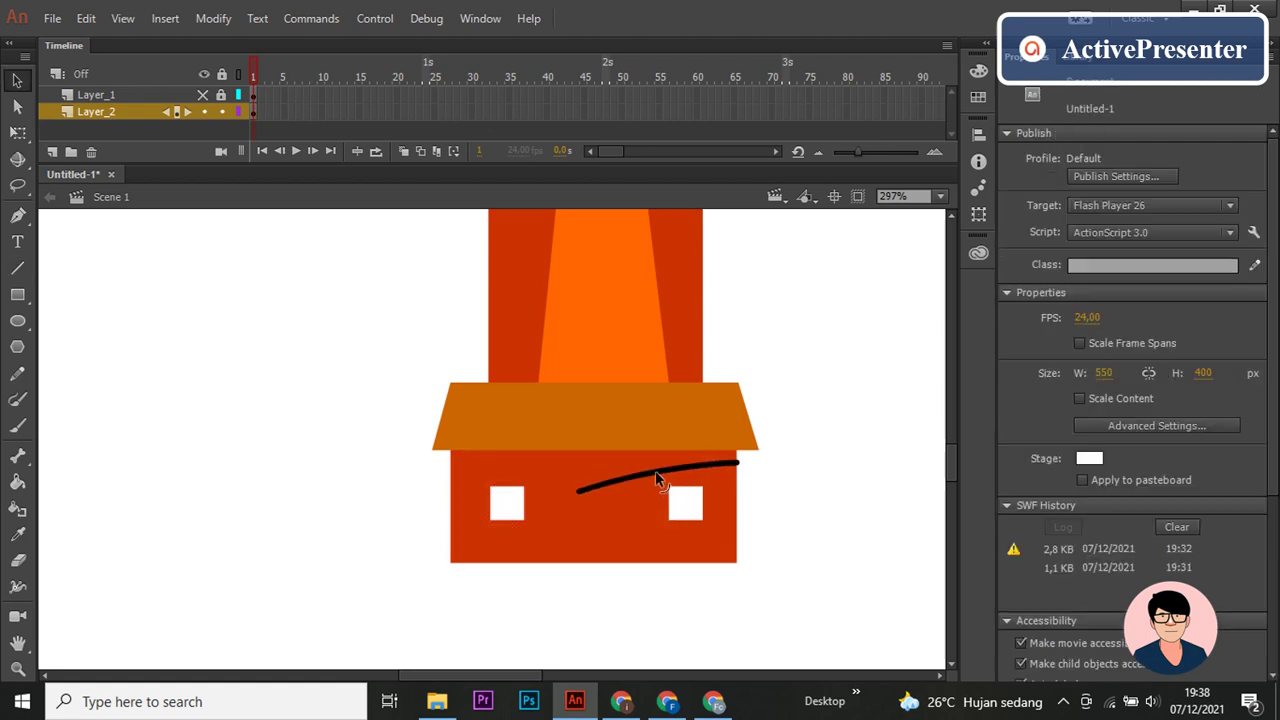
mouse_move(663, 486)
mouse_down()
mouse_move(586, 500)
mouse_move(600, 566)
mouse_up()
drag(634, 510, 612, 505)
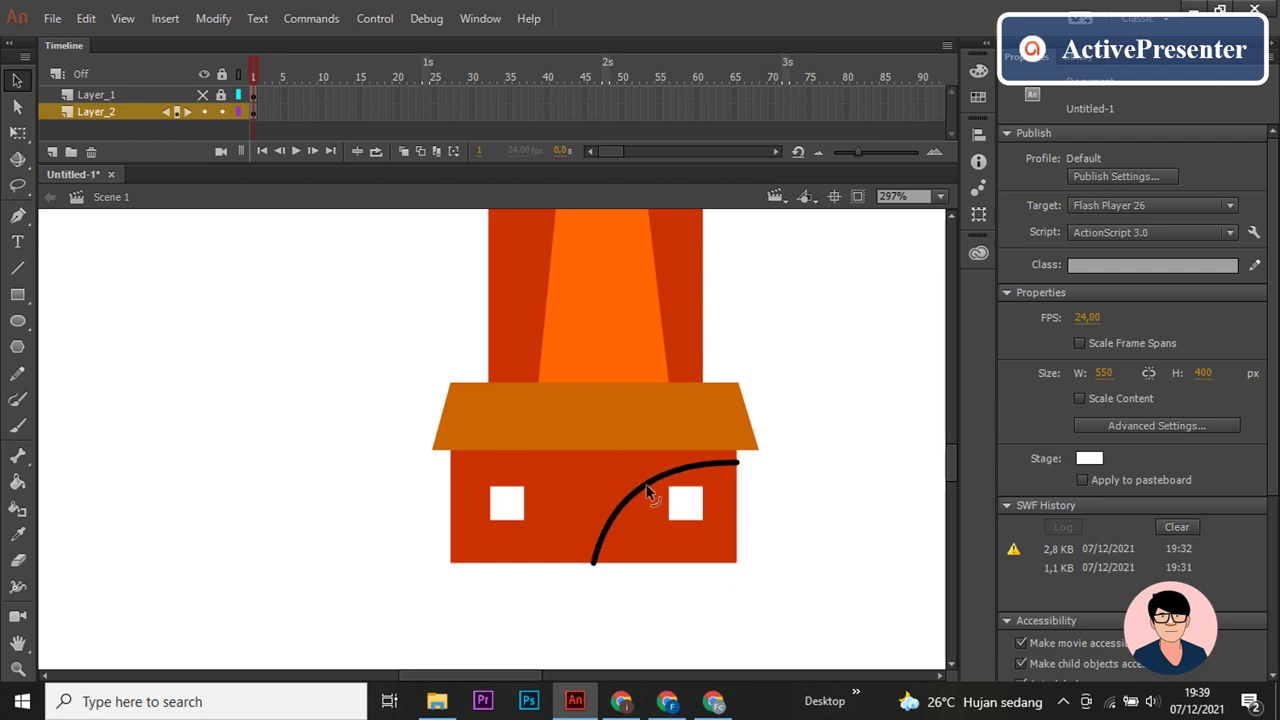
Step: Fill the area right of the curve bright orange
key(k)
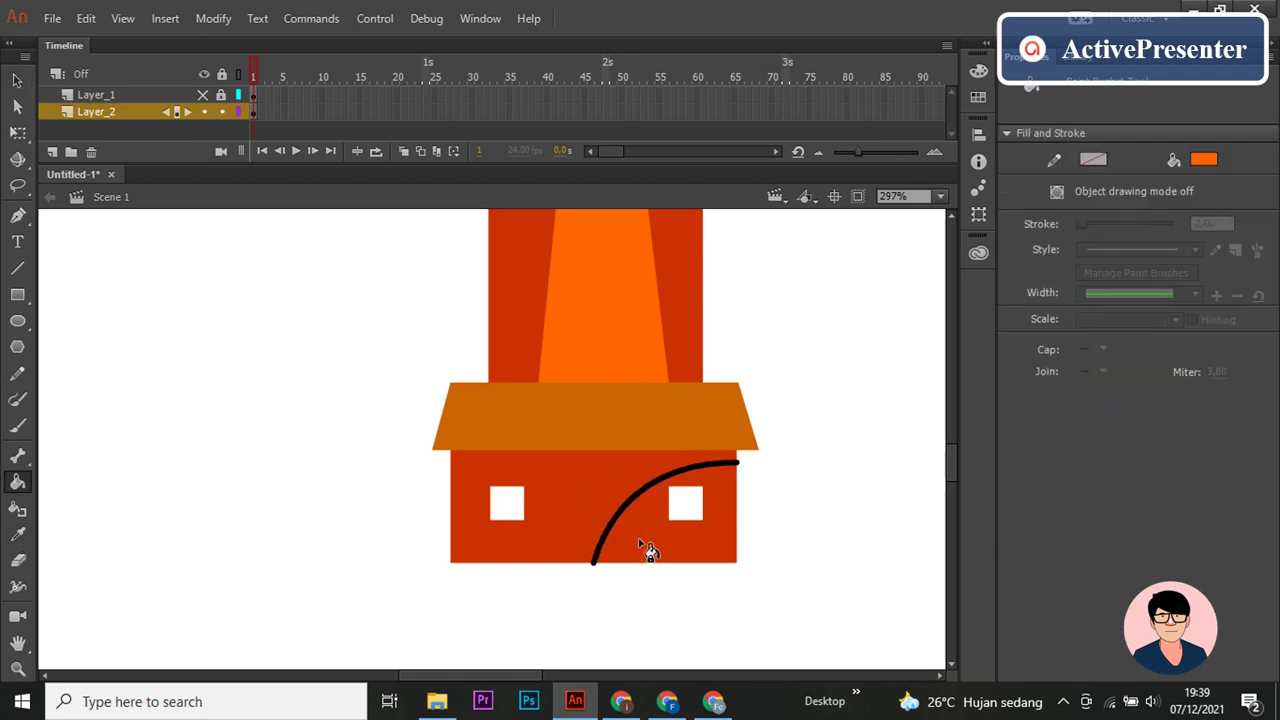
click(641, 546)
key(ctrl+z)
key(n)
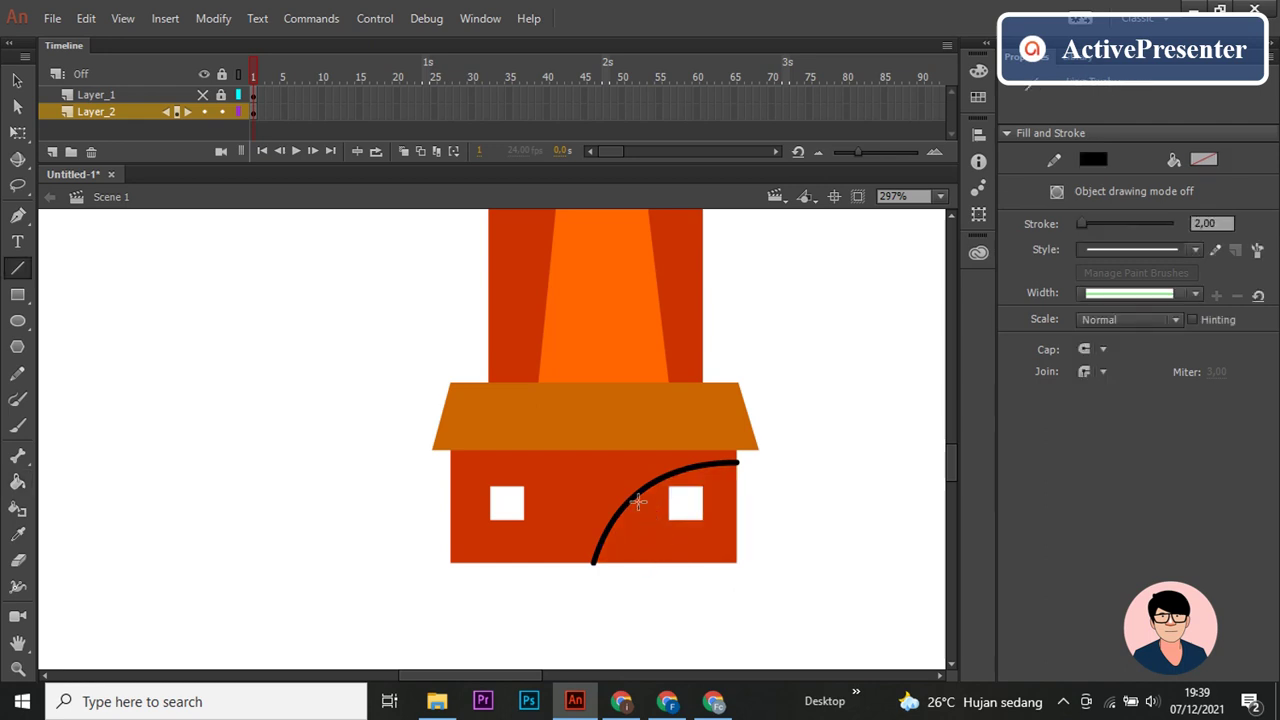
scroll(634, 505, down, 3)
key(k)
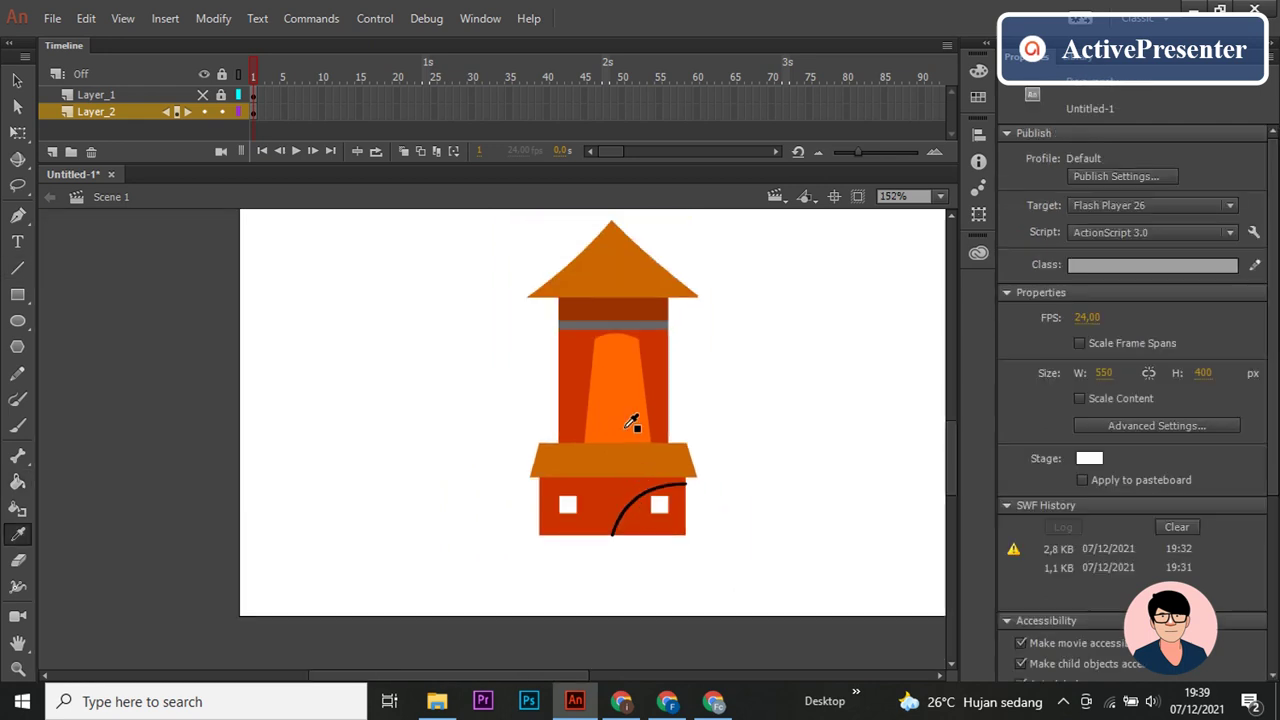
click(648, 526)
Step: Delete the black curve, keeping only the orange area
key(v)
click(630, 514)
key(Delete)
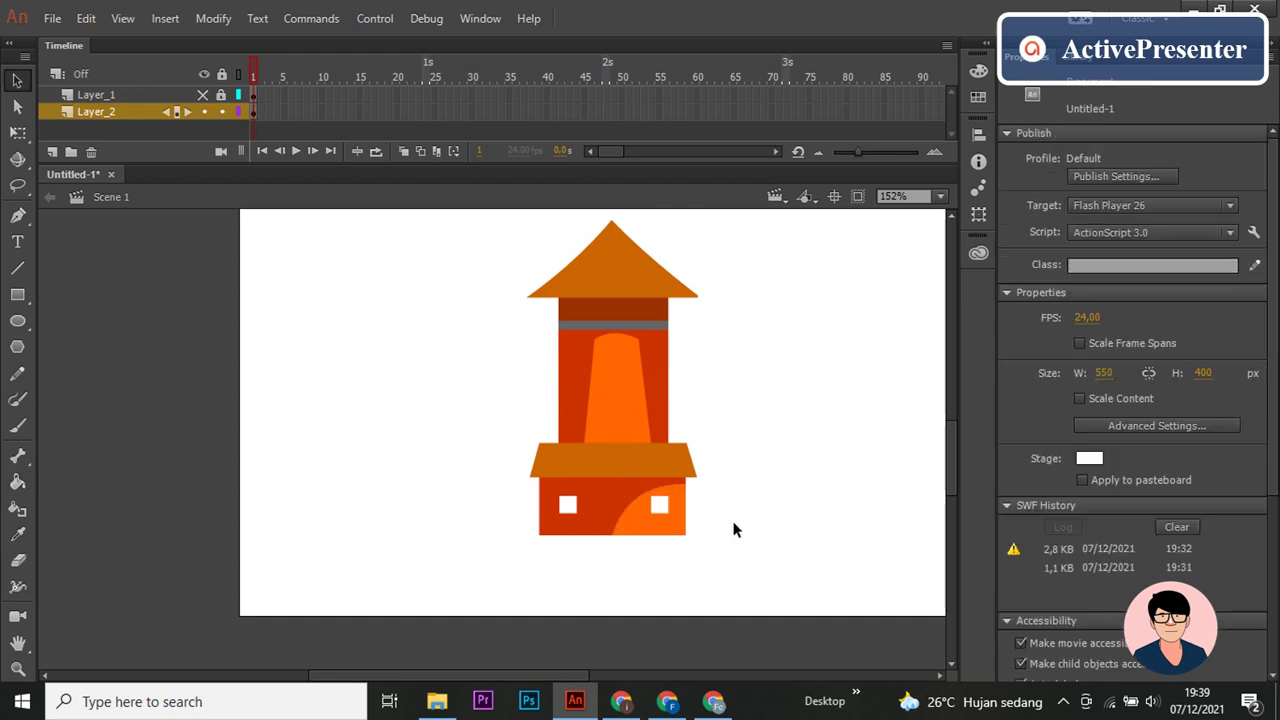
scroll(740, 514, down, 1)
scroll(740, 514, up, 1)
Step: Draw a straight line along the top of the lower roof, undoing trial edits to it
scroll(740, 514, up, 2)
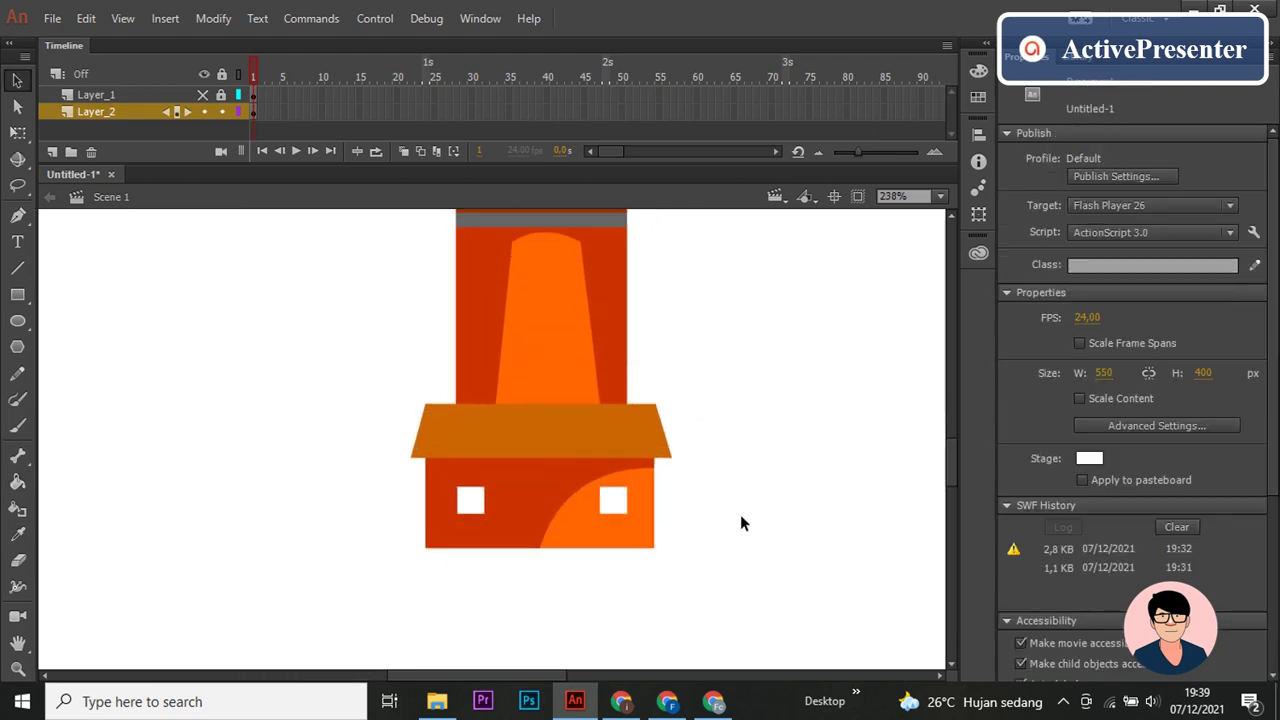
key(n)
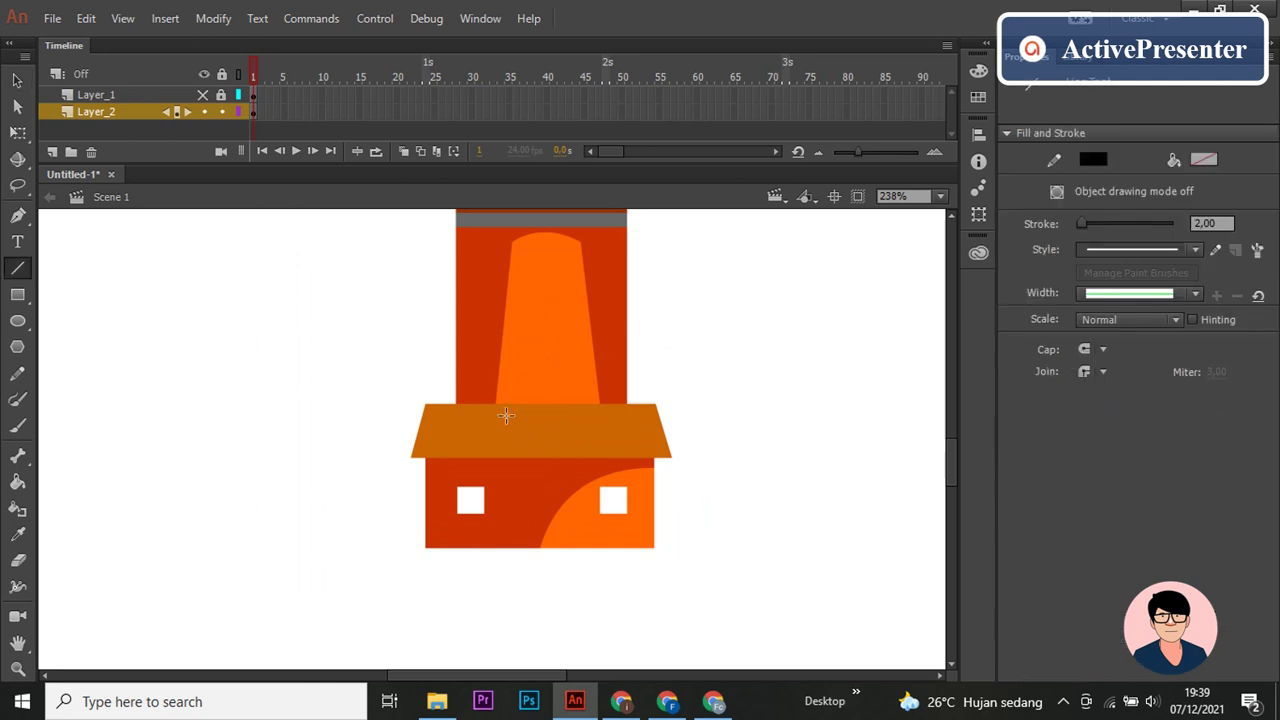
mouse_move(494, 404)
mouse_down()
mouse_move(600, 404)
mouse_move(556, 437)
mouse_up()
key(v)
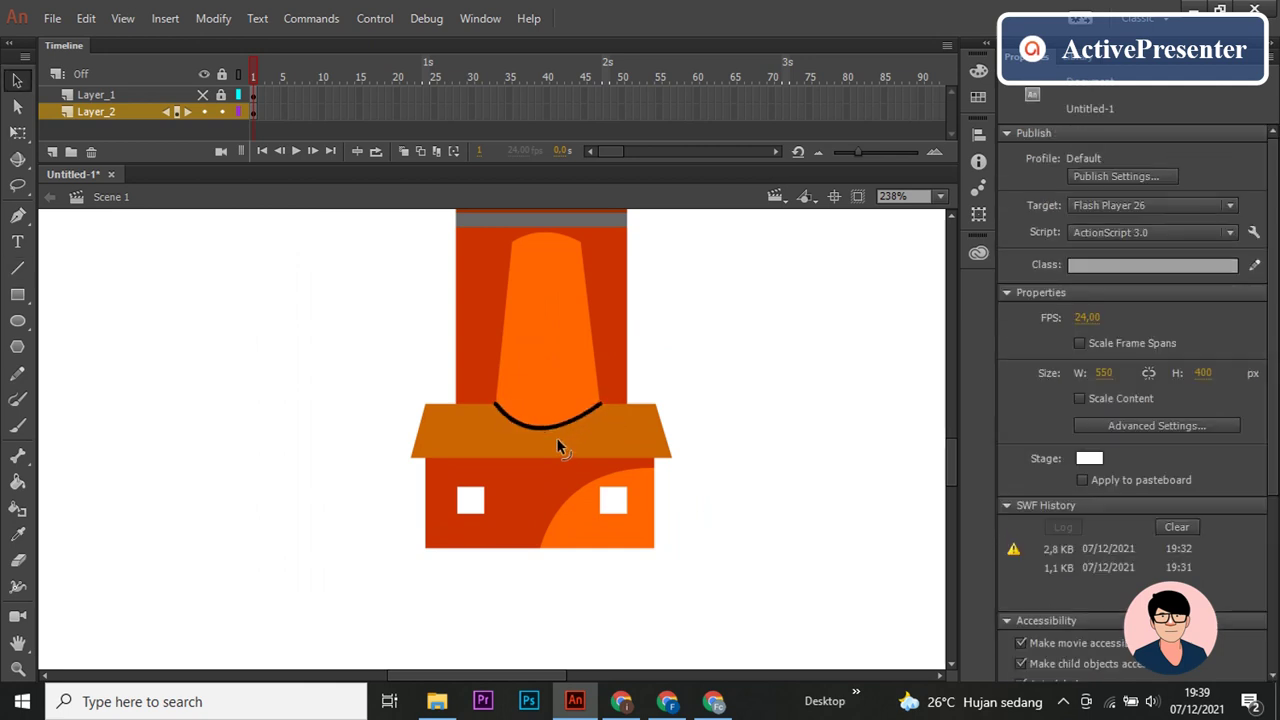
click(569, 434)
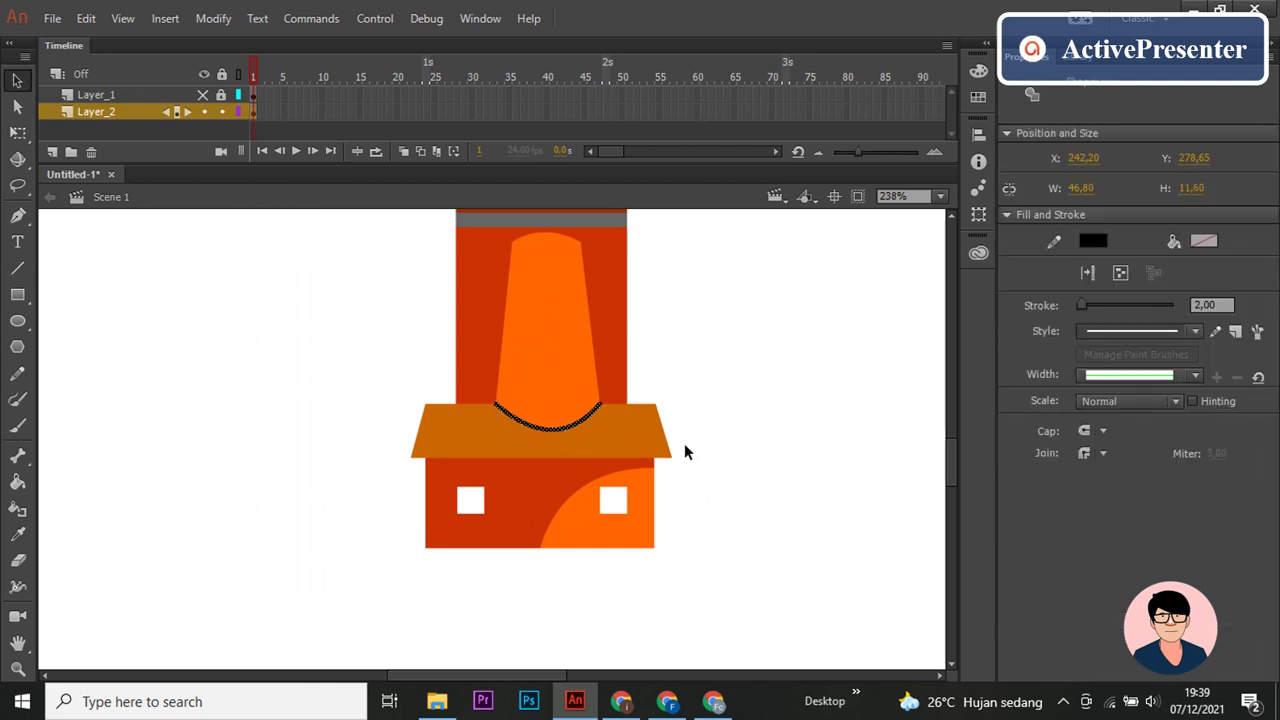
click(684, 443)
scroll(742, 441, right, 5)
scroll(505, 503, left, 5)
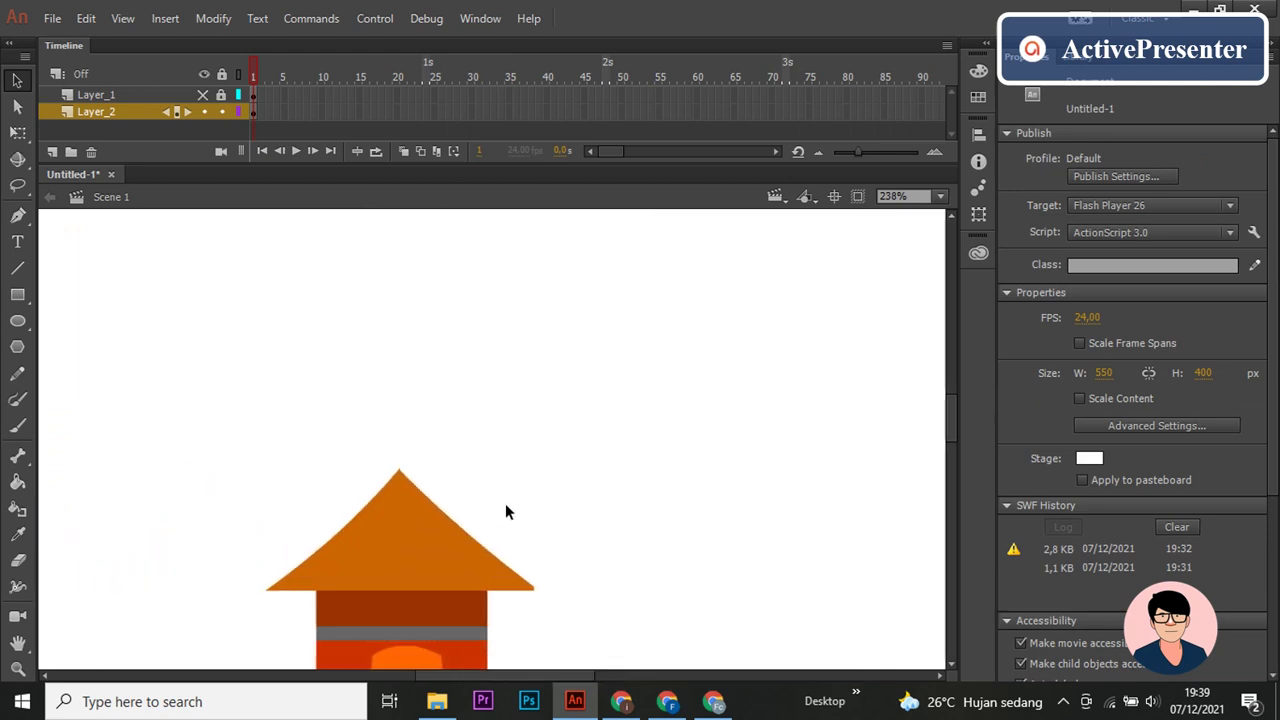
scroll(506, 502, down, 1)
scroll(500, 547, down, 1)
key(ctrl+z)
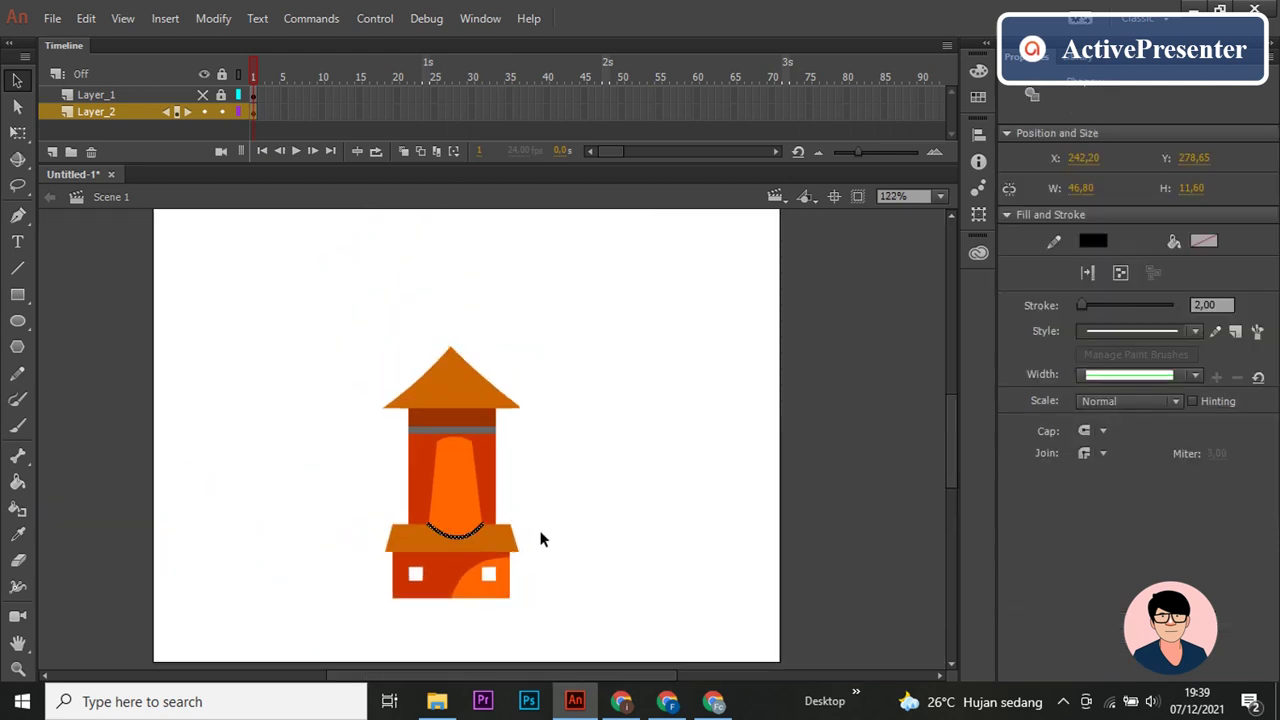
key(ctrl+z)
Step: Bend the line downward and delete it, leaving a curved orange bottom edge
scroll(632, 534, up, 3)
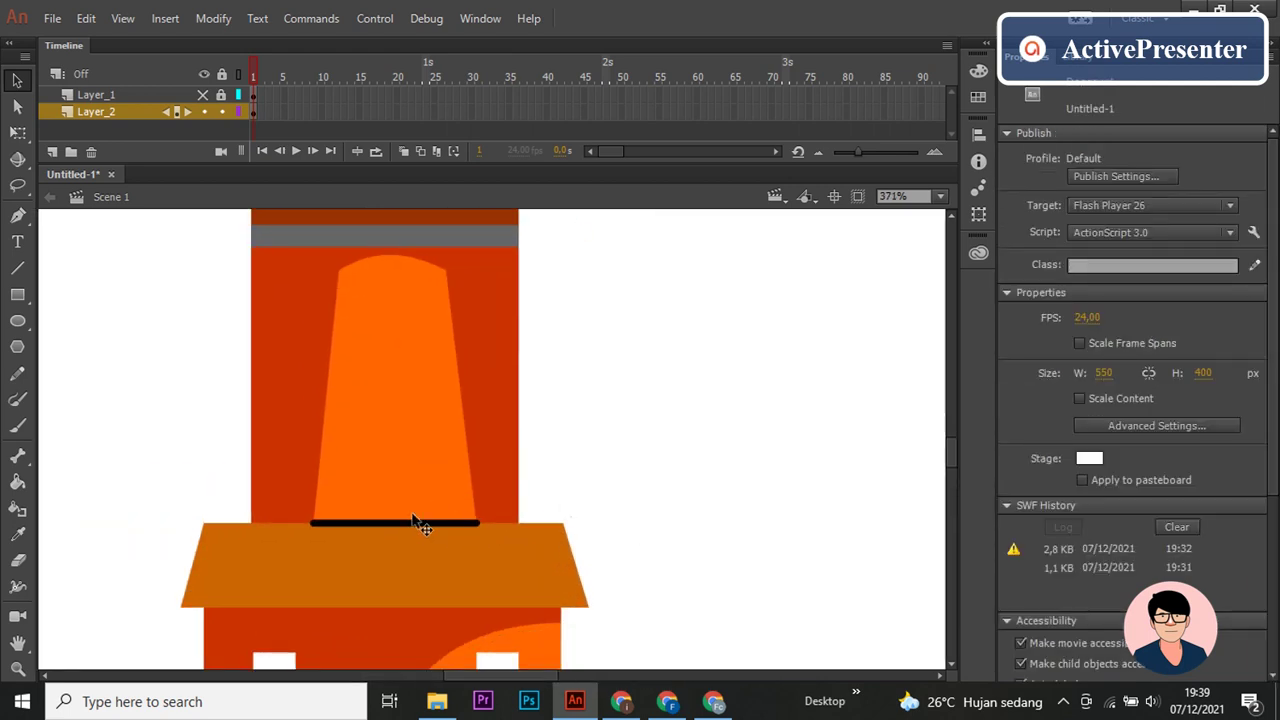
drag(420, 524, 397, 540)
click(397, 540)
key(Delete)
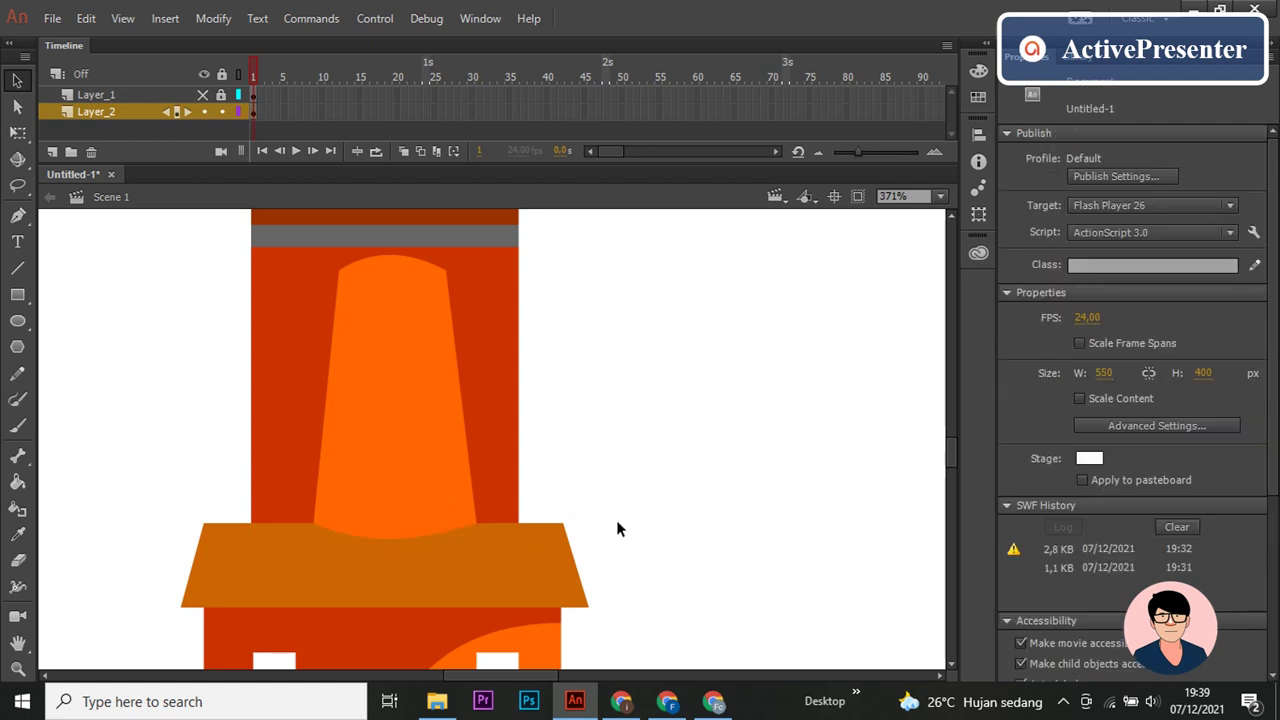
scroll(617, 529, down, 3)
scroll(617, 529, down, 1)
scroll(617, 529, down, 1)
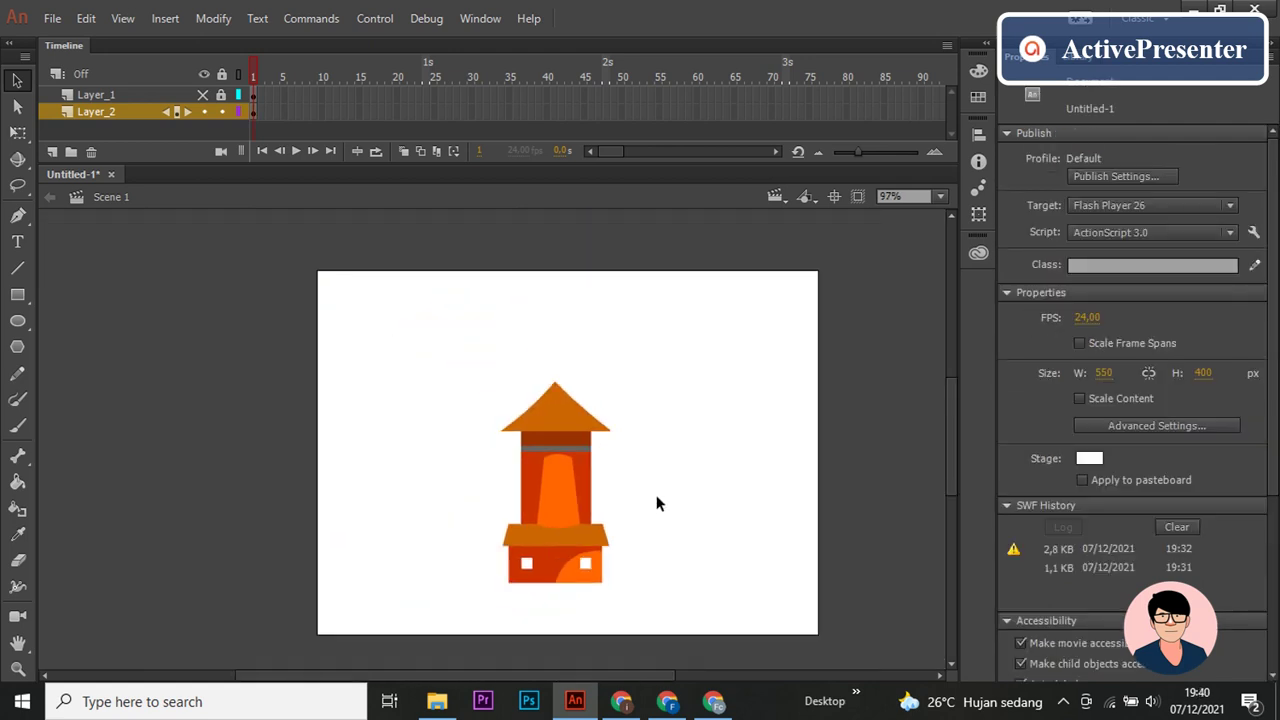
Step: Recolour the band under the tower roof orange-brown, matching the roof colour
click(581, 449)
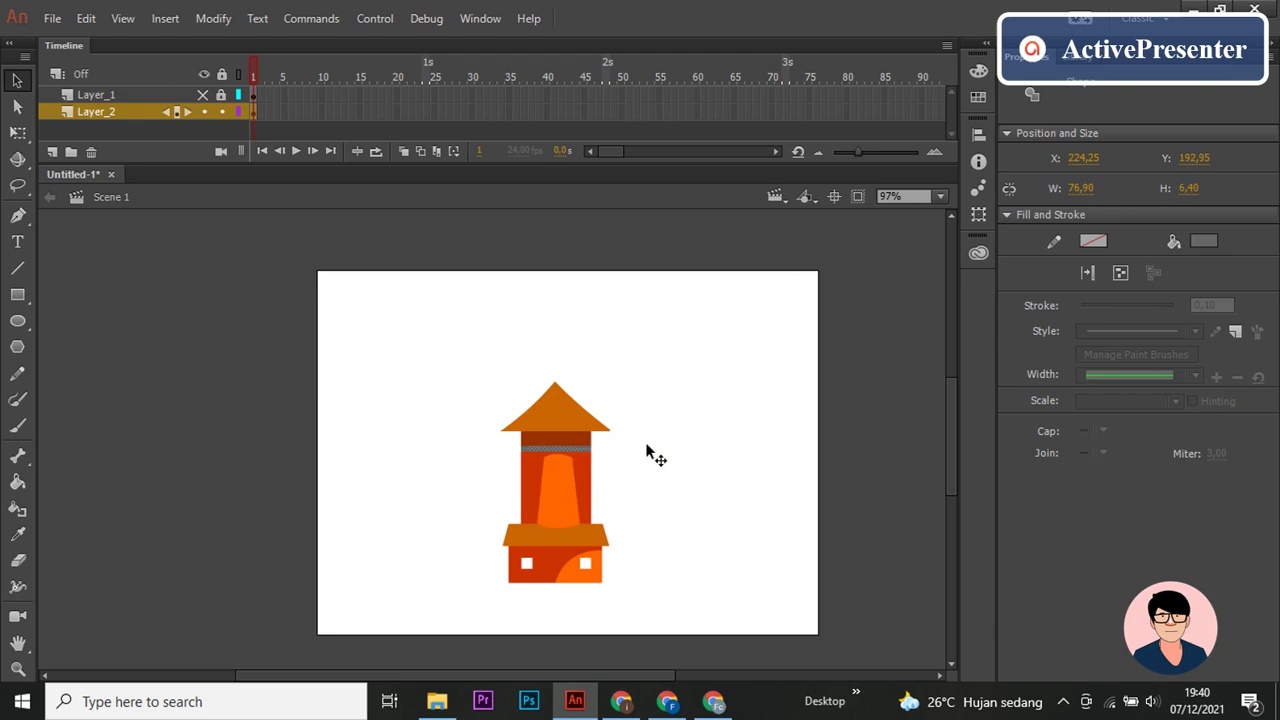
click(1204, 241)
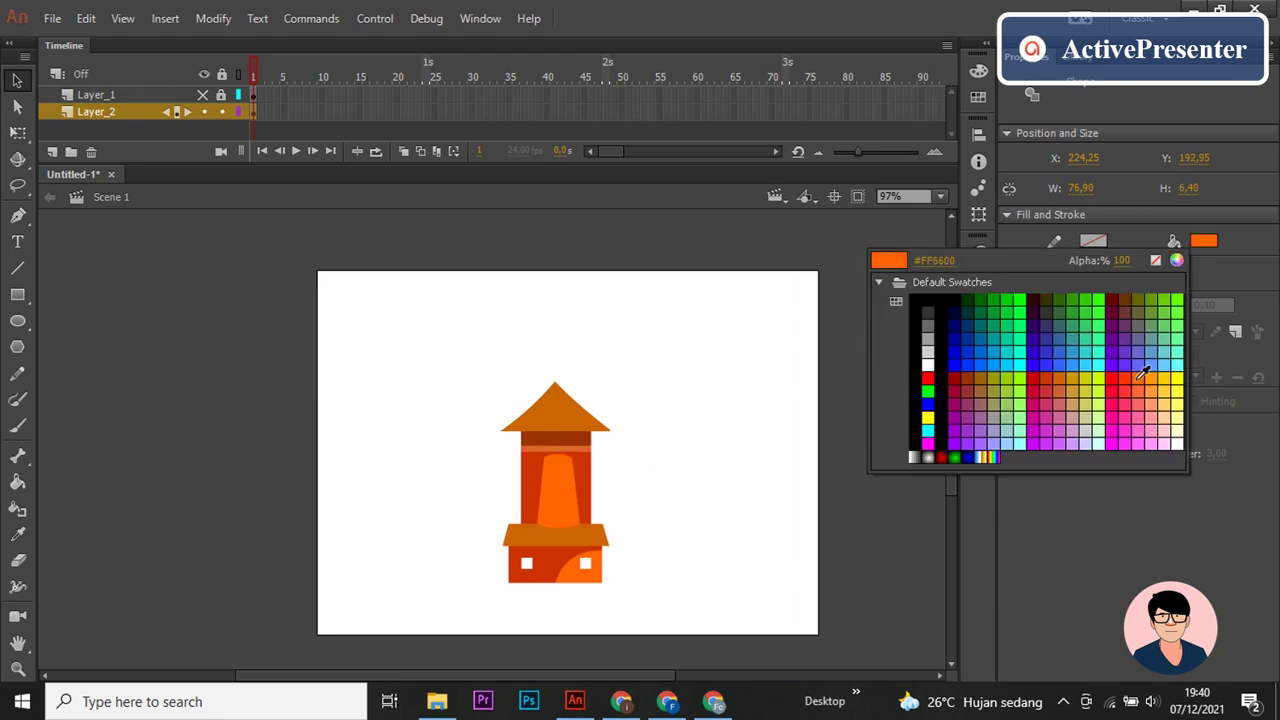
click(1138, 377)
click(711, 394)
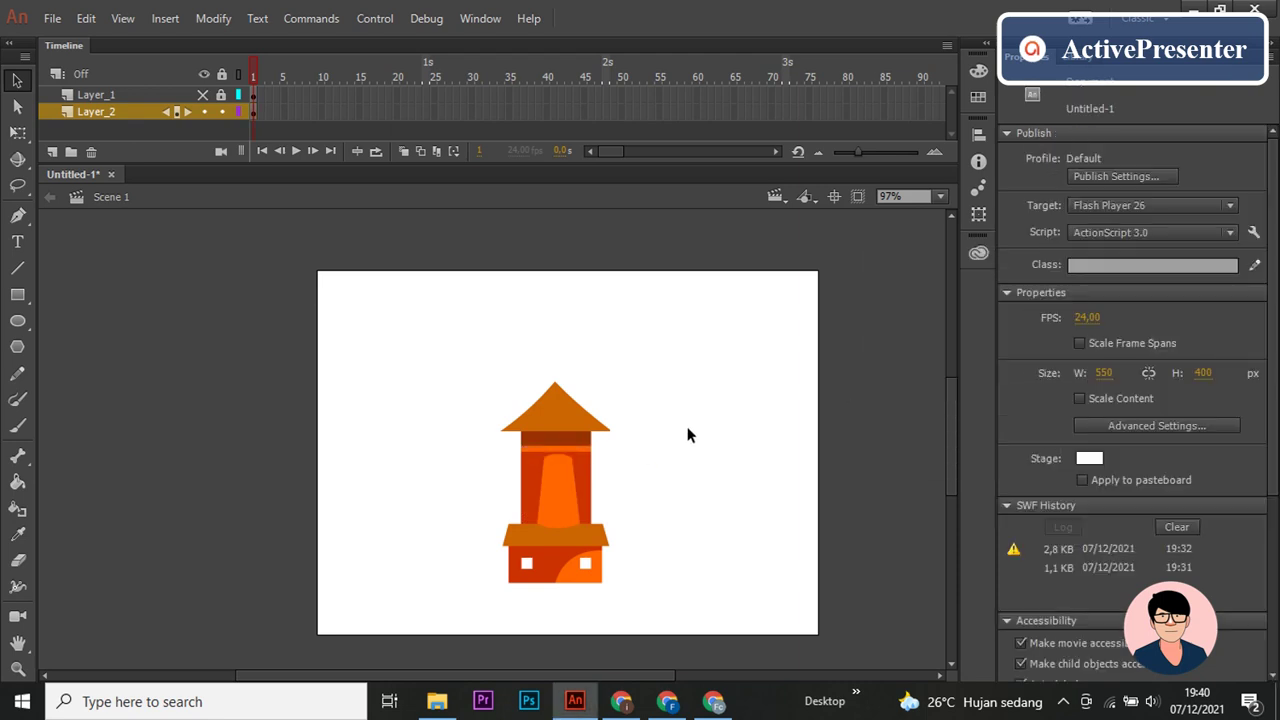
click(586, 457)
click(1210, 246)
click(571, 408)
click(697, 375)
Step: Move the whole tower about 7 px left
drag(478, 340, 681, 586)
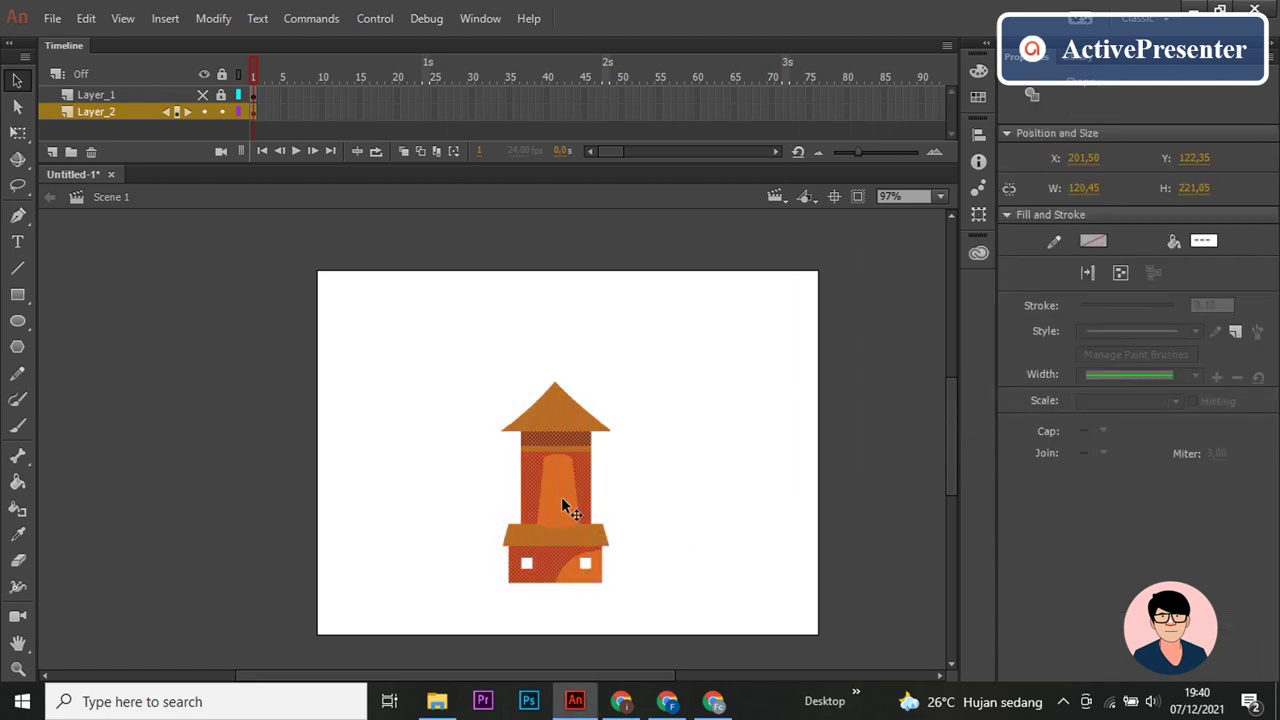
drag(571, 496, 563, 498)
click(681, 498)
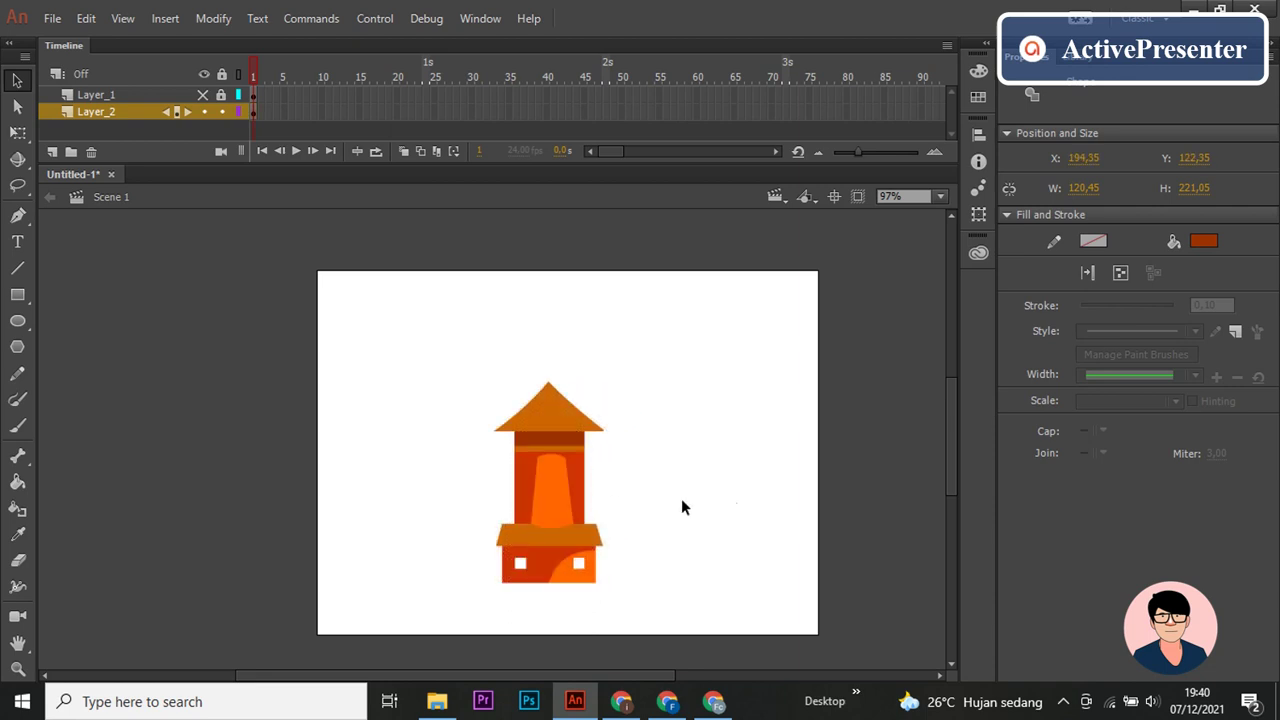
Step: Fill both tower windows dark red
key(k)
click(1204, 159)
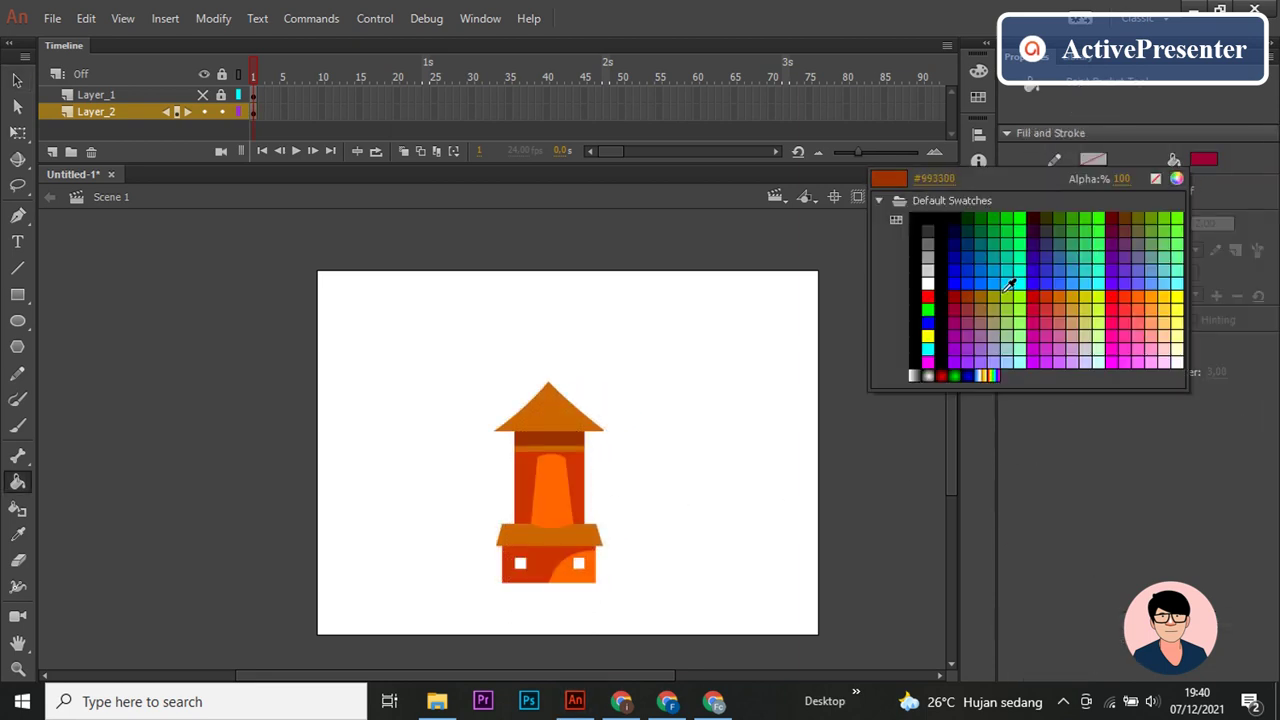
click(1048, 292)
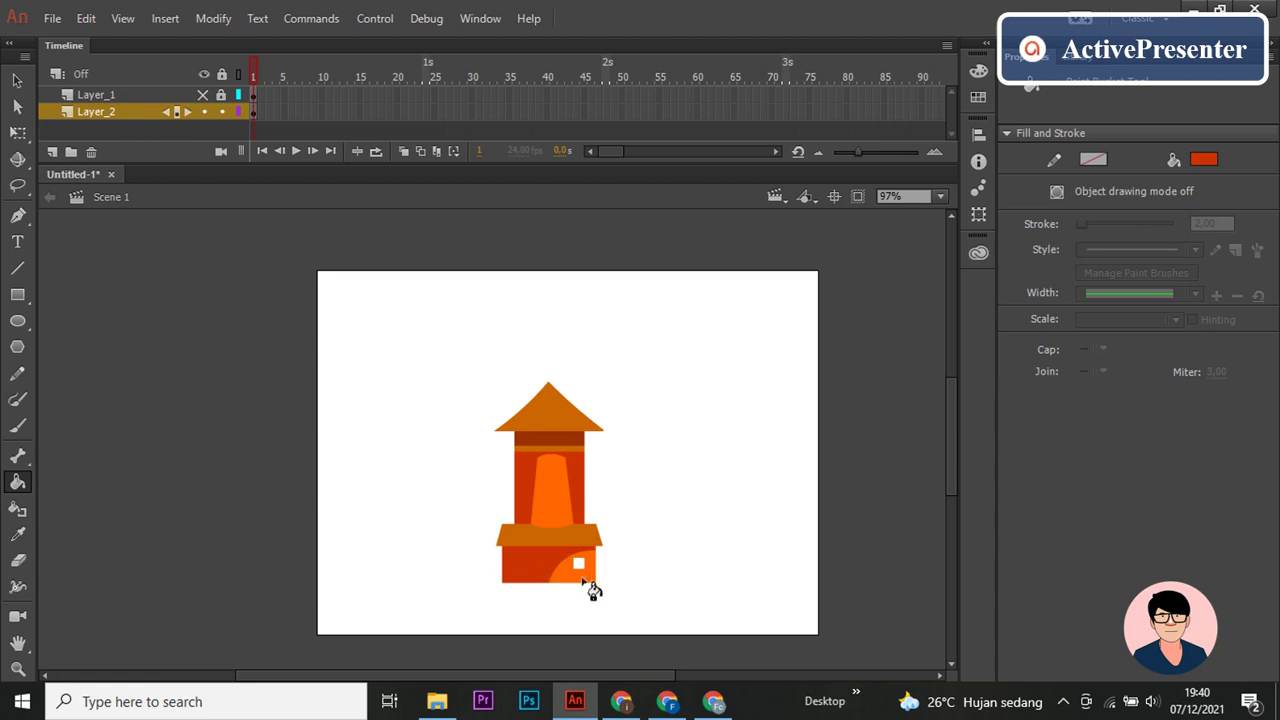
click(1204, 159)
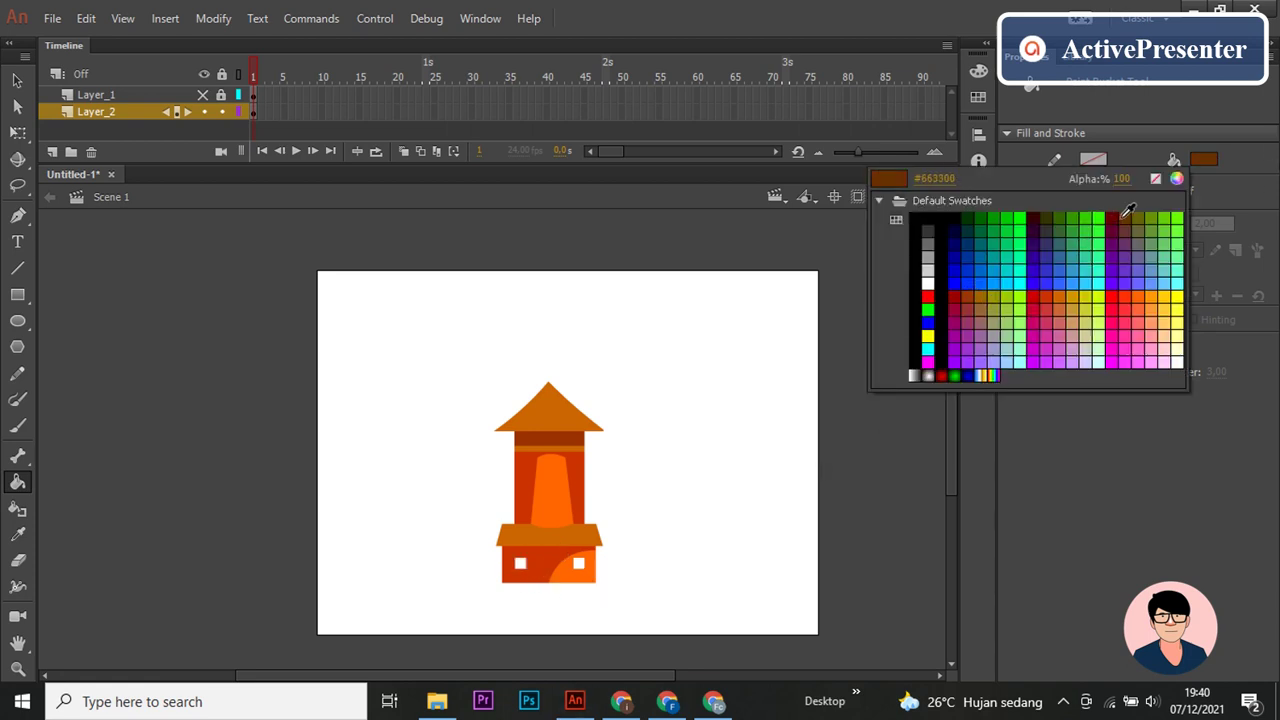
click(956, 297)
click(521, 564)
click(578, 567)
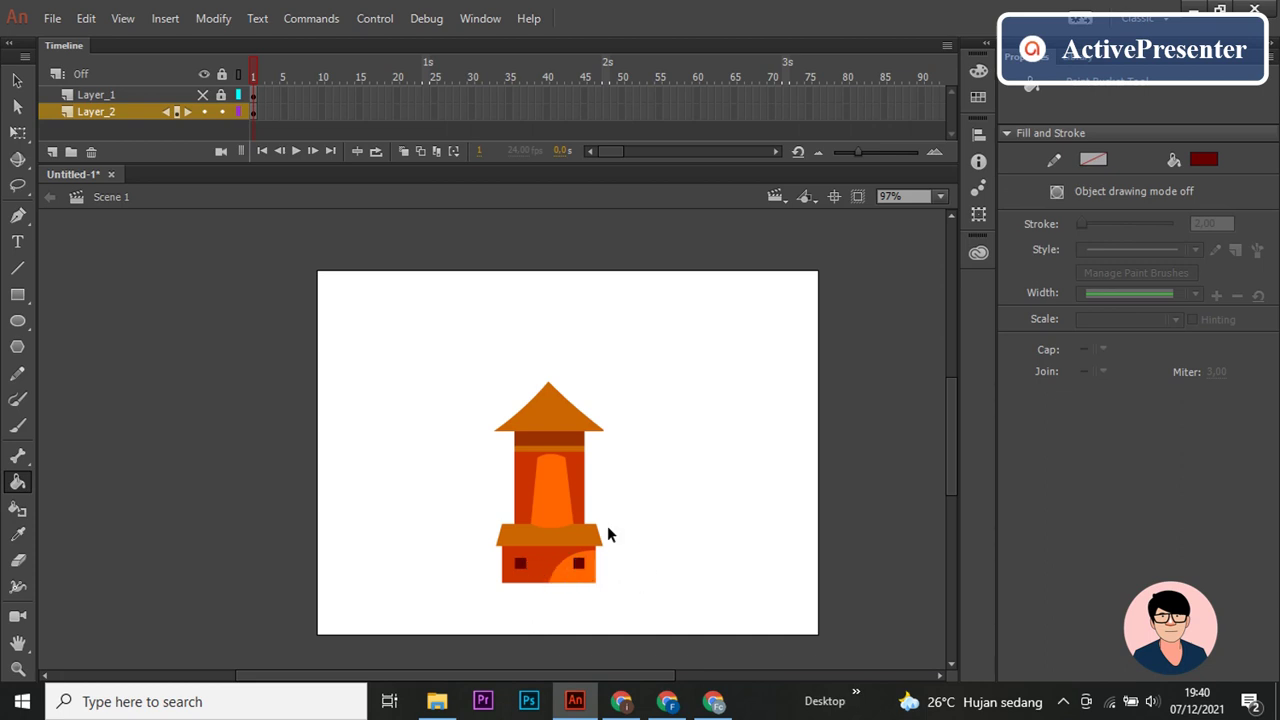
Step: Unhide Layer_1 to show the windmill blades again
scroll(607, 525, down, 1)
click(204, 97)
key(v)
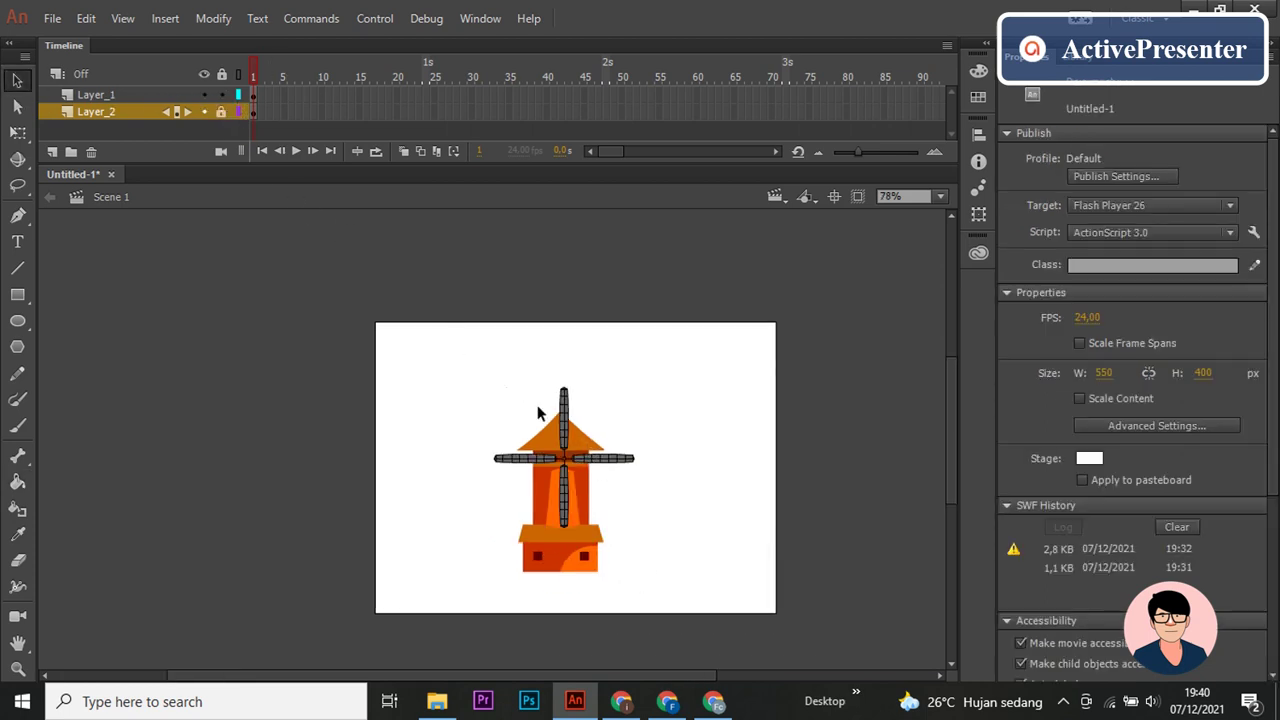
Step: Move the KINCIR ANGIN blades about 23 px up onto the roof peak
drag(600, 460, 597, 435)
scroll(600, 435, up, 3)
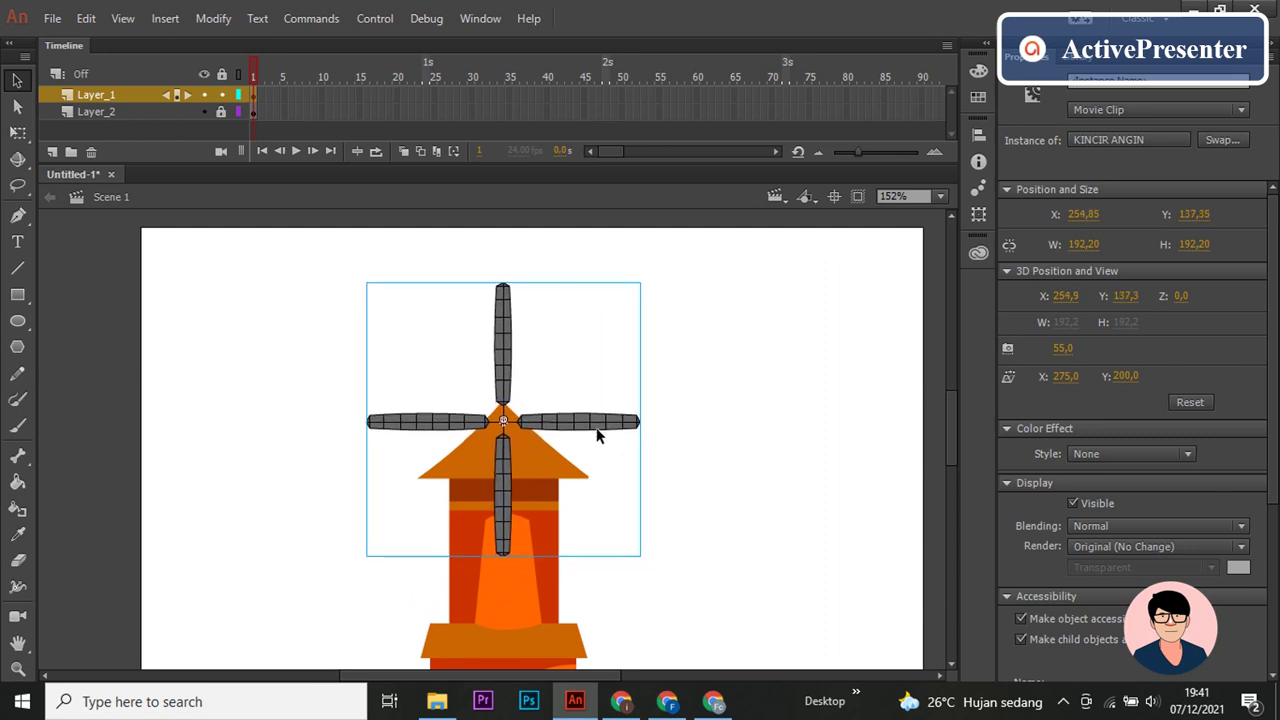
click(708, 407)
scroll(708, 407, down, 2)
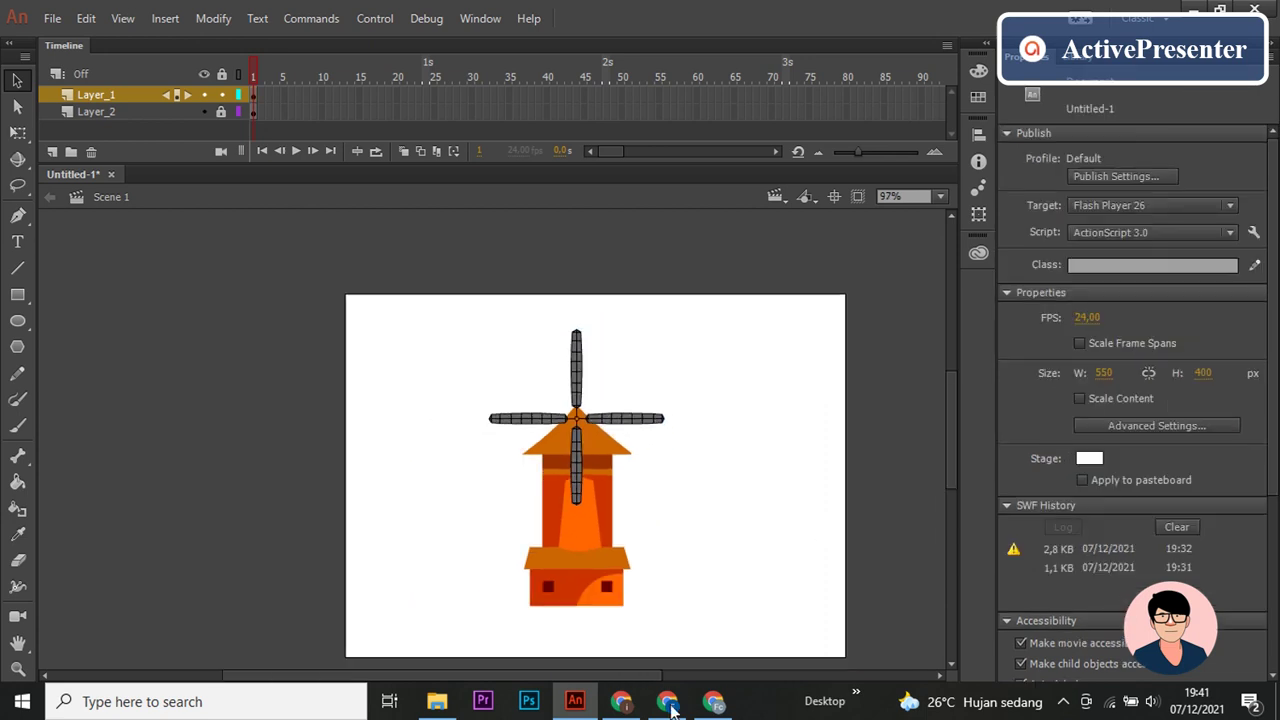
Step: Test the movie to preview the rotating blades, then close the test window
scroll(645, 678, right, 1)
scroll(655, 678, right, 1)
key(ctrl+Return)
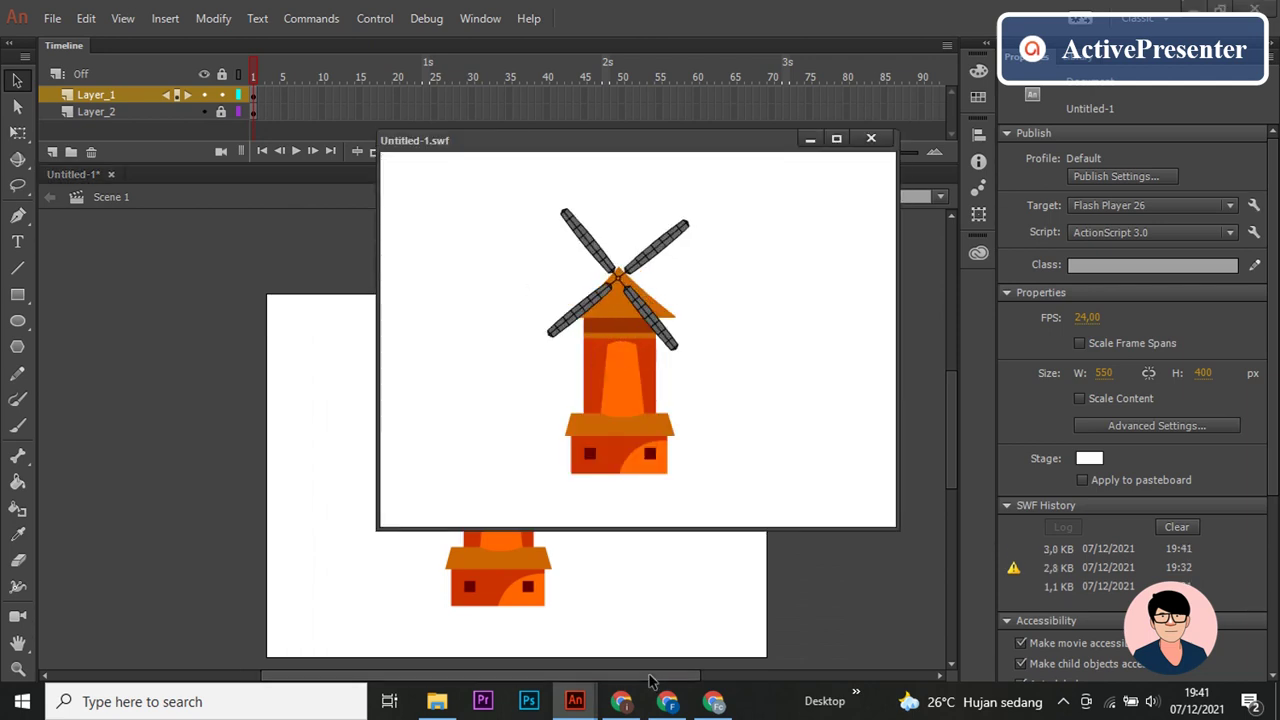
click(871, 139)
click(1081, 58)
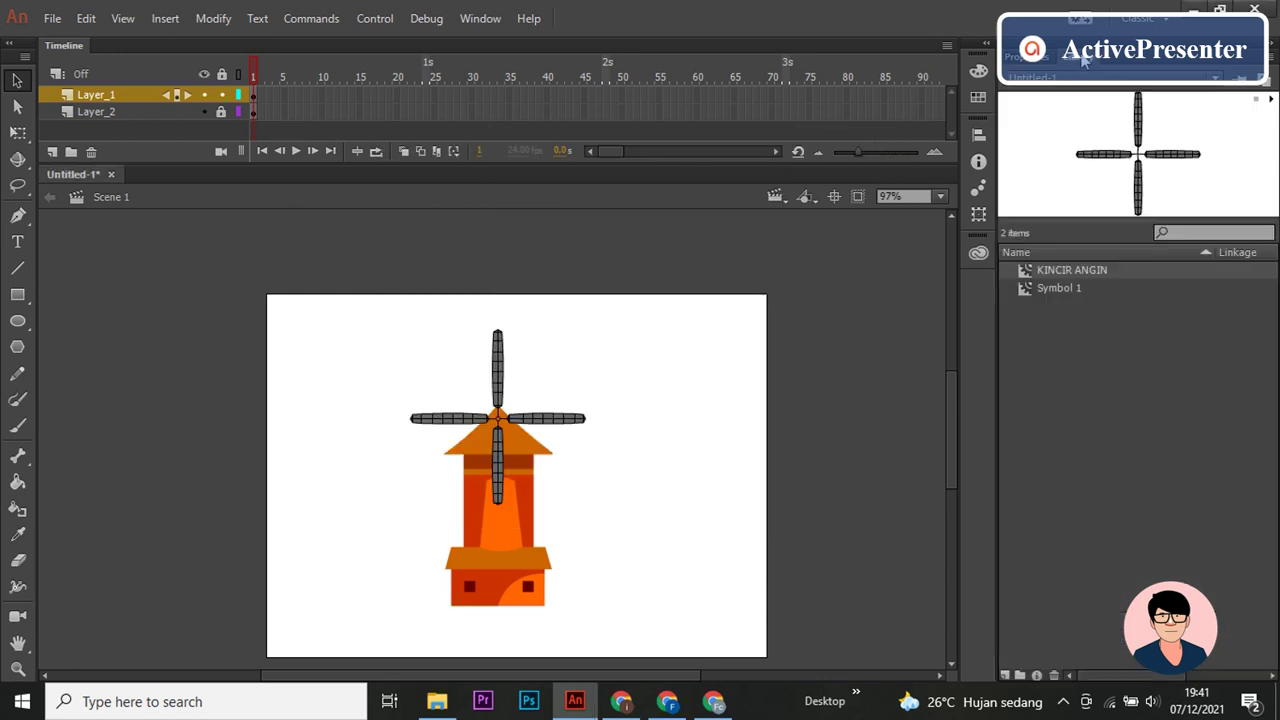
double_click(1122, 165)
click(810, 326)
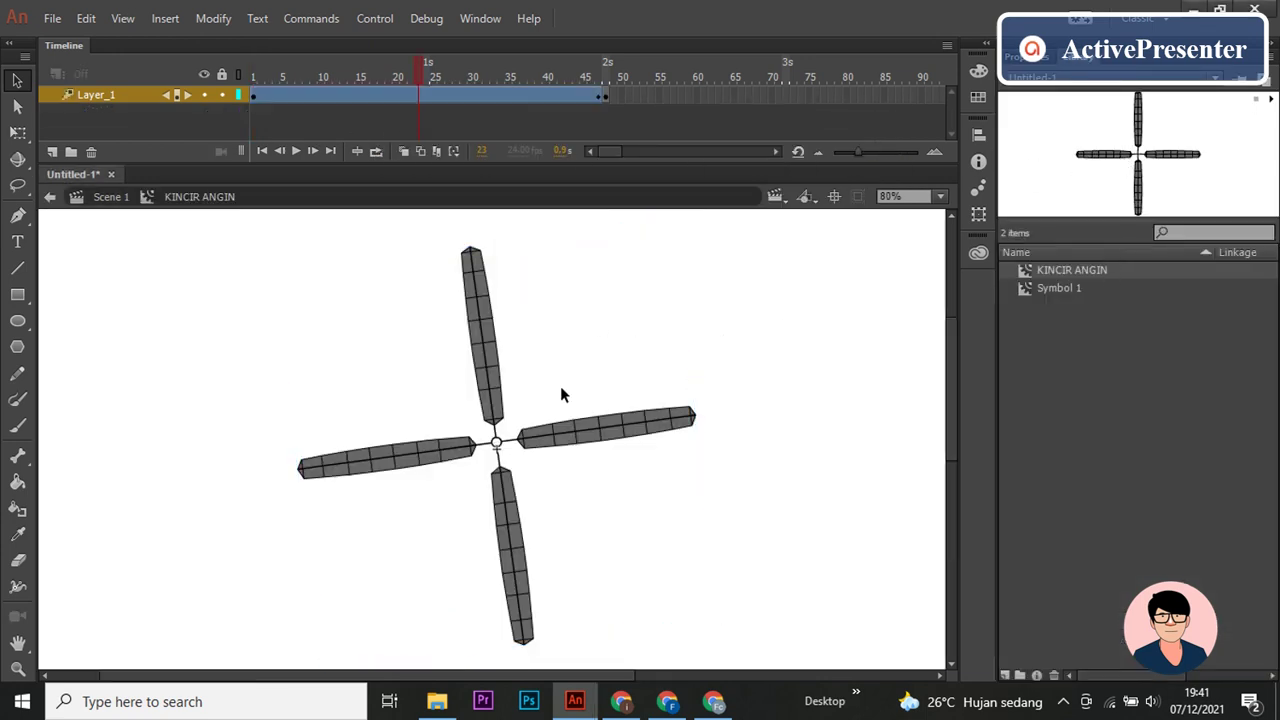
scroll(556, 378, down, 1)
click(398, 442)
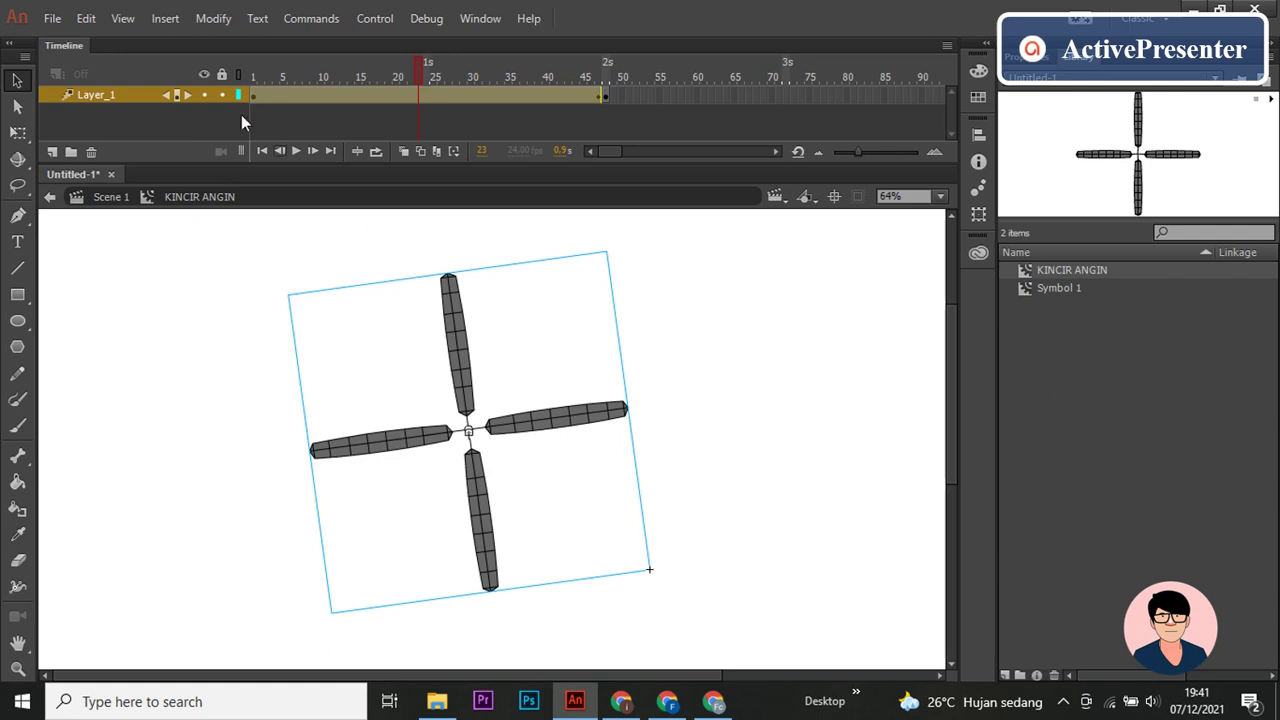
click(107, 197)
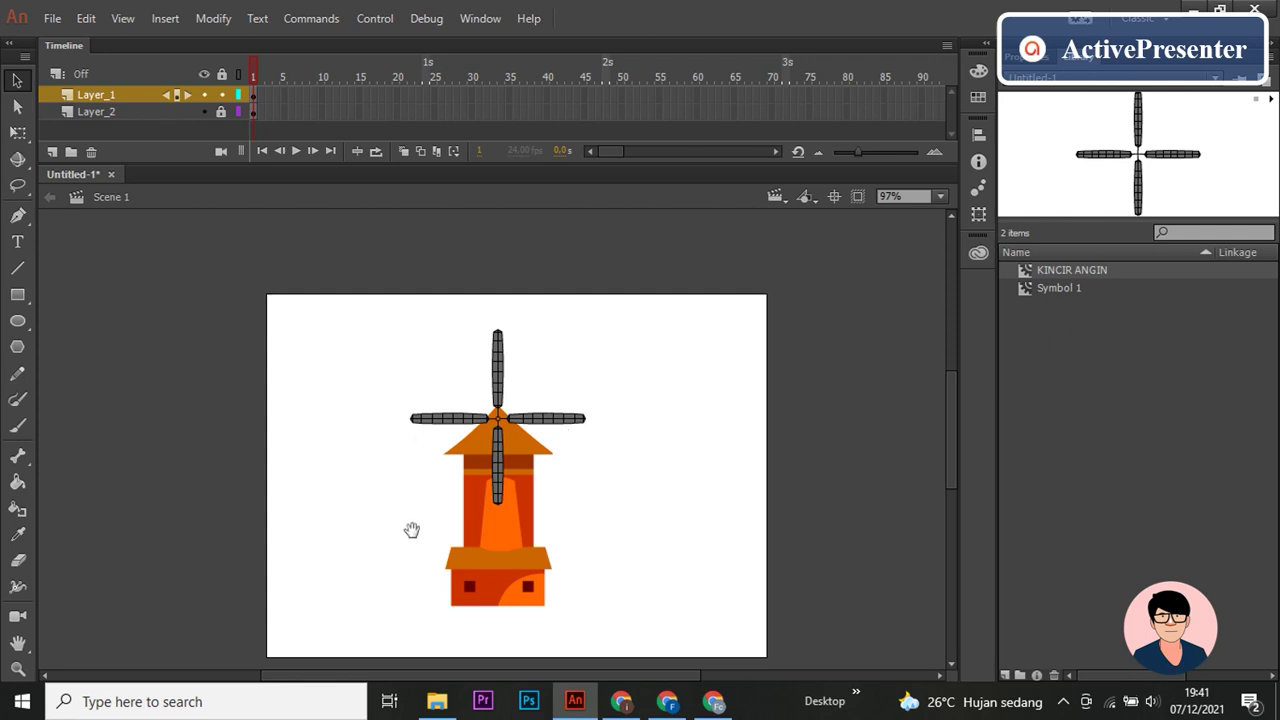
Step: Move the house and blades together down and to the left
drag(411, 531, 451, 488)
drag(417, 261, 585, 503)
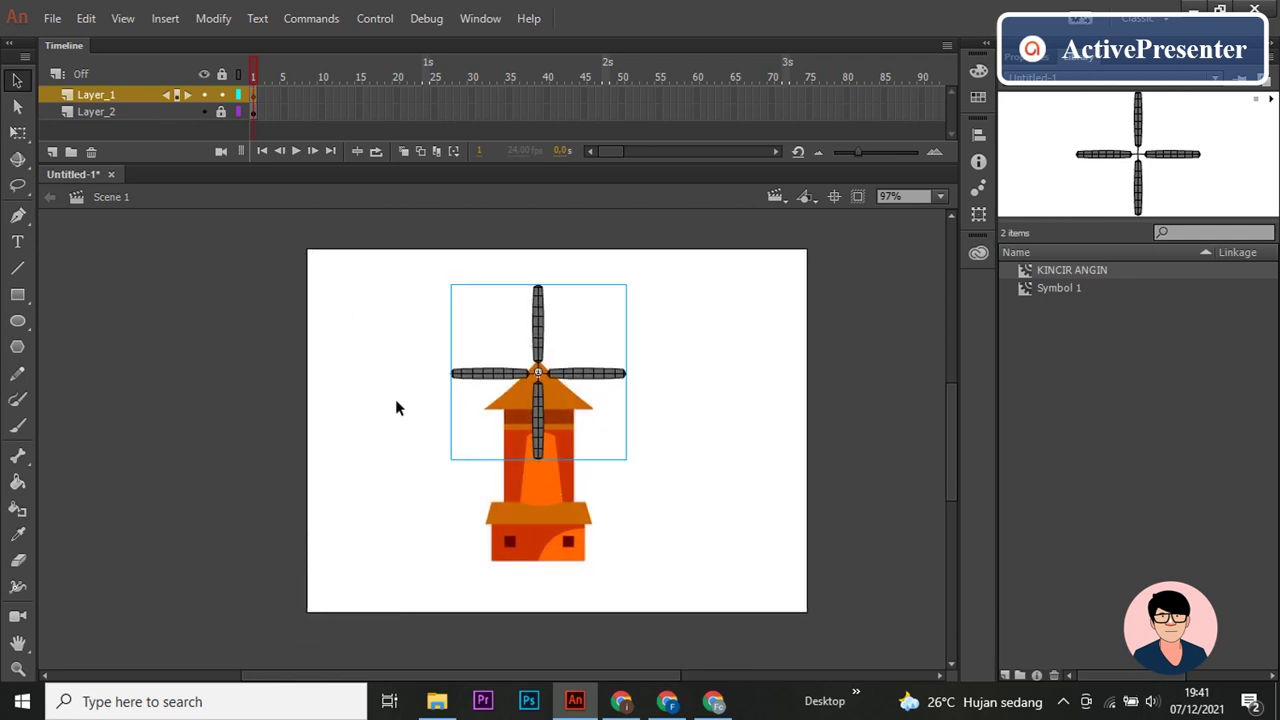
drag(345, 197, 652, 585)
mouse_move(546, 505)
mouse_down()
mouse_move(508, 527)
mouse_move(518, 538)
mouse_up()
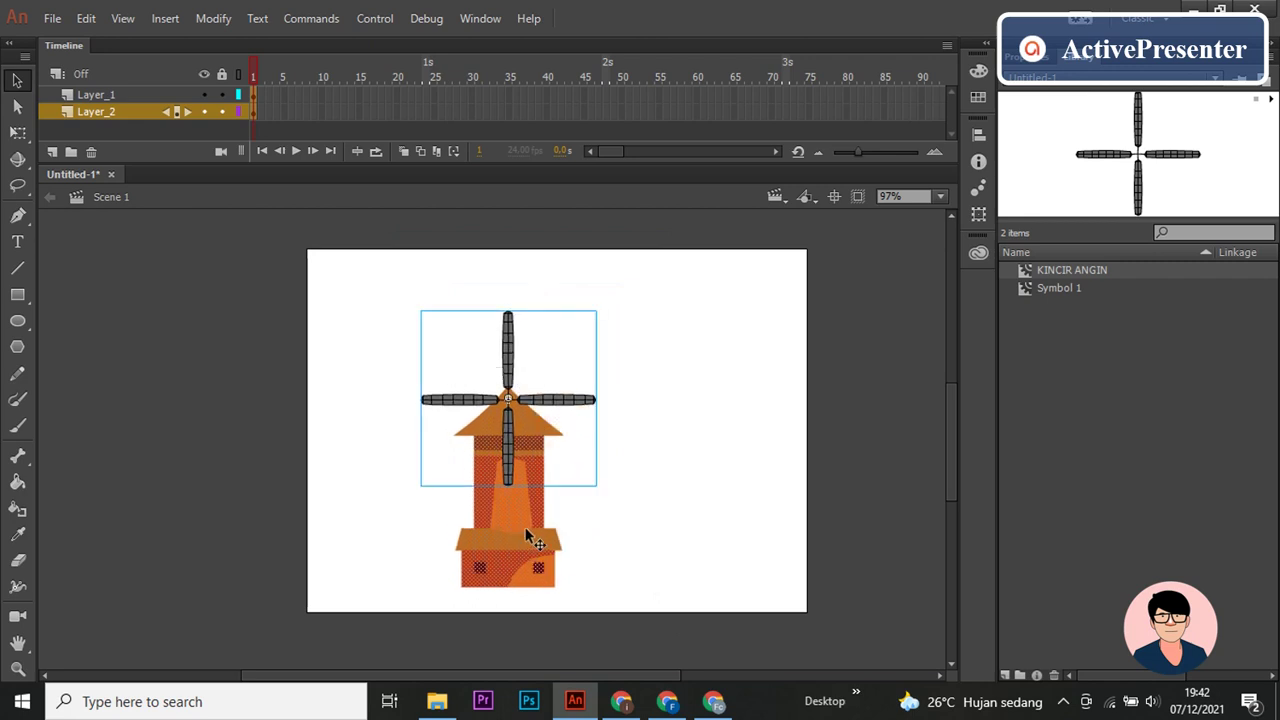
click(672, 500)
drag(424, 546, 432, 549)
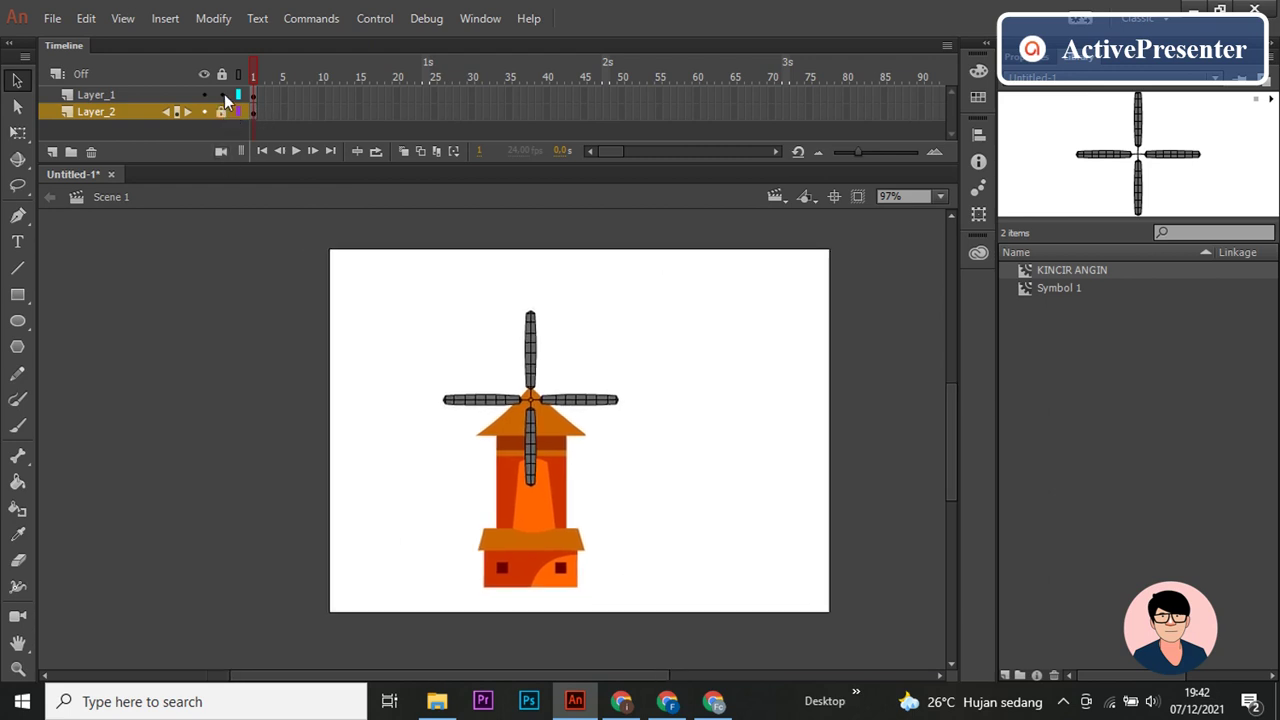
Step: Add a new Layer_3 and place it at the top of the layer stack
click(53, 152)
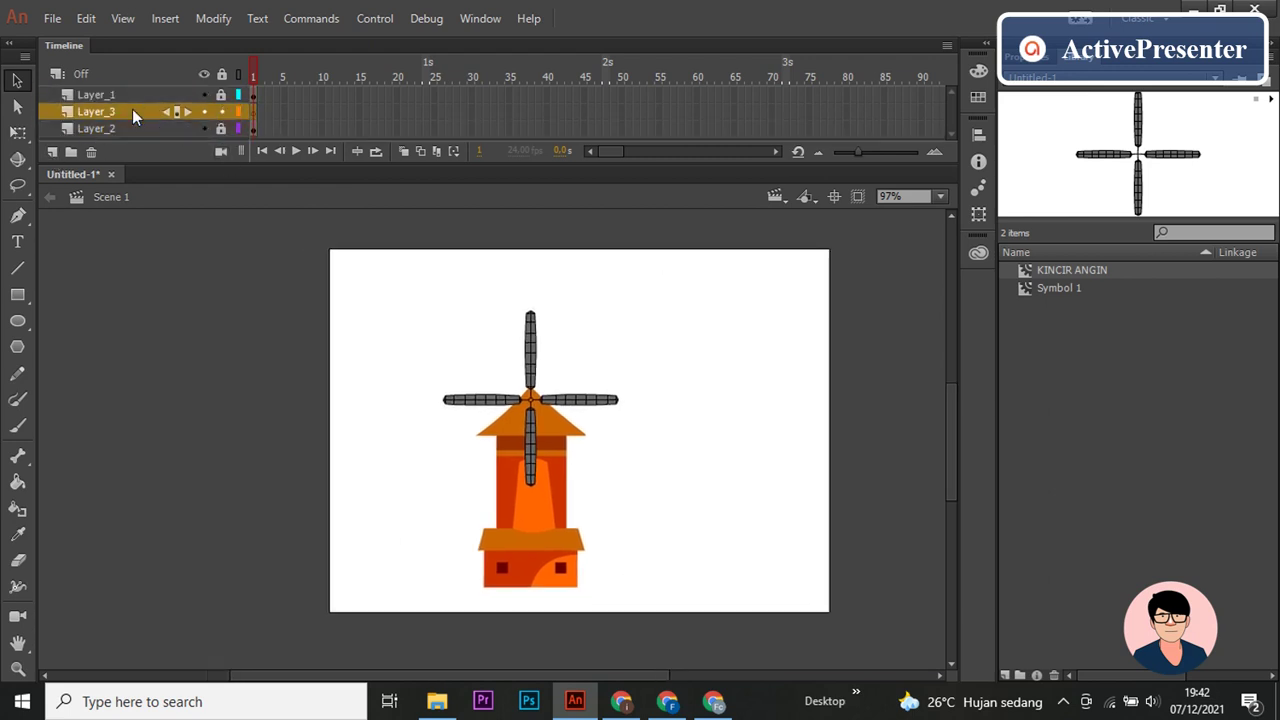
drag(147, 105, 147, 88)
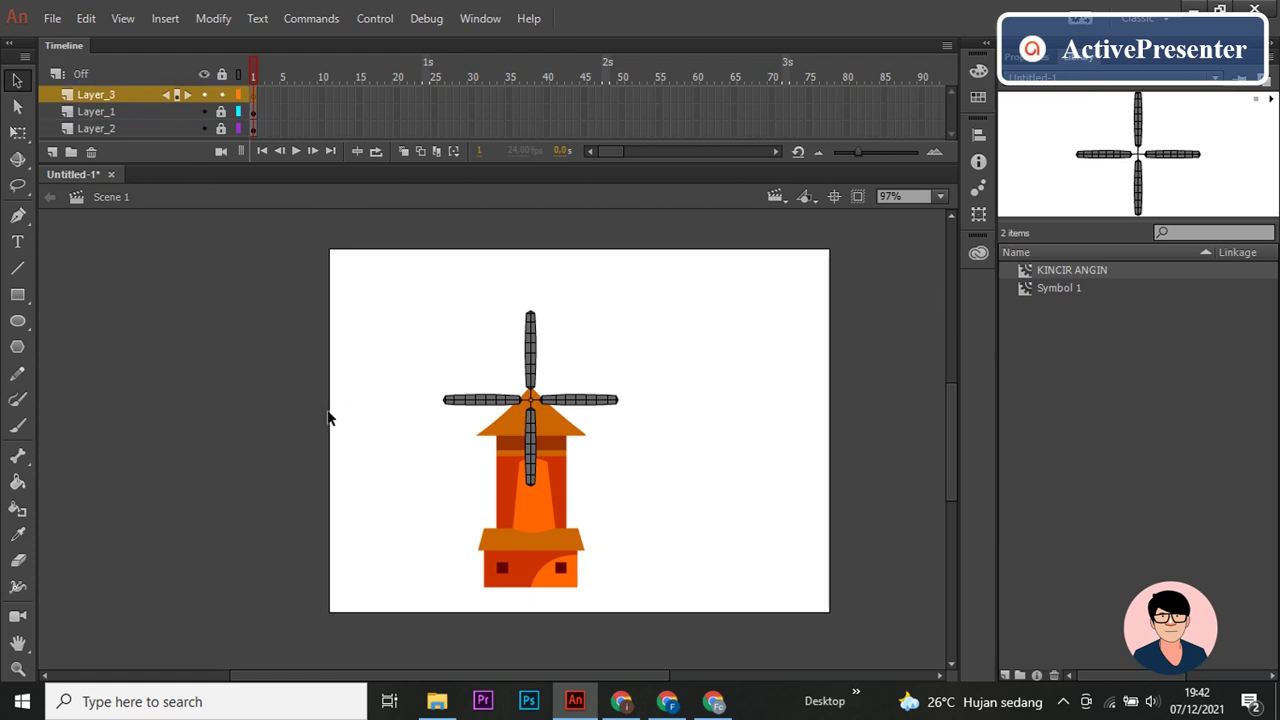
key(n)
key(r)
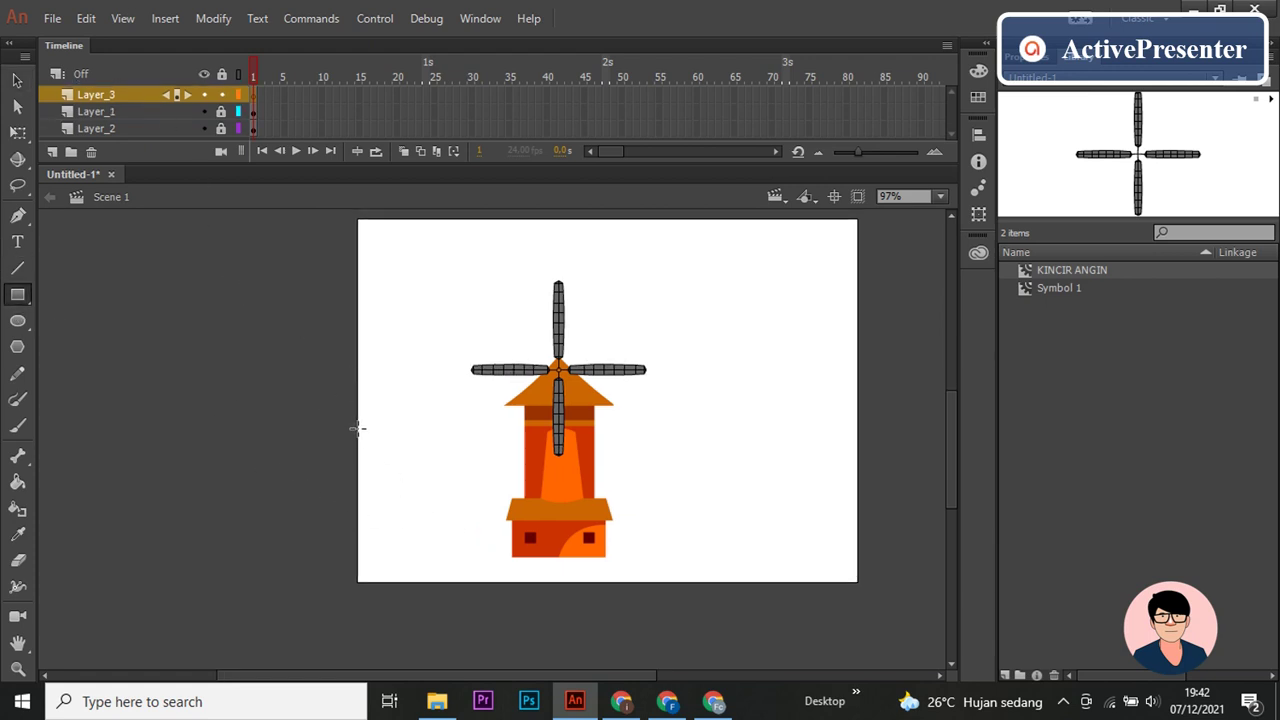
Step: Draw a wide rectangle on Layer_3 and shift it about 27 px down
drag(358, 428, 635, 543)
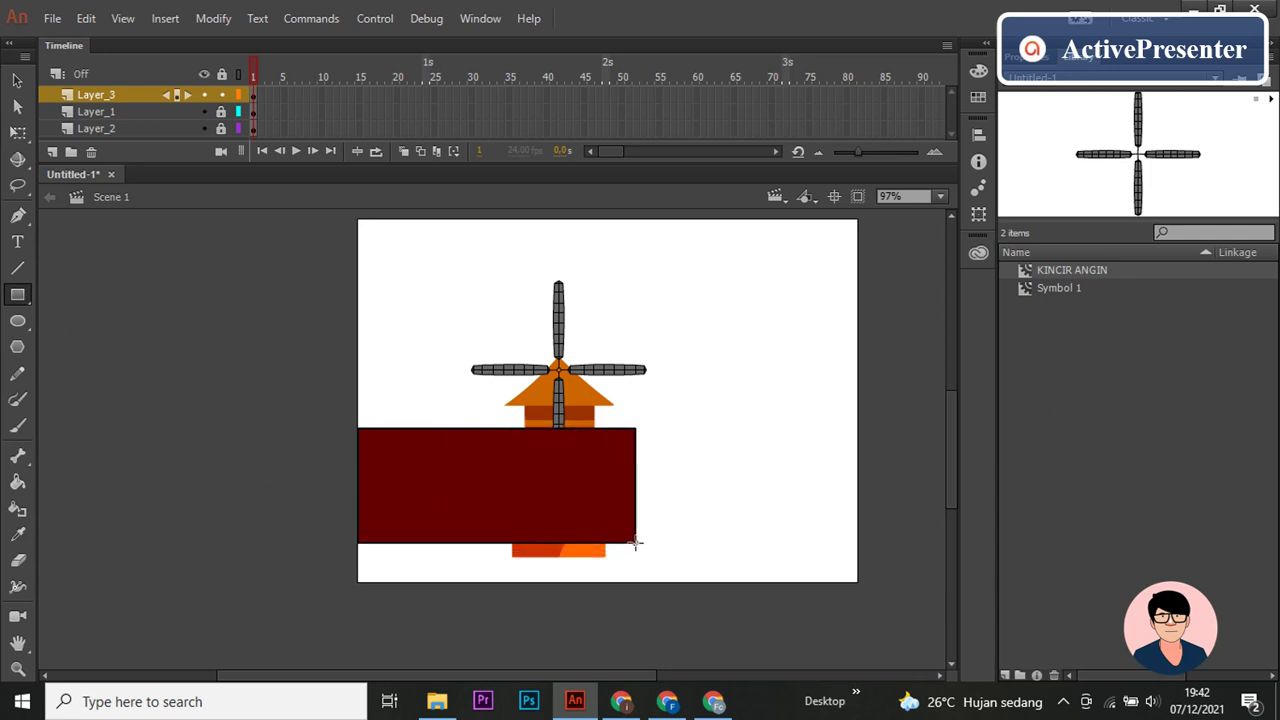
key(v)
double_click(547, 504)
drag(547, 504, 545, 531)
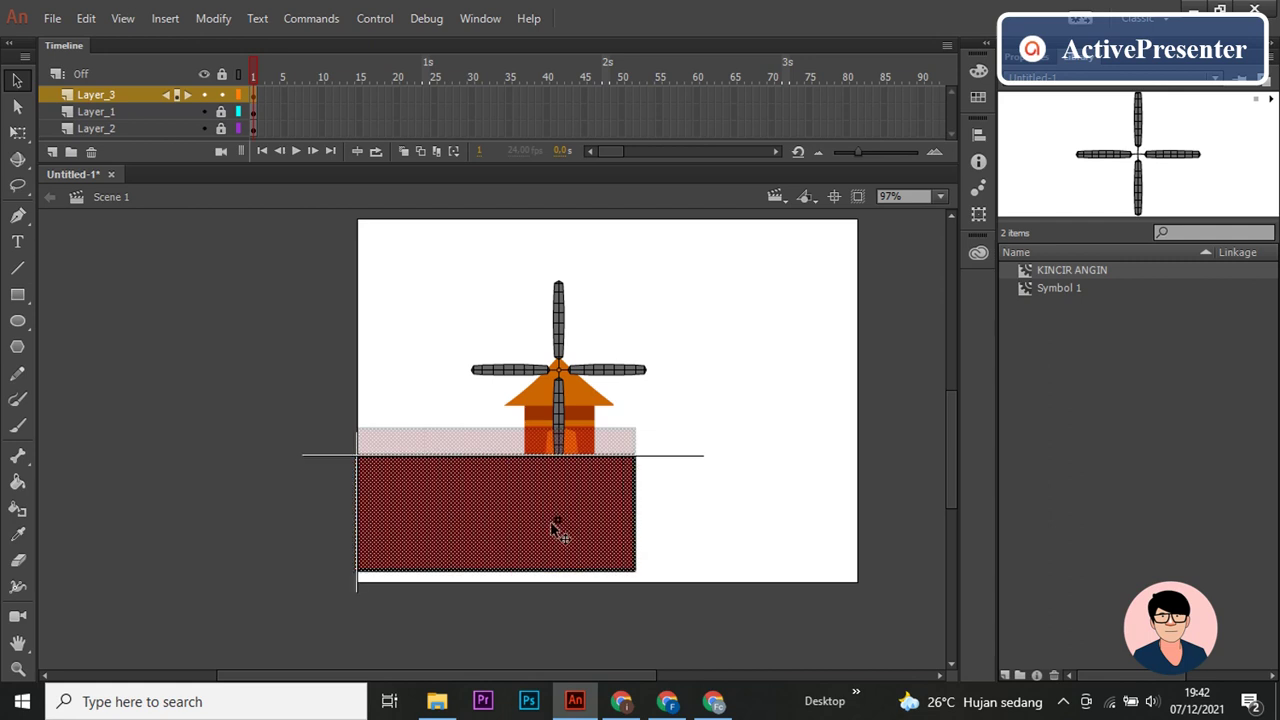
Step: Make the rectangle an outline only with no fill and stroke width 1
click(1020, 56)
click(1204, 241)
click(1150, 258)
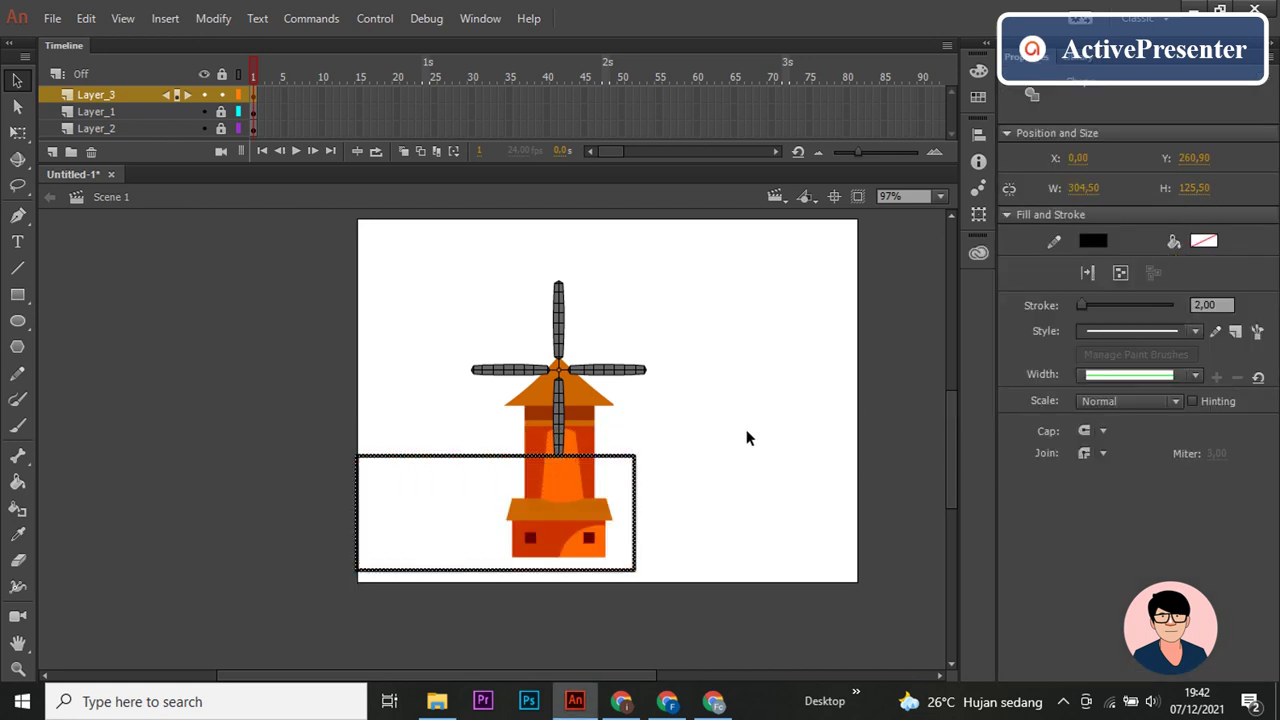
double_click(1220, 305)
text(1)
key(Return)
click(765, 426)
Step: Draw a vertical divider and a horizontal line across the rectangle
key(n)
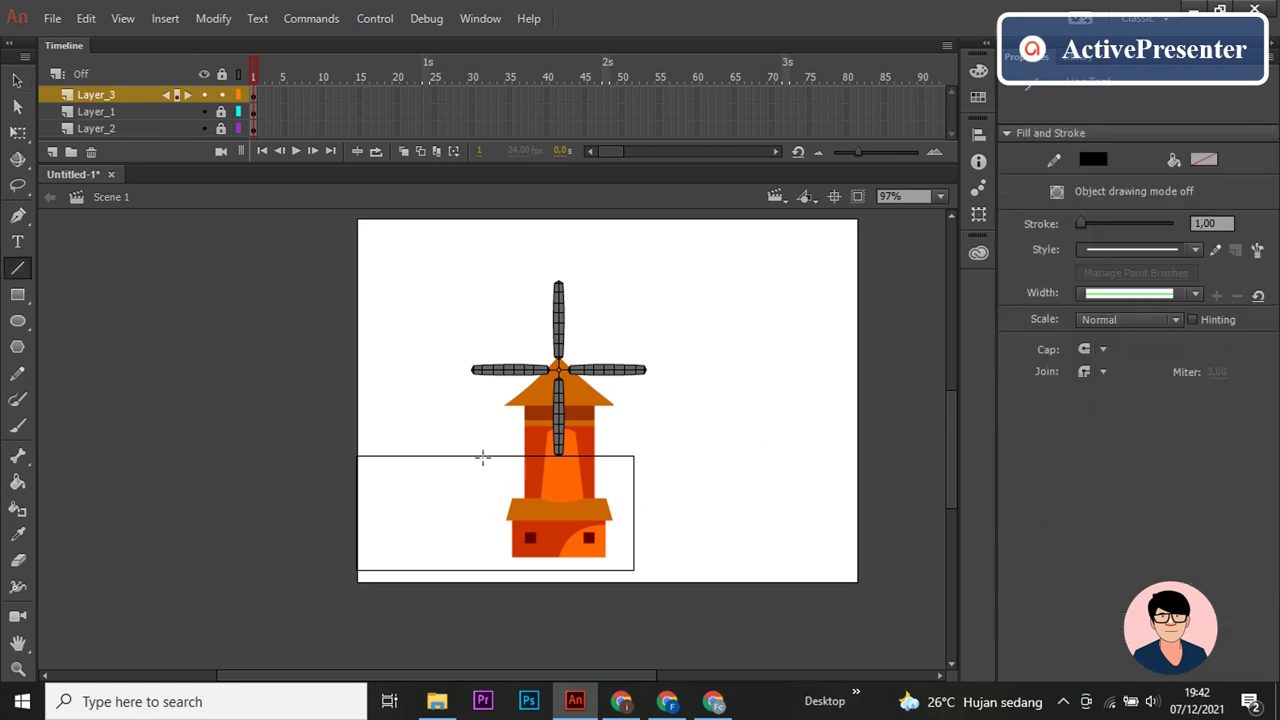
drag(482, 456, 481, 650)
key(ctrl+z)
drag(490, 520, 494, 634)
drag(361, 503, 704, 508)
Step: Draw the left and right roof slopes to a peak plus a second parallel roof line
drag(495, 456, 358, 500)
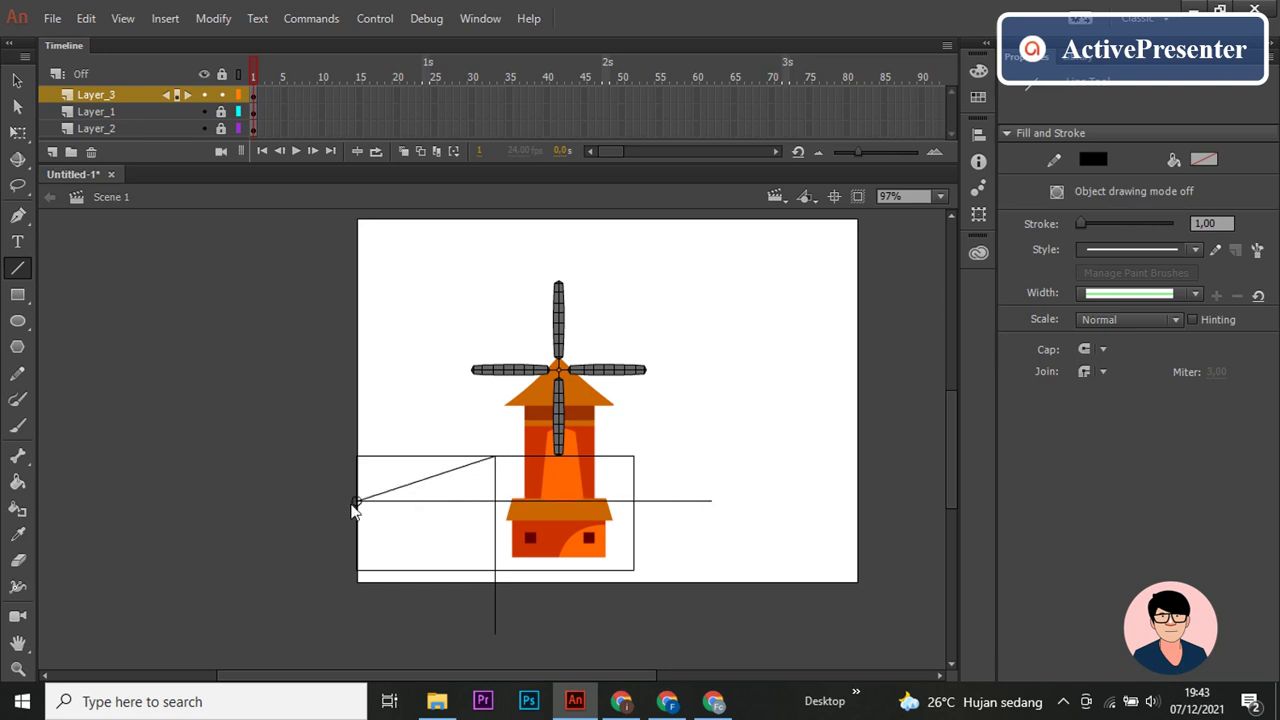
drag(495, 456, 634, 500)
key(ctrl+equal)
mouse_move(218, 497)
mouse_down()
mouse_move(518, 397)
mouse_move(862, 544)
mouse_up()
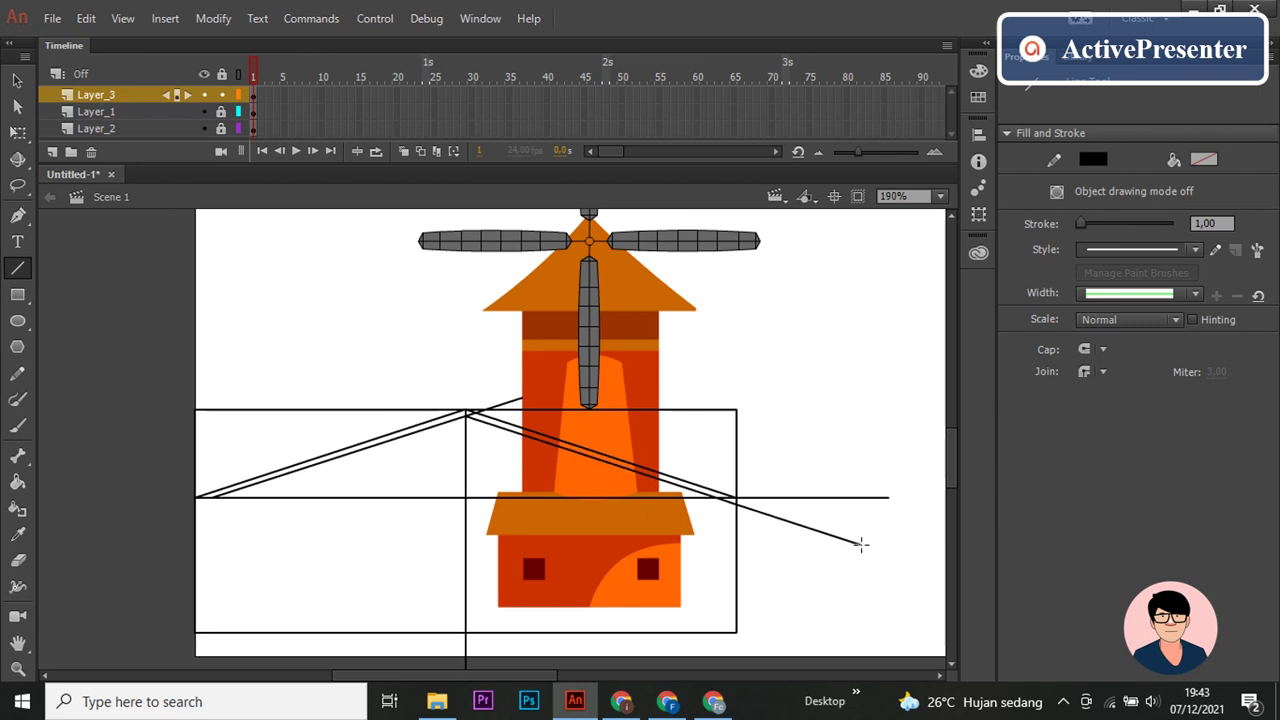
Step: Delete the line segment overhanging past the rectangle
key(v)
click(795, 520)
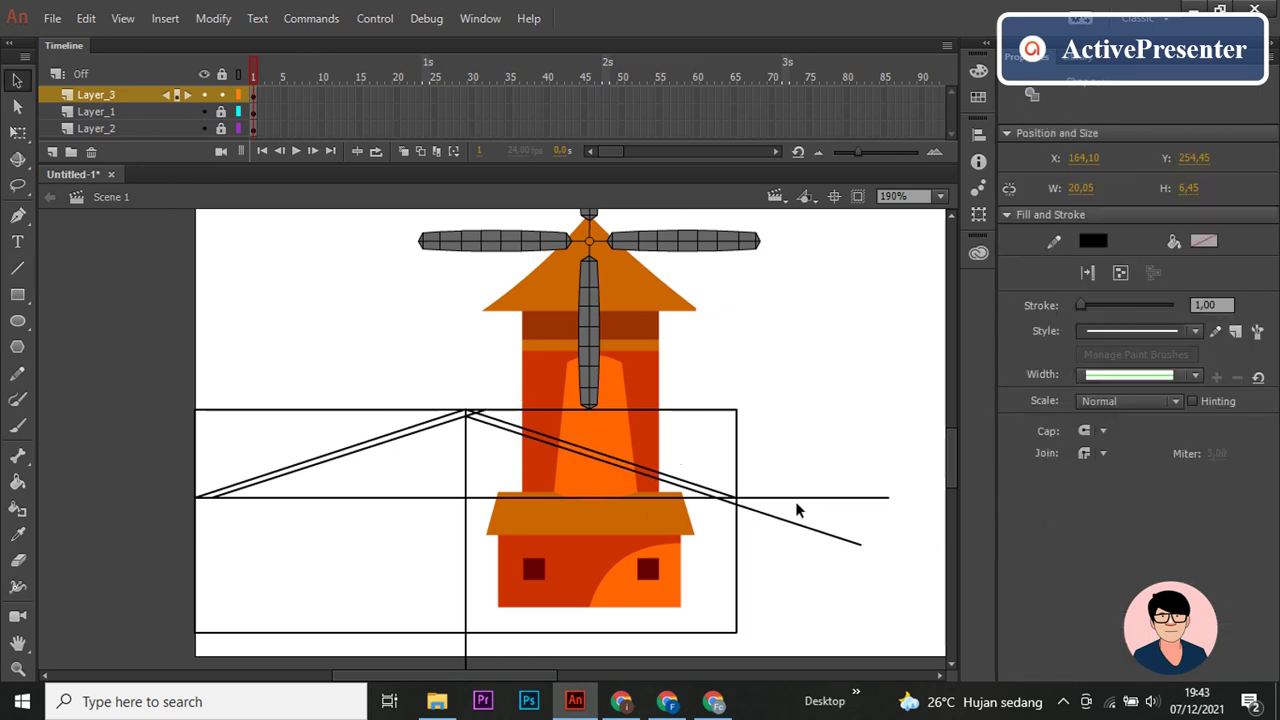
key(Delete)
click(729, 500)
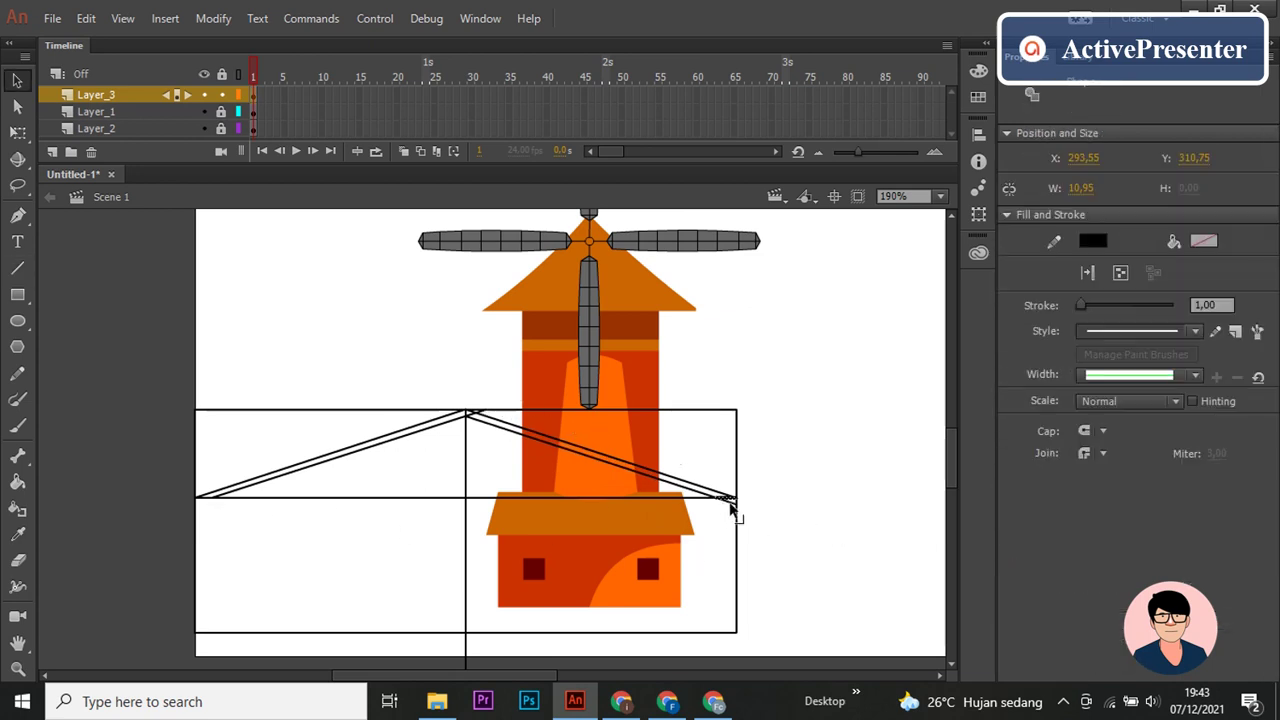
click(254, 528)
key(n)
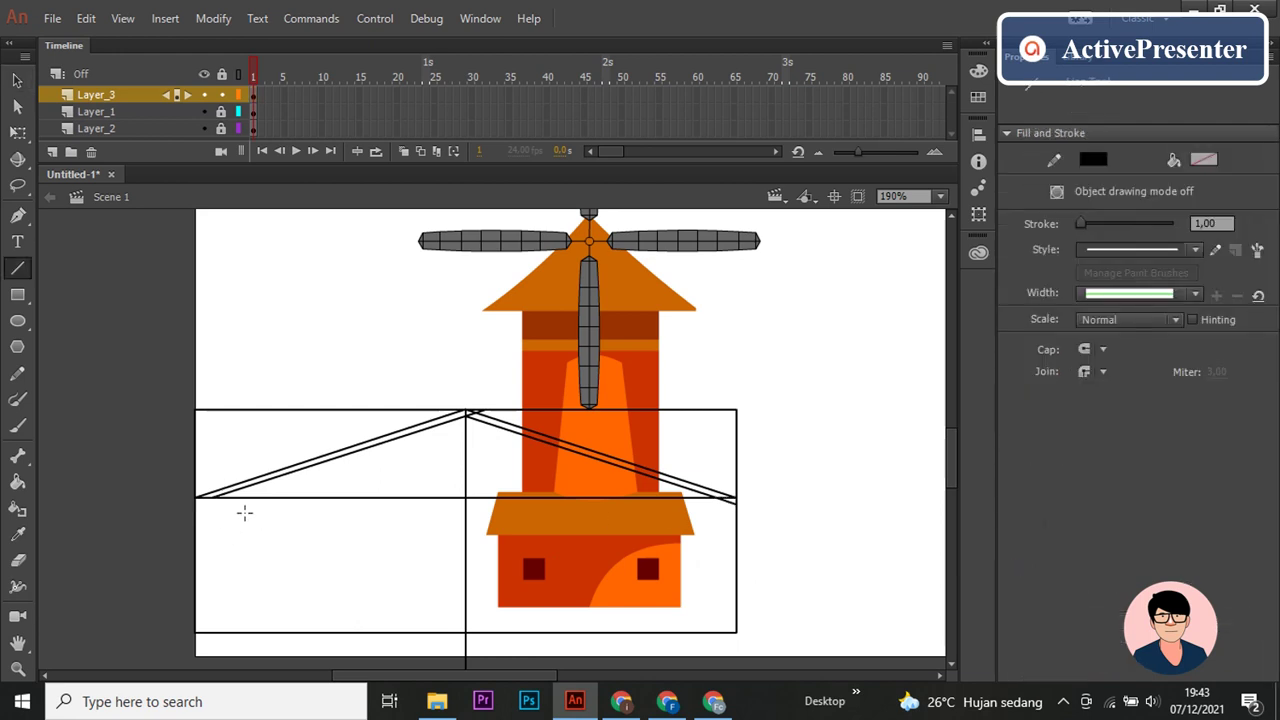
Step: Extend the lower roof line to the stage's left edge and make the upper-left roof line meet the apex
key(v)
scroll(200, 528, up, 3)
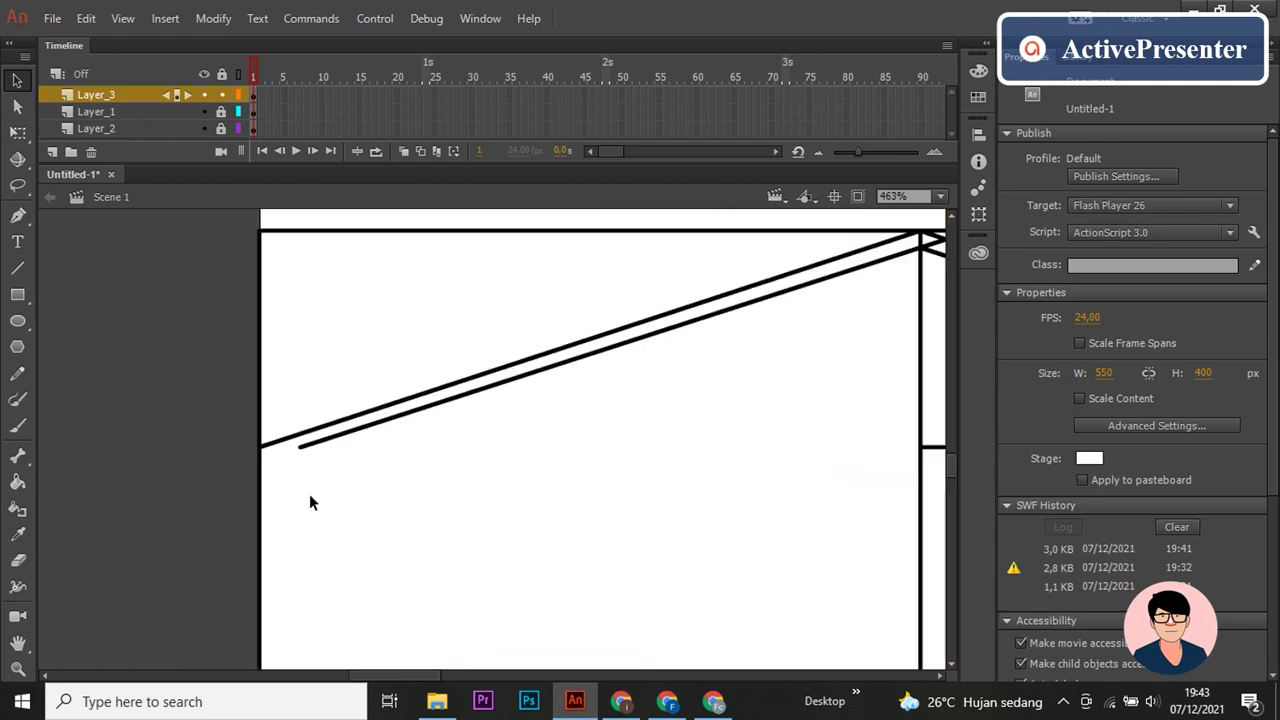
drag(293, 452, 246, 470)
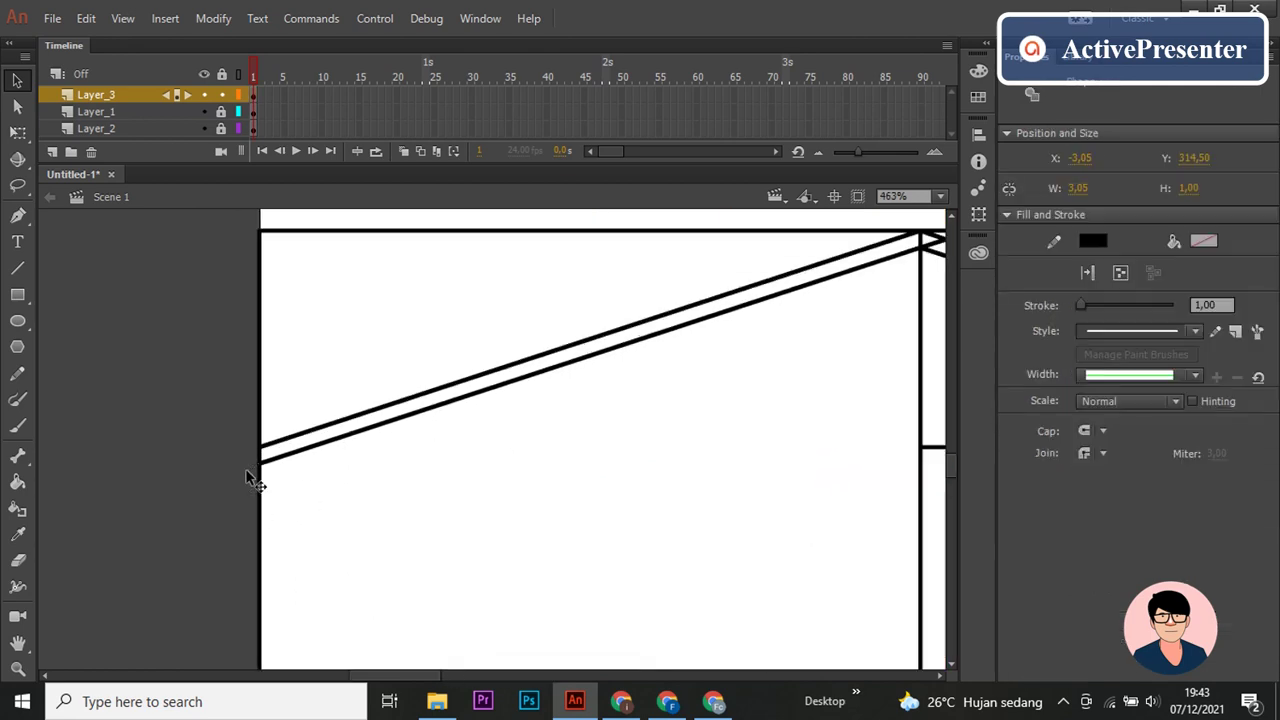
scroll(444, 498, down, 2)
drag(738, 507, 480, 489)
click(433, 347)
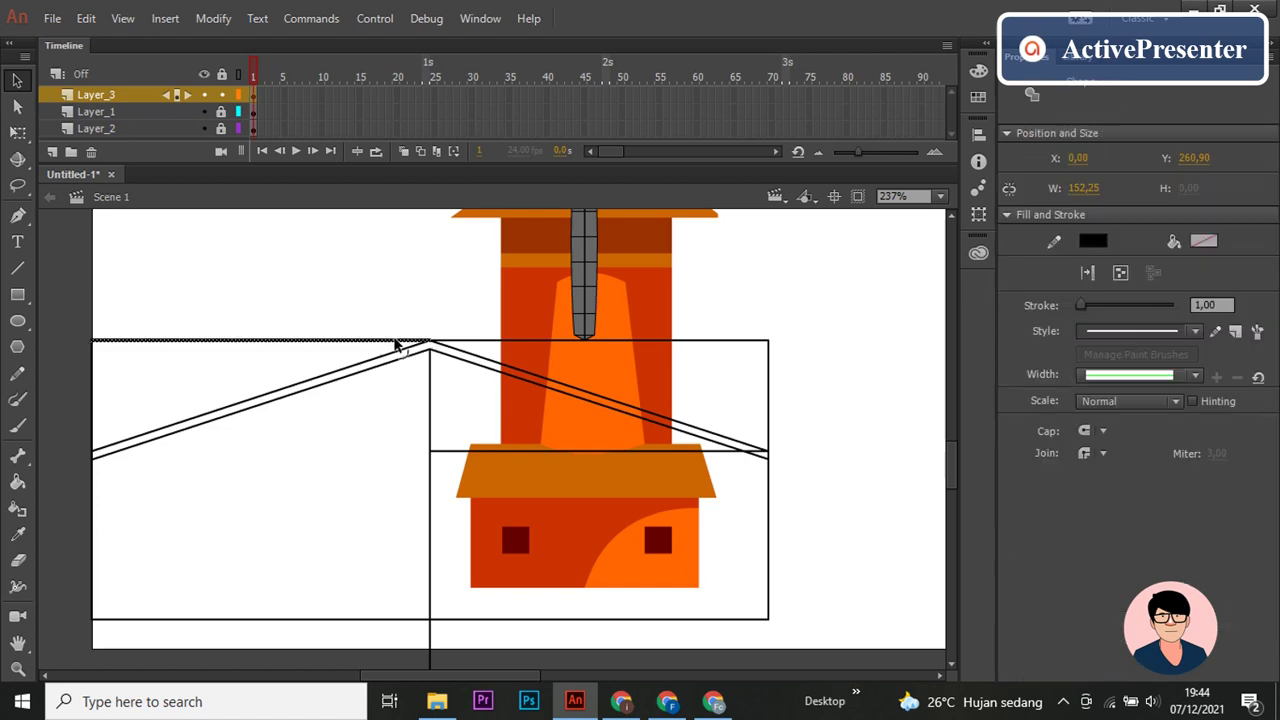
drag(397, 346, 400, 346)
Step: Delete the rectangle's top edge, upper-right vertical segment and lower-right horizontal line
click(500, 341)
key(Delete)
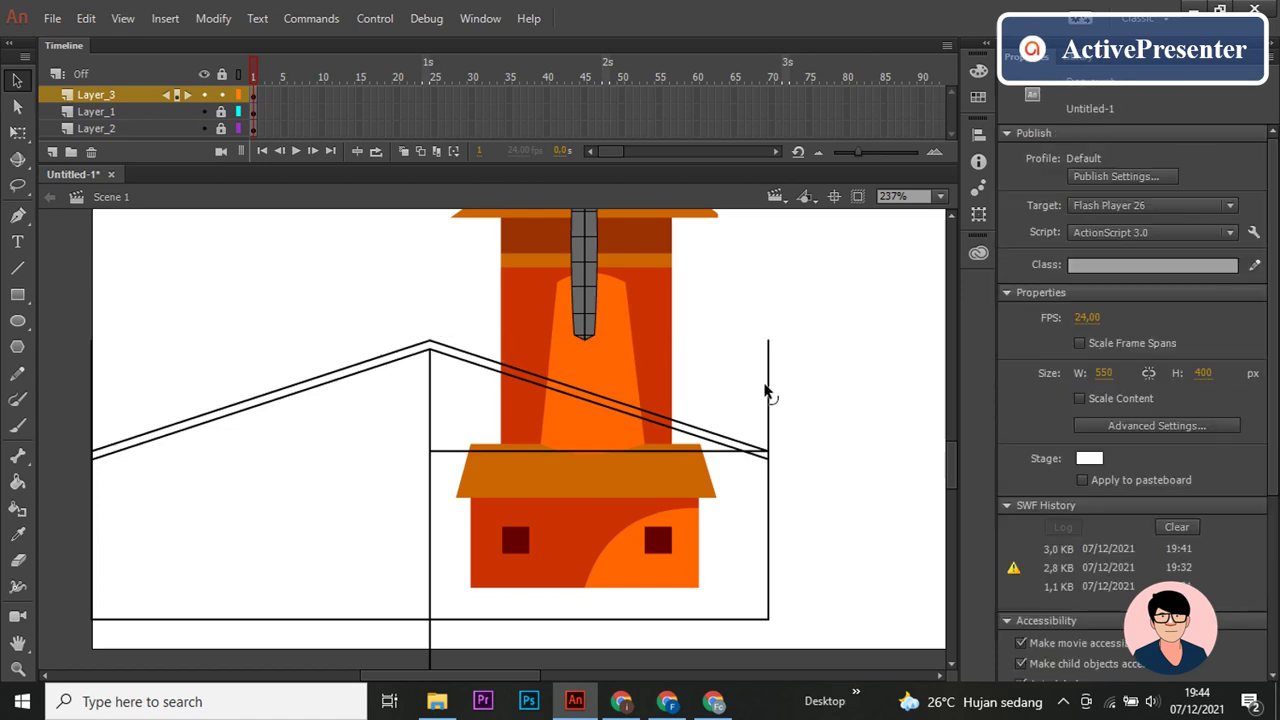
click(768, 398)
key(Delete)
click(740, 453)
key(Delete)
click(617, 461)
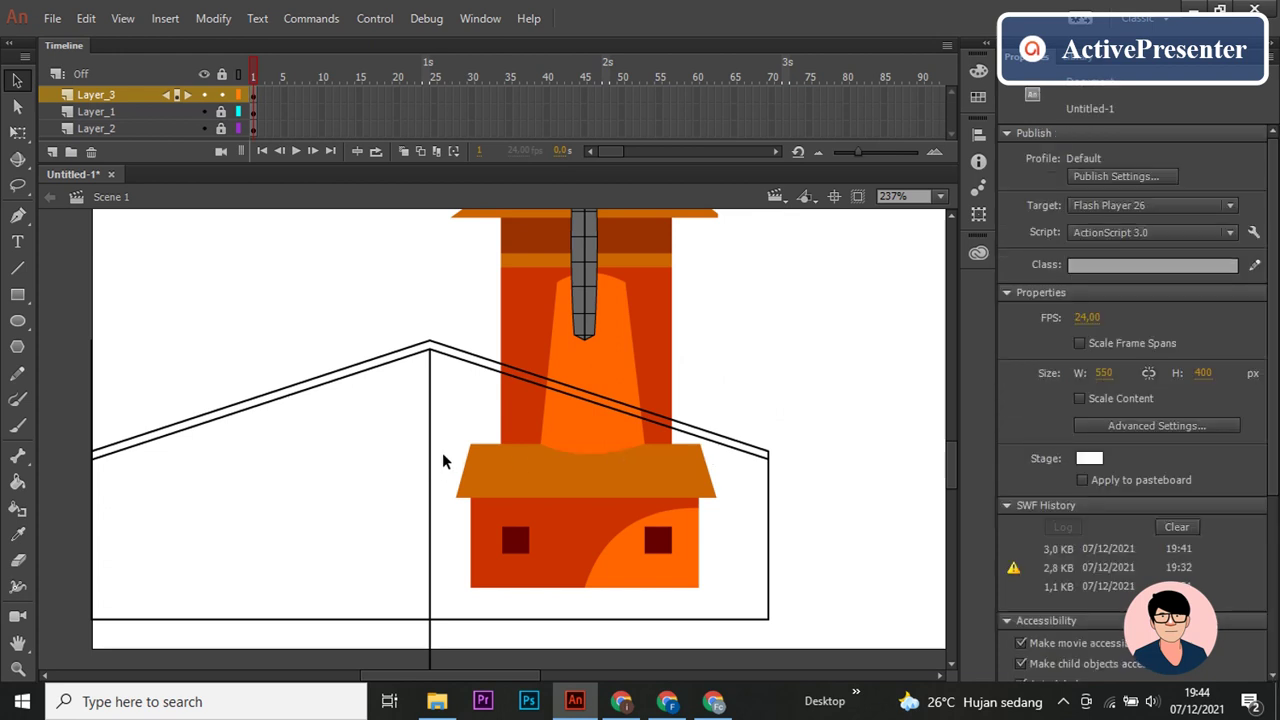
Step: Draw the small apex box and the vertical dividing wall line down from the roof peak
key(n)
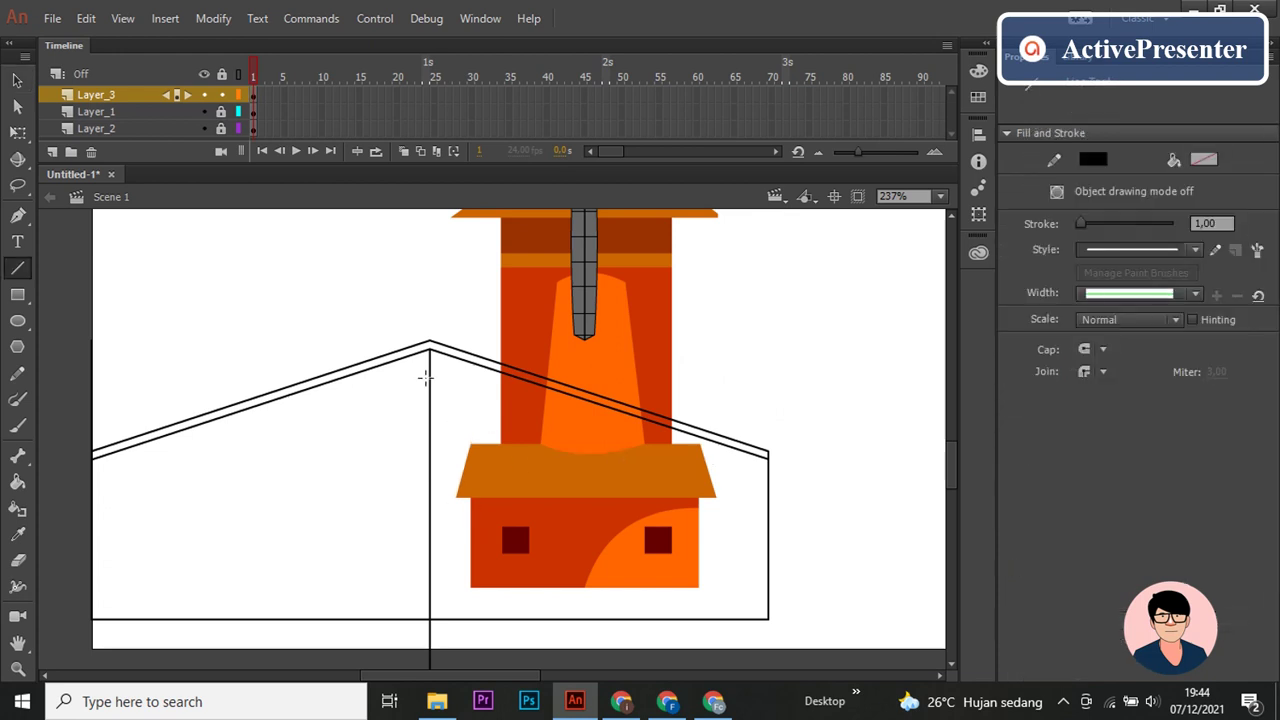
scroll(437, 357, up, 1)
scroll(440, 350, up, 1)
scroll(443, 345, up, 1)
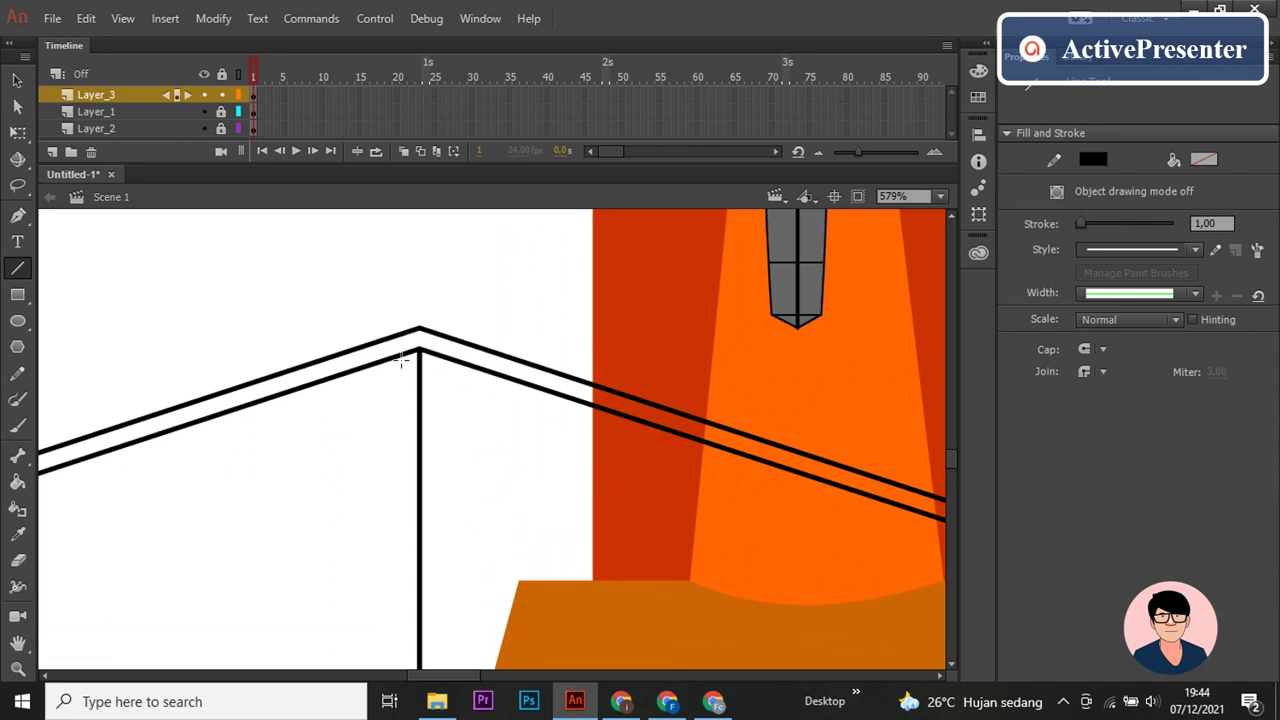
mouse_move(404, 353)
mouse_down()
mouse_move(405, 410)
mouse_move(440, 410)
mouse_up()
drag(433, 351, 433, 457)
Step: Trim the overshooting line stubs around the apex box and the divider's lower stub
key(v)
click(438, 411)
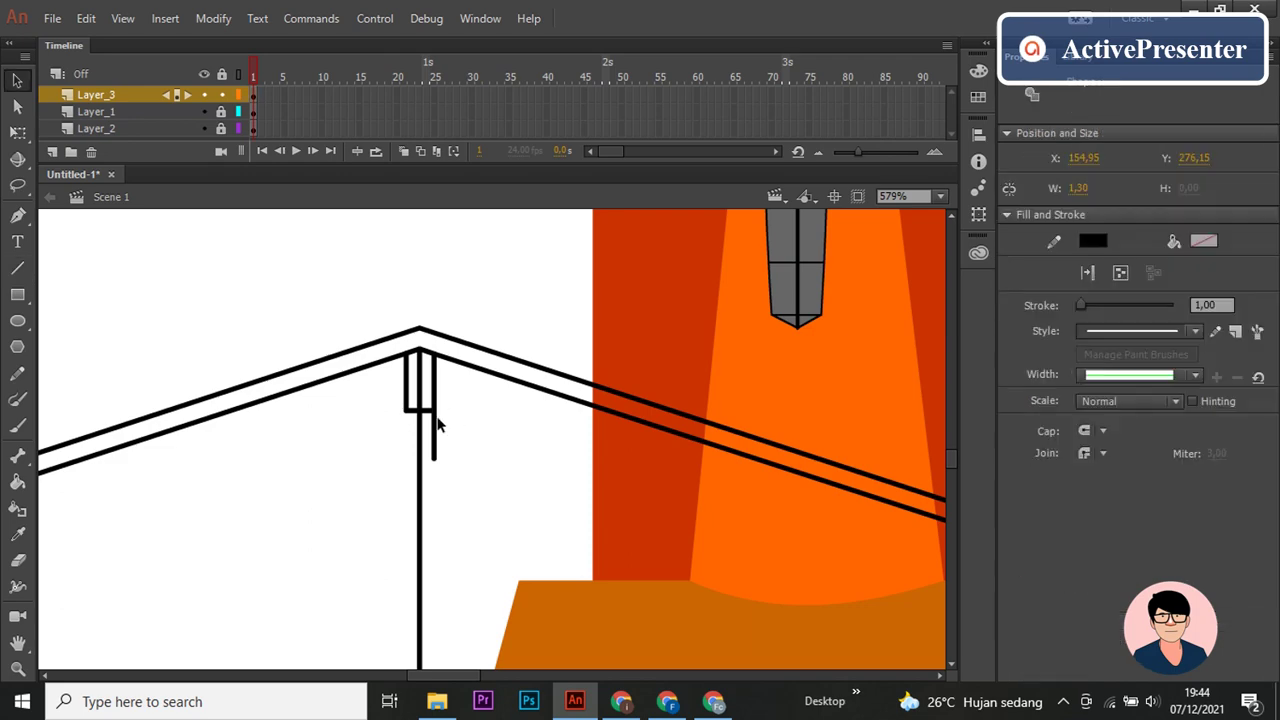
key(Delete)
click(433, 440)
key(Delete)
scroll(422, 420, down, 5)
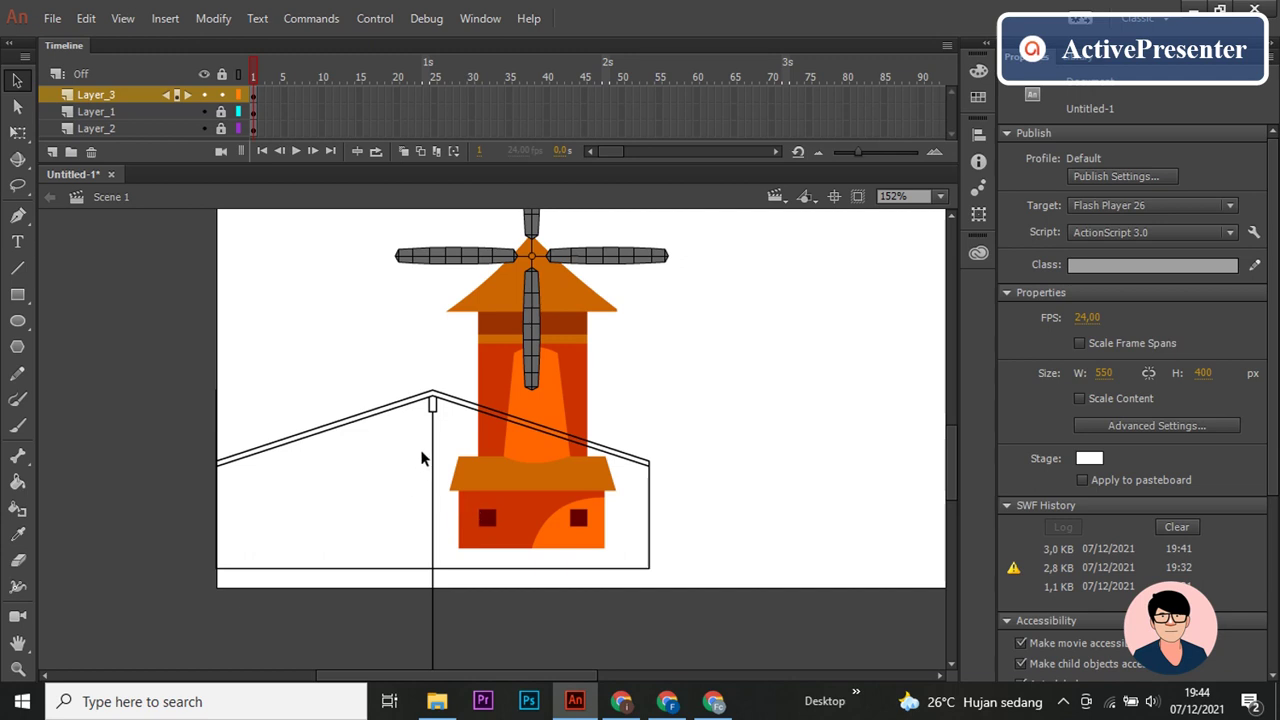
scroll(641, 528, up, 2)
scroll(716, 478, down, 1)
click(516, 636)
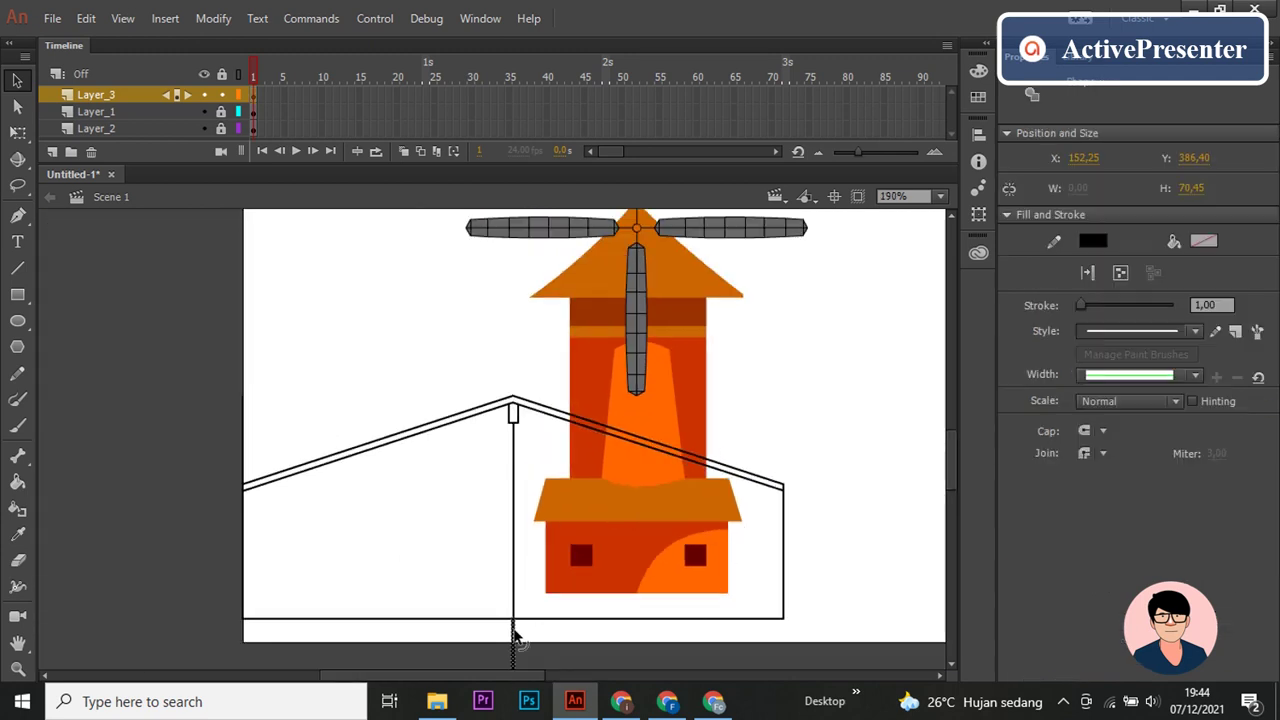
click(337, 348)
key(r)
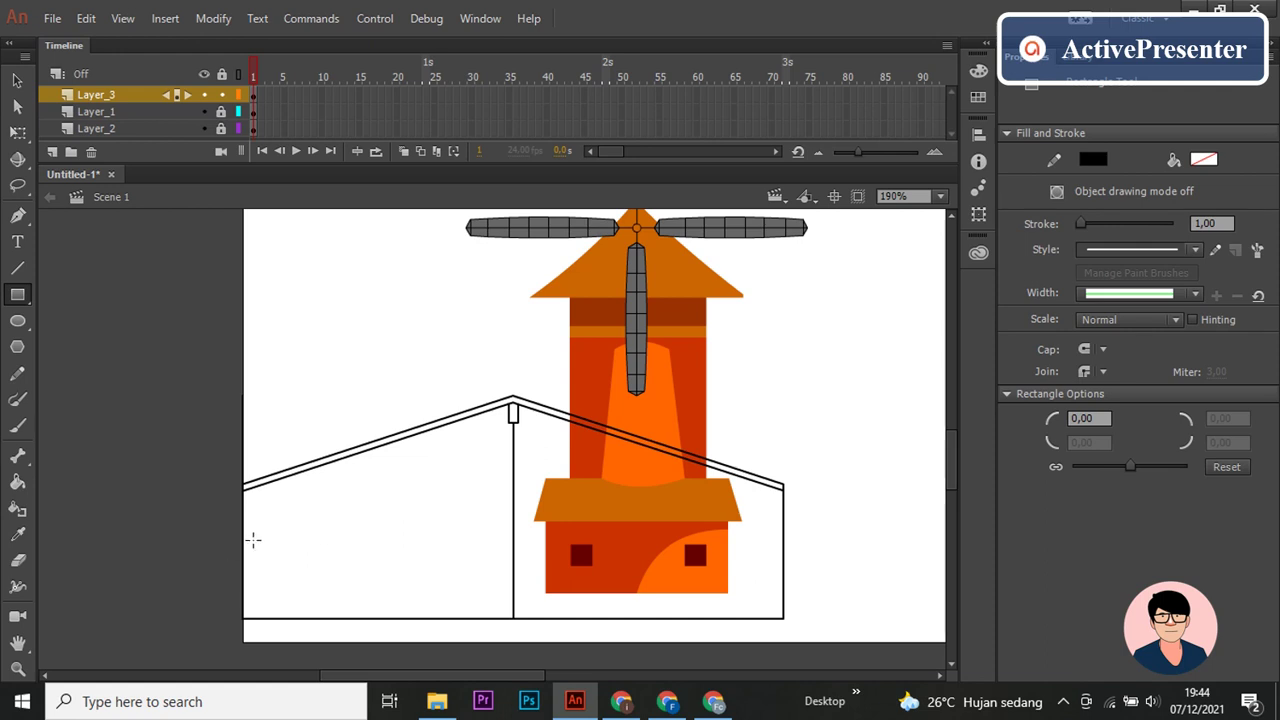
Step: Draw the outer window rectangle at the lower left of the house
drag(256, 538, 299, 600)
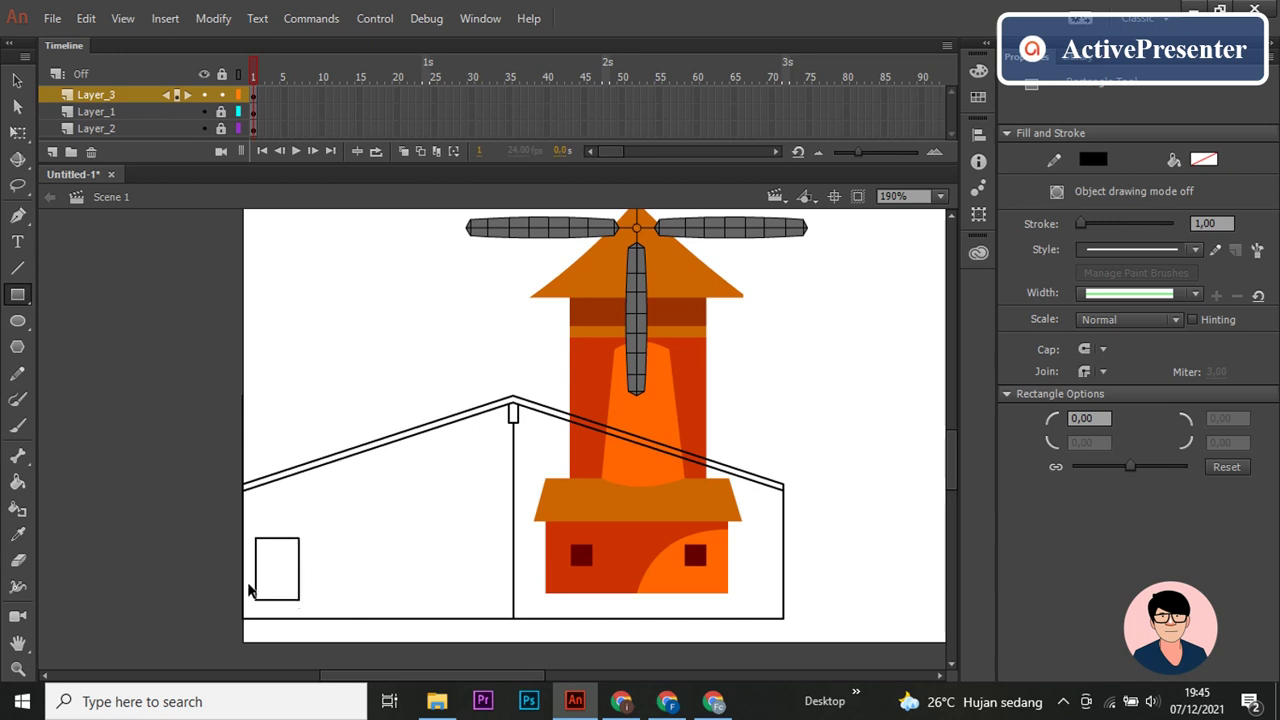
scroll(250, 590, up, 1)
key(ctrl+z)
drag(268, 527, 322, 603)
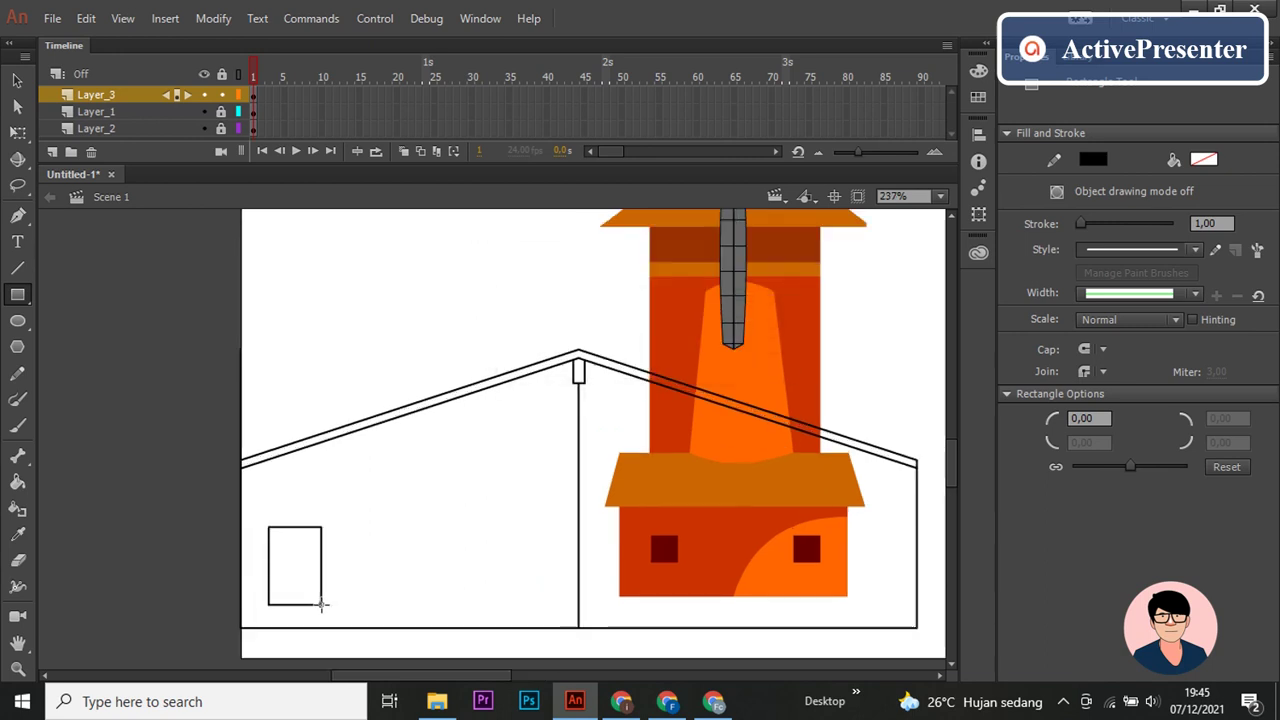
drag(322, 604, 331, 608)
scroll(325, 604, up, 2)
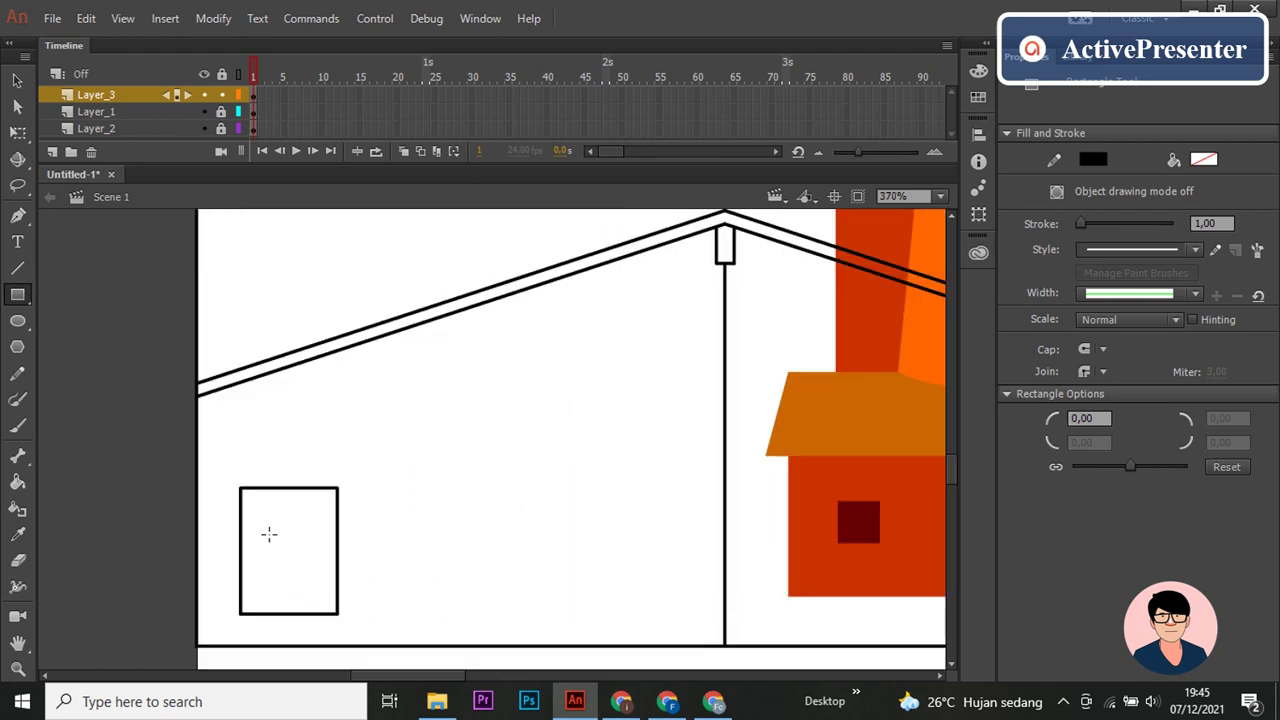
drag(248, 495, 277, 557)
key(ctrl+z)
Step: Paste a copy of the window, shrink it inside the original, and nudge it right for a double frame
key(v)
drag(218, 460, 357, 631)
key(ctrl+c)
key(ctrl+v)
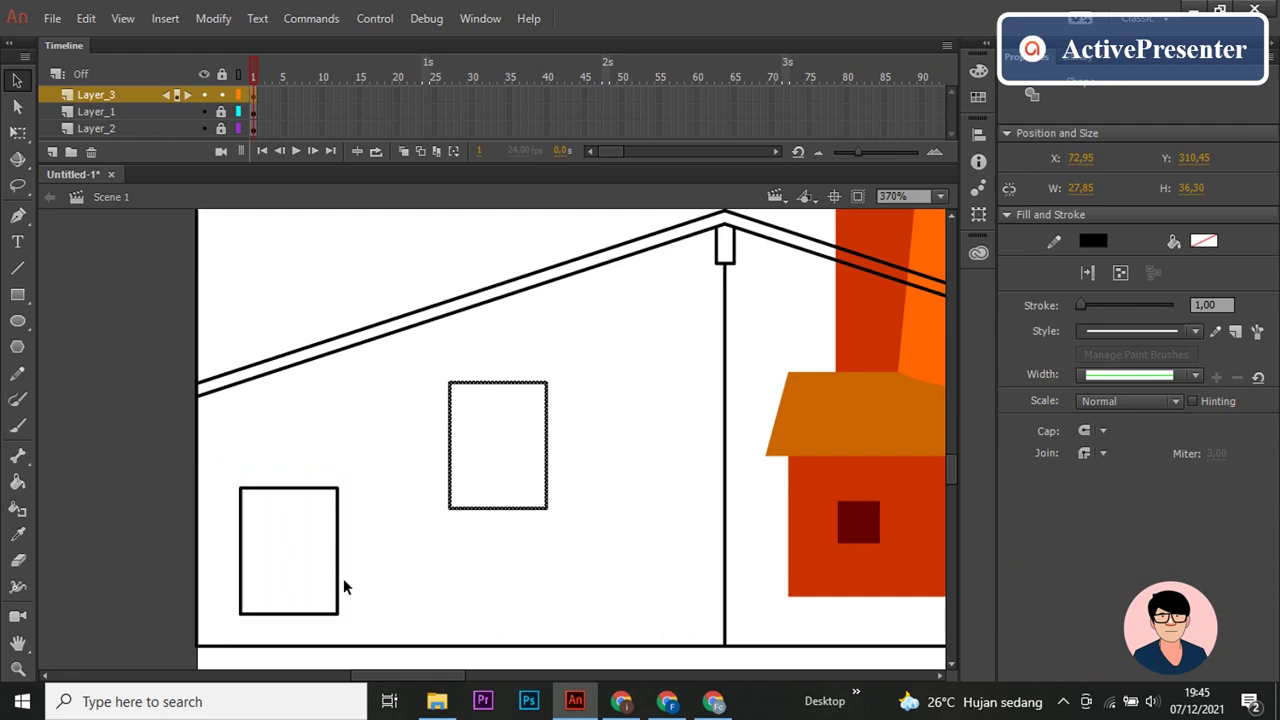
key(q)
mouse_move(542, 508)
mouse_down()
mouse_move(355, 520)
mouse_move(328, 578)
mouse_up()
key(v)
click(414, 409)
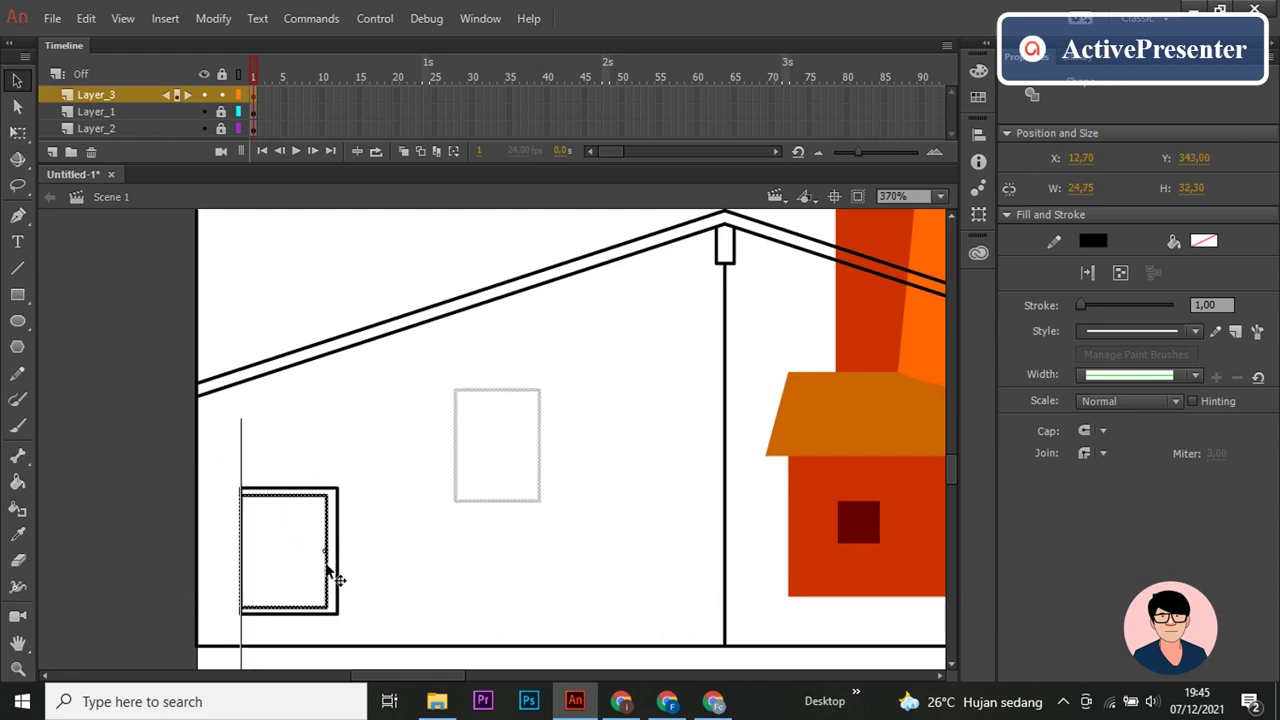
scroll(330, 575, up, 2)
key(Right)
key(Right)
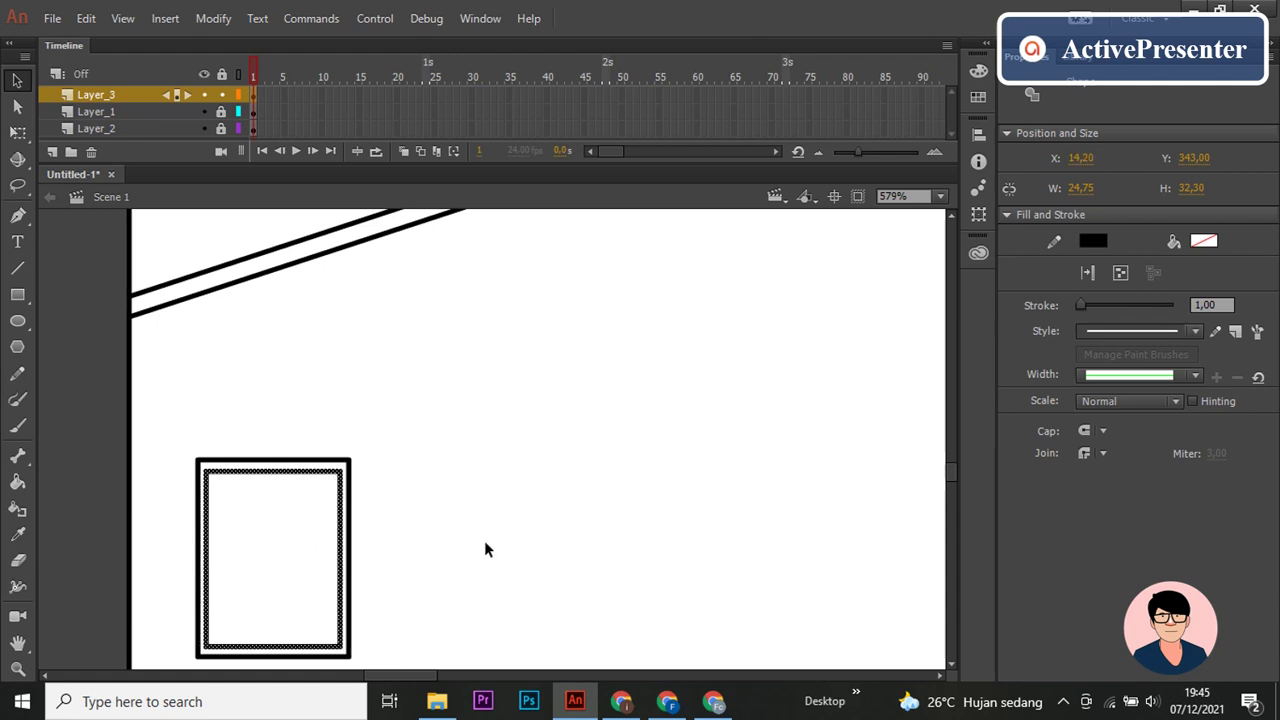
Step: Duplicate the double-framed window to its right, giving two windows on the left side
scroll(440, 532, down, 3)
click(451, 471)
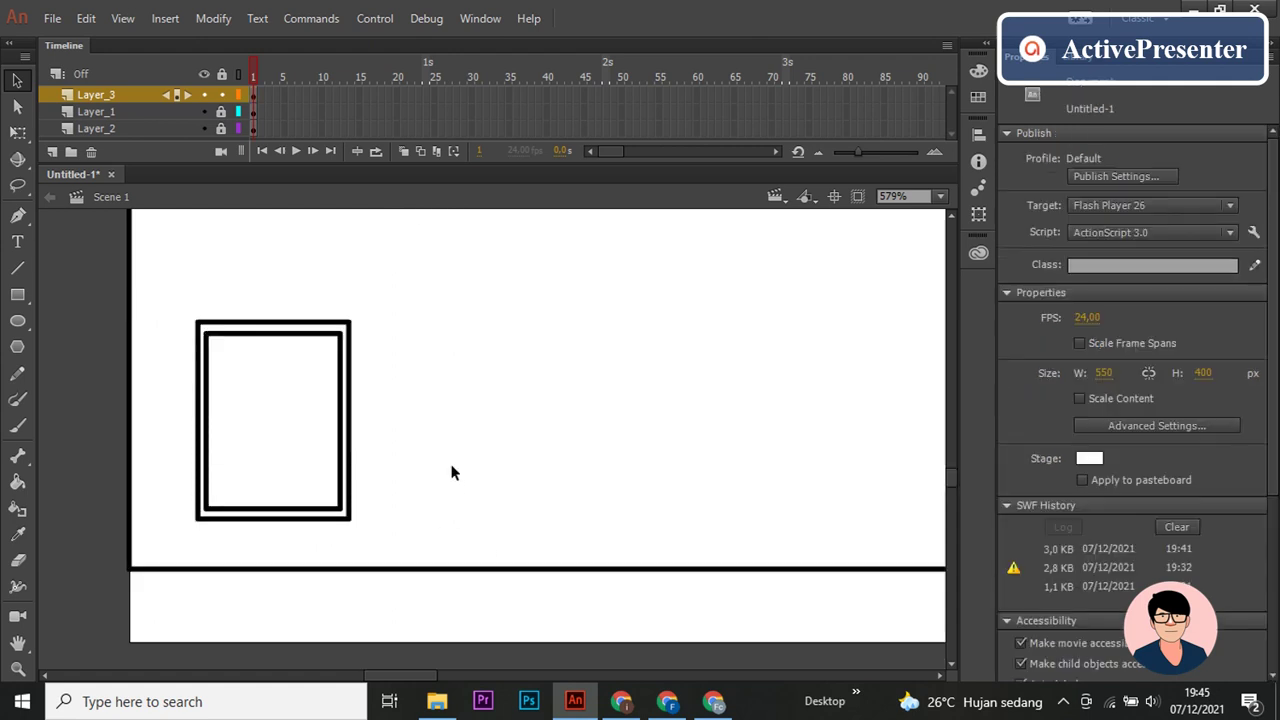
scroll(451, 472, down, 3)
drag(331, 388, 457, 494)
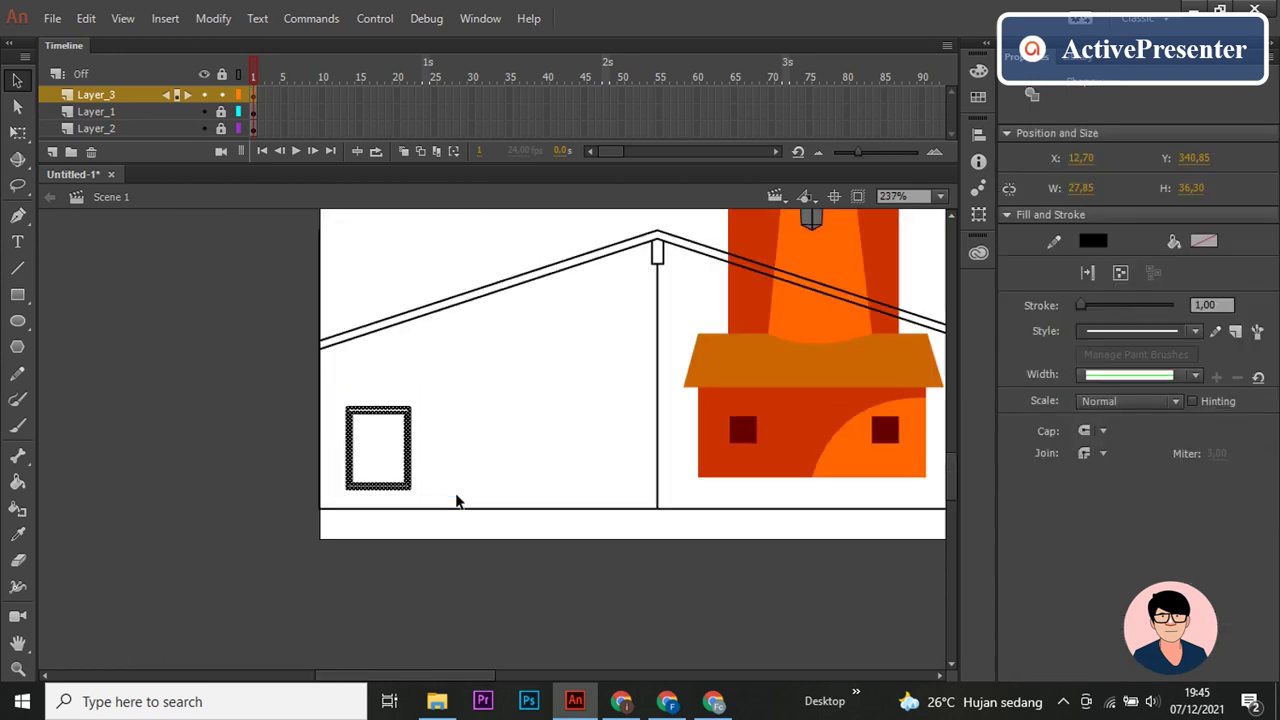
mouse_move(374, 478)
mouse_down()
mouse_move(492, 474)
mouse_move(494, 492)
mouse_move(478, 485)
mouse_up()
Step: Copy both windows onto the house's right half, making four windows in total
scroll(490, 490, up, 3)
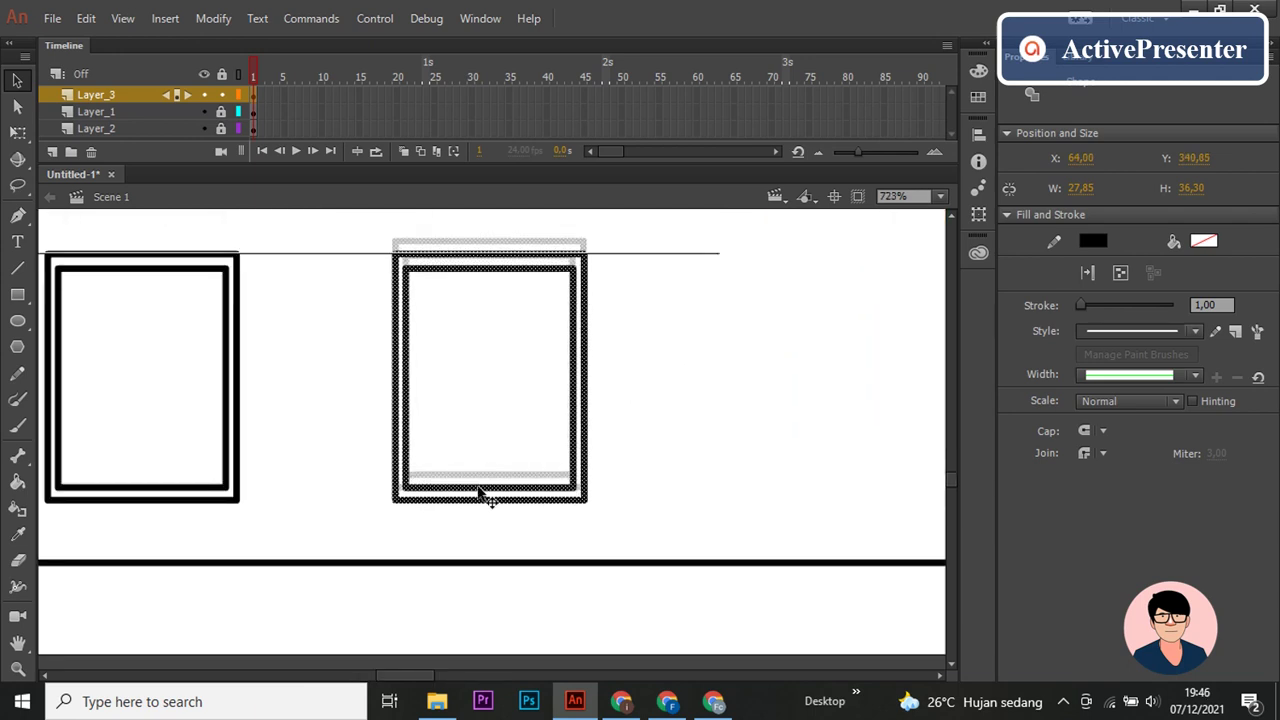
scroll(477, 488, down, 3)
drag(390, 396, 588, 493)
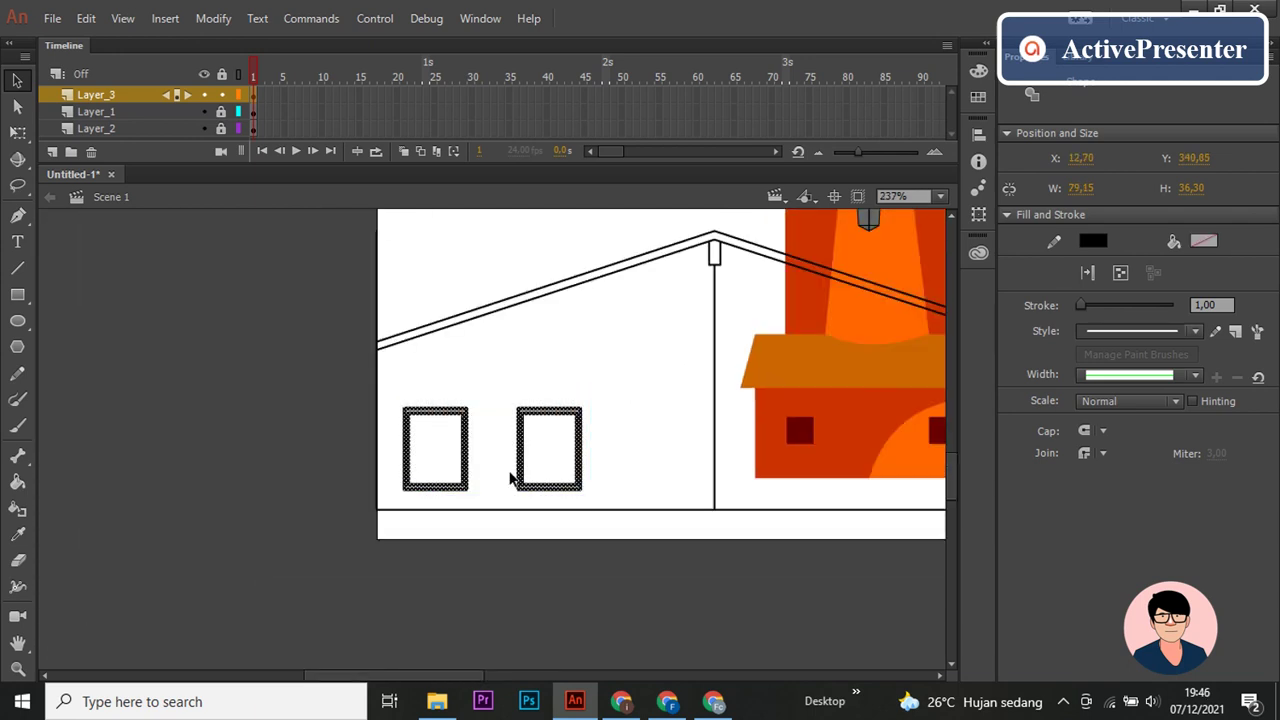
drag(514, 477, 620, 492)
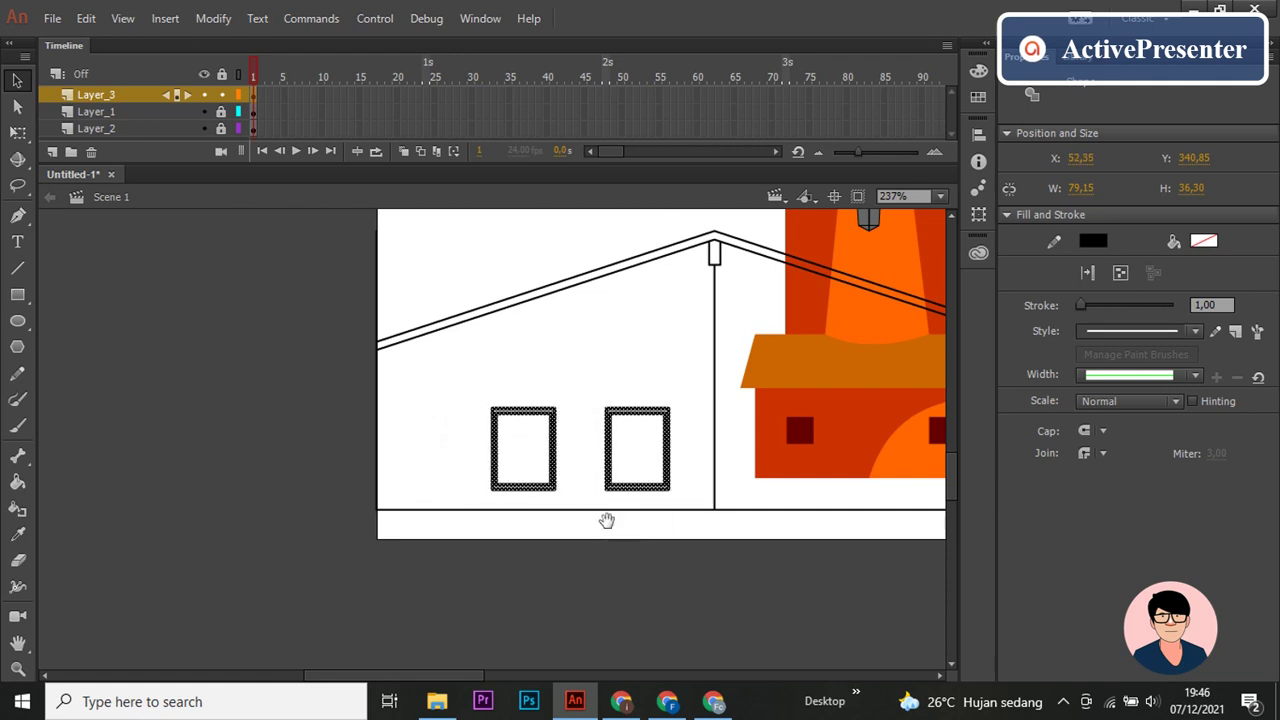
mouse_move(607, 520)
mouse_down()
mouse_move(348, 528)
mouse_move(480, 491)
mouse_move(648, 490)
mouse_move(577, 490)
mouse_up()
scroll(645, 490, up, 1)
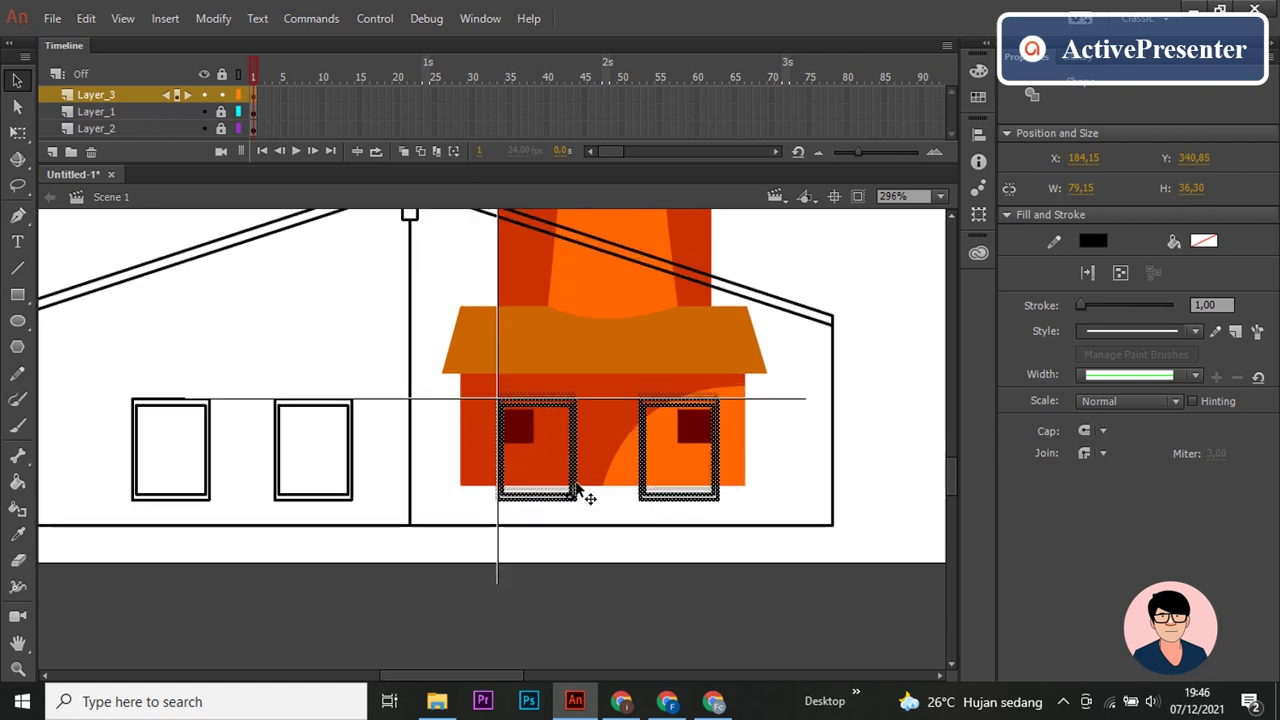
drag(576, 490, 561, 493)
click(577, 554)
scroll(583, 555, down, 2)
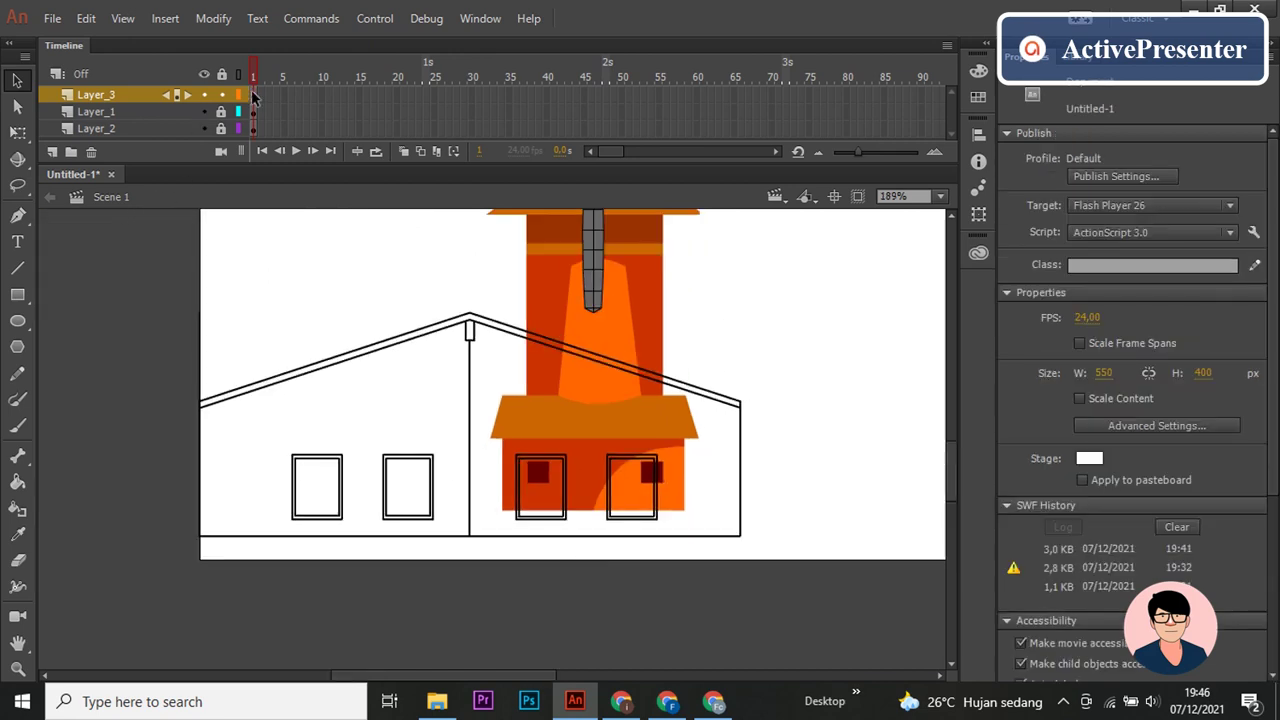
Step: Shift the whole Layer_3 house drawing down two nudges
click(253, 94)
key(Down)
key(Down)
key(Down)
key(Down)
key(Down)
key(Down)
key(Down)
key(Down)
key(Down)
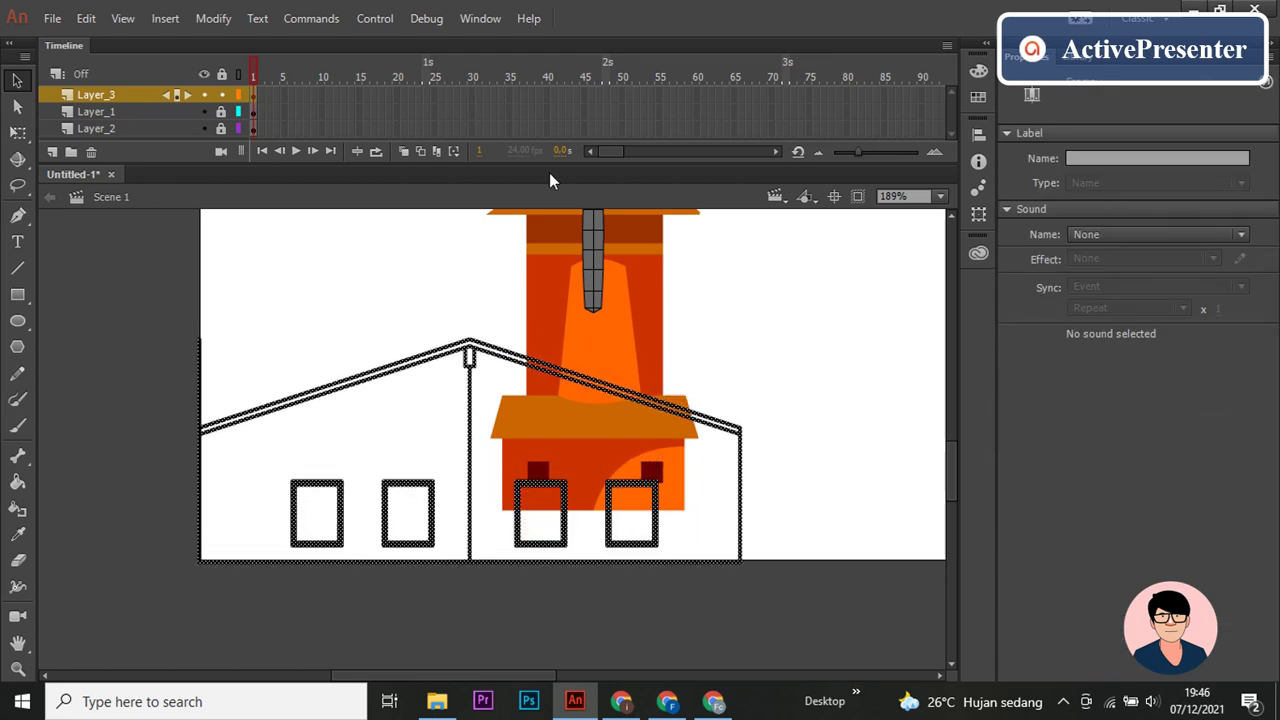
key(Down)
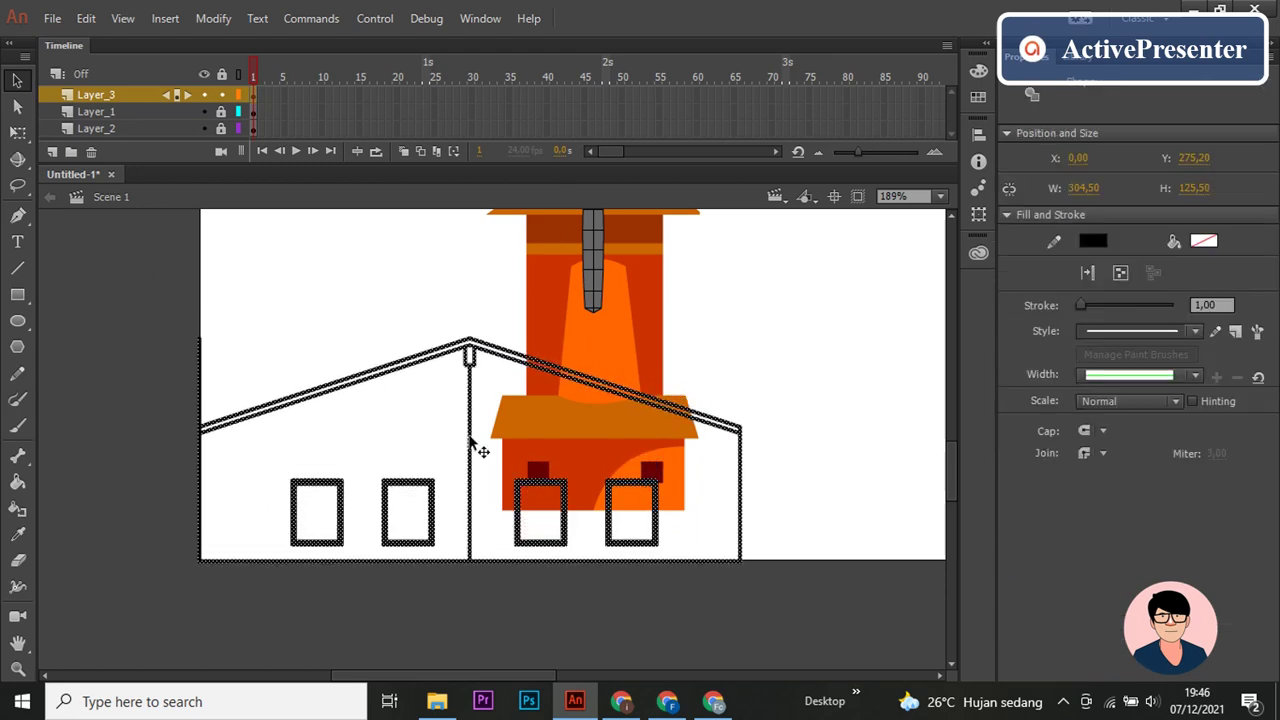
click(823, 449)
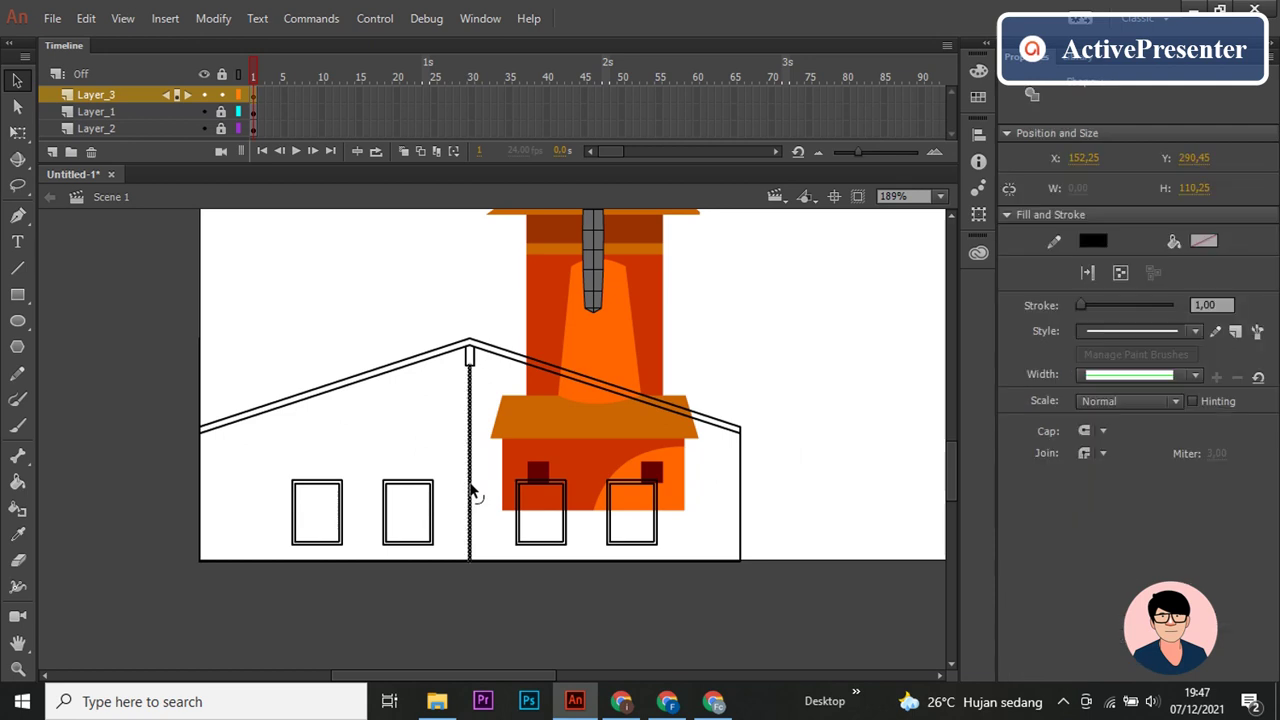
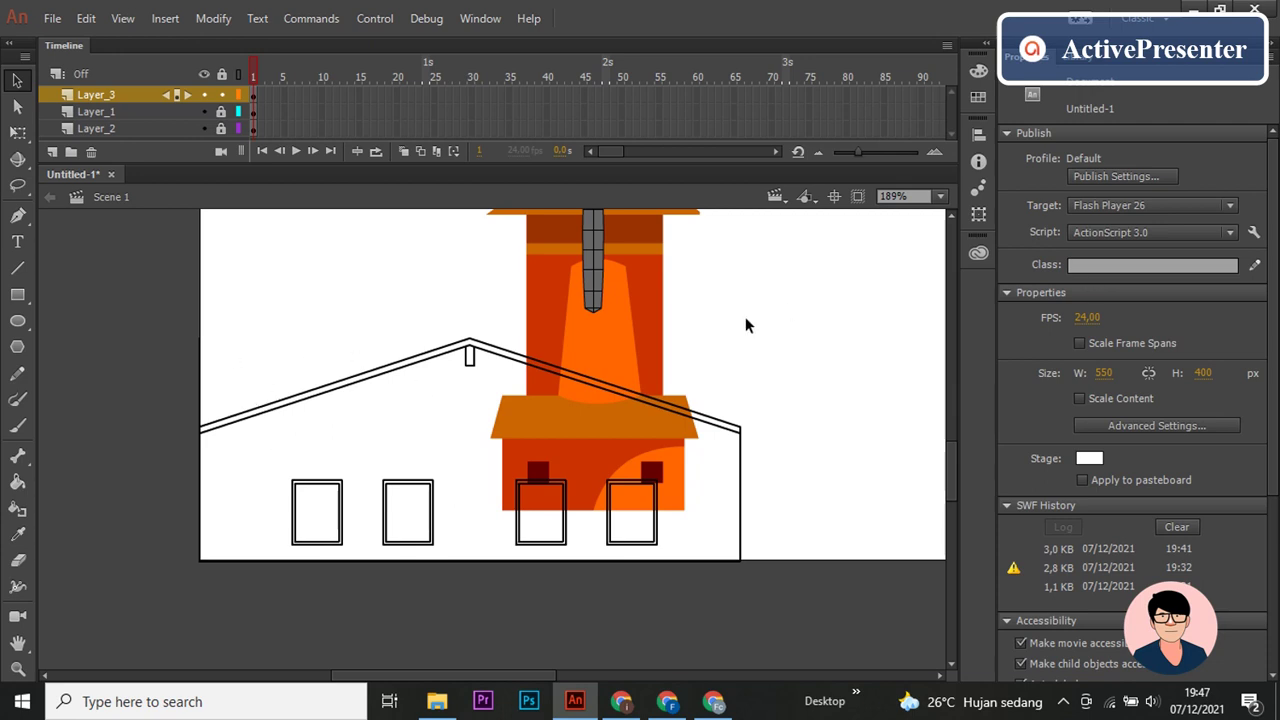
Step: Paste a copy of the two windows, move it up into the gable and shrink it to about two-thirds
mouse_move(386, 463)
mouse_down()
mouse_move(534, 586)
mouse_move(576, 578)
mouse_up()
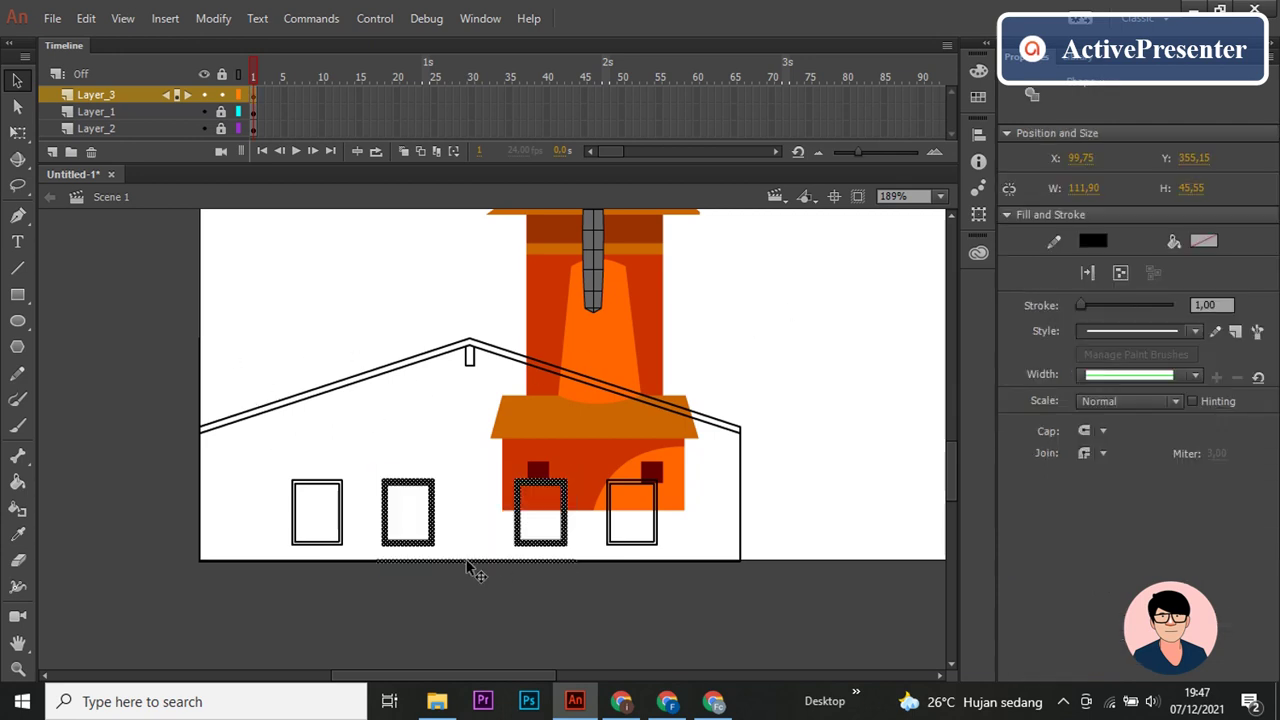
click(296, 466)
key(ctrl+v)
key(q)
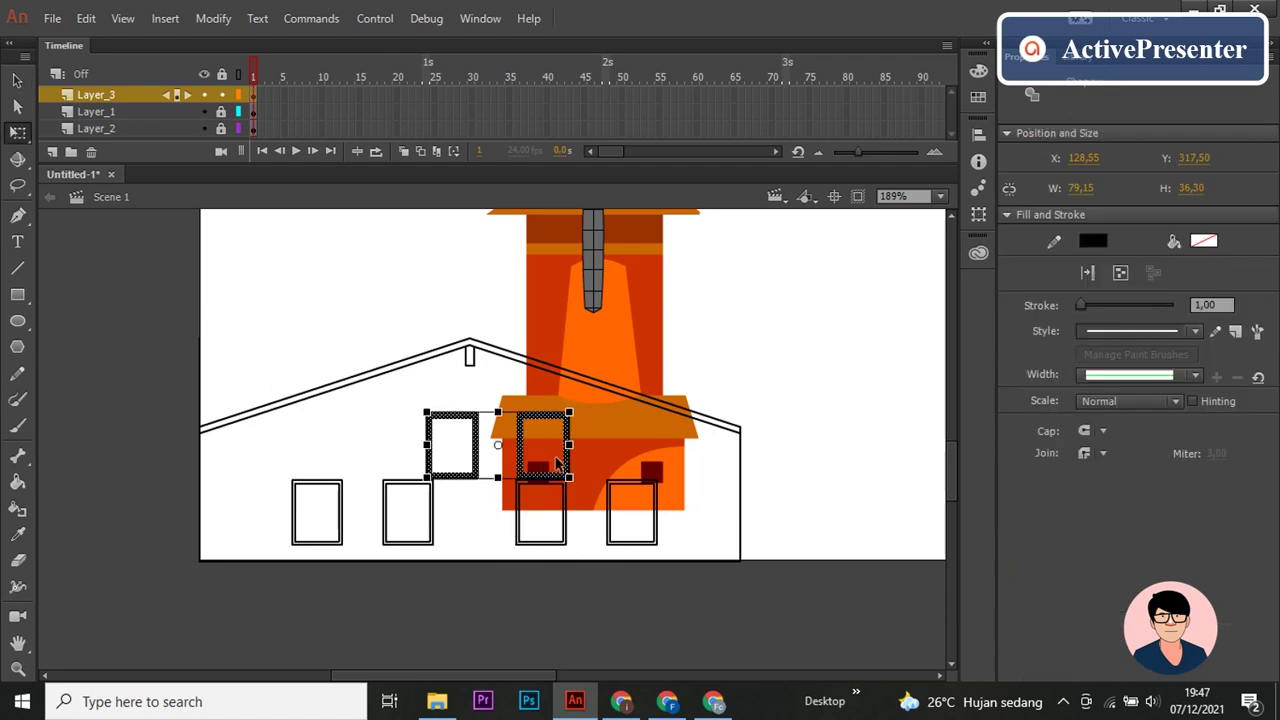
scroll(520, 505, up, 2)
scroll(523, 491, up, 2)
scroll(528, 485, up, 2)
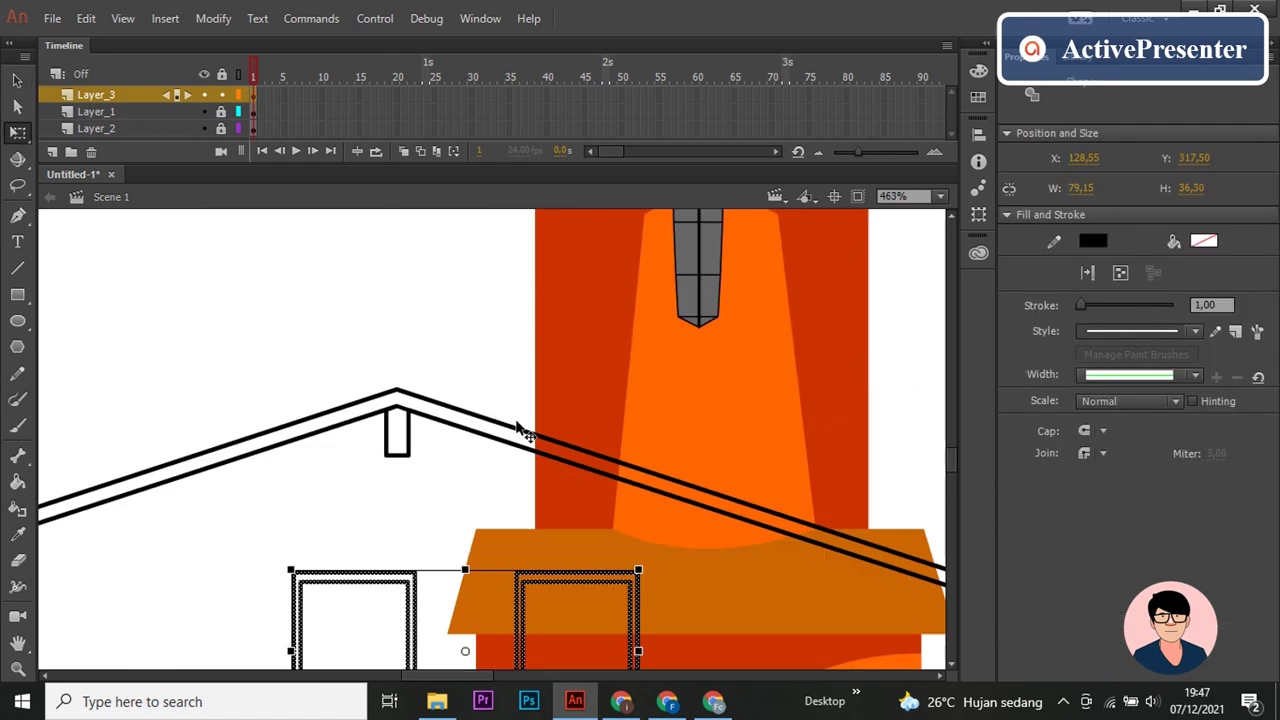
scroll(533, 485, down, 1)
drag(533, 485, 460, 412)
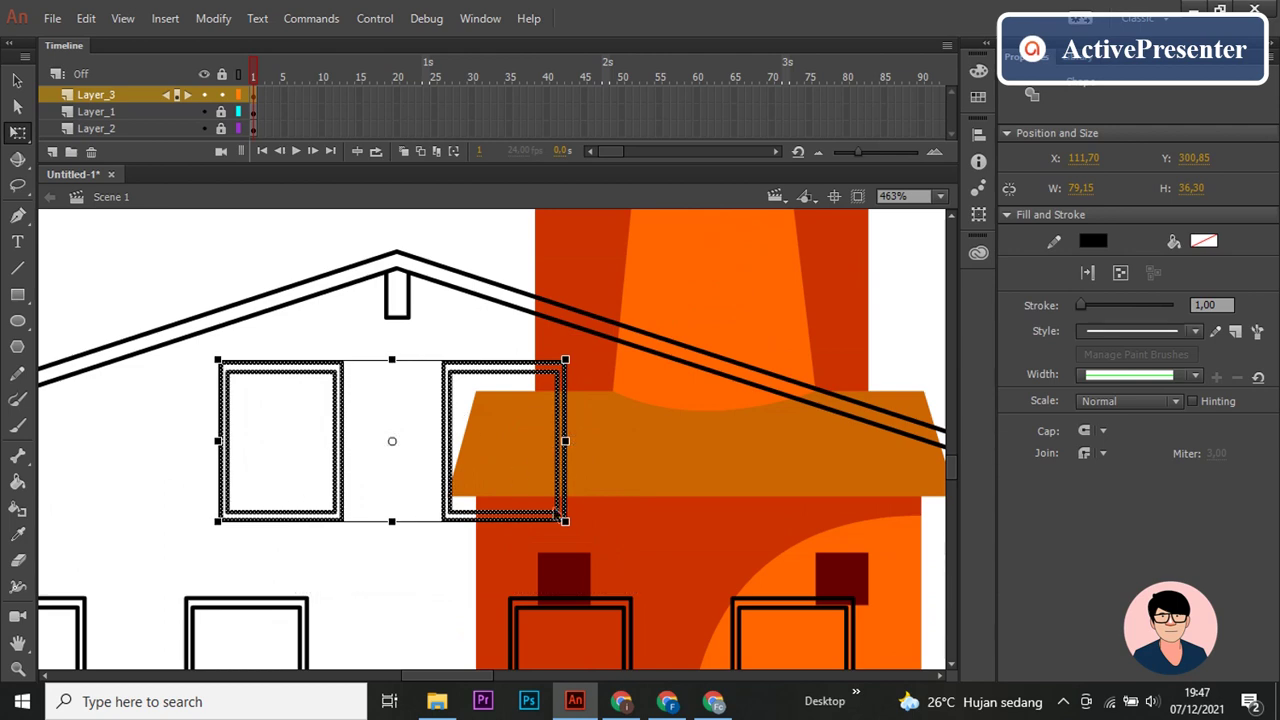
drag(565, 520, 546, 498)
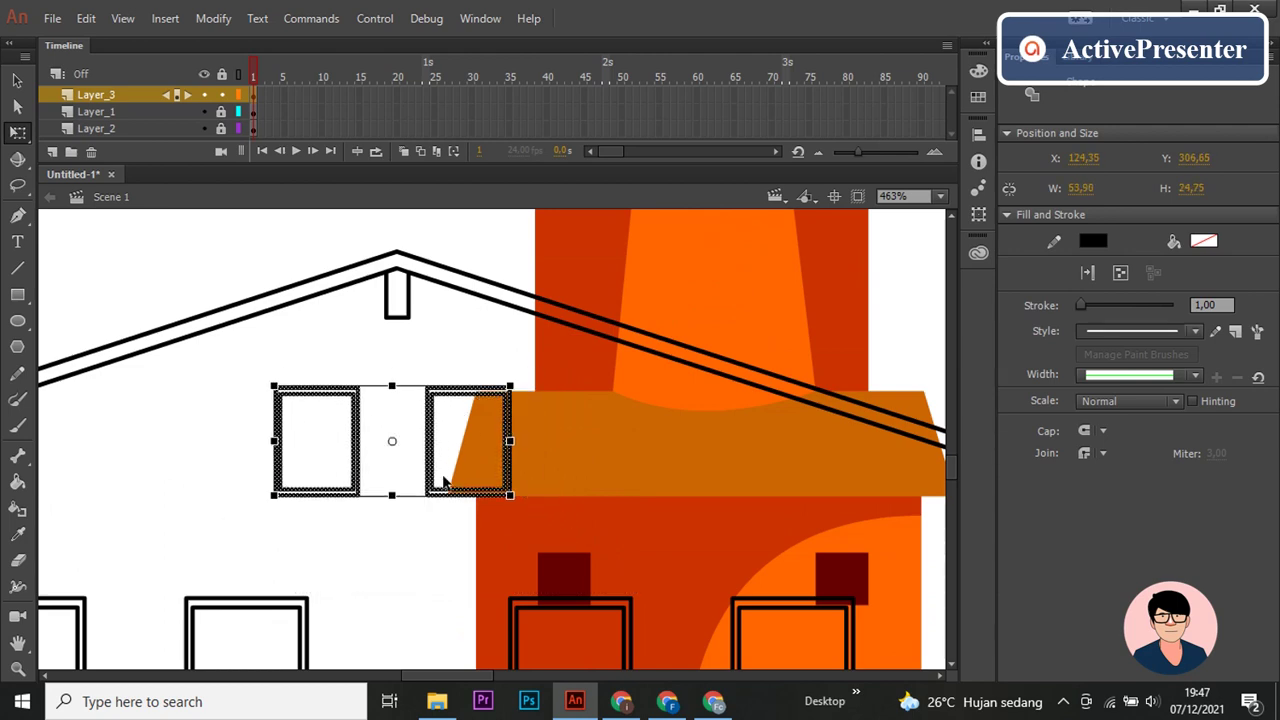
scroll(405, 543, down, 2)
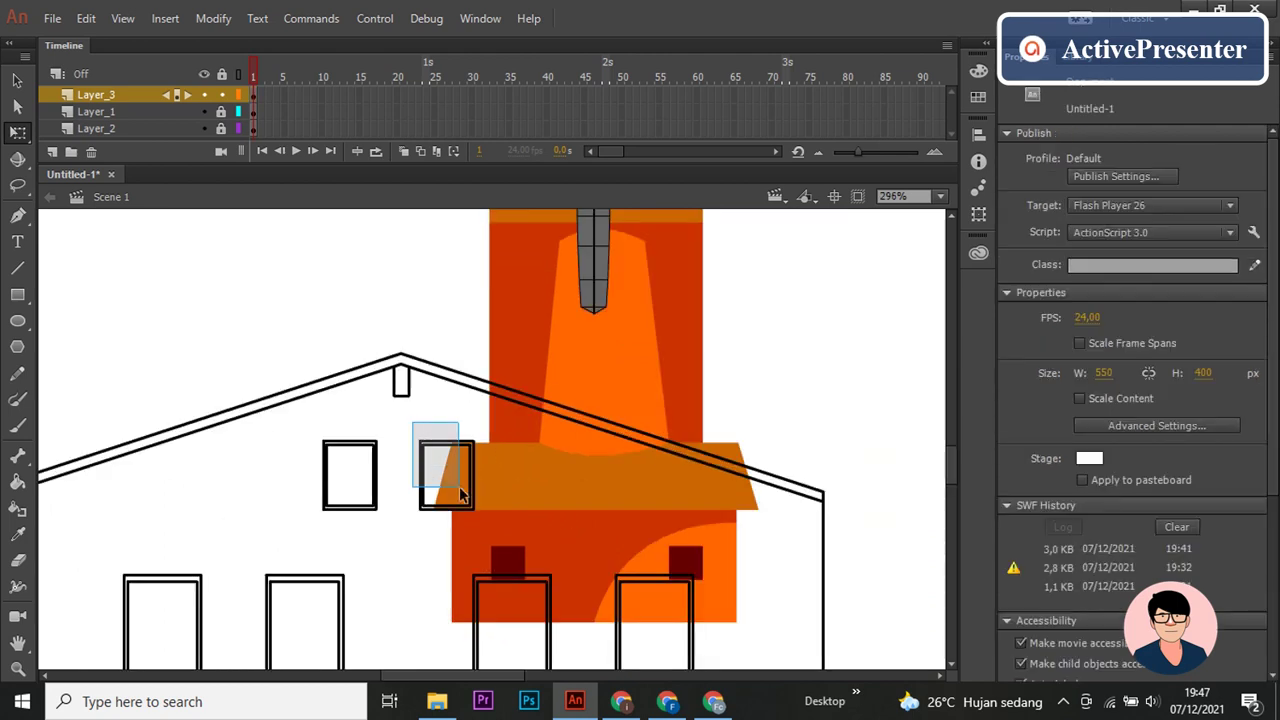
Step: Move the right pasted window slightly right onto the tower
mouse_move(412, 422)
mouse_down()
mouse_move(500, 524)
mouse_move(519, 489)
mouse_move(530, 498)
mouse_up()
key(v)
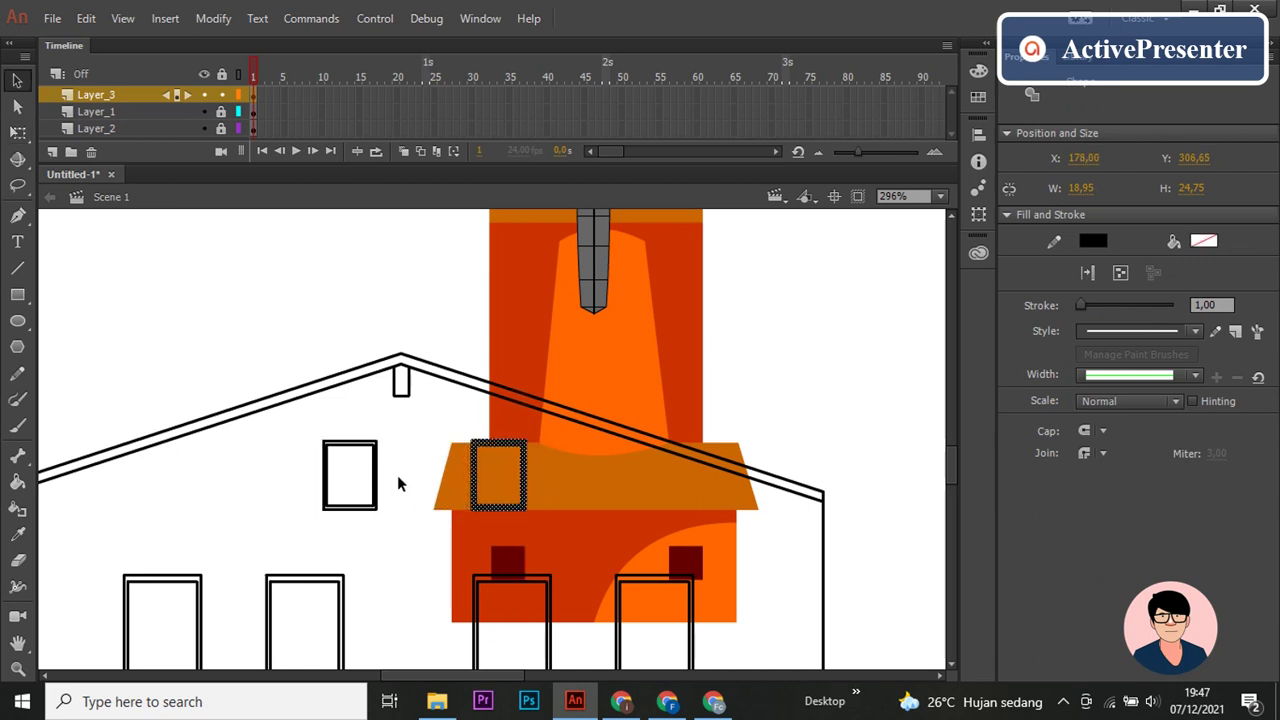
mouse_move(310, 425)
mouse_down()
mouse_move(402, 514)
mouse_move(344, 510)
mouse_up()
scroll(432, 505, down, 3)
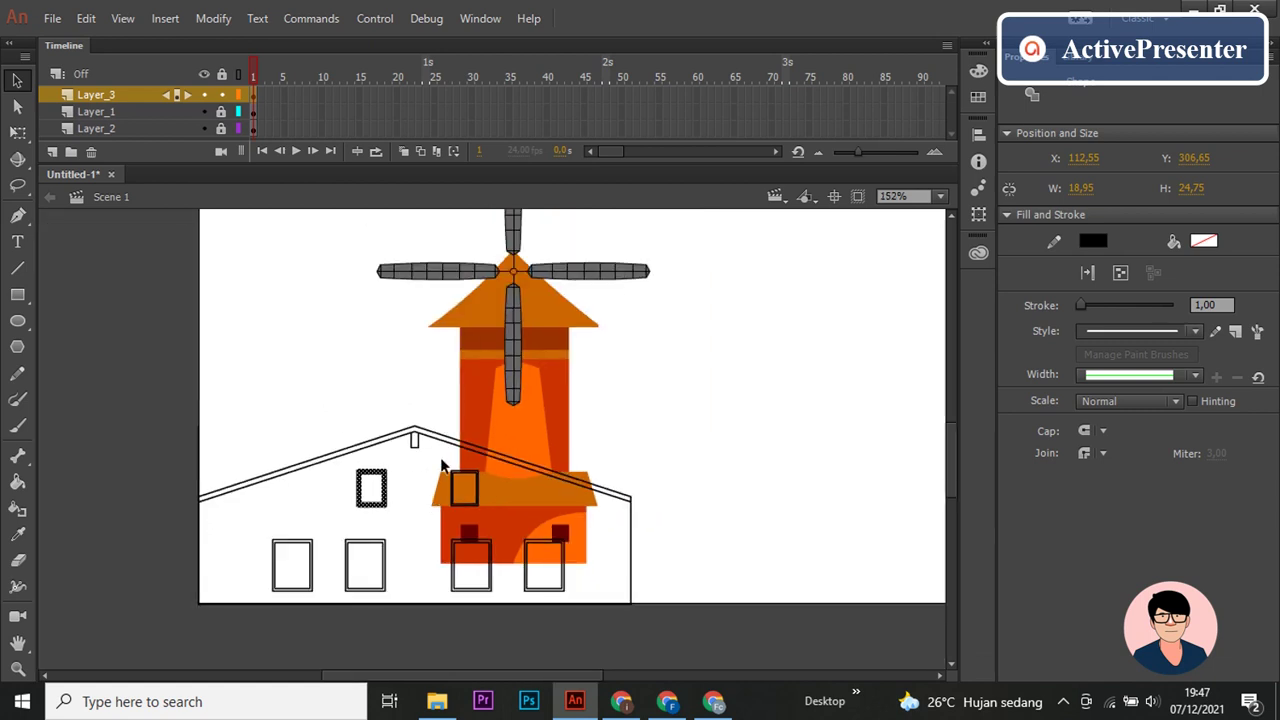
Step: Fill the house walls dark red with the Paint Bucket
click(737, 457)
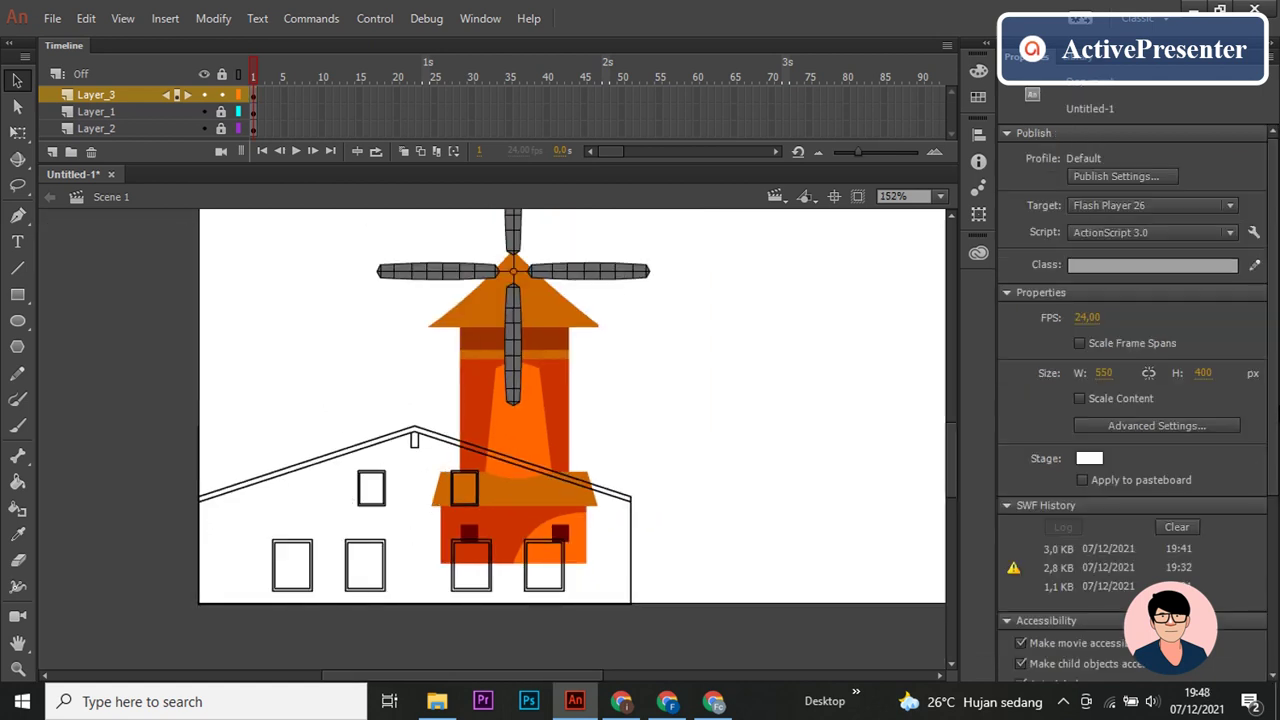
key(k)
click(1203, 160)
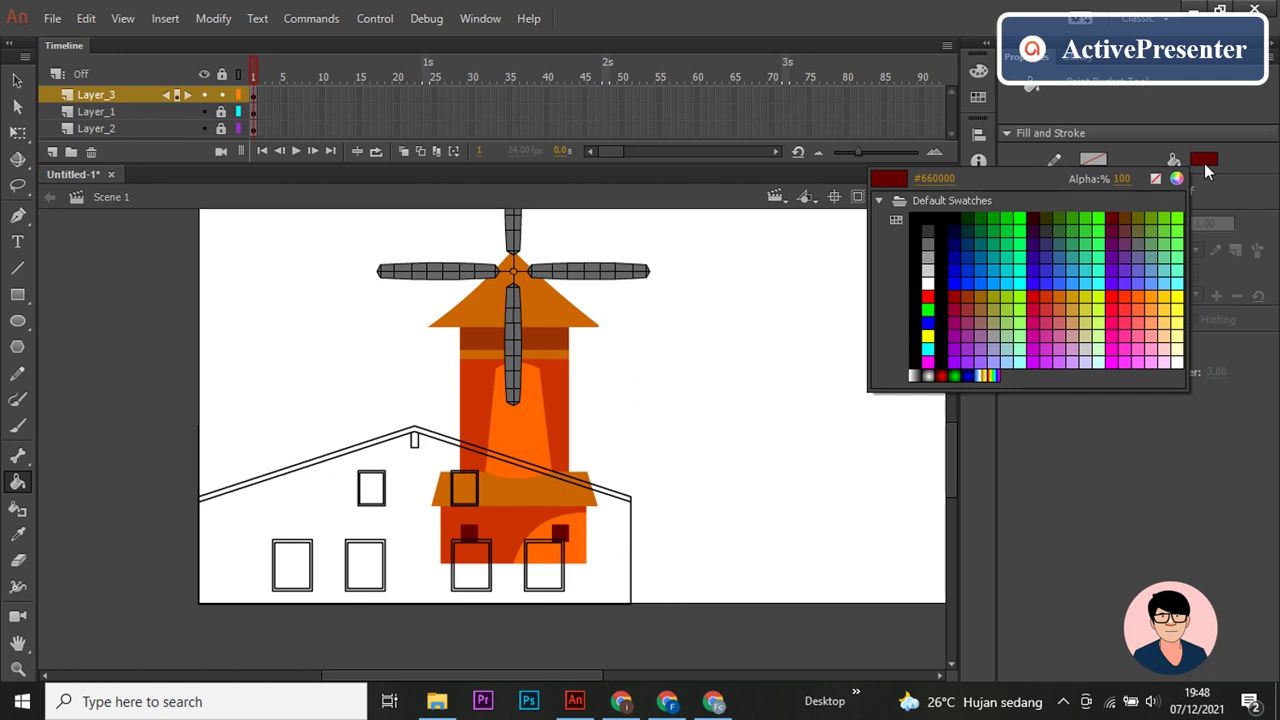
click(1040, 218)
click(418, 518)
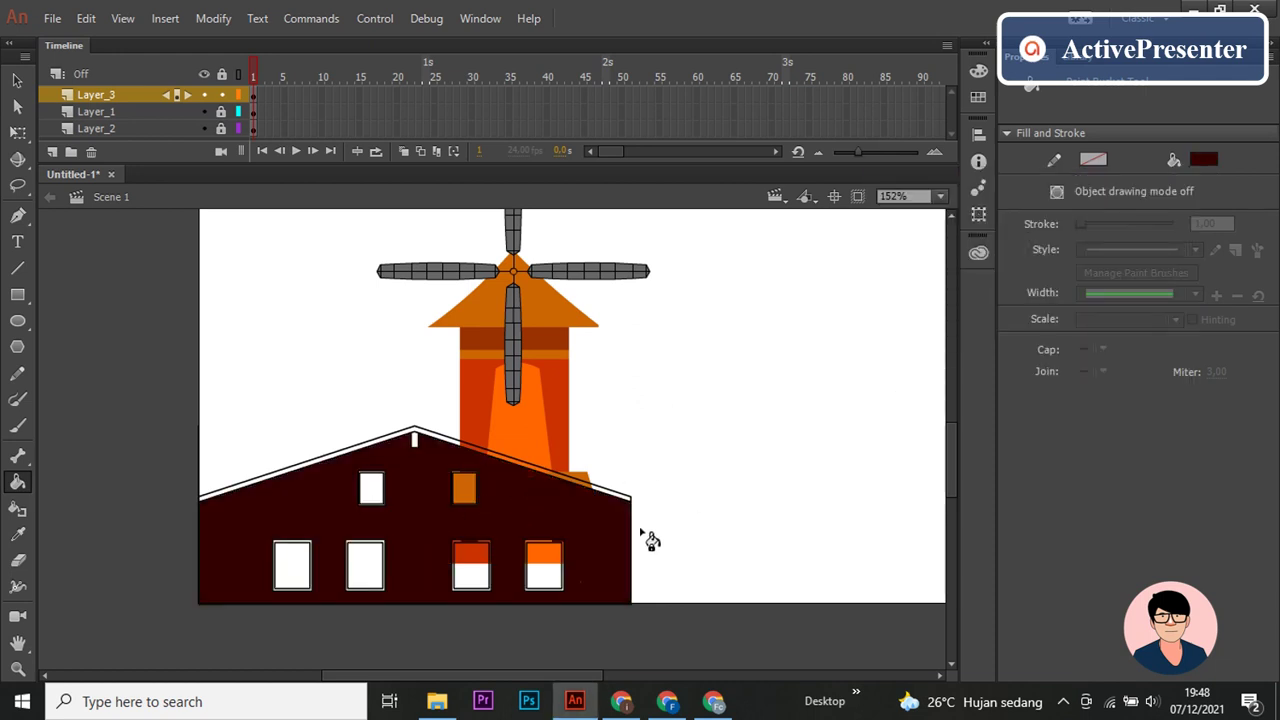
scroll(464, 540, up, 3)
Step: Fill the roof strip between the two outlines white
click(1203, 162)
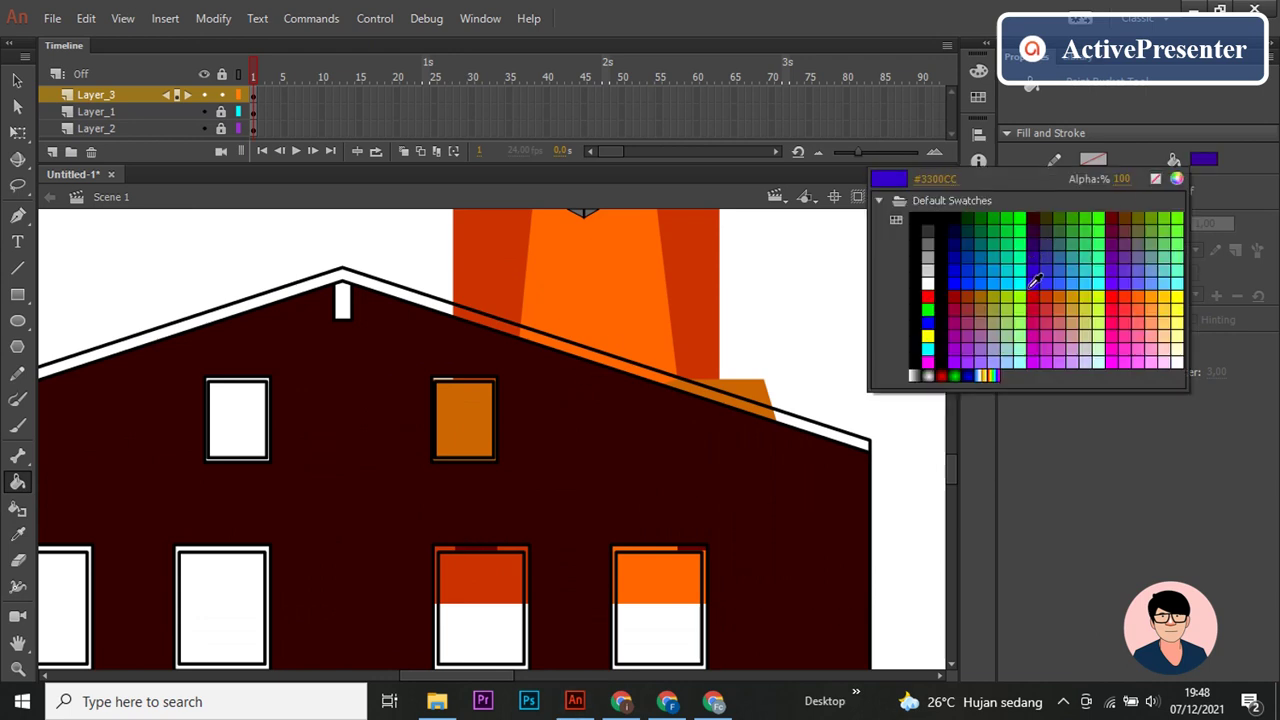
click(1176, 356)
click(340, 282)
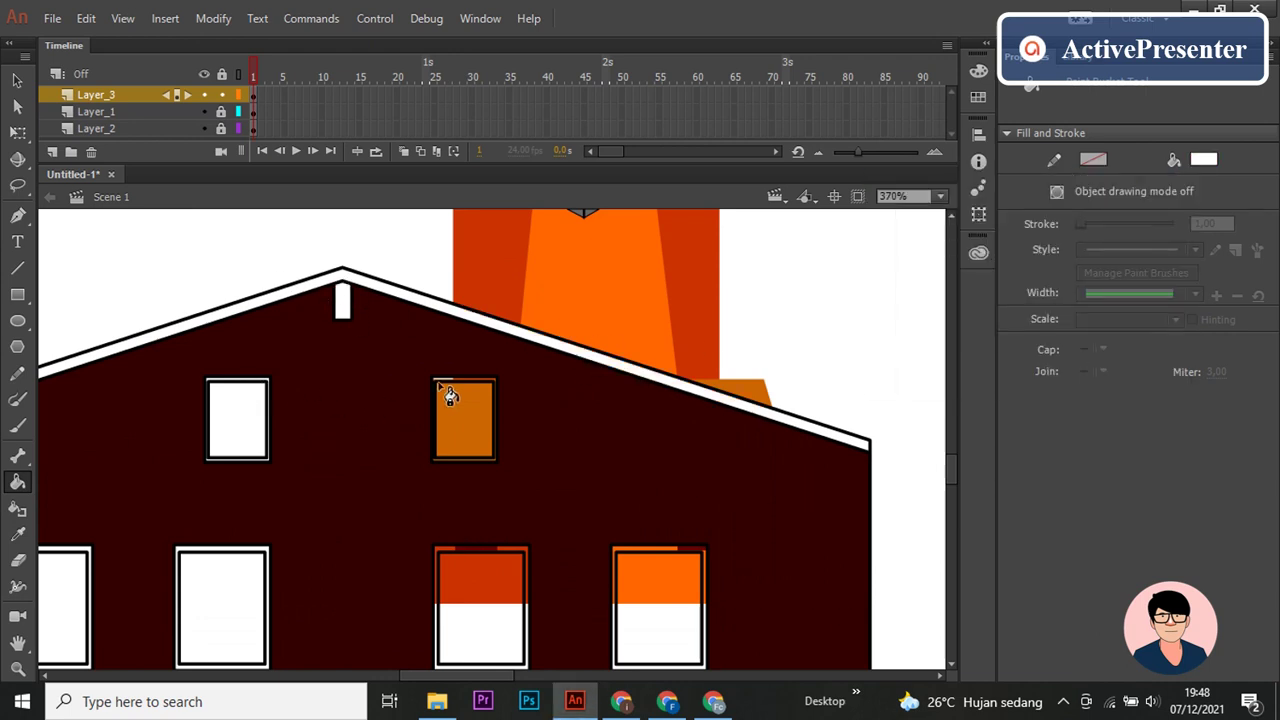
scroll(457, 414, down, 3)
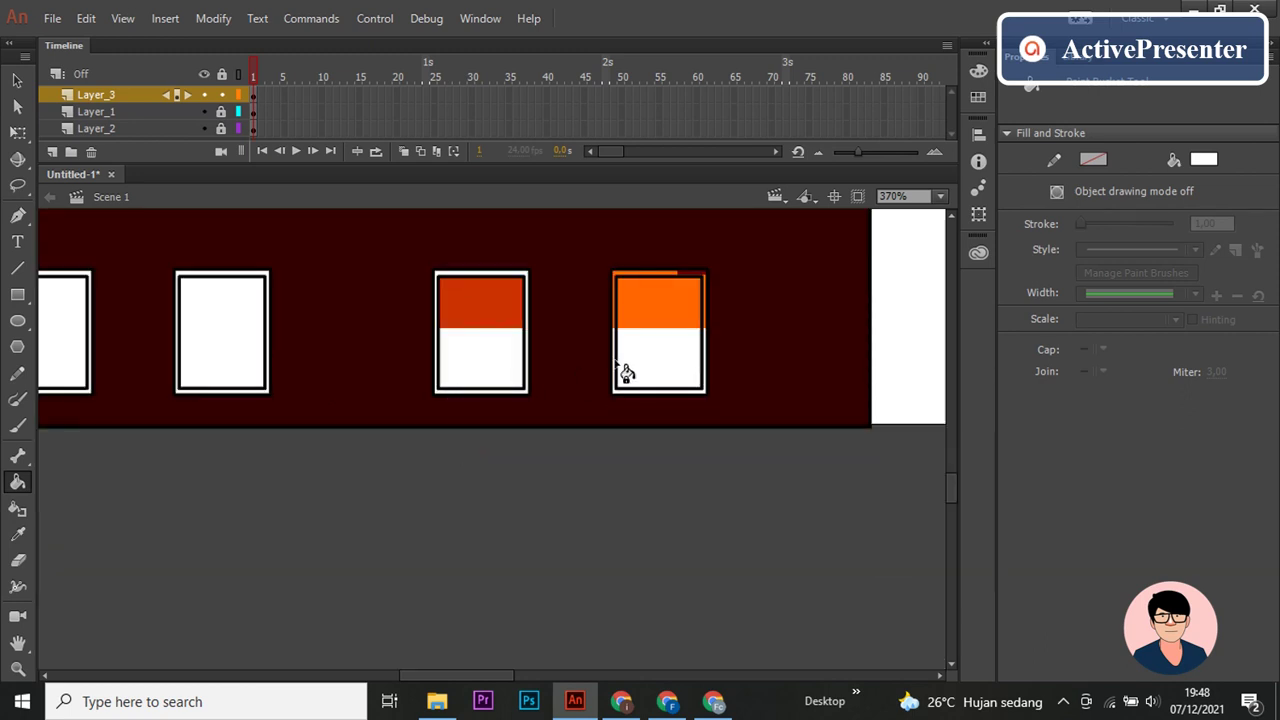
drag(126, 358, 434, 386)
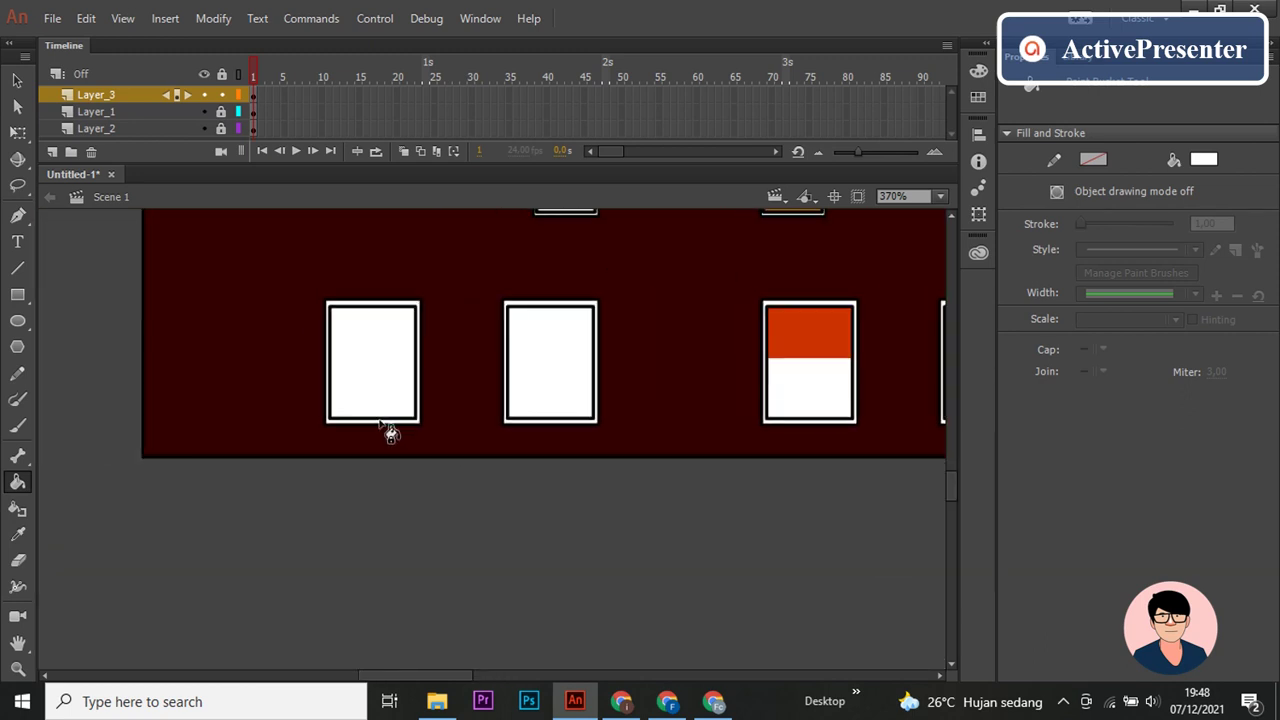
scroll(392, 430, down, 3)
scroll(440, 380, down, 1)
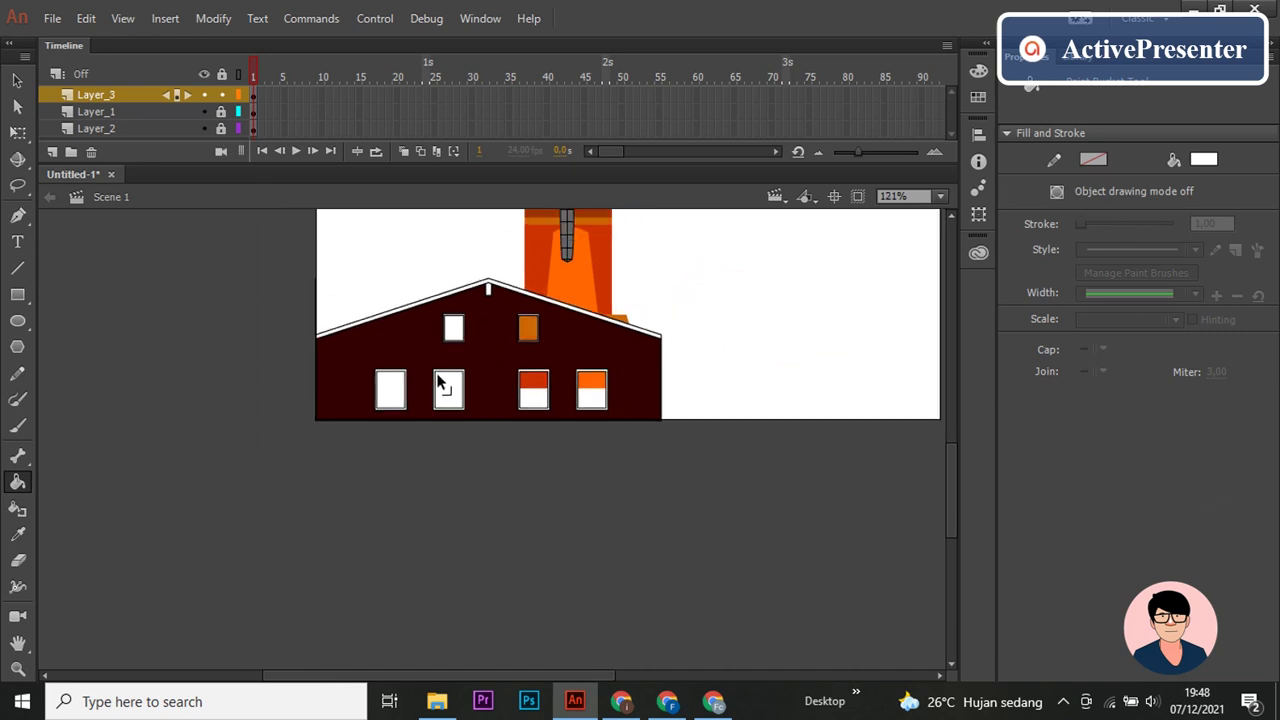
scroll(686, 410, up, 3)
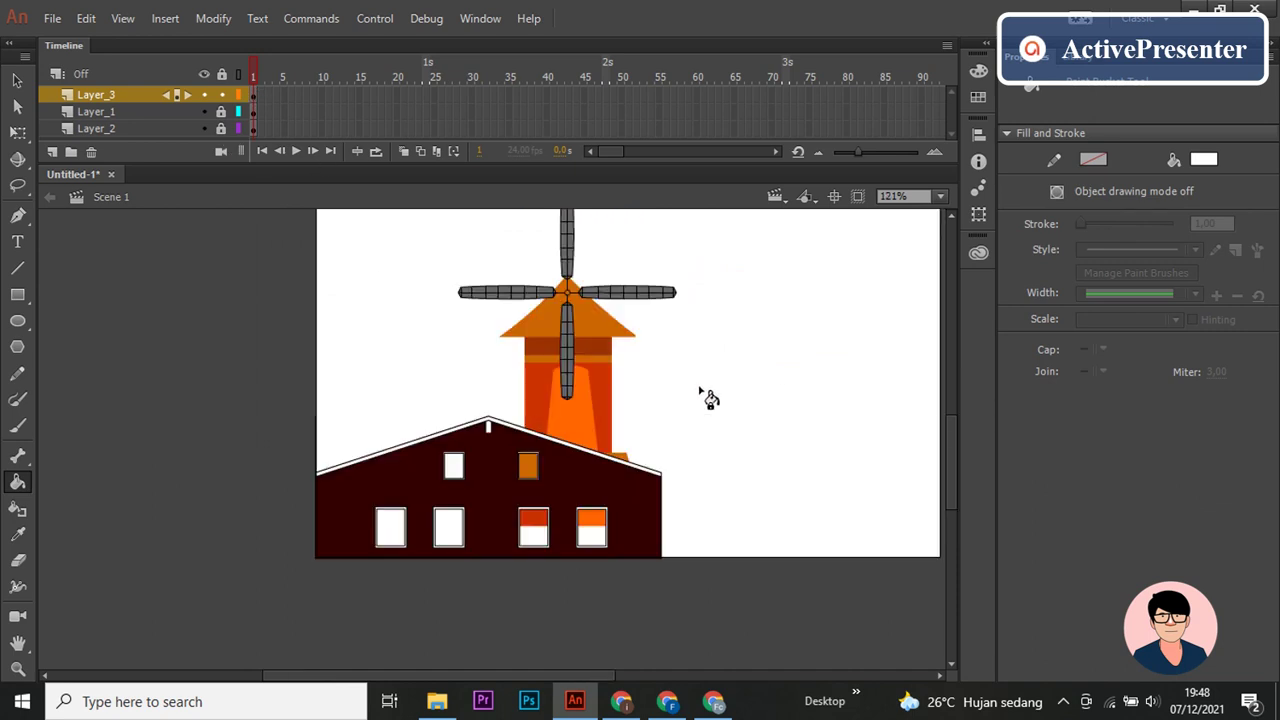
Step: Select the whole house and try shrinking it proportionally, then undo the scaling
click(15, 80)
drag(264, 356, 722, 658)
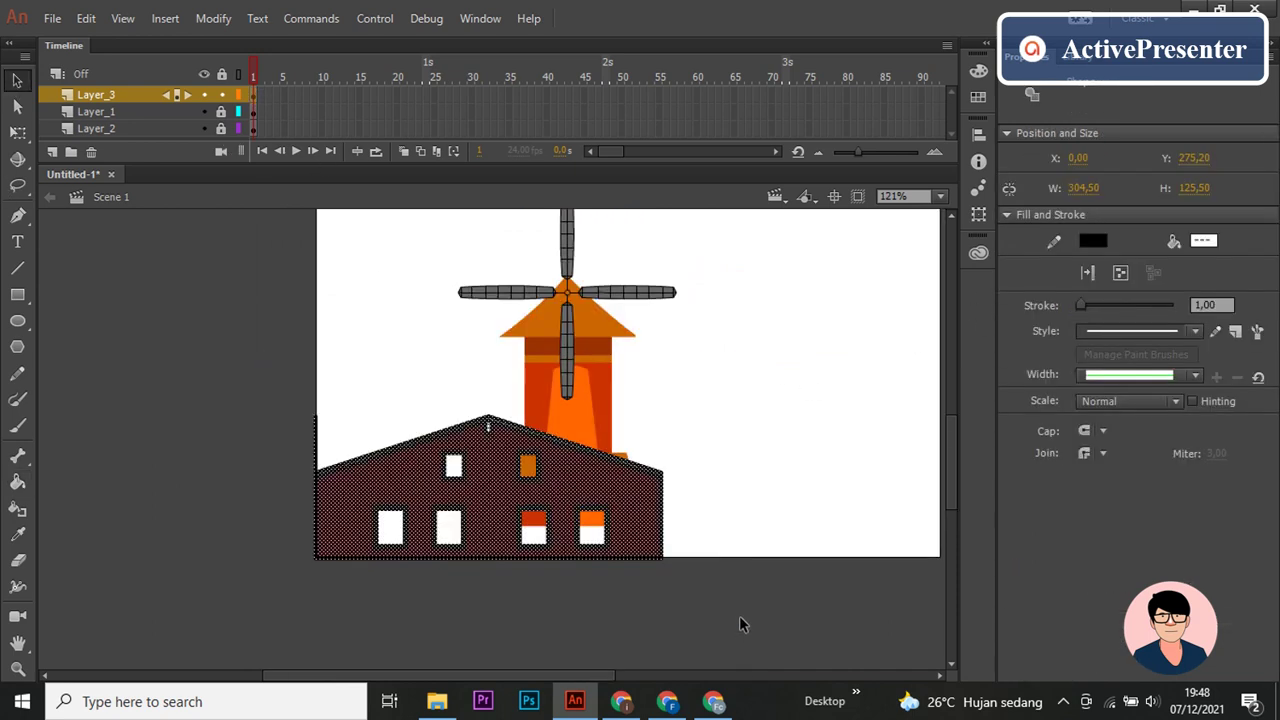
key(q)
drag(658, 414, 553, 439)
key(ctrl+z)
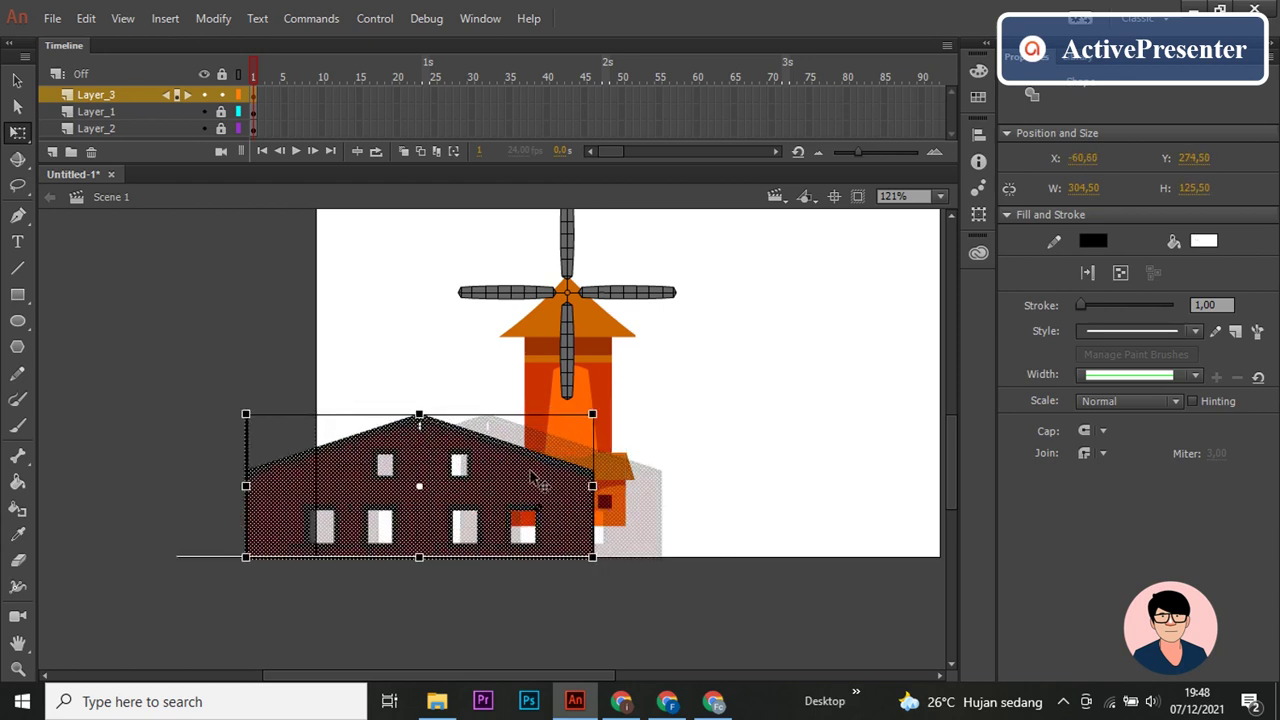
click(614, 617)
Step: Fill the lower-right and lower-left window areas white with the Paint Bucket
key(i)
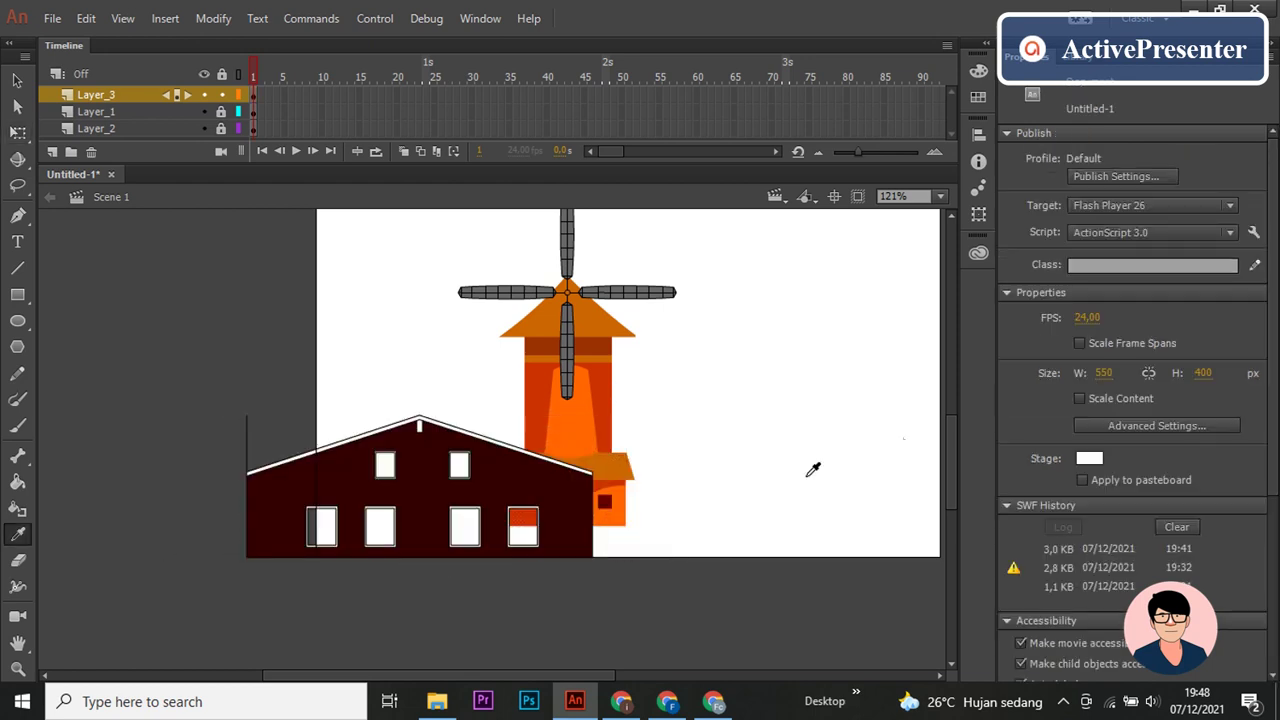
key(k)
click(1204, 159)
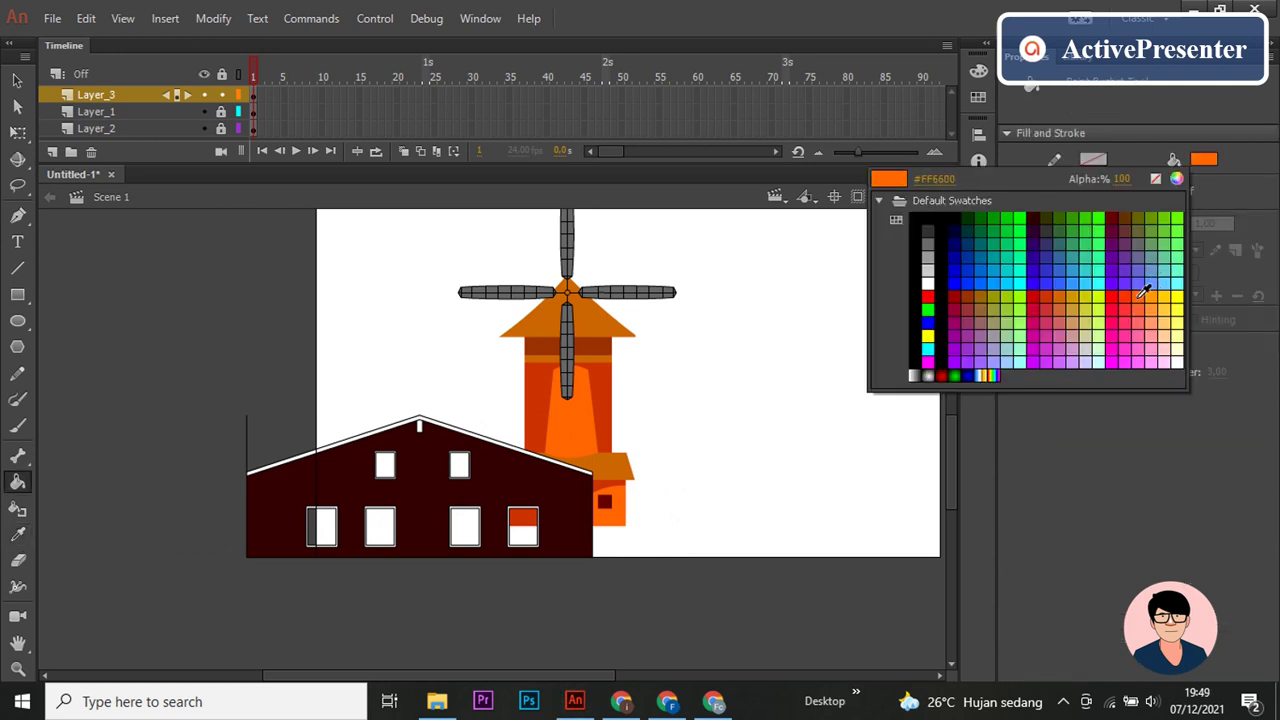
click(1149, 286)
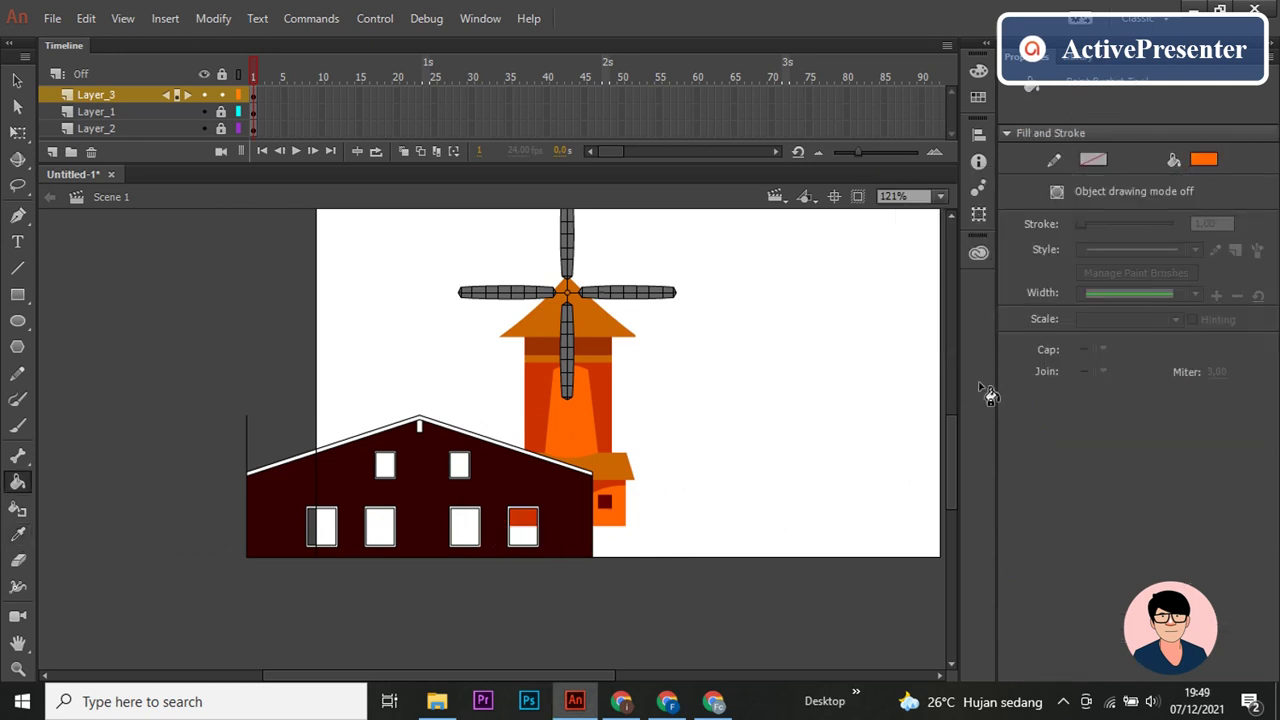
click(1204, 159)
click(928, 290)
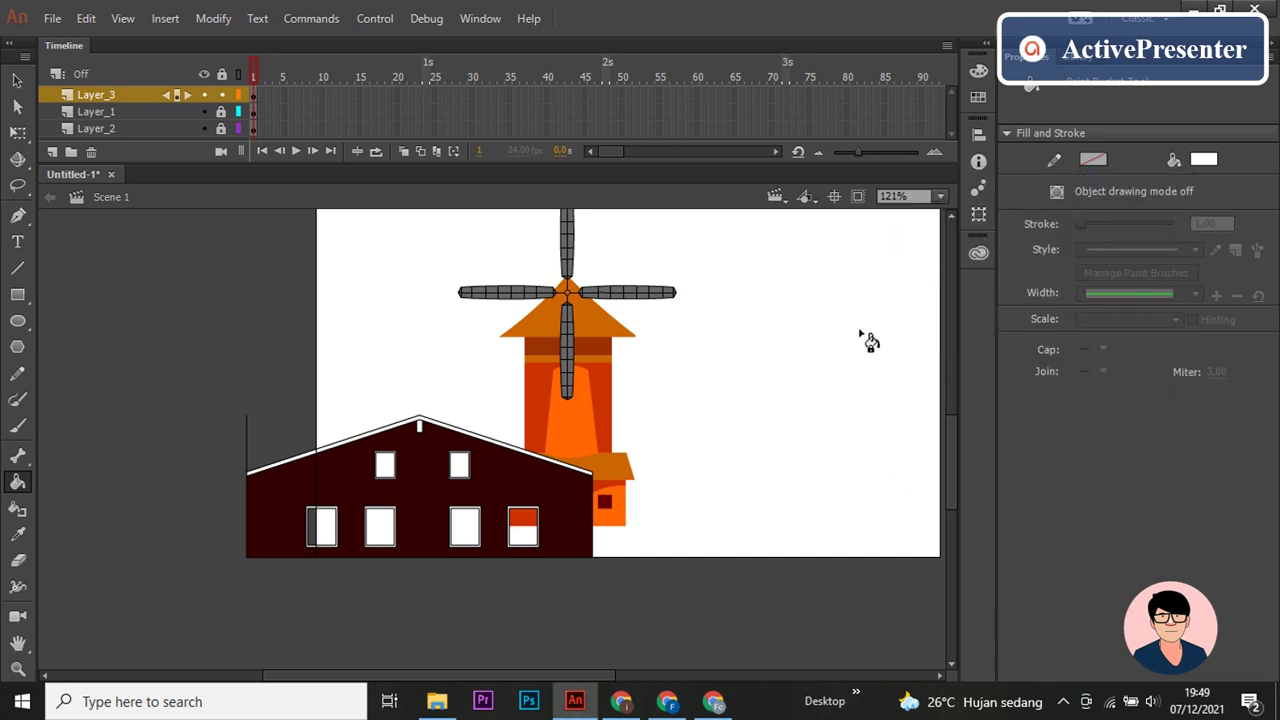
click(518, 532)
click(322, 530)
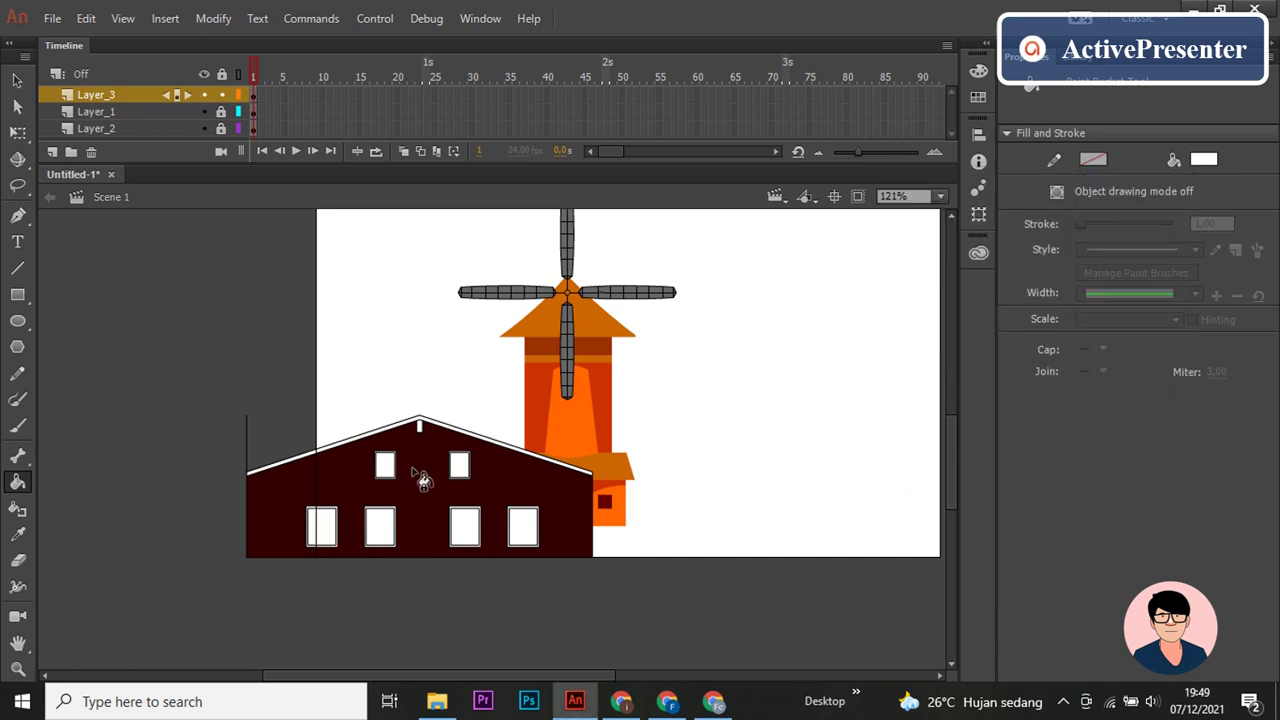
click(17, 80)
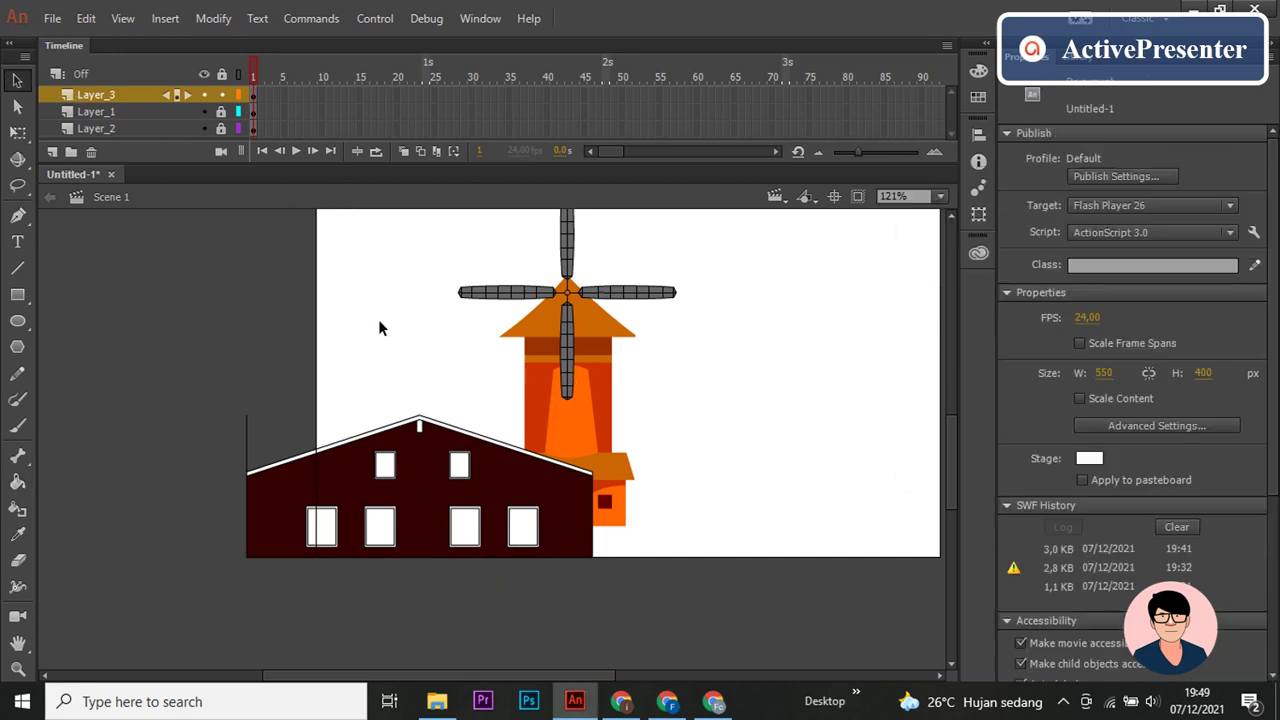
scroll(385, 345, up, 5)
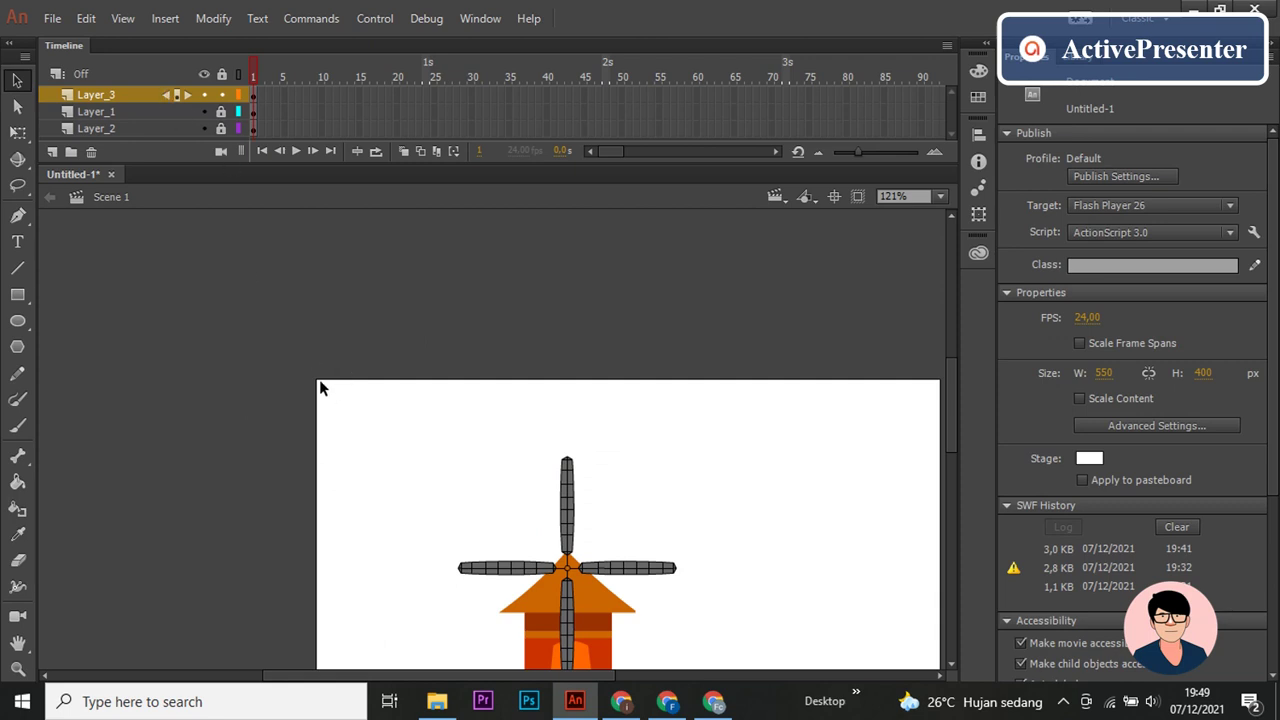
Step: Set the stage background colour to light cyan
click(1090, 459)
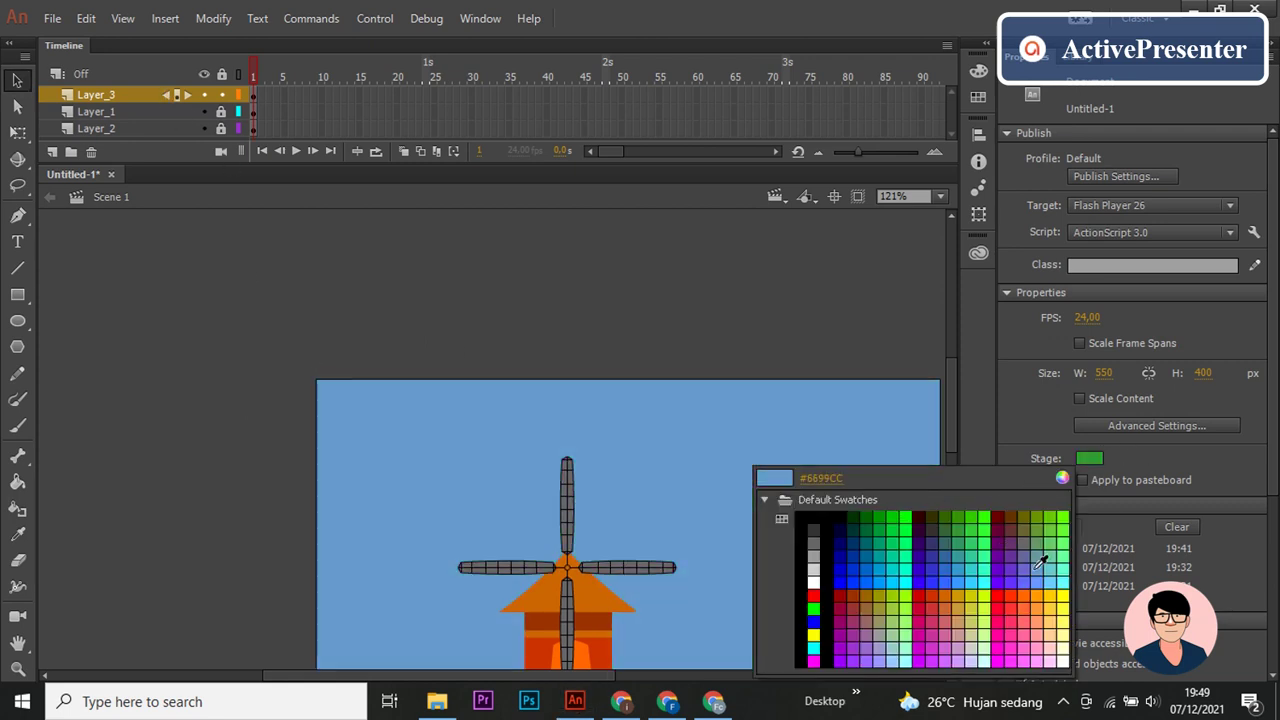
click(1071, 578)
scroll(690, 462, down, 6)
scroll(646, 478, up, 3)
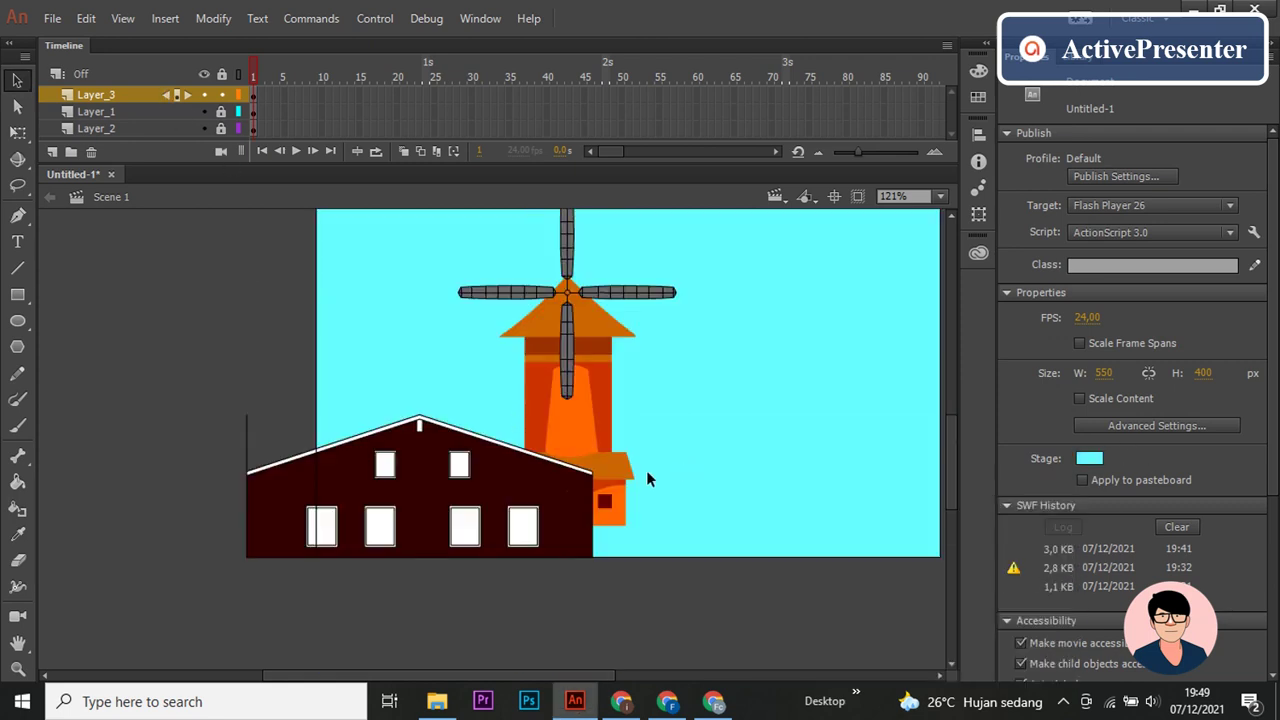
Step: Give the selected house a new fill colour, then play a test movie
drag(164, 353, 709, 588)
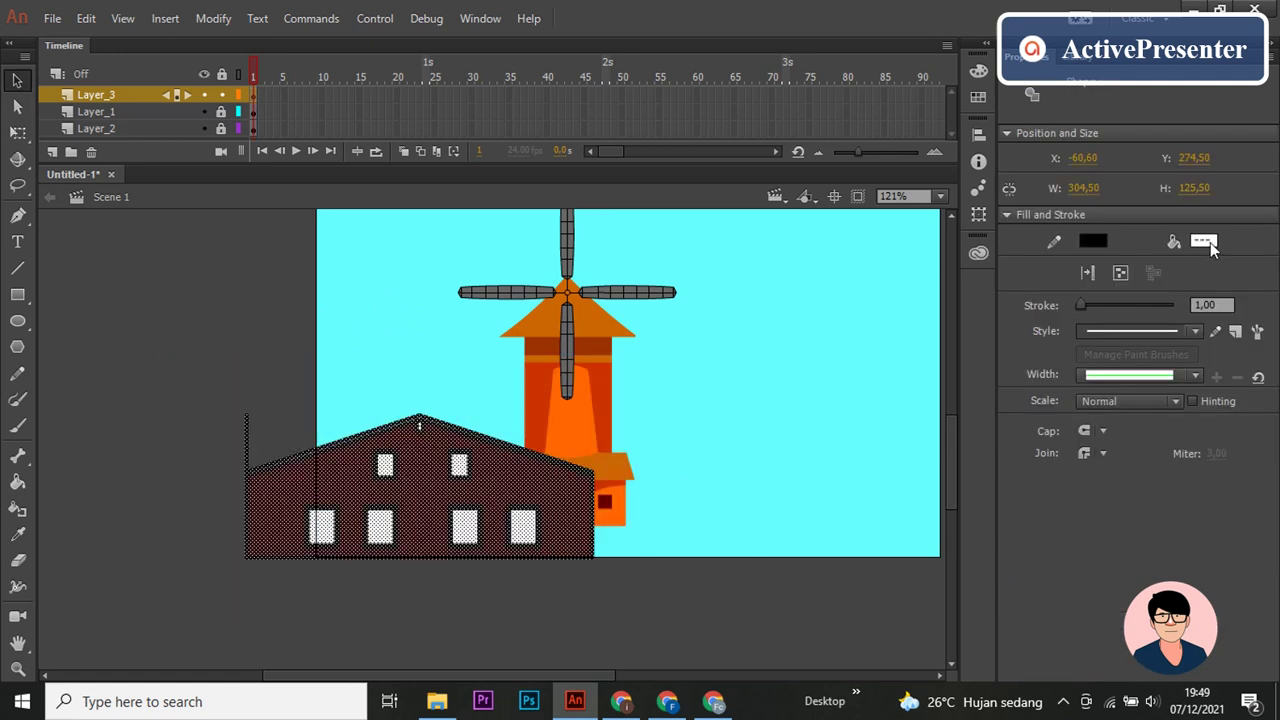
drag(572, 514, 585, 512)
click(1204, 241)
click(897, 291)
click(730, 323)
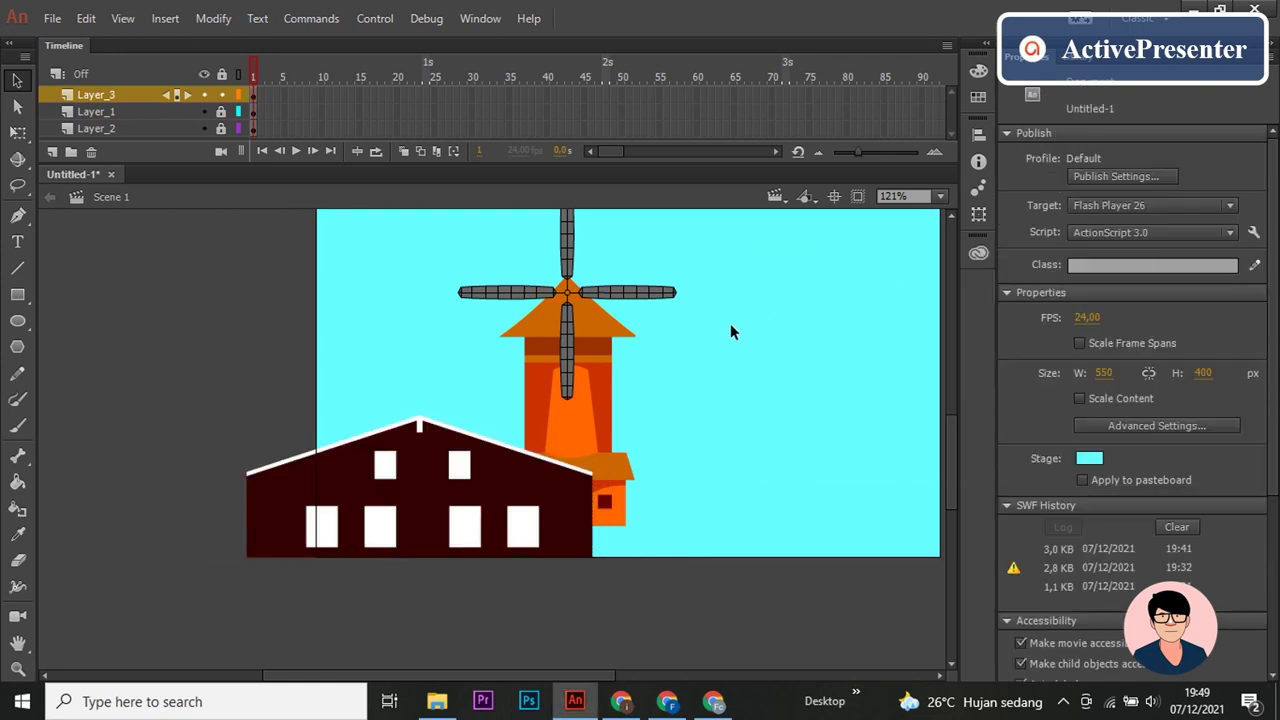
scroll(688, 422, up, 1)
key(ctrl+Return)
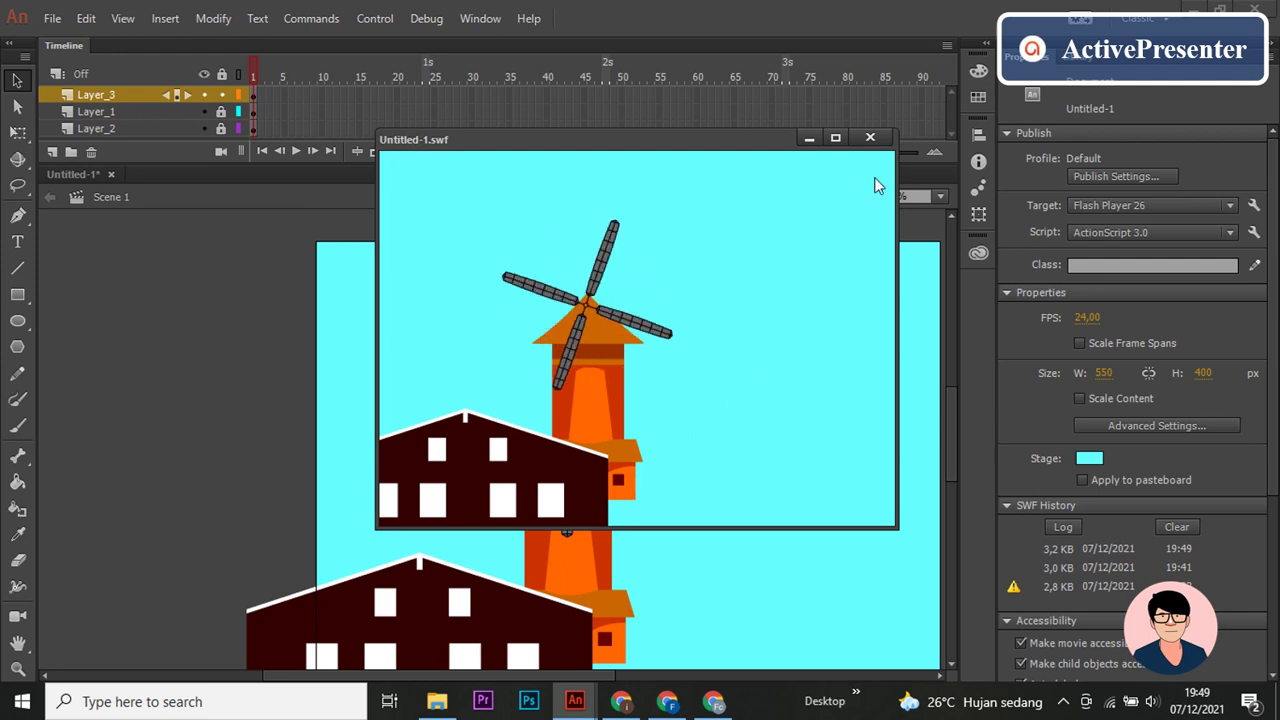
Step: Close the test movie and shift the selected house slightly right
click(870, 137)
scroll(166, 286, down, 2)
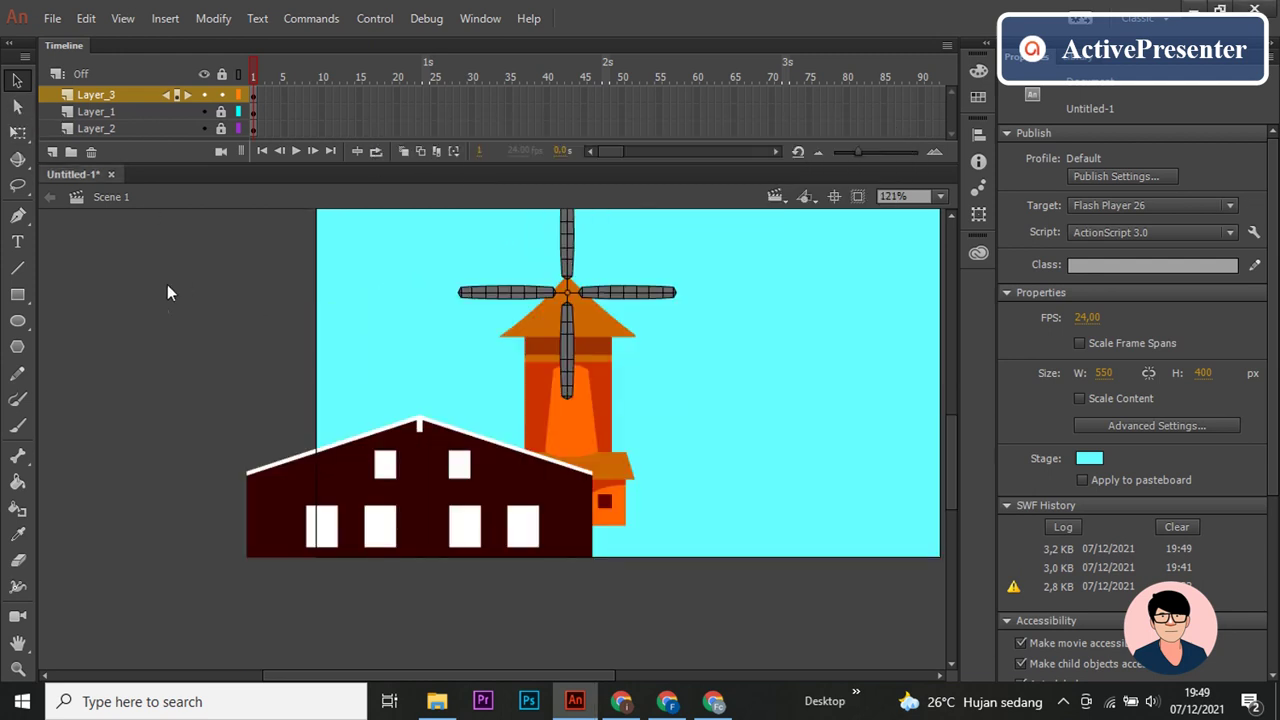
drag(114, 329, 585, 635)
drag(457, 500, 487, 504)
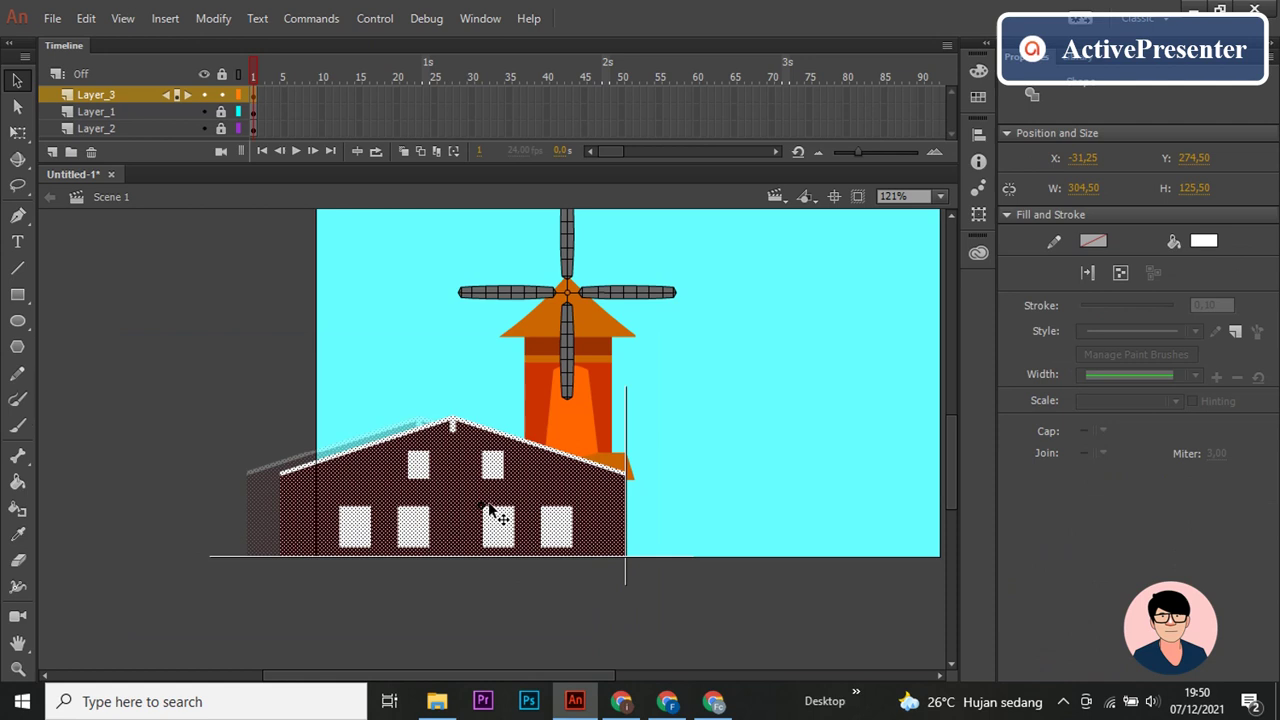
Step: Enlarge the house to about 346 × 143 and nudge it left and up
click(17, 132)
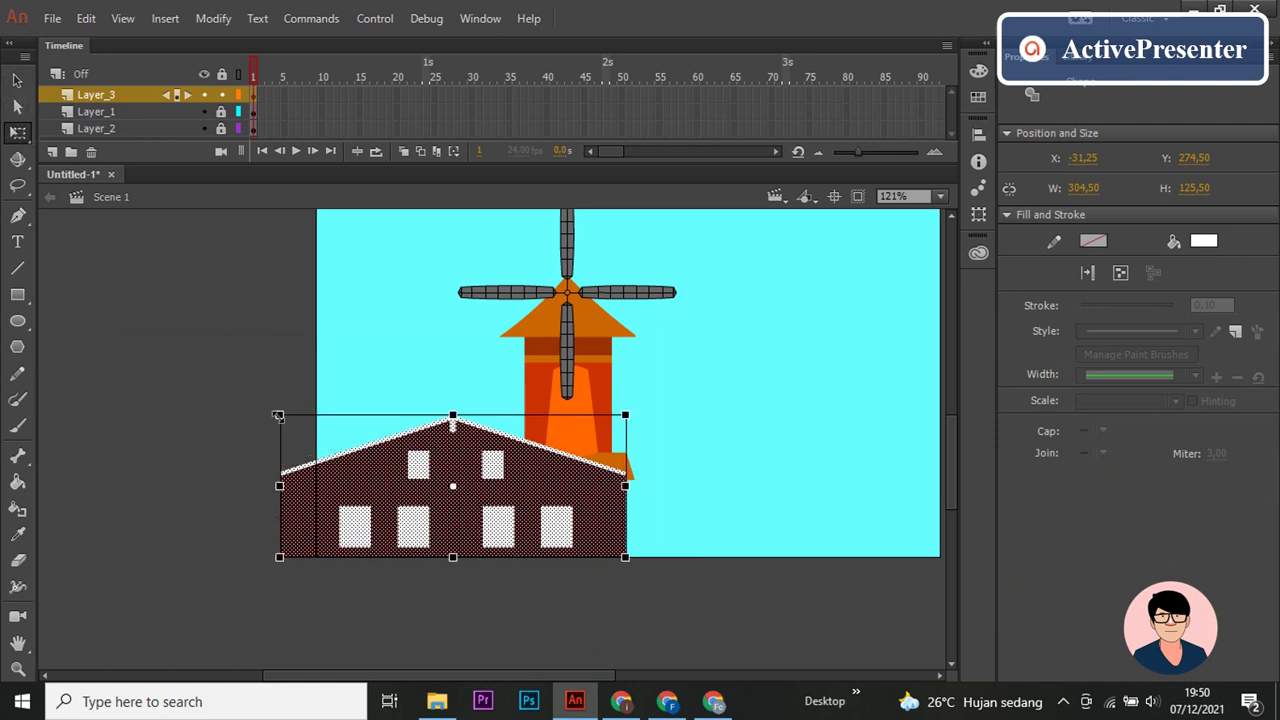
drag(278, 416, 254, 390)
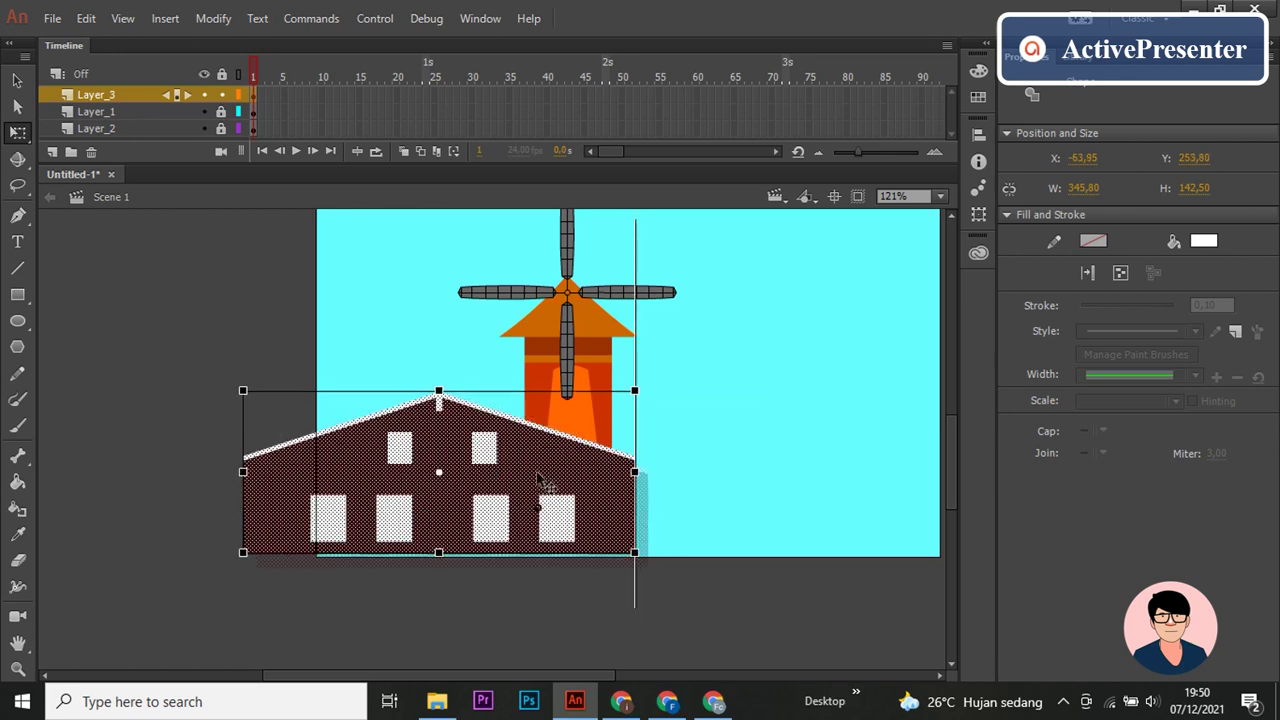
drag(557, 488, 543, 488)
key(Up)
key(Up)
key(Up)
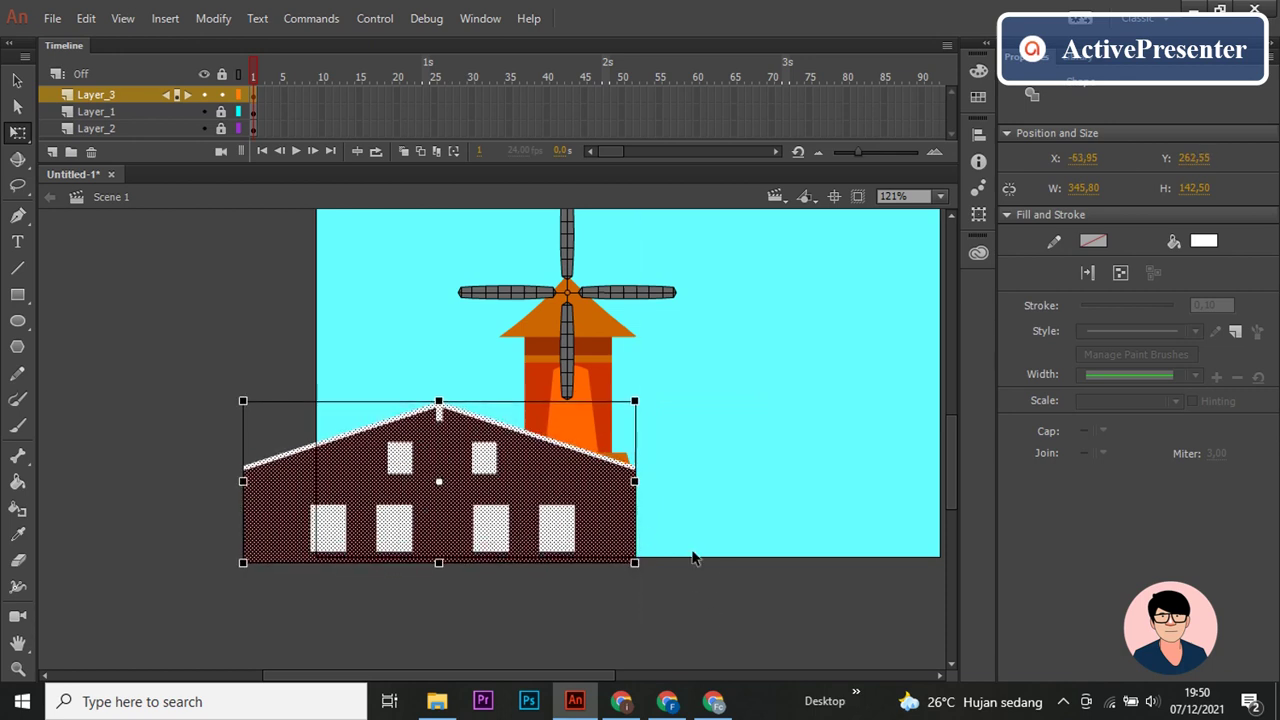
key(Up)
key(Up)
key(Up)
key(Down)
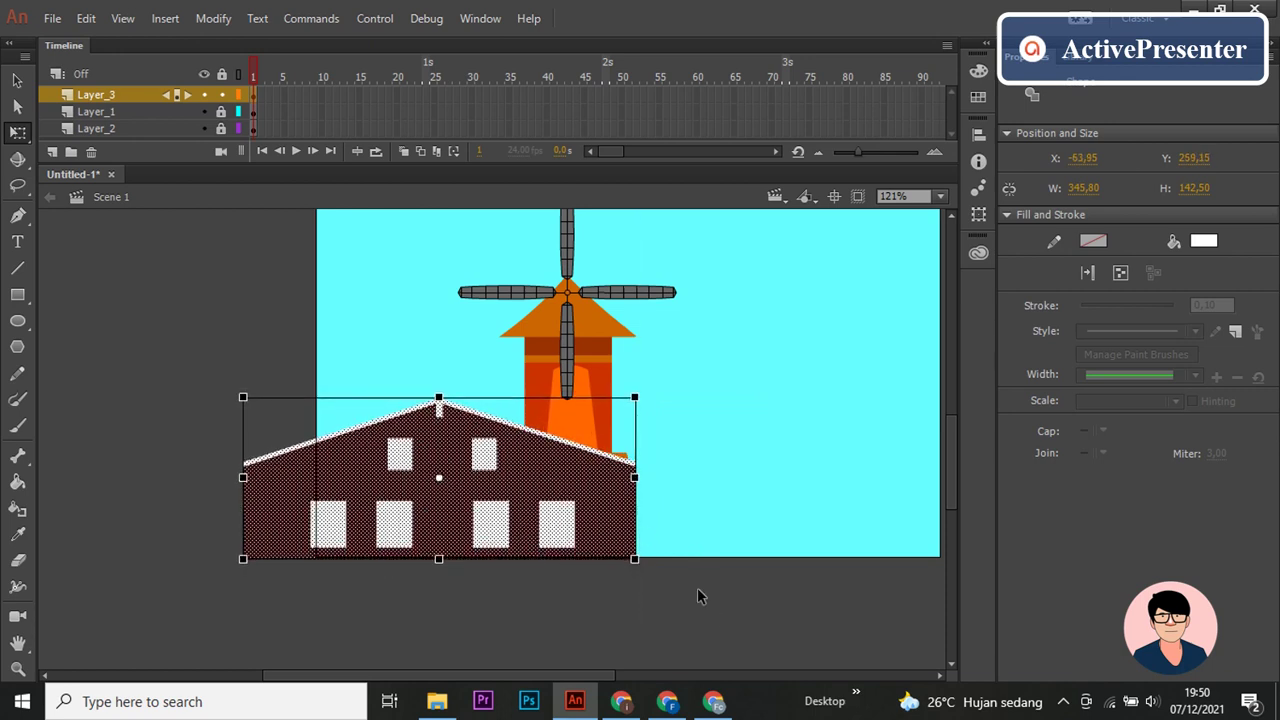
click(697, 587)
scroll(703, 552, down, 3)
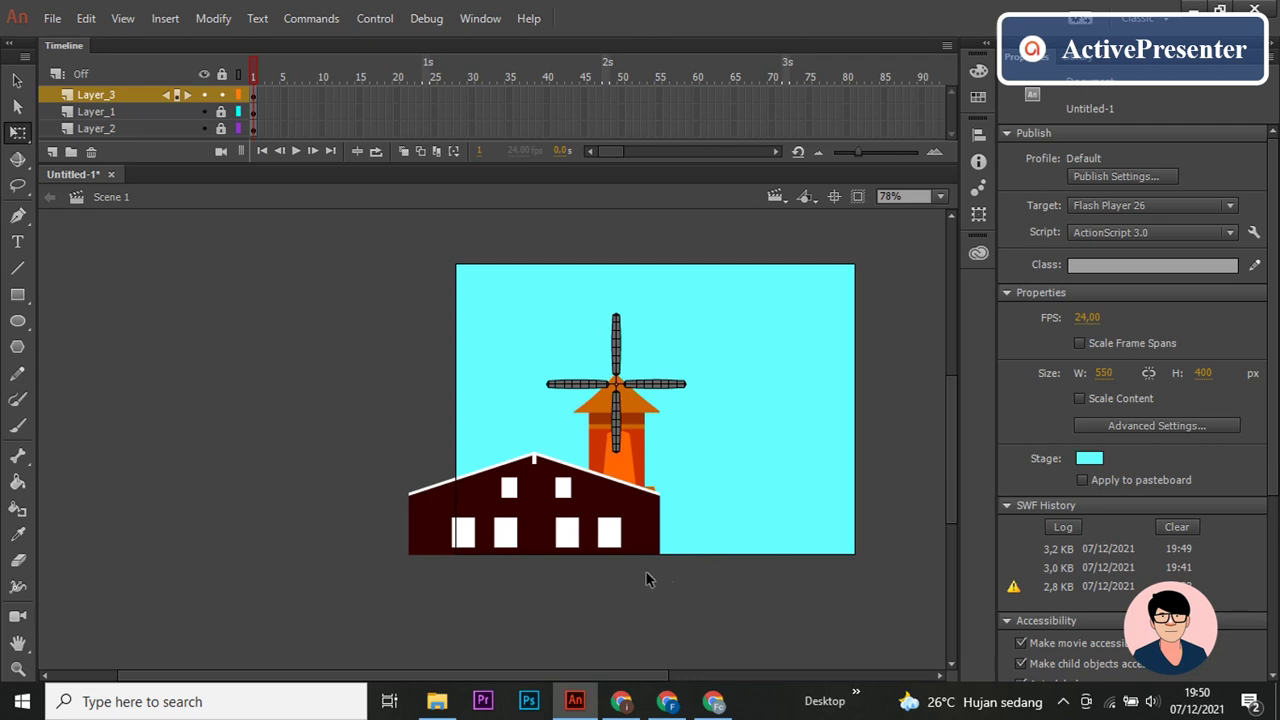
Step: Fill the house with the tower's orange, then undo back to its original size and colour
key(i)
click(633, 412)
click(645, 535)
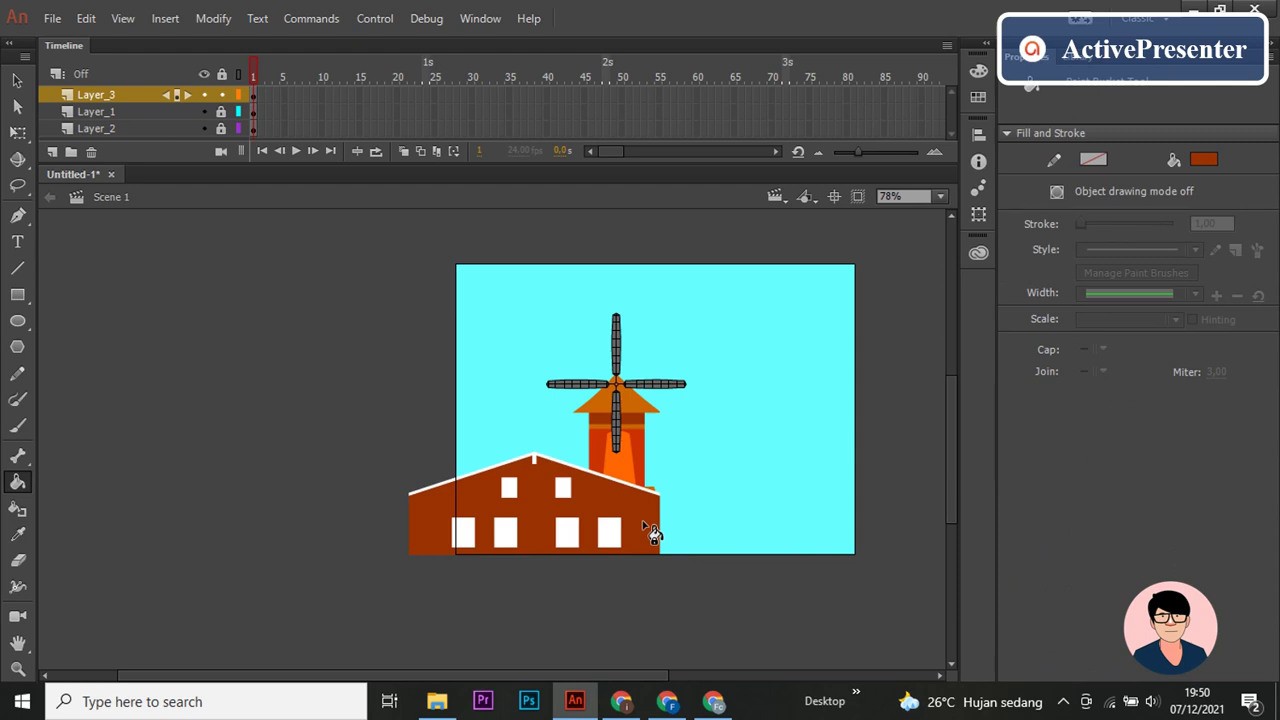
key(ctrl+a)
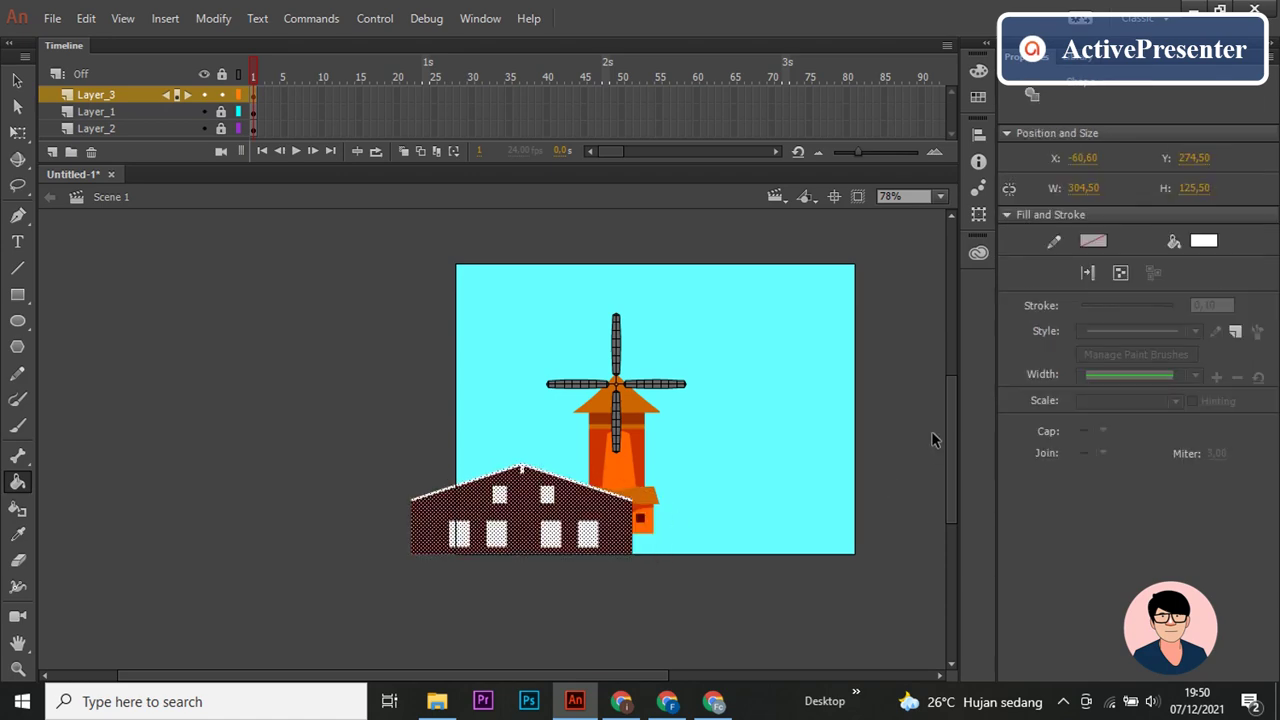
key(ctrl+z)
scroll(526, 449, up, 5)
scroll(526, 449, up, 3)
key(v)
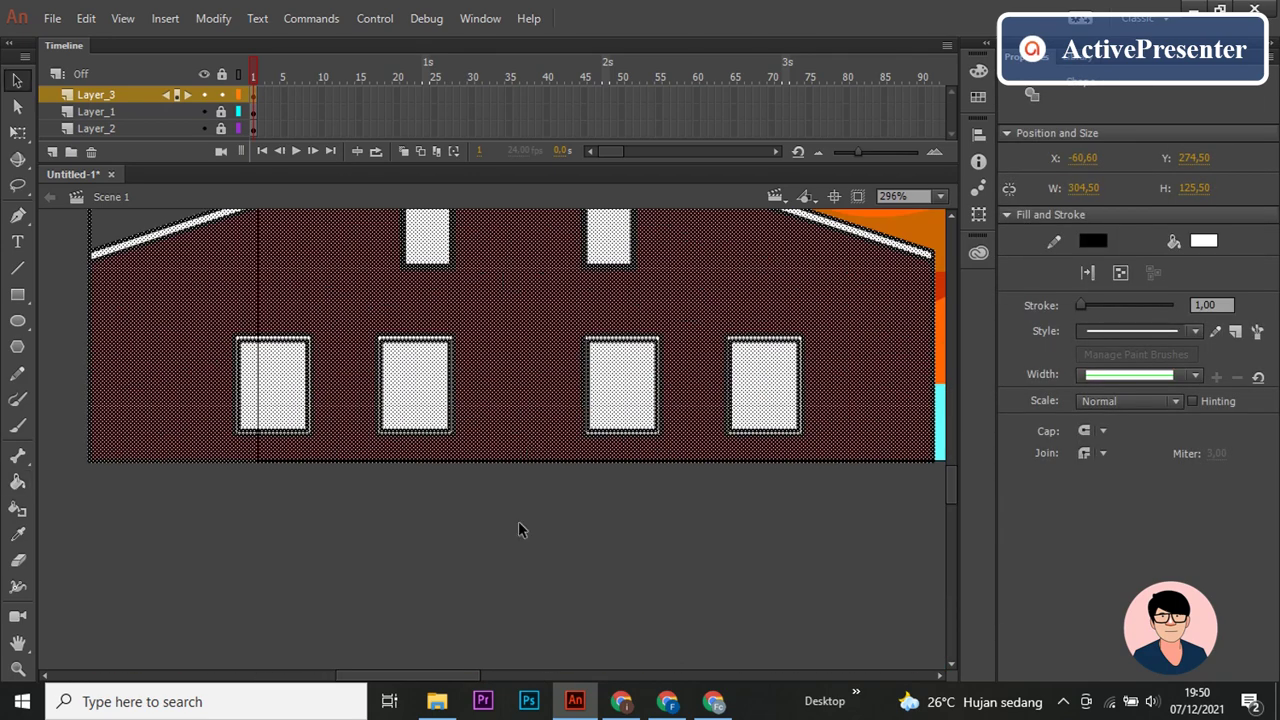
scroll(518, 521, down, 3)
Step: Recolour the upper-right and three lower window frames with the tower's orange
key(i)
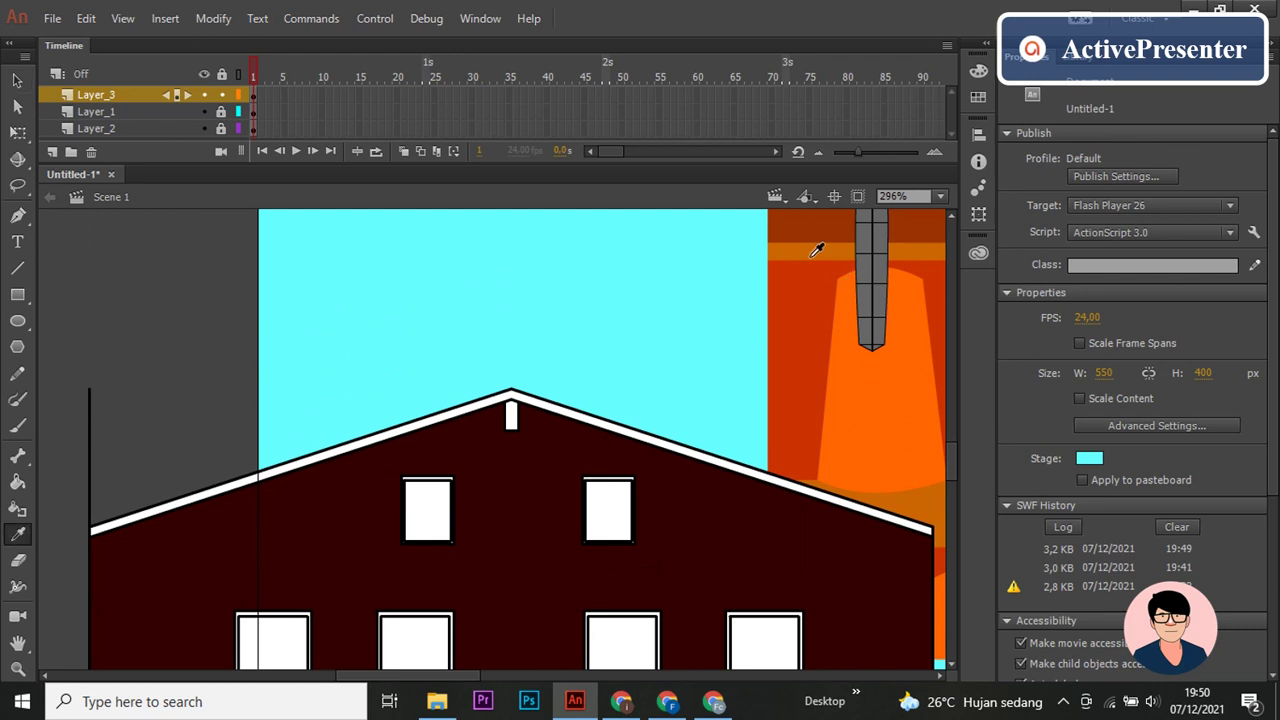
click(813, 251)
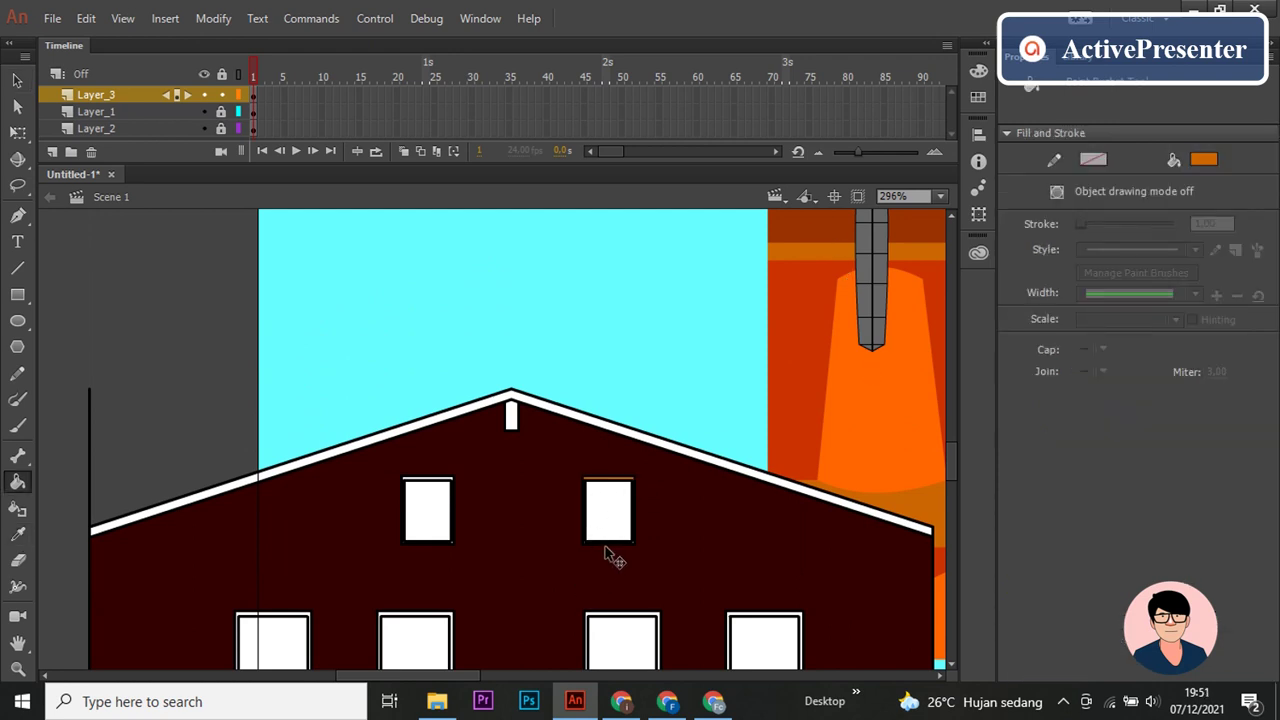
scroll(606, 557, up, 5)
scroll(771, 500, right, 3)
click(424, 288)
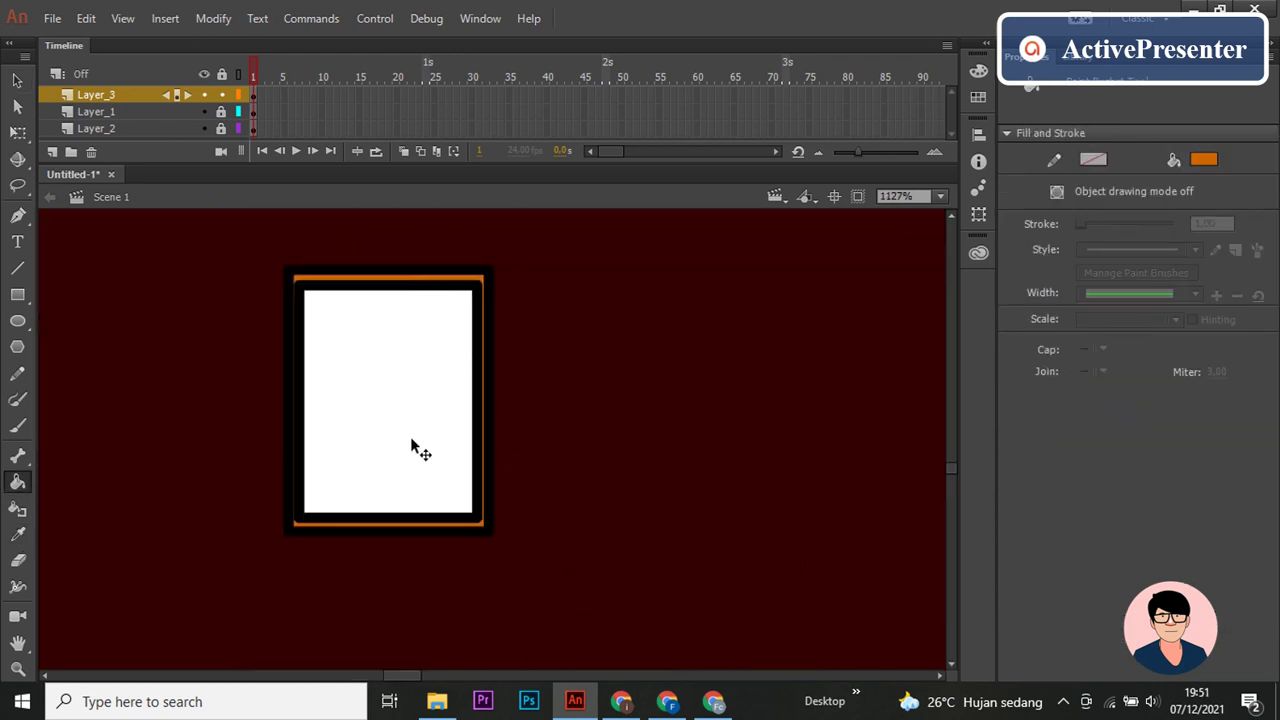
scroll(414, 449, down, 5)
scroll(386, 531, left, 3)
click(290, 482)
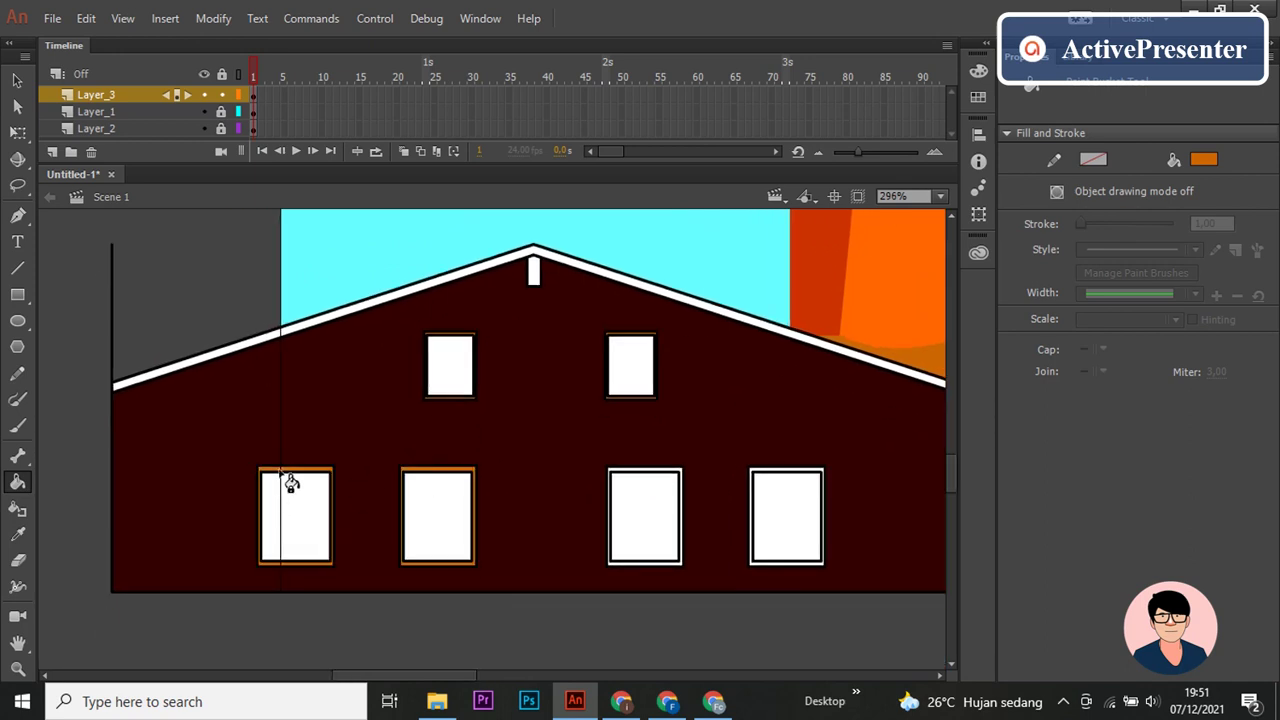
click(654, 484)
click(783, 482)
scroll(783, 484, down, 2)
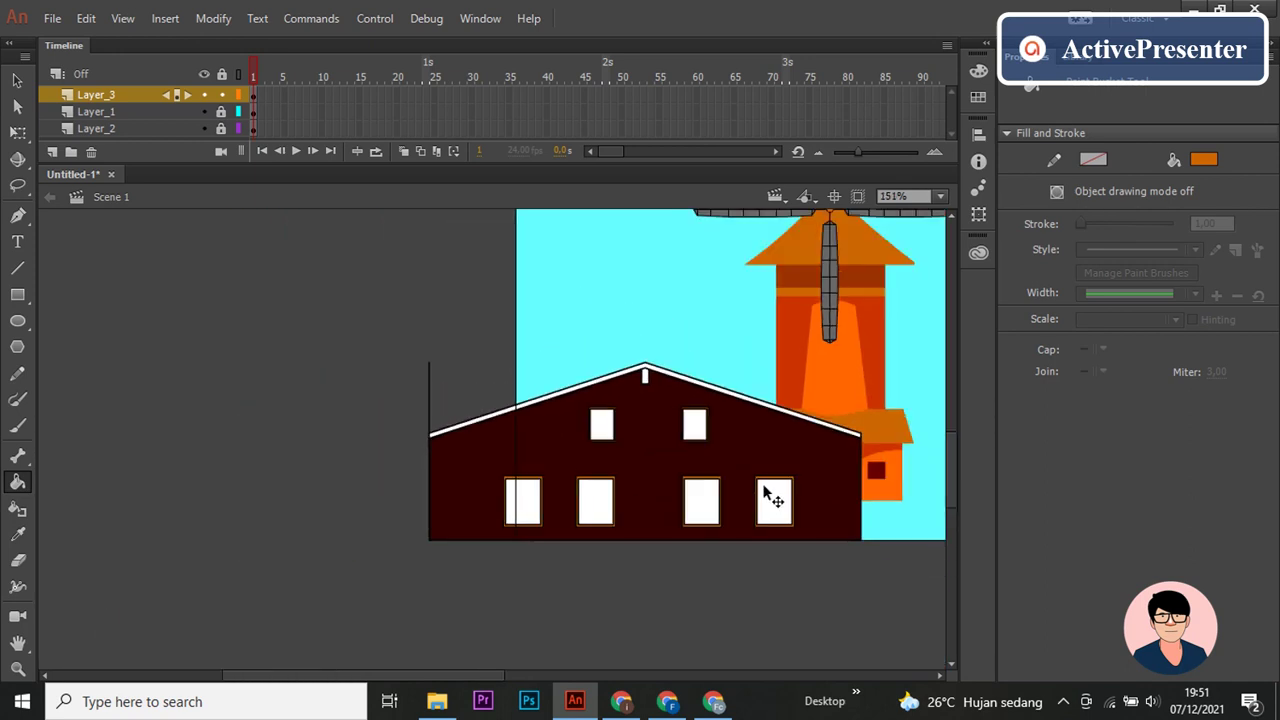
scroll(737, 486, right, 3)
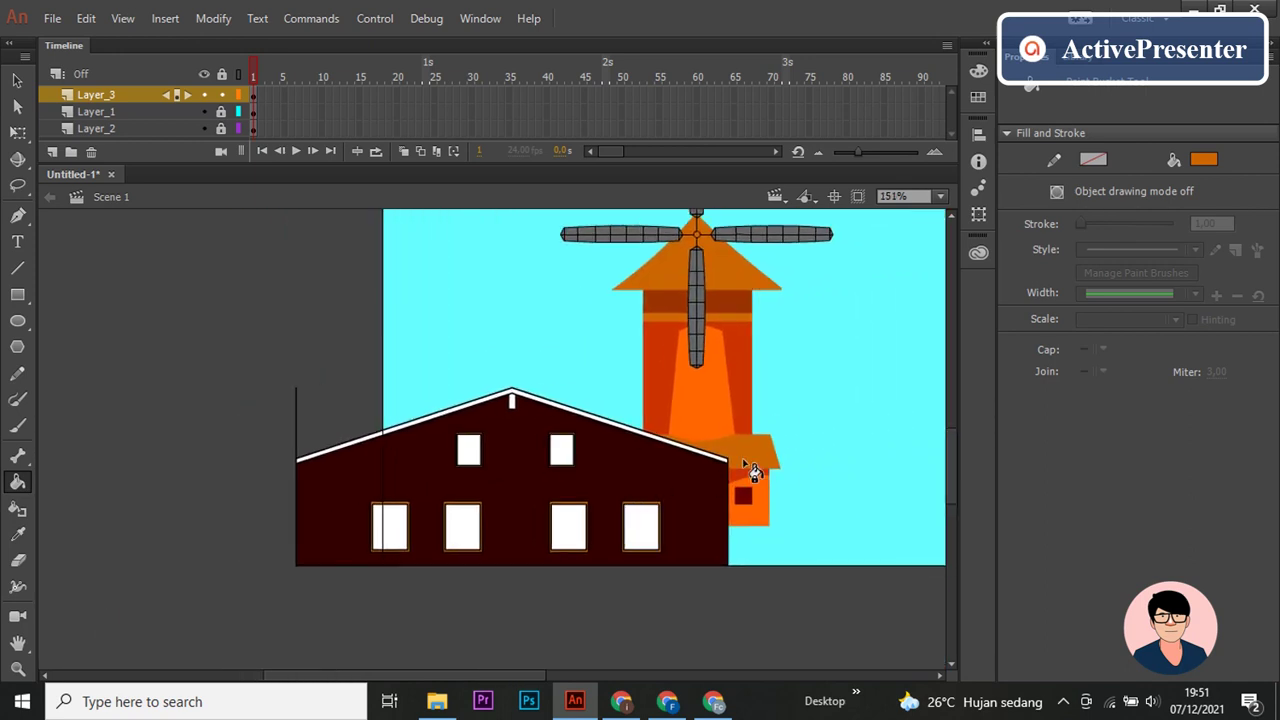
Step: Fill the house body orange-red and remove its outline stroke
alt+click(744, 360)
click(627, 474)
key(v)
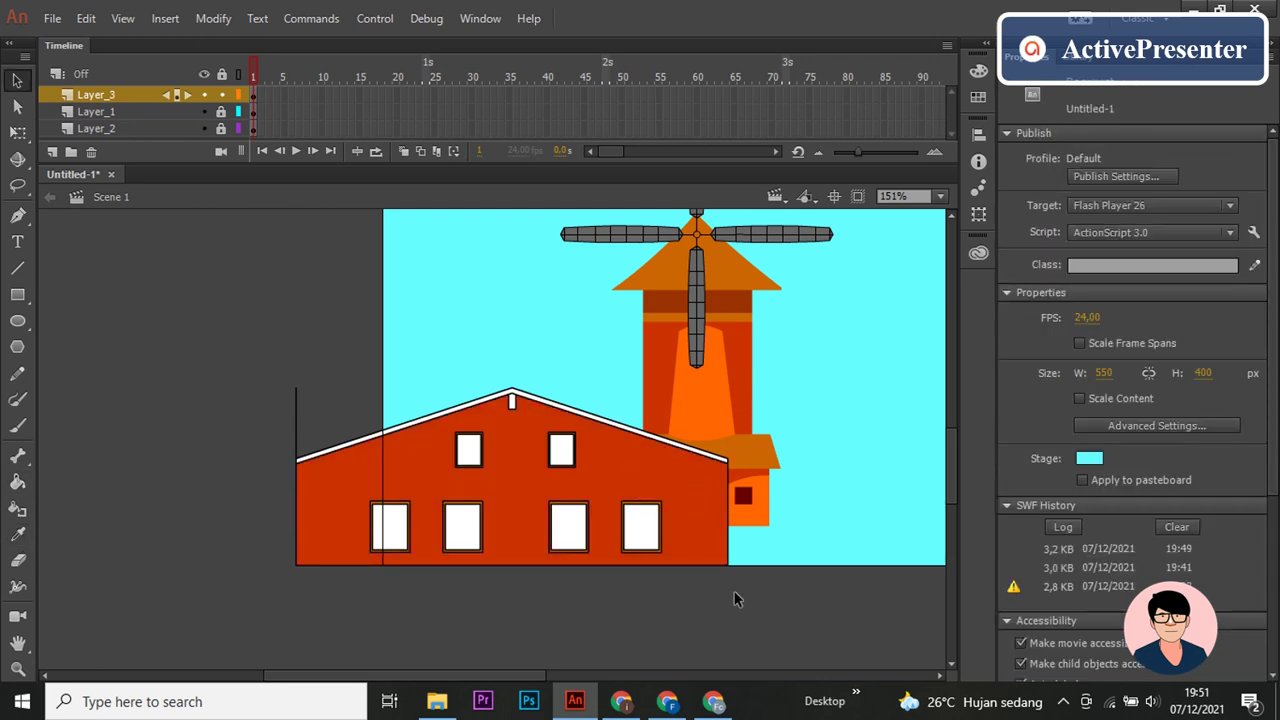
scroll(735, 598, down, 2)
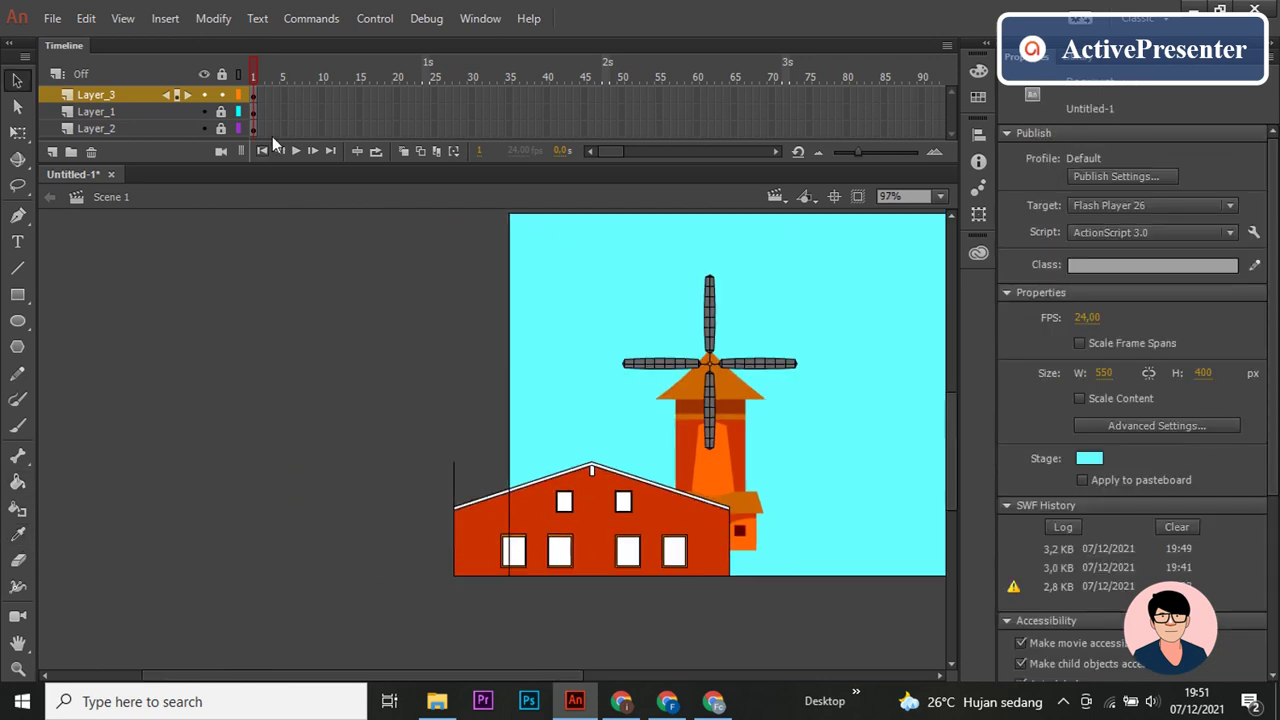
click(253, 95)
key(k)
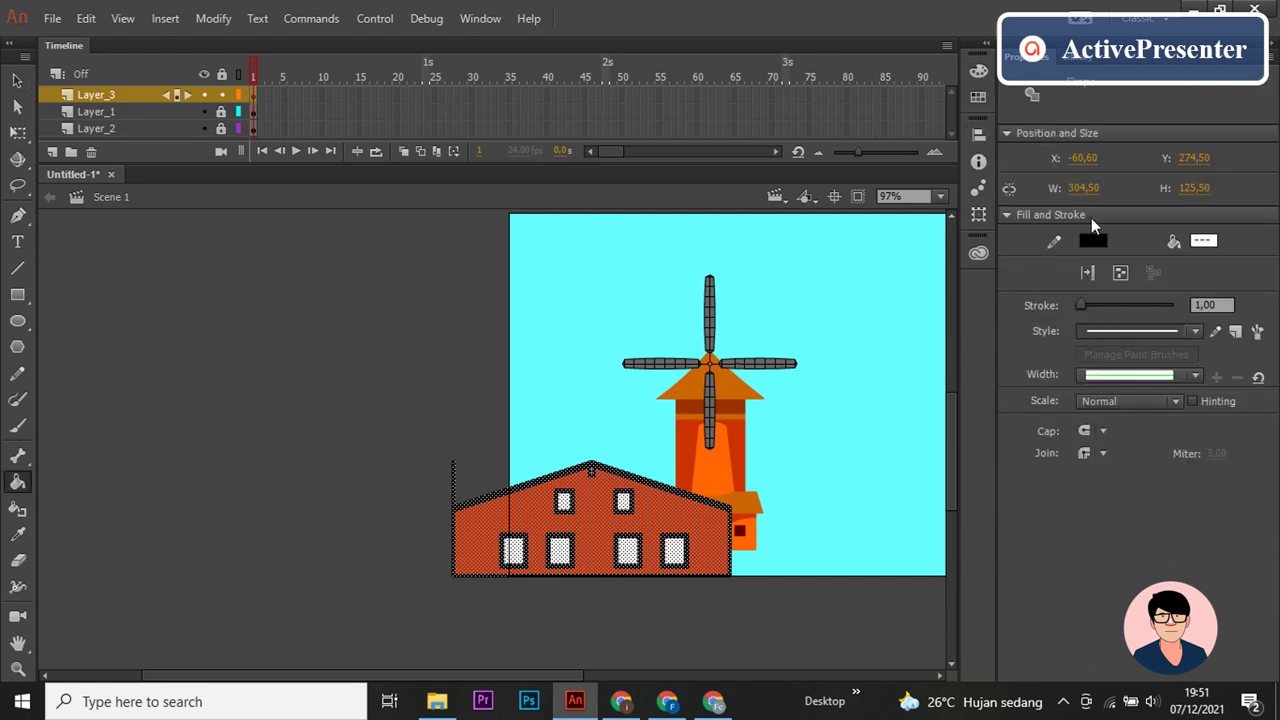
click(1093, 241)
click(1068, 258)
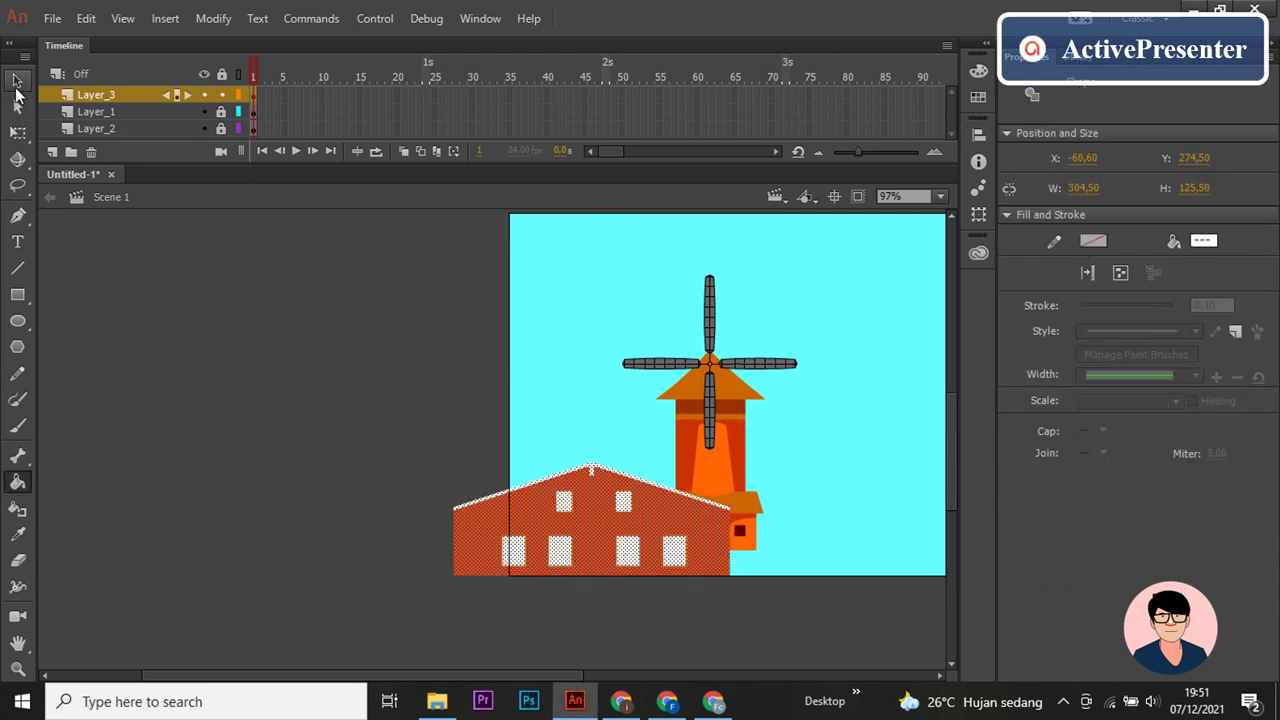
key(v)
click(520, 379)
Step: Play a test movie of the windmill animation and close it
key(ctrl+Return)
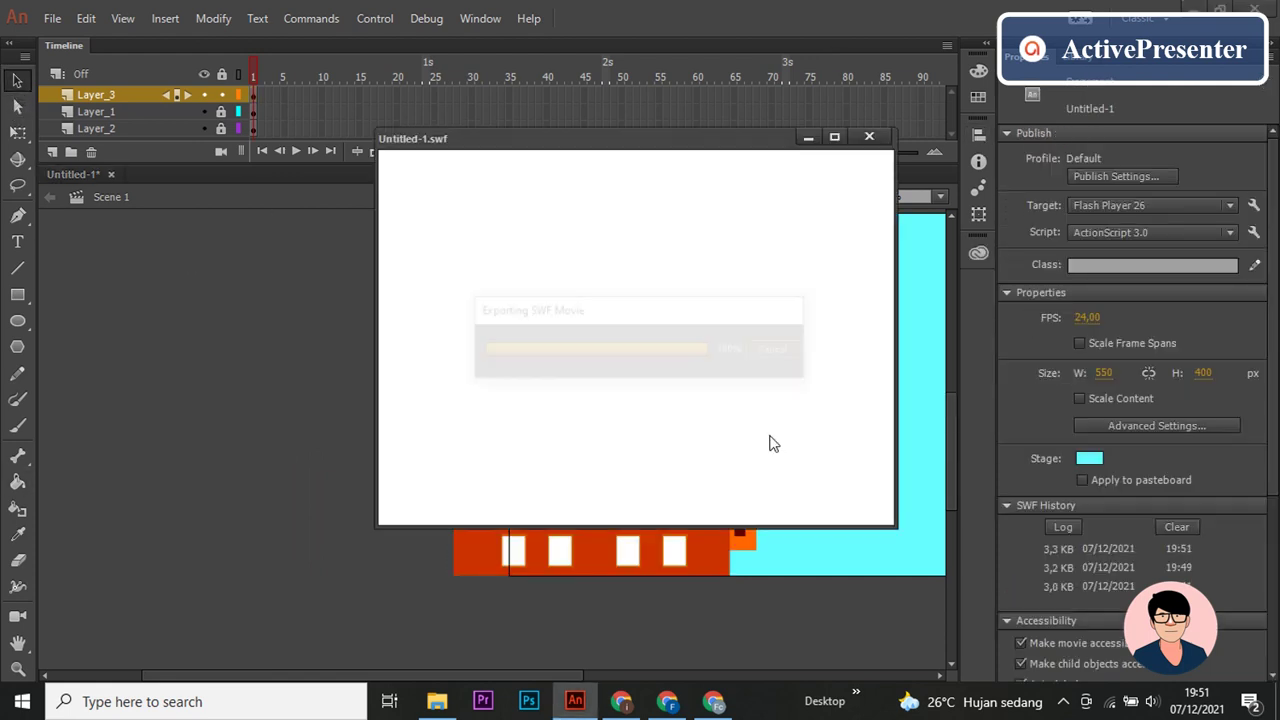
click(869, 136)
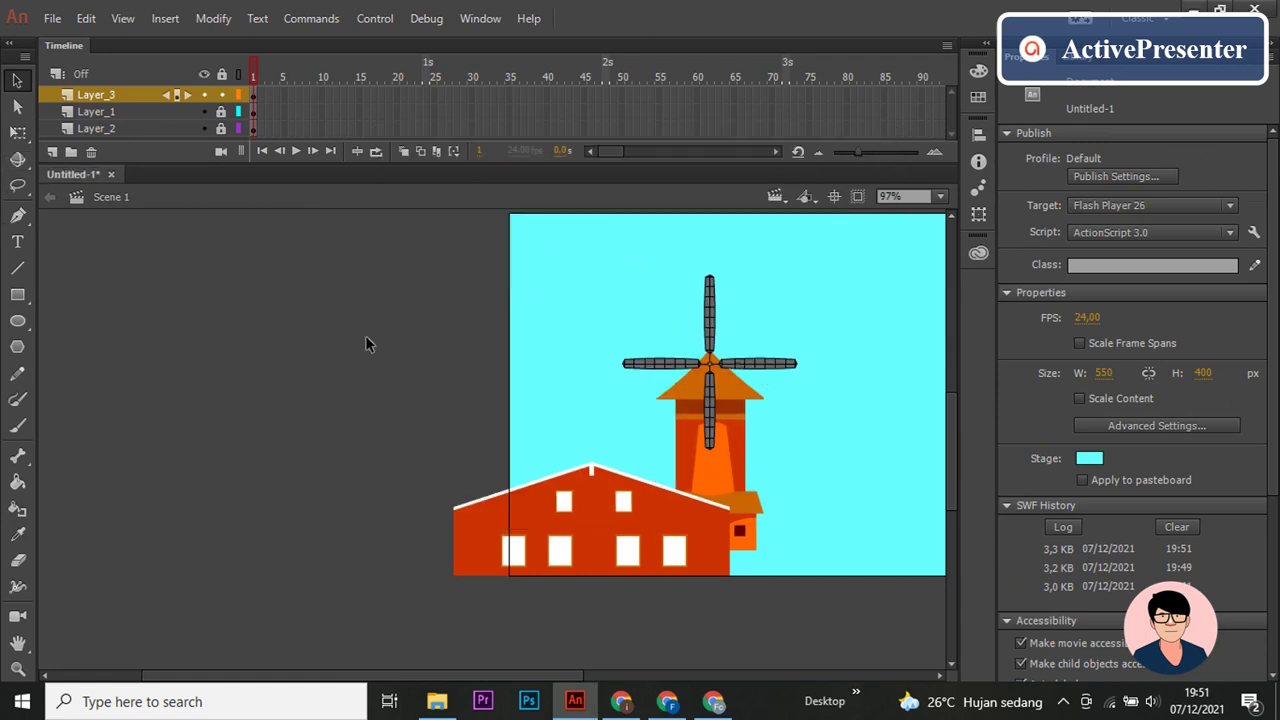
drag(376, 400, 762, 640)
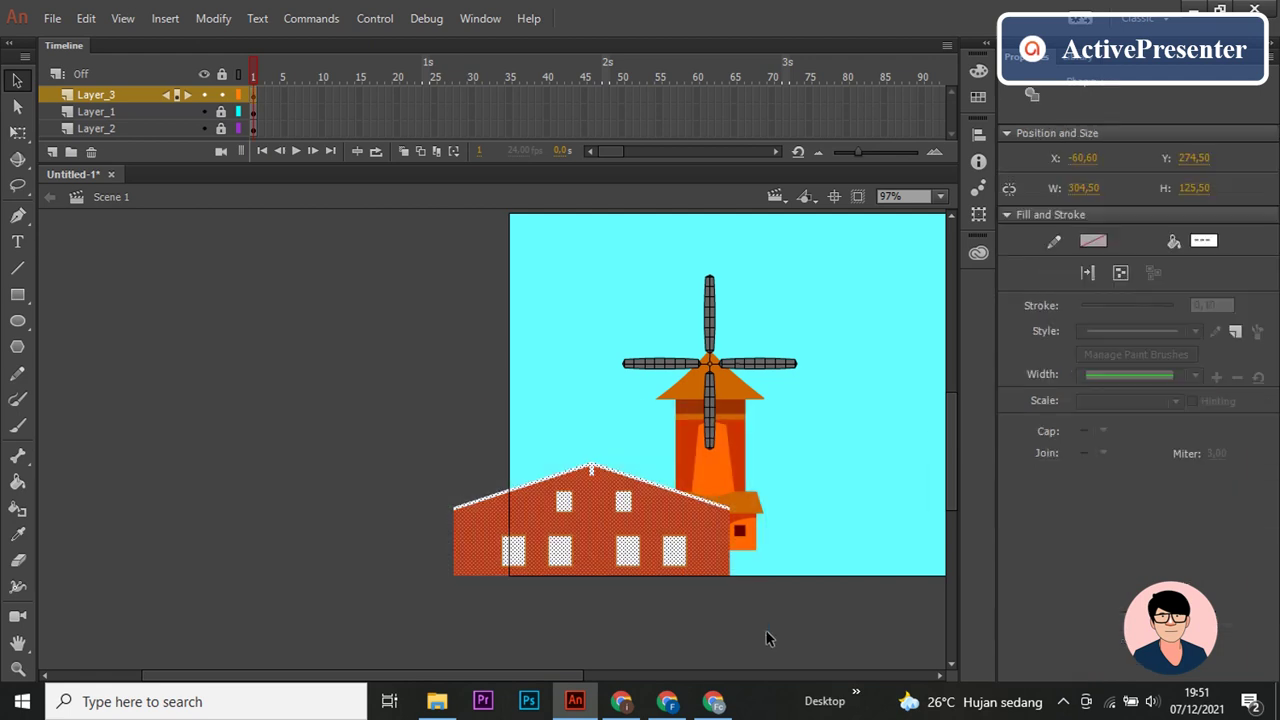
click(770, 485)
Step: Fill the house body brown with the Paint Bucket
key(i)
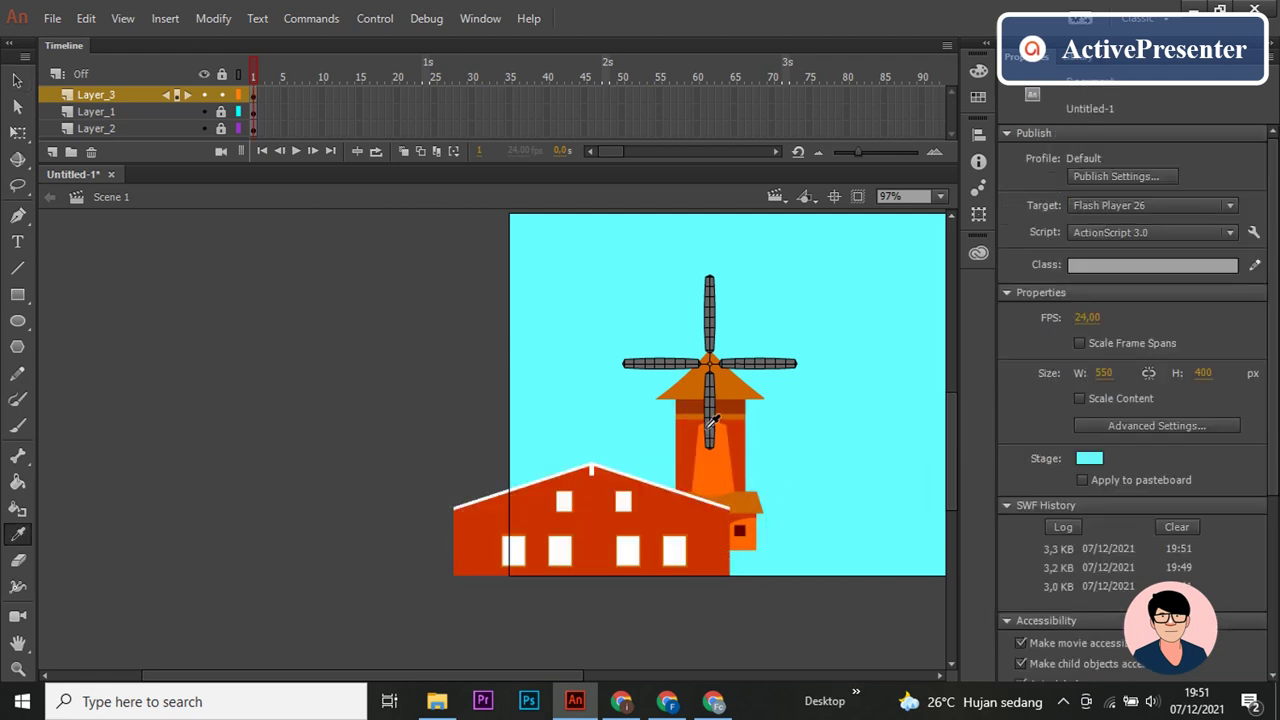
key(k)
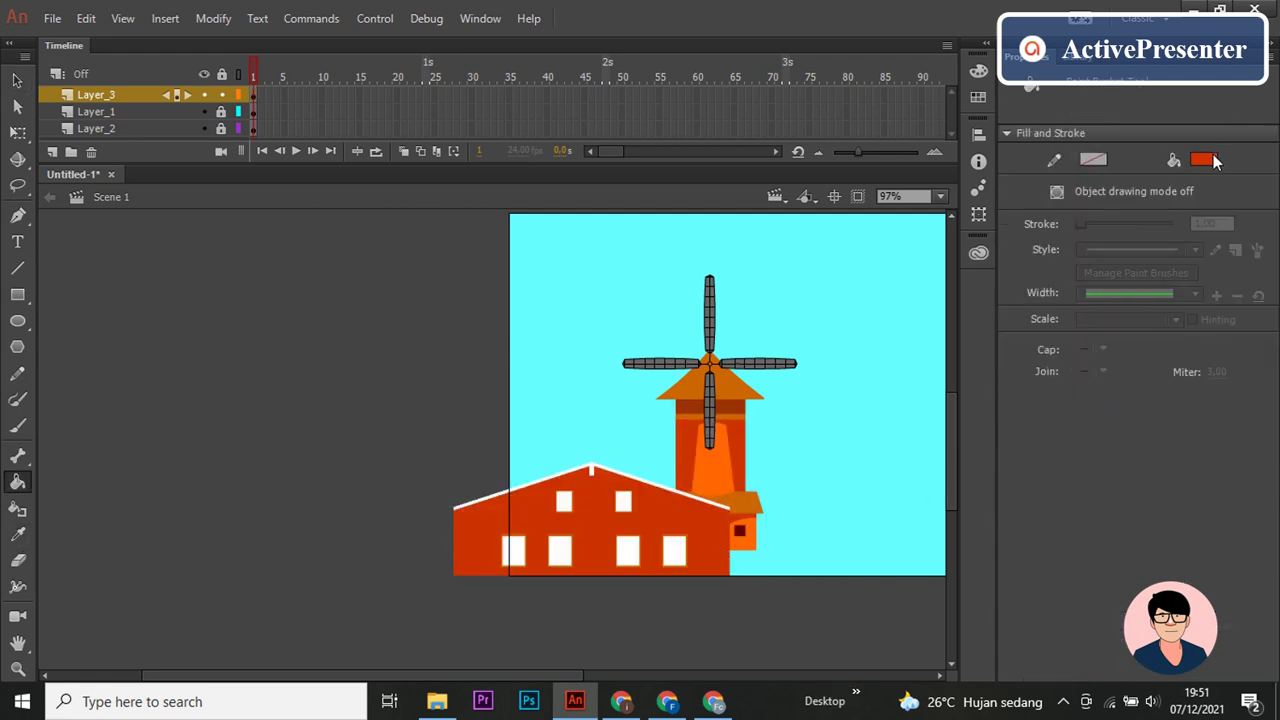
click(1203, 160)
click(940, 310)
click(698, 524)
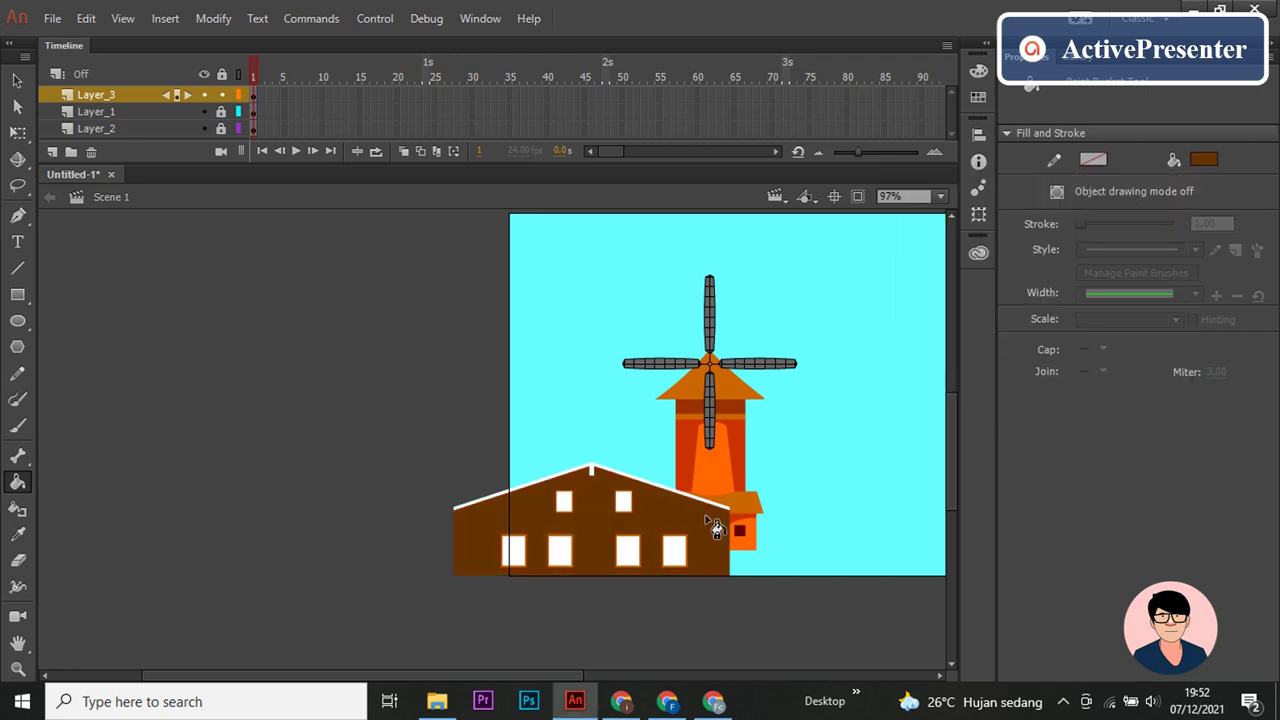
scroll(655, 535, up, 3)
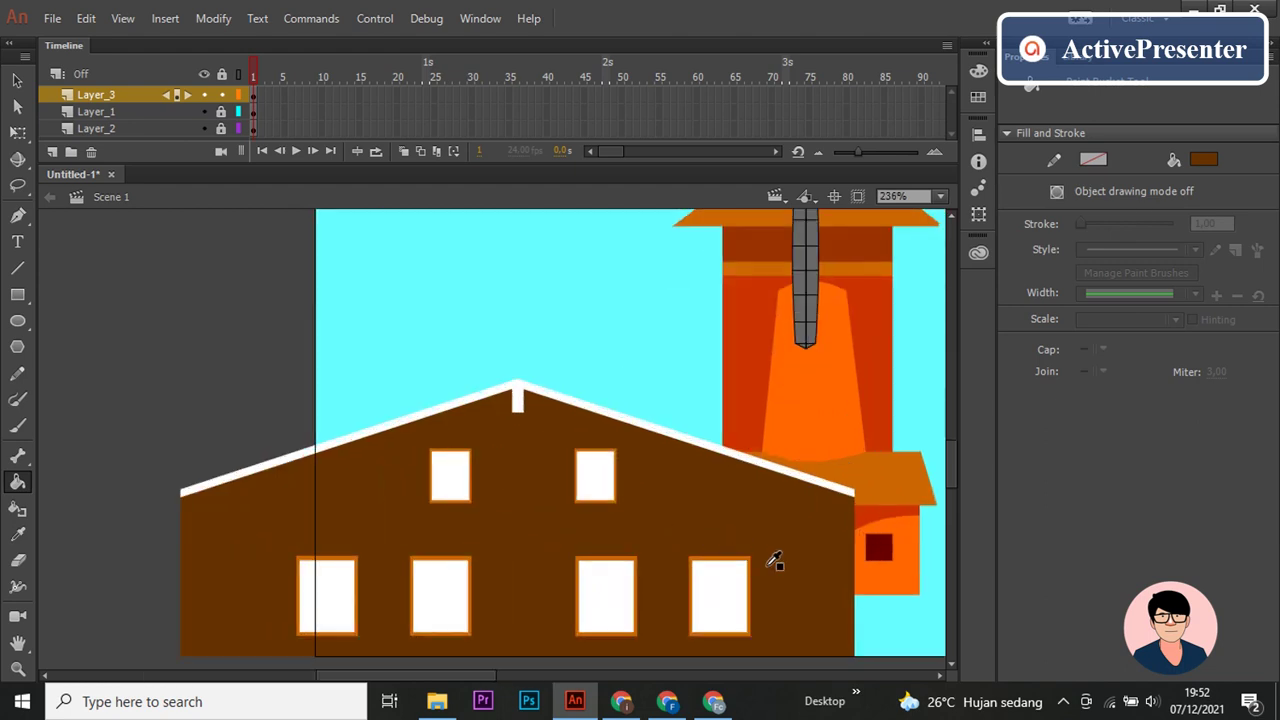
Step: Fill all six barn windows dark red
key(i)
click(719, 595)
click(606, 598)
click(595, 478)
click(450, 478)
click(440, 595)
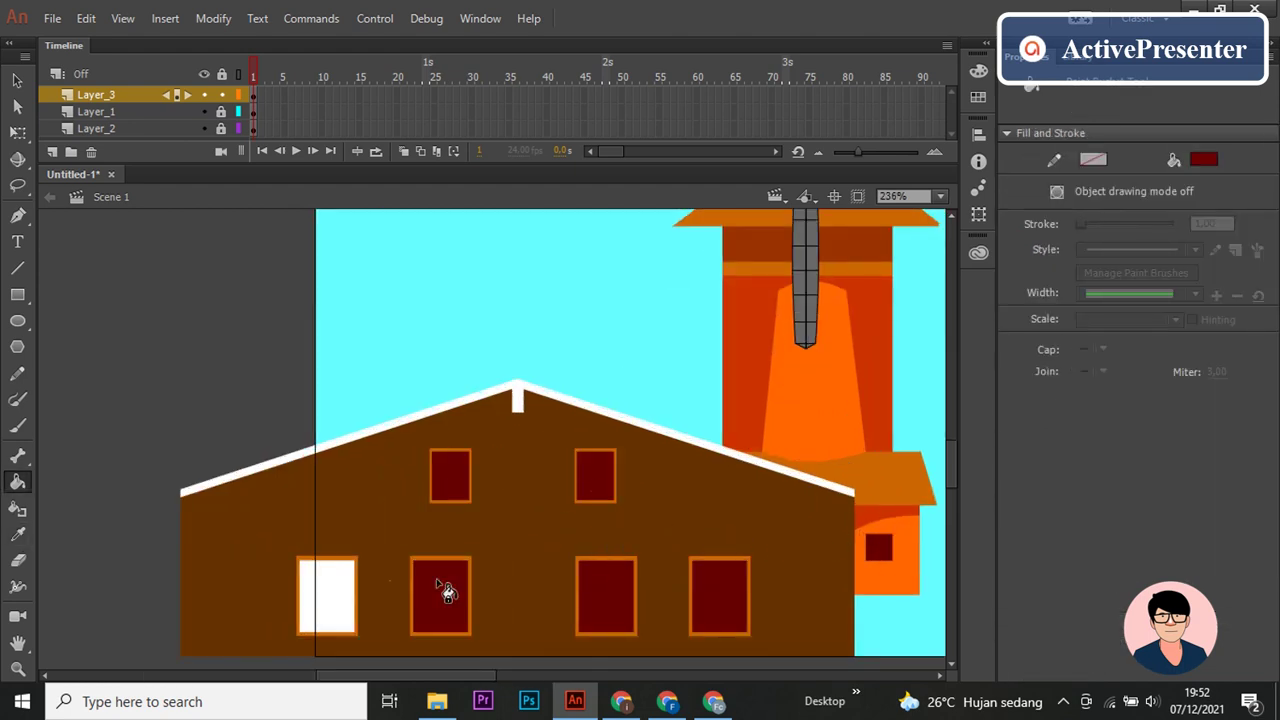
click(326, 598)
Step: Sample white and turn every window outline white instead of orange
key(i)
click(472, 490)
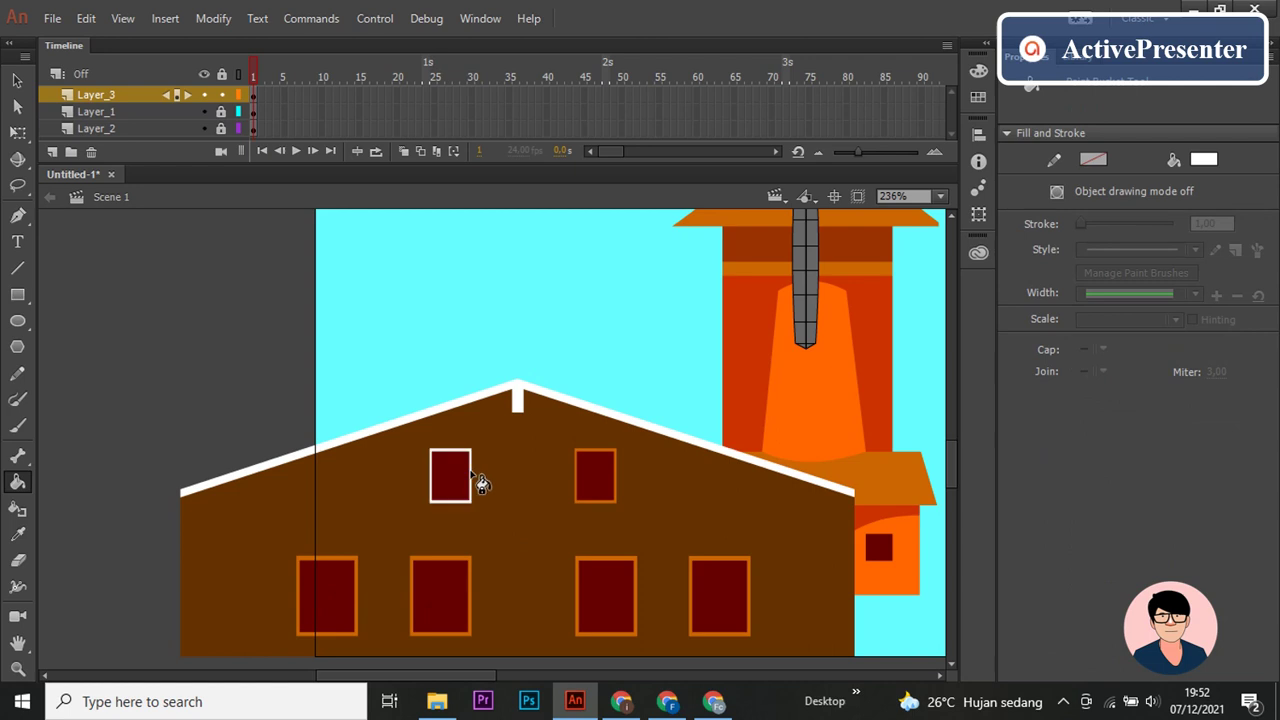
click(585, 502)
key(ctrl+z)
scroll(614, 560, up, 3)
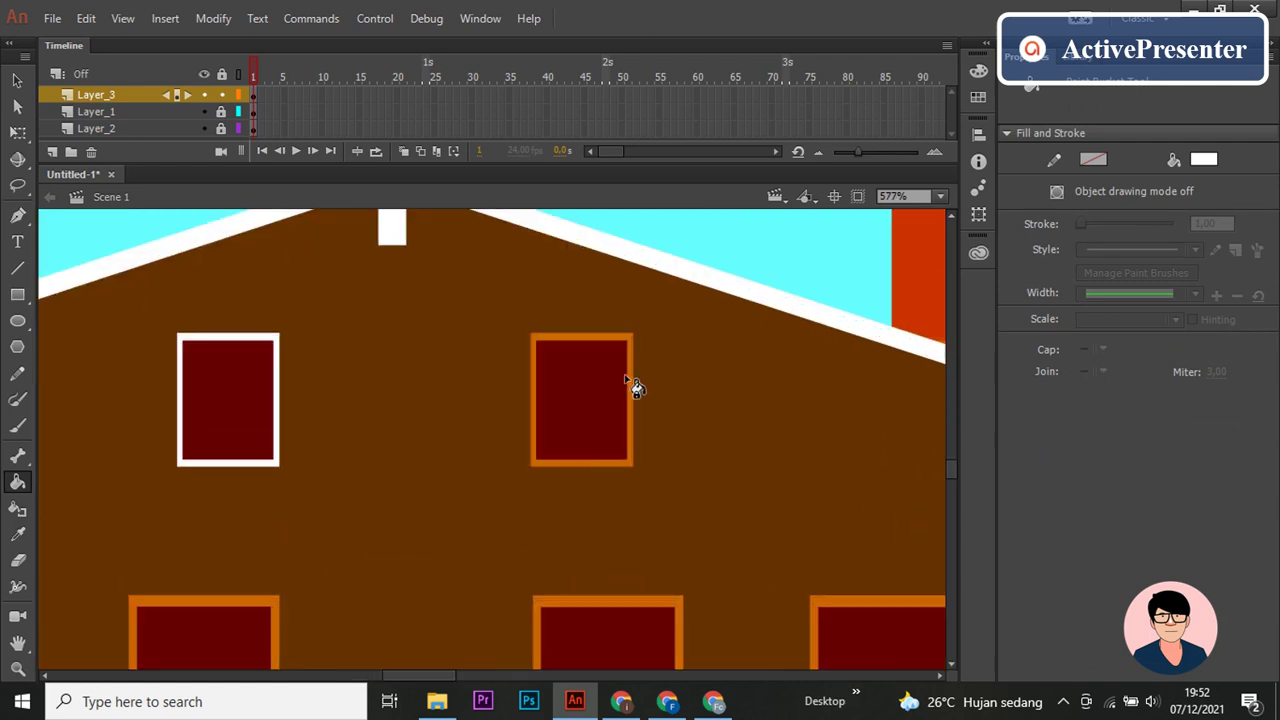
click(634, 386)
scroll(634, 509, down, 3)
click(550, 463)
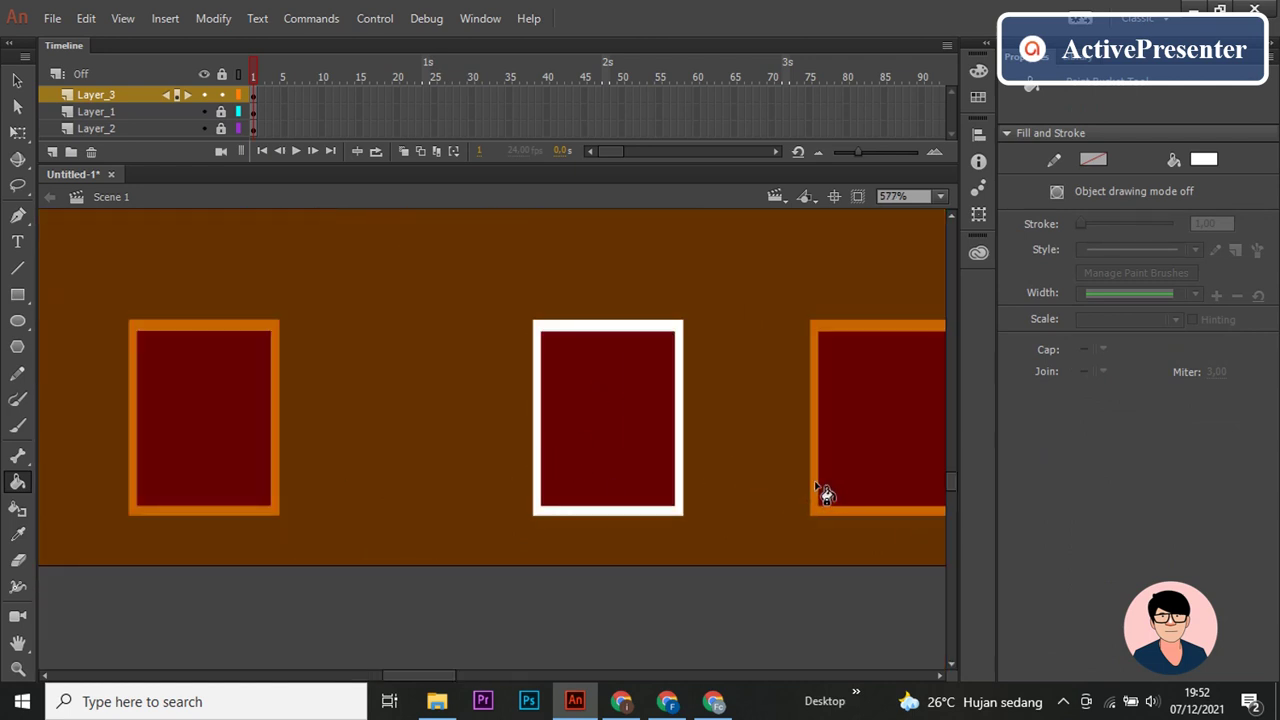
click(815, 498)
click(280, 500)
scroll(503, 490, left, 3)
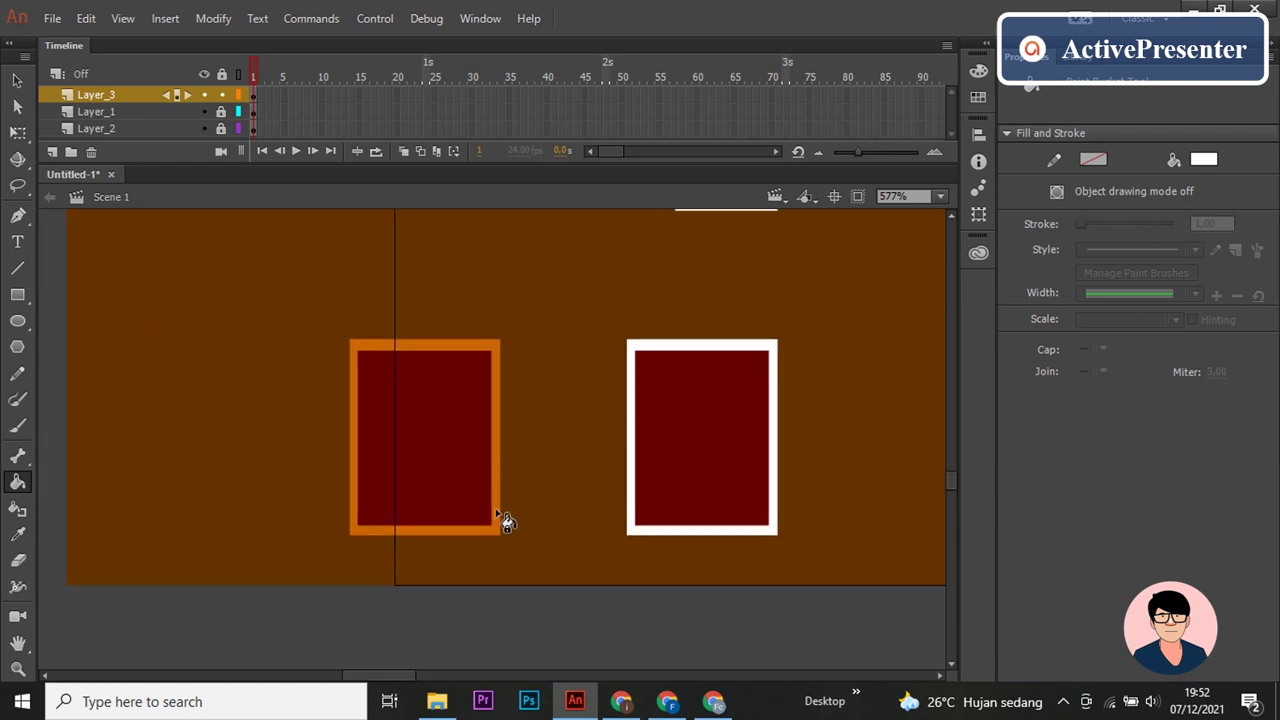
click(503, 515)
scroll(674, 531, down, 3)
scroll(523, 500, down, 2)
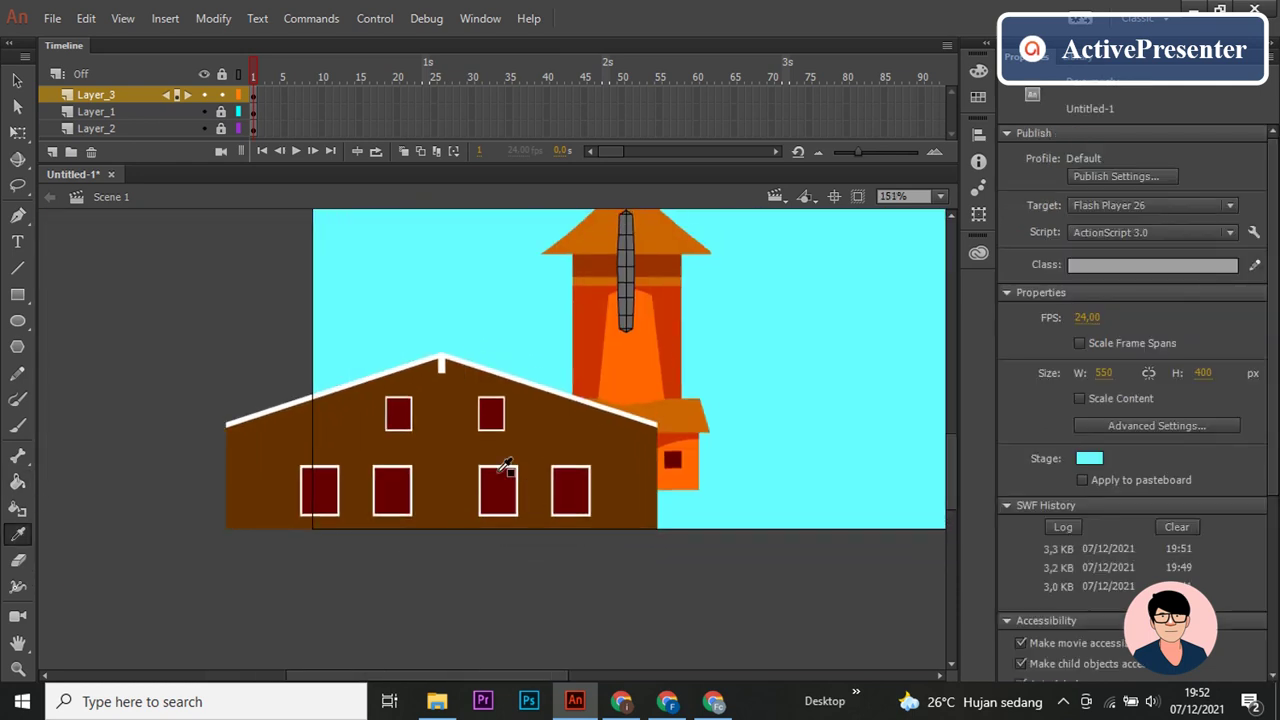
Step: Fill all six house windows grey with the Paint Bucket
click(1204, 160)
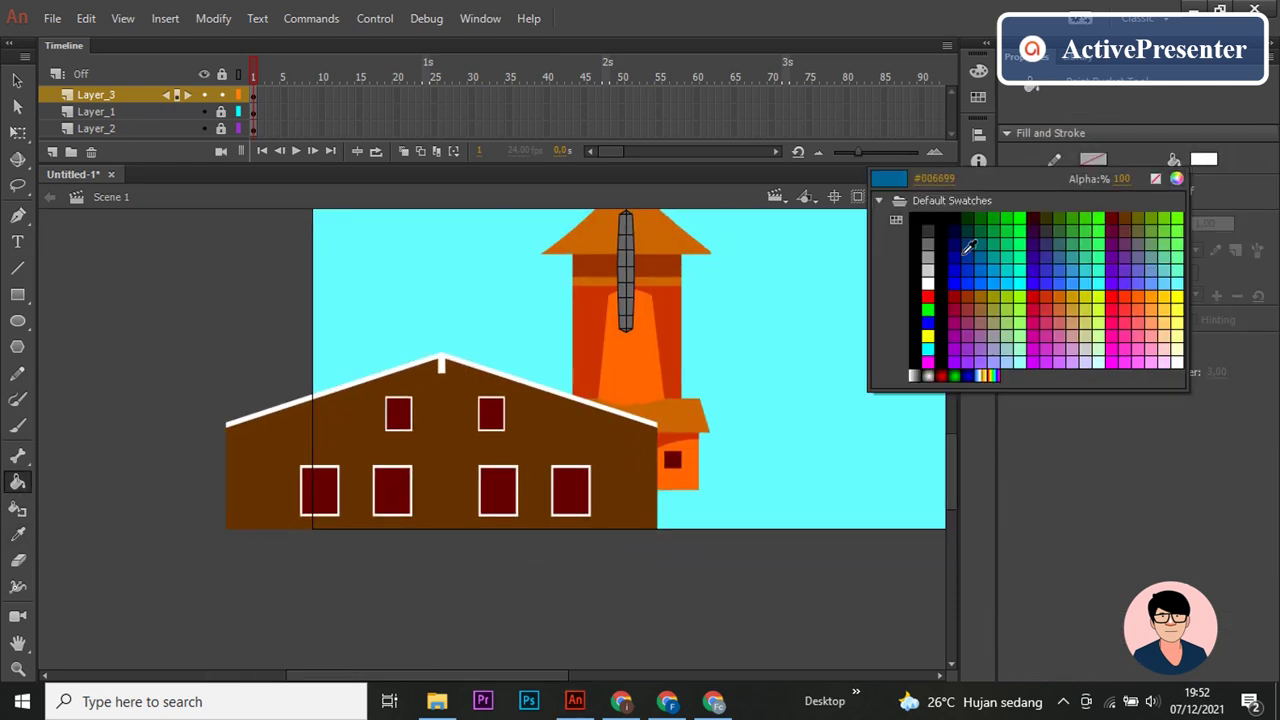
click(928, 250)
click(570, 490)
click(500, 495)
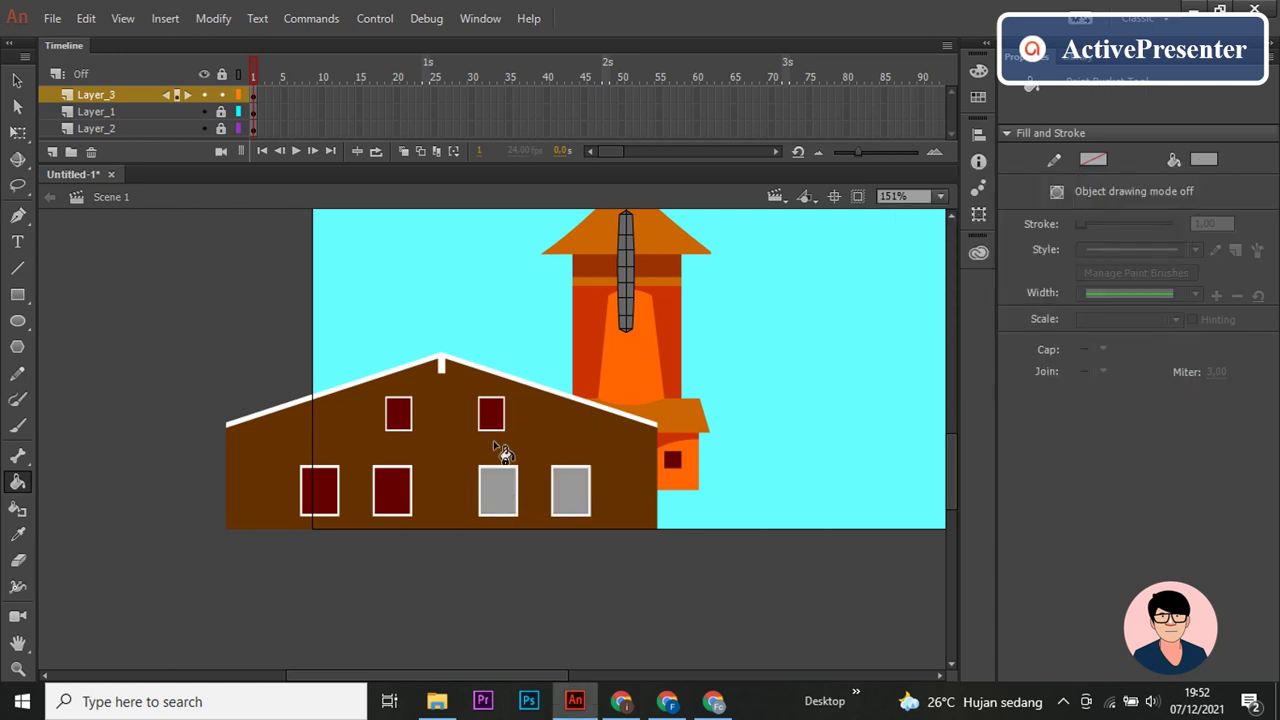
click(491, 415)
click(398, 415)
click(392, 492)
click(320, 492)
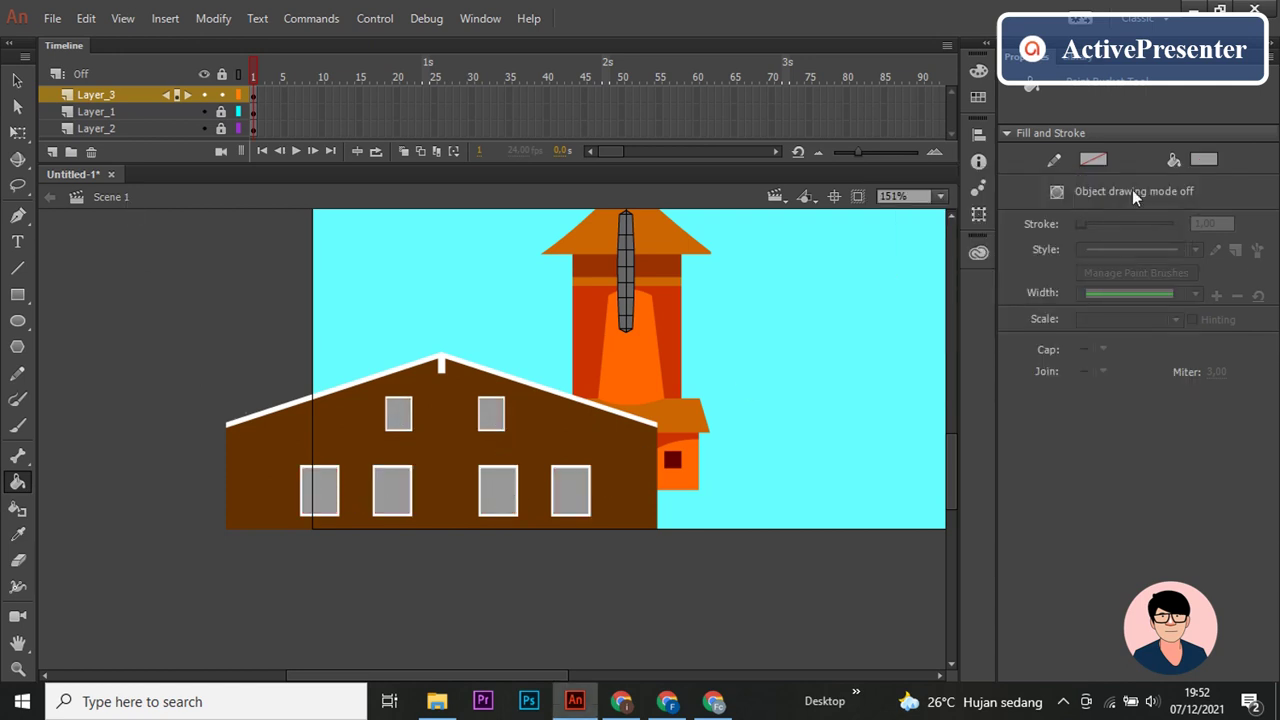
Step: Return to the Selection tool and zoom out to view the whole scene including the windmill
click(18, 82)
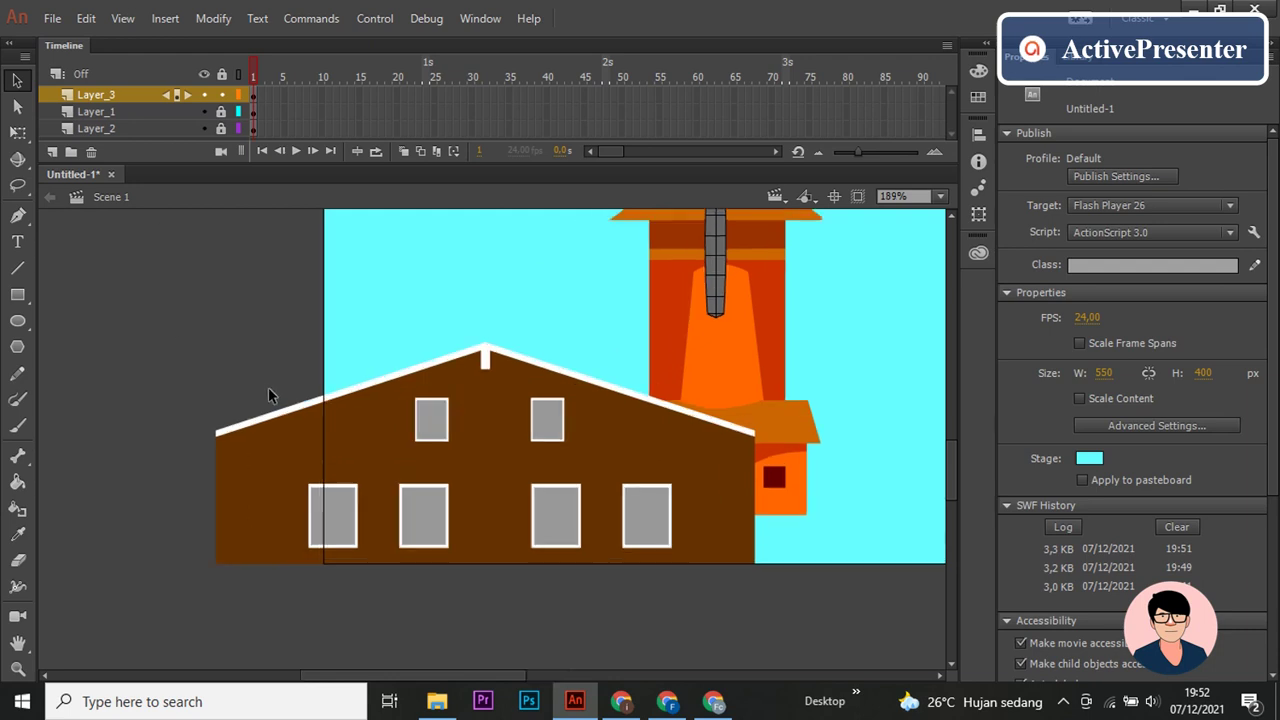
scroll(268, 387, up, 4)
scroll(535, 403, down, 6)
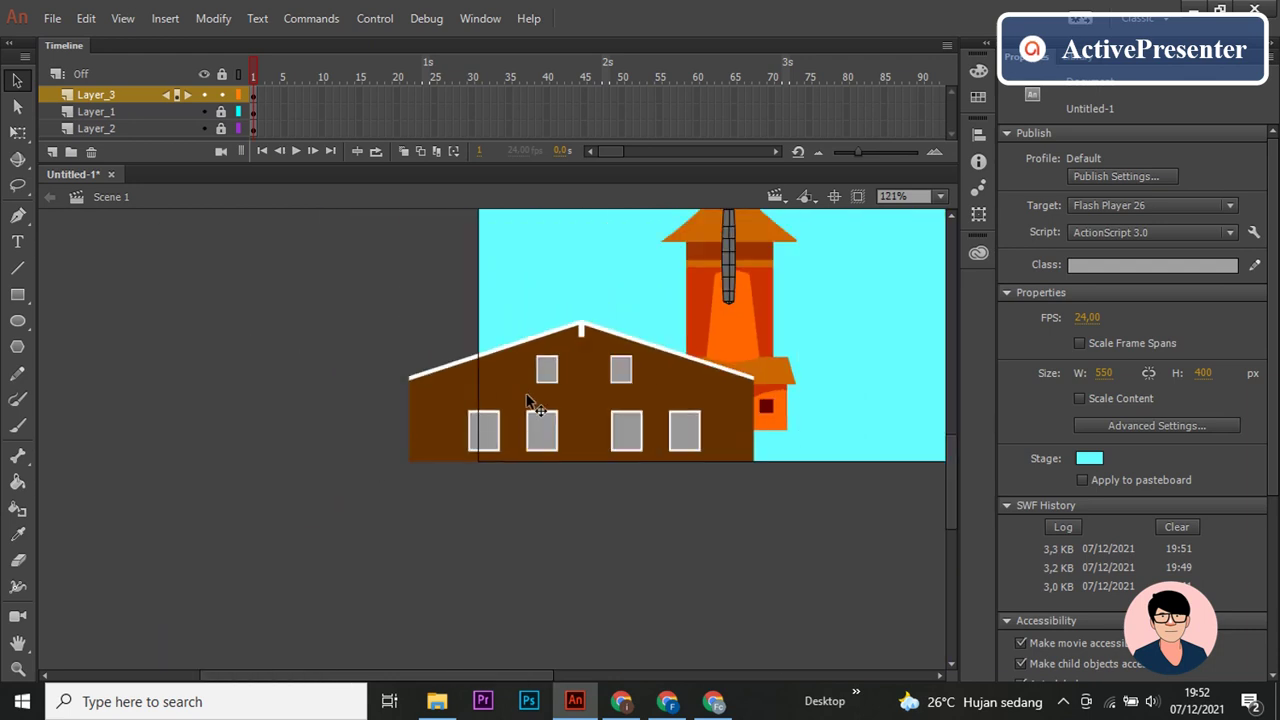
scroll(510, 505, up, 2)
scroll(558, 482, down, 1)
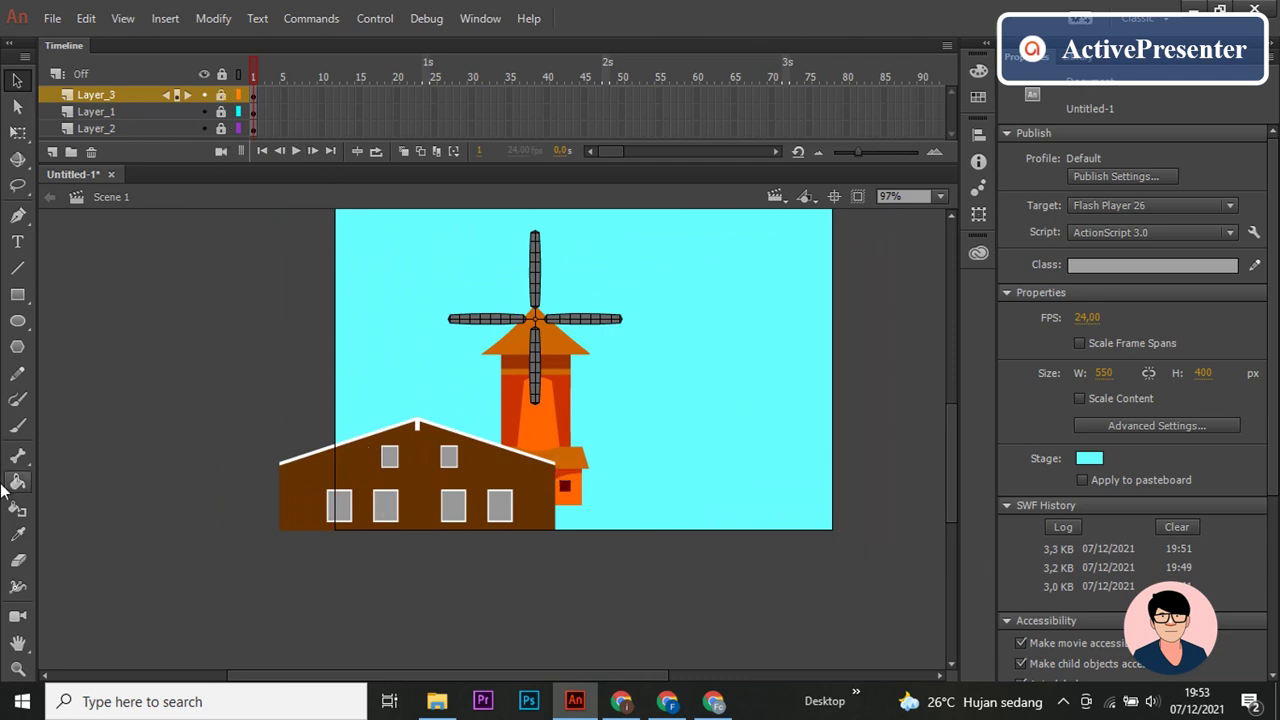
Step: Add a new Layer_4 at the bottom of the stack below Layer_2, then re-frame the scene
click(50, 152)
drag(127, 99, 127, 140)
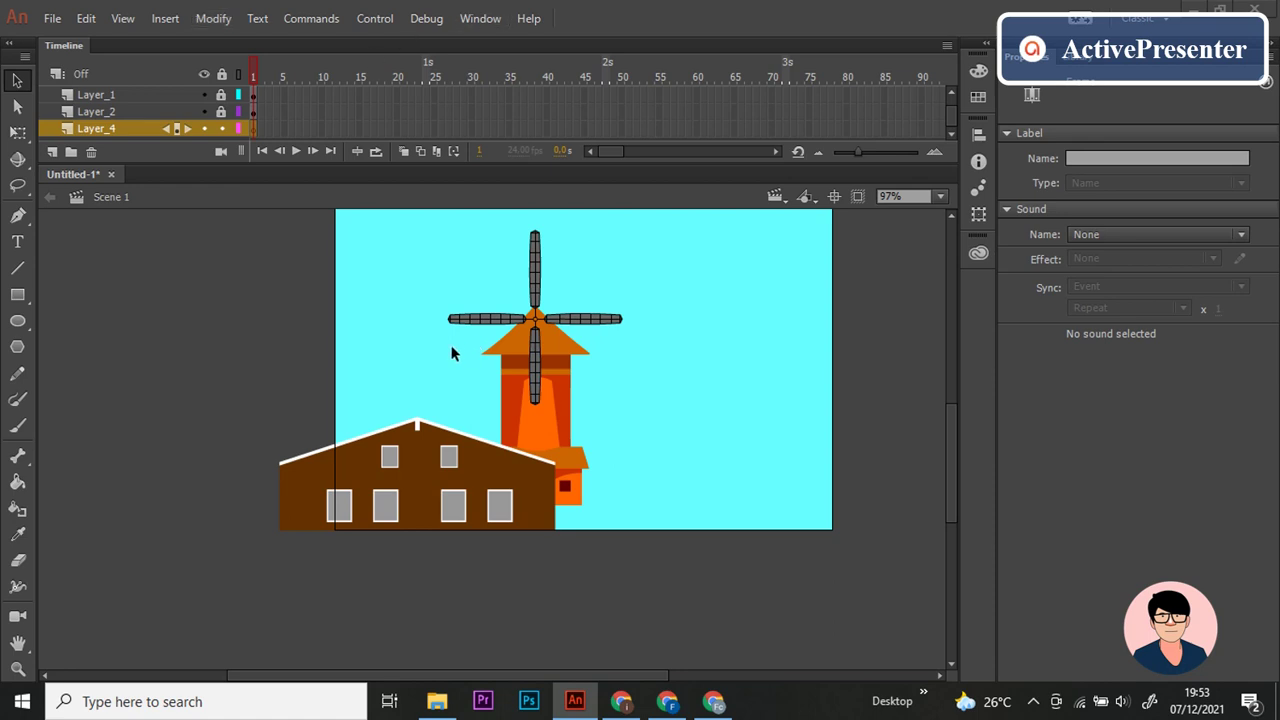
click(411, 370)
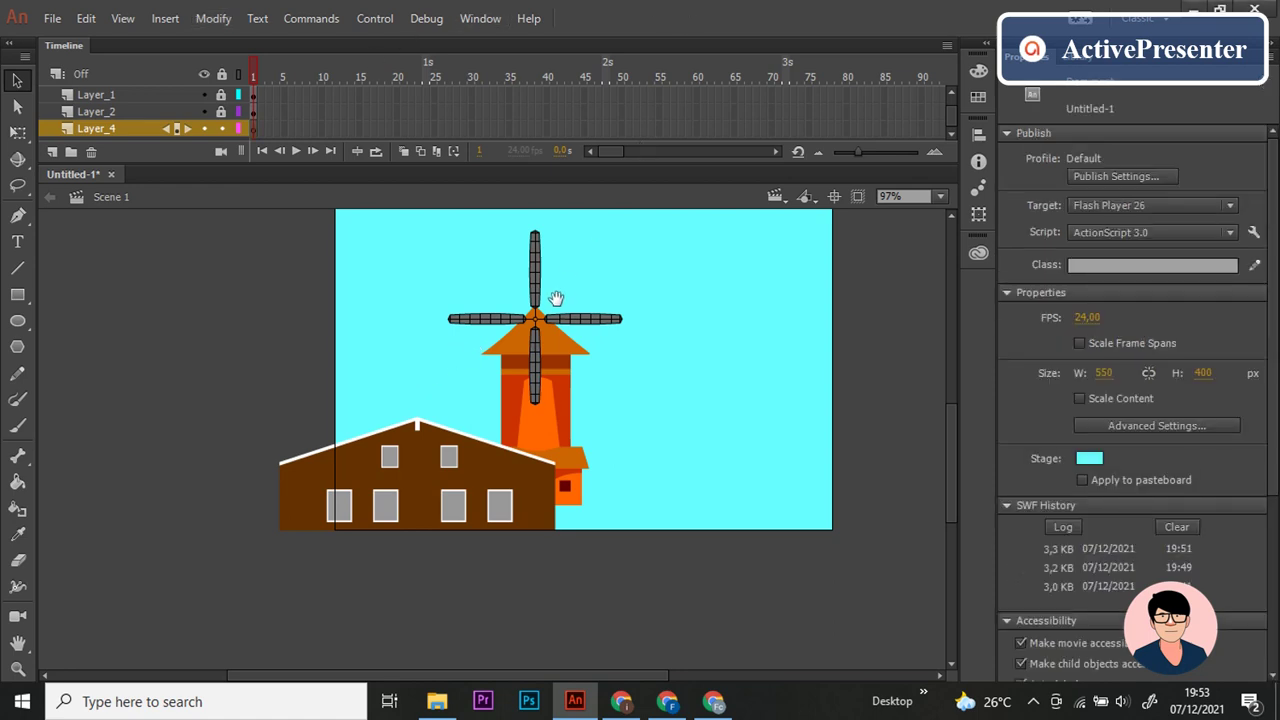
mouse_move(573, 312)
mouse_down()
mouse_move(494, 367)
mouse_move(486, 343)
mouse_up()
key(ctrl+equal)
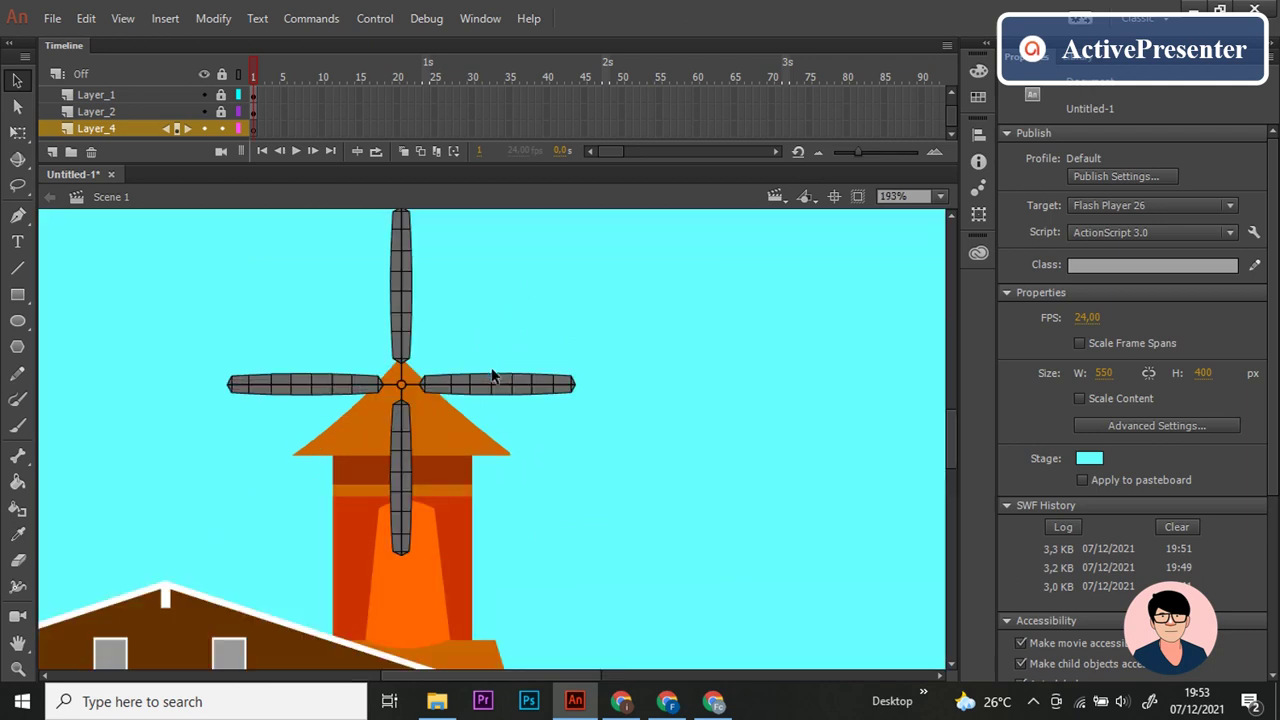
key(ctrl+minus)
Step: Set the zoom to Show Frame and hide Layer_1, Layer_2 and Layer_3
click(938, 201)
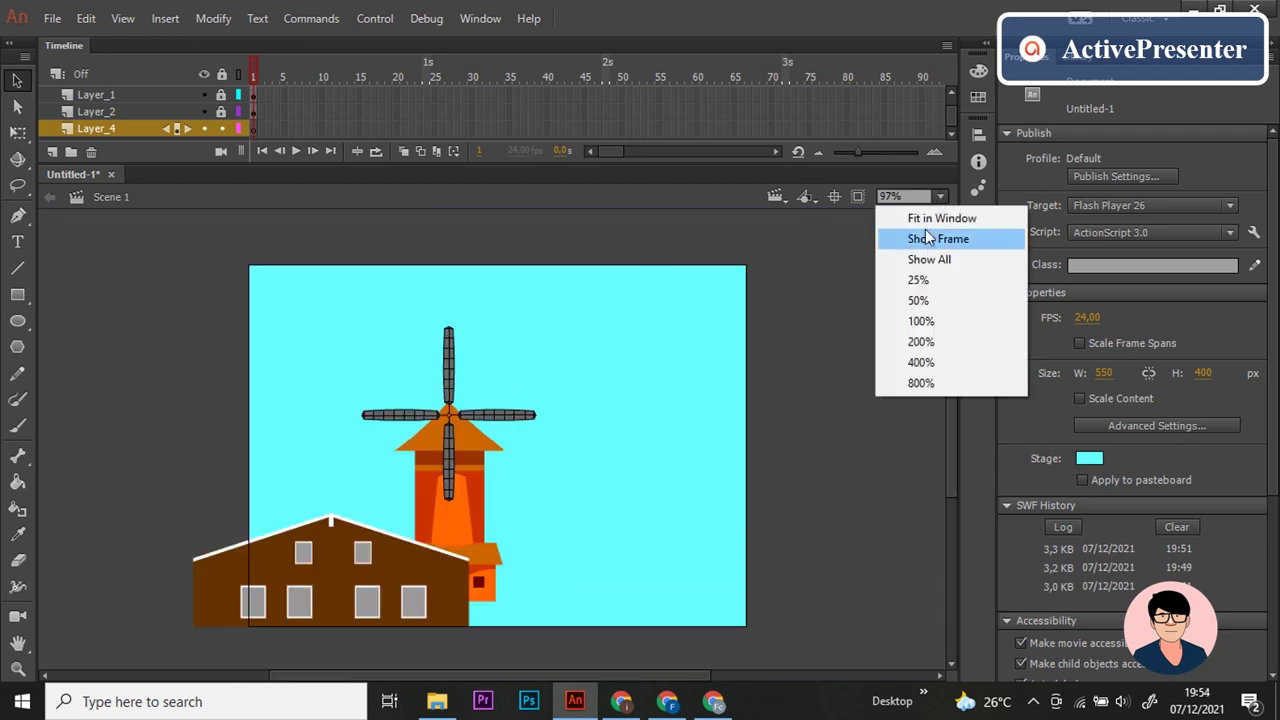
click(922, 238)
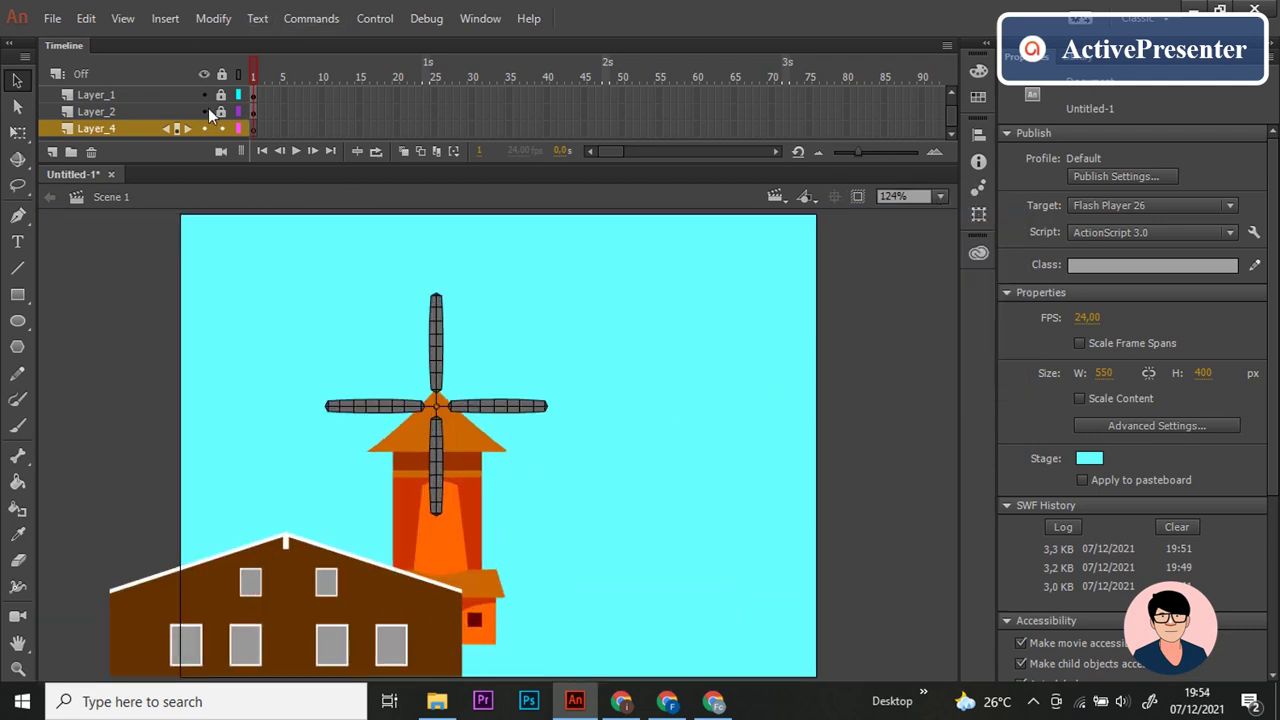
drag(203, 111, 203, 94)
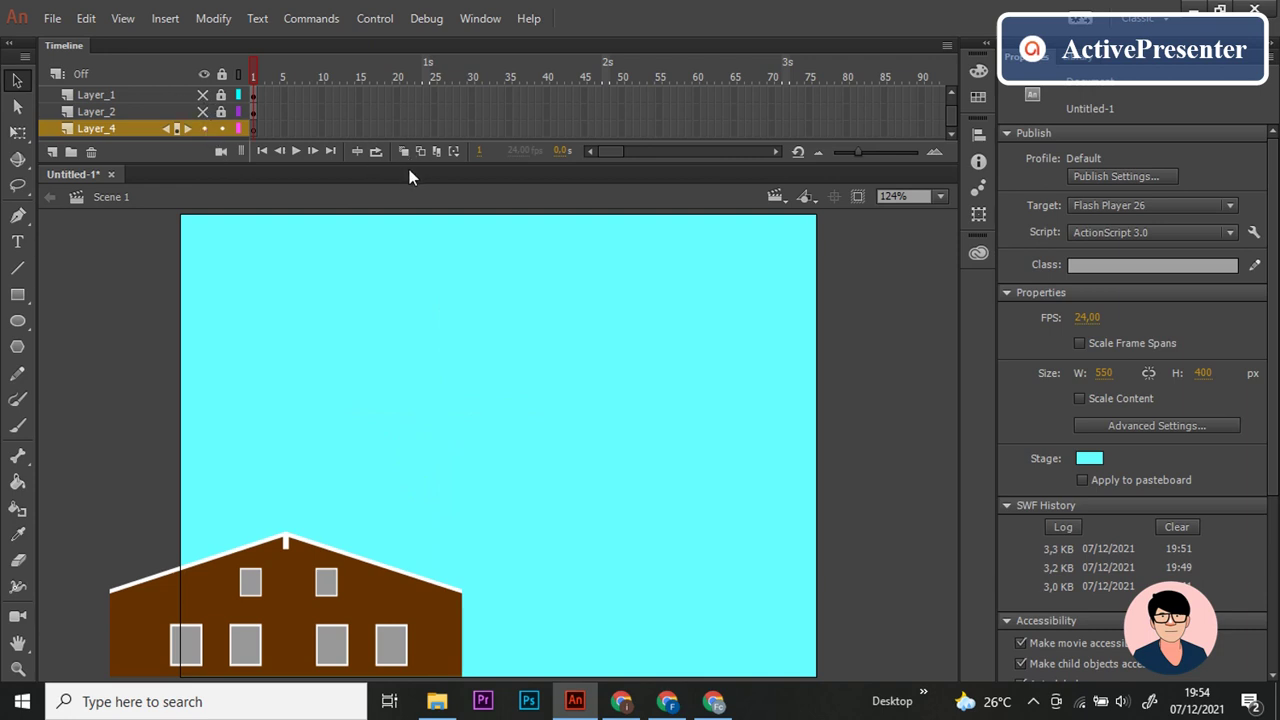
scroll(892, 119, up, 1)
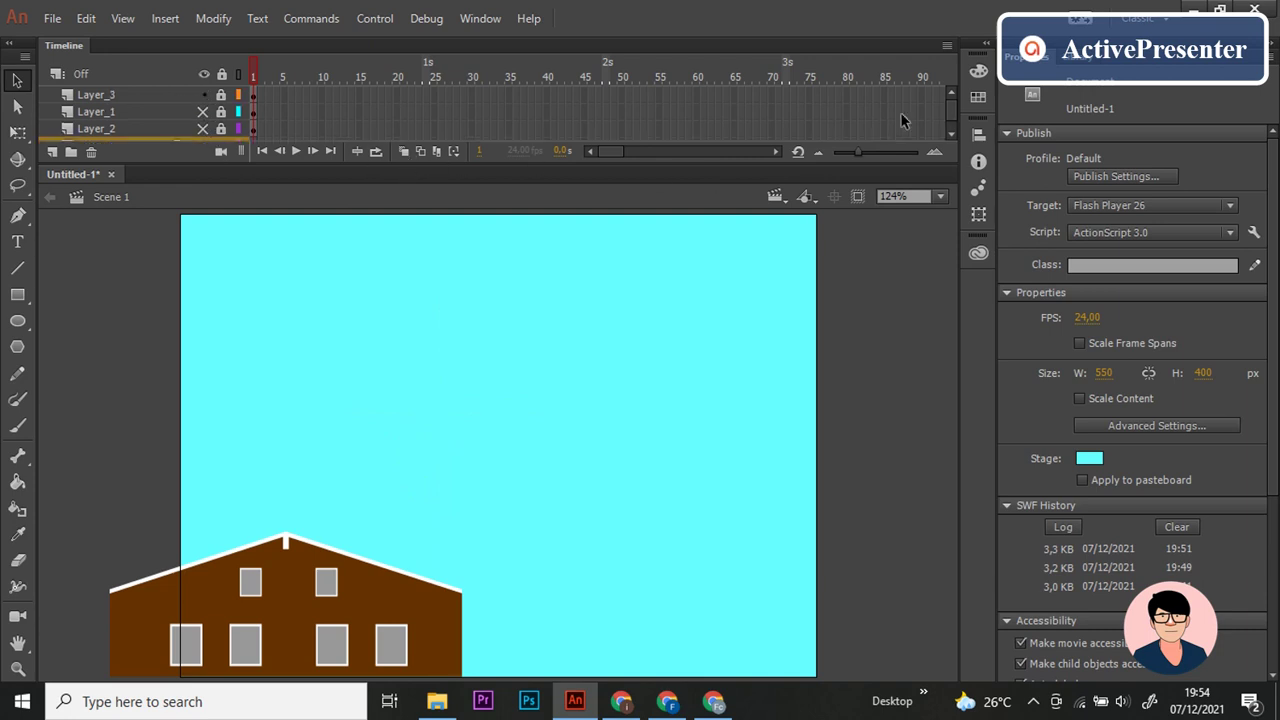
click(203, 95)
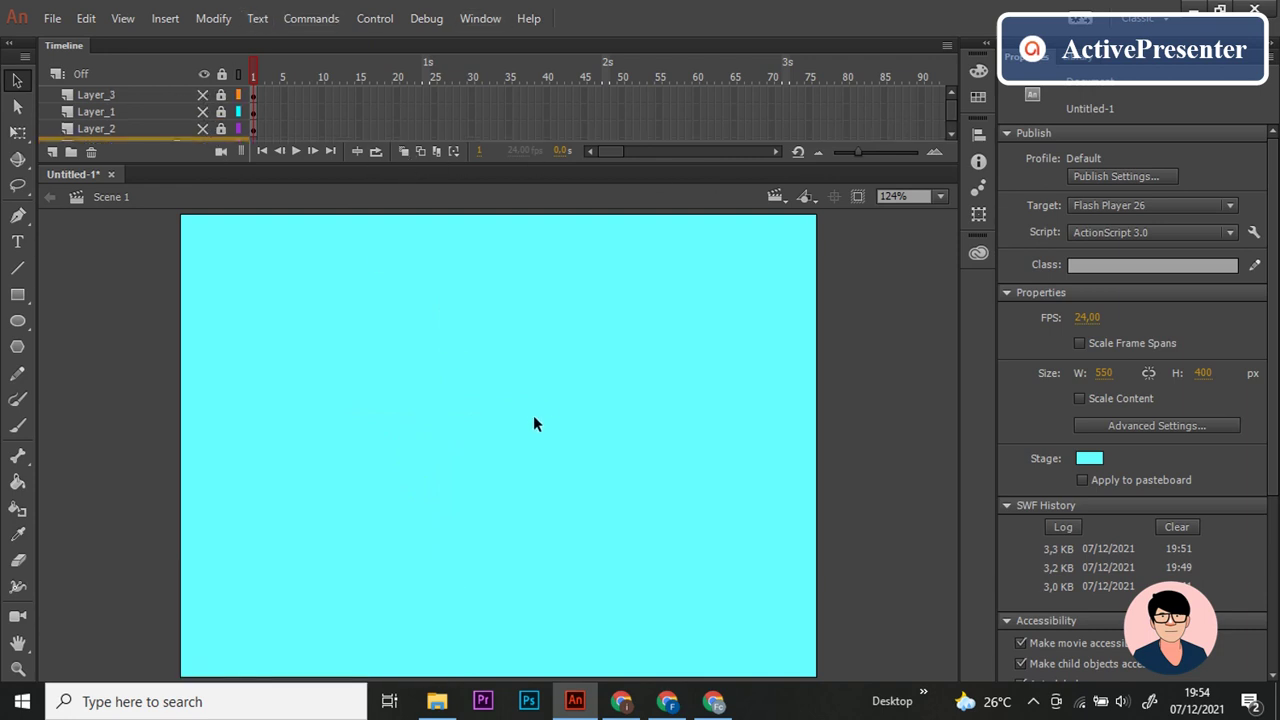
Step: Paint a short grey Brush stroke near the stage's lower-left edge
key(n)
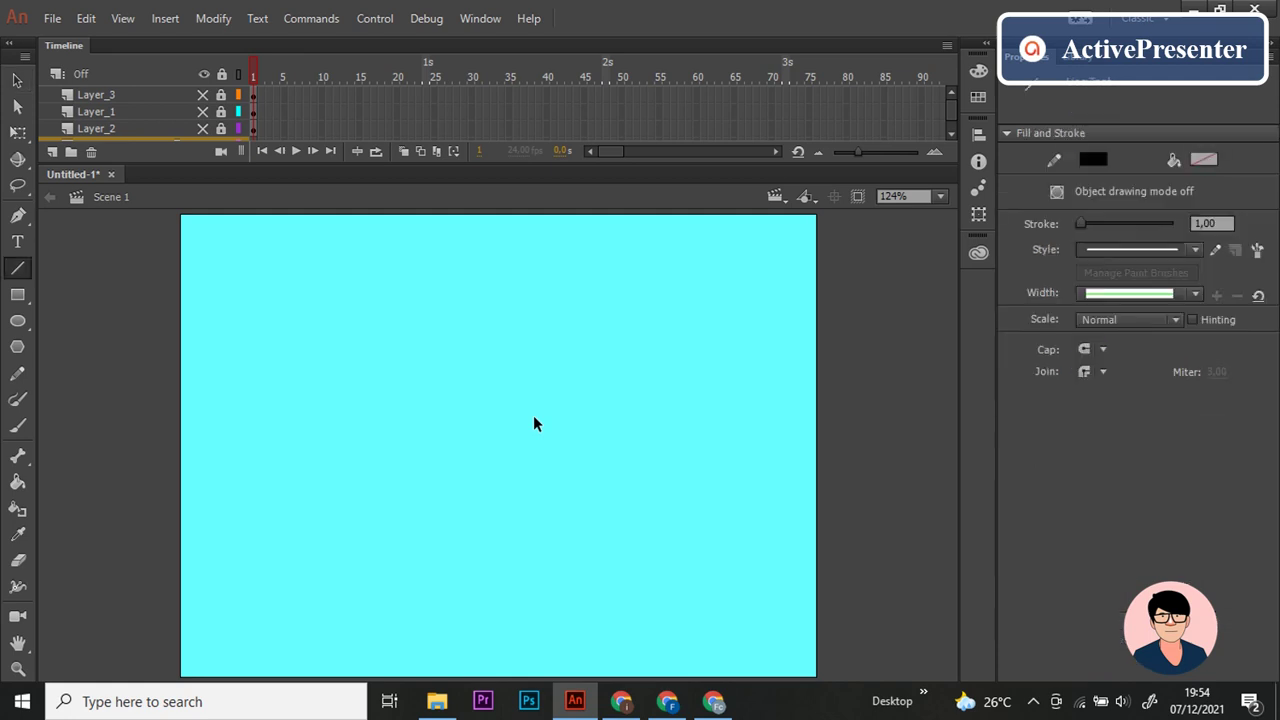
key(b)
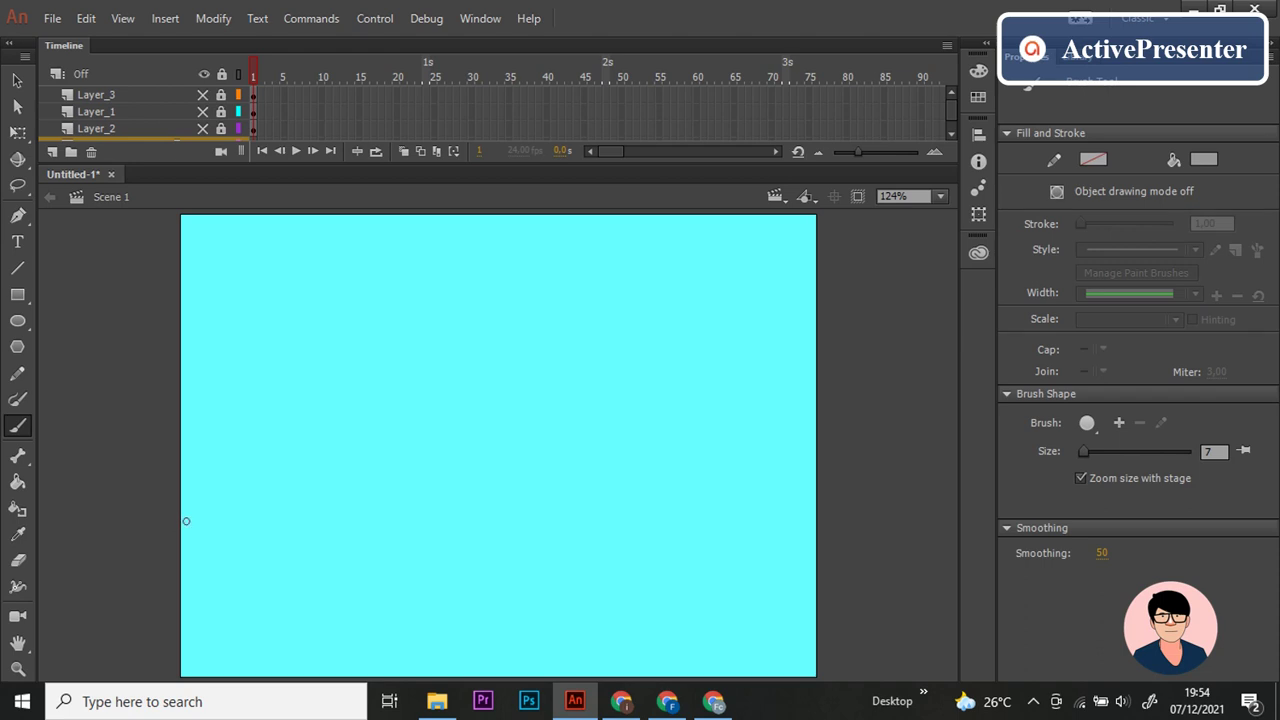
drag(200, 548, 235, 595)
click(1033, 701)
Step: Show all layers again and select the windmill blades instance
click(1034, 626)
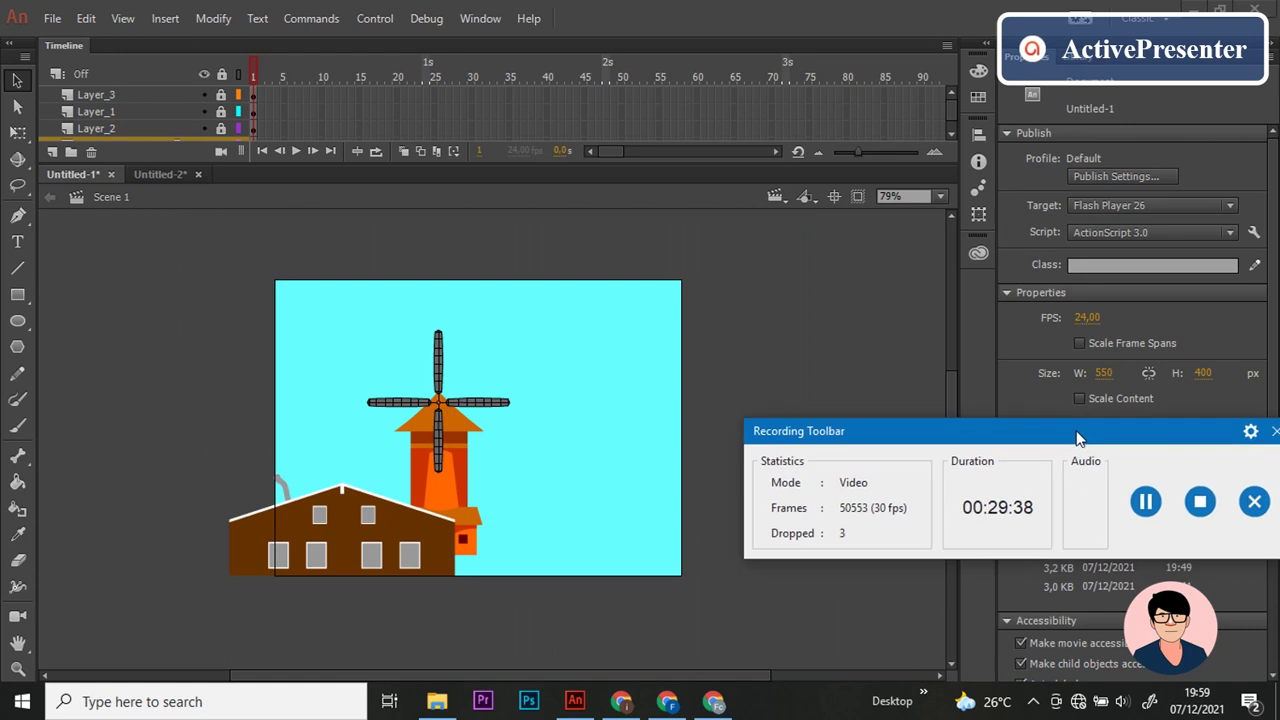
click(1252, 432)
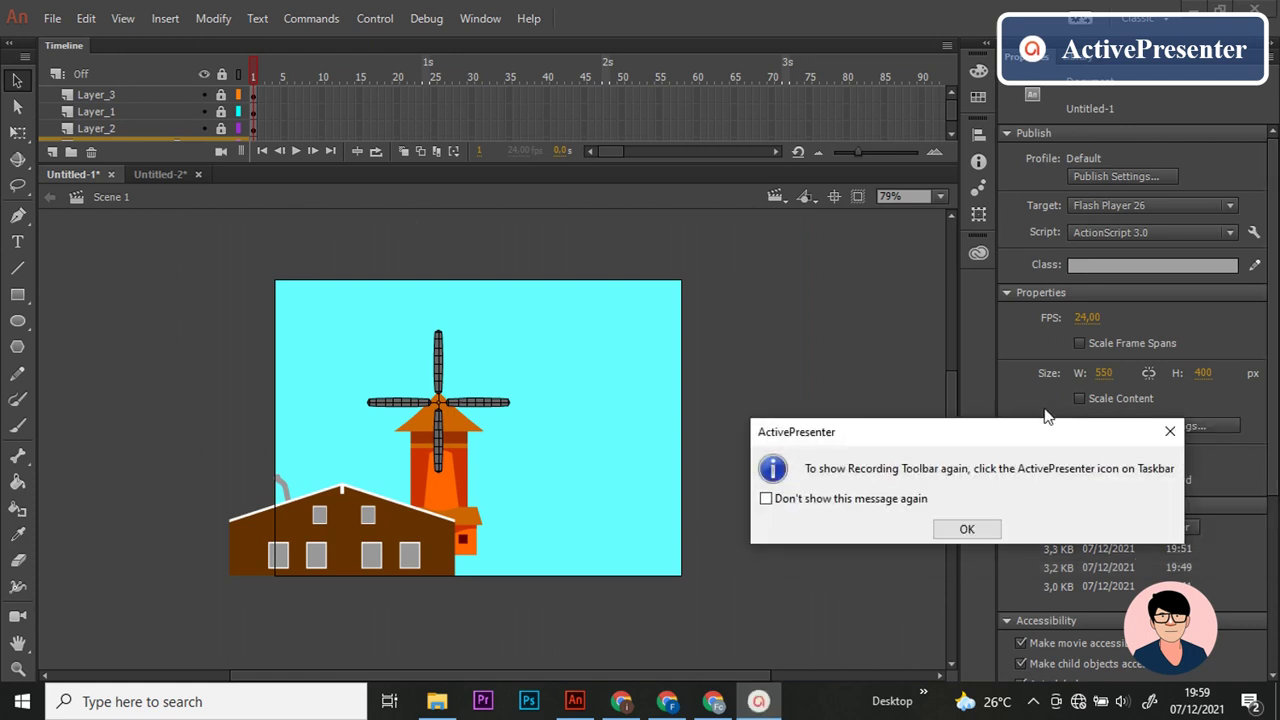
click(967, 530)
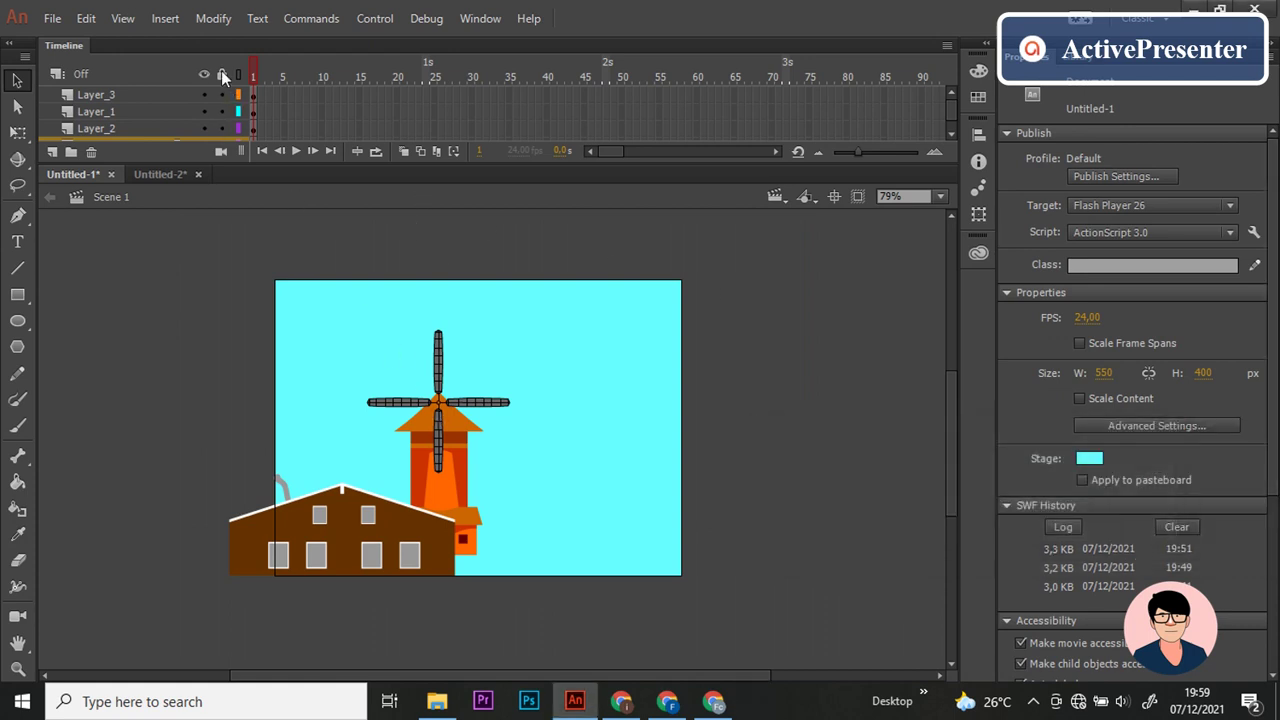
click(450, 410)
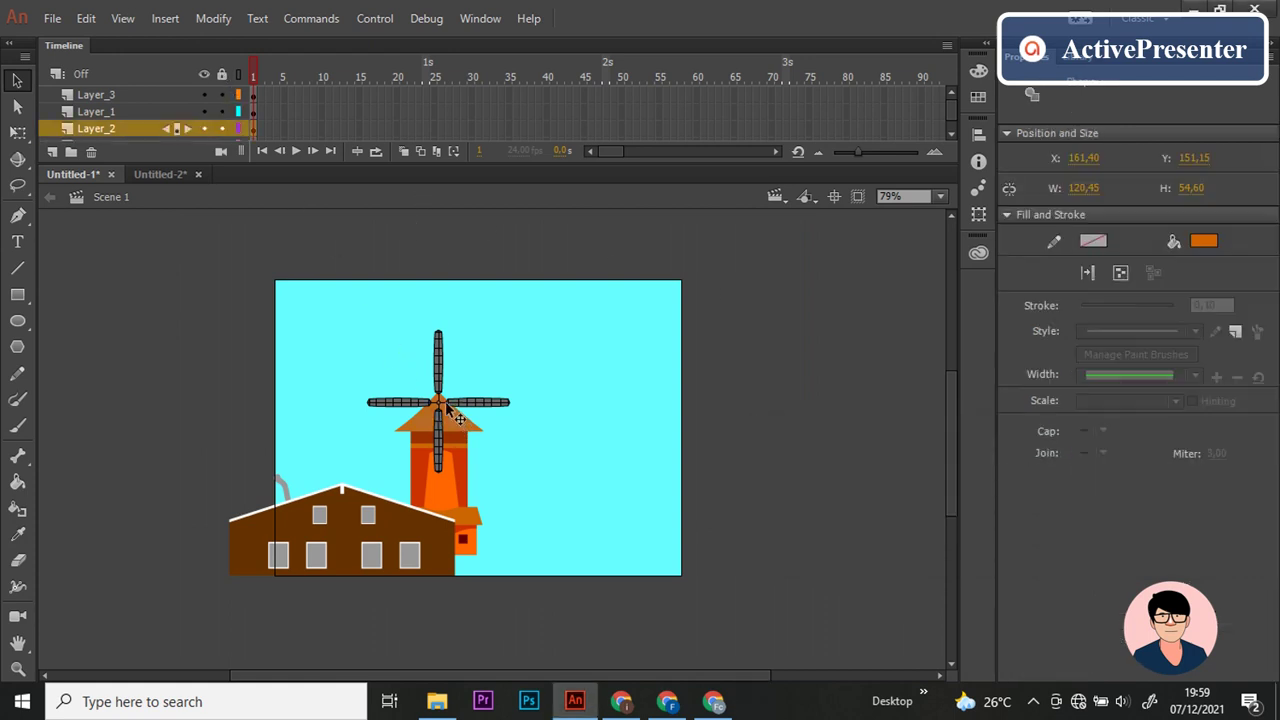
Step: Marquee-select the windmill tower and blades on Layer_2 and shift them slightly lower
scroll(221, 96, down, 1)
click(221, 94)
click(222, 118)
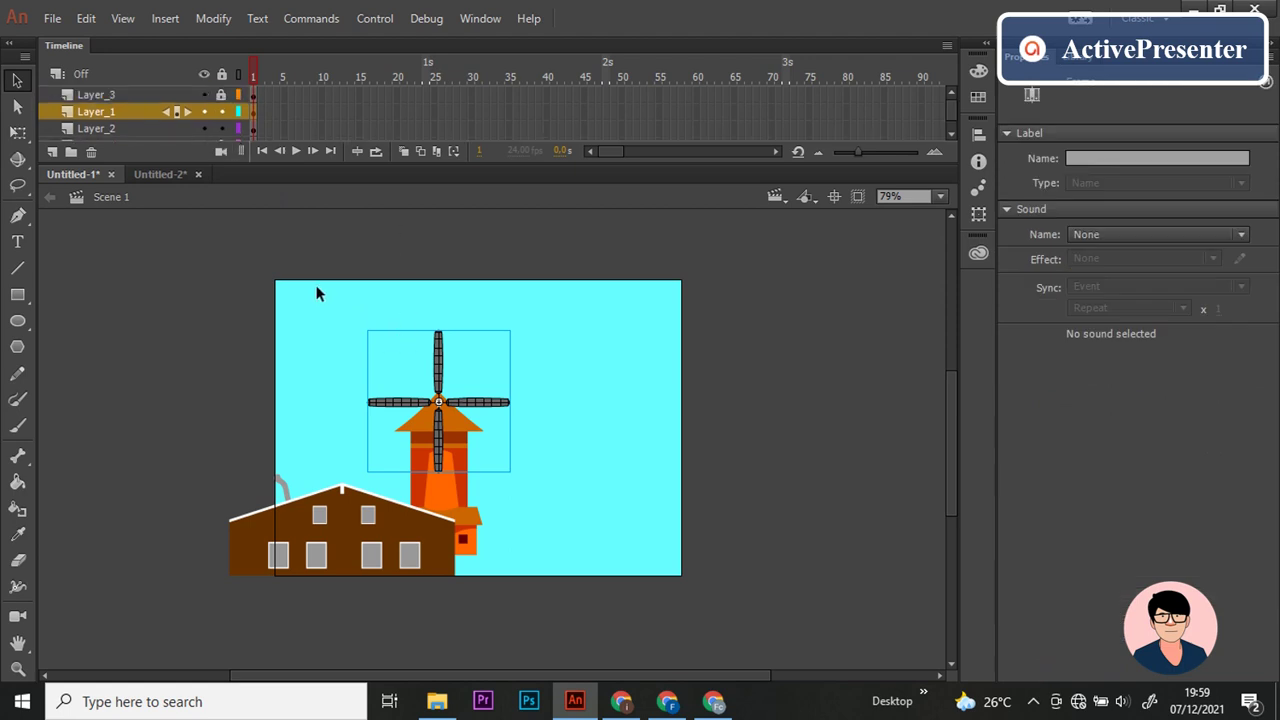
drag(314, 289, 596, 634)
mouse_move(471, 511)
mouse_down()
mouse_move(455, 515)
mouse_move(468, 523)
mouse_up()
Step: Lock all layers and hide the house and windmill layers
click(538, 506)
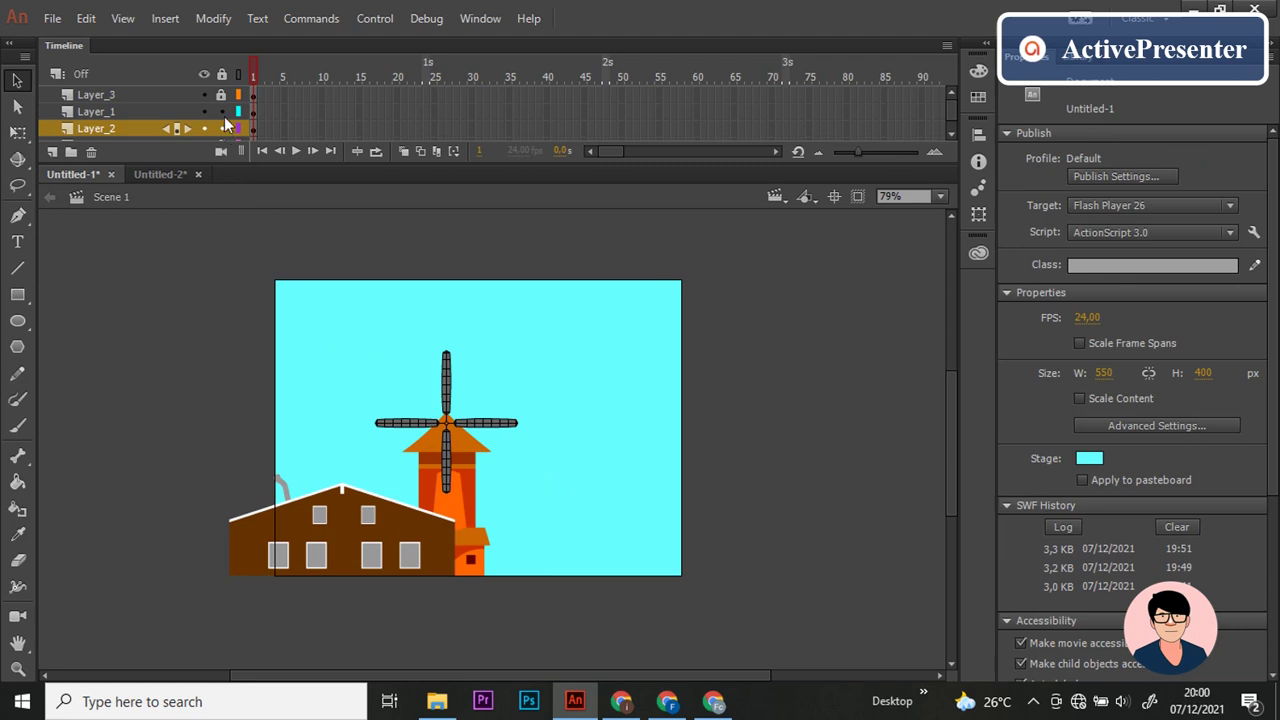
click(221, 75)
scroll(232, 115, down, 1)
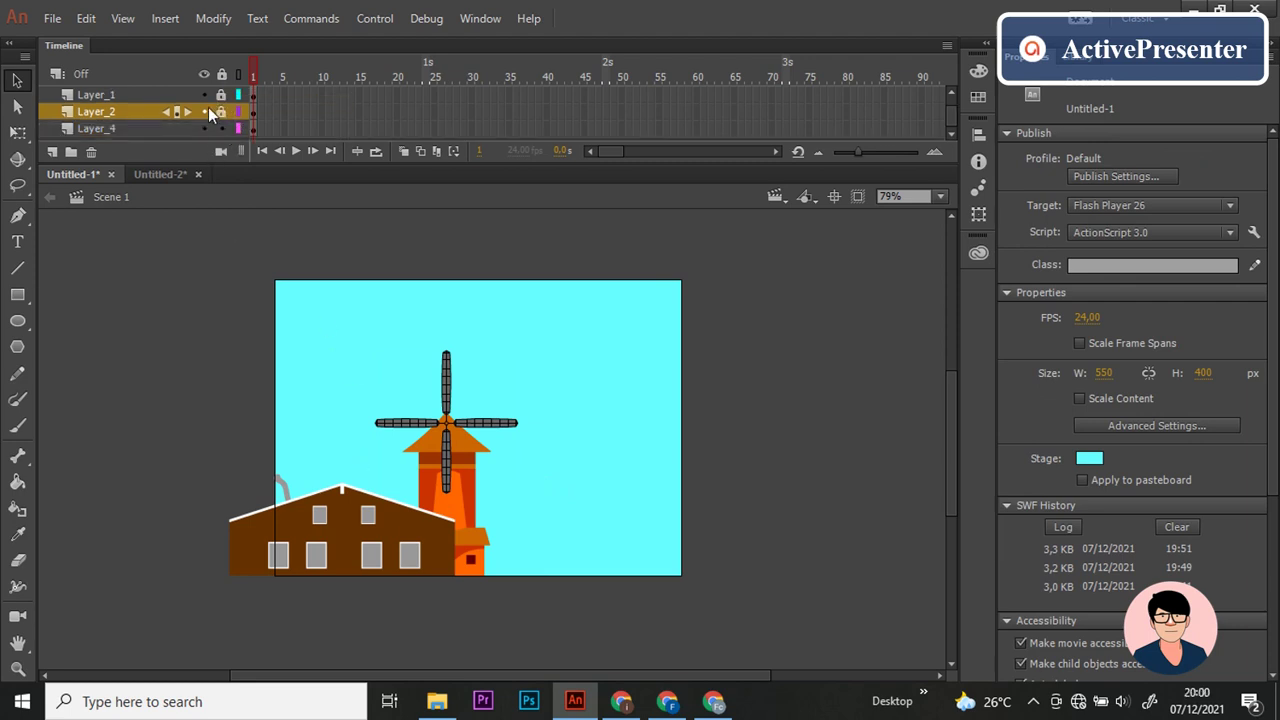
alt+click(204, 128)
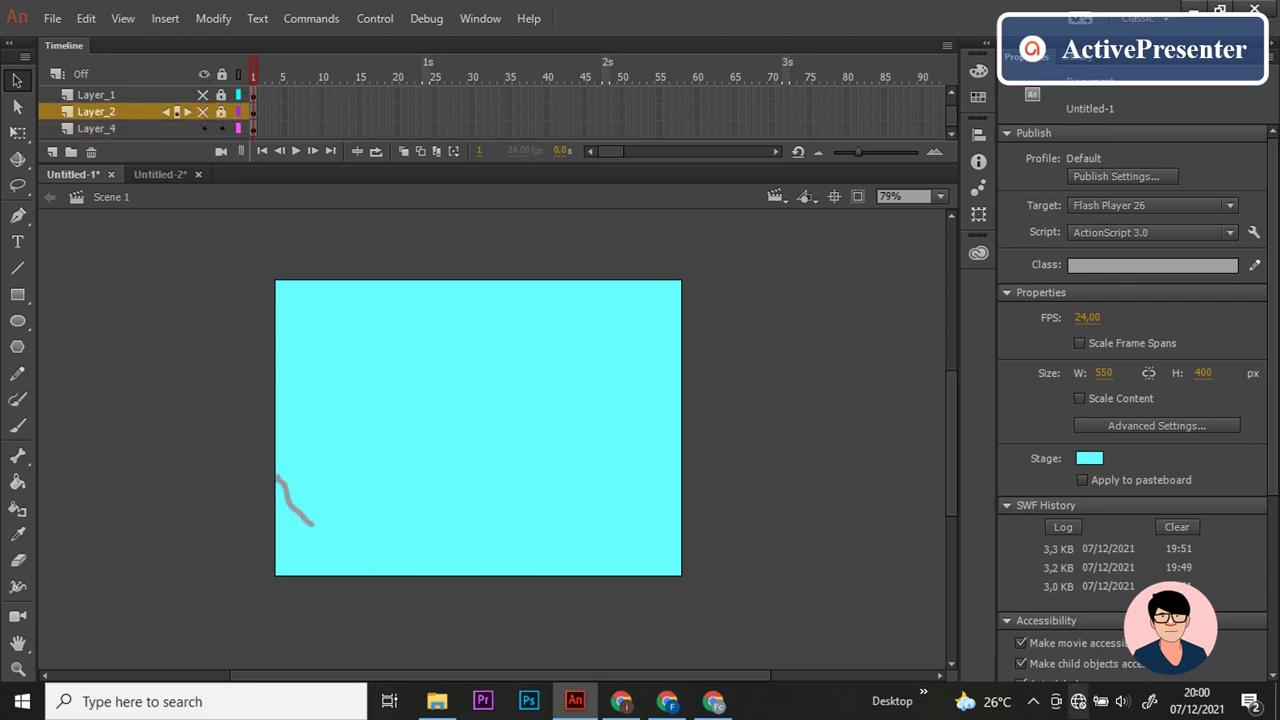
Step: Delete the leftover grey brush stroke from the stage
click(1033, 701)
click(1029, 634)
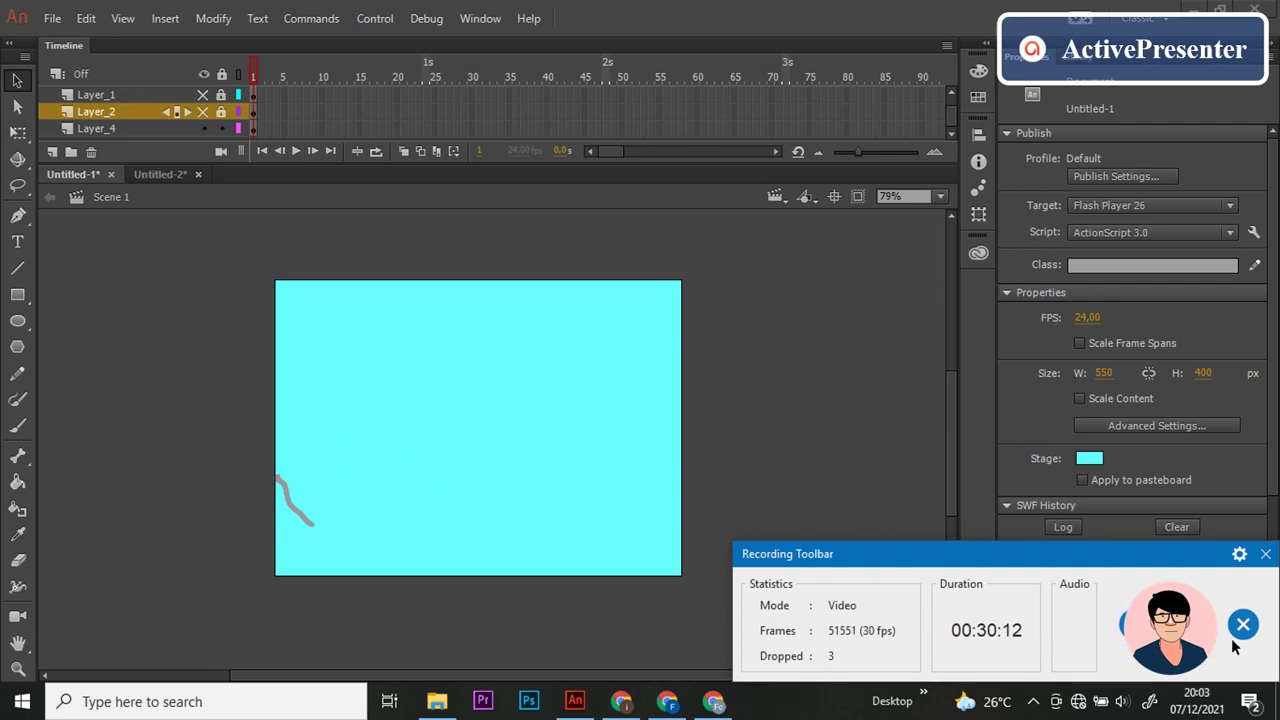
drag(226, 437, 410, 580)
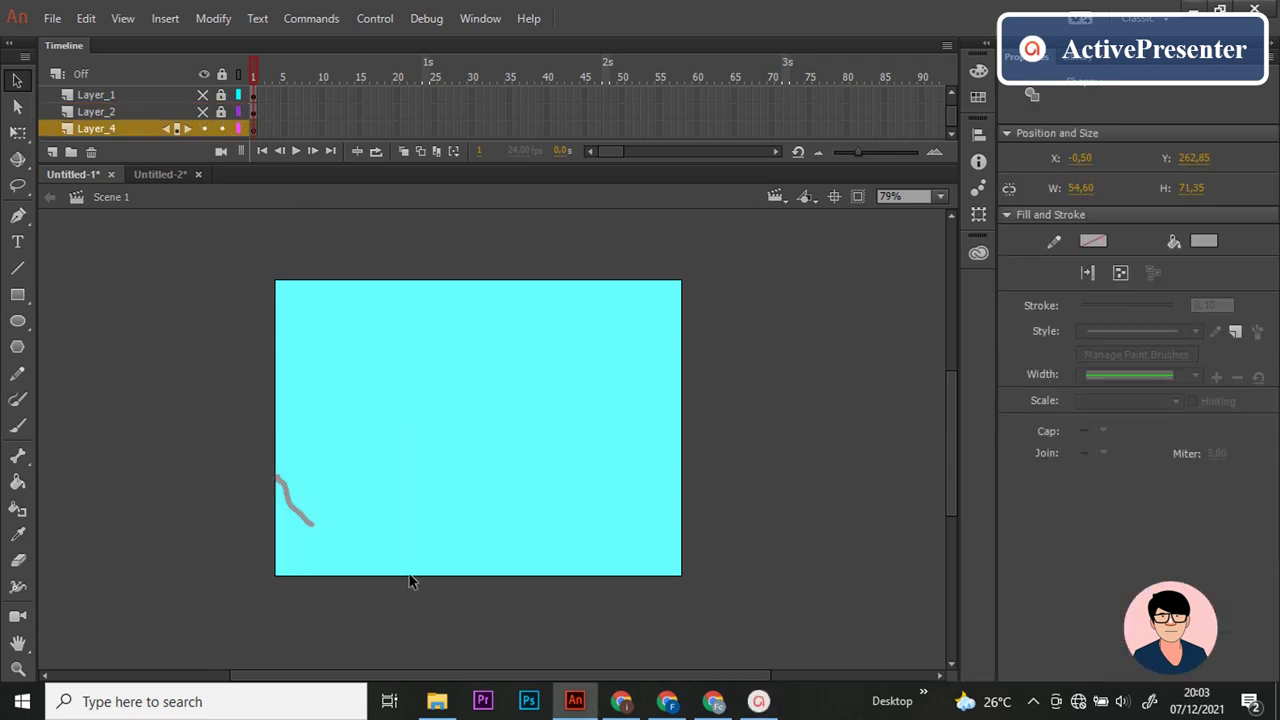
key(Delete)
Step: Draw a valley-shaped line outline across the lower stage, closed along its bottom edge
key(ctrl+2)
scroll(951, 470, up, 2)
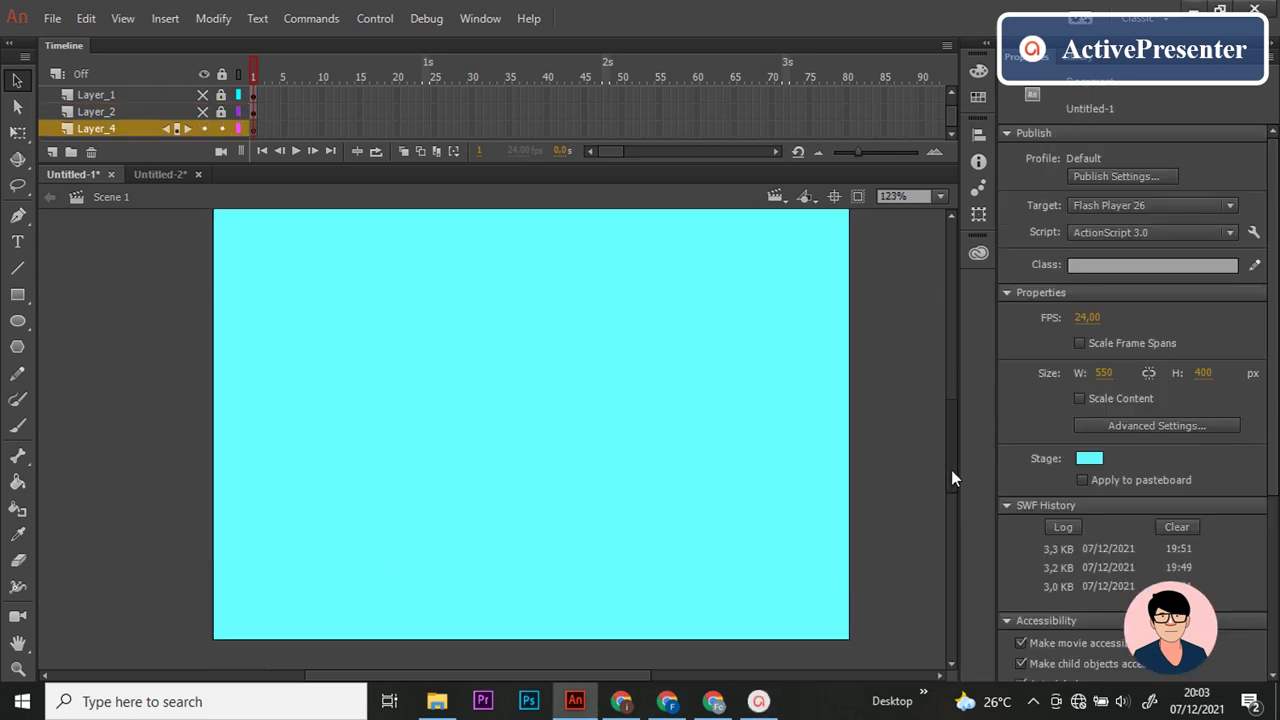
key(n)
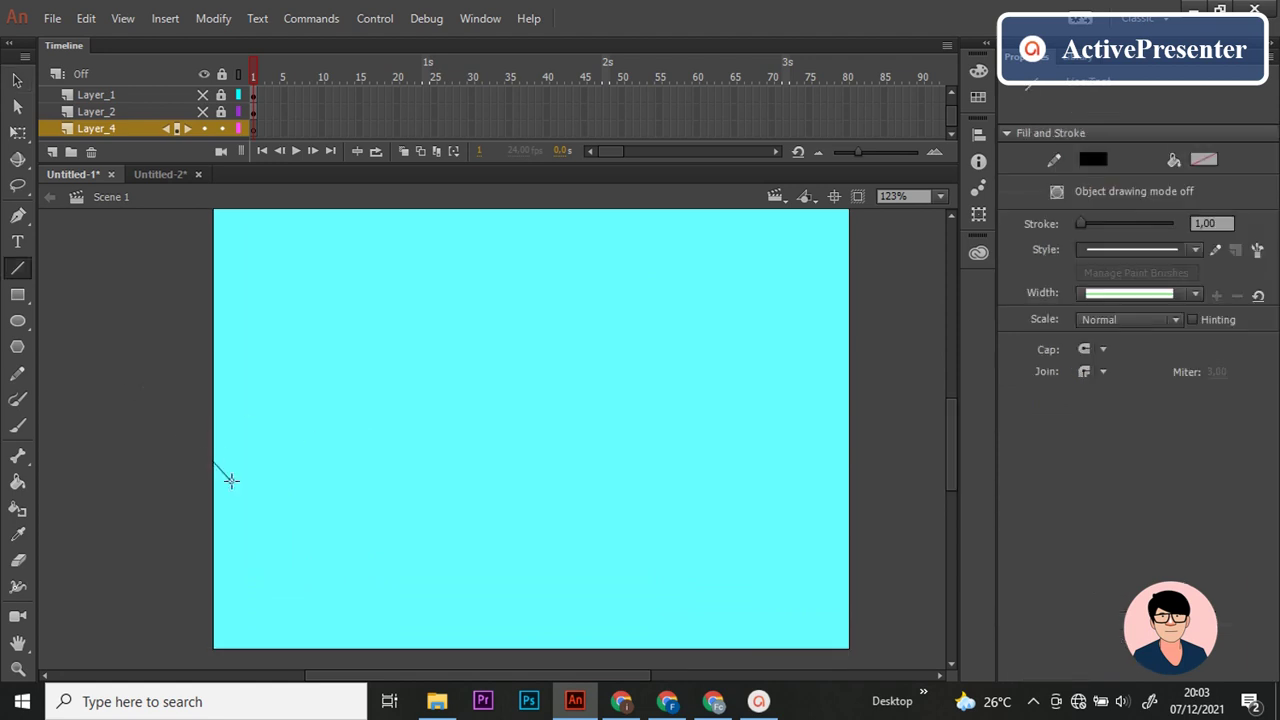
mouse_move(230, 482)
mouse_down()
mouse_move(264, 588)
mouse_move(340, 622)
mouse_move(622, 632)
mouse_move(738, 607)
mouse_move(796, 516)
mouse_move(850, 484)
mouse_up()
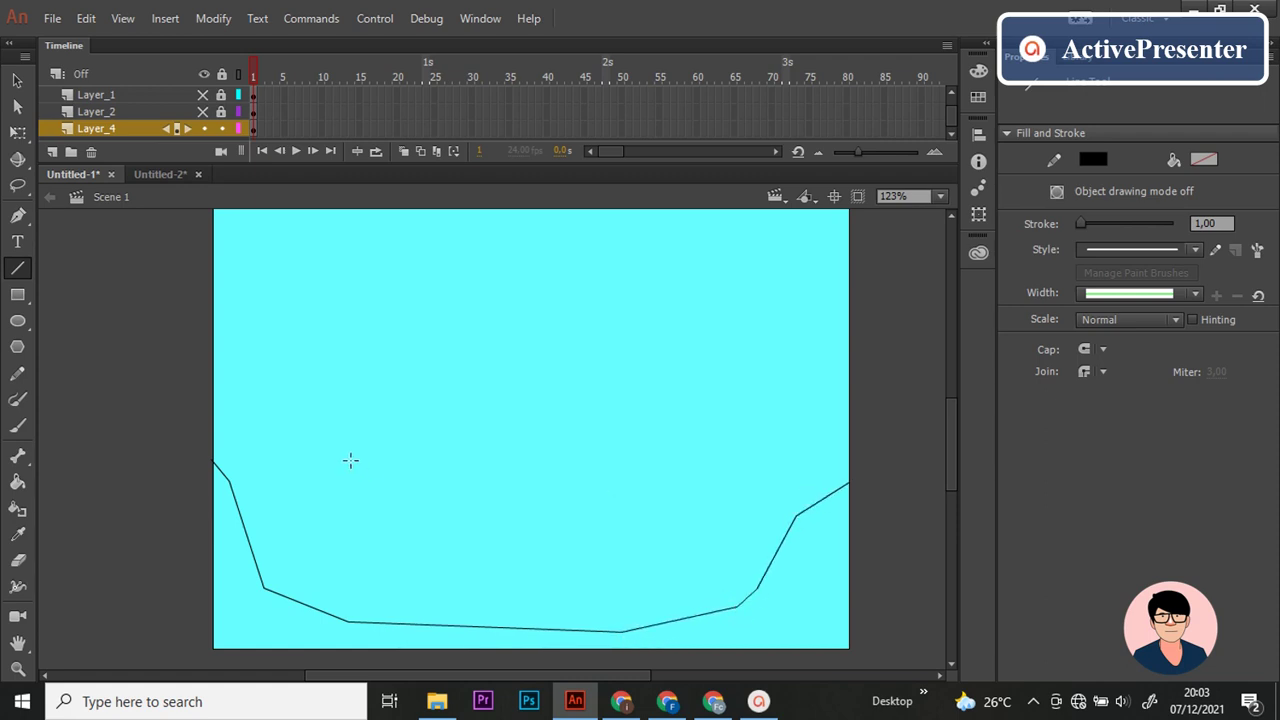
scroll(247, 462, down, 3)
mouse_move(212, 512)
mouse_down()
mouse_move(757, 544)
mouse_move(855, 513)
mouse_up()
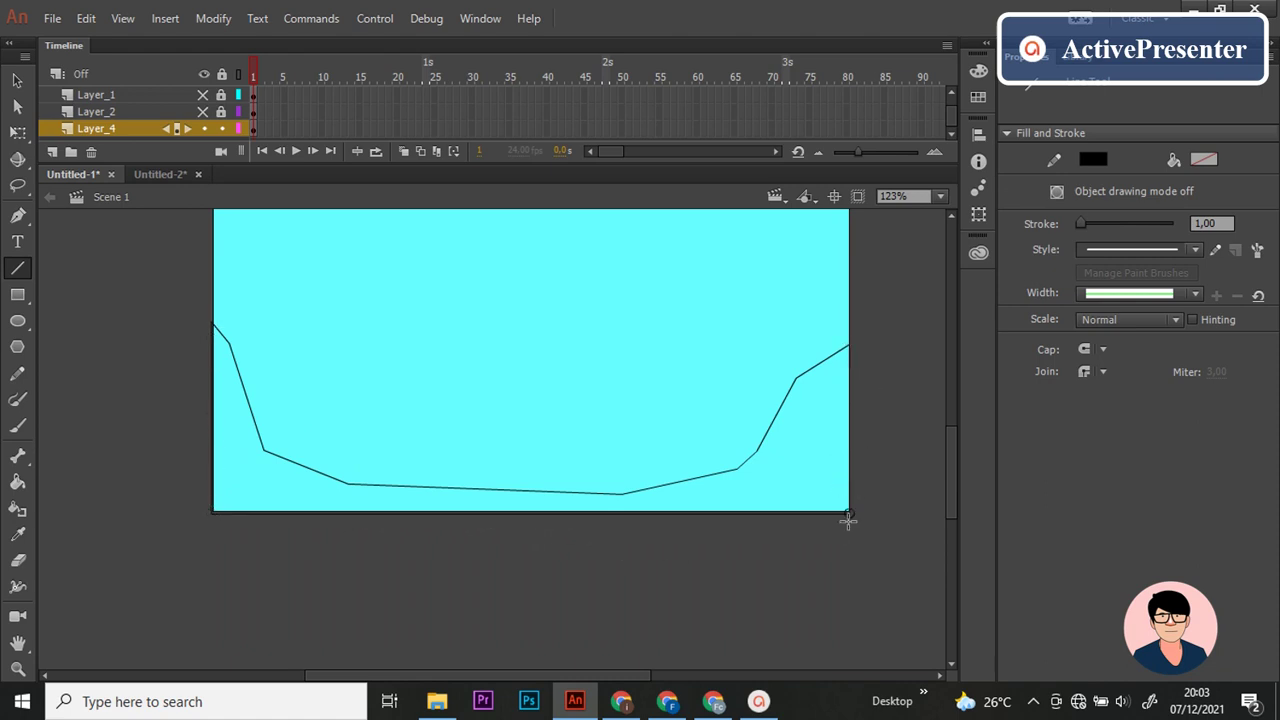
scroll(800, 480, up, 3)
key(v)
scroll(1104, 542, down, 3)
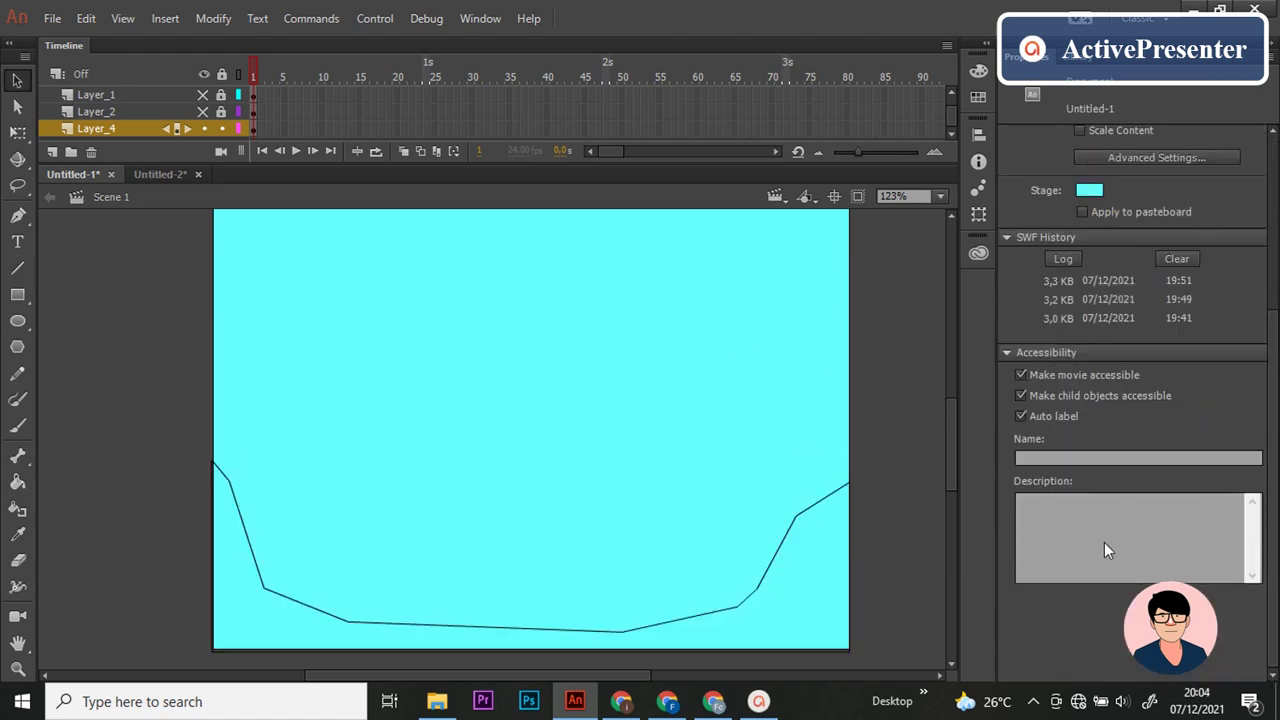
scroll(1100, 480, up, 3)
Step: Set the Stage colour to white and import pallet.jpg from the downloads folder
click(1089, 458)
click(808, 585)
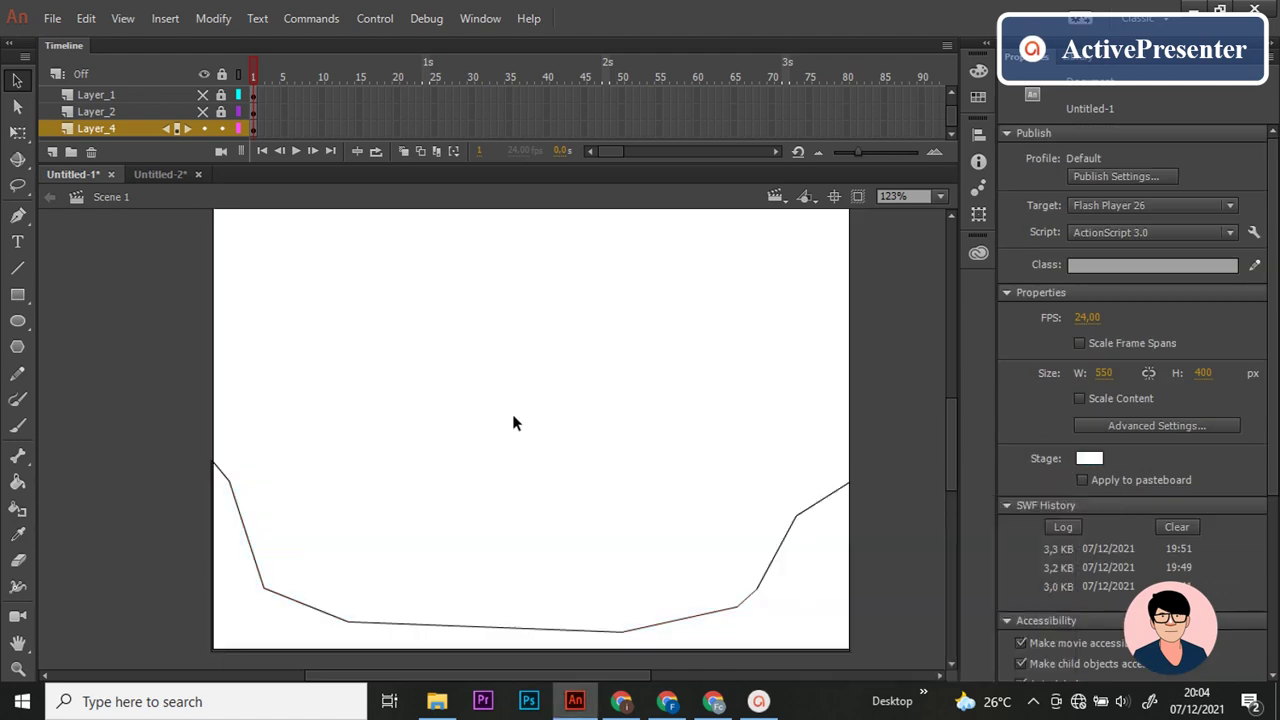
click(437, 701)
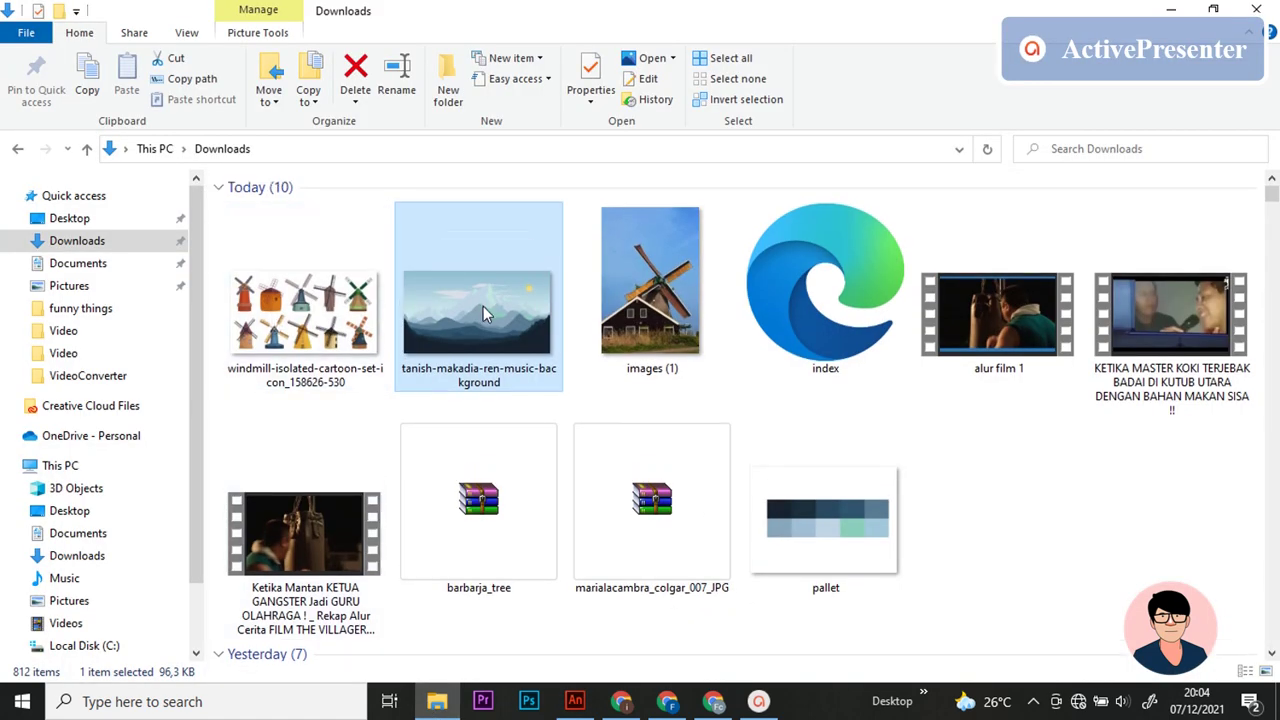
mouse_move(837, 556)
mouse_down()
mouse_move(377, 377)
mouse_move(398, 302)
mouse_up()
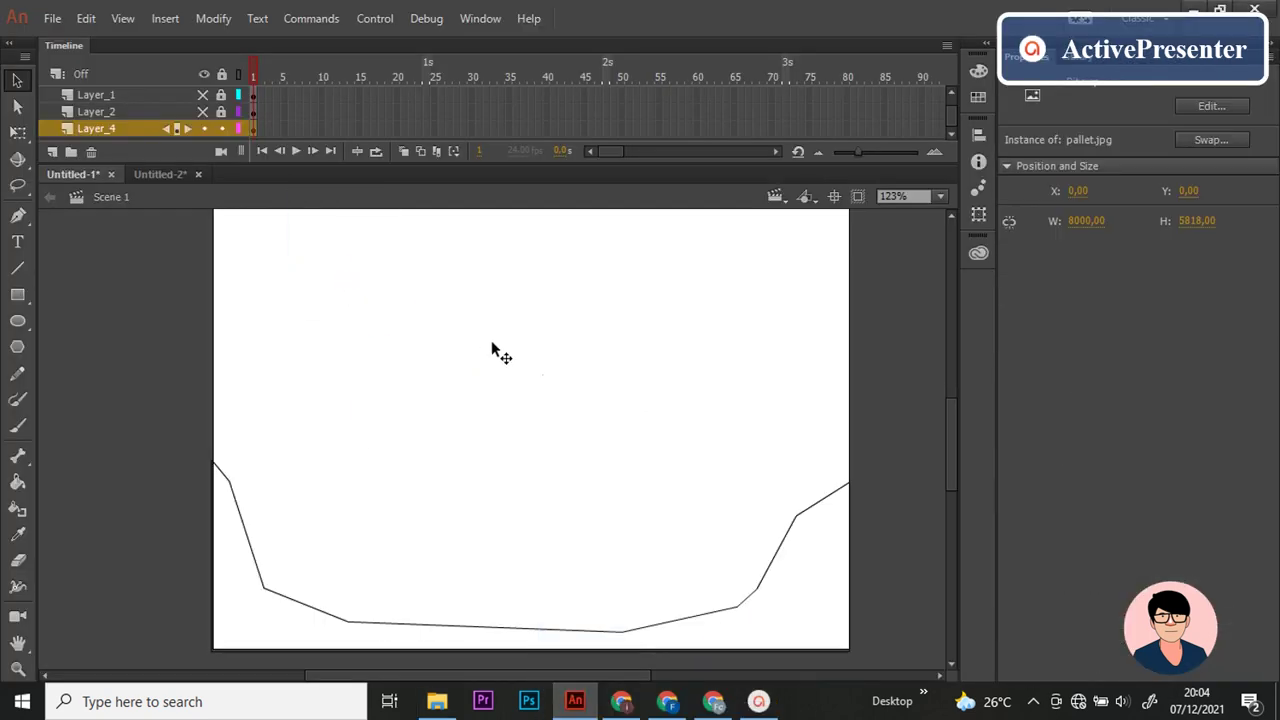
Step: Scale pallet.jpg down to about 503.4 × 366.1 and move it toward the stage
scroll(594, 400, down, 3)
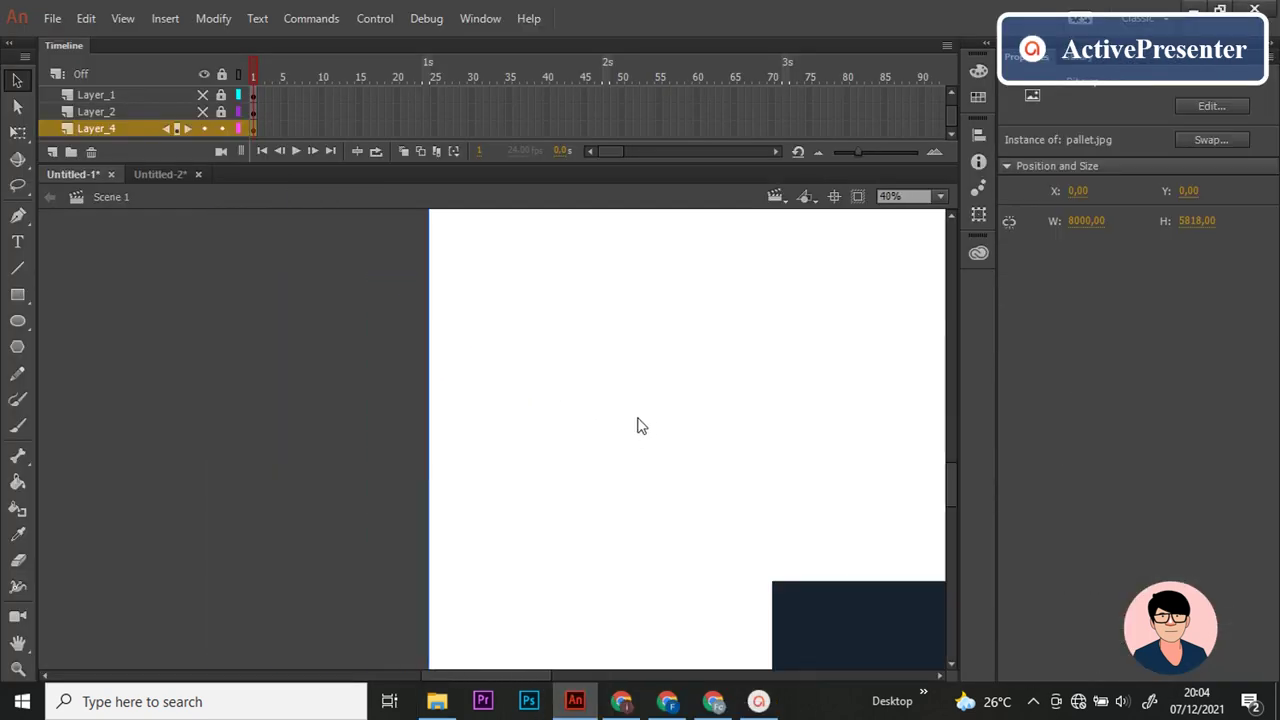
scroll(660, 420, down, 2)
scroll(683, 418, down, 1)
scroll(566, 420, down, 2)
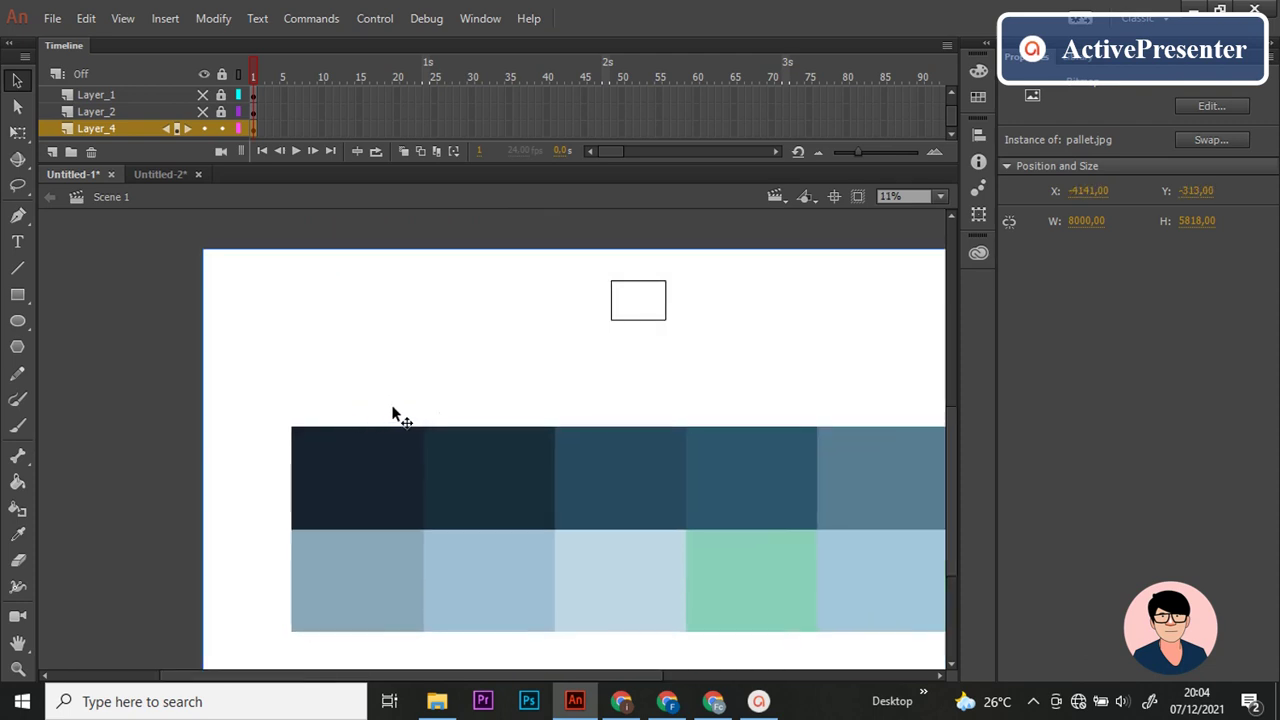
key(q)
drag(202, 255, 570, 515)
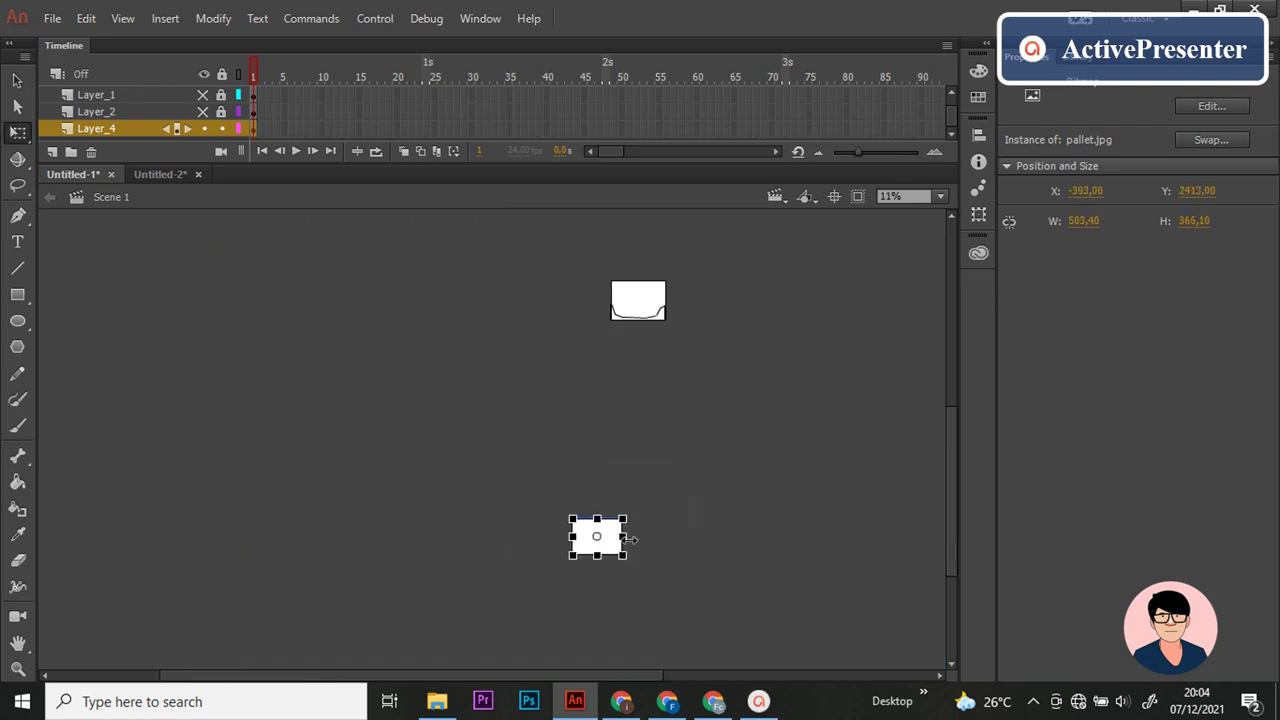
scroll(558, 518, up, 2)
drag(360, 650, 529, 337)
scroll(600, 586, up, 2)
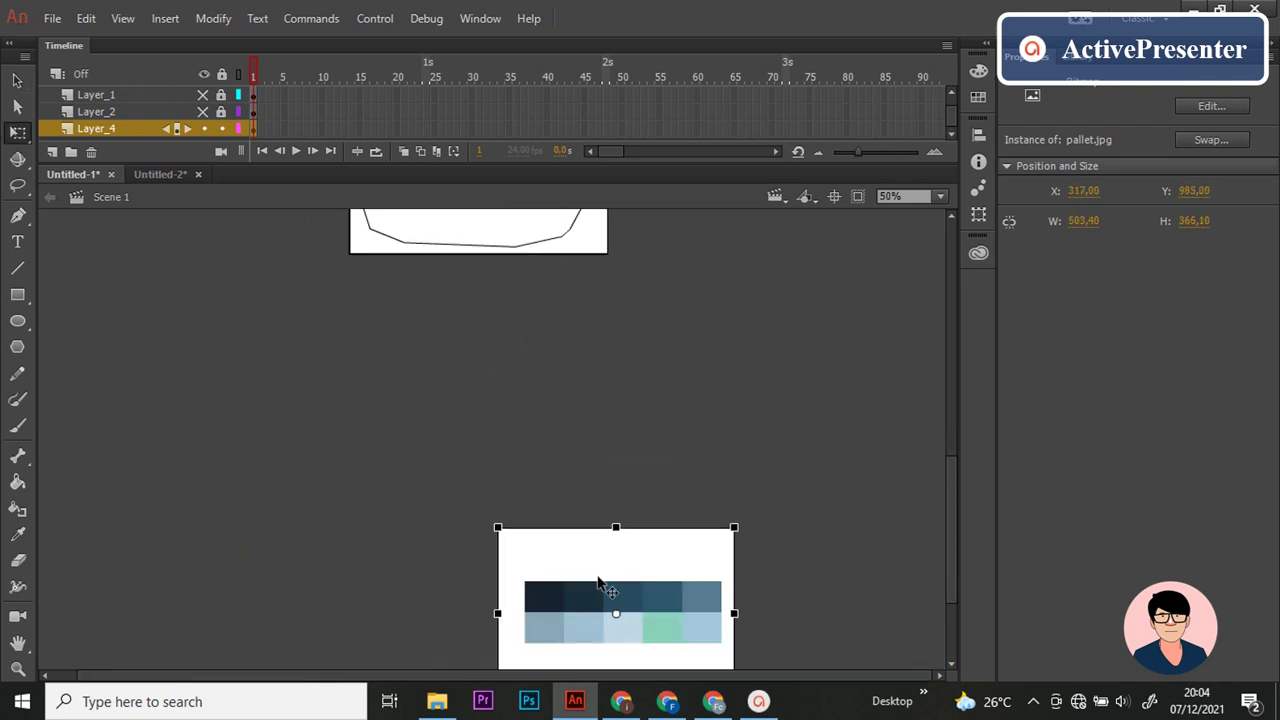
drag(600, 586, 708, 268)
Step: Line the pallet up beside the stage and fill the ground below the outline dark navy
scroll(700, 290, up, 1)
scroll(440, 435, up, 3)
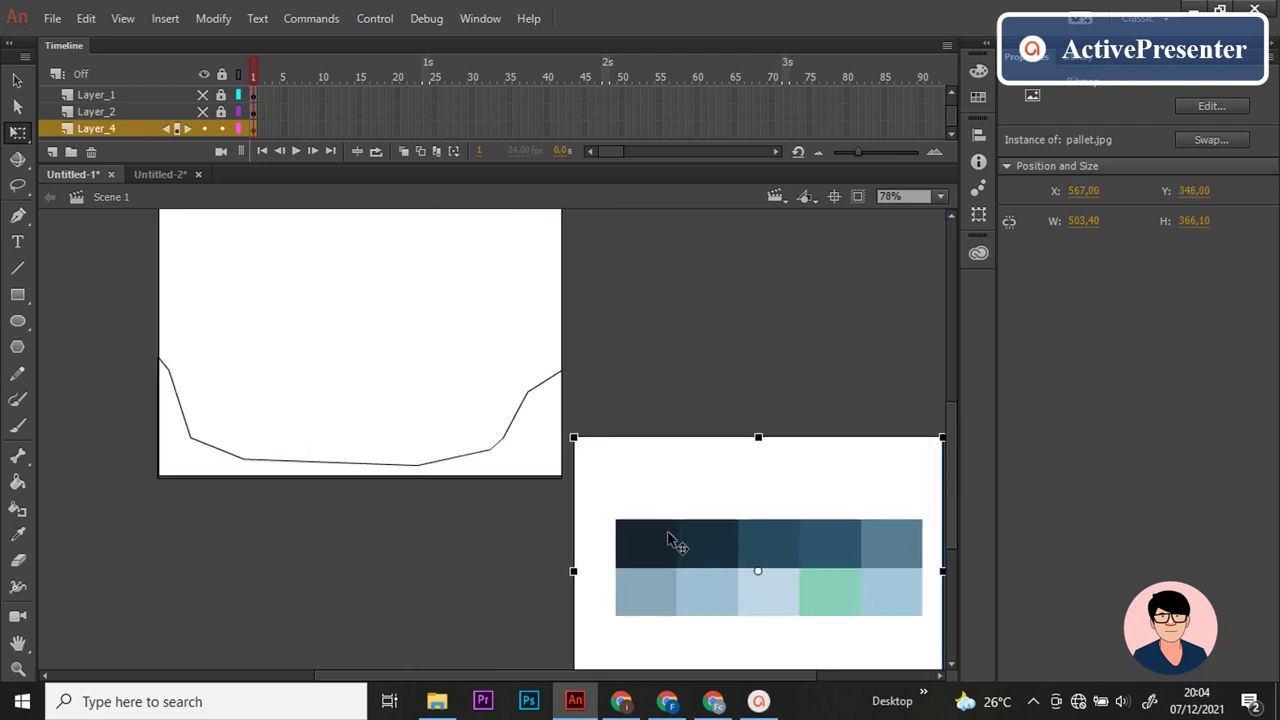
mouse_move(671, 534)
mouse_down()
mouse_move(683, 308)
mouse_move(700, 307)
mouse_up()
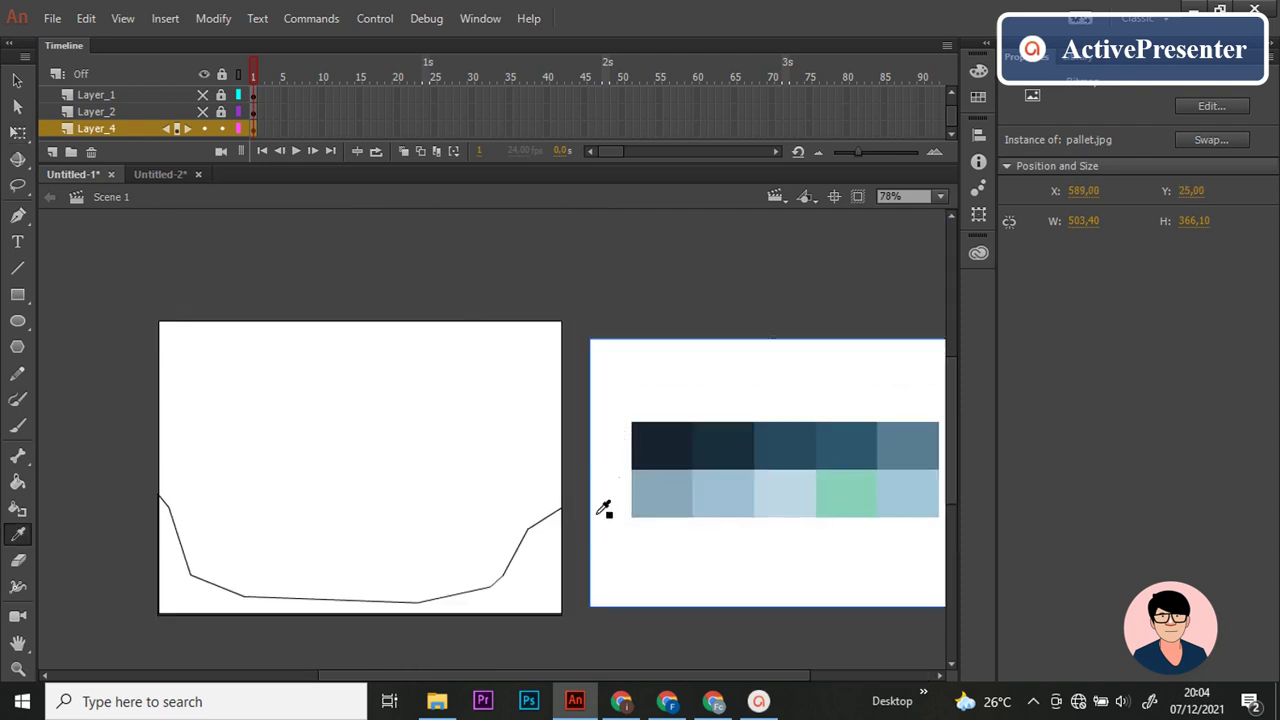
key(k)
click(550, 586)
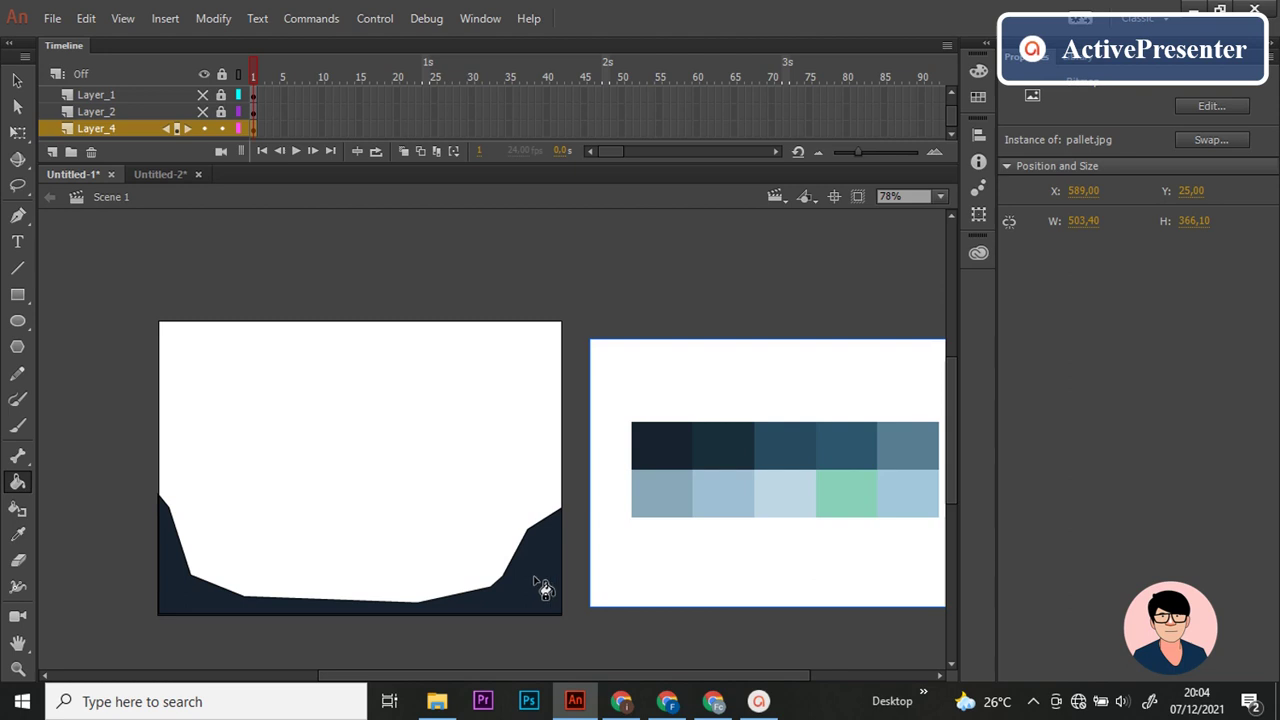
Step: Draw a curved mountain band above the navy ground and fill it dark blue from the pallet
key(n)
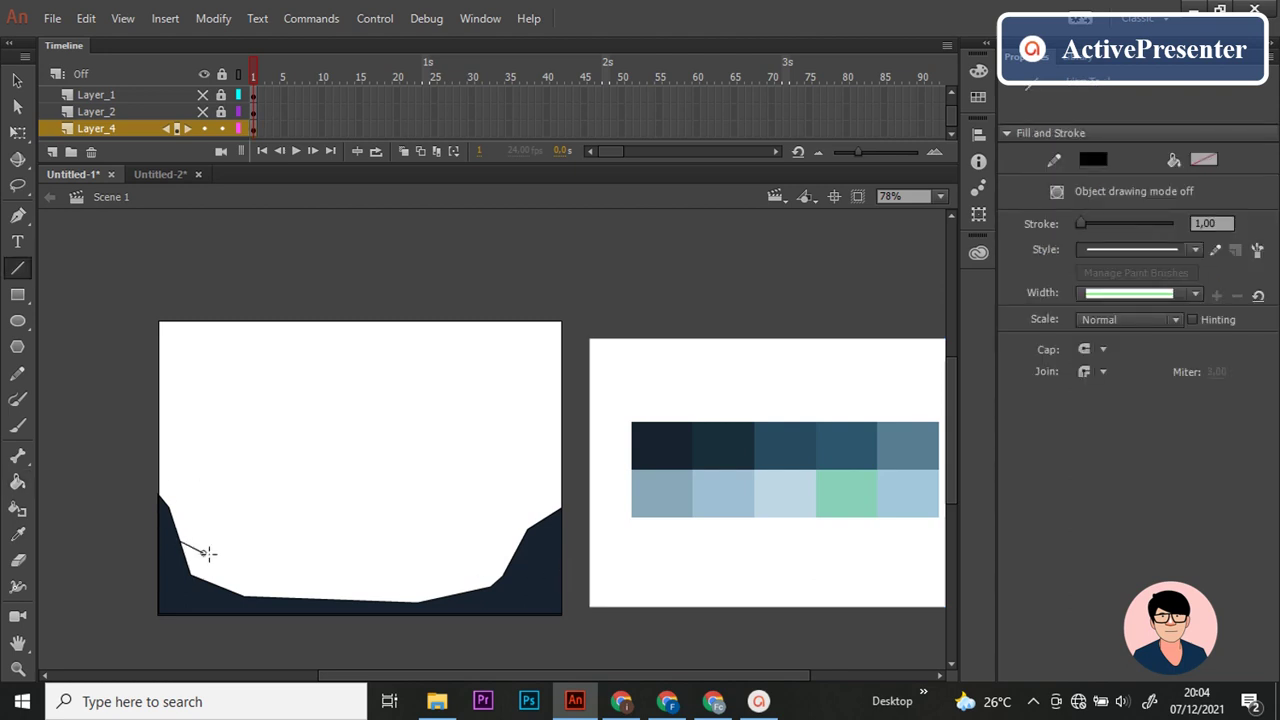
drag(206, 552, 232, 571)
mouse_move(232, 571)
mouse_down()
mouse_move(515, 550)
mouse_move(450, 583)
mouse_up()
key(v)
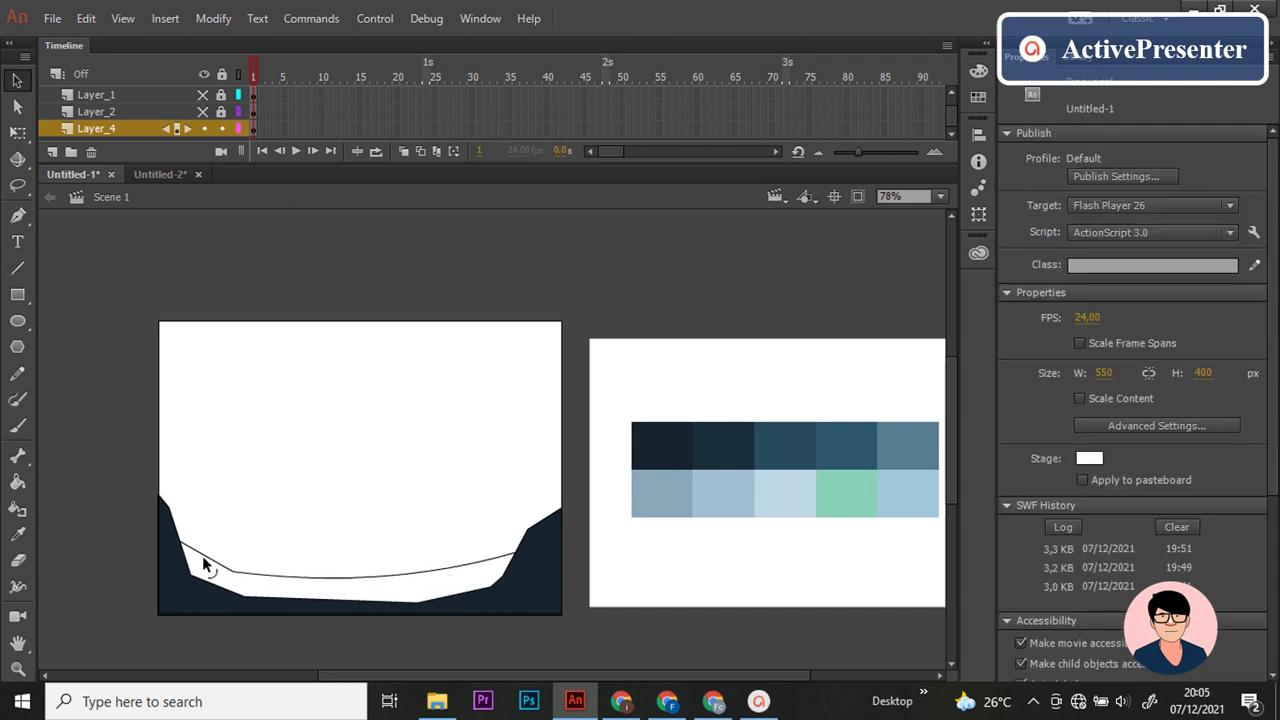
drag(209, 559, 209, 578)
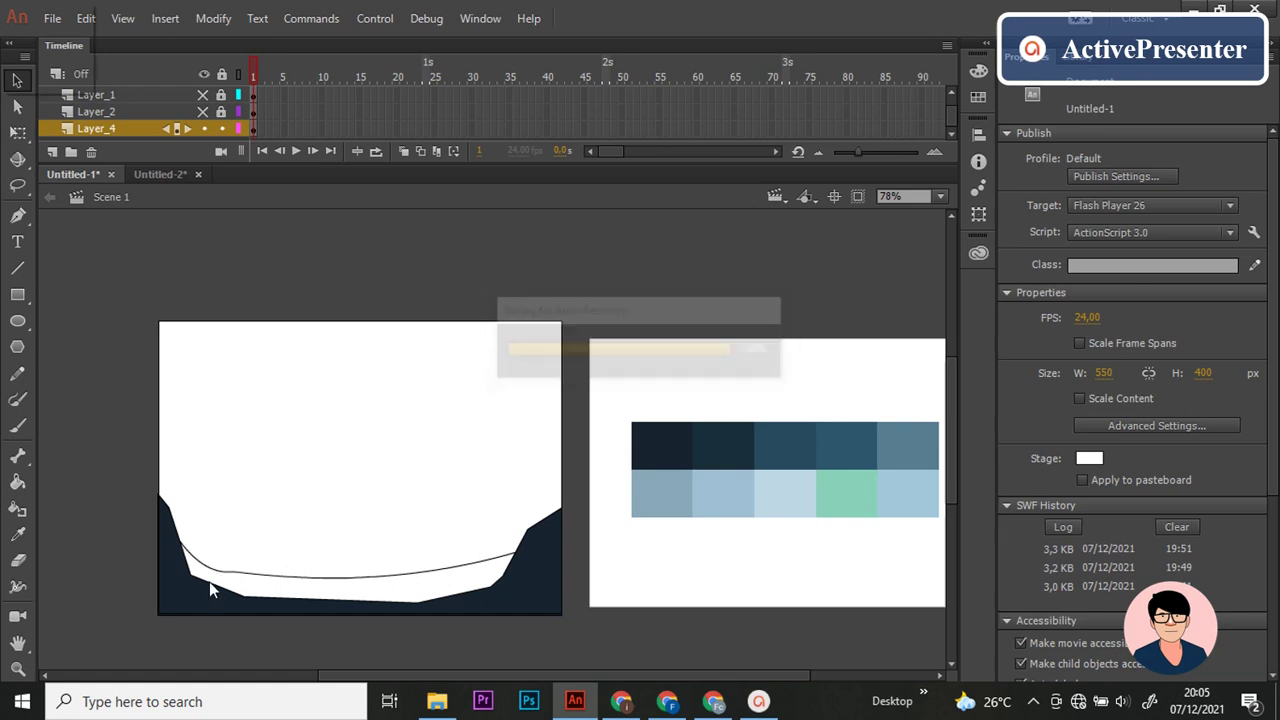
drag(310, 605, 306, 614)
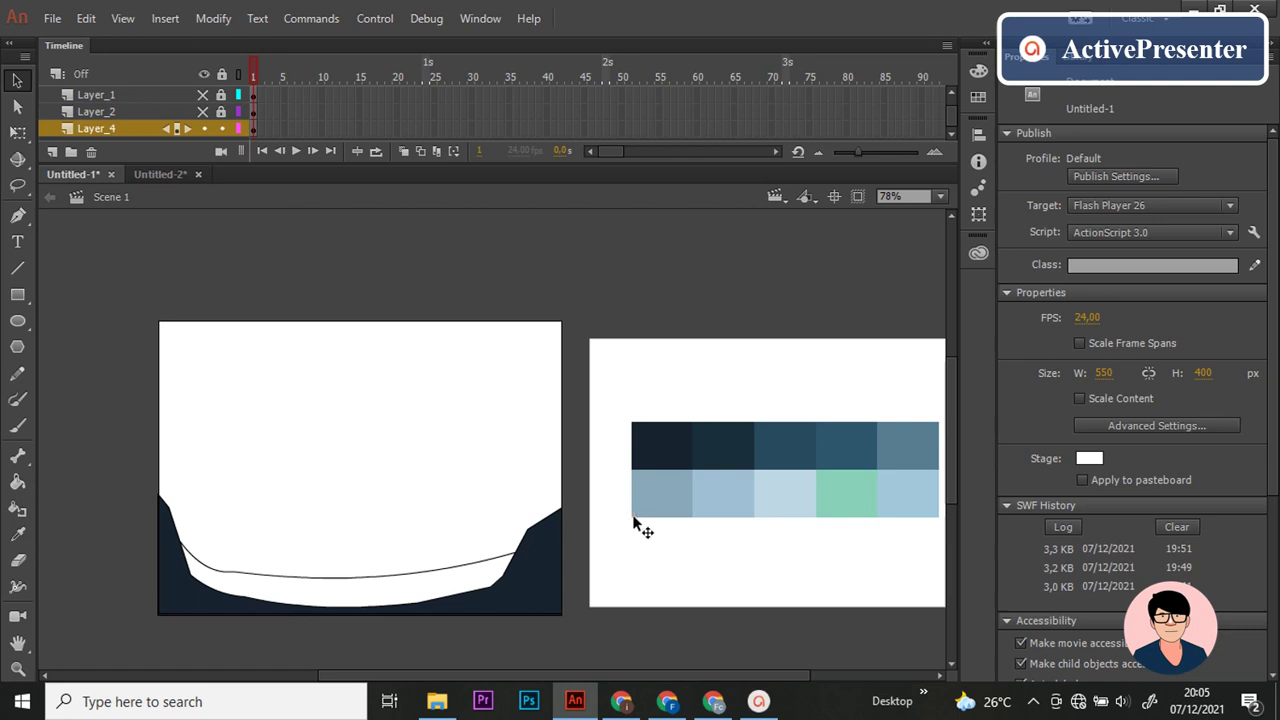
key(i)
click(560, 543)
click(455, 587)
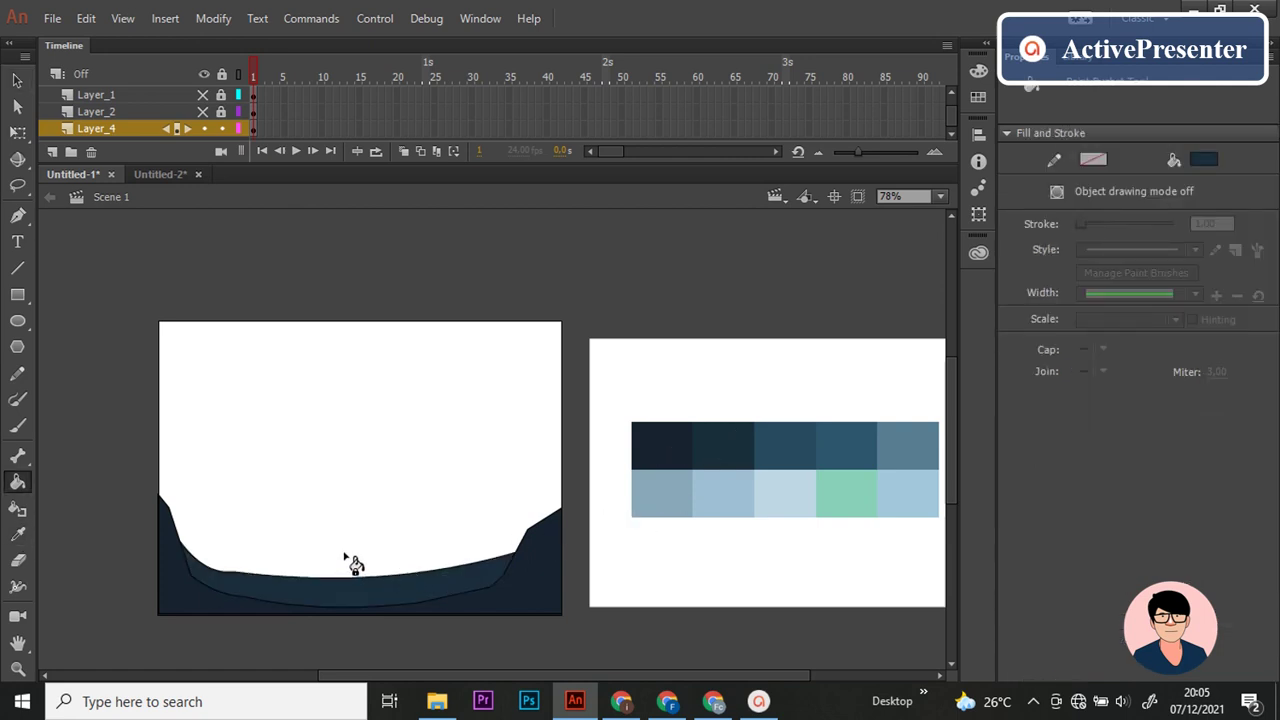
Step: Draw a curved hill outline above it and fill it medium blue sampled from the pallet
key(n)
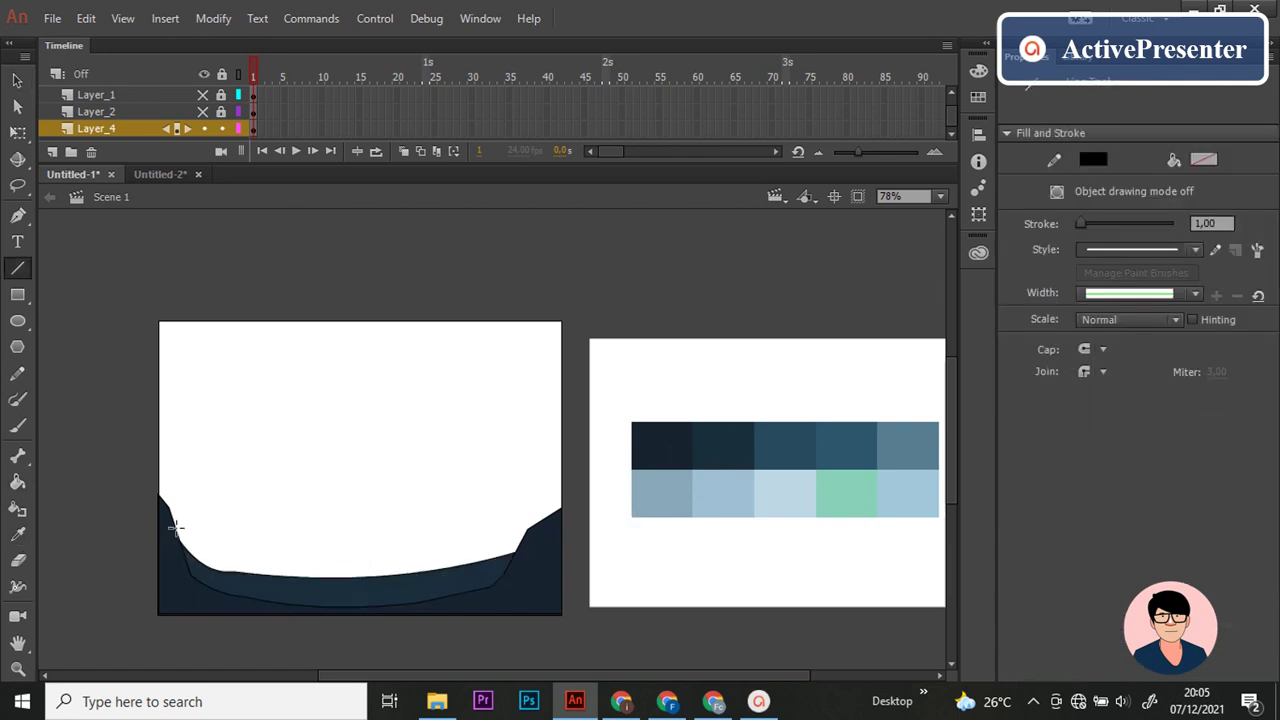
mouse_move(175, 527)
mouse_down()
mouse_move(195, 539)
mouse_move(357, 502)
mouse_move(545, 519)
mouse_move(529, 533)
mouse_up()
key(v)
drag(300, 513, 300, 517)
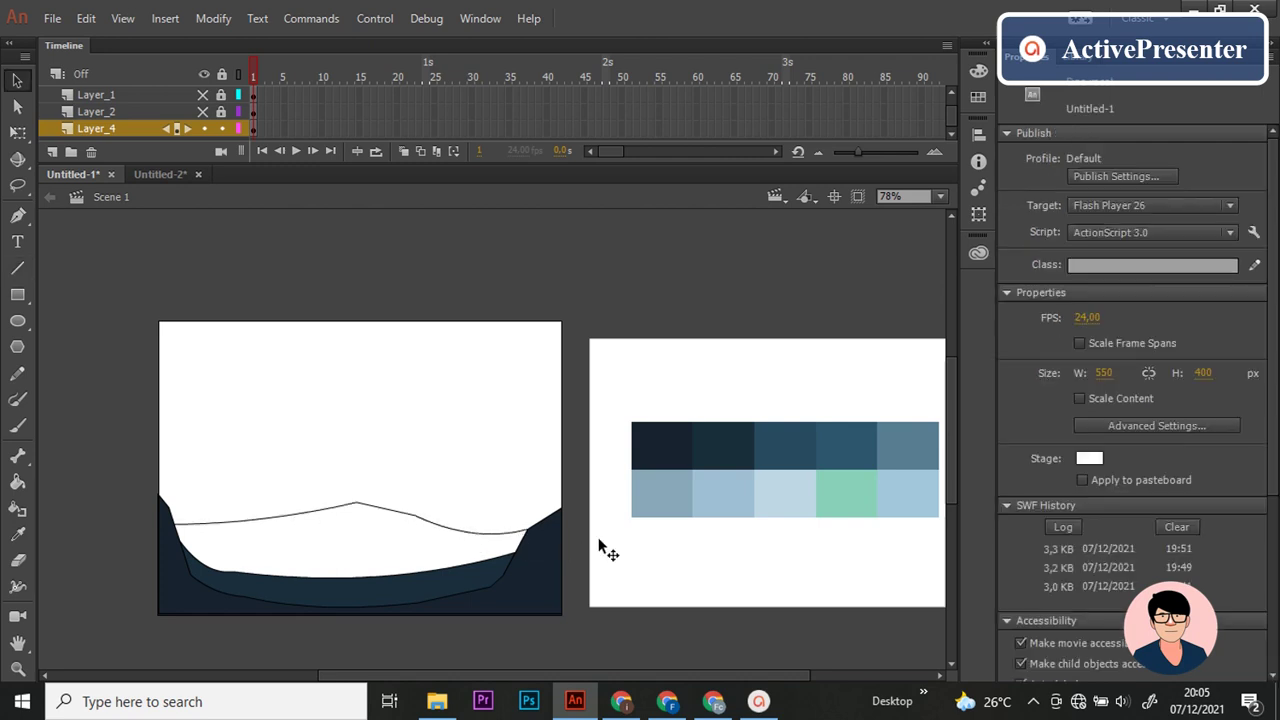
drag(491, 531, 514, 530)
key(i)
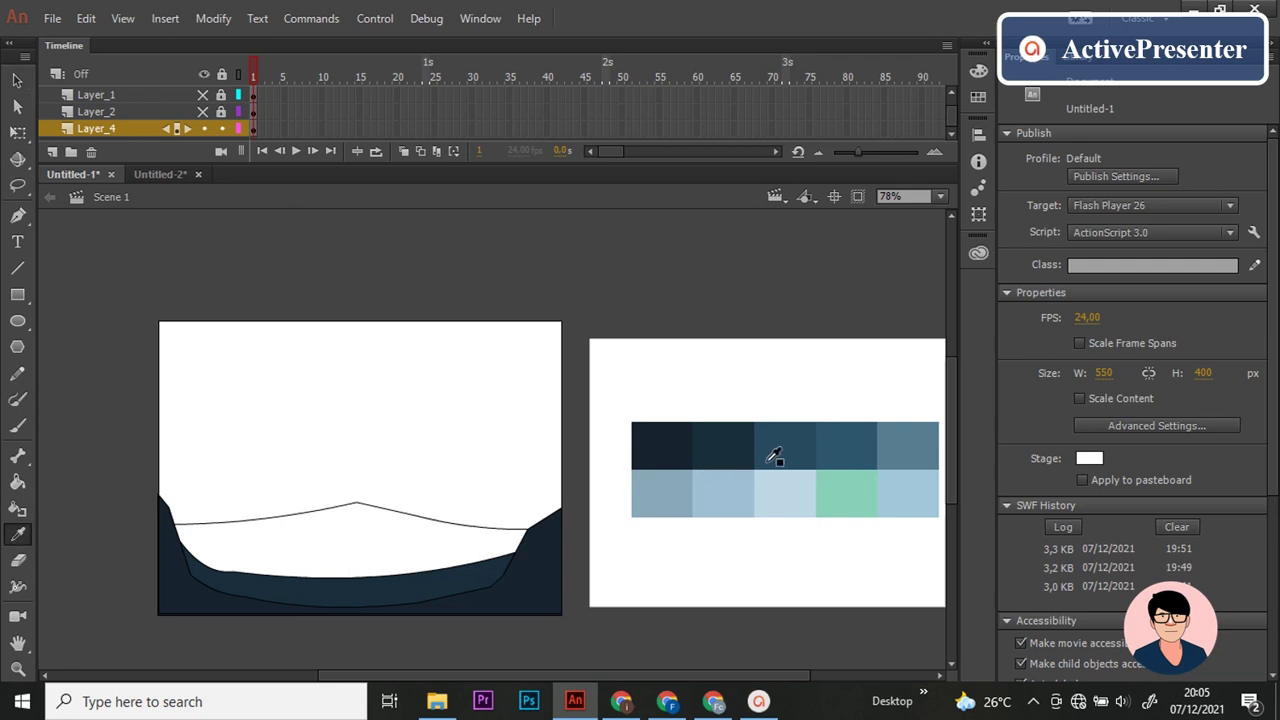
click(775, 457)
click(430, 552)
key(n)
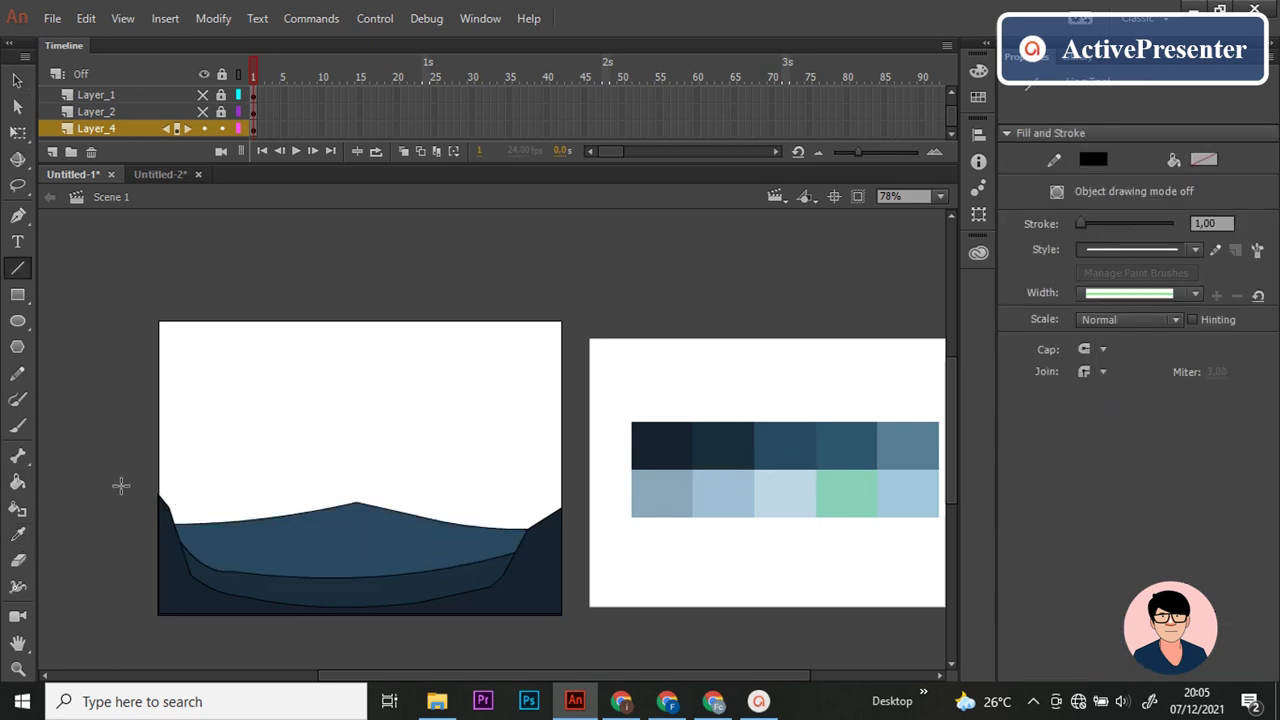
Step: Draw a higher ridge line across the stage behind the front hills
mouse_move(173, 511)
mouse_down()
mouse_move(279, 497)
mouse_move(266, 491)
mouse_move(354, 462)
mouse_up()
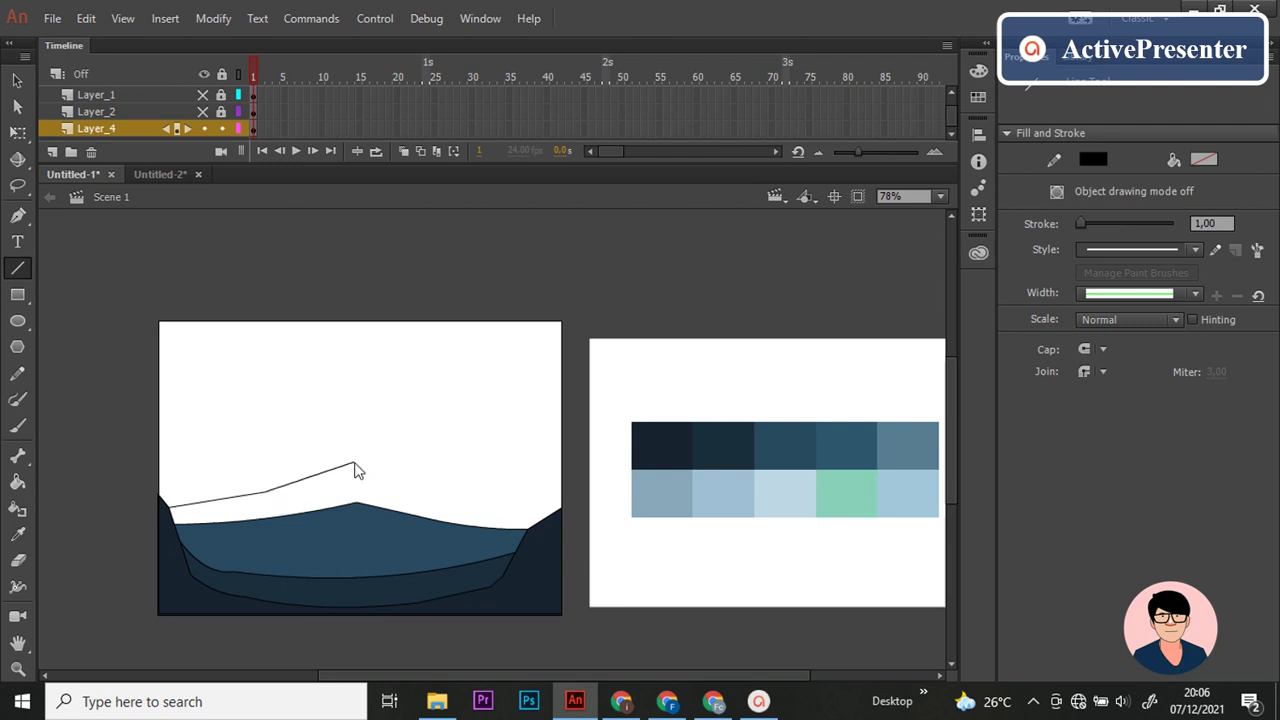
key(ctrl+z)
key(ctrl+z)
mouse_move(183, 505)
mouse_down()
mouse_move(323, 467)
mouse_move(414, 494)
mouse_up()
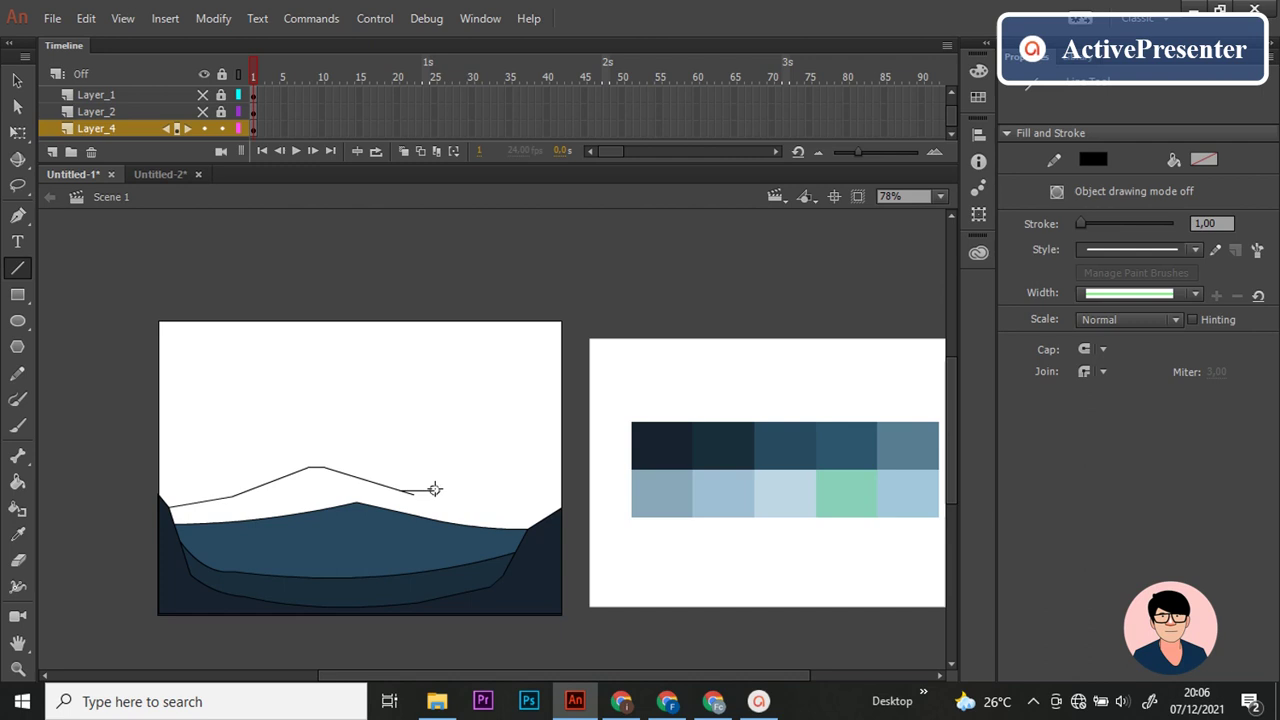
drag(447, 491, 435, 491)
mouse_move(435, 491)
mouse_down()
mouse_move(498, 506)
mouse_move(544, 451)
mouse_move(580, 433)
mouse_up()
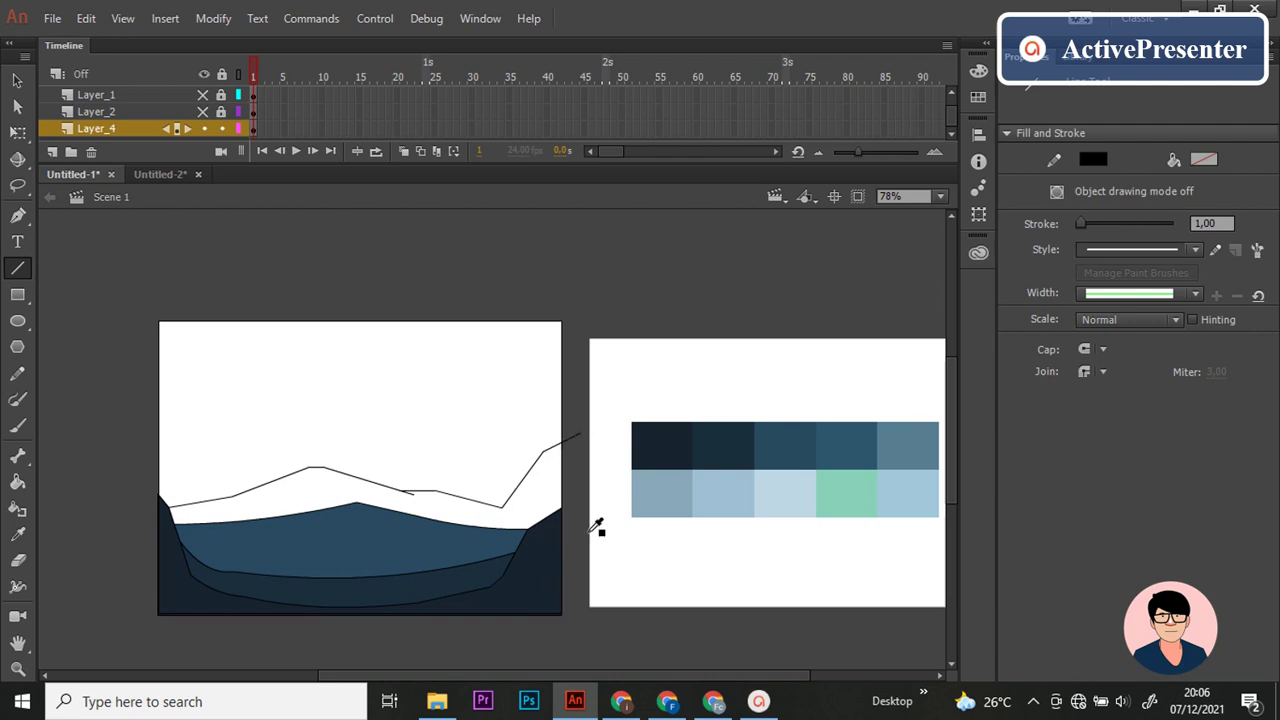
Step: Fill the new ridge slate blue and bend its left outline into a curve
key(i)
click(848, 448)
click(508, 528)
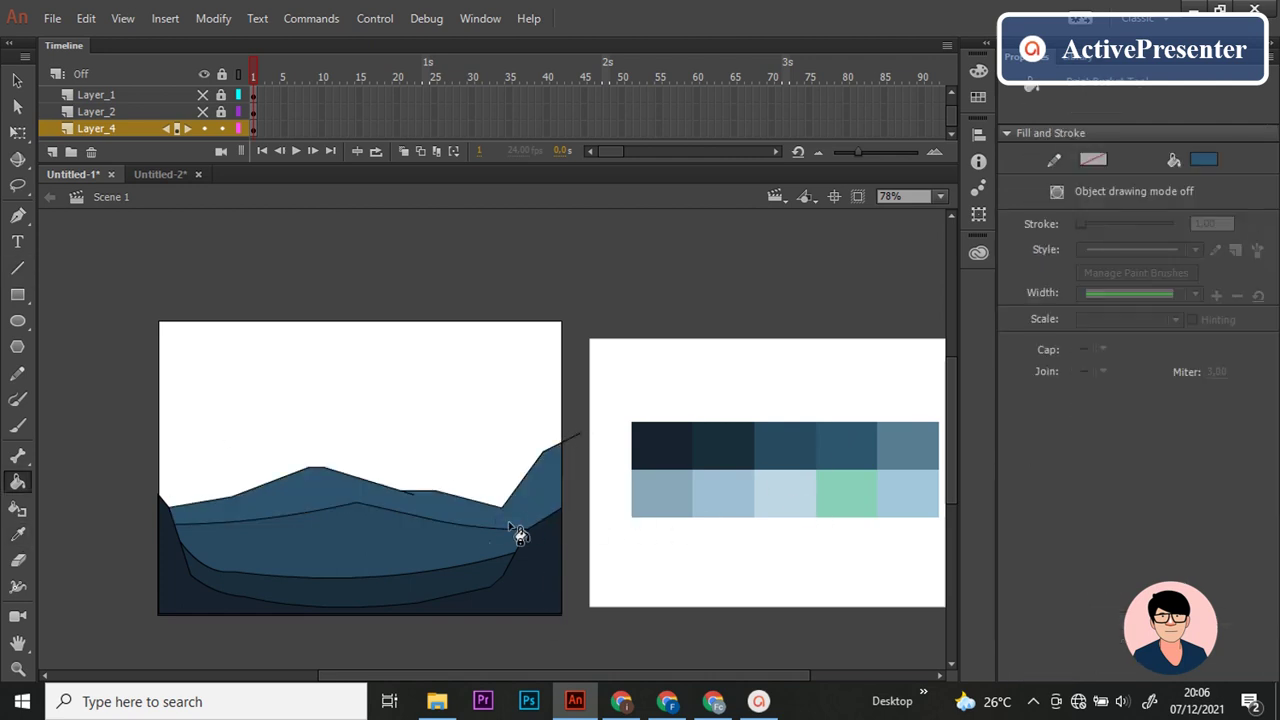
key(v)
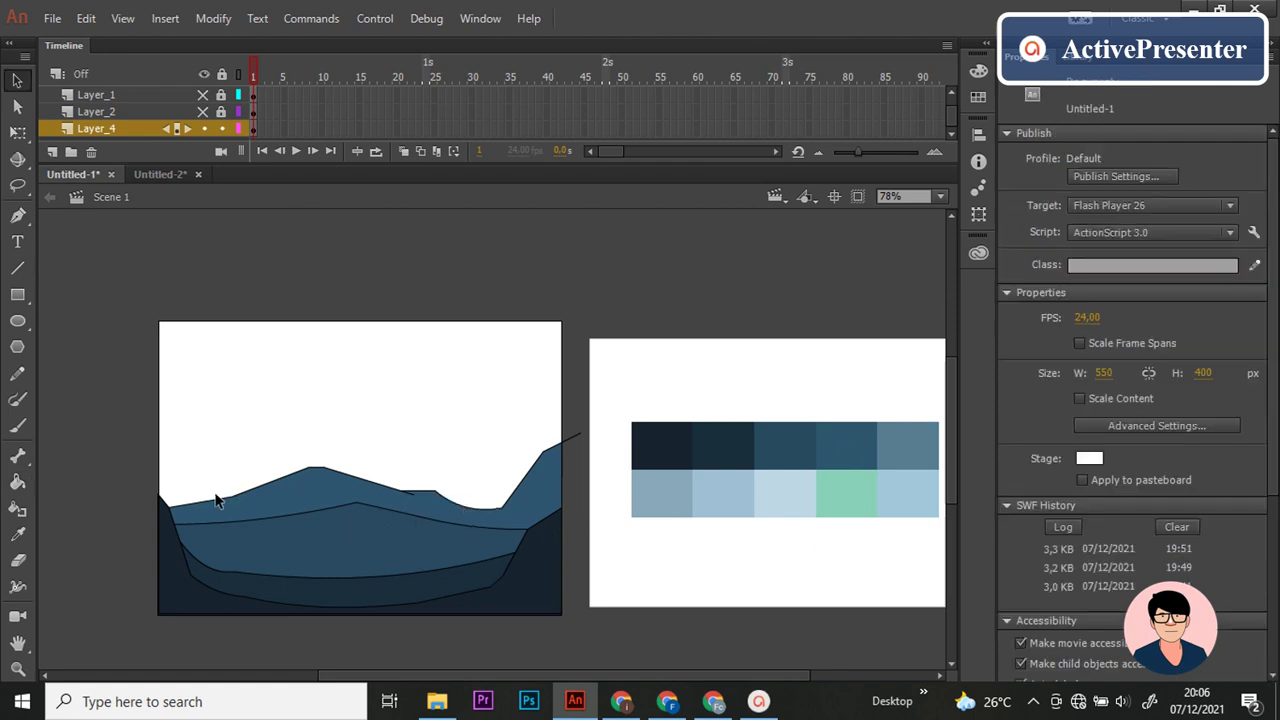
drag(249, 493, 255, 489)
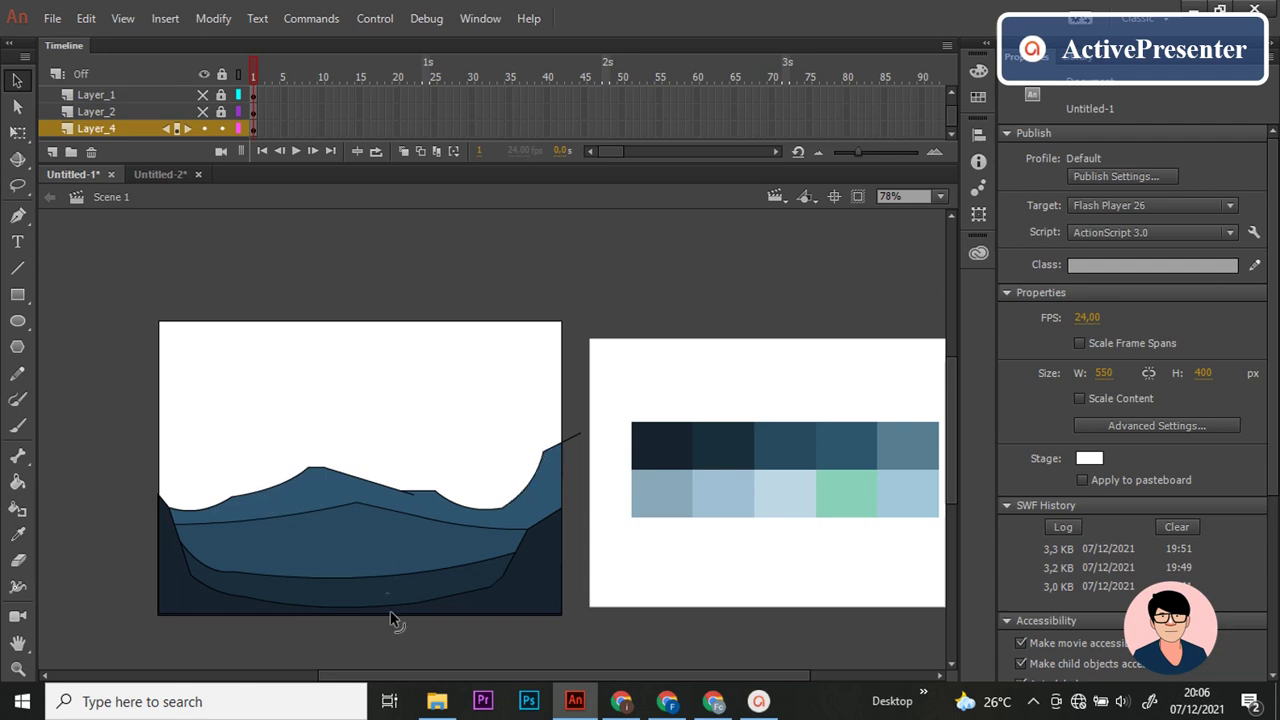
key(n)
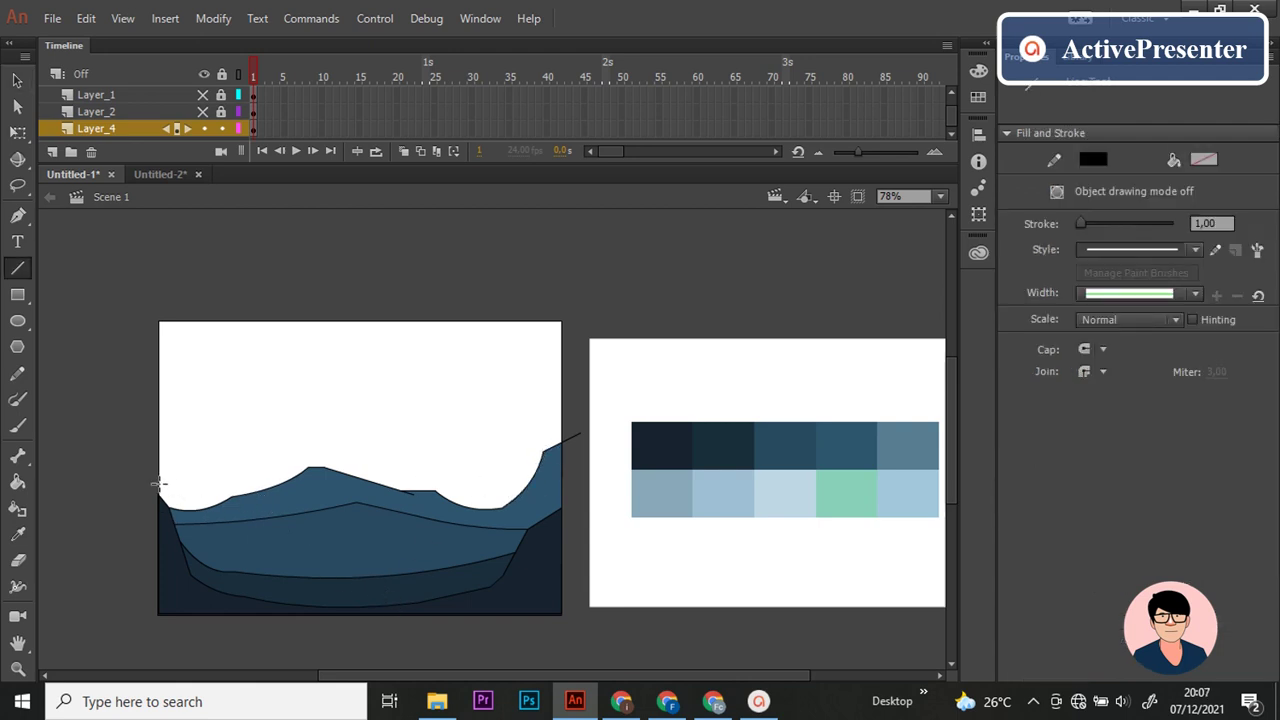
Step: Draw a curved line rising from the stage's left edge for a small left peak
mouse_move(202, 478)
mouse_down()
mouse_move(217, 493)
mouse_move(202, 508)
mouse_up()
key(v)
mouse_move(182, 493)
mouse_down()
mouse_move(220, 481)
mouse_move(260, 492)
mouse_up()
key(n)
Step: Draw the ridge outline of a taller back mountain with a flat peak
mouse_move(347, 470)
mouse_down()
mouse_move(452, 432)
mouse_move(539, 471)
mouse_up()
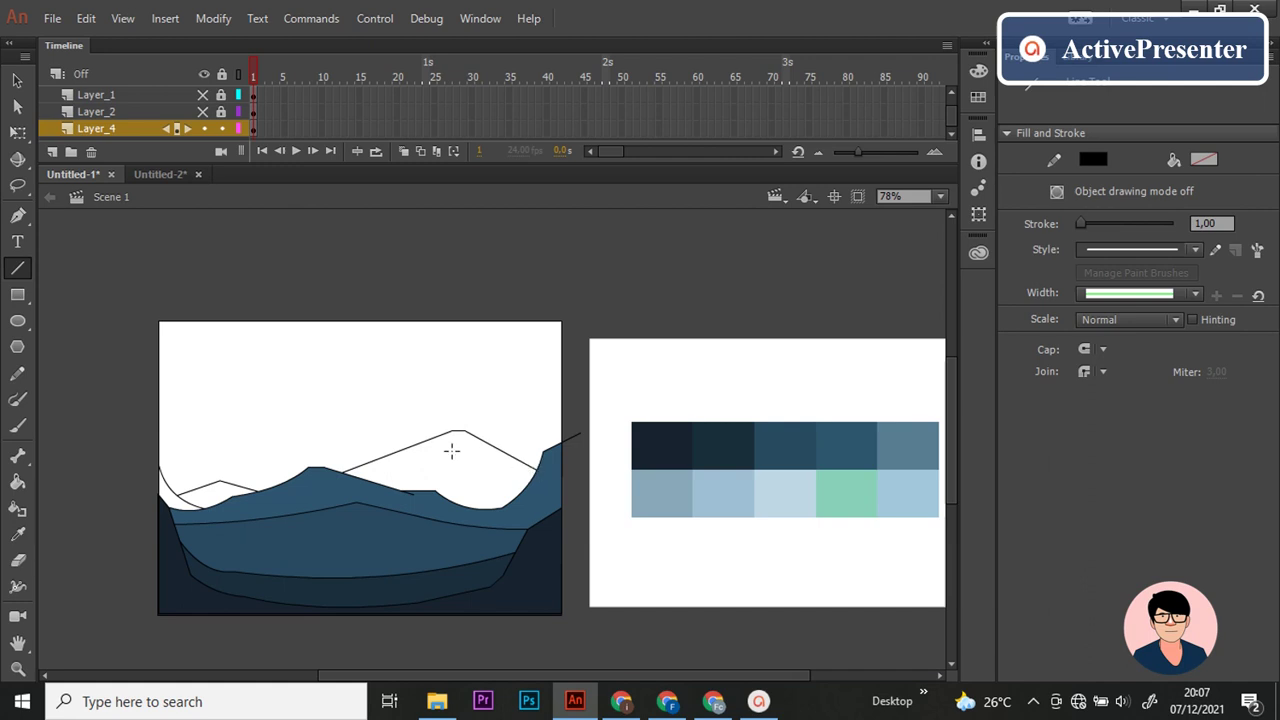
drag(453, 432, 467, 460)
scroll(470, 465, up, 2)
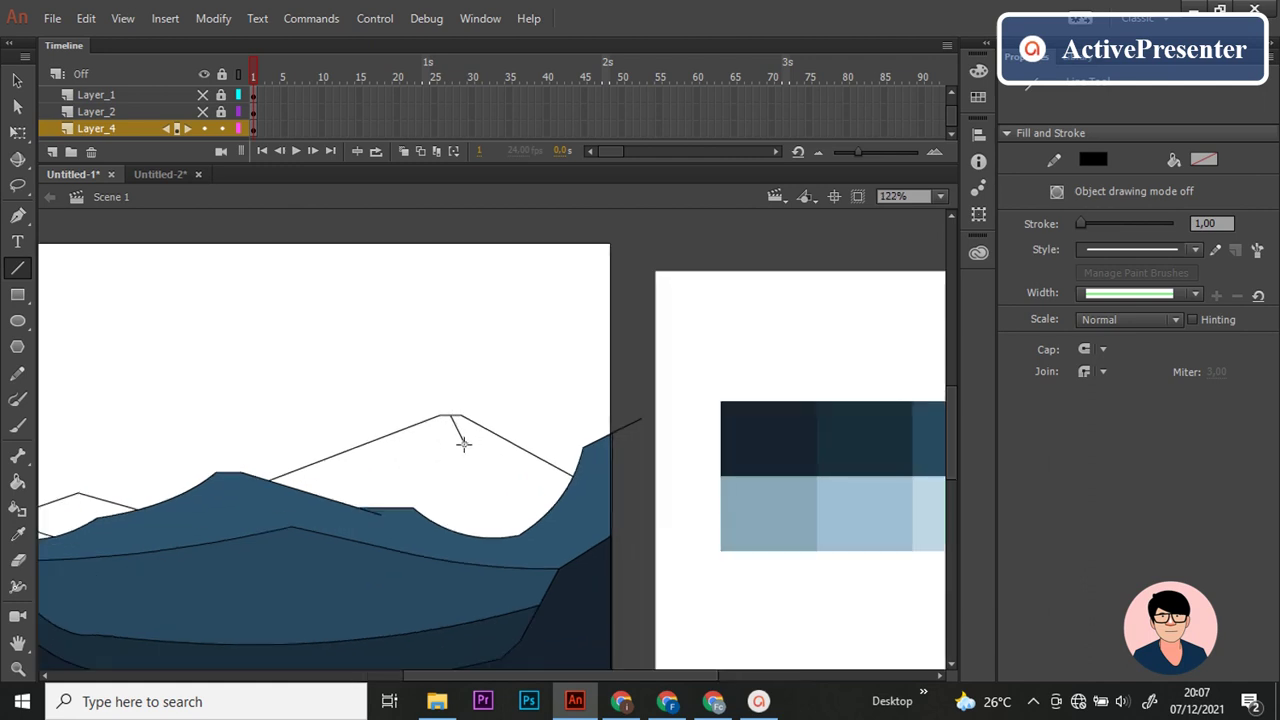
mouse_move(450, 416)
mouse_down()
mouse_move(451, 442)
mouse_move(507, 495)
mouse_move(573, 495)
mouse_up()
key(v)
key(ctrl+2)
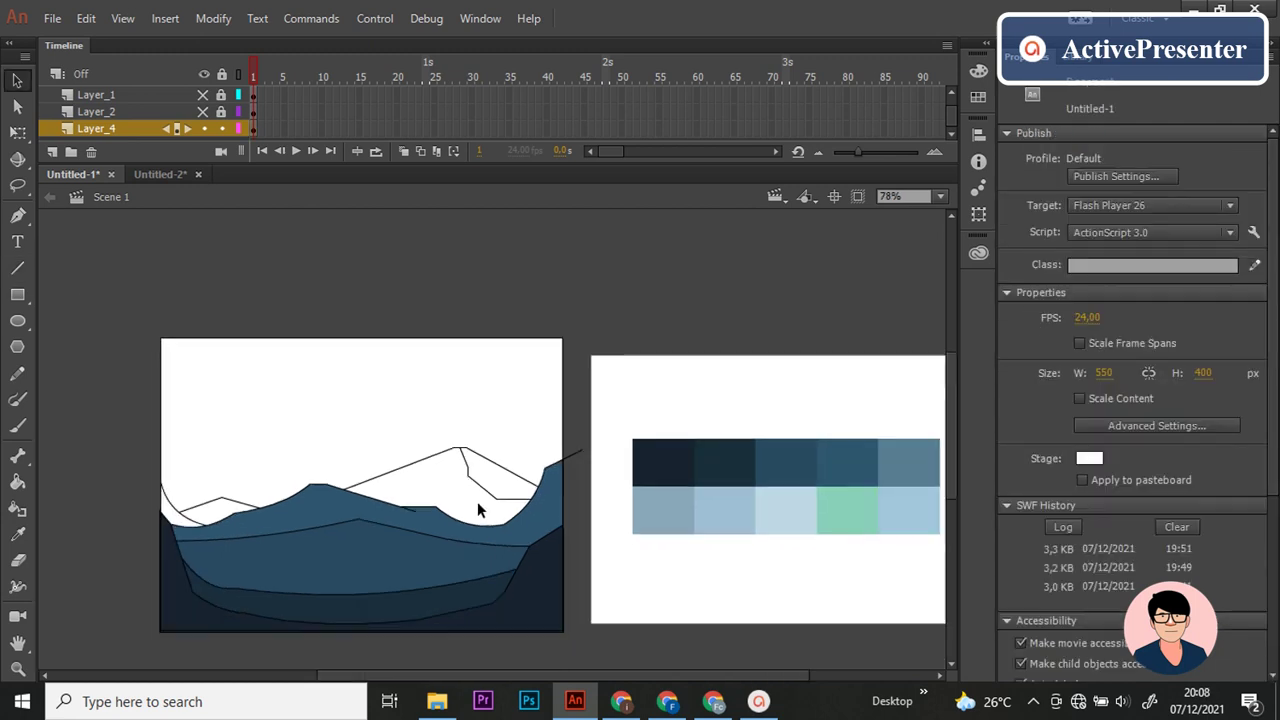
Step: Fill the right face mint green and the back mountain and left peak steel blue
key(i)
click(862, 522)
click(509, 490)
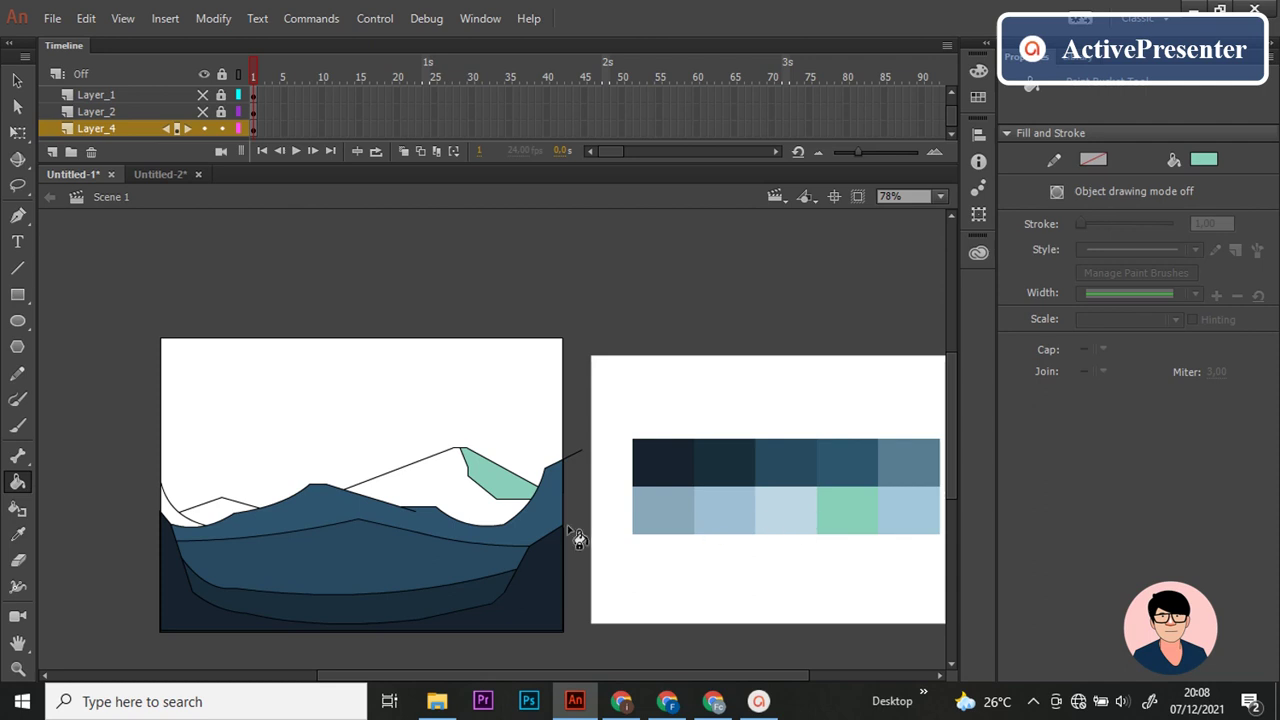
key(i)
click(917, 451)
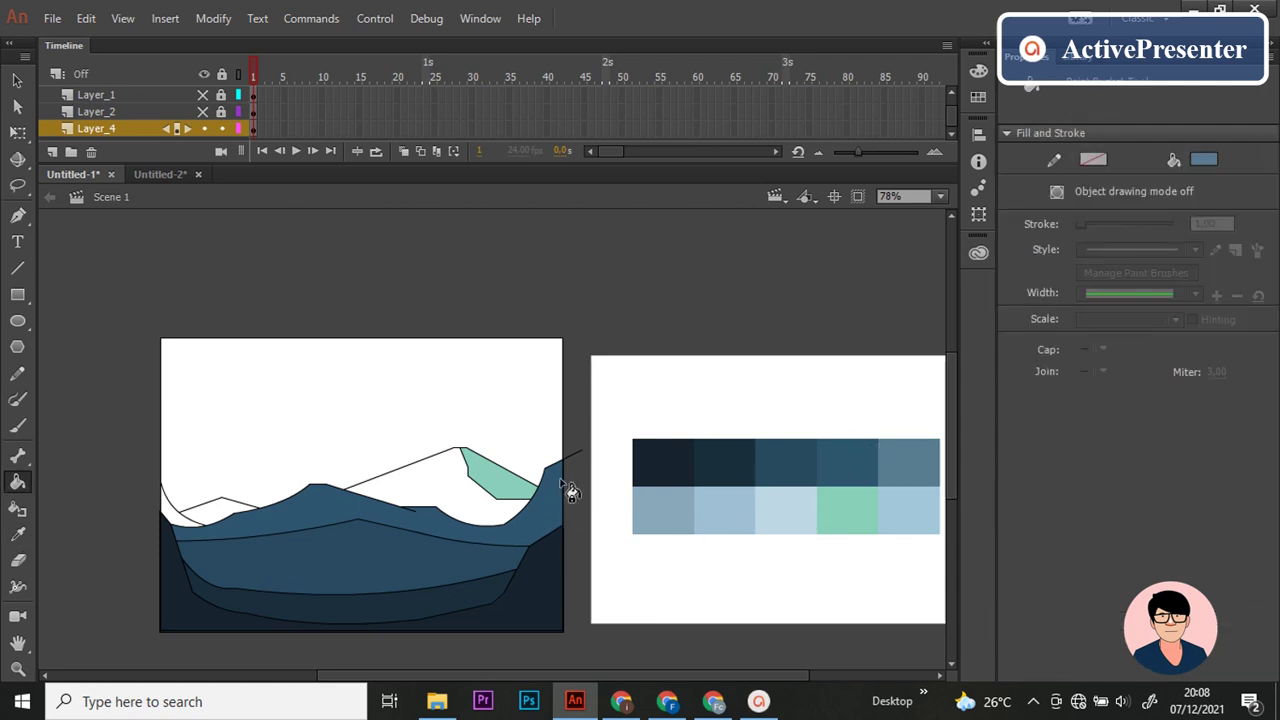
click(490, 505)
click(222, 507)
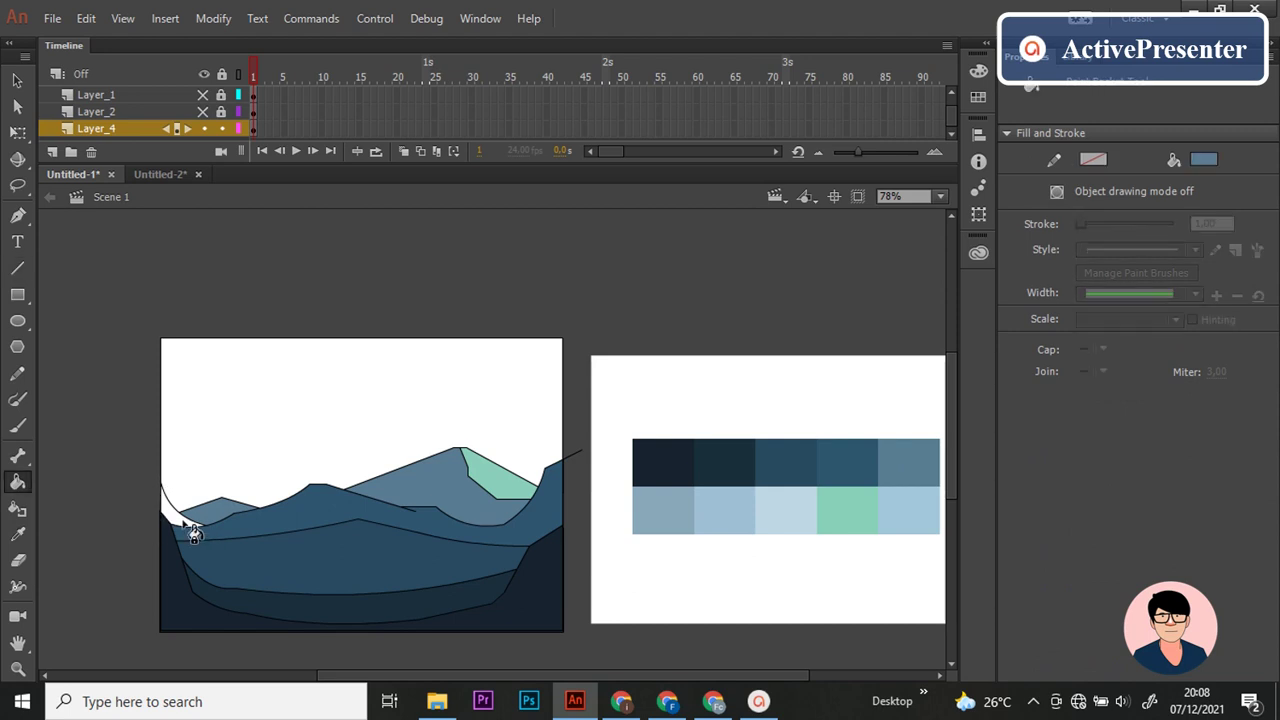
click(184, 522)
Step: Curve the mint-green face's lower edge and sharpen the small left peak
key(v)
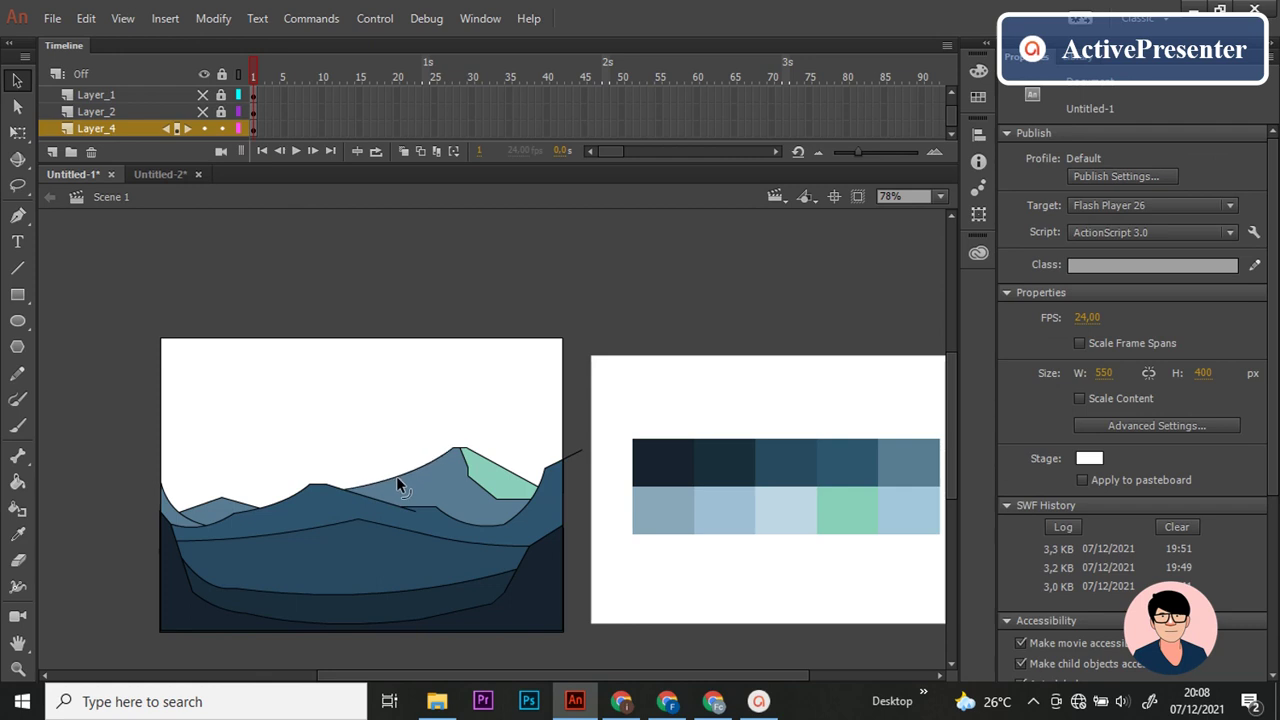
drag(527, 490, 519, 492)
drag(218, 510, 234, 512)
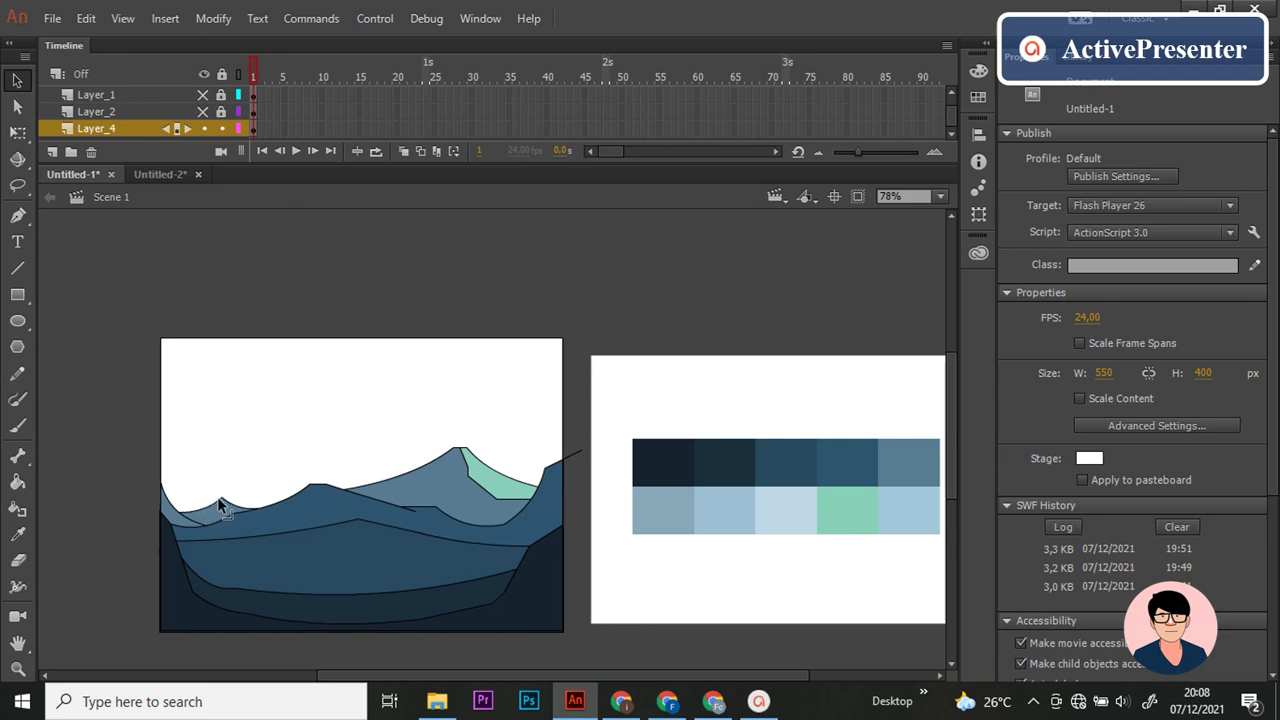
Step: Draw the left distant peak's slope and drag its peak point into a ridge toward the right
key(n)
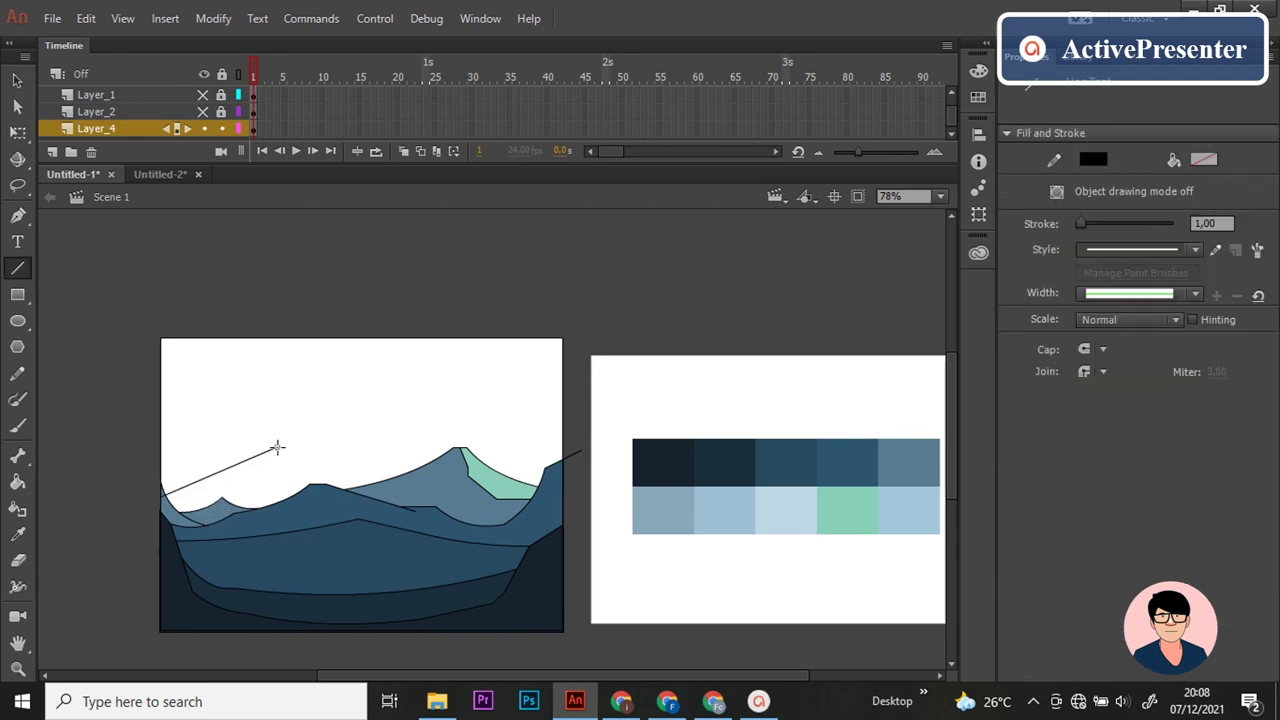
drag(166, 497, 283, 446)
key(ctrl+z)
drag(165, 497, 318, 428)
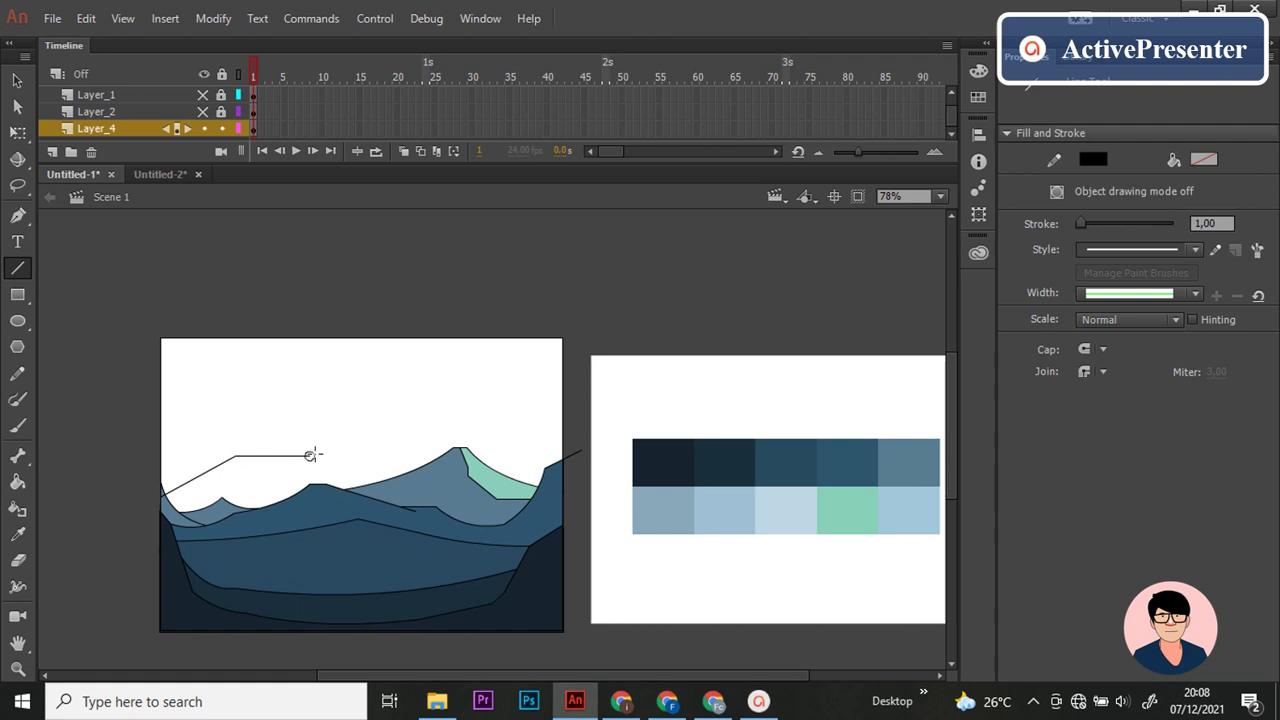
key(v)
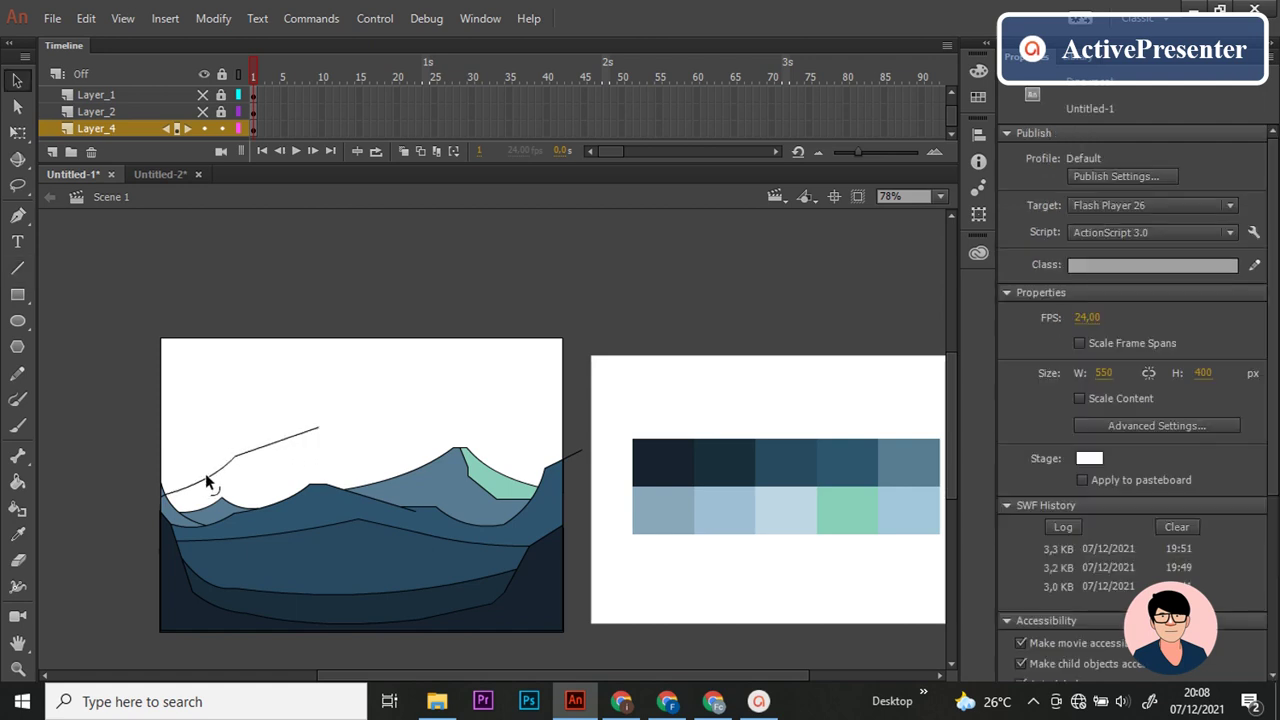
mouse_move(318, 429)
mouse_down()
mouse_move(276, 451)
mouse_move(355, 459)
mouse_move(378, 481)
mouse_move(403, 474)
mouse_move(460, 395)
mouse_move(532, 356)
mouse_move(620, 435)
mouse_up()
key(n)
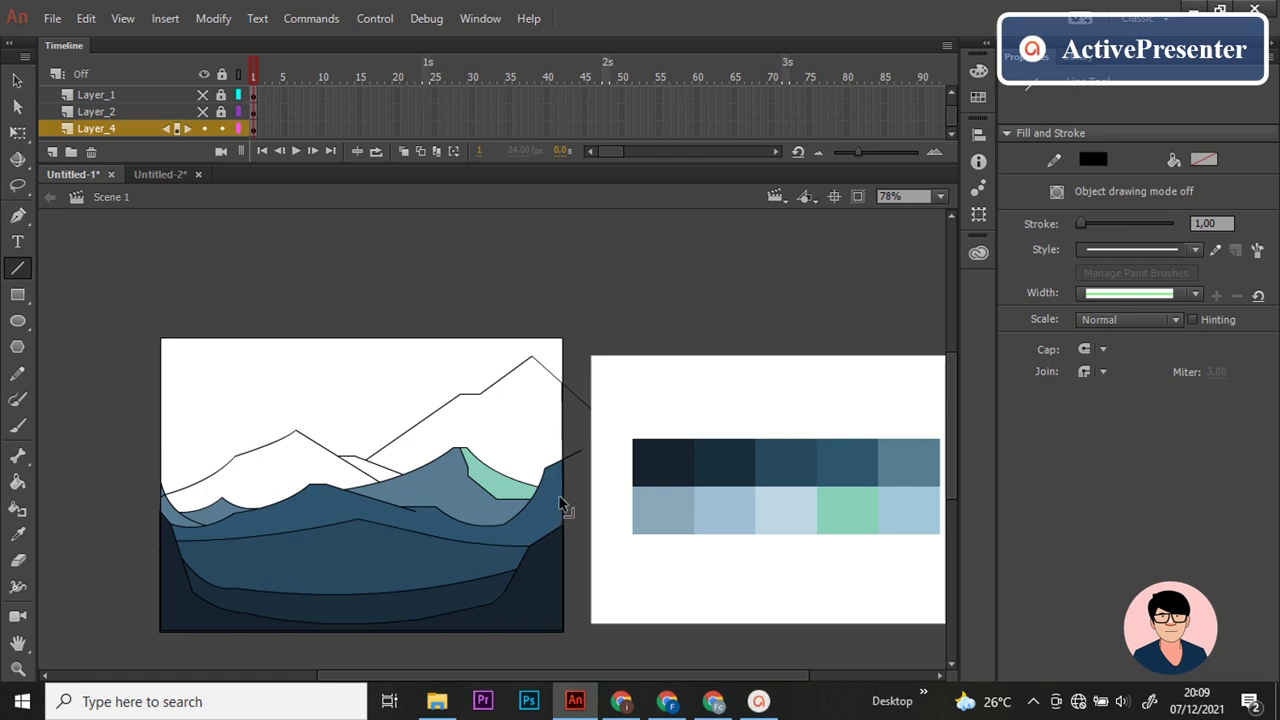
Step: Draw ridge lines down from the left and right peaks, dividing them into facets
key(v)
click(571, 395)
click(576, 460)
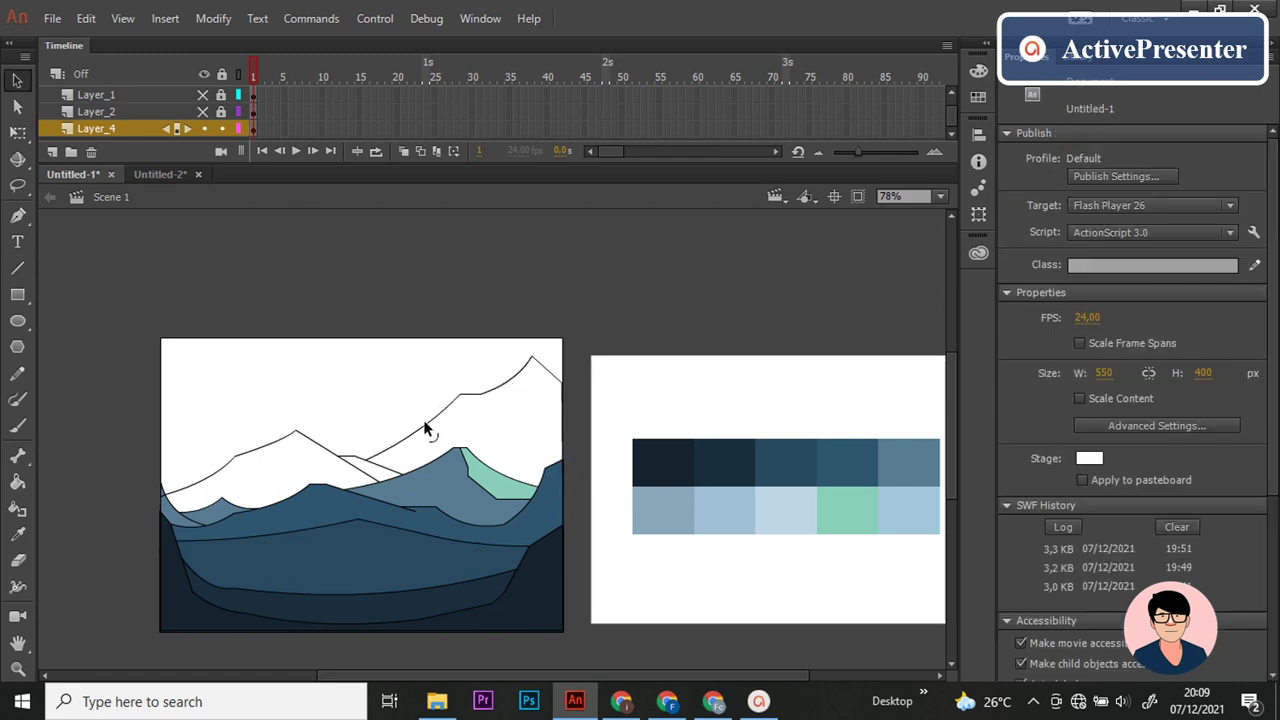
click(165, 500)
key(n)
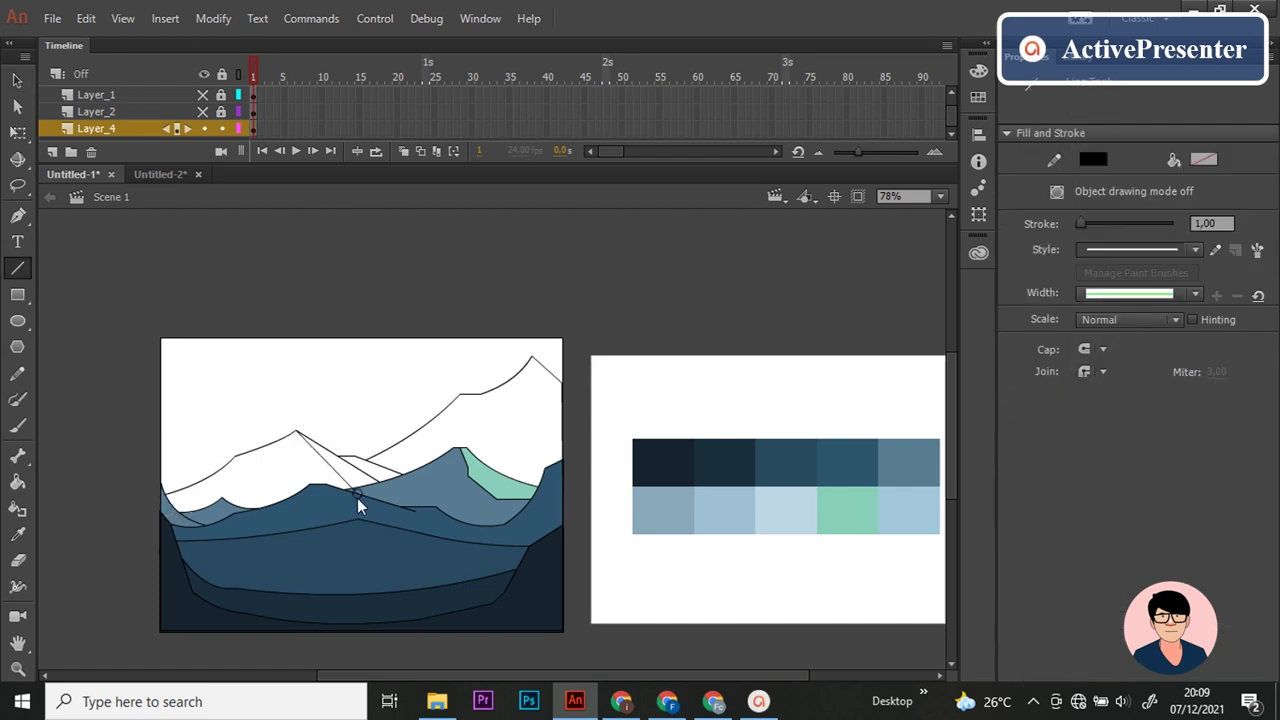
drag(295, 434, 346, 488)
drag(531, 385, 531, 393)
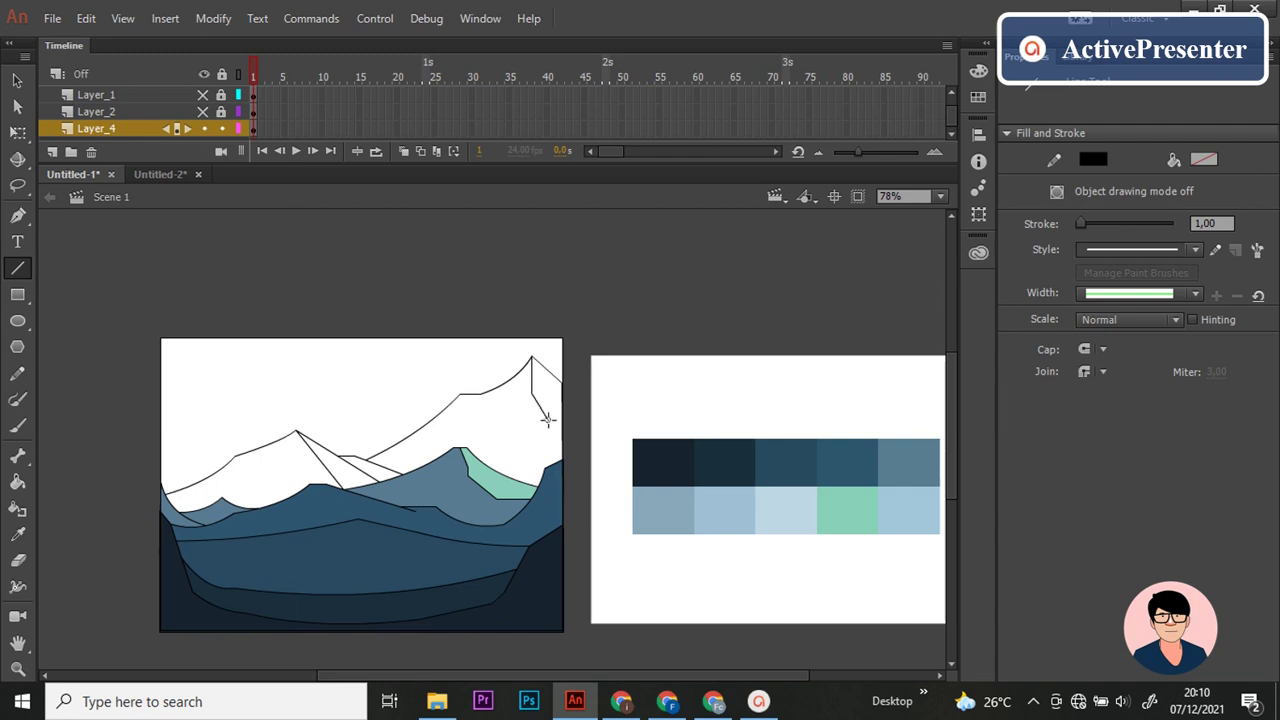
drag(527, 398, 567, 460)
drag(450, 428, 395, 449)
key(i)
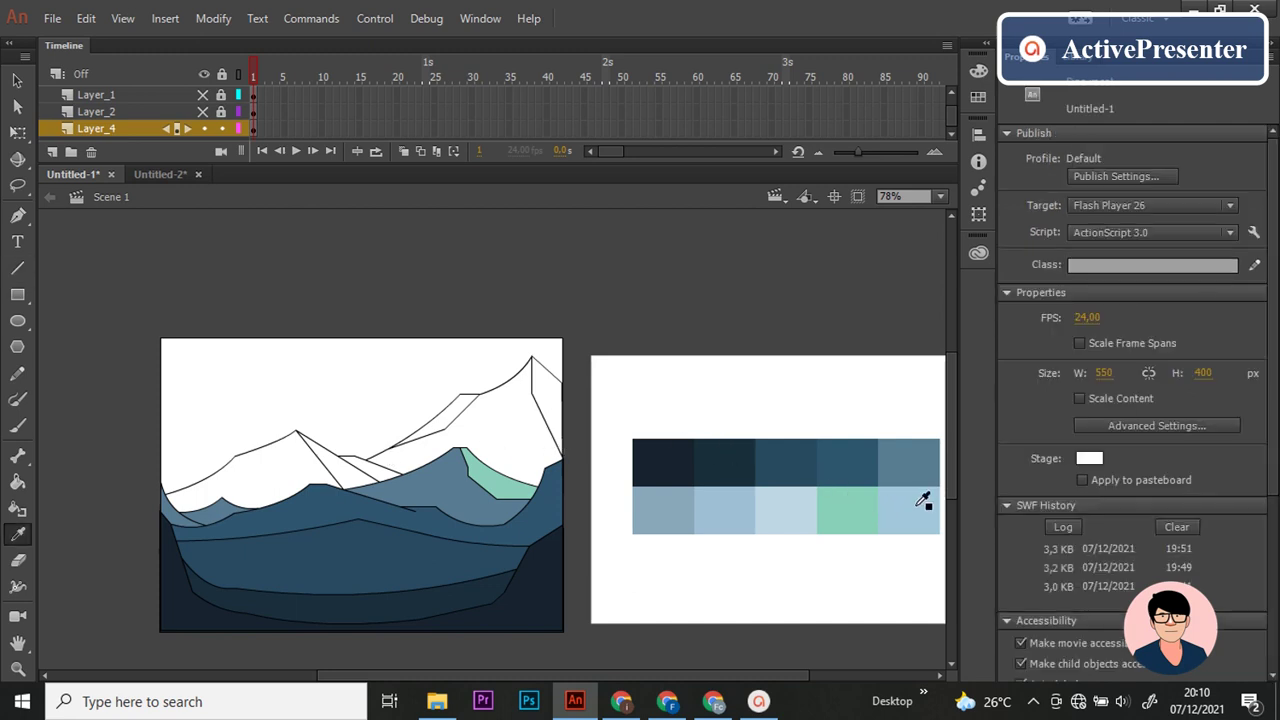
Step: Fill the peak faces with mint green and the snowy peaks with light blue from the palette
click(850, 512)
click(540, 405)
click(456, 416)
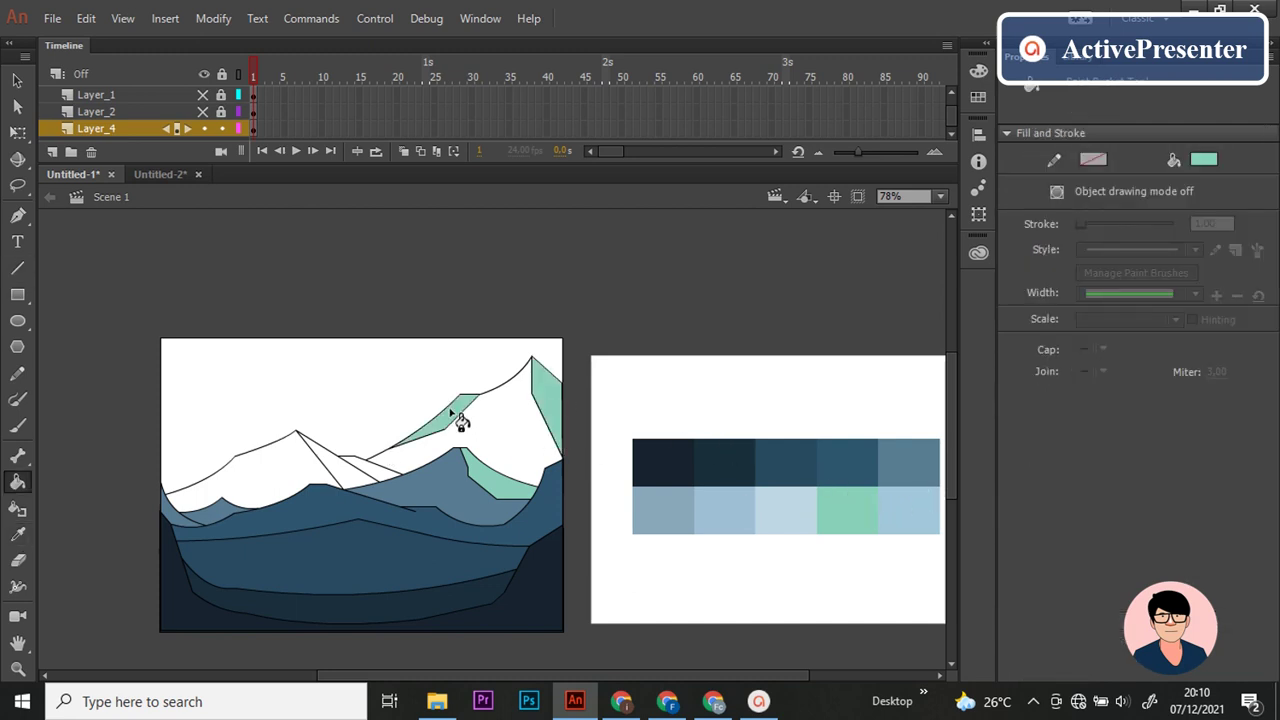
click(364, 476)
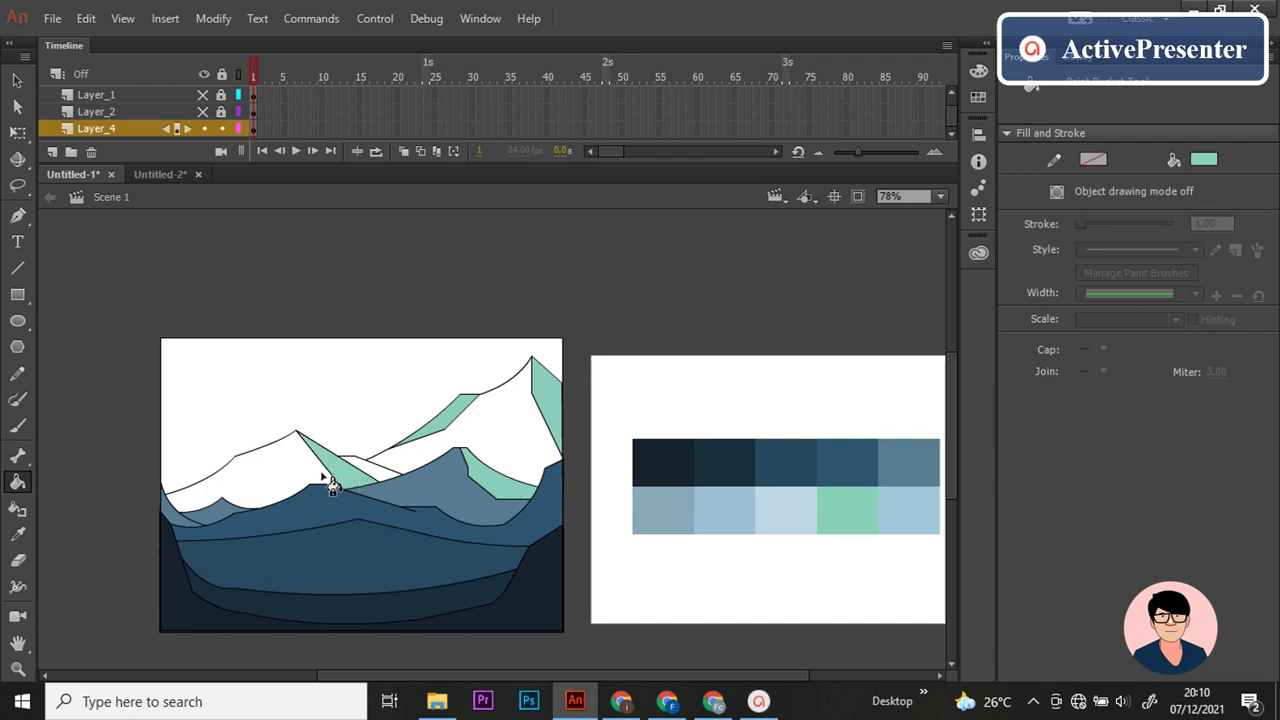
key(i)
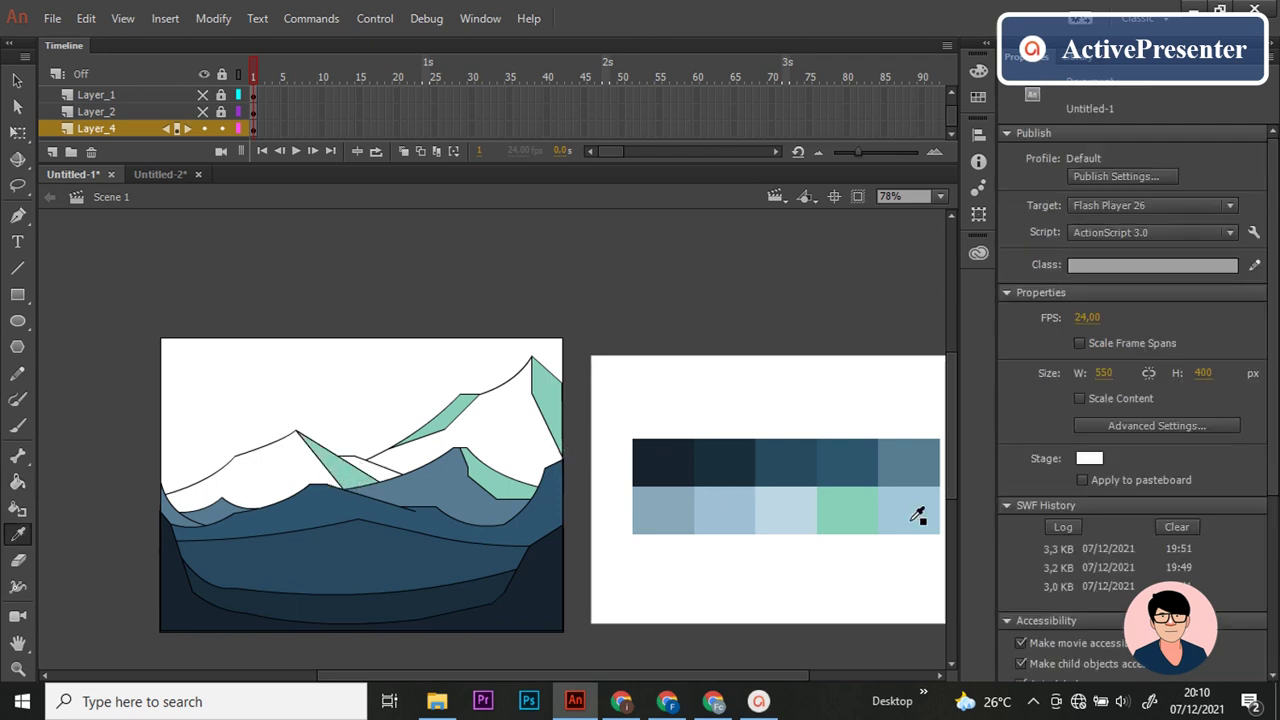
click(812, 517)
click(380, 468)
click(298, 480)
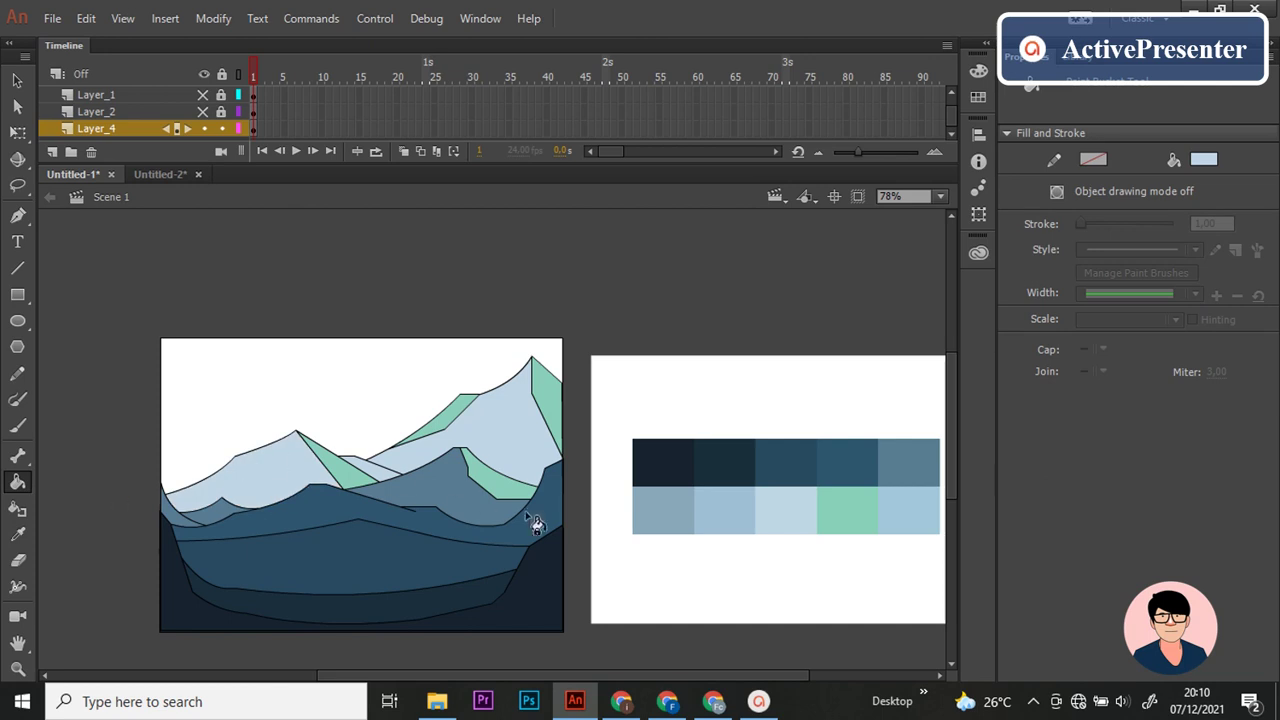
Step: Recolor the two mint green faces with teal #00CC99
click(1203, 159)
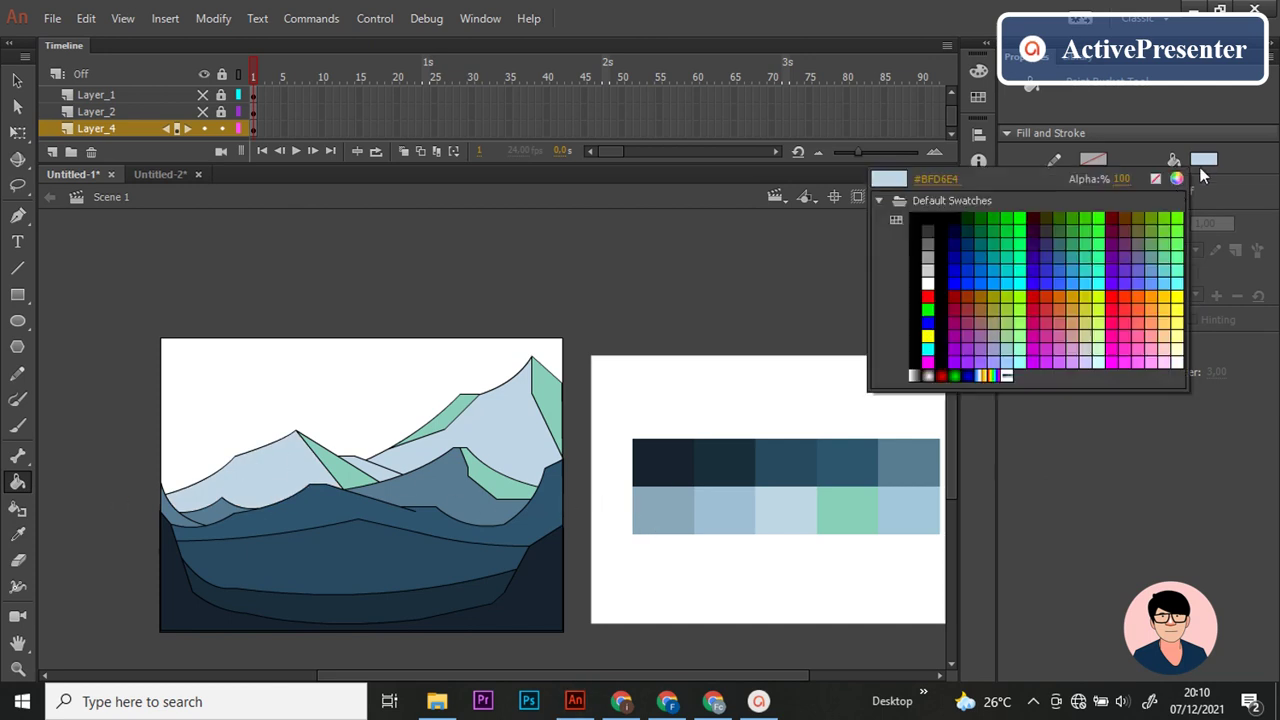
click(1020, 250)
click(512, 495)
click(340, 476)
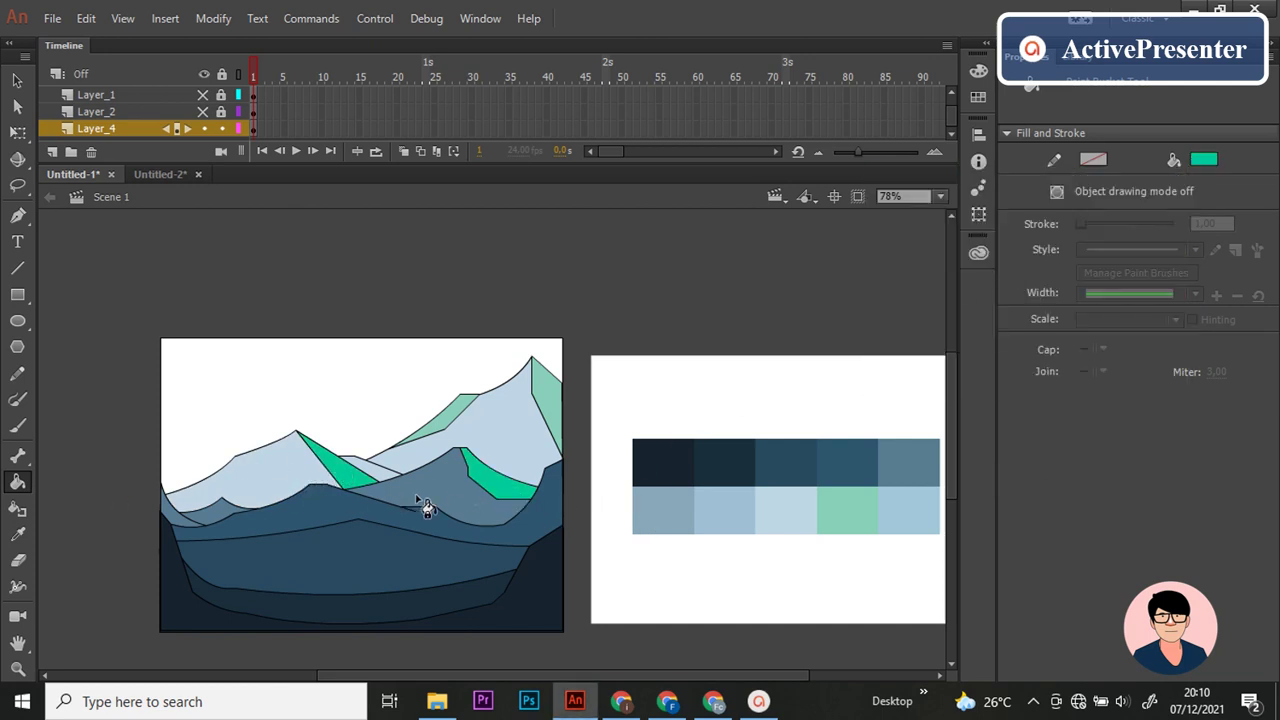
Step: Remove the black outlines from all landscape shapes and show the windmill and house layers again
key(v)
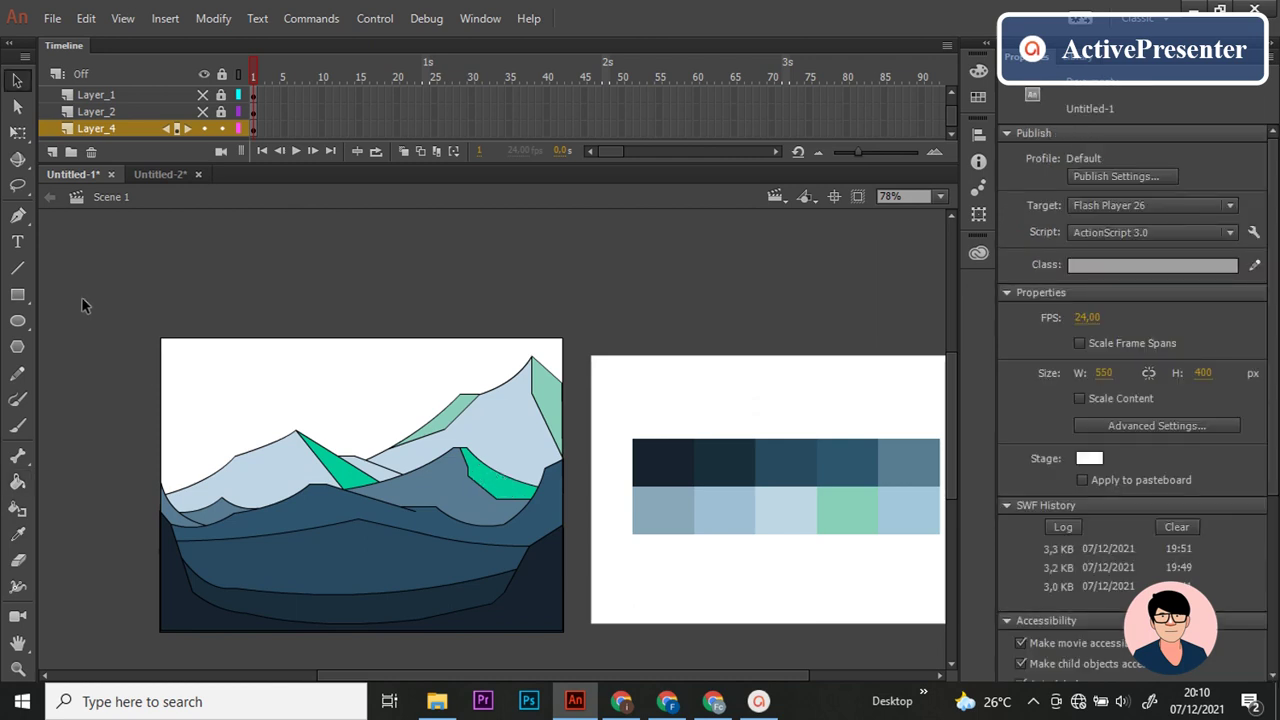
drag(83, 266, 598, 662)
click(1093, 240)
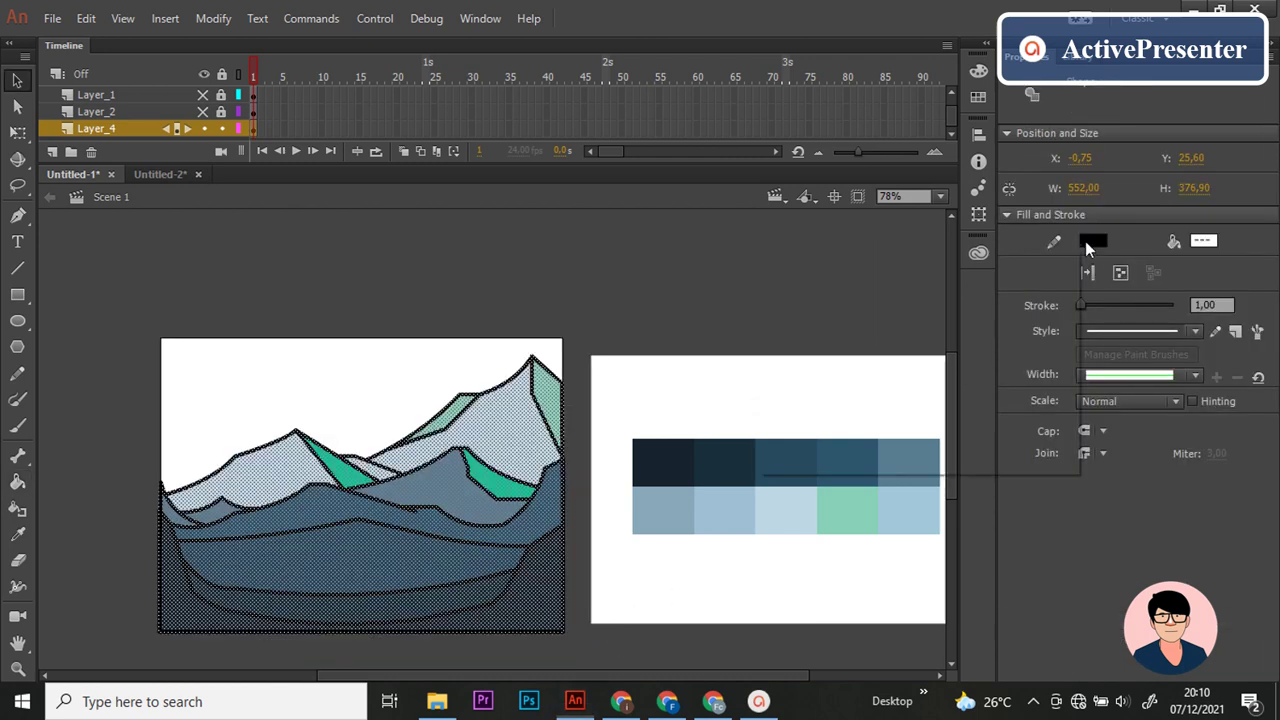
click(1060, 258)
click(645, 318)
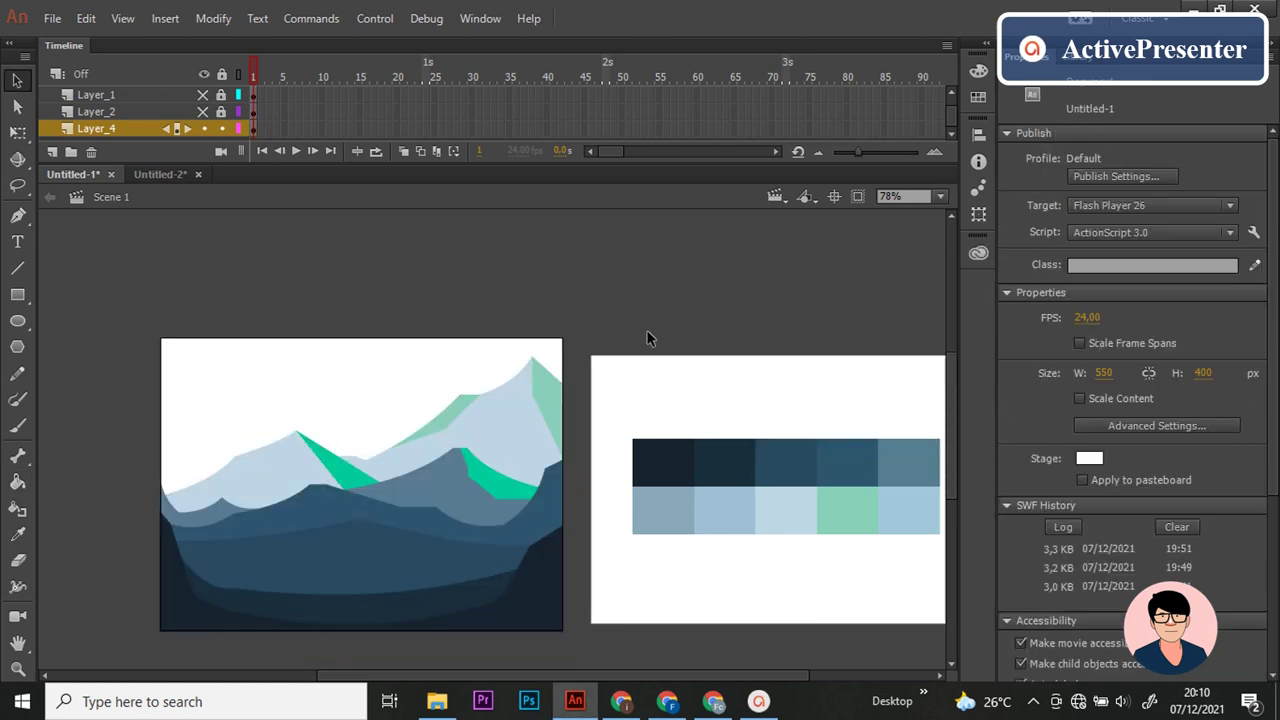
click(203, 95)
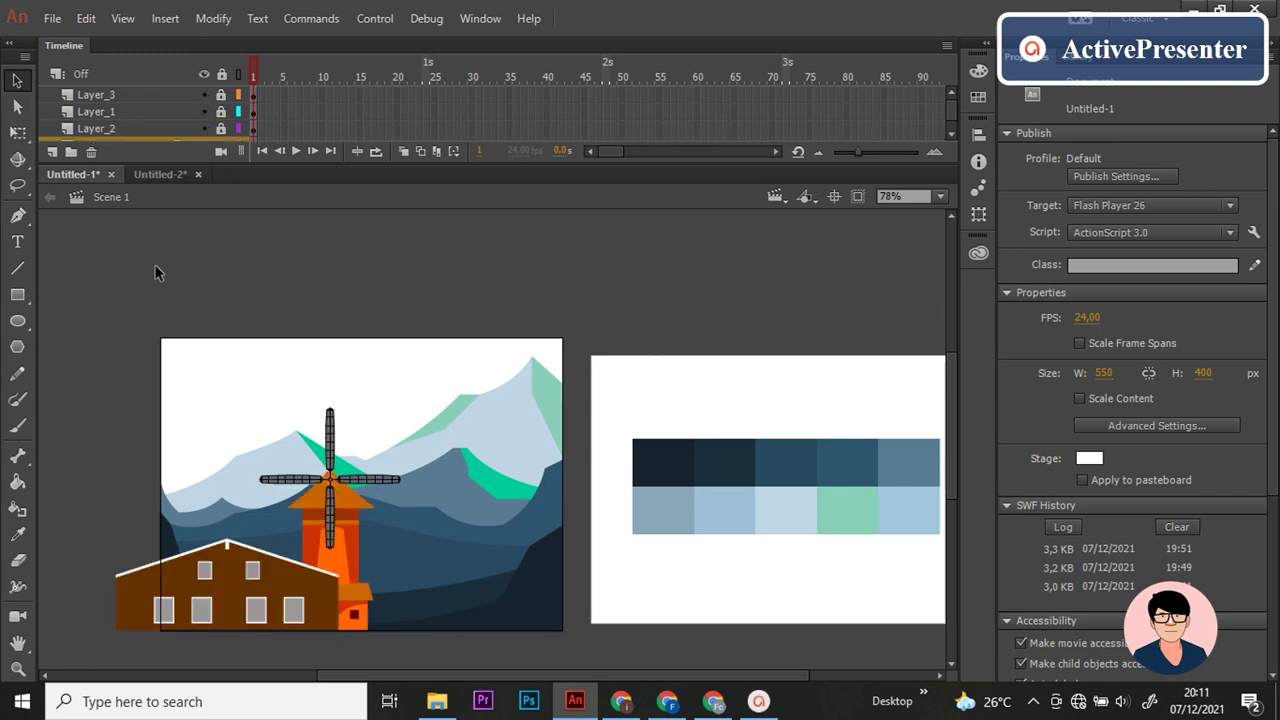
Step: Add a new layer and draw a small yellow circle for the sun in the sky
scroll(226, 112, down, 1)
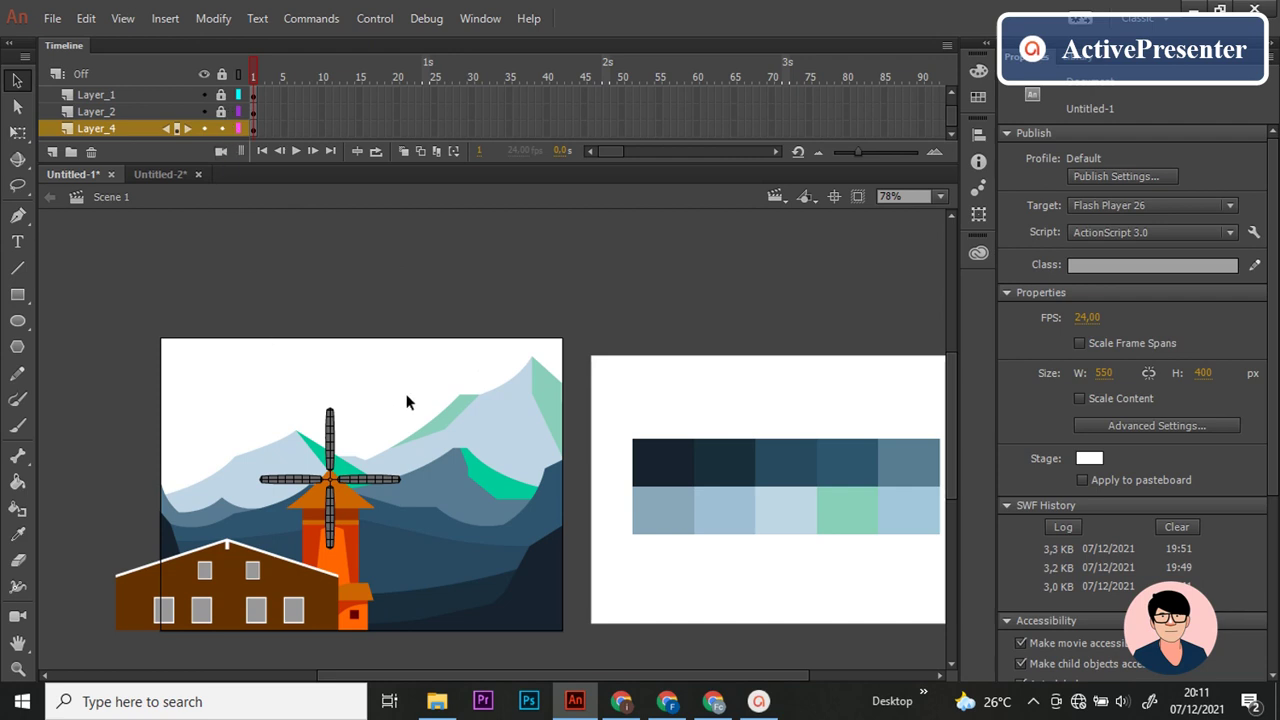
click(18, 321)
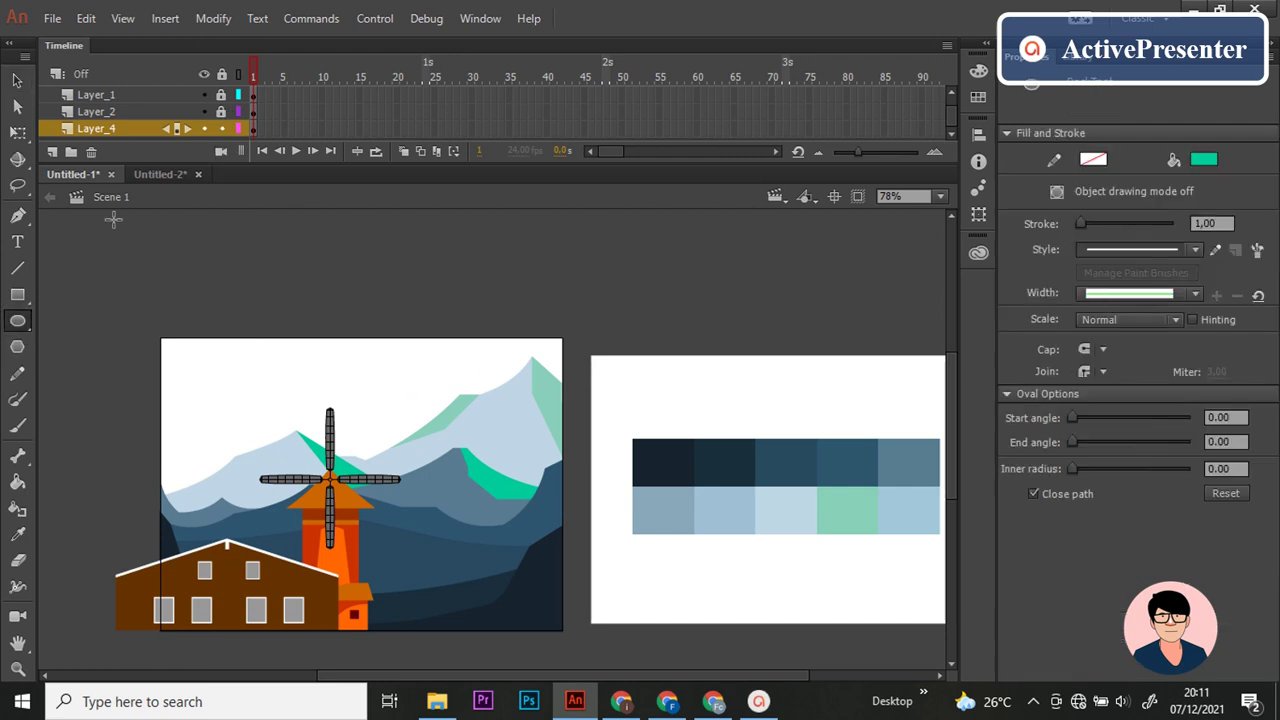
click(51, 155)
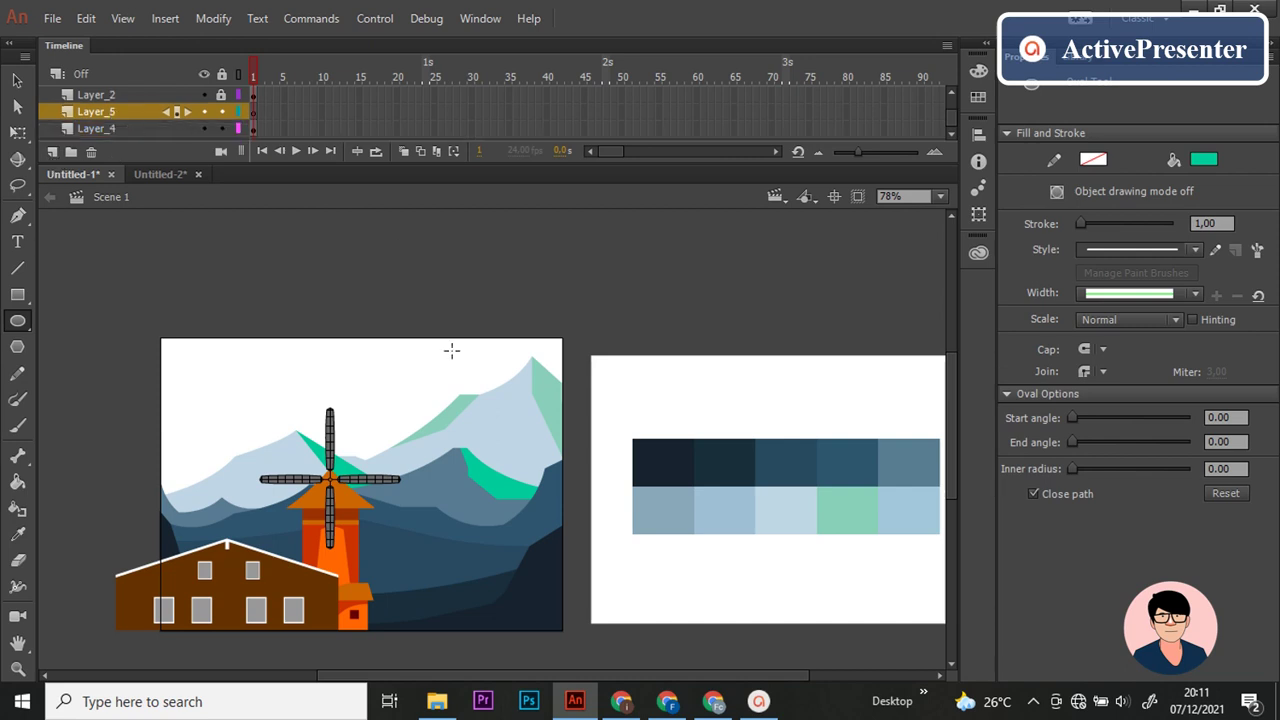
drag(458, 344, 486, 373)
key(v)
drag(434, 318, 502, 380)
click(1204, 241)
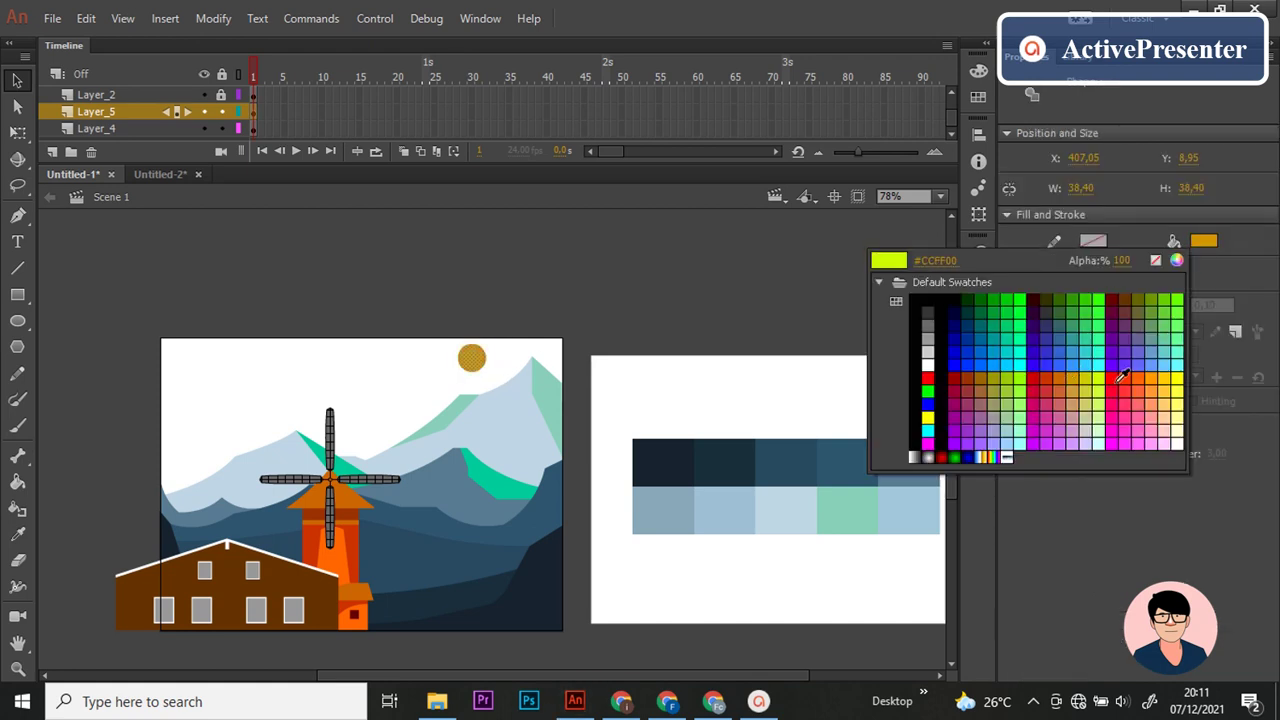
click(1180, 372)
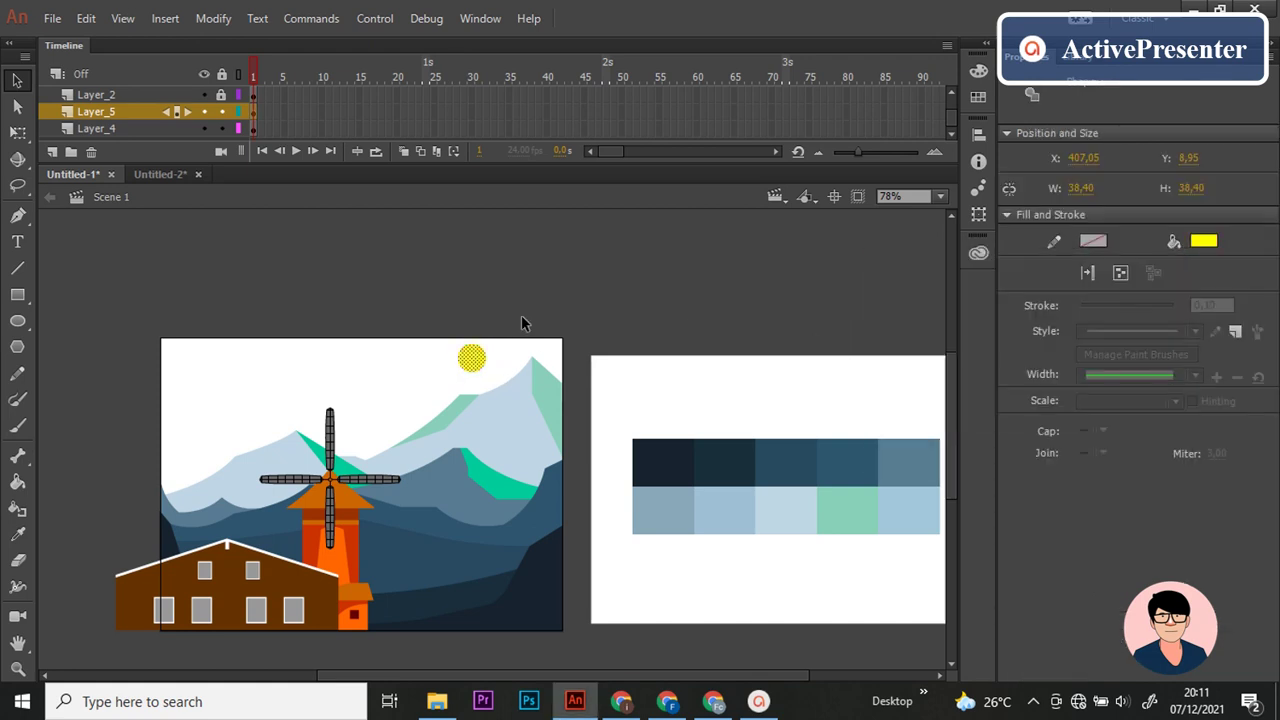
click(501, 347)
Step: Enlarge the sun to 53.8 × 53.8 and Alt-drag a copy above the stage
scroll(501, 347, up, 3)
scroll(501, 347, up, 3)
click(365, 400)
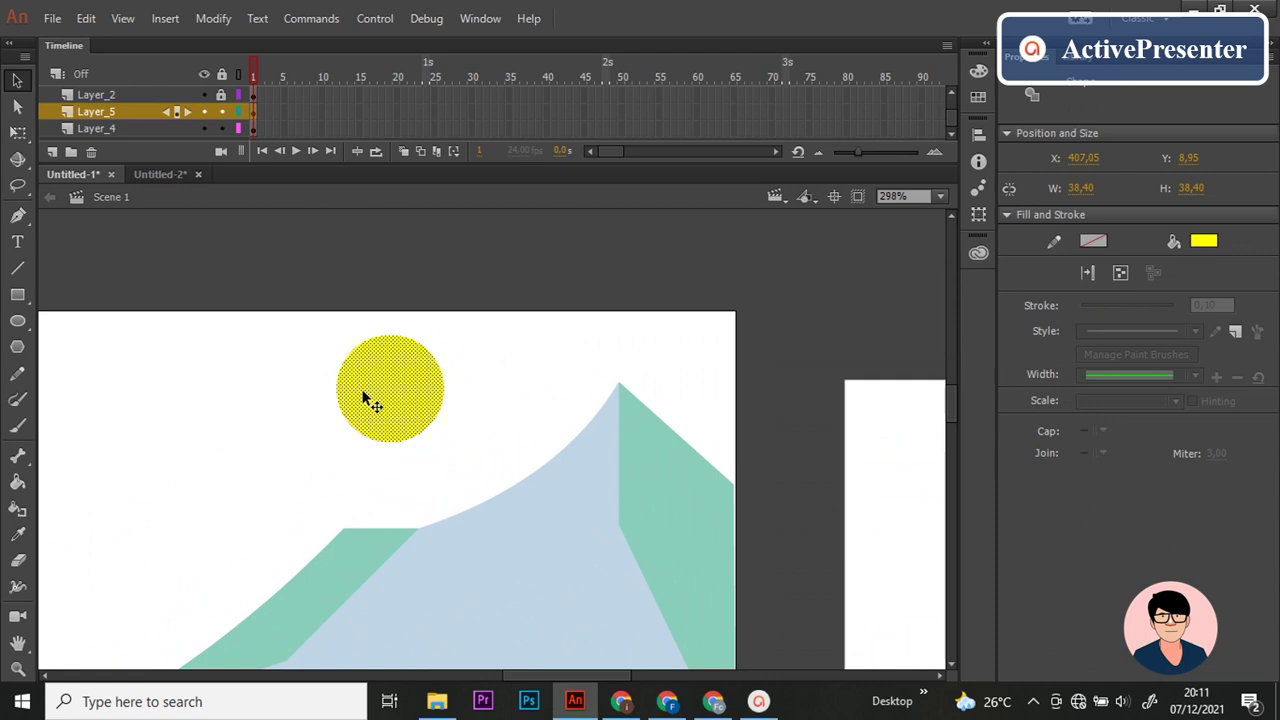
key(q)
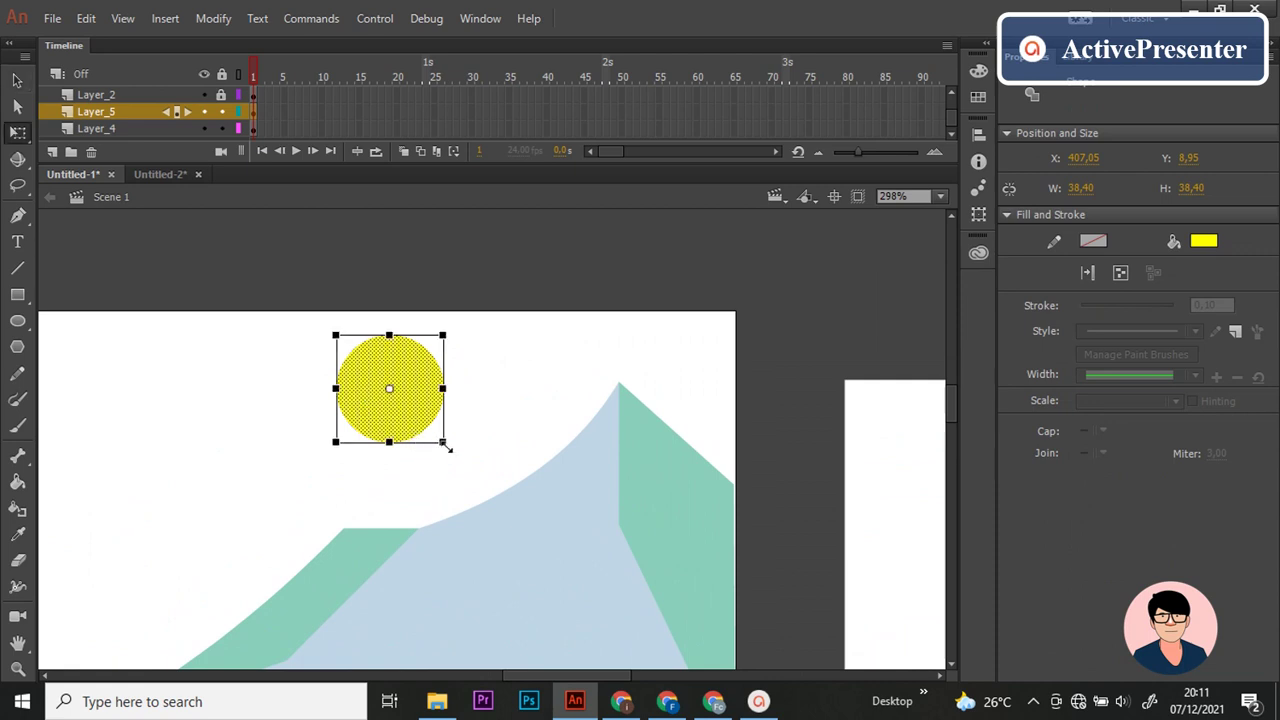
drag(448, 449, 478, 467)
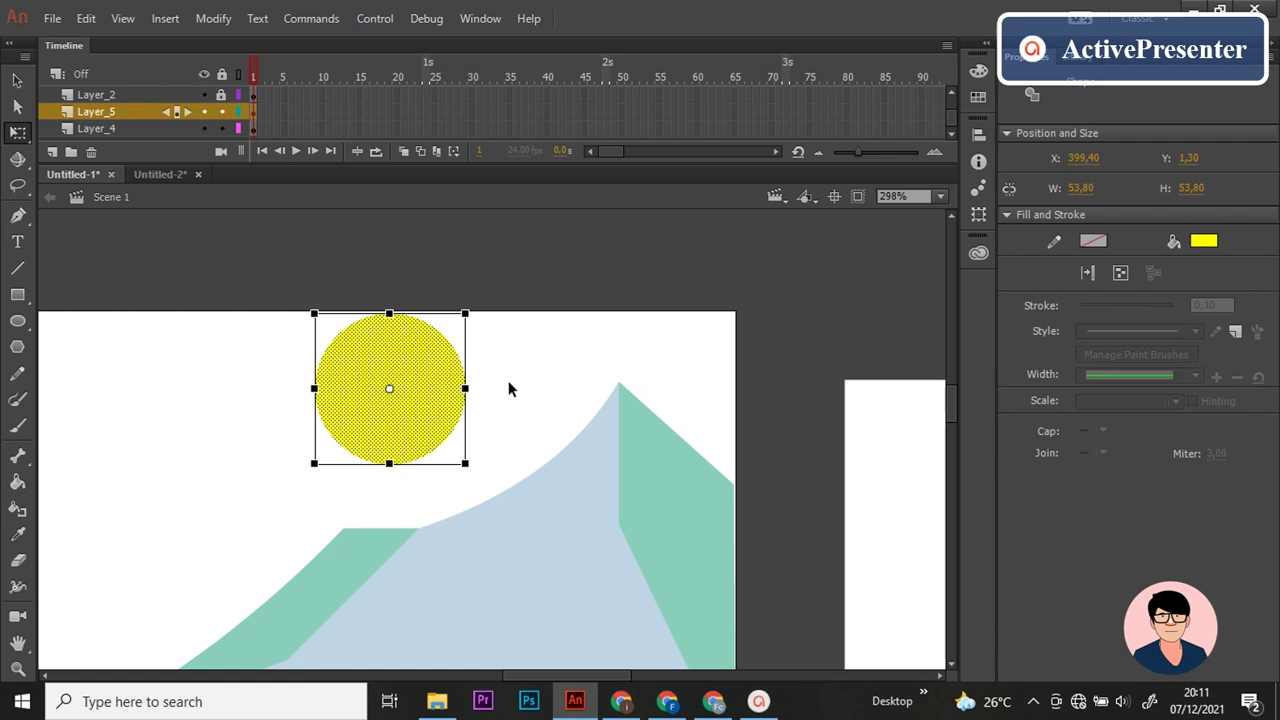
drag(421, 391, 640, 274)
click(381, 372)
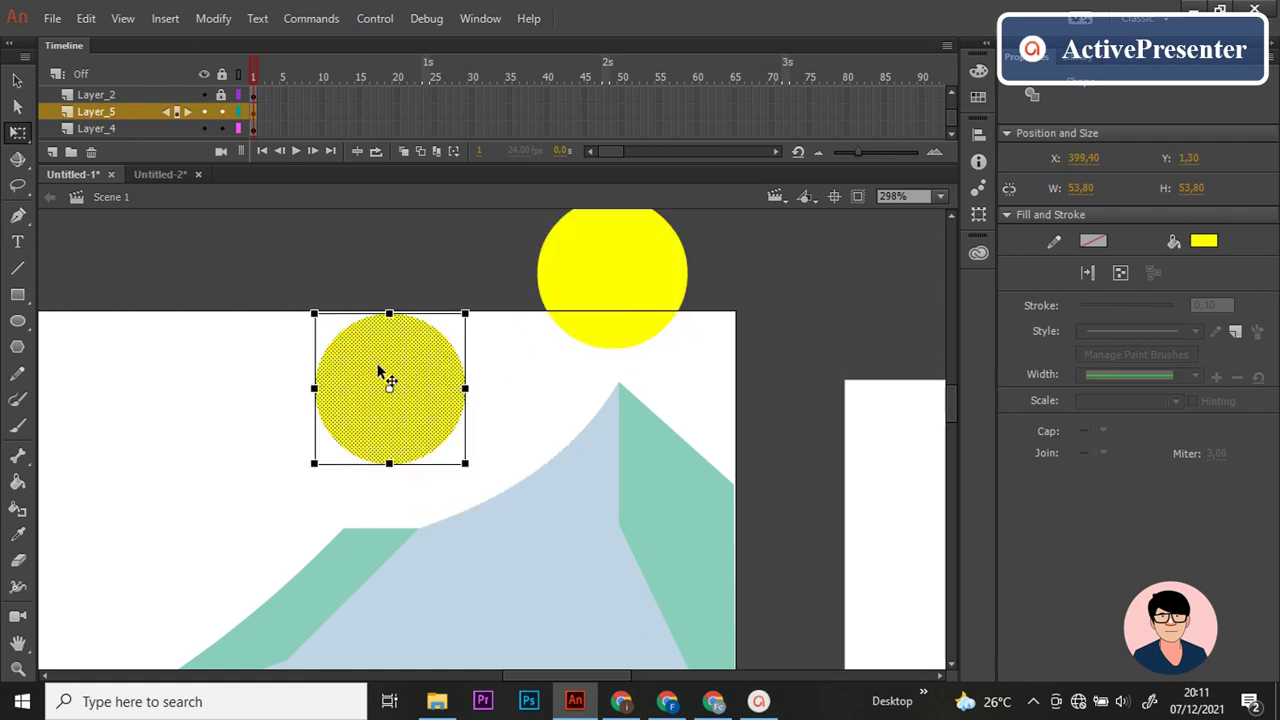
click(1204, 241)
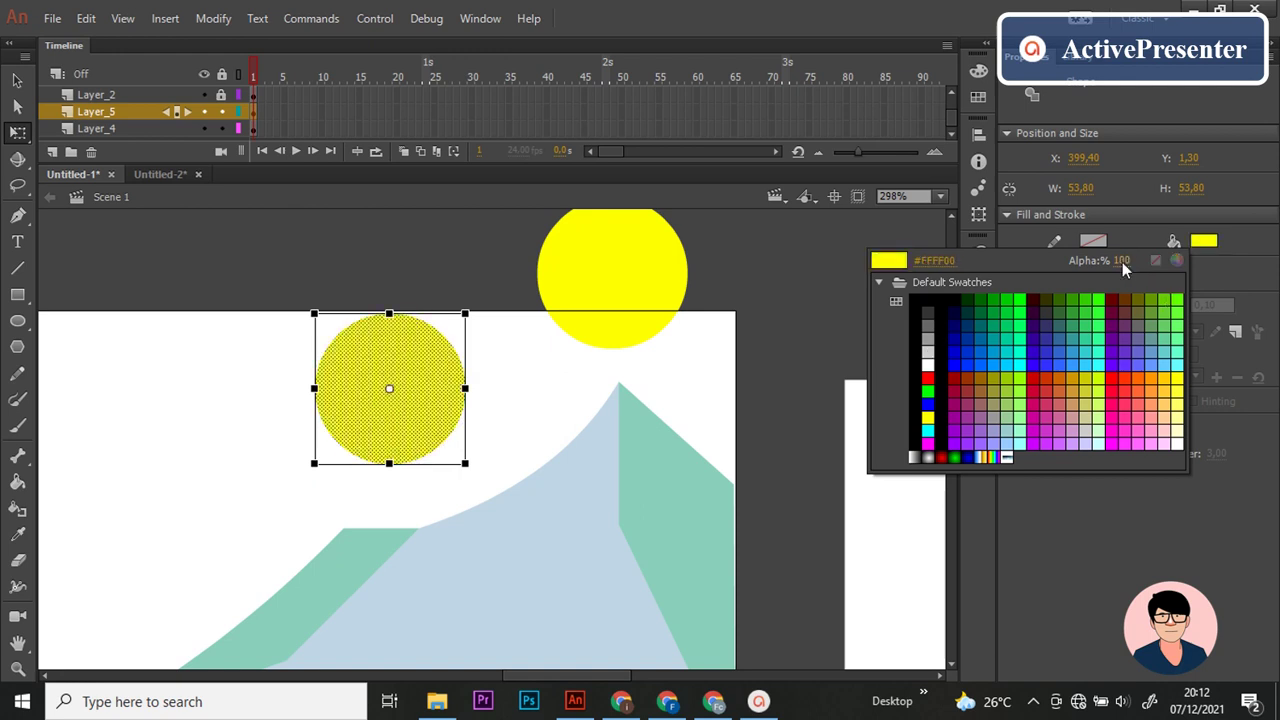
Step: Lower the sun's fill opacity to 43% for a pale glow
drag(1122, 262, 1044, 271)
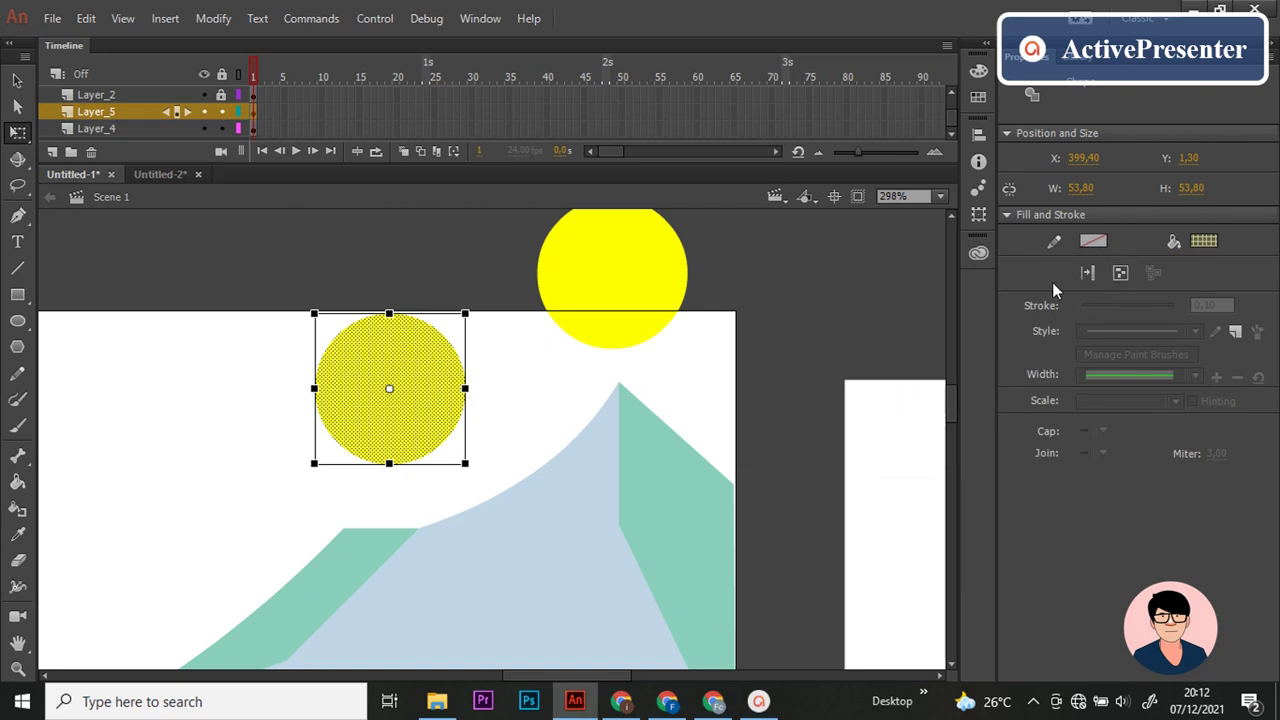
click(1206, 243)
click(1120, 261)
key(Return)
click(735, 257)
Step: Copy and paste a duplicate of the pale sun circle
scroll(560, 303, down, 1)
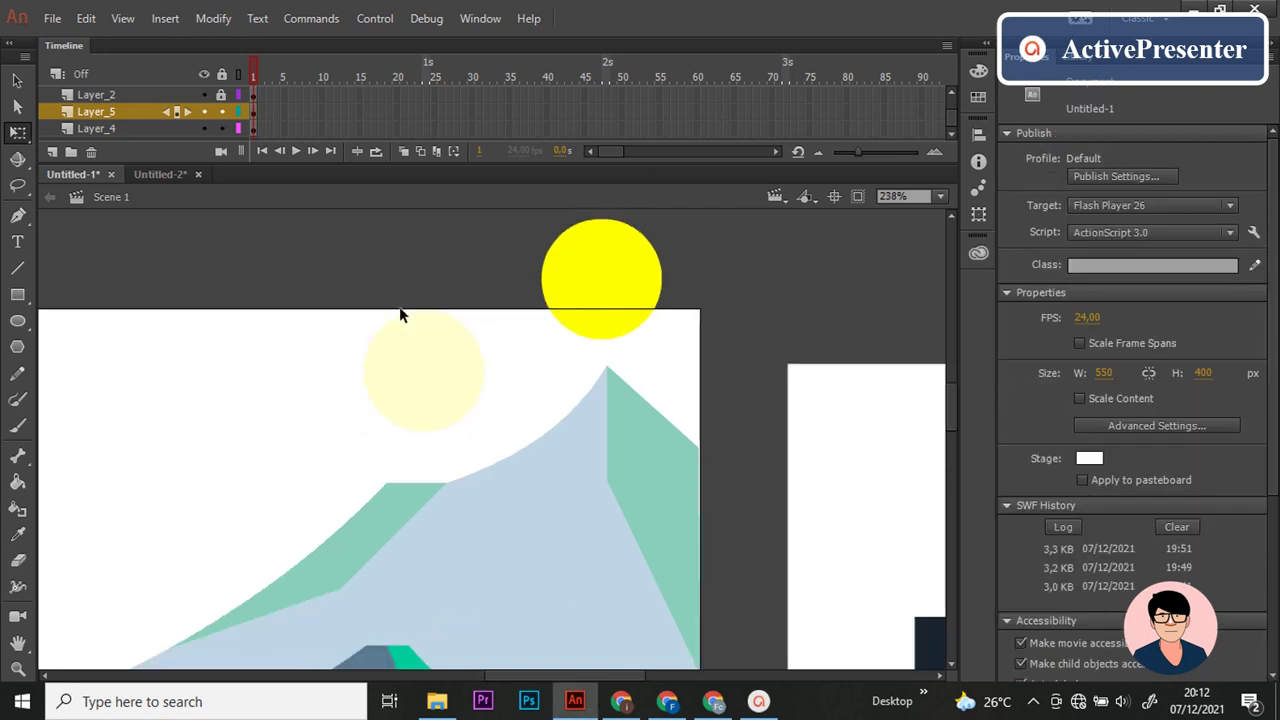
drag(337, 288, 503, 450)
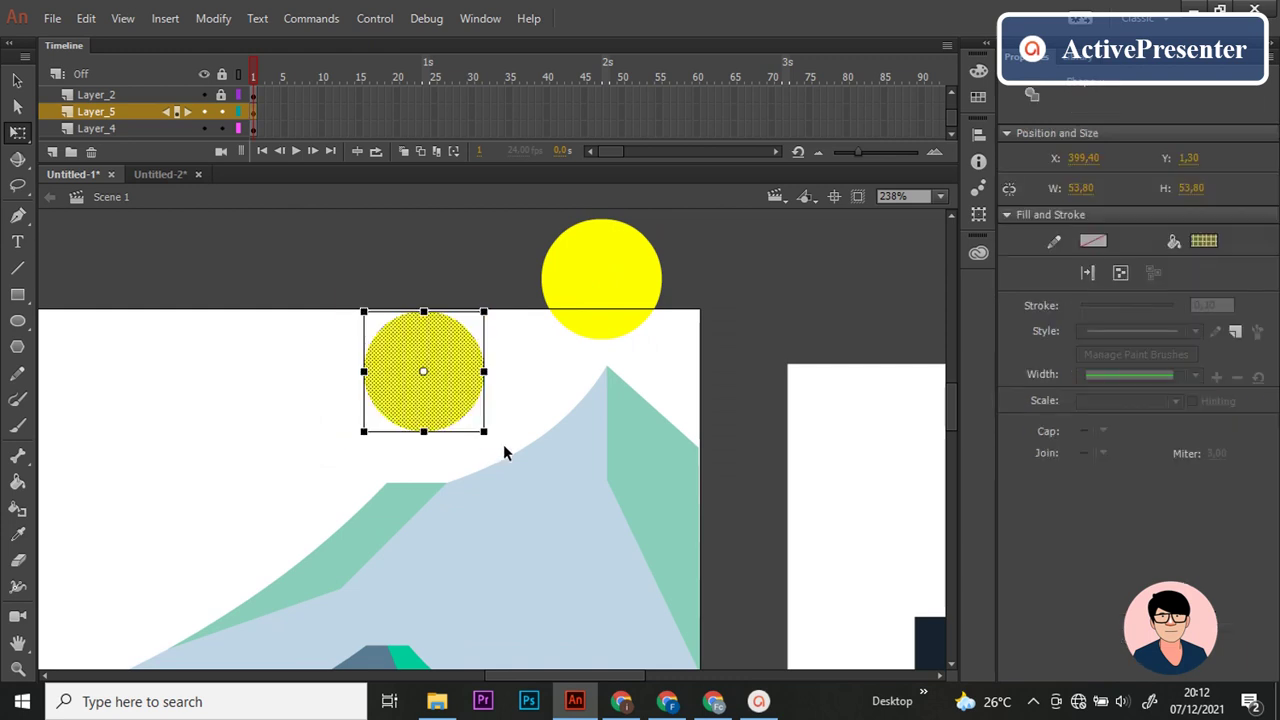
key(ctrl+c)
key(ctrl+v)
click(1204, 241)
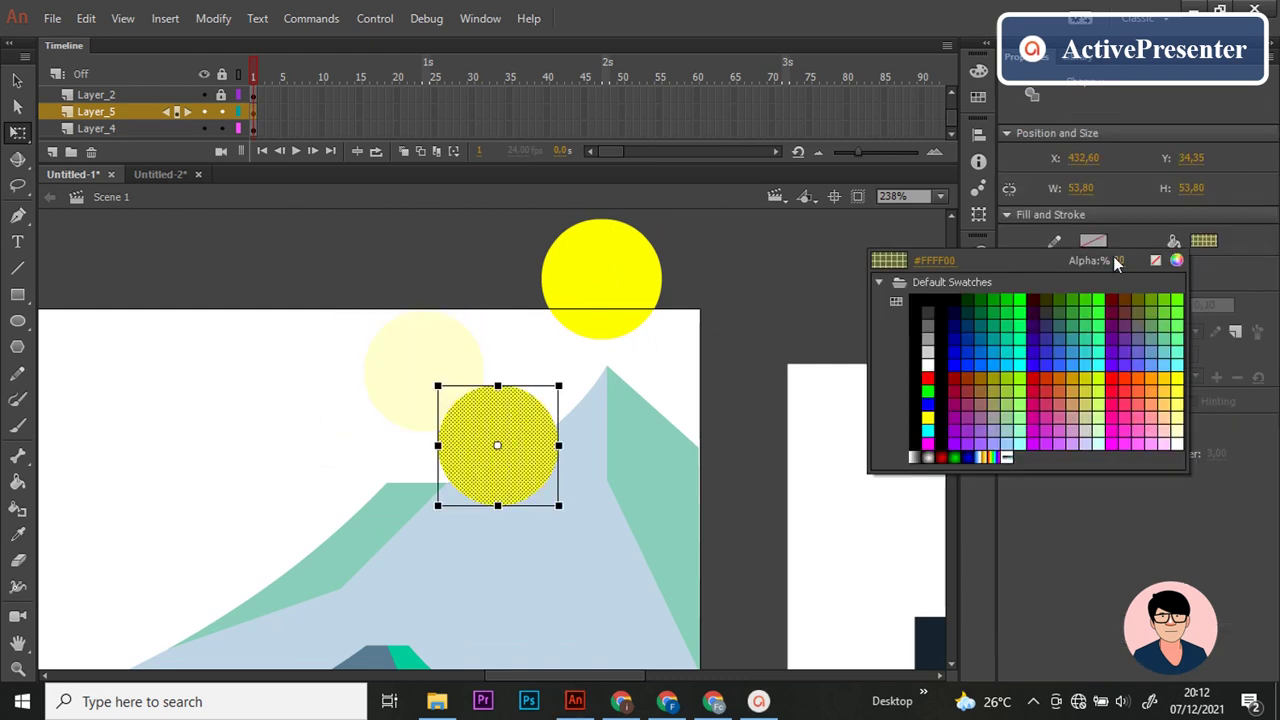
key(Escape)
Step: Shrink the duplicate to 48.8 wide and move it onto the pale sun
drag(560, 500, 556, 498)
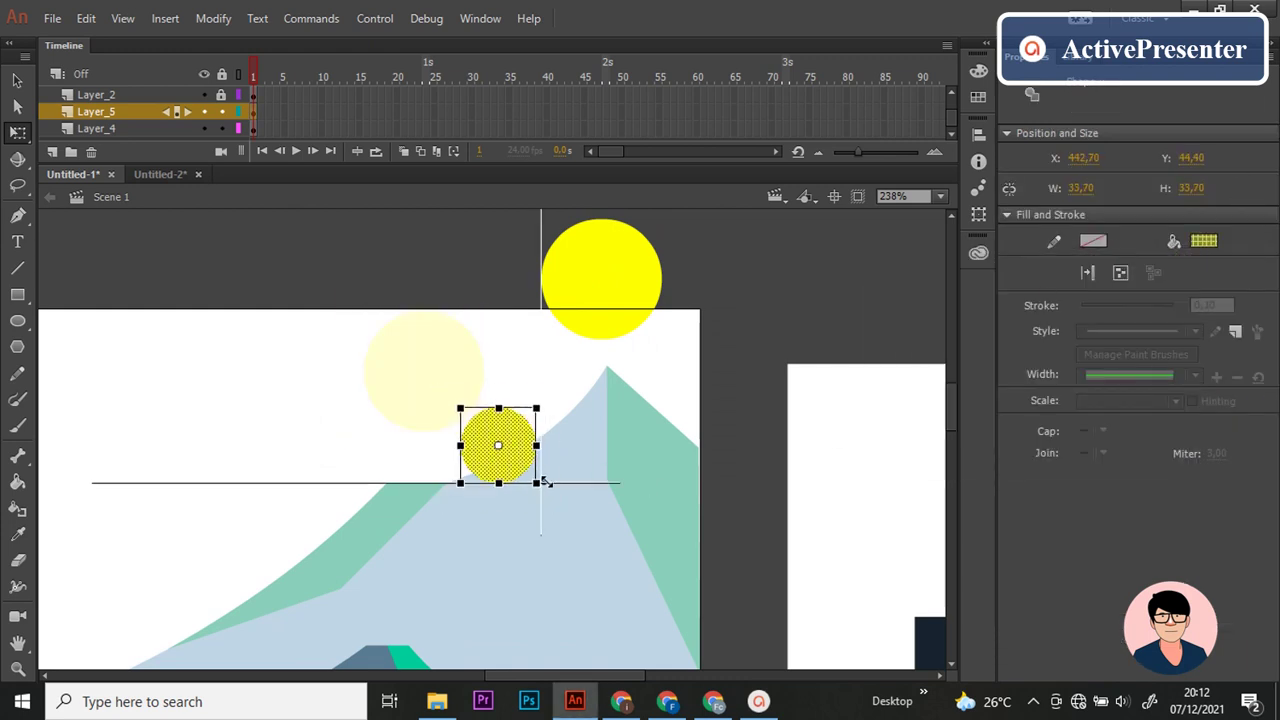
scroll(524, 494, up, 2)
scroll(524, 492, up, 1)
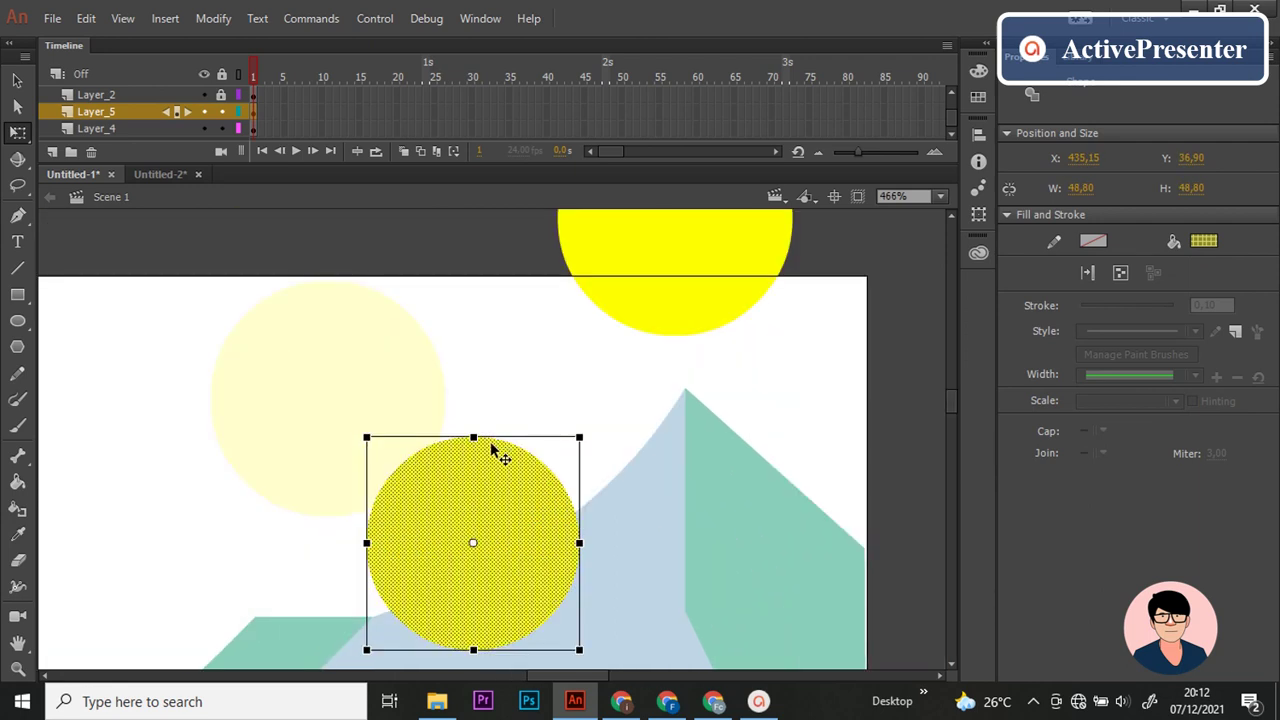
mouse_move(491, 449)
mouse_down()
mouse_move(386, 394)
mouse_move(386, 429)
mouse_up()
key(v)
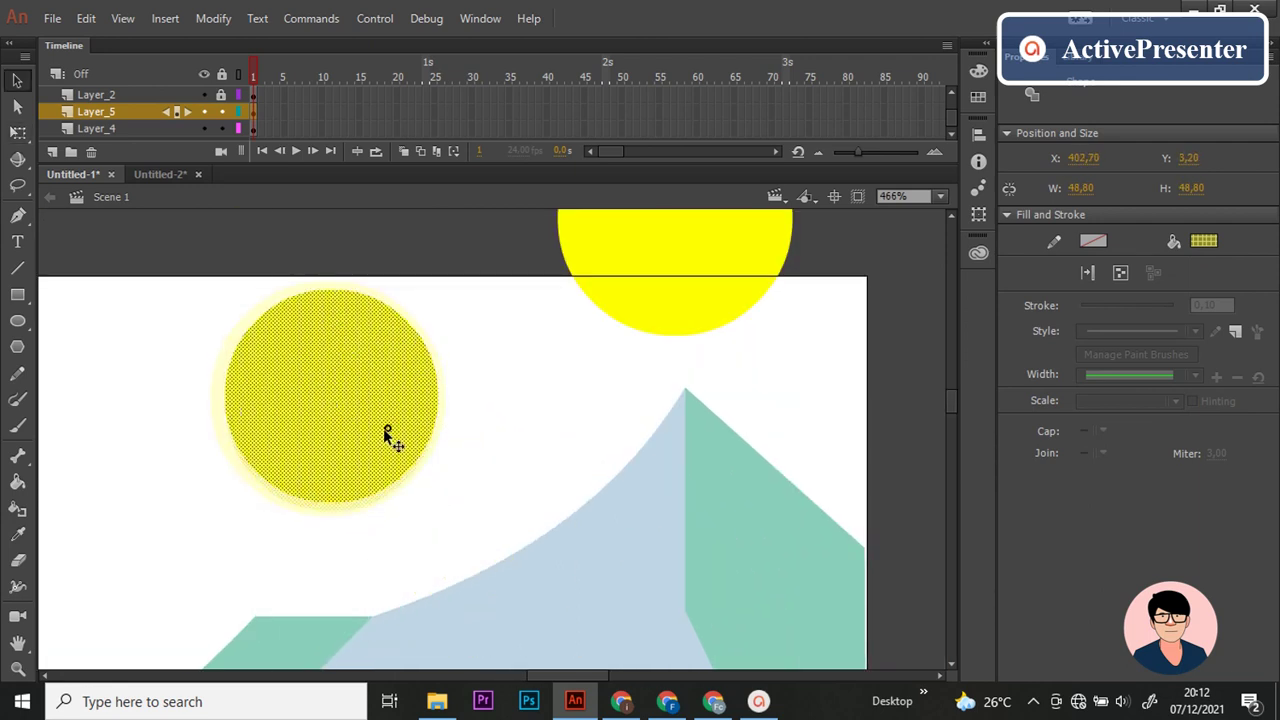
key(Left)
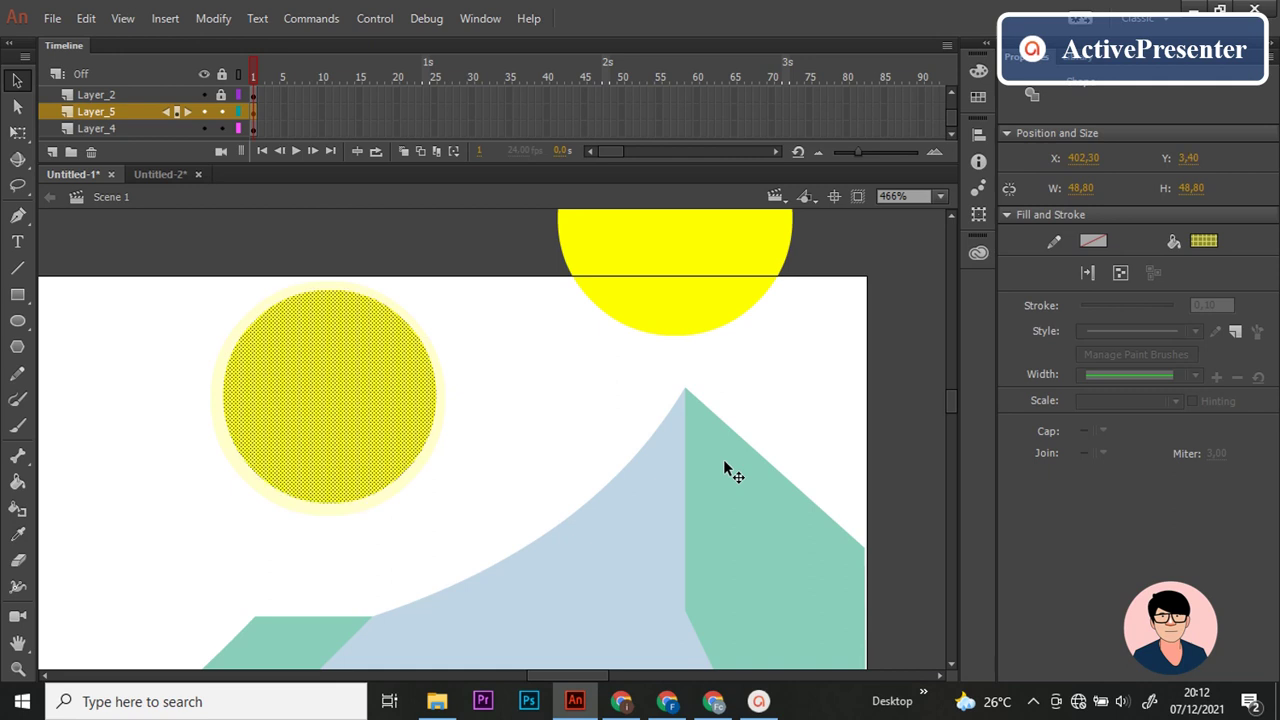
click(616, 390)
Step: Set the duplicate circle's fill to 60% opacity and sample the sun's yellow
scroll(590, 359, down, 1)
scroll(590, 359, down, 1)
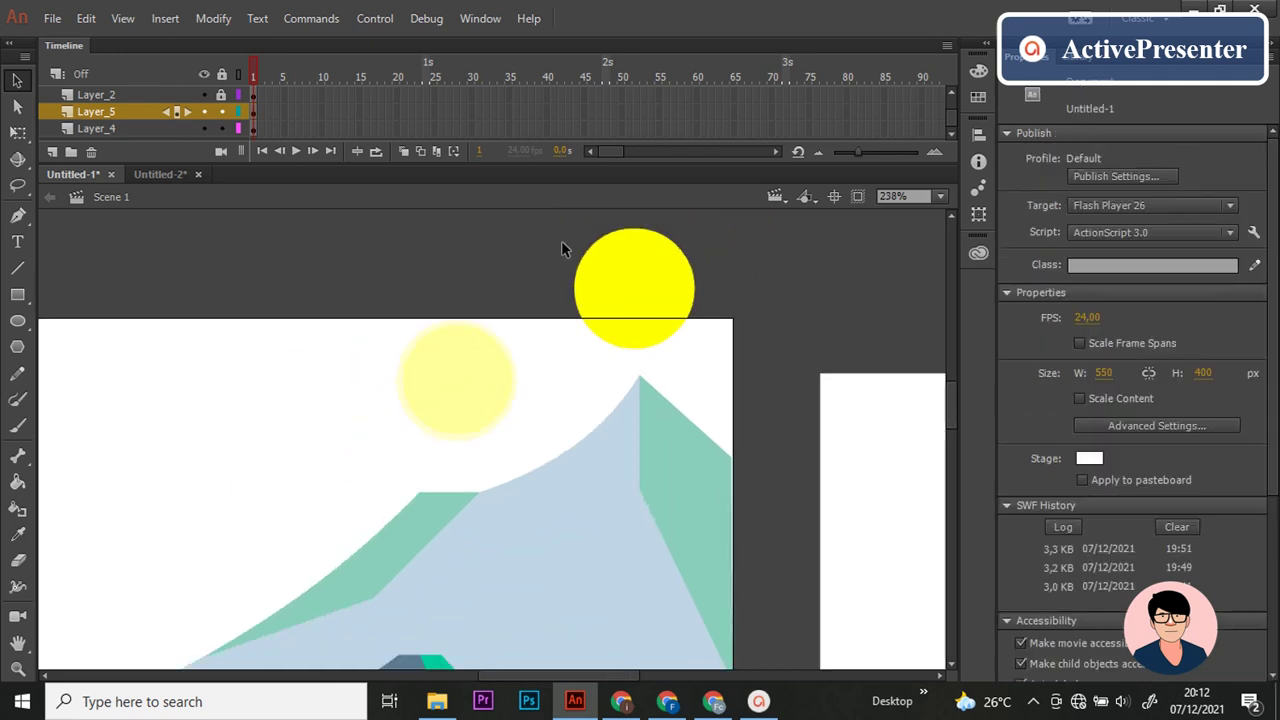
click(466, 388)
drag(494, 400, 534, 472)
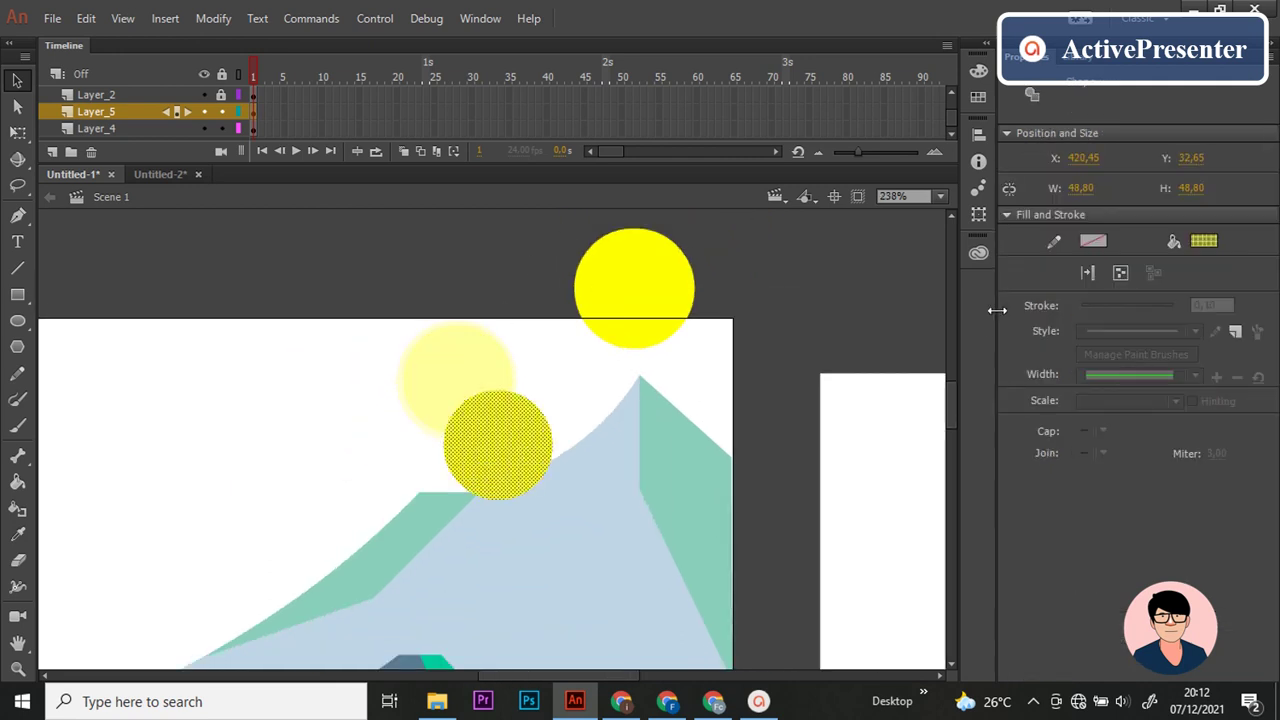
click(1204, 241)
text(60)
key(Return)
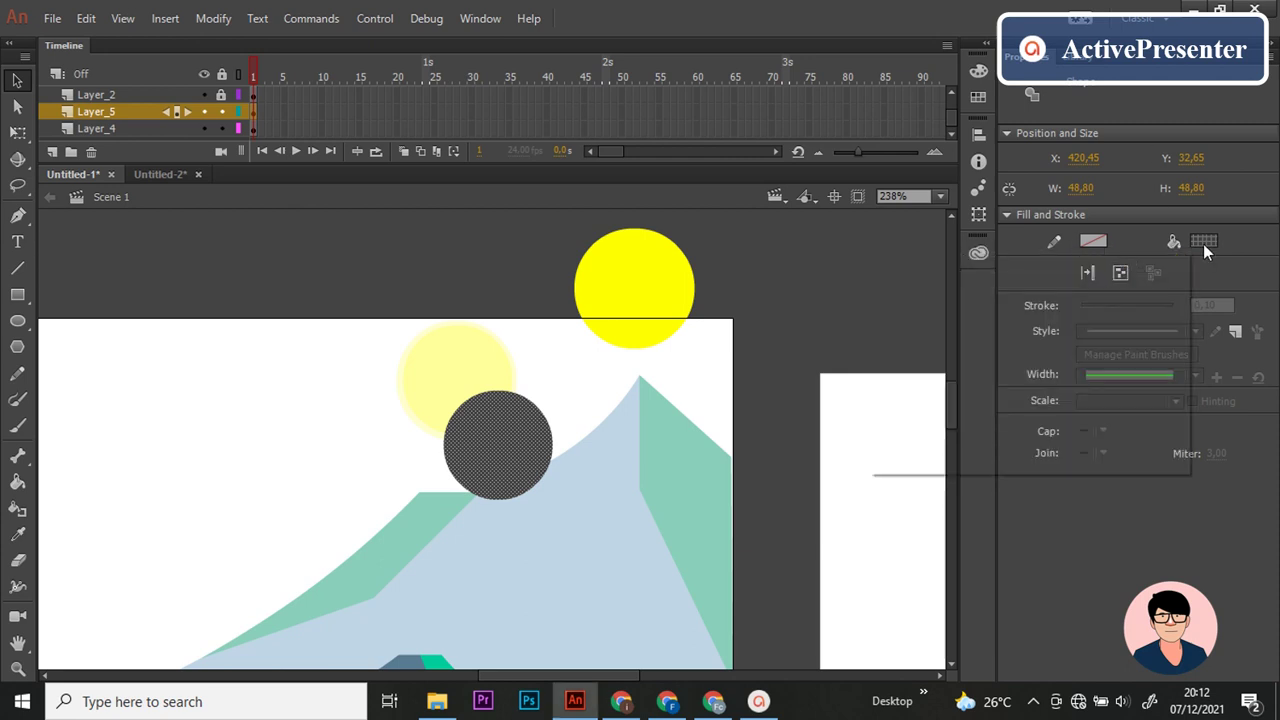
click(1204, 241)
click(694, 284)
click(810, 295)
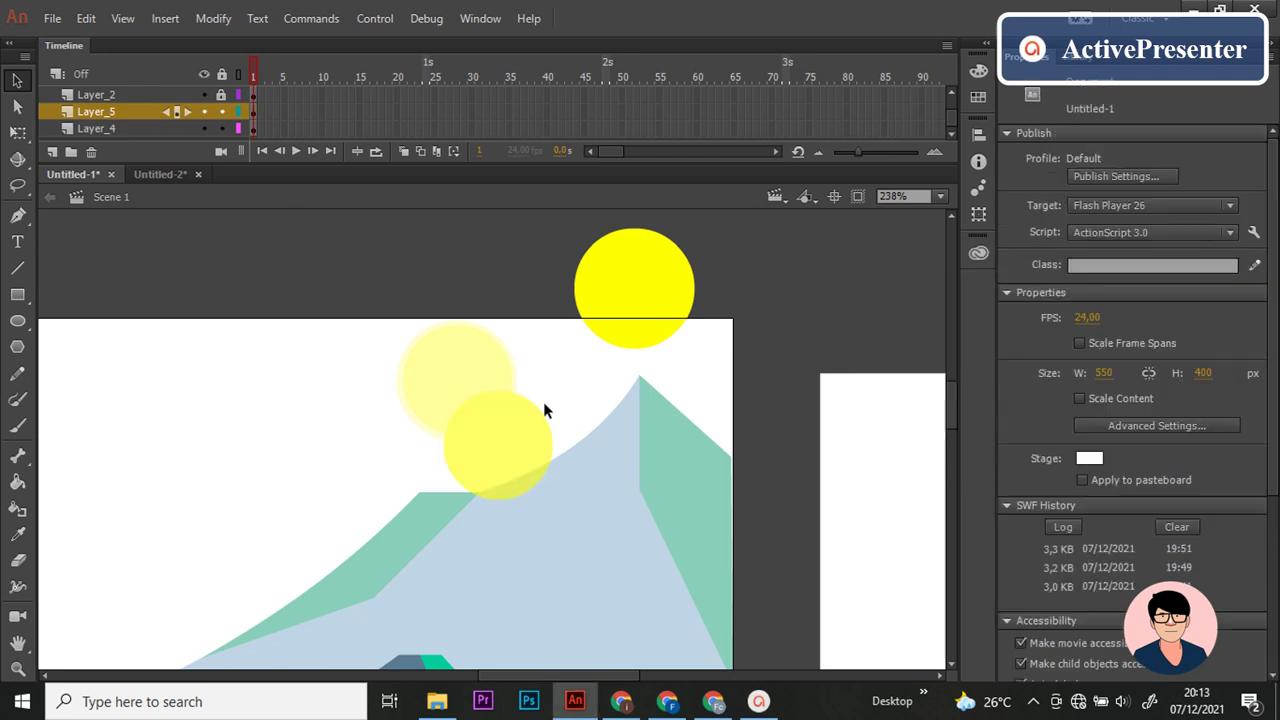
Step: Resize the yellow circle to 45.25 wide and centre it on the pale sun
scroll(543, 401, up, 3)
click(497, 456)
key(q)
drag(562, 594, 545, 577)
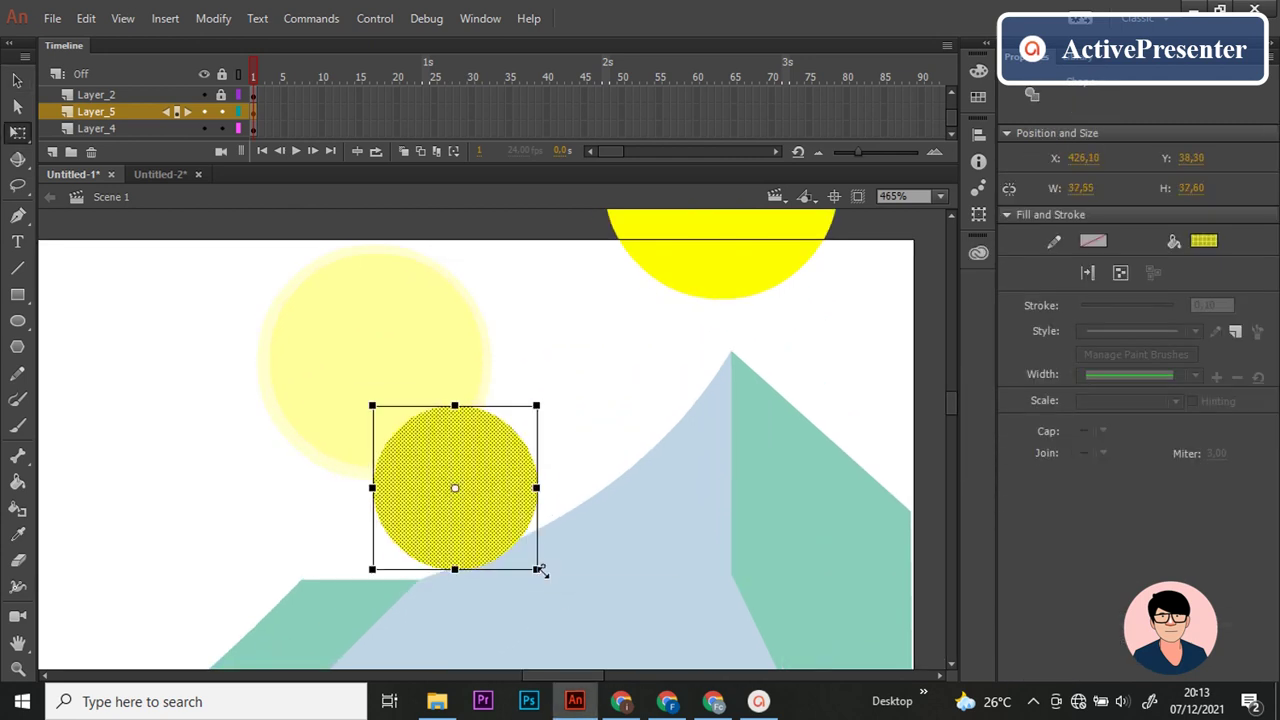
drag(480, 548, 403, 420)
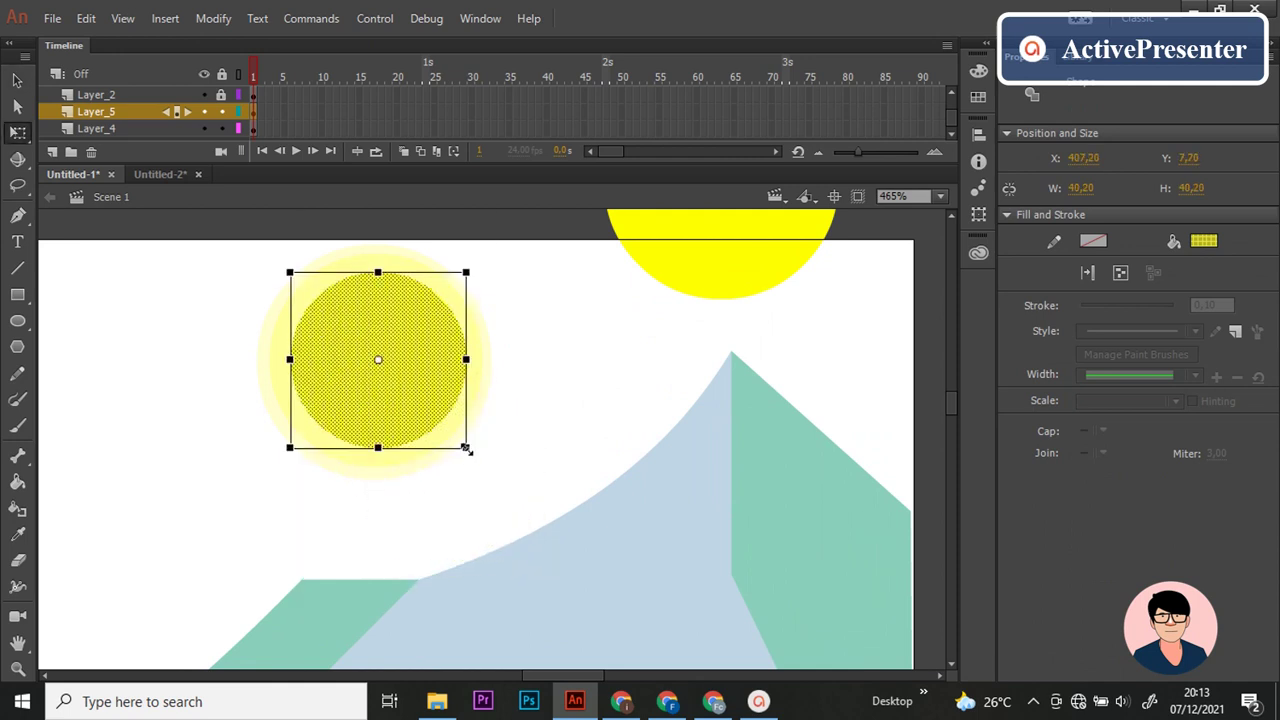
drag(466, 449, 477, 462)
key(v)
click(630, 451)
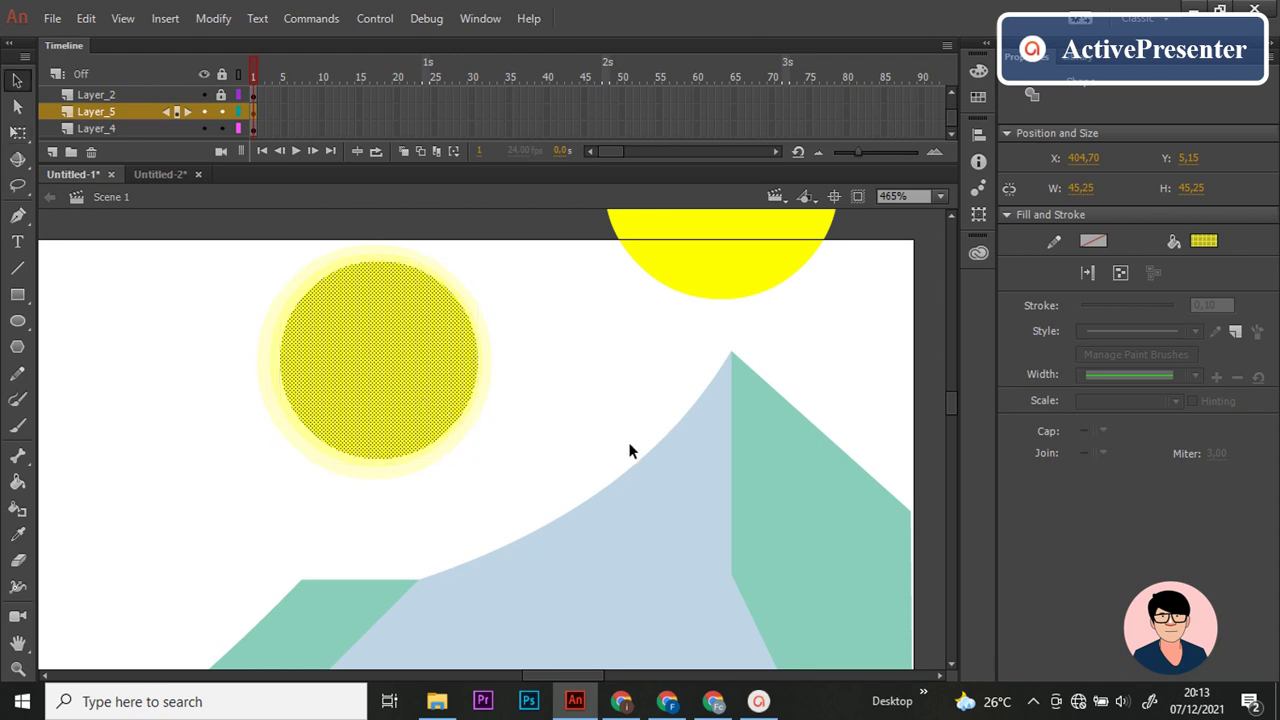
key(Left)
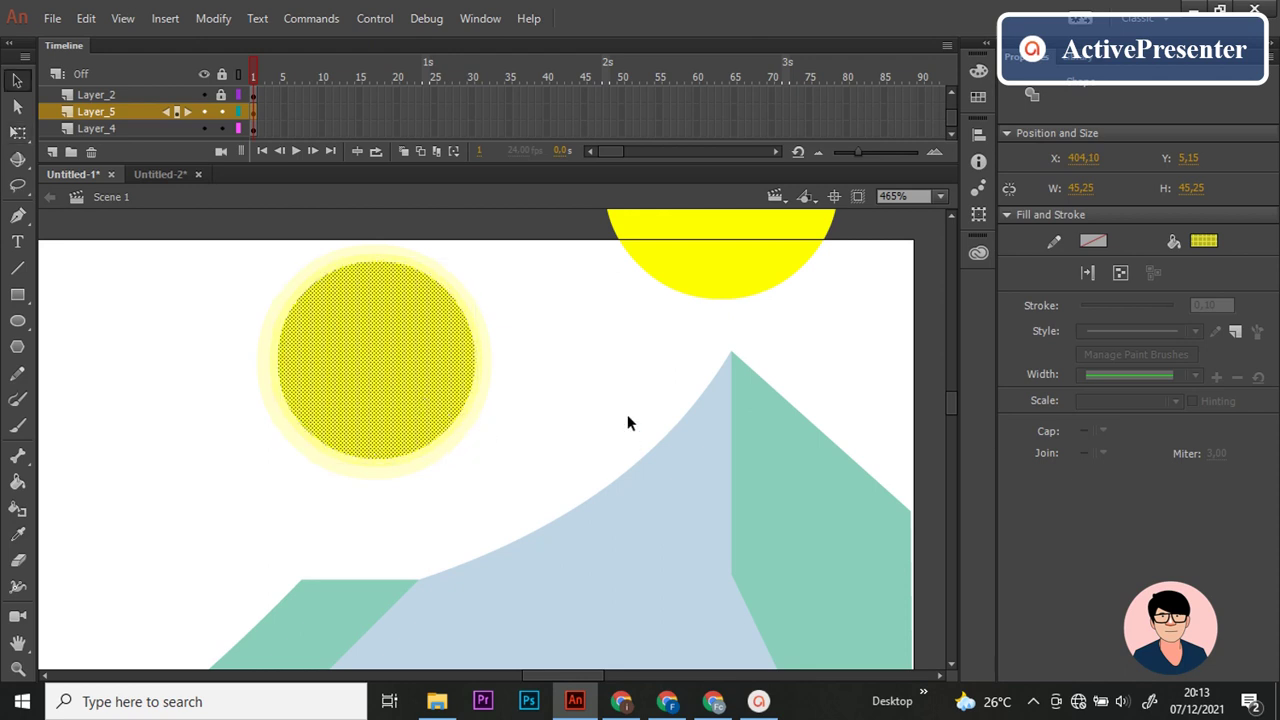
Step: Fill the circle with the sun's solid yellow and place it back over the sun
drag(436, 374, 746, 441)
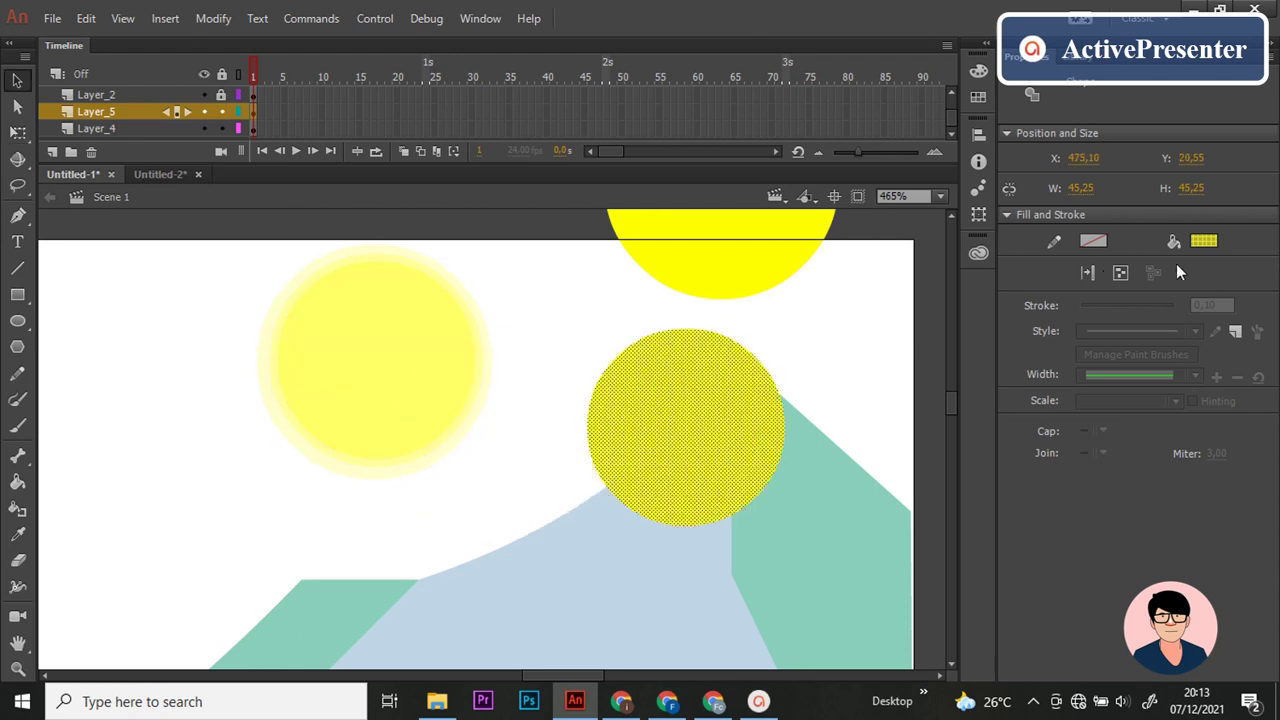
click(1204, 241)
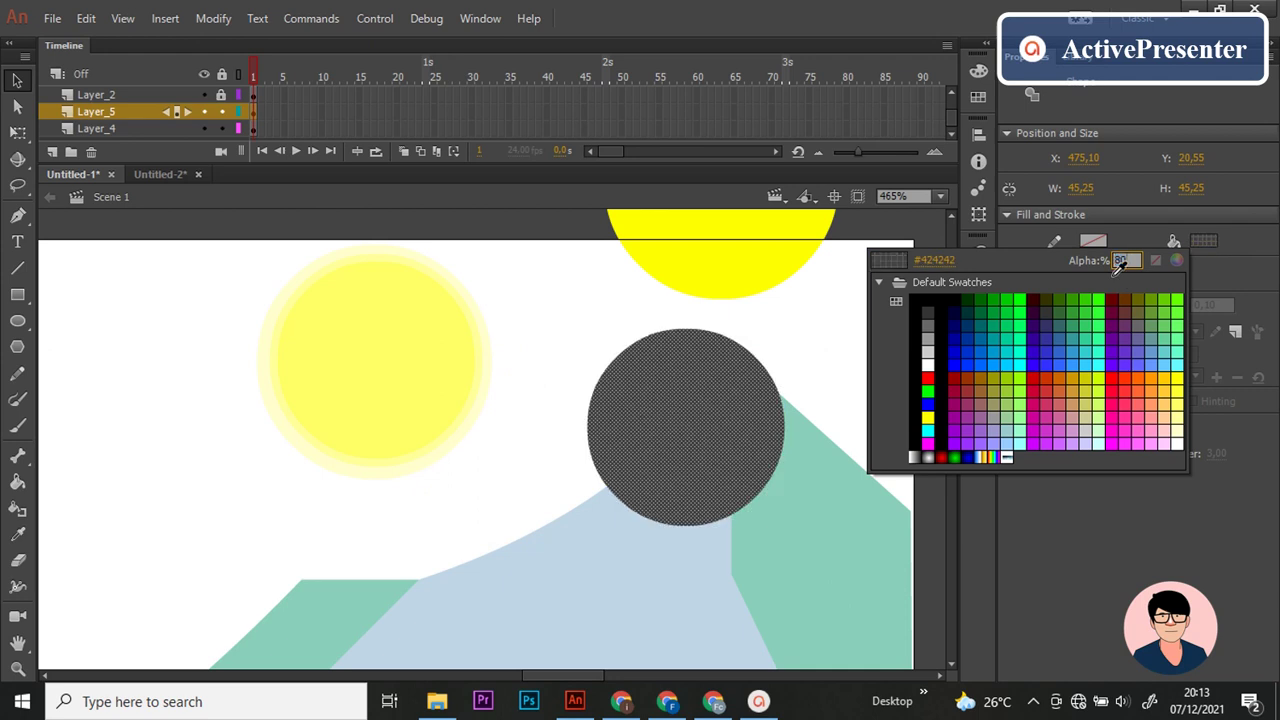
click(740, 277)
mouse_move(729, 491)
mouse_down()
mouse_move(531, 461)
mouse_move(573, 482)
mouse_move(419, 417)
mouse_up()
key(q)
key(v)
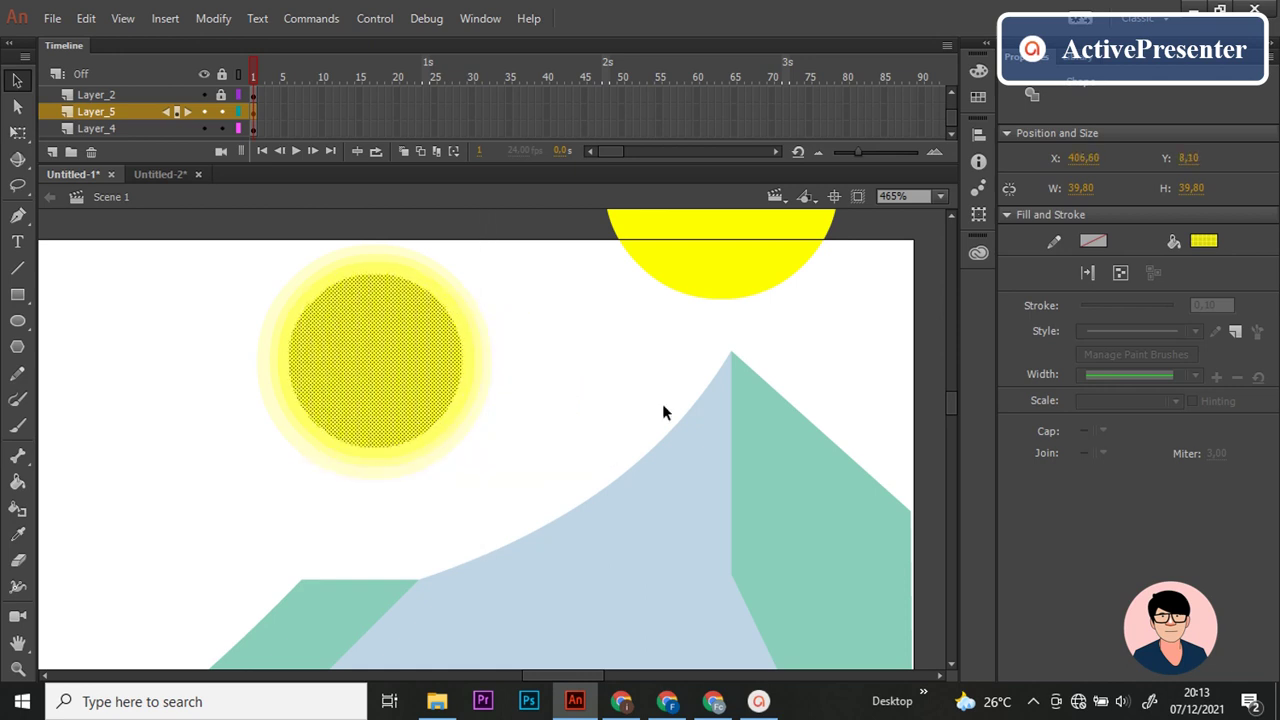
click(662, 403)
Step: Shrink the solid core to 36.10 across and nudge it to the sun's centre
key(ctrl+z)
click(1204, 241)
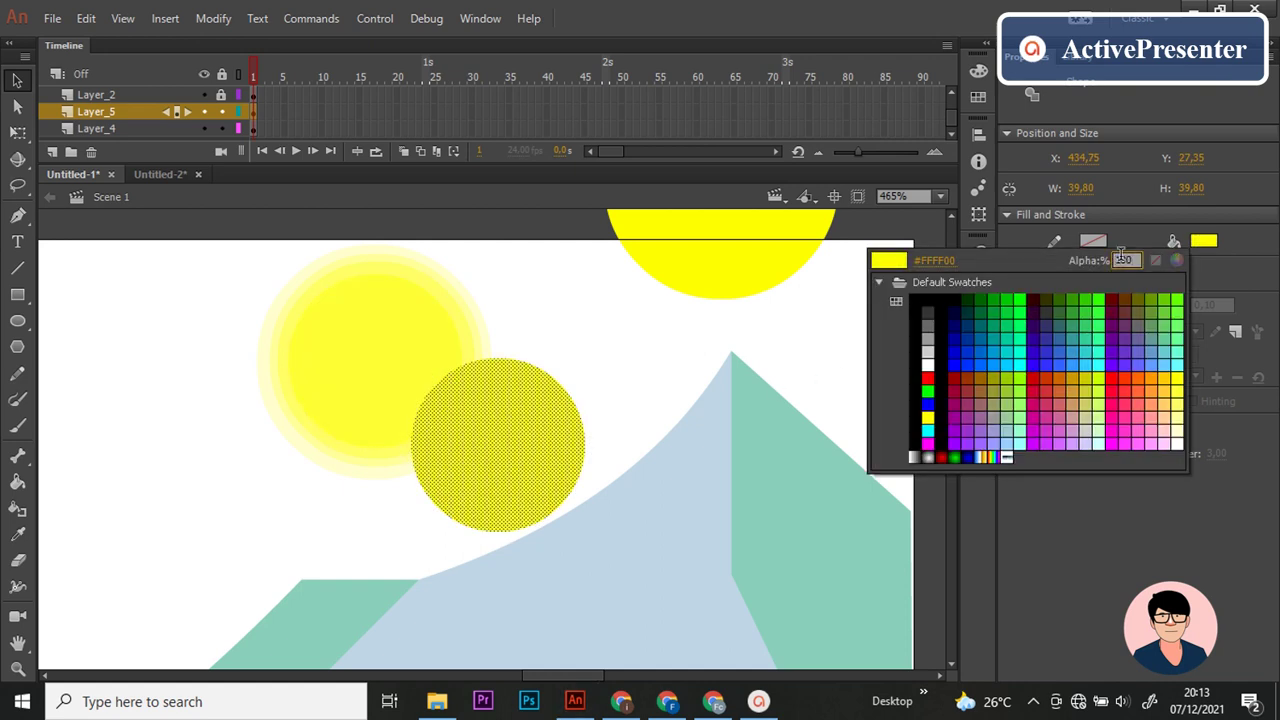
key(Escape)
drag(547, 448, 430, 366)
key(q)
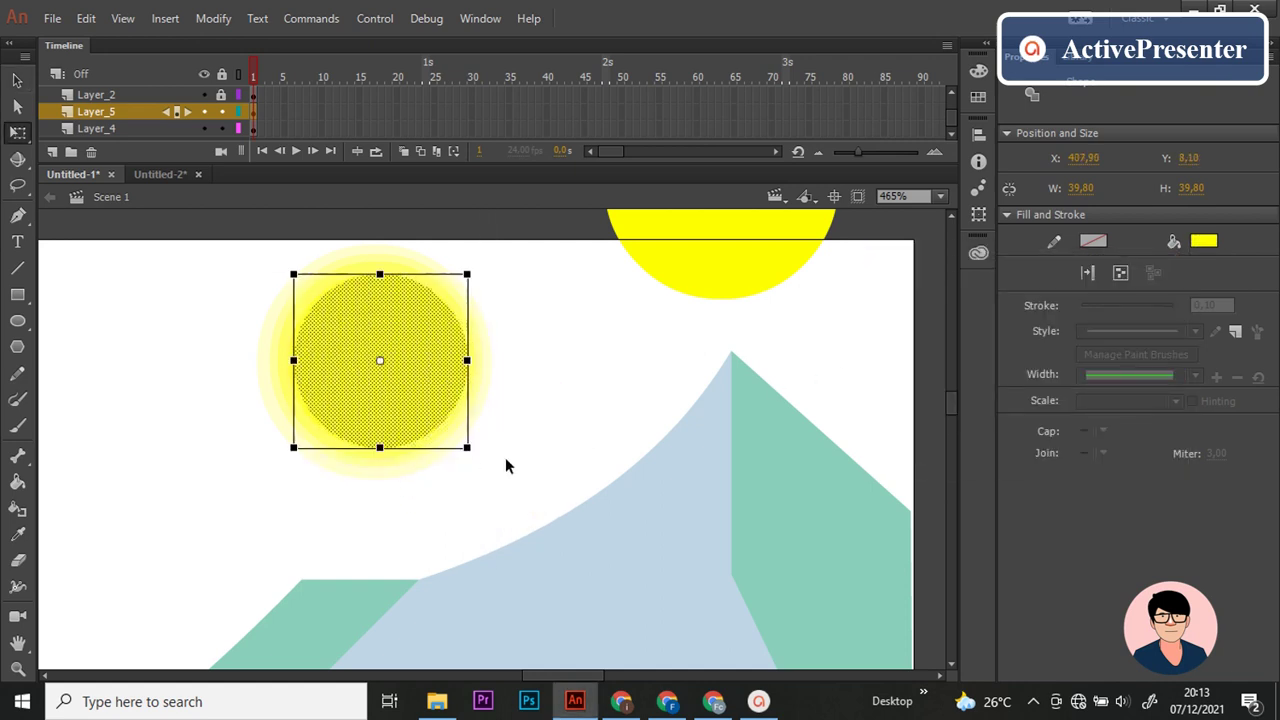
drag(466, 447, 458, 439)
key(Left)
key(Left)
key(Left)
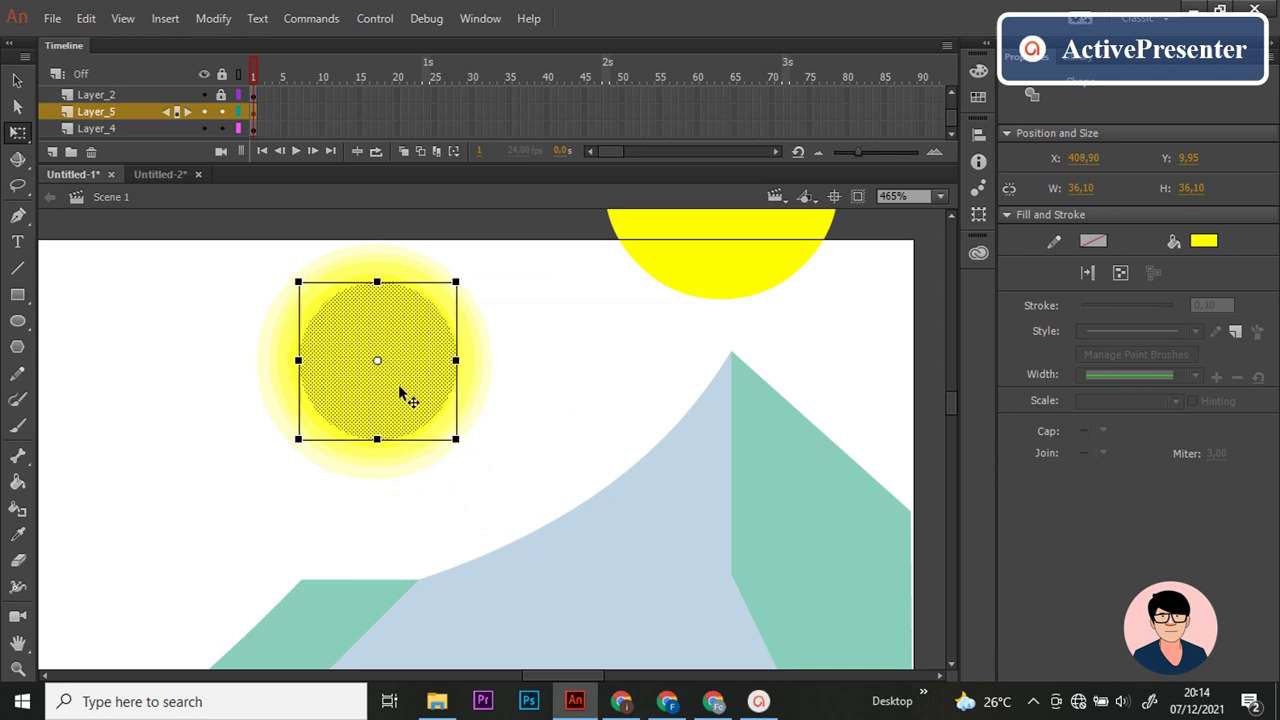
key(Down)
key(v)
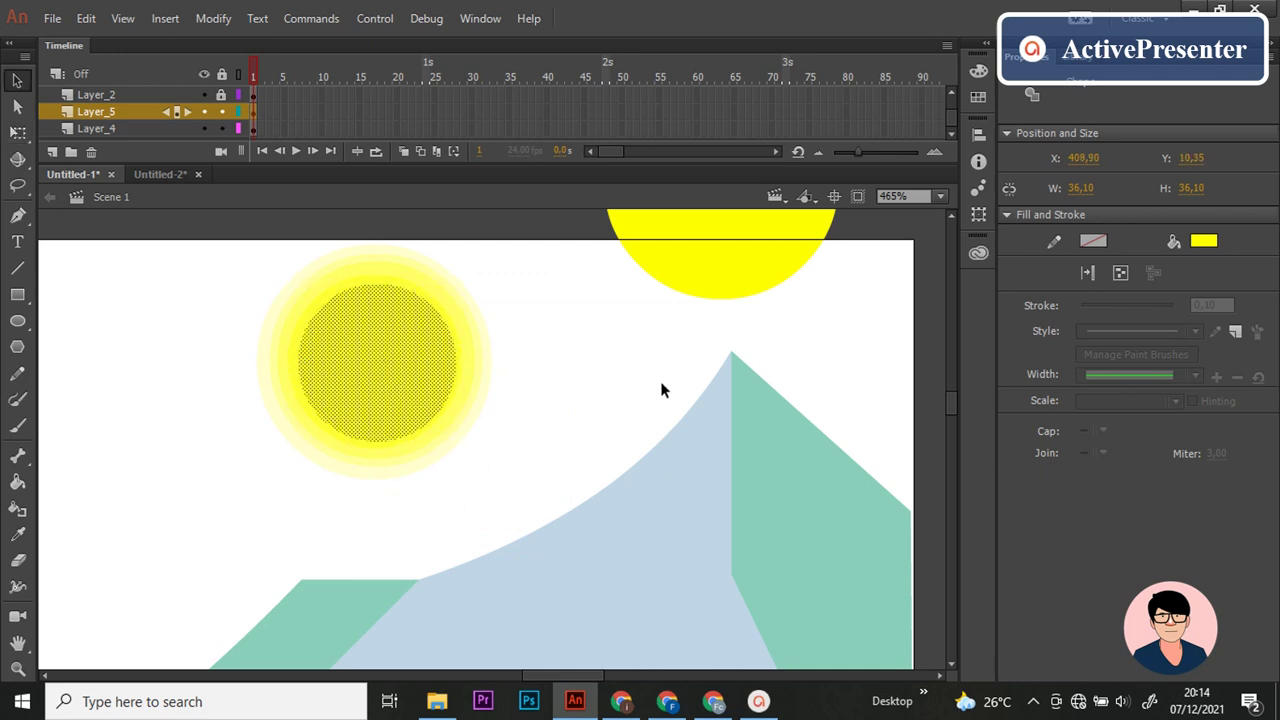
scroll(660, 388, down, 3)
Step: Delete the stray yellow circle above the stage and open the Stage background colour swatch
scroll(629, 343, down, 2)
click(571, 266)
scroll(600, 258, down, 1)
click(622, 246)
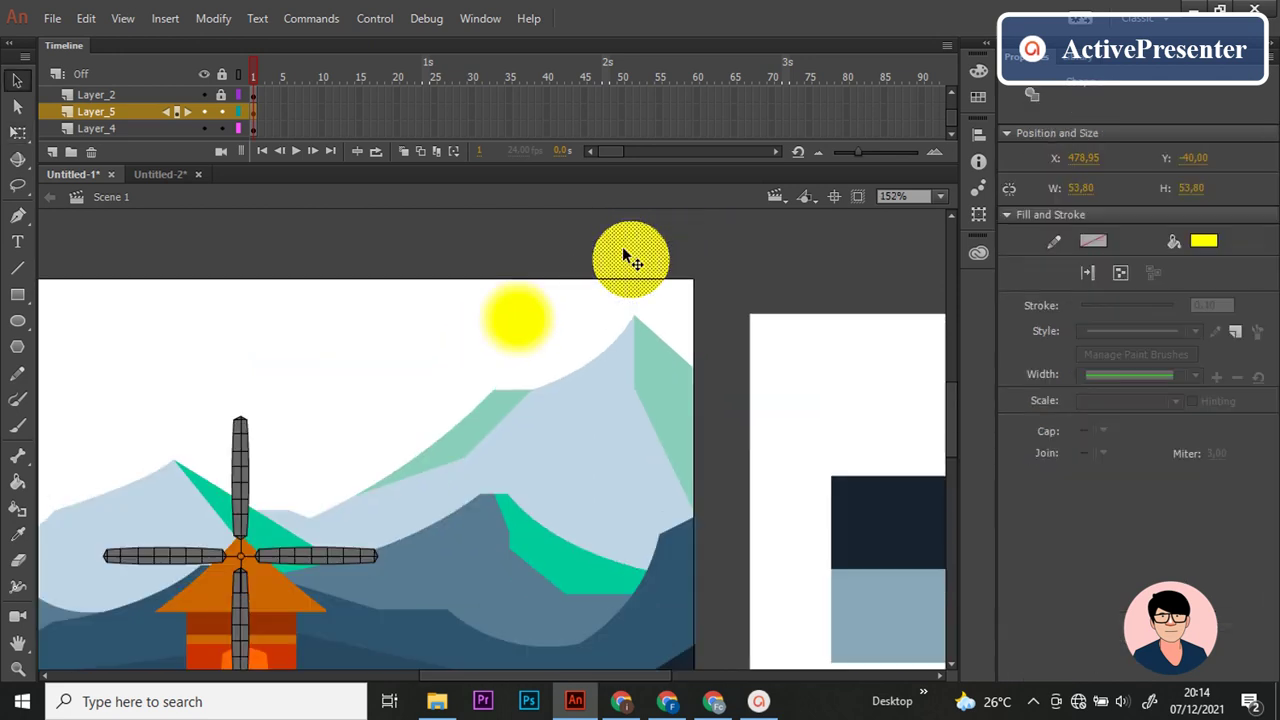
key(Delete)
scroll(604, 306, down, 2)
scroll(620, 344, down, 1)
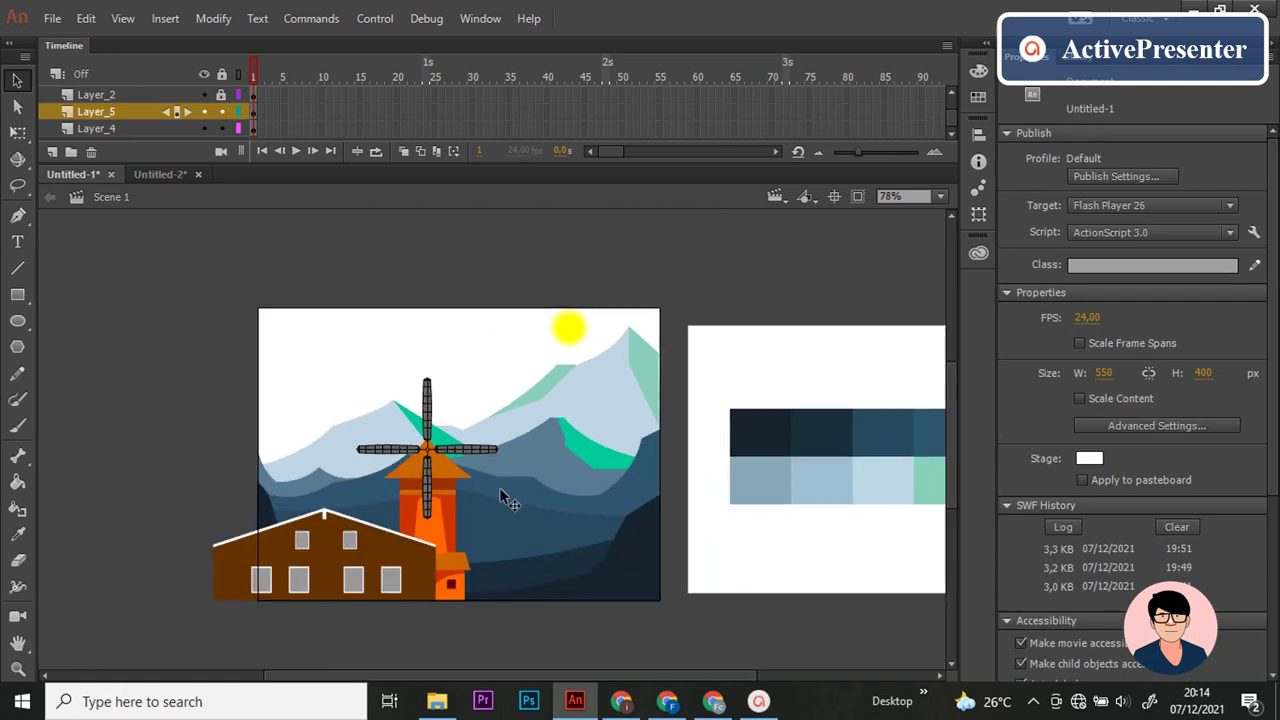
scroll(470, 490, down, 1)
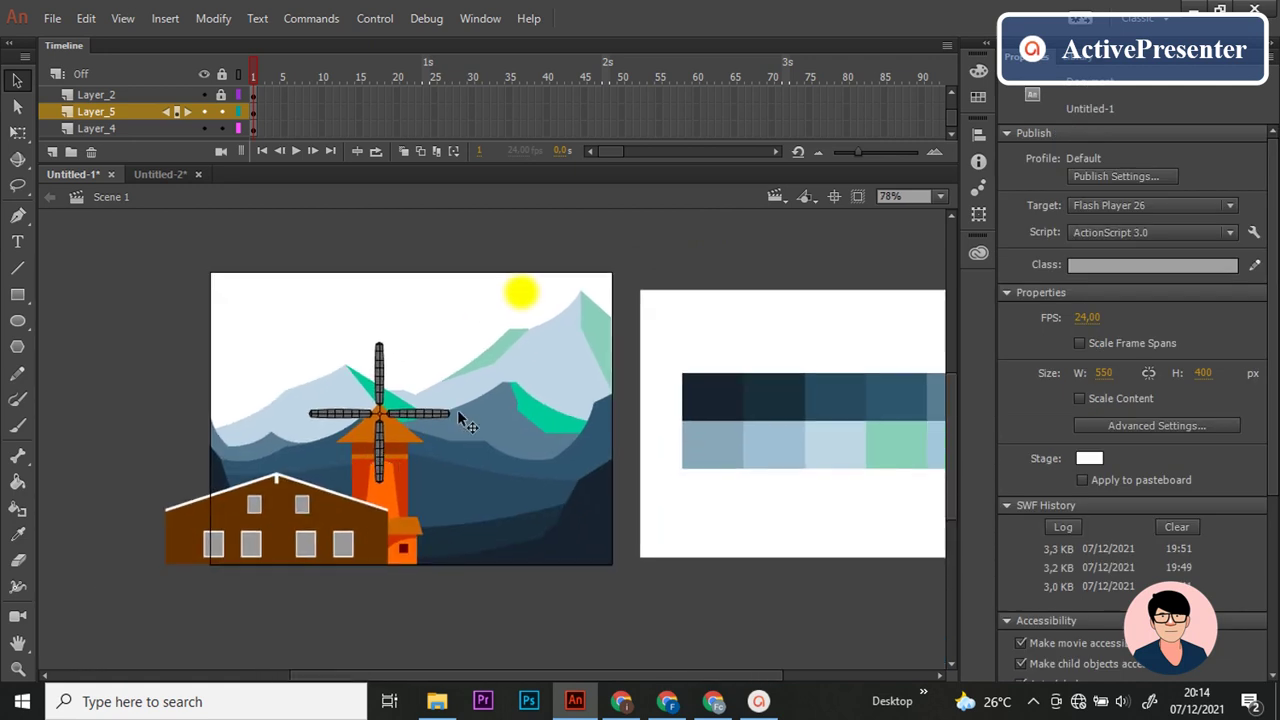
click(1078, 455)
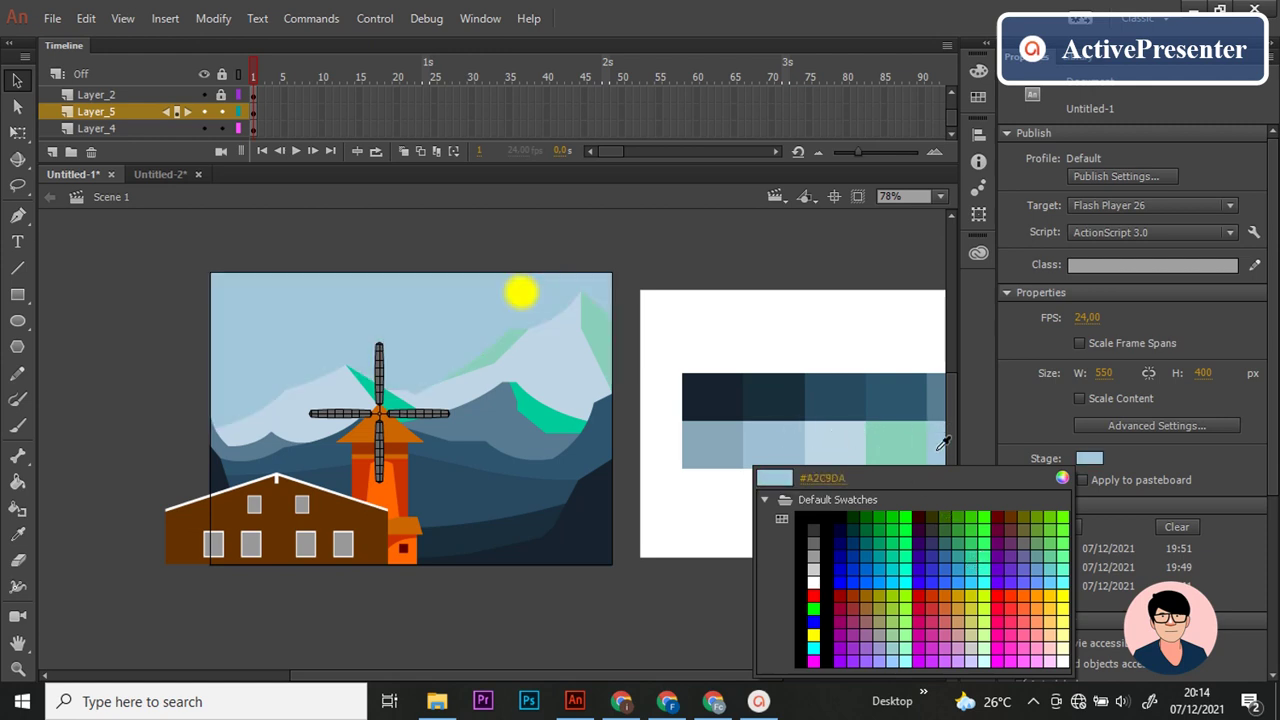
Step: Set the stage to light blue #A2C9DA, move pallet.jpg right, and test the movie
click(778, 440)
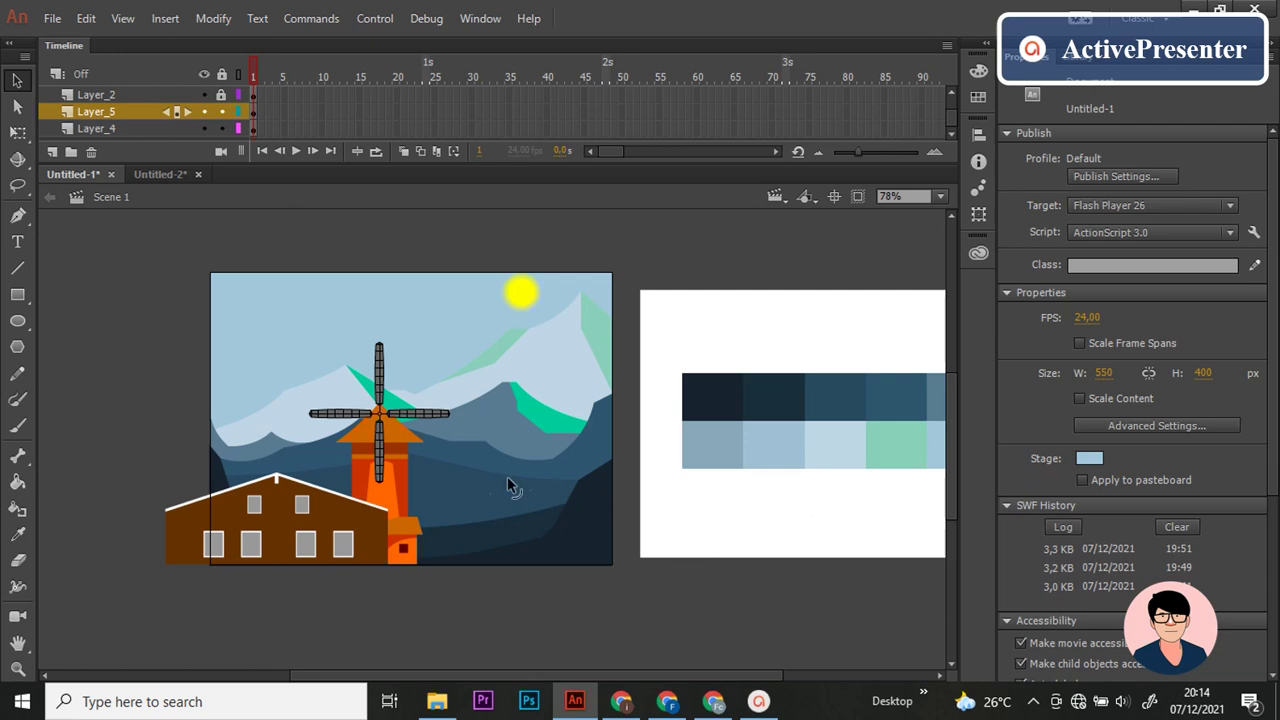
scroll(474, 465, down, 1)
click(708, 422)
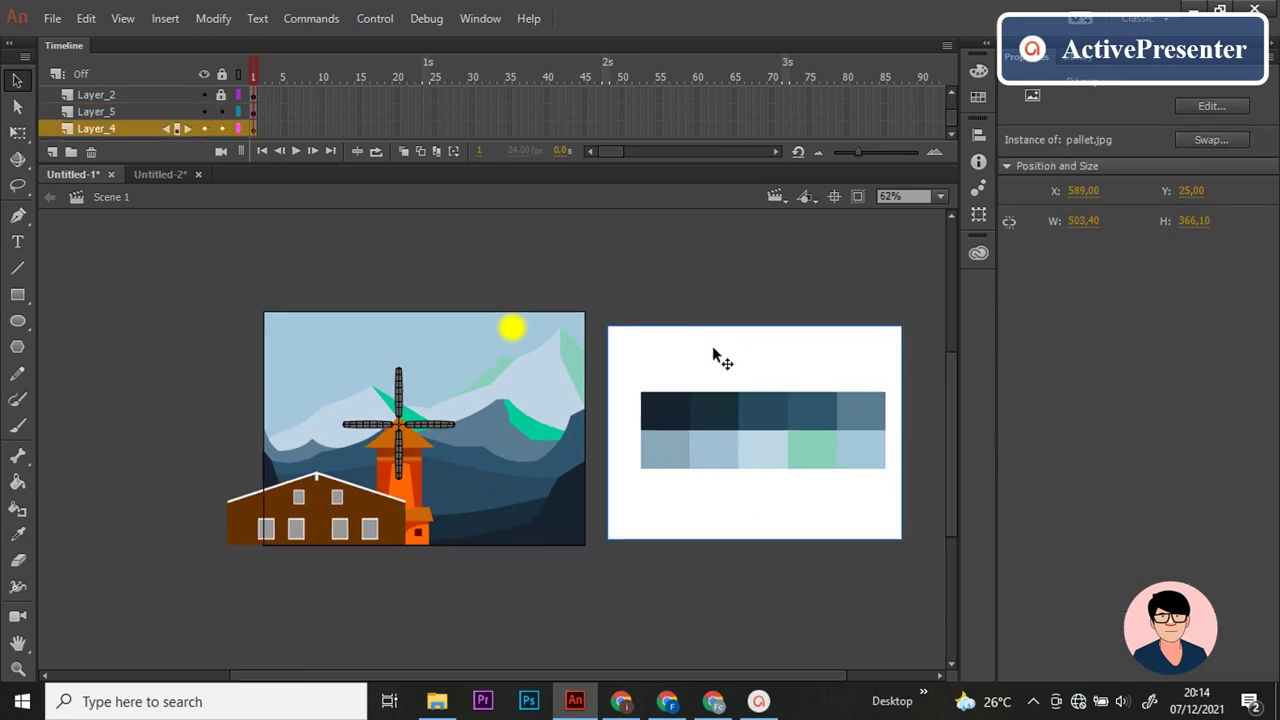
drag(712, 352, 824, 352)
click(678, 416)
key(ctrl+Return)
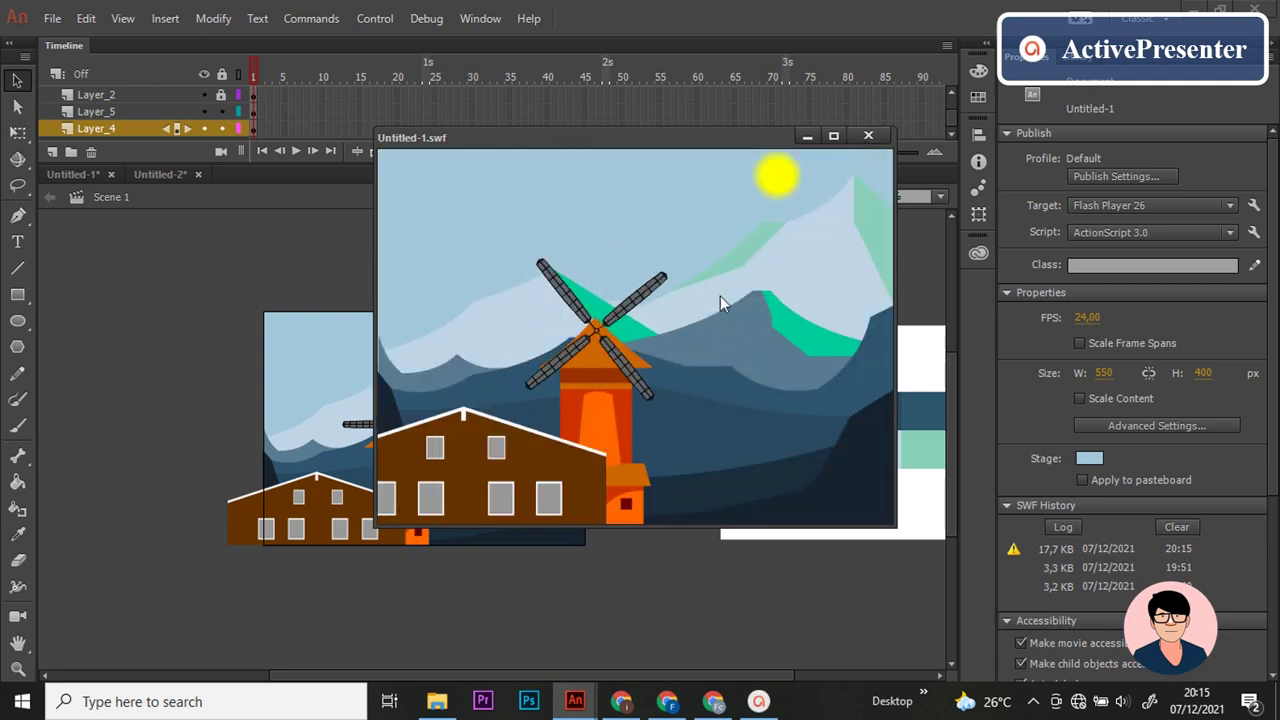
Step: Lower the house on Layer_3 past the stage bottom and test the movie again
click(868, 135)
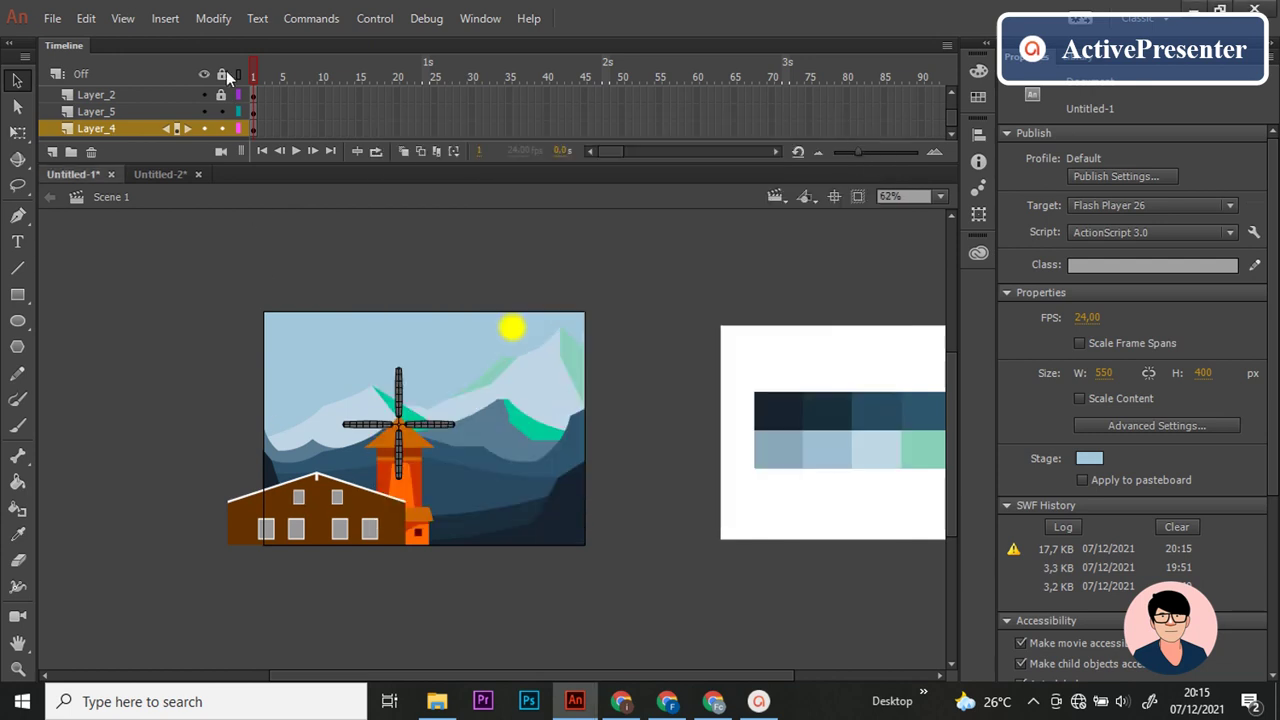
scroll(226, 100, up, 3)
click(212, 95)
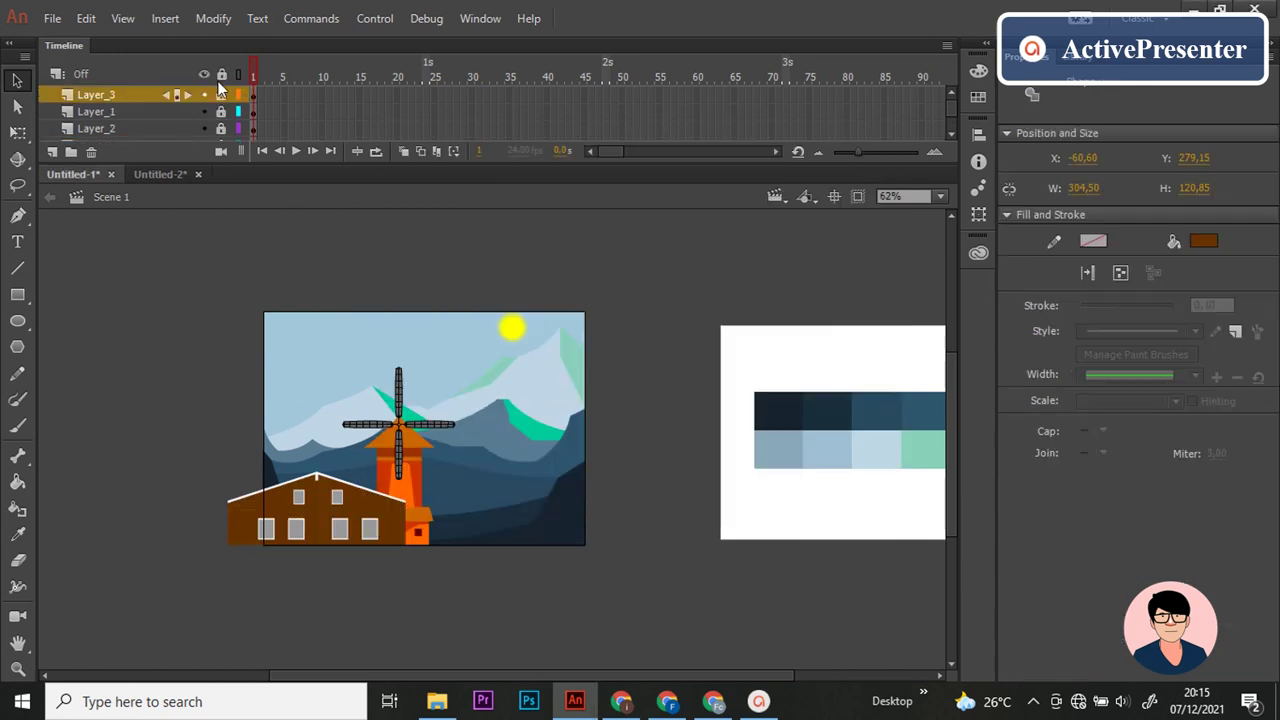
drag(186, 440, 446, 664)
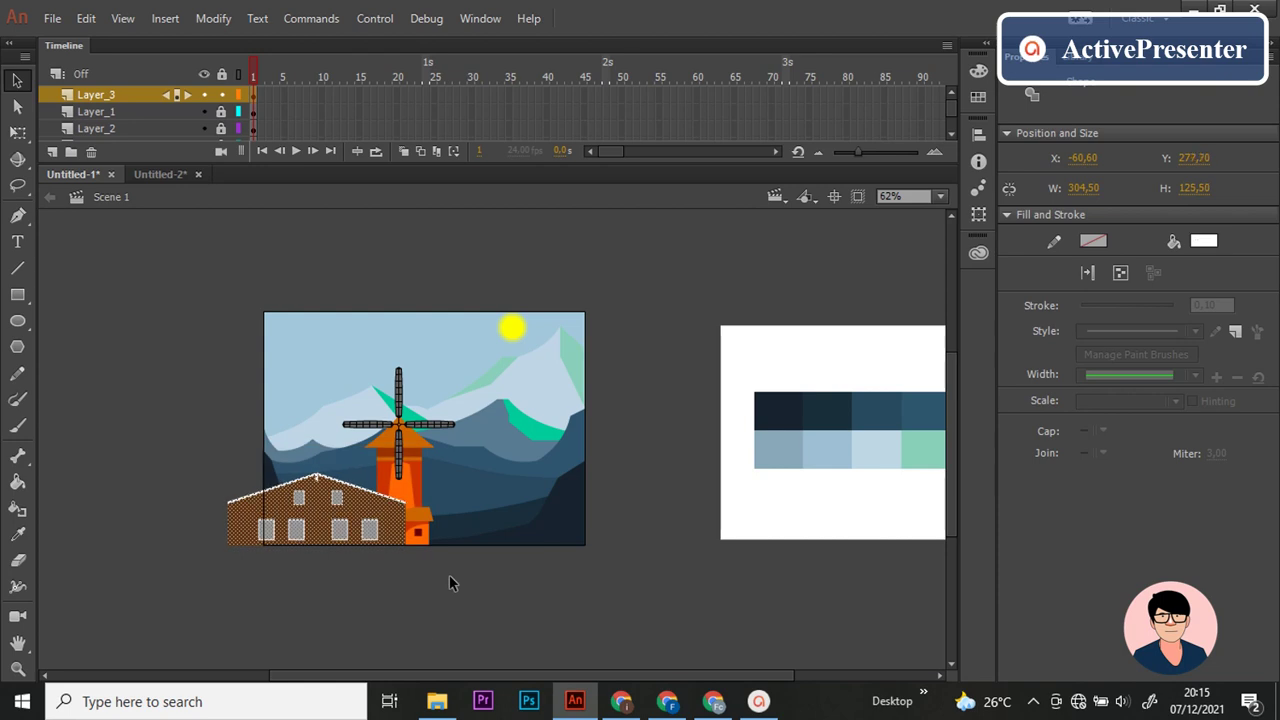
key(Down)
key(Down)
key(Down)
key(Down)
key(Down)
key(Down)
key(Down)
key(Down)
key(Down)
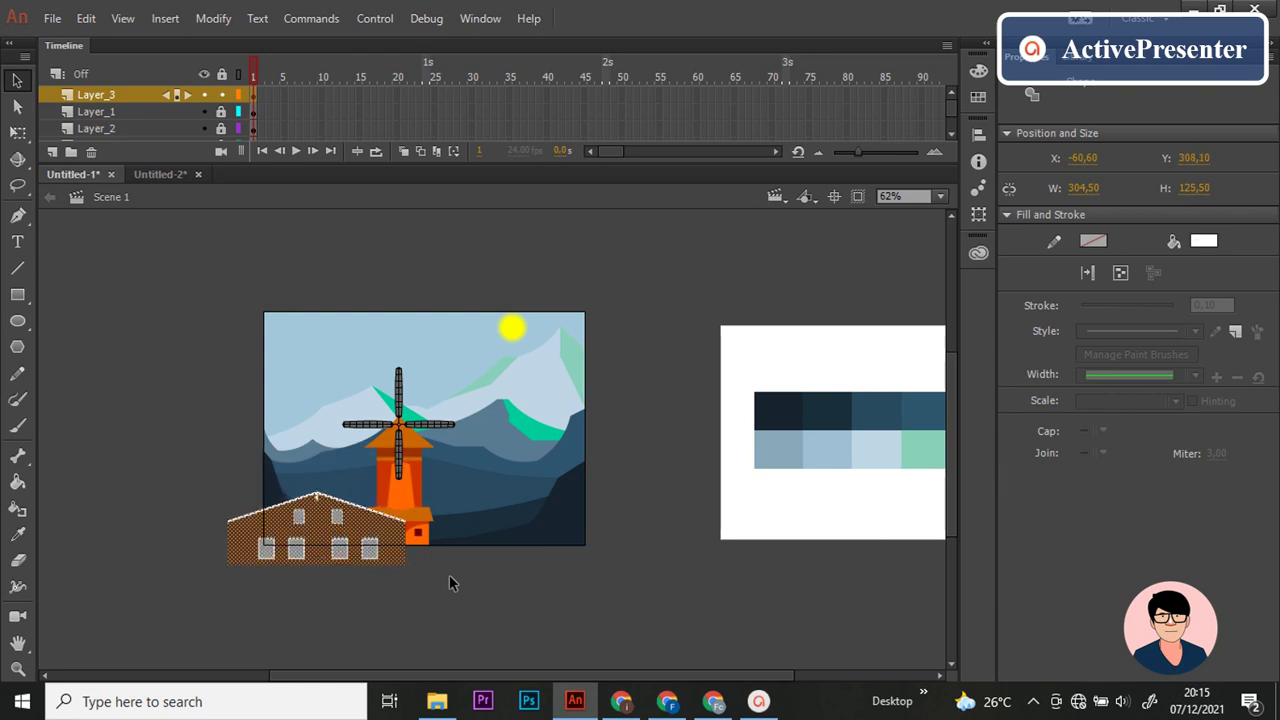
key(ctrl+Return)
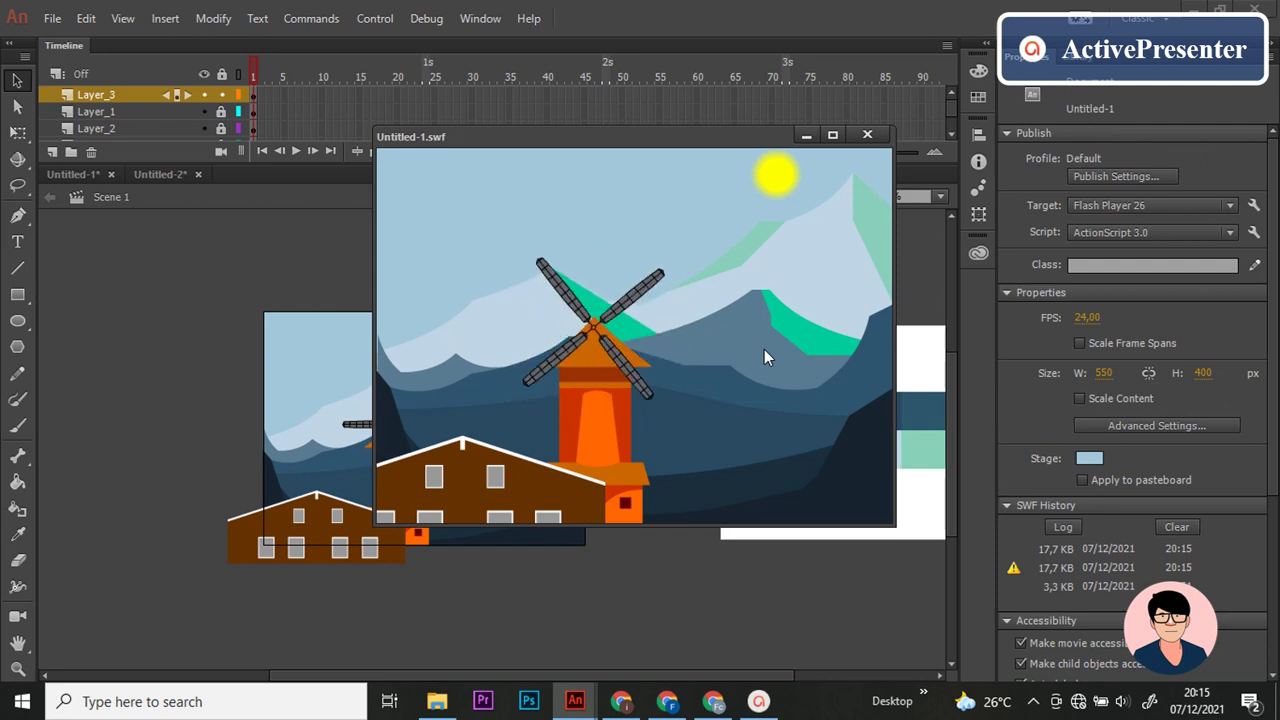
click(867, 134)
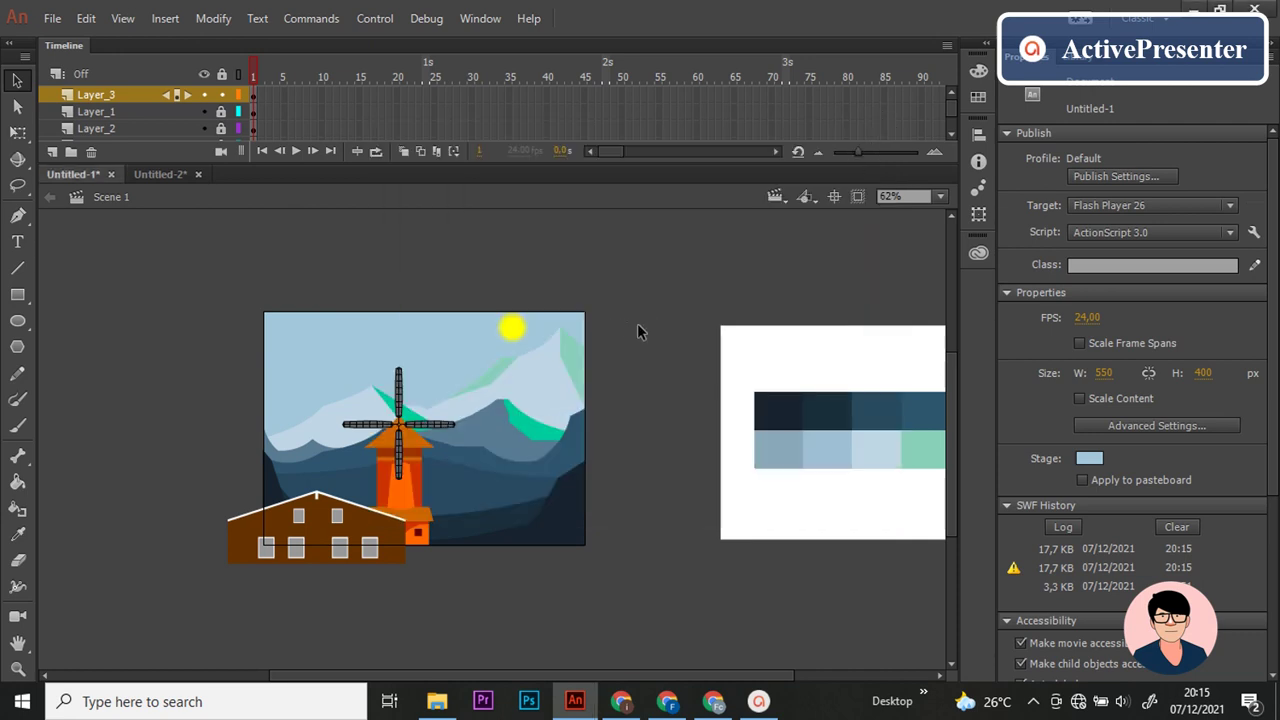
Step: Lock Layer_2 and Layer_5
scroll(198, 119, down, 2)
scroll(198, 119, up, 2)
scroll(198, 119, down, 2)
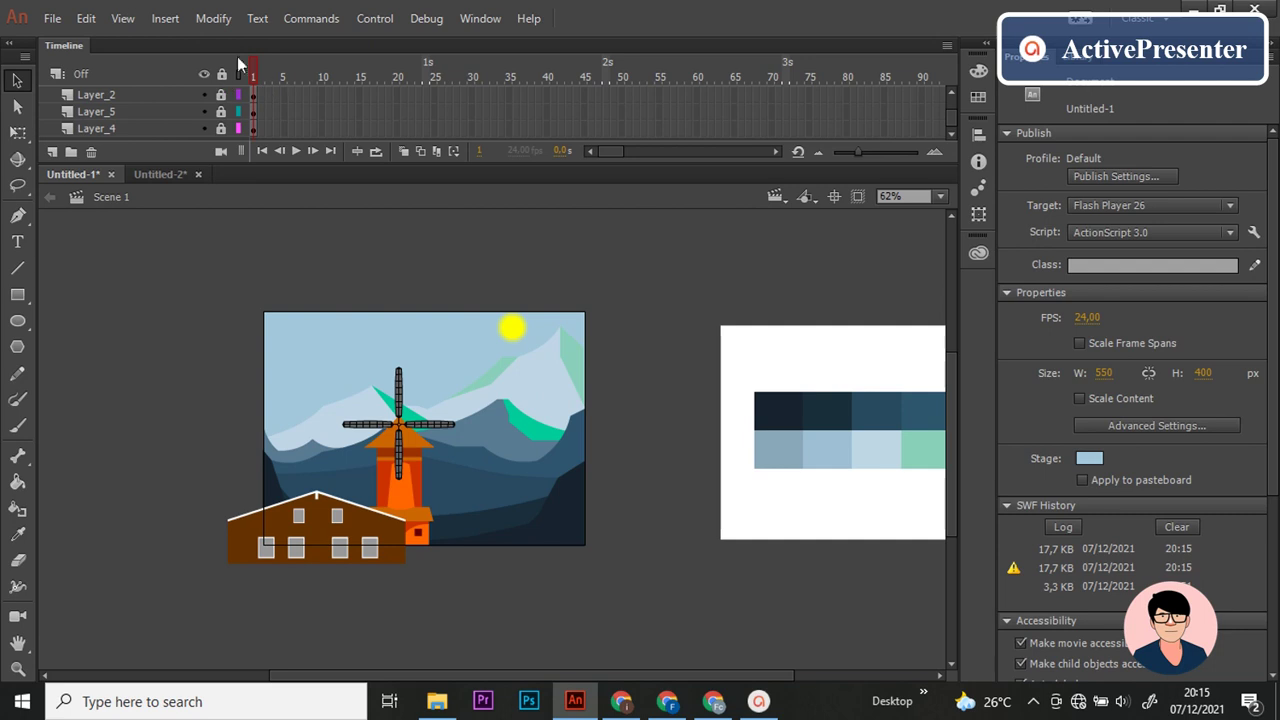
click(558, 414)
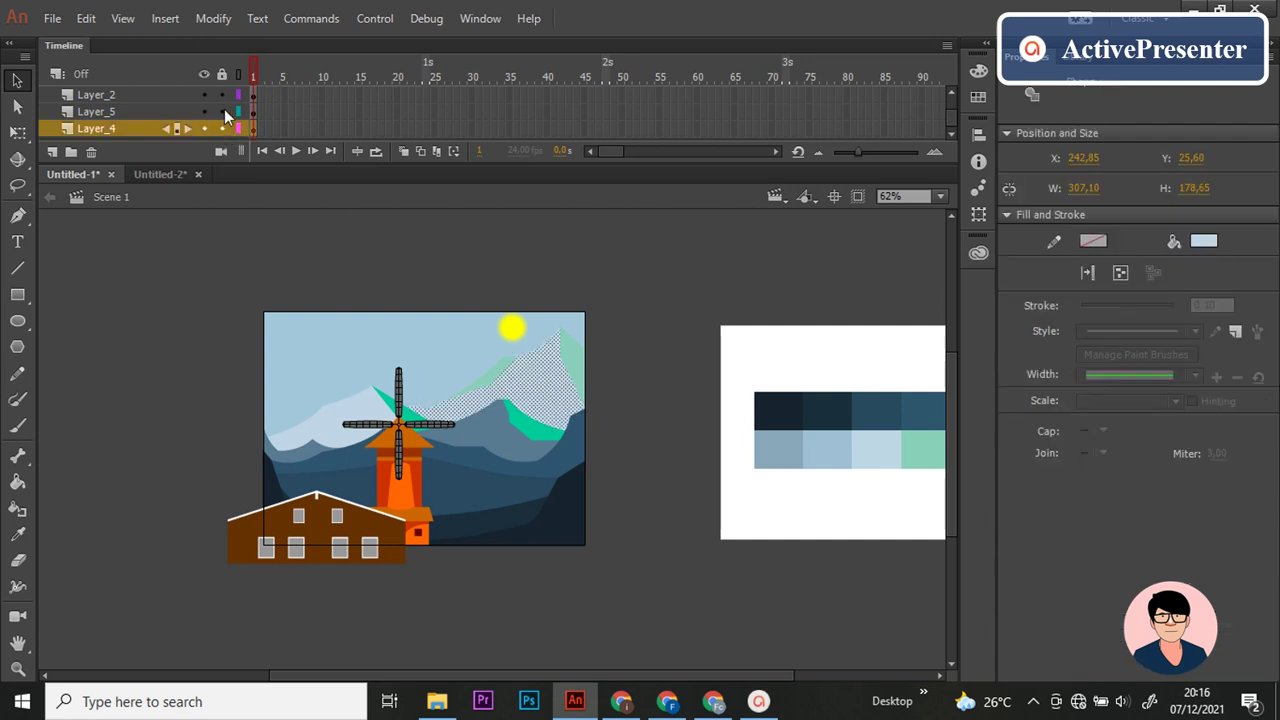
alt+click(224, 125)
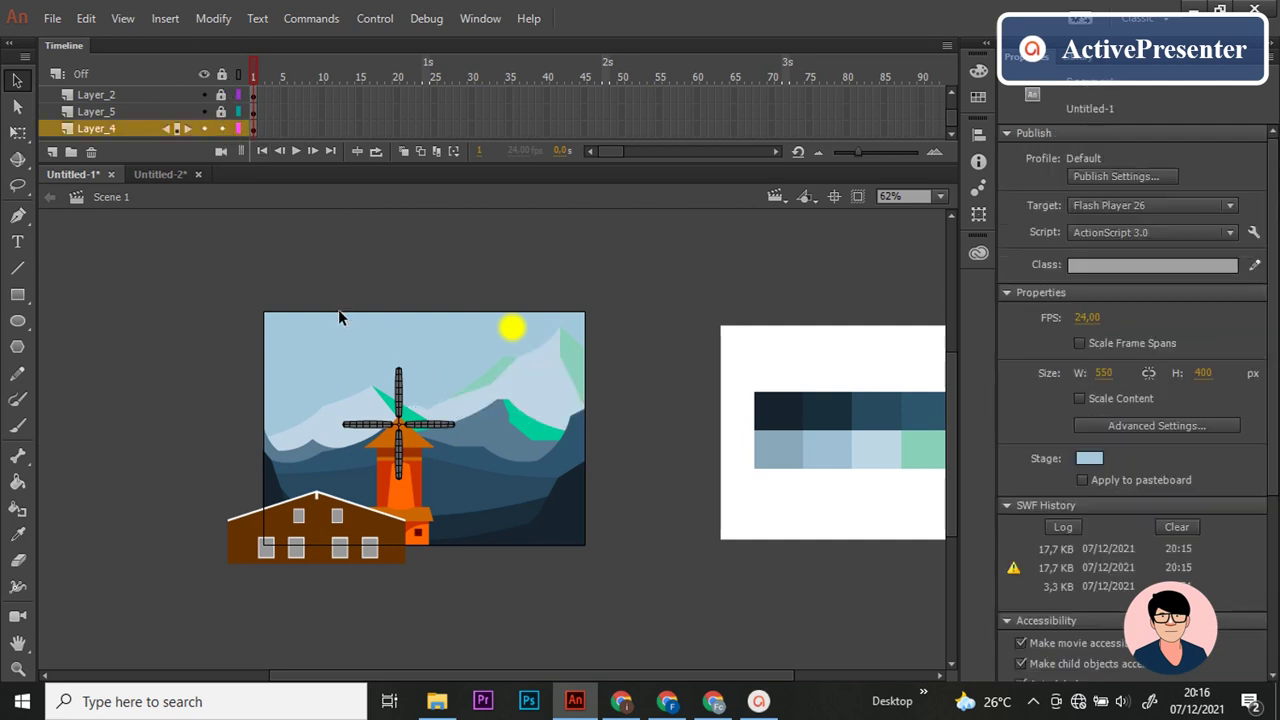
scroll(288, 398, up, 2)
scroll(346, 373, up, 2)
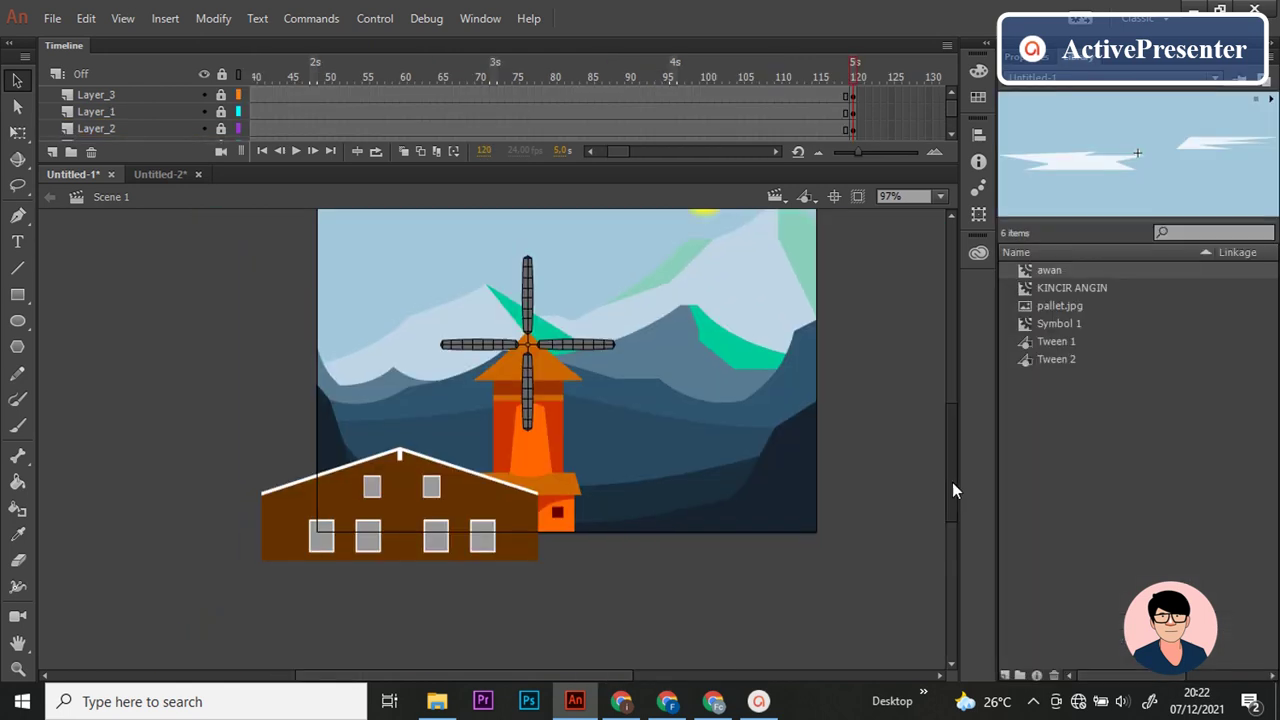
scroll(950, 476, up, 1)
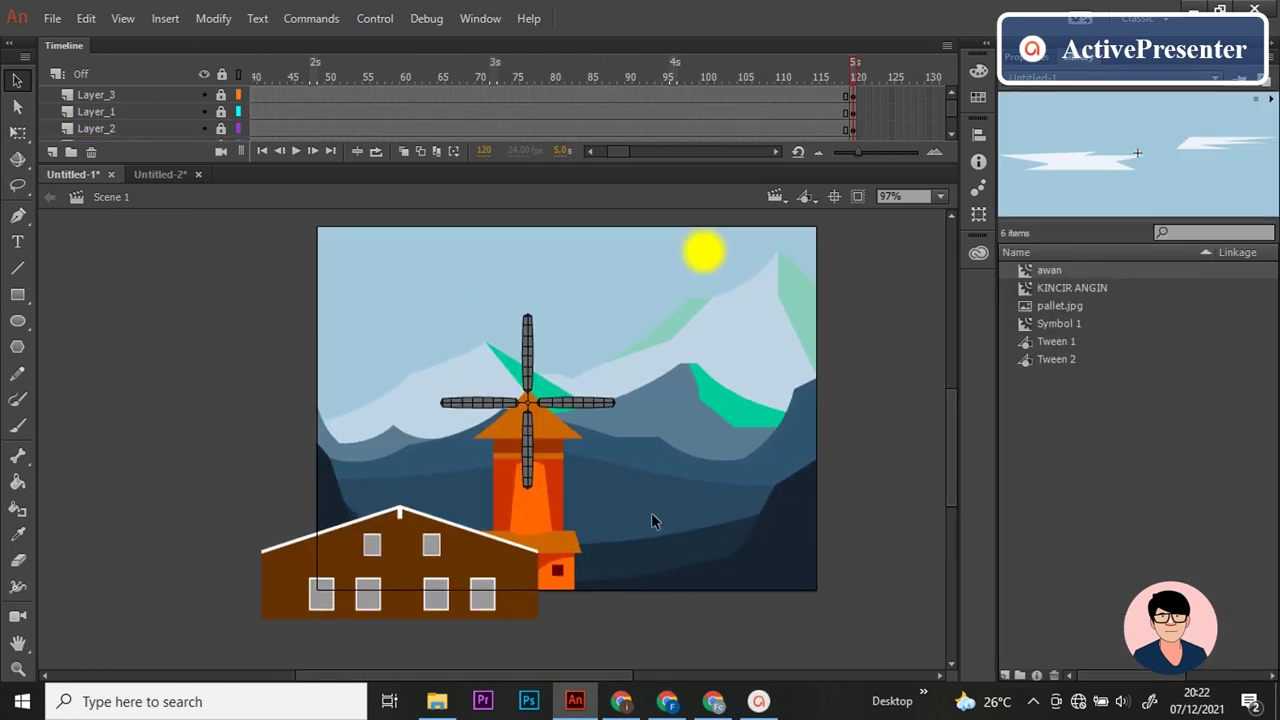
Step: Unlock Layer_3 and delete the house parts past the stage's left and bottom edges
click(190, 96)
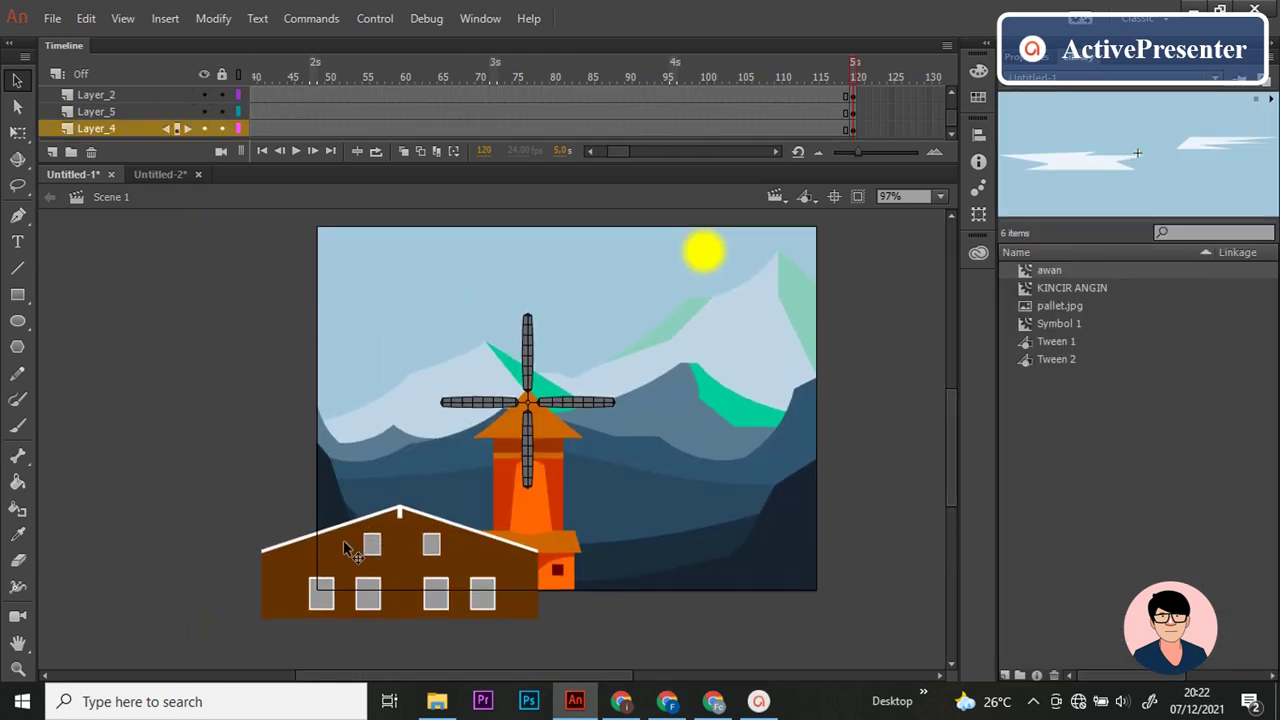
click(222, 95)
drag(220, 455, 322, 668)
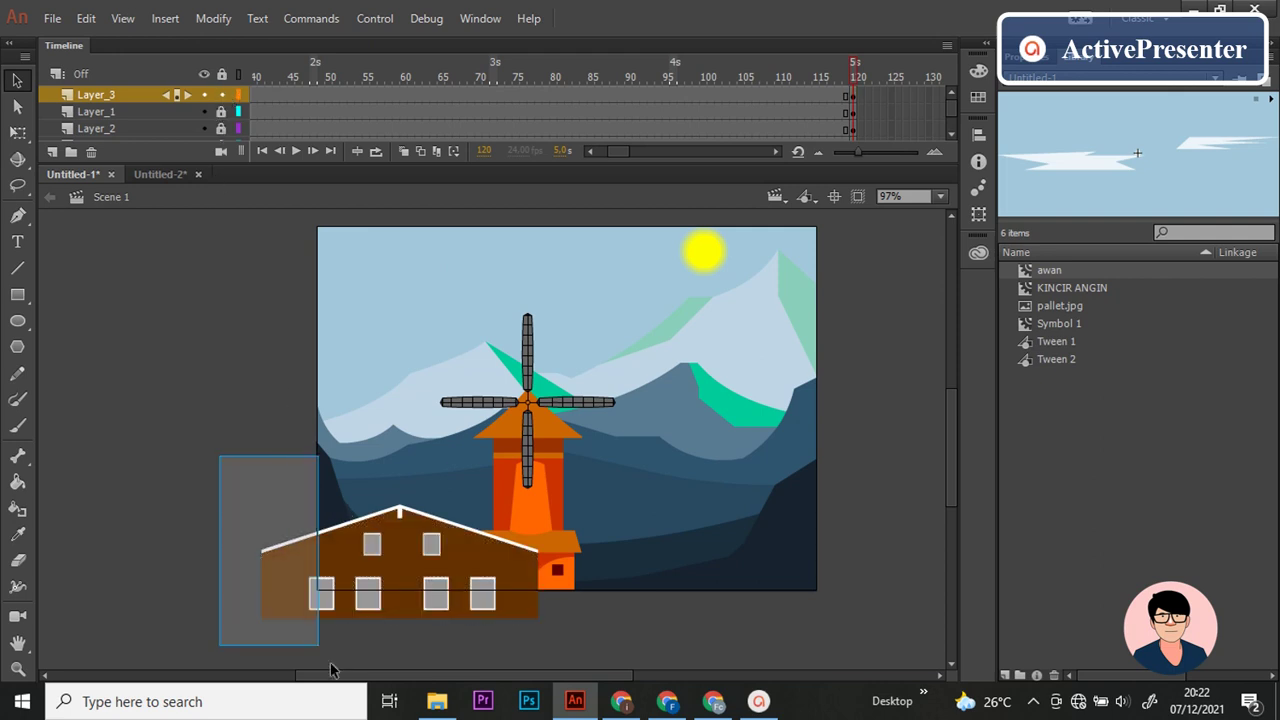
key(Delete)
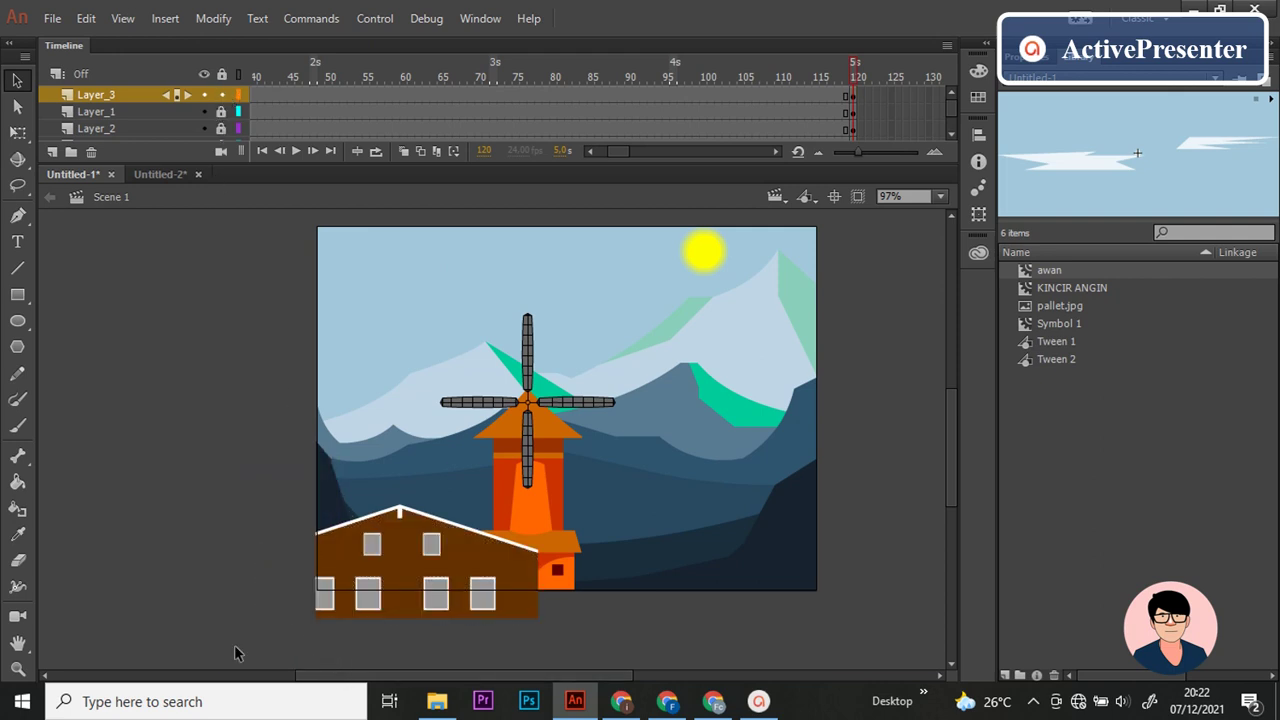
drag(280, 658, 700, 588)
key(Delete)
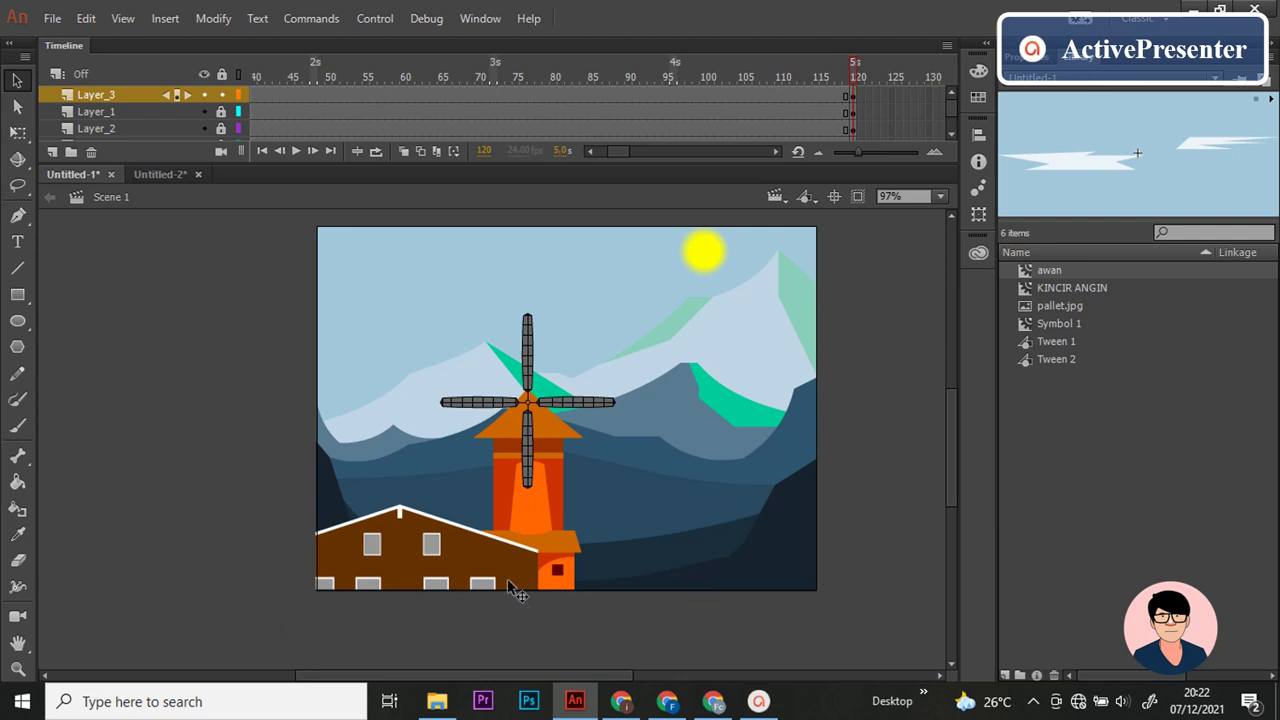
Step: Fill the house body dark red, keeping the windows grey
scroll(519, 593, up, 2)
scroll(517, 566, up, 2)
scroll(463, 557, up, 2)
key(i)
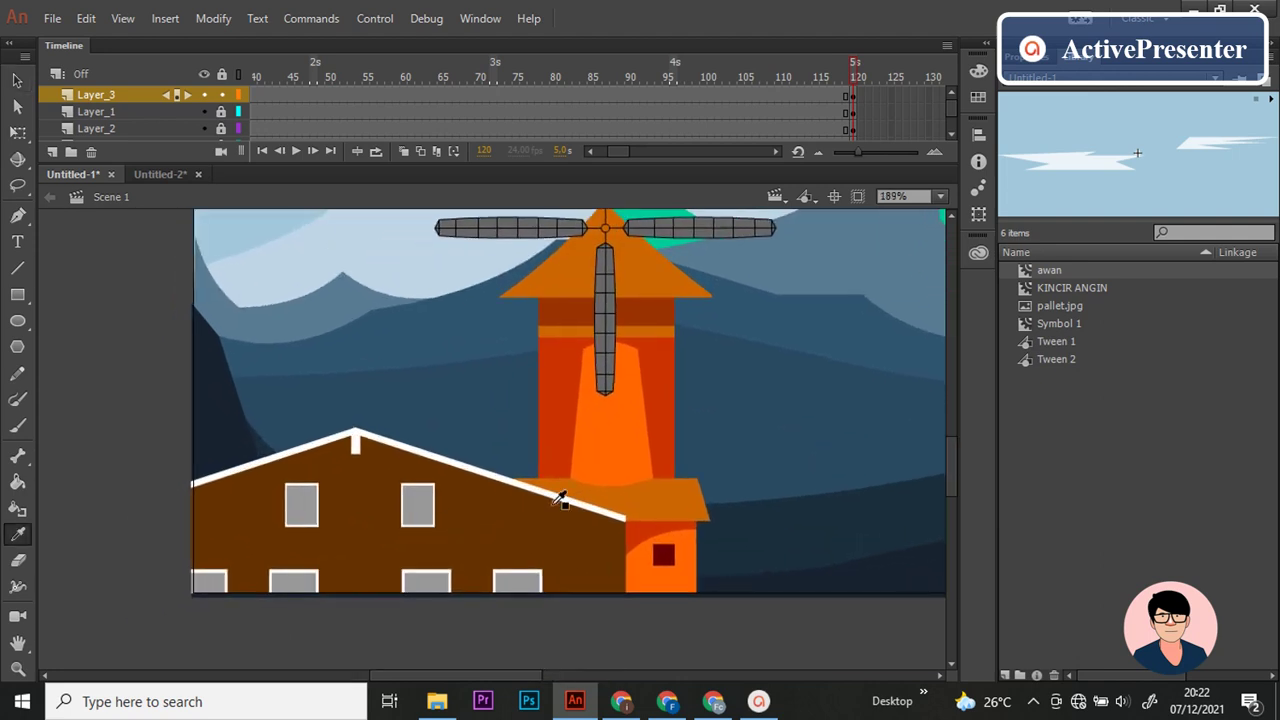
click(418, 510)
click(426, 583)
click(517, 583)
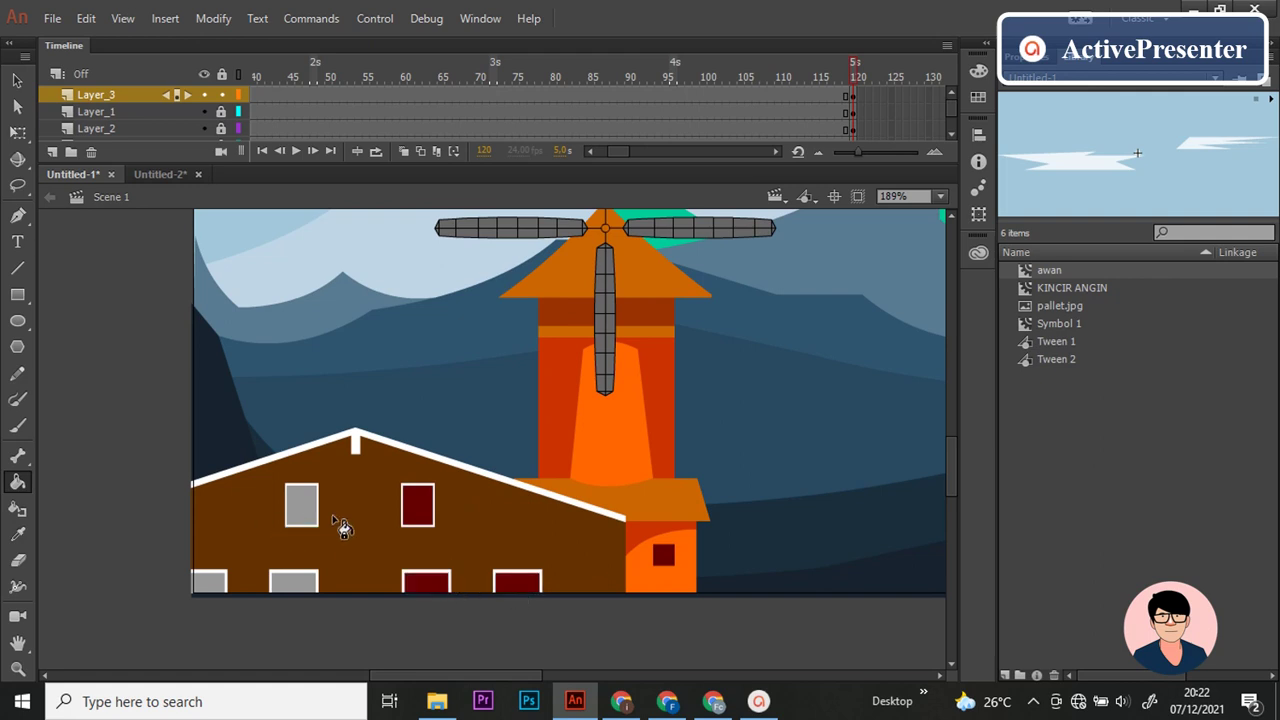
key(ctrl+z)
key(ctrl+z)
key(ctrl+z)
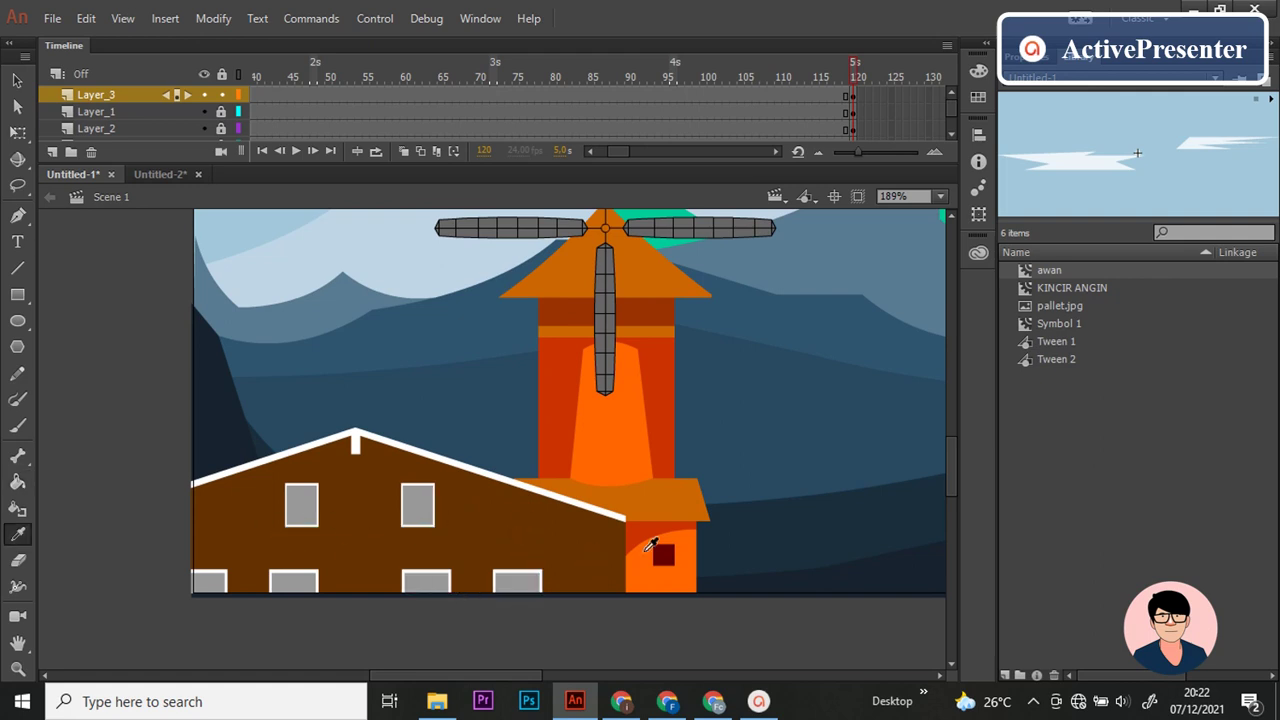
click(503, 555)
Step: Test the movie as a SWF, then select the house fill
scroll(508, 551, down, 3)
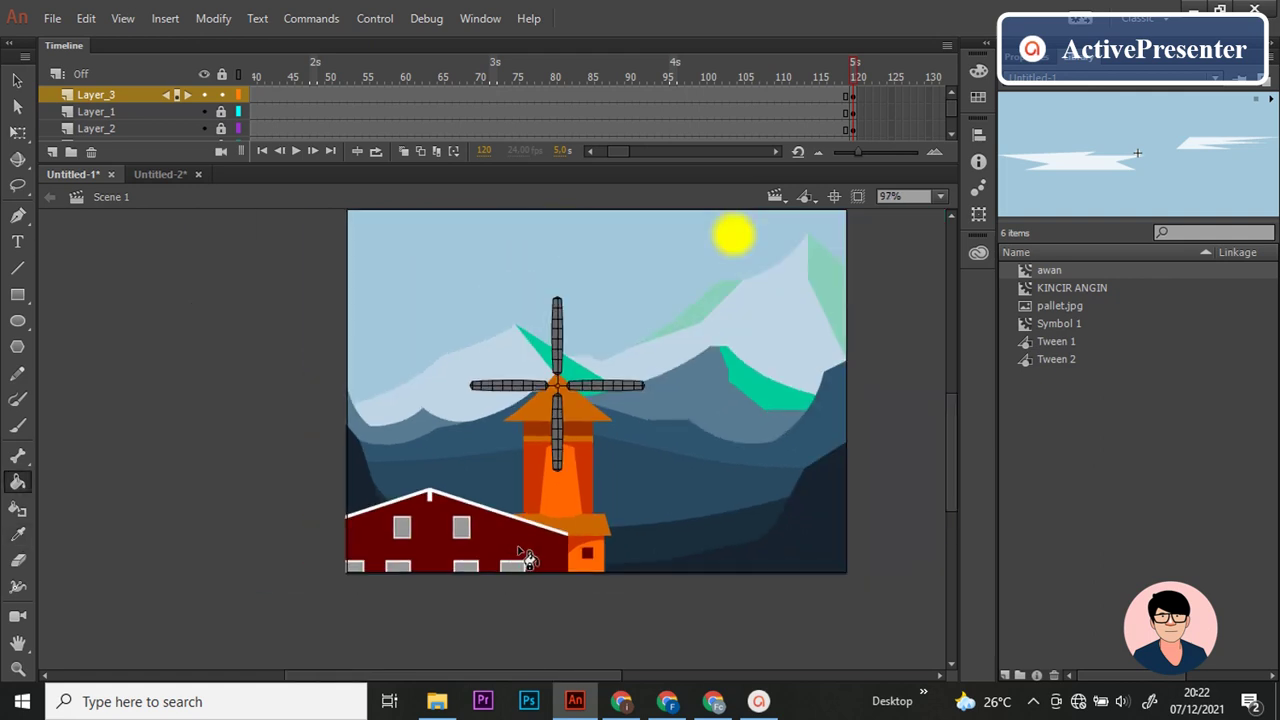
key(ctrl+Return)
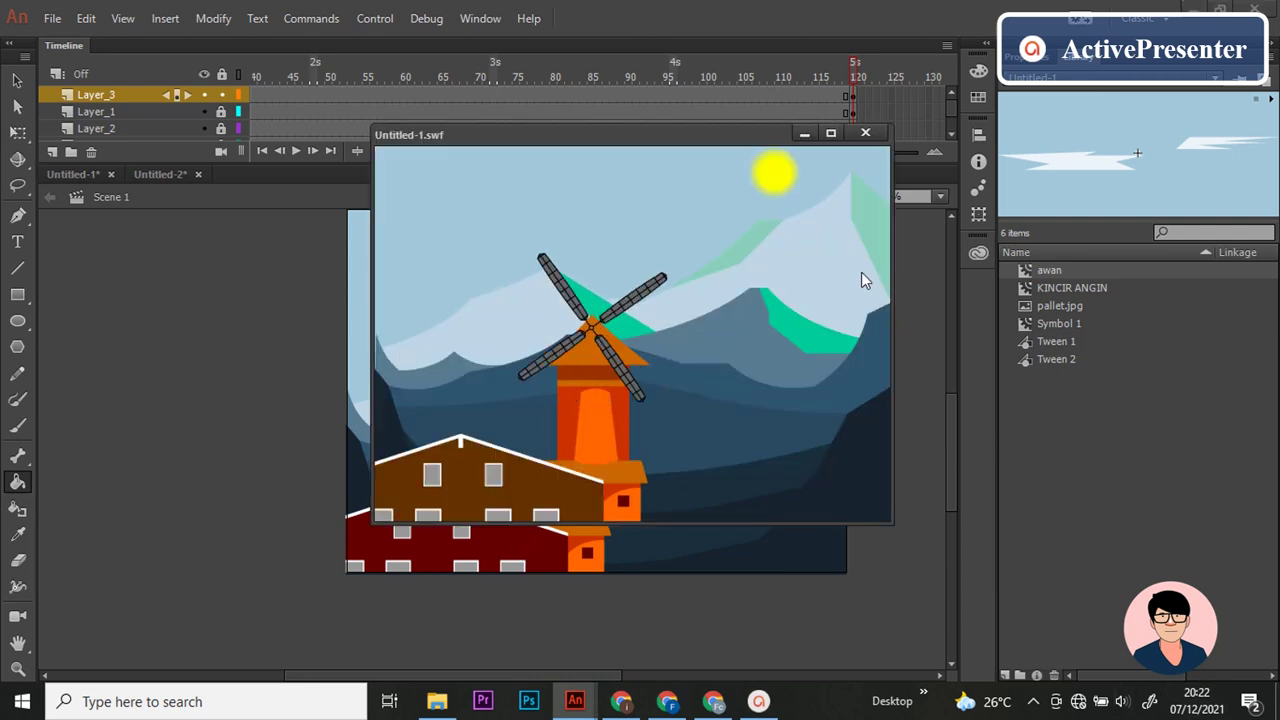
click(865, 132)
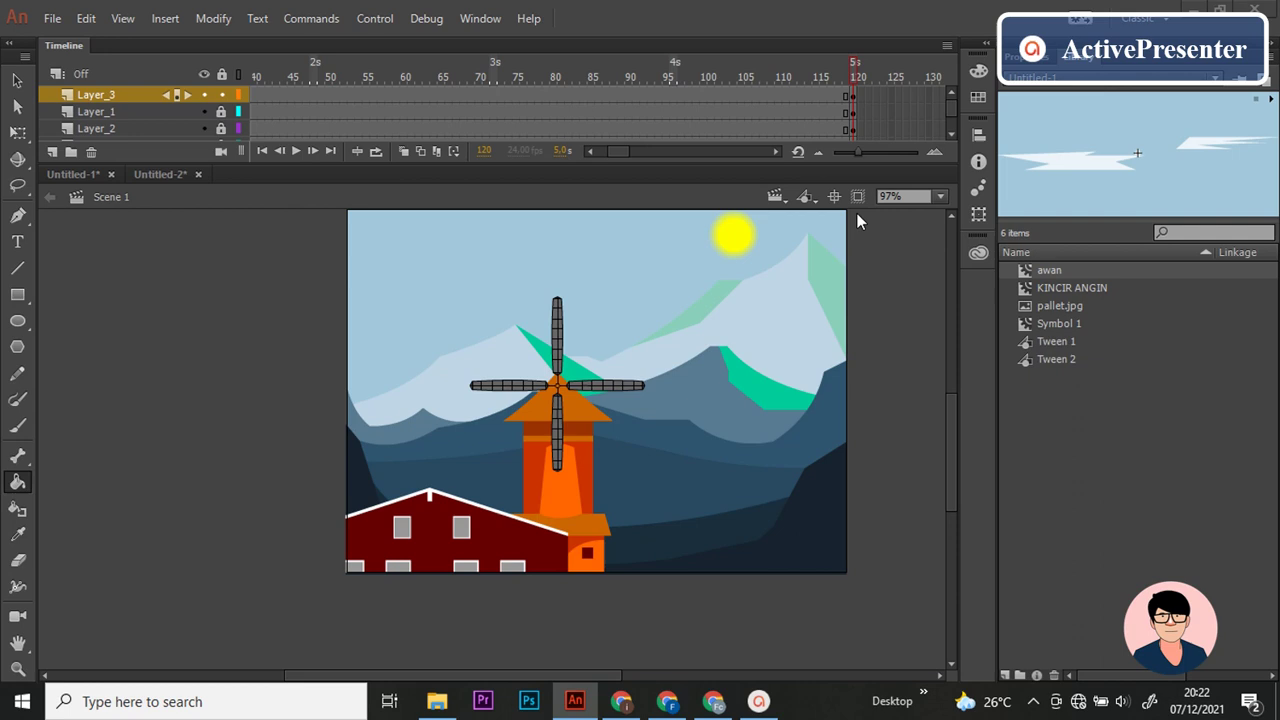
key(v)
click(445, 540)
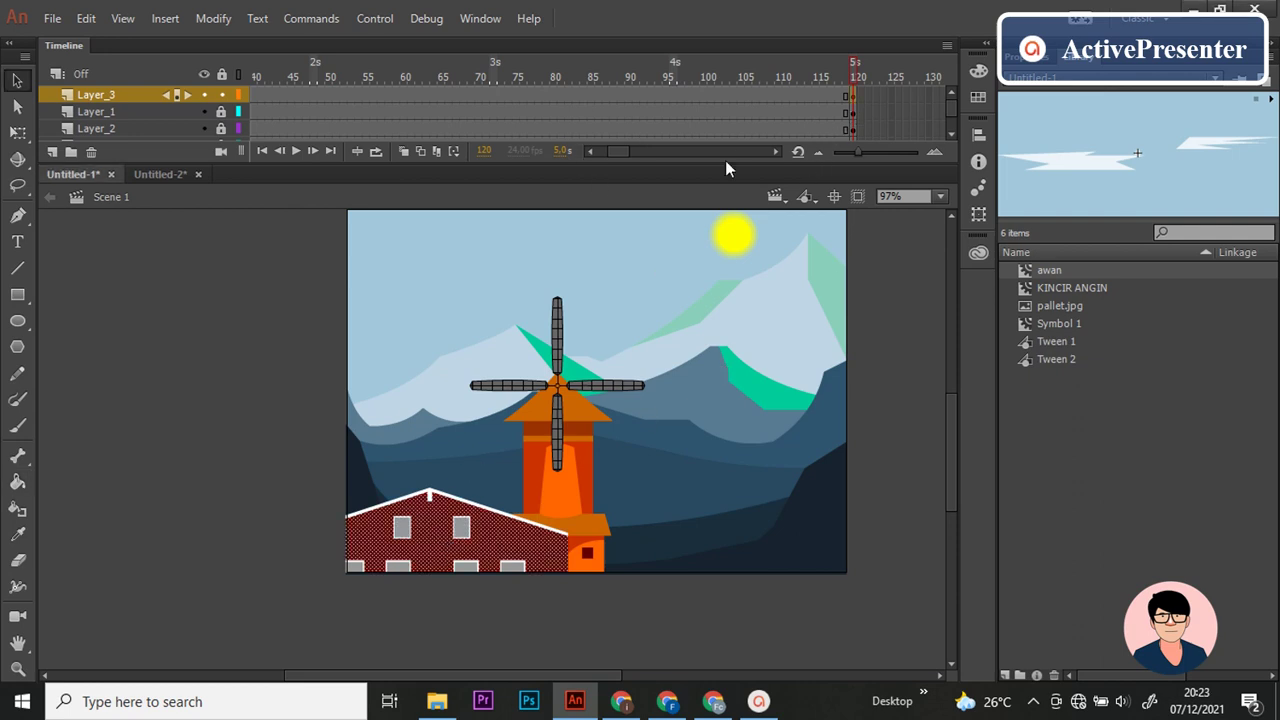
drag(618, 151, 592, 151)
Step: Fill the house dark red at frame 1
click(253, 106)
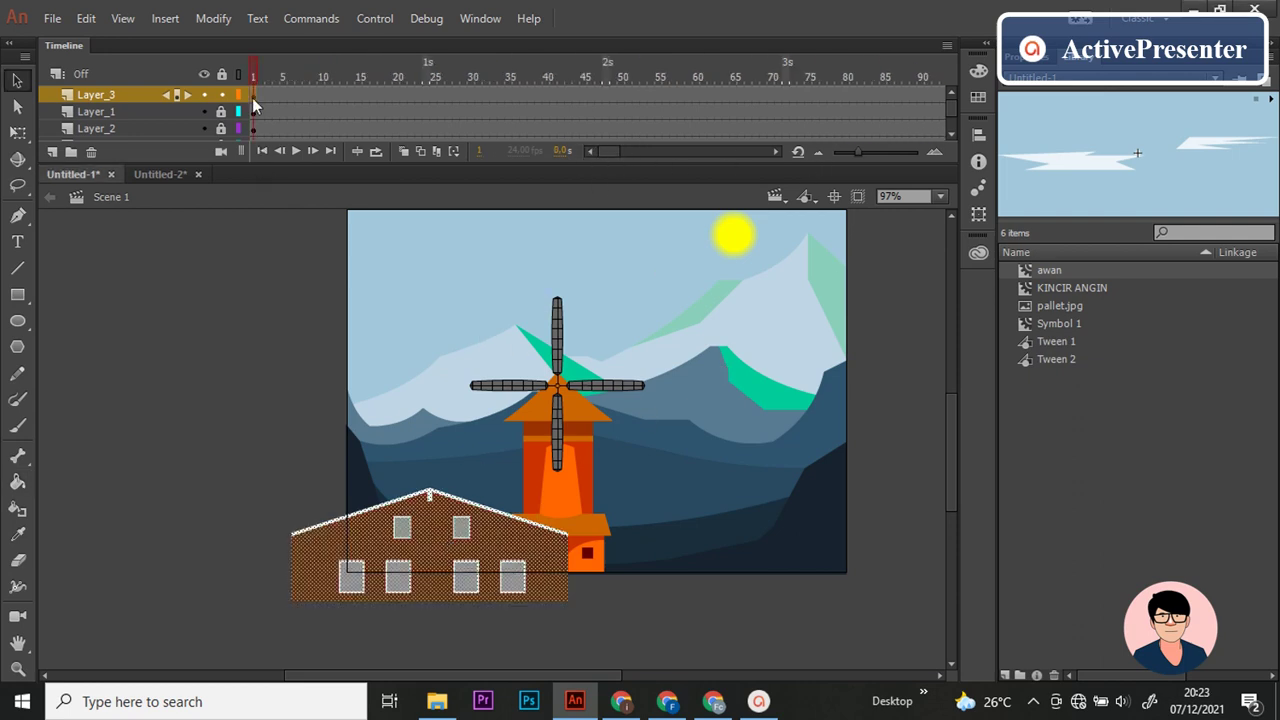
key(k)
click(445, 540)
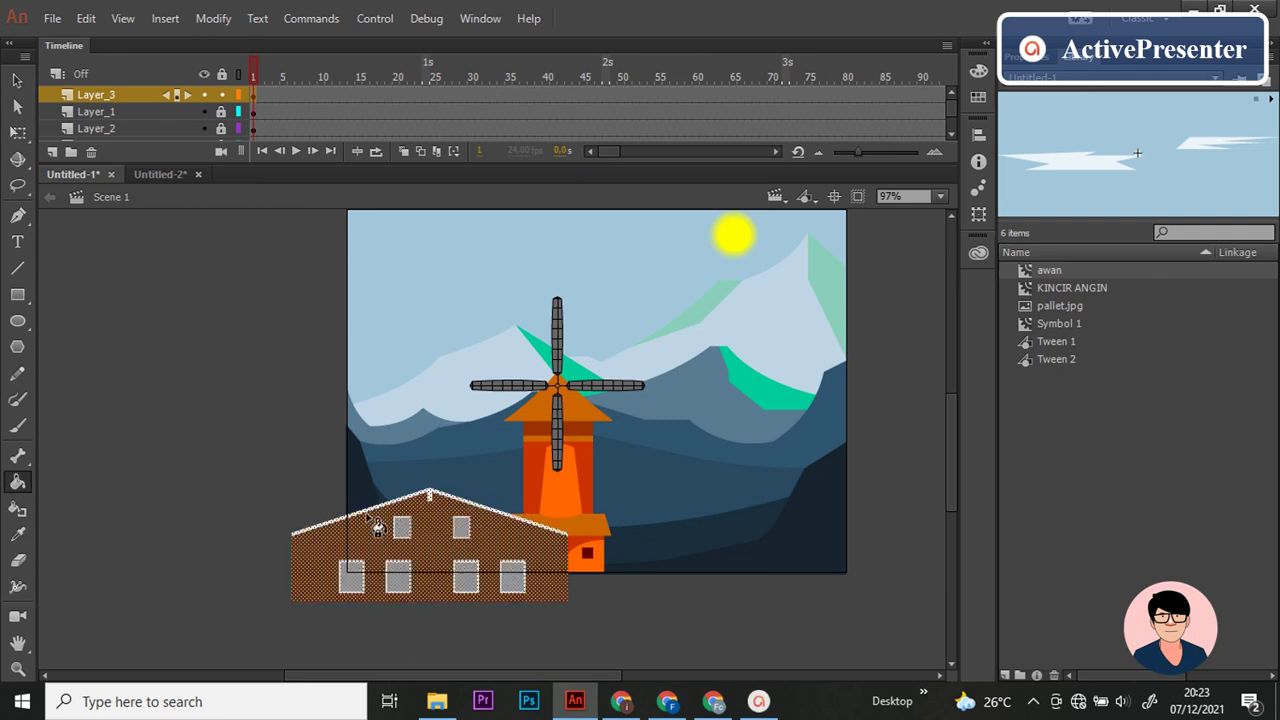
key(v)
key(k)
click(445, 540)
mouse_move(607, 151)
mouse_down()
mouse_move(650, 153)
mouse_move(622, 151)
mouse_up()
Step: Insert a keyframe at frame 120 on Layer_3 and test the SWF movie
click(643, 94)
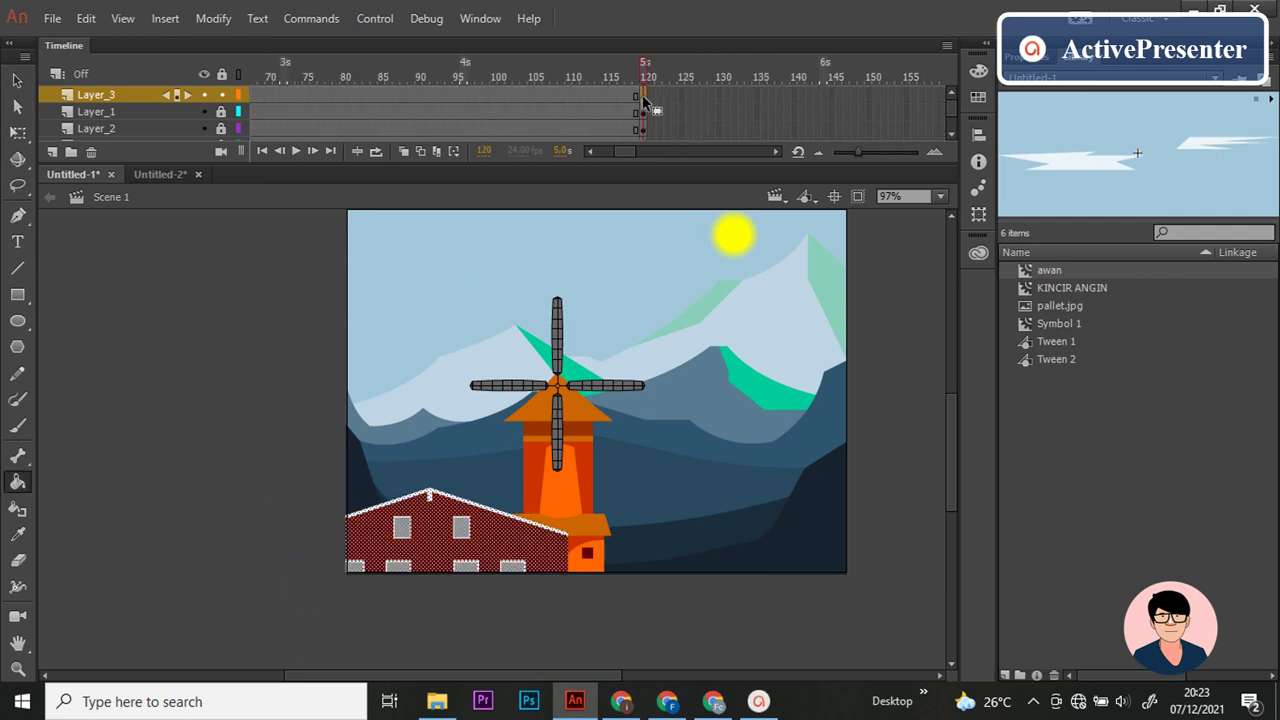
key(shift+comma)
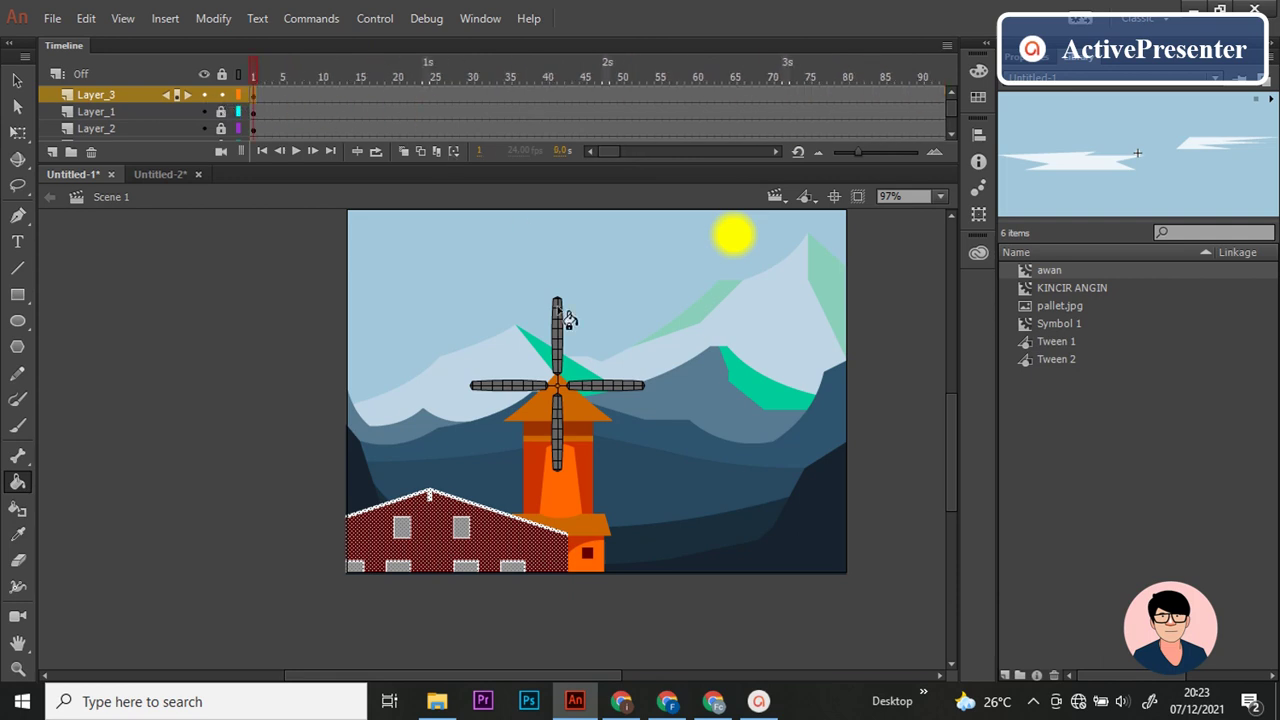
drag(609, 151, 628, 151)
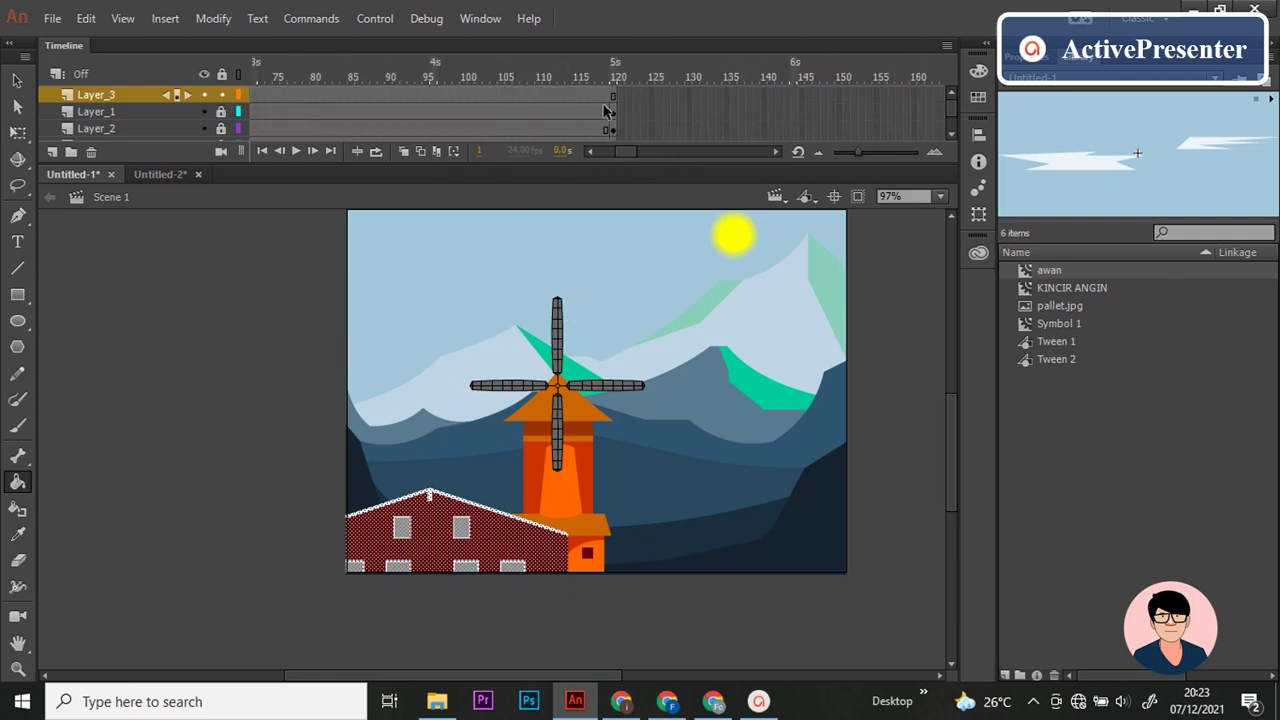
right_click(613, 103)
click(690, 247)
key(v)
key(ctrl+Return)
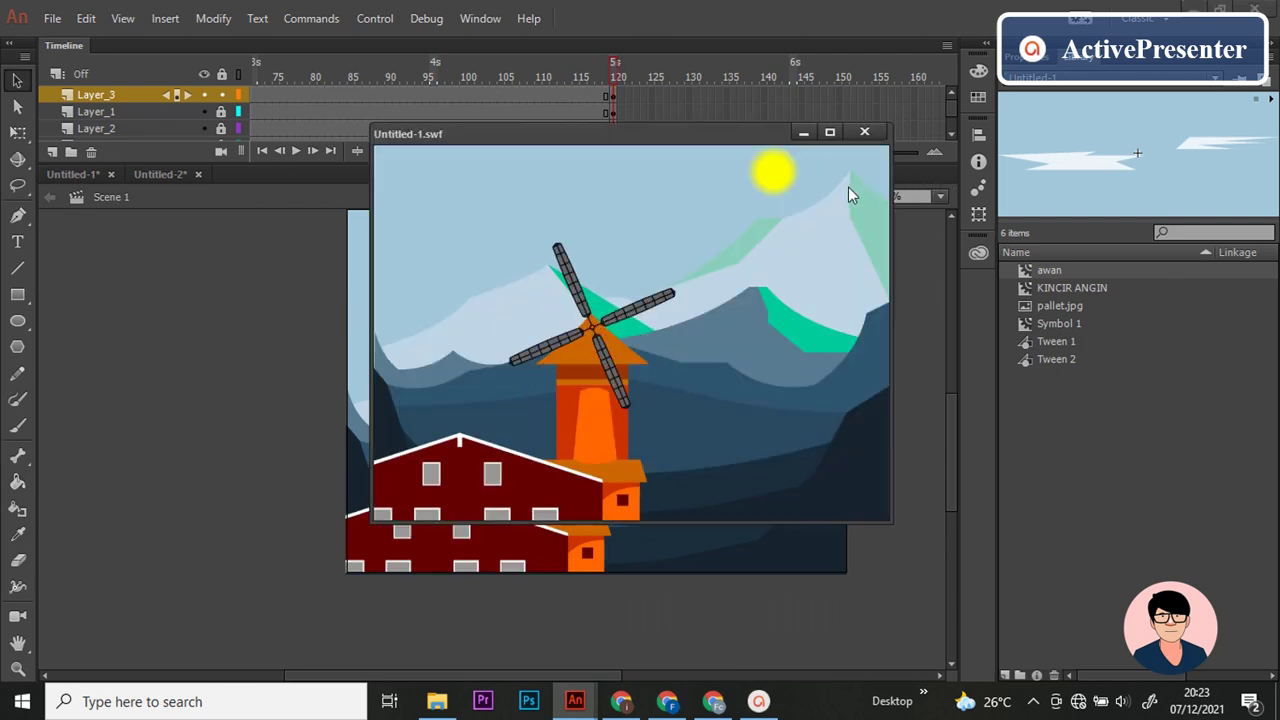
Step: Close the Untitled-1.swf test window, zoom the stage, and show the Library with KINCIR ANGIN
click(865, 133)
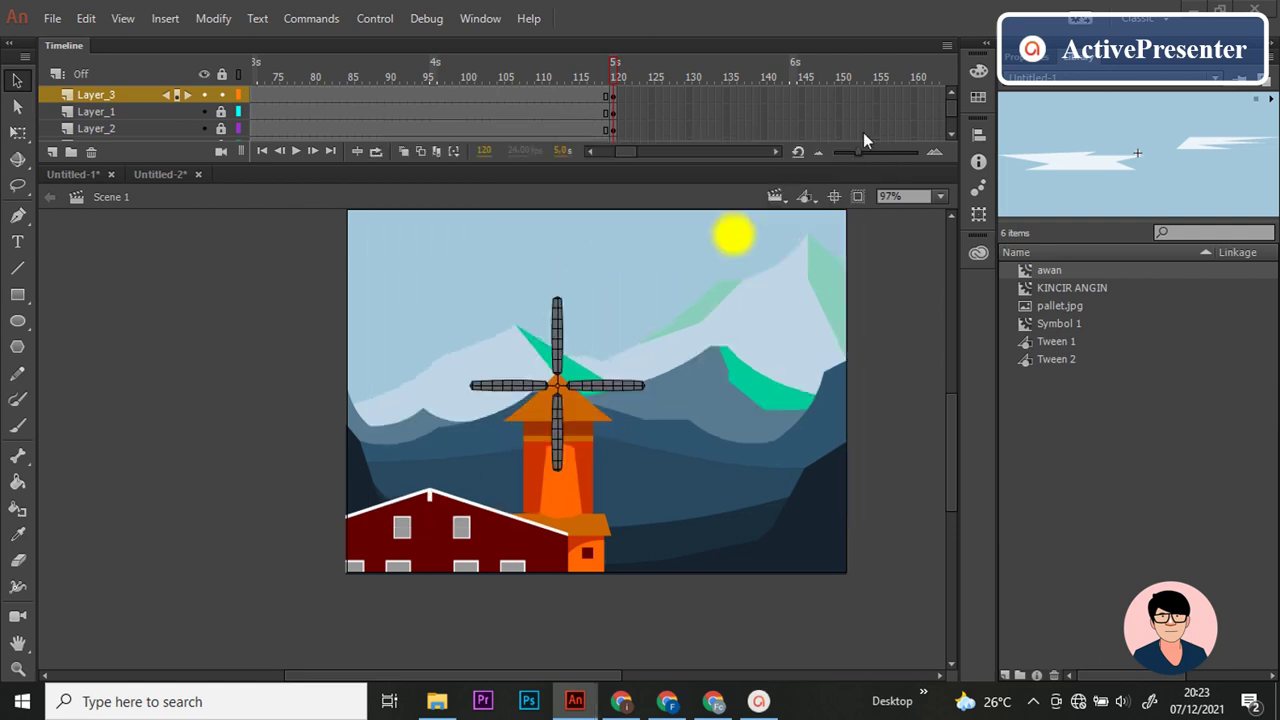
drag(505, 676, 530, 676)
drag(953, 505, 950, 439)
scroll(873, 433, up, 1)
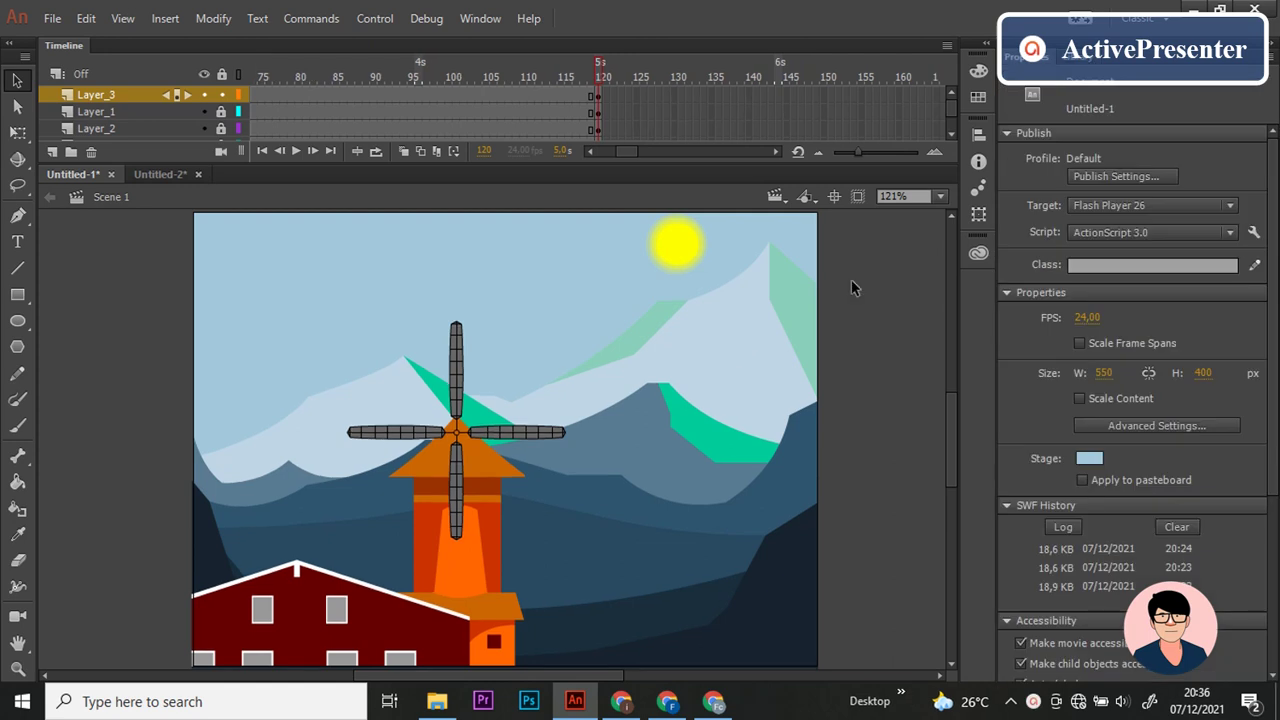
click(1077, 60)
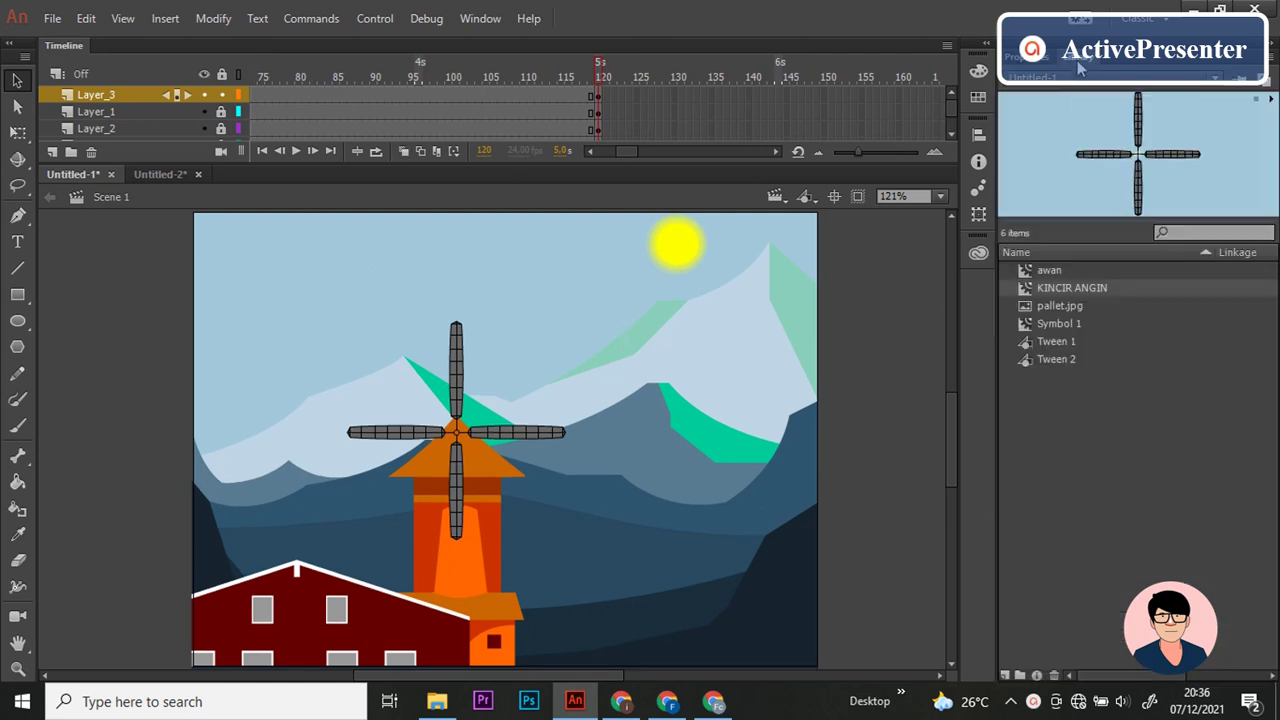
Step: In KINCIR ANGIN, move the final blade keyframe from frame 48 to 120 and preview
double_click(1147, 175)
click(598, 96)
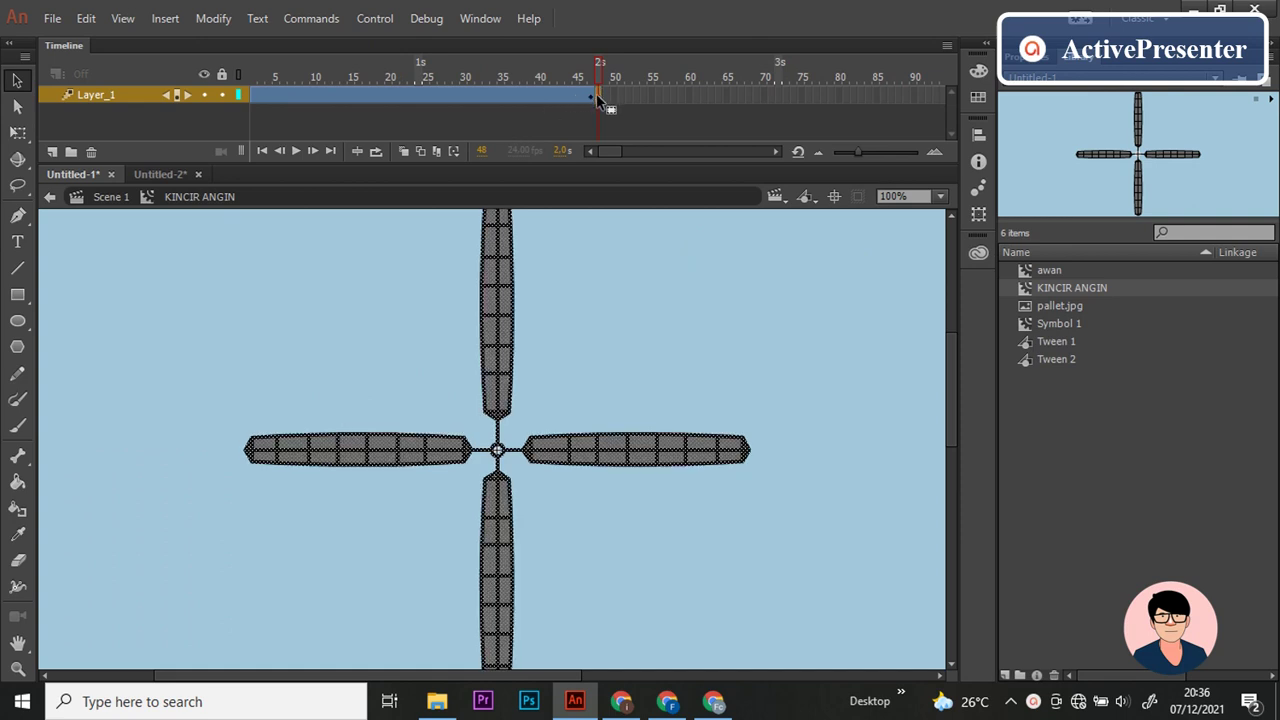
drag(615, 148, 626, 151)
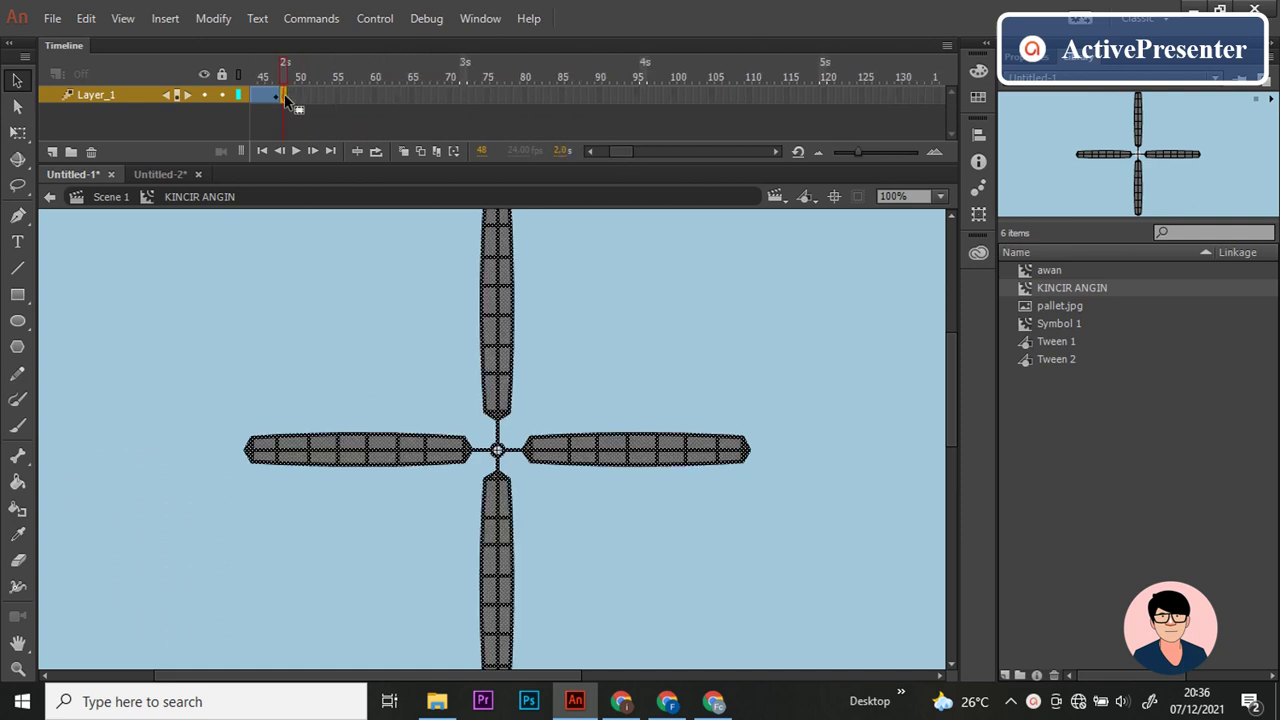
drag(284, 95, 580, 100)
drag(822, 104, 822, 100)
click(792, 263)
key(Return)
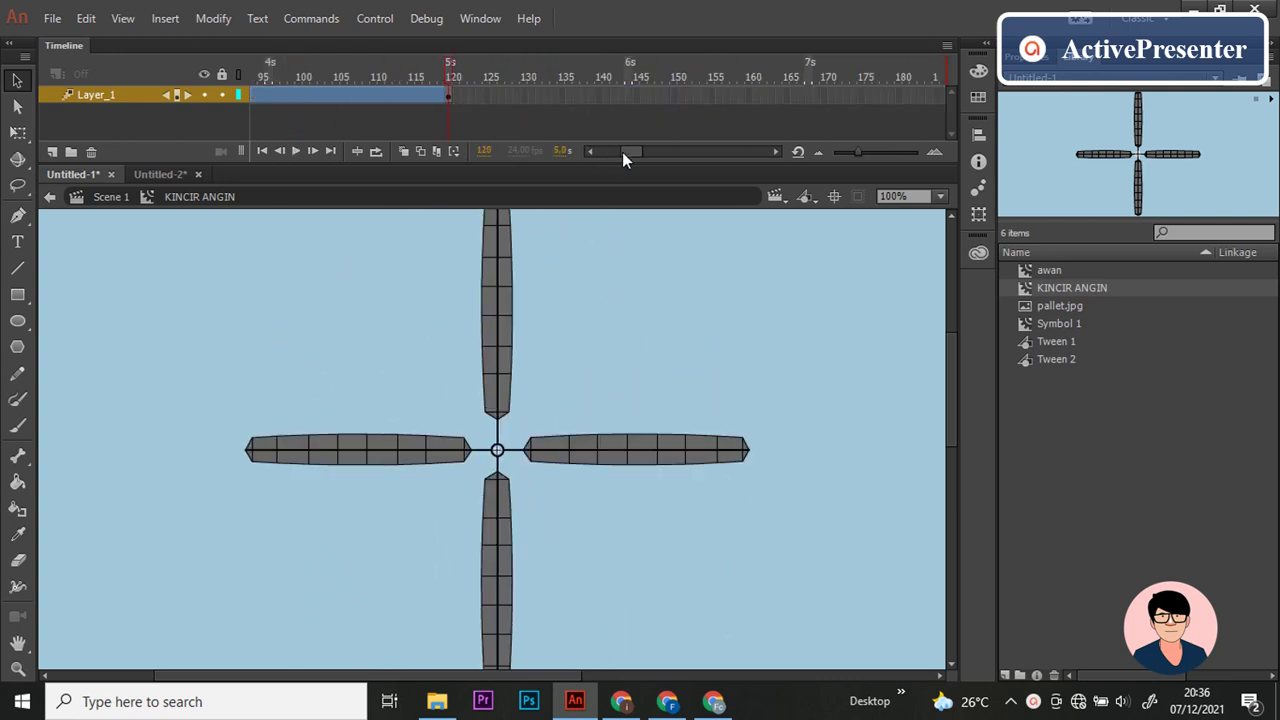
Step: Reposition the end keyframe near frame 119, replay the rotation, and return to Scene 1
drag(622, 152, 598, 146)
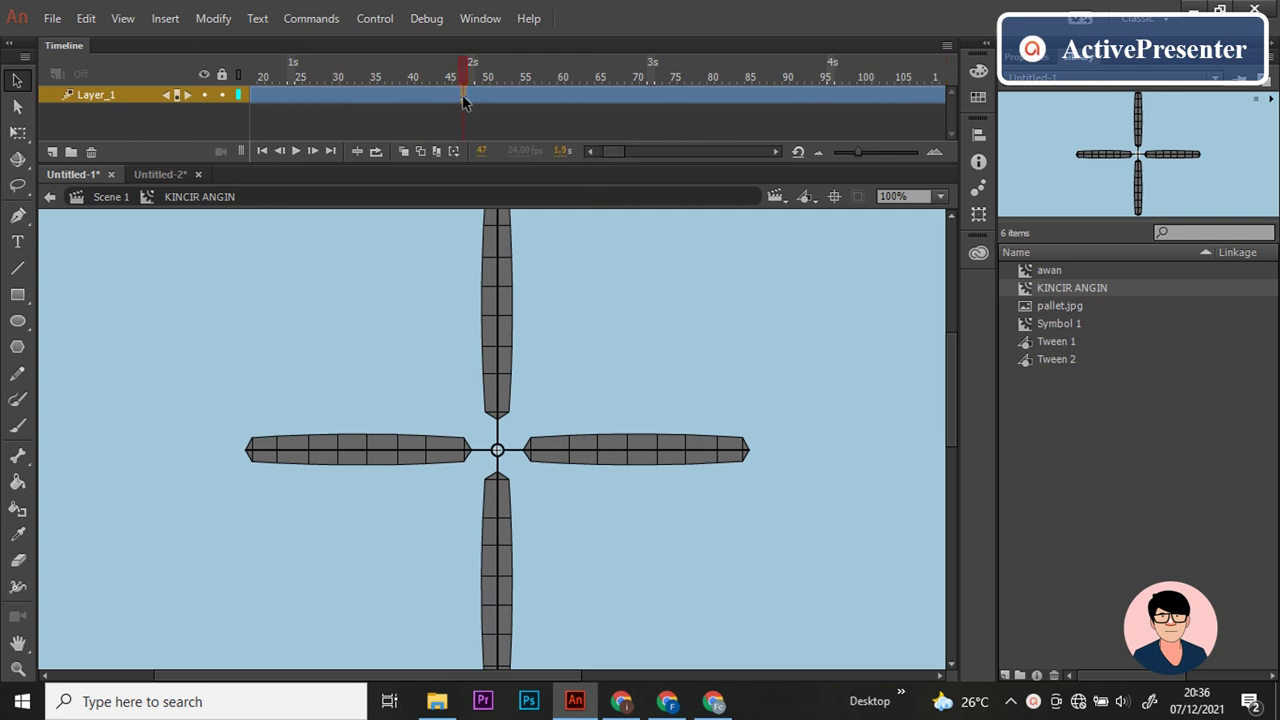
click(463, 97)
drag(464, 97, 510, 100)
drag(720, 110, 870, 112)
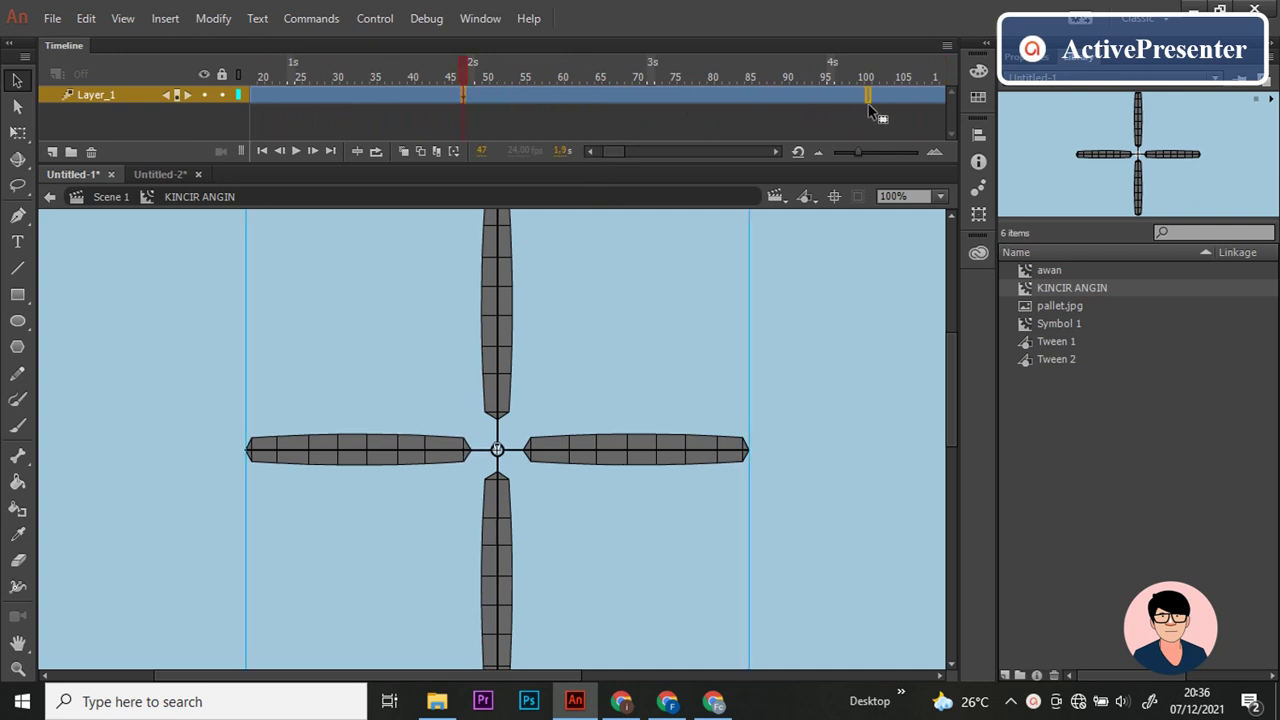
drag(606, 152, 617, 150)
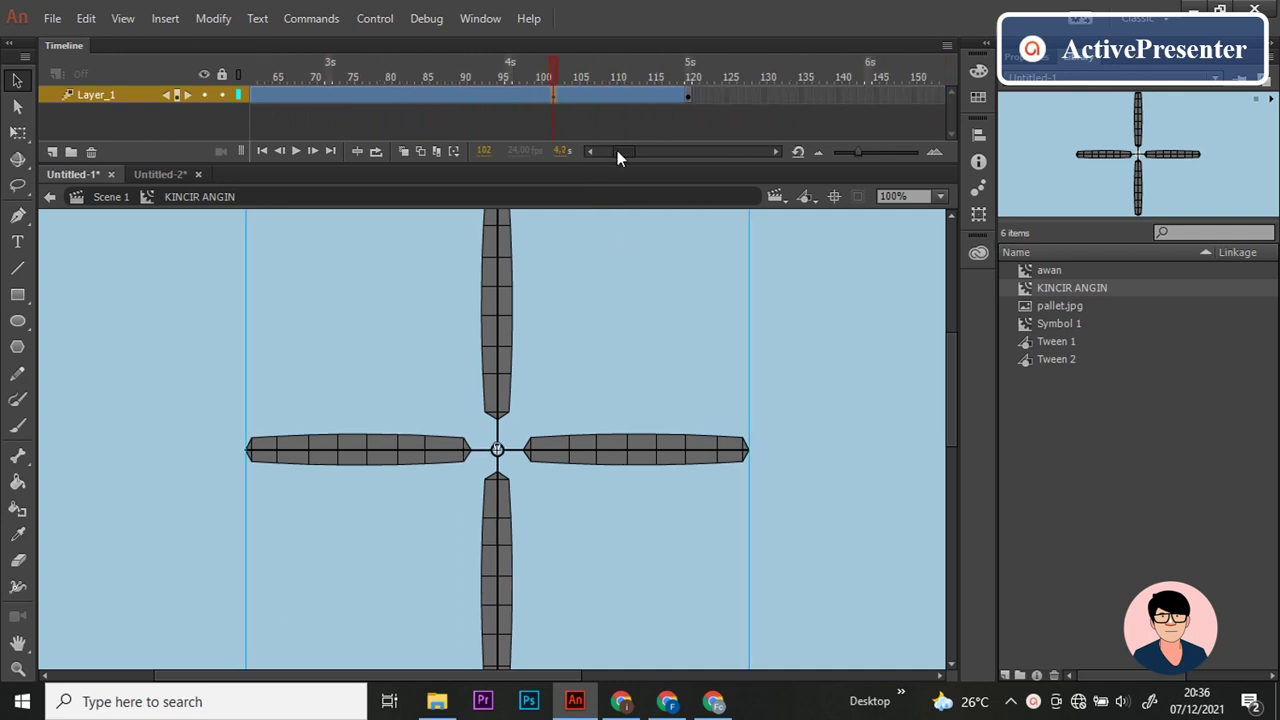
drag(522, 100, 650, 112)
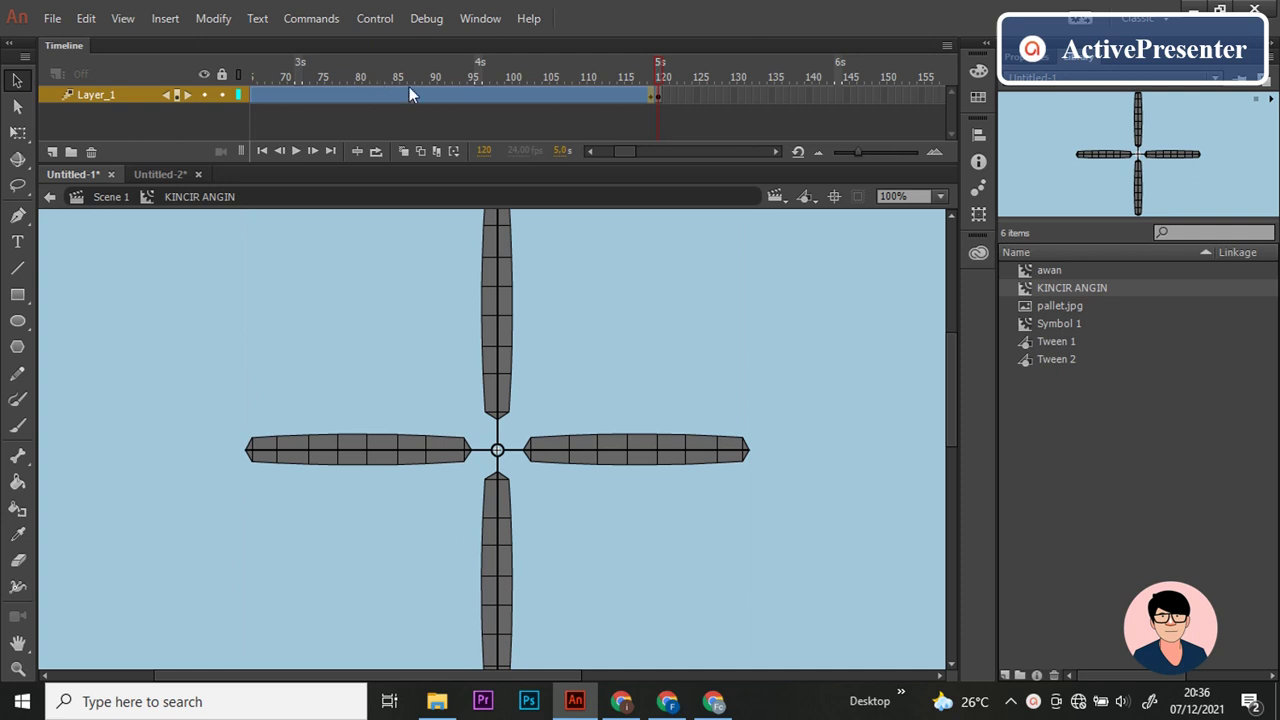
key(Return)
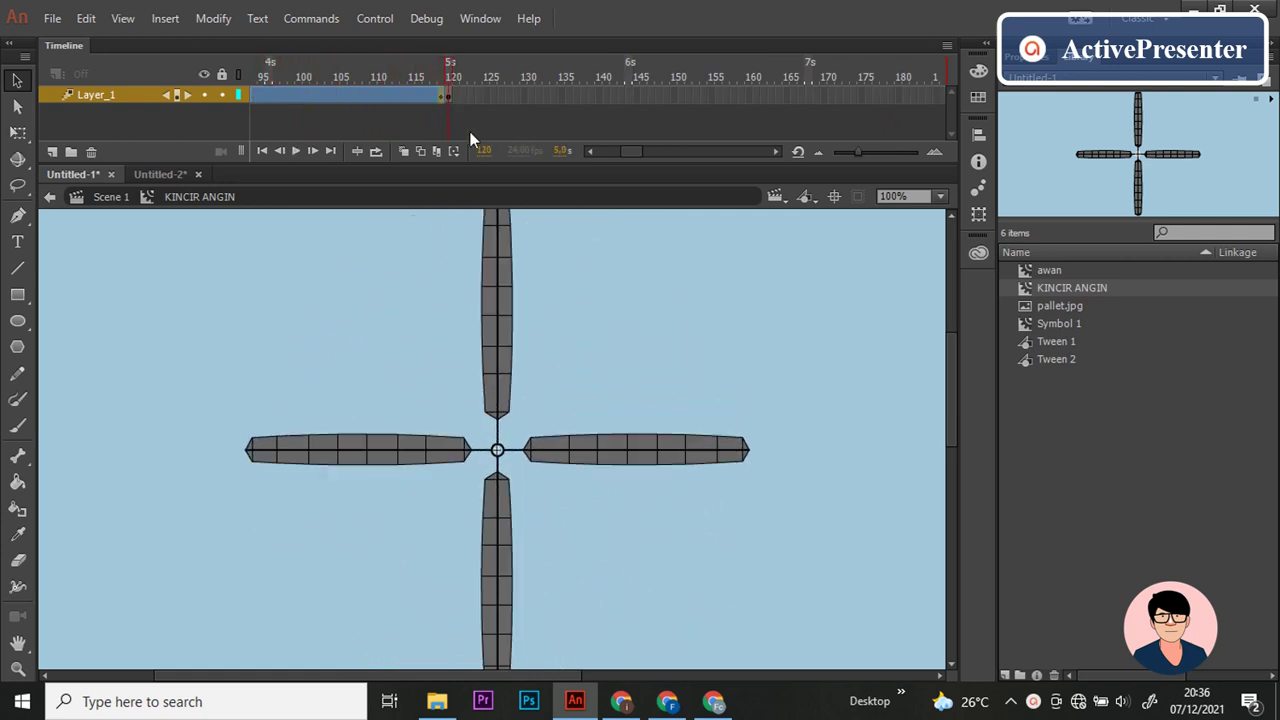
scroll(548, 375, down, 1)
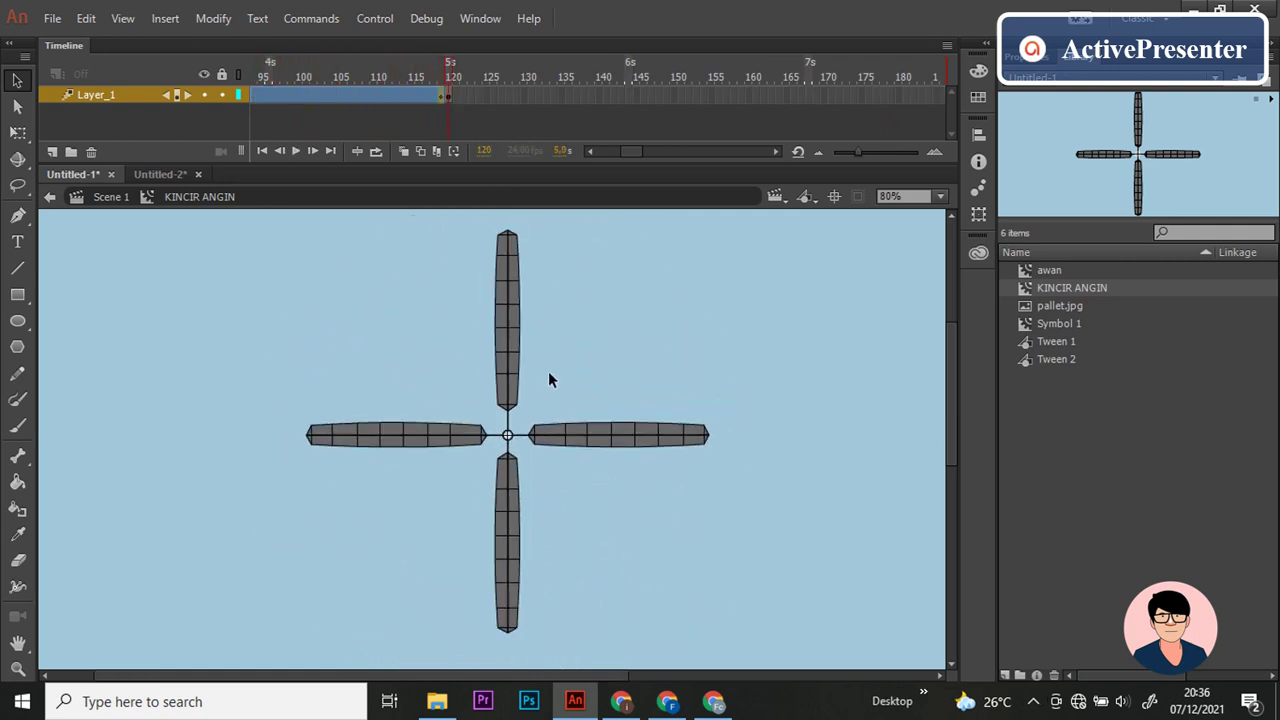
click(112, 199)
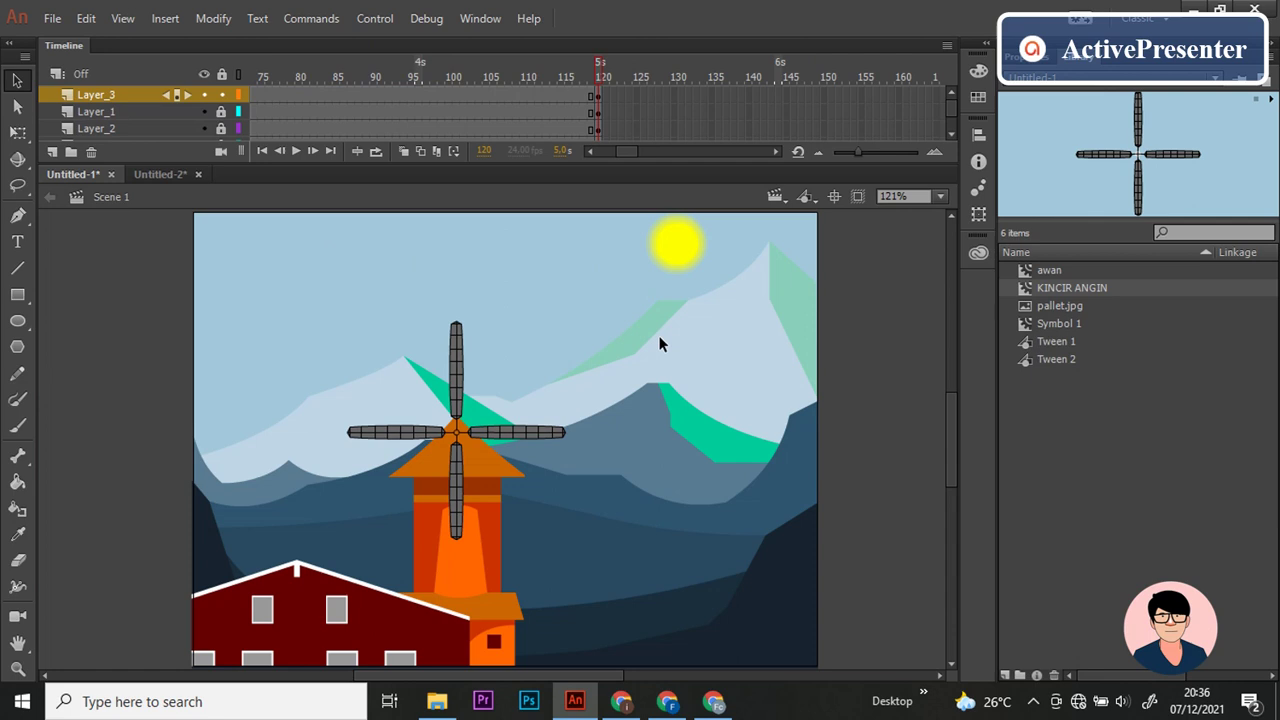
Step: Test the movie, reopen KINCIR ANGIN, and scrub to frame 95 to check the blades
key(ctrl+Return)
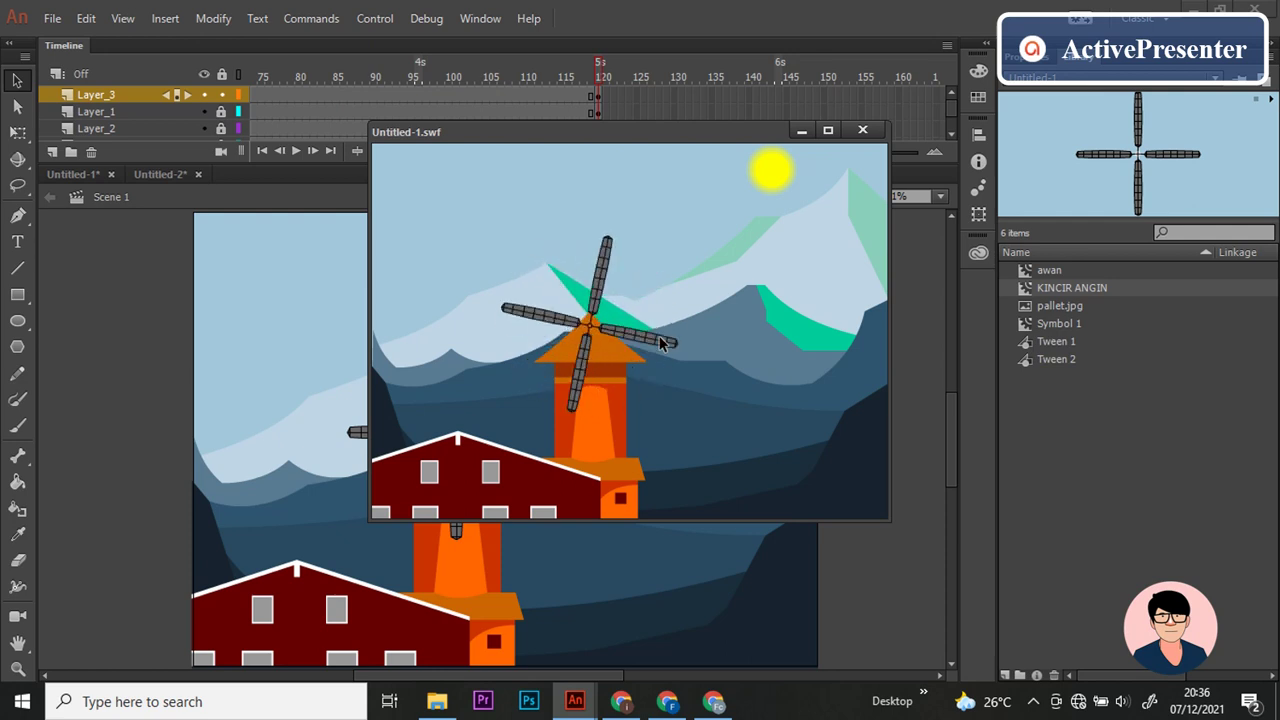
click(865, 131)
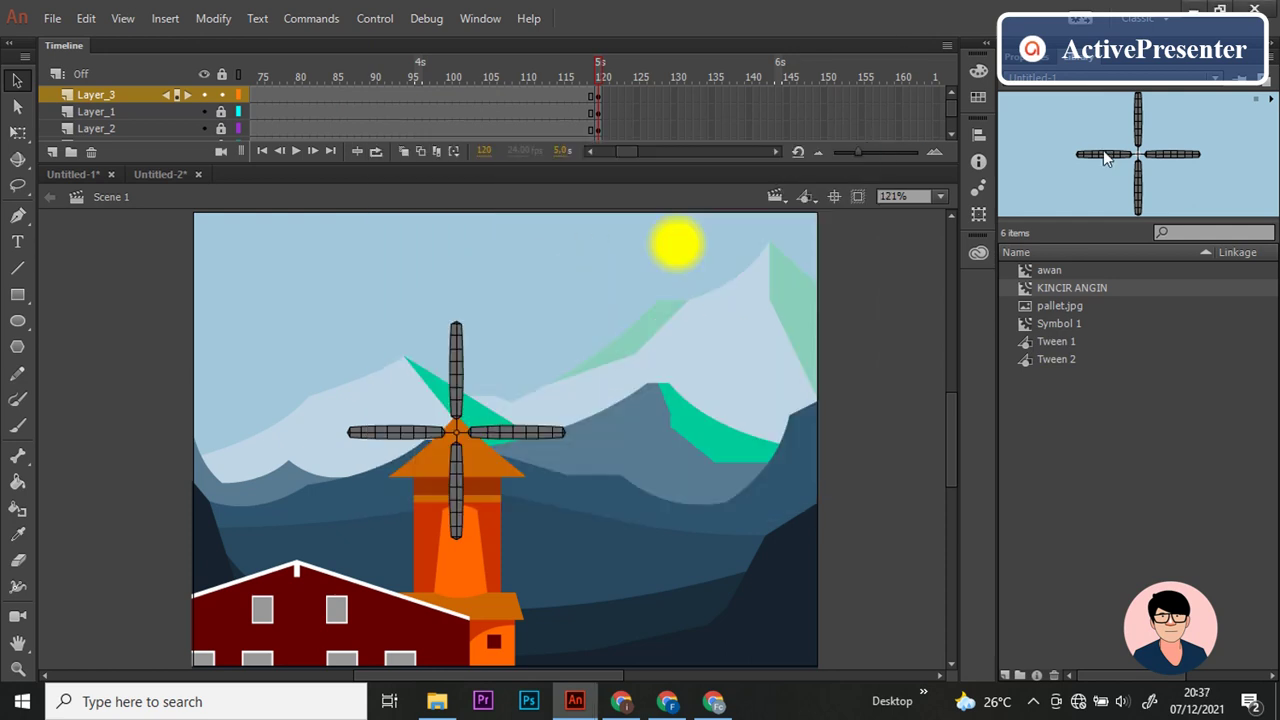
double_click(1108, 154)
scroll(634, 377, up, 3)
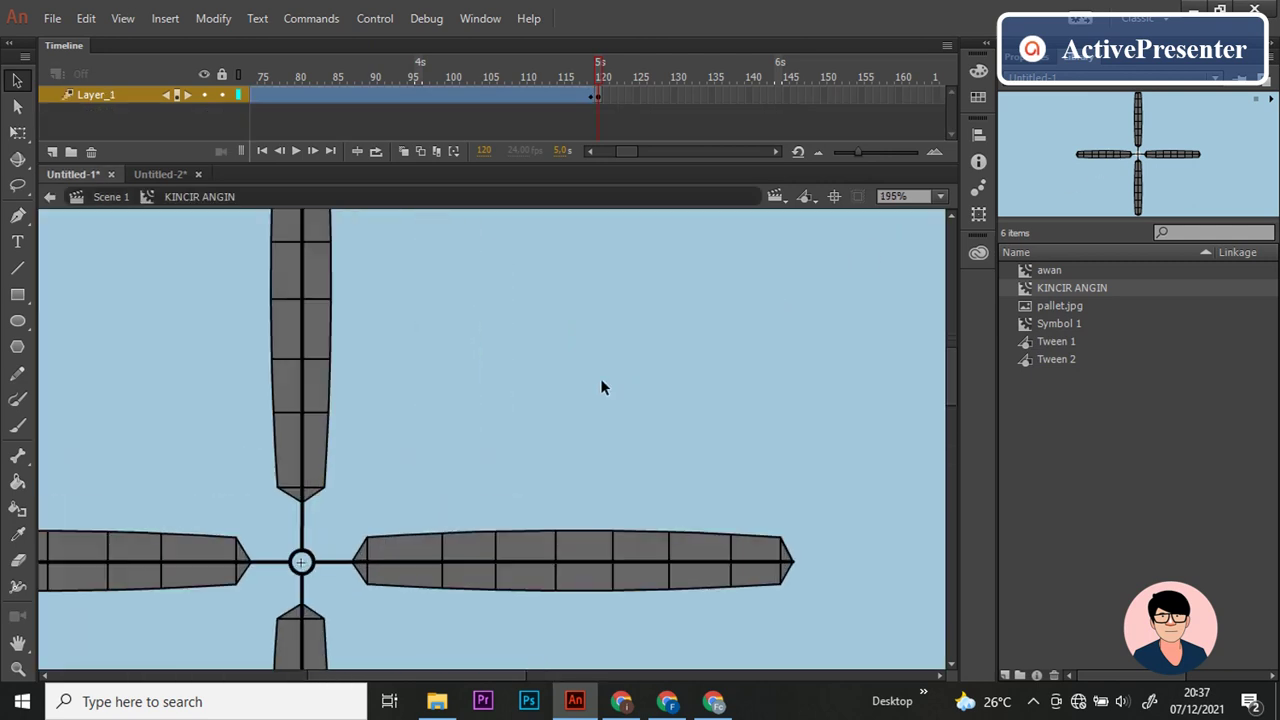
drag(391, 435, 501, 290)
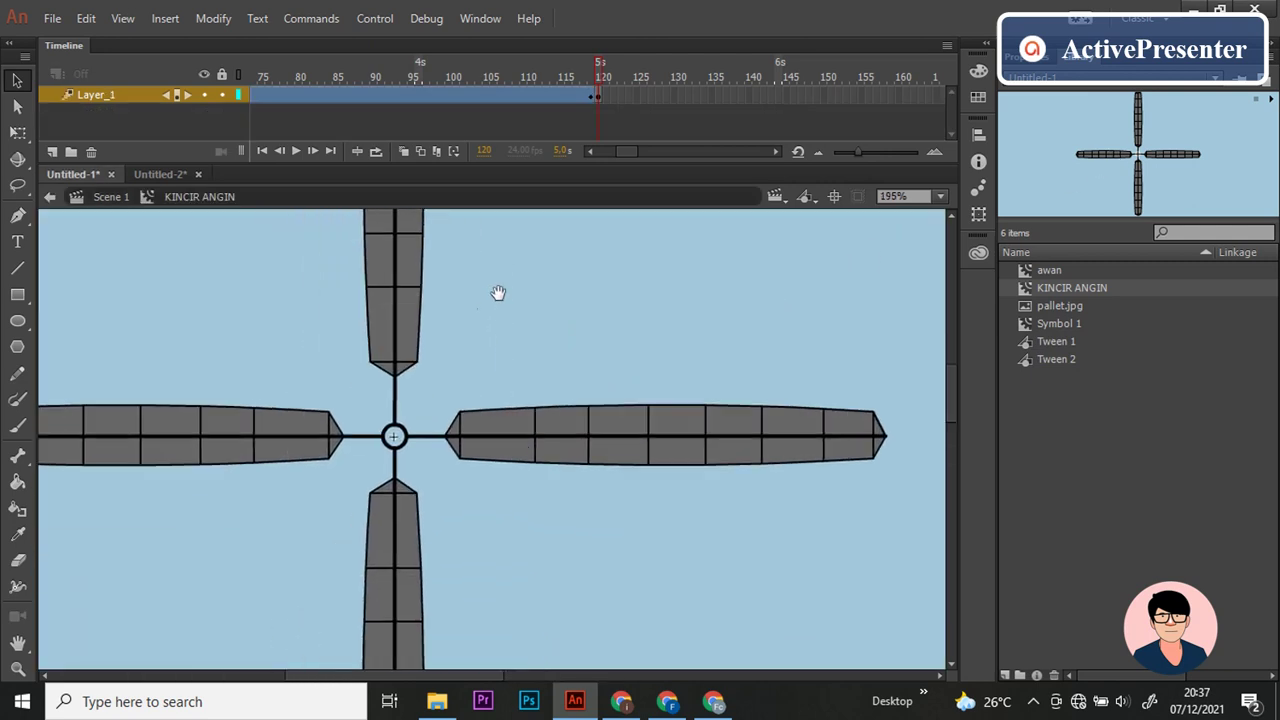
click(414, 93)
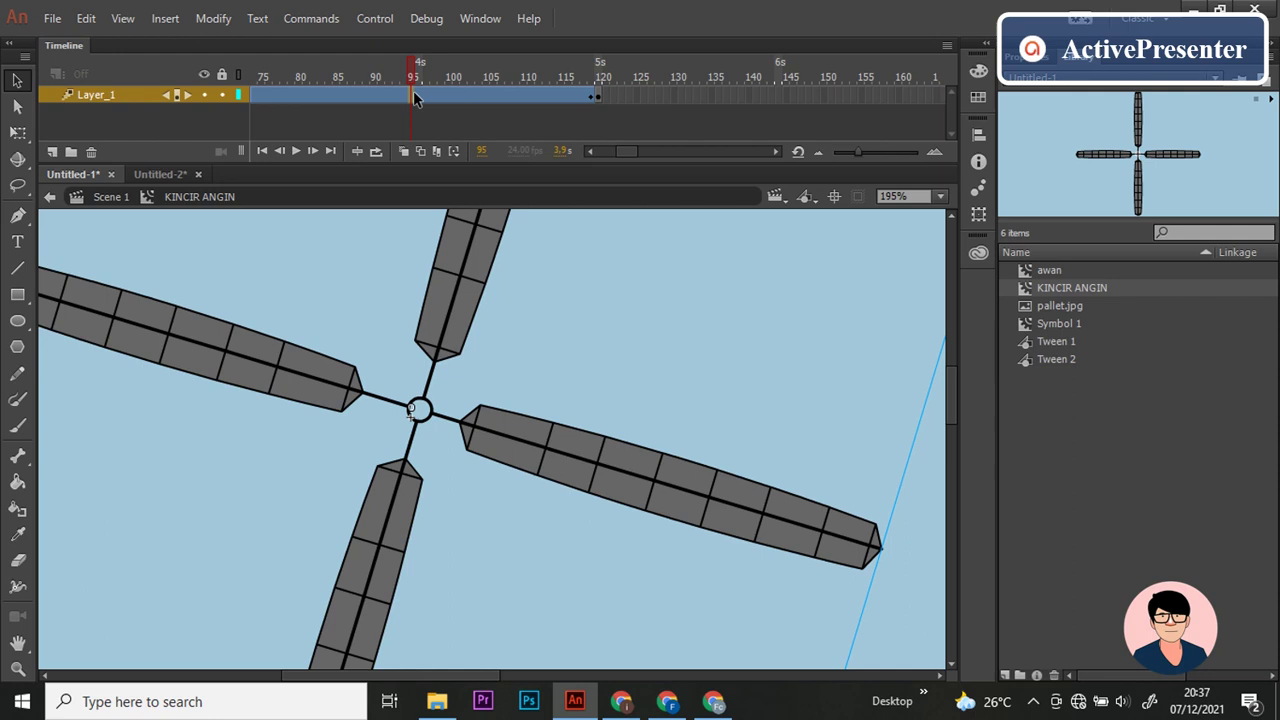
Step: Remove the existing motion tween from the blades
right_click(412, 100)
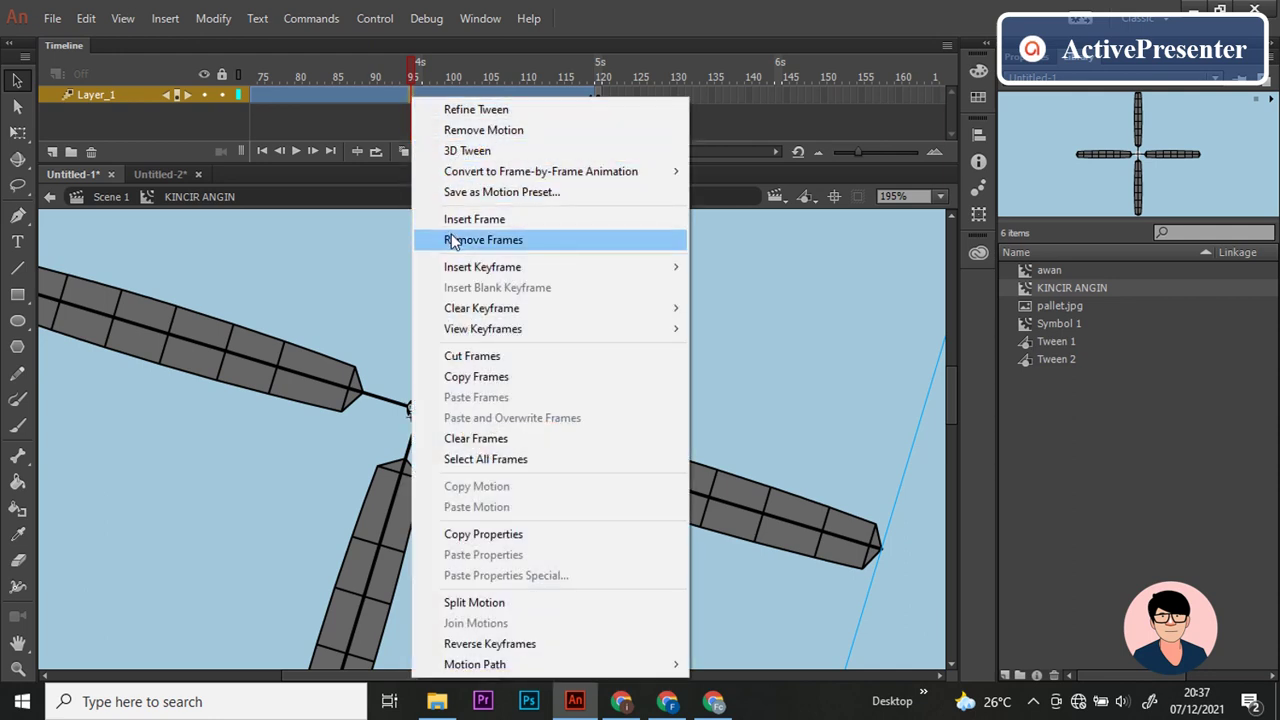
click(441, 130)
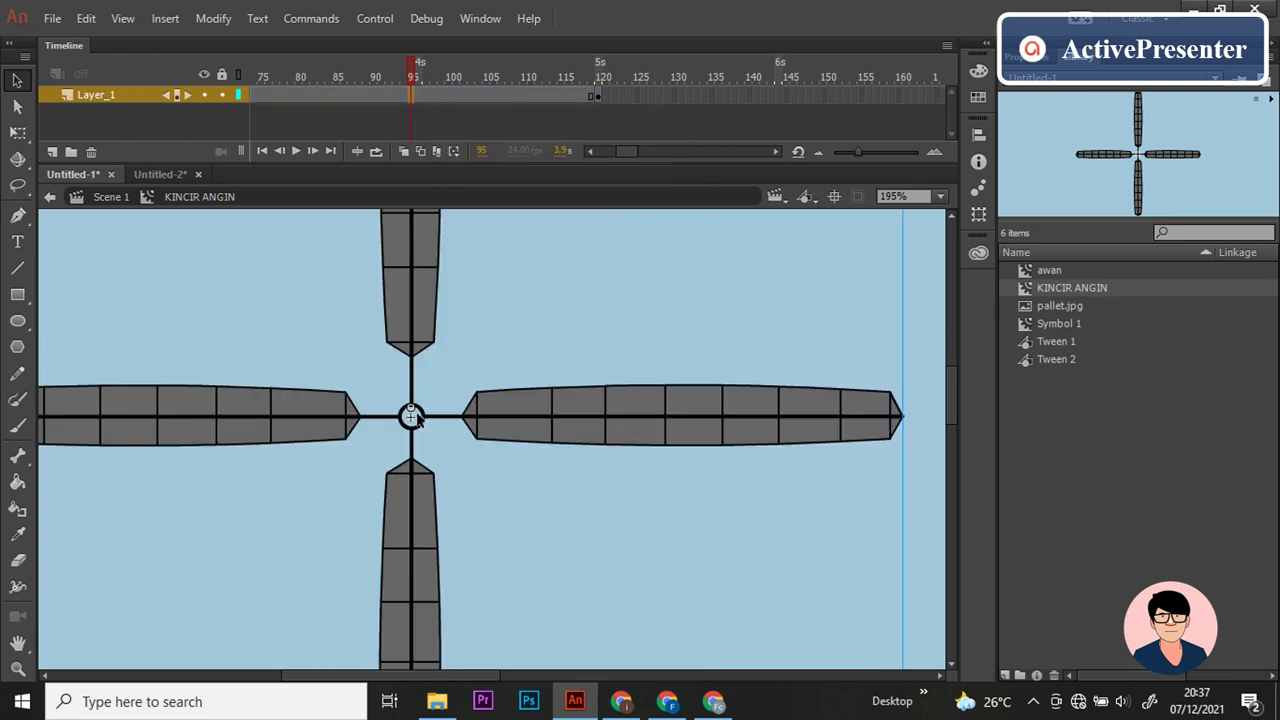
drag(412, 417, 413, 418)
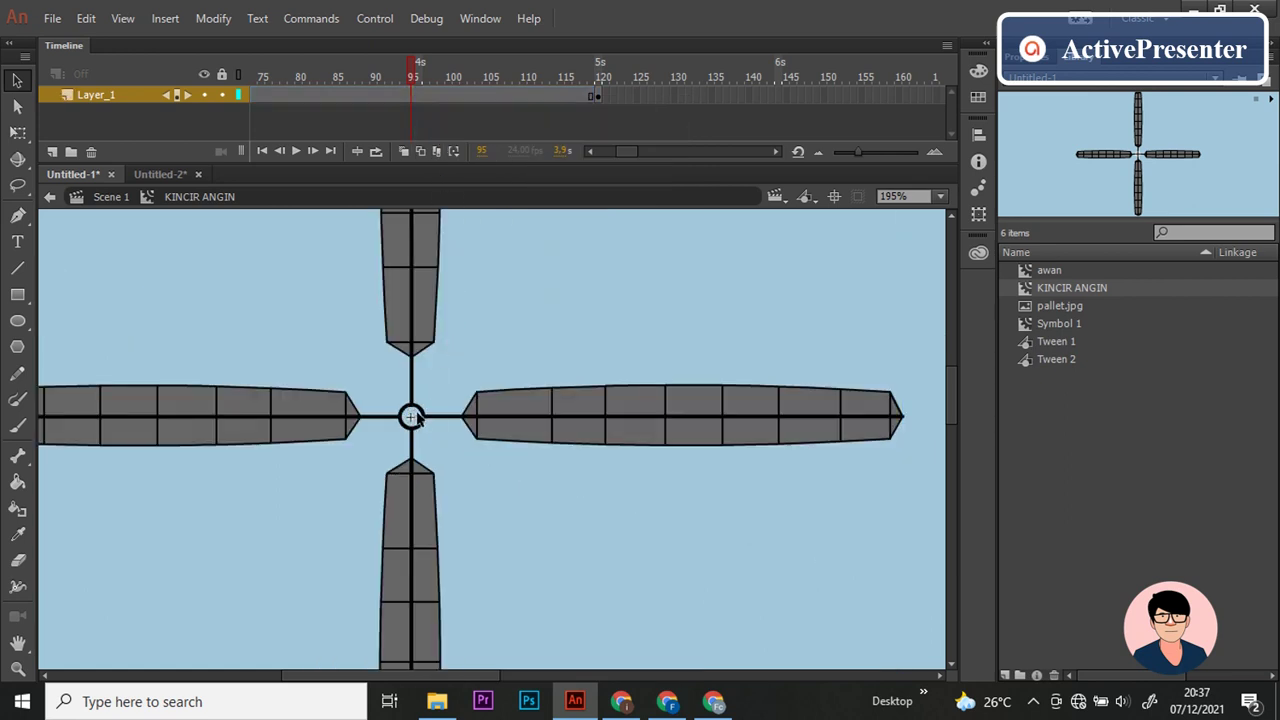
scroll(418, 418, up, 2)
scroll(418, 418, up, 2)
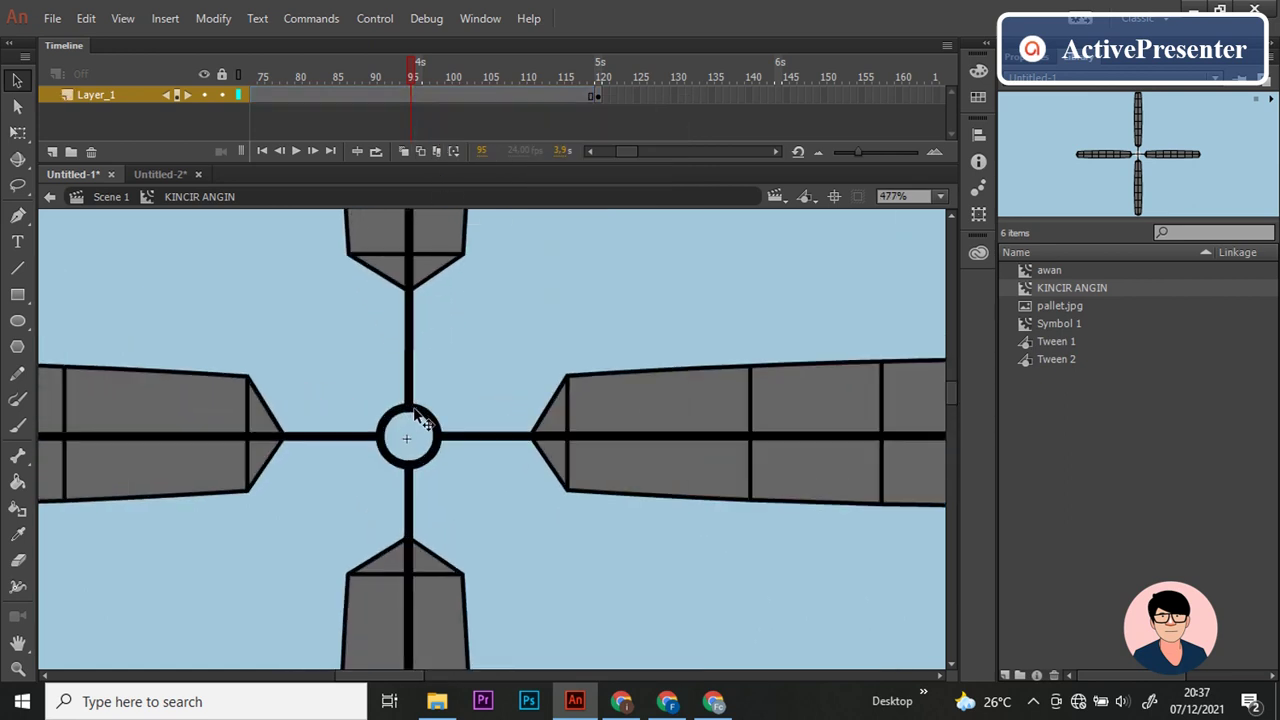
Step: Inside Symbol 1, fill the windmill hub circle solid black
double_click(418, 420)
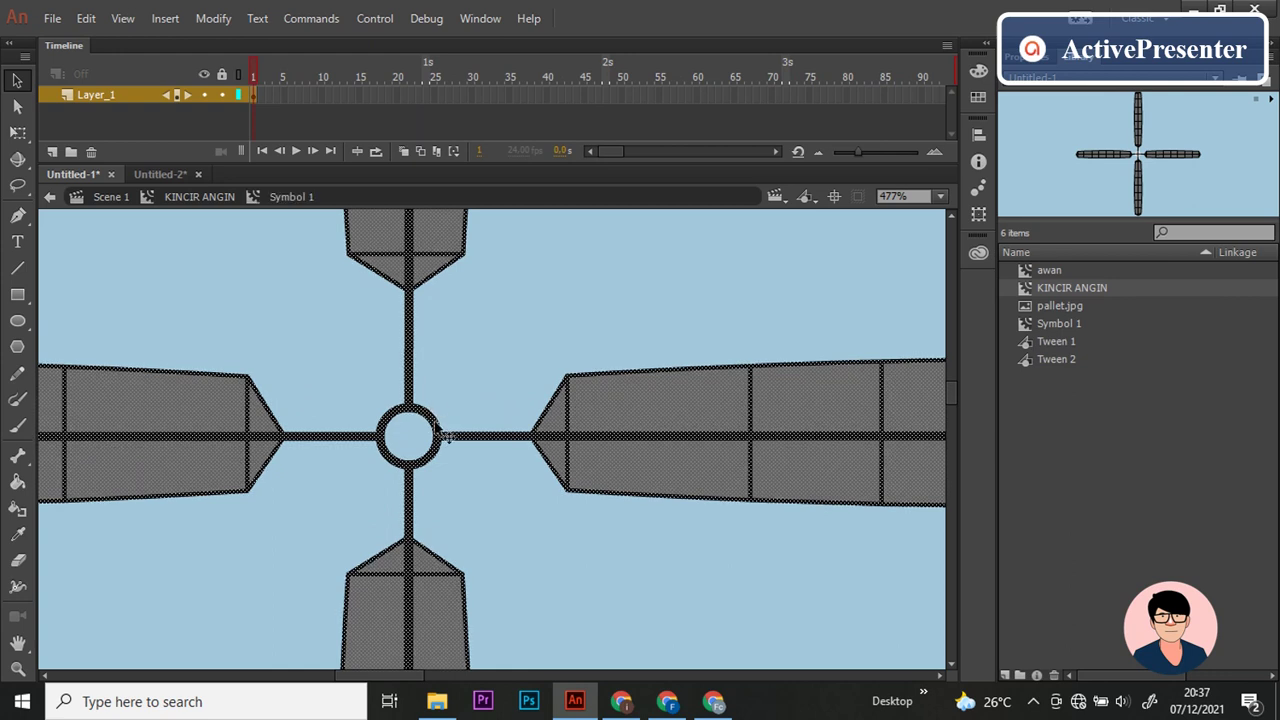
click(466, 400)
click(438, 424)
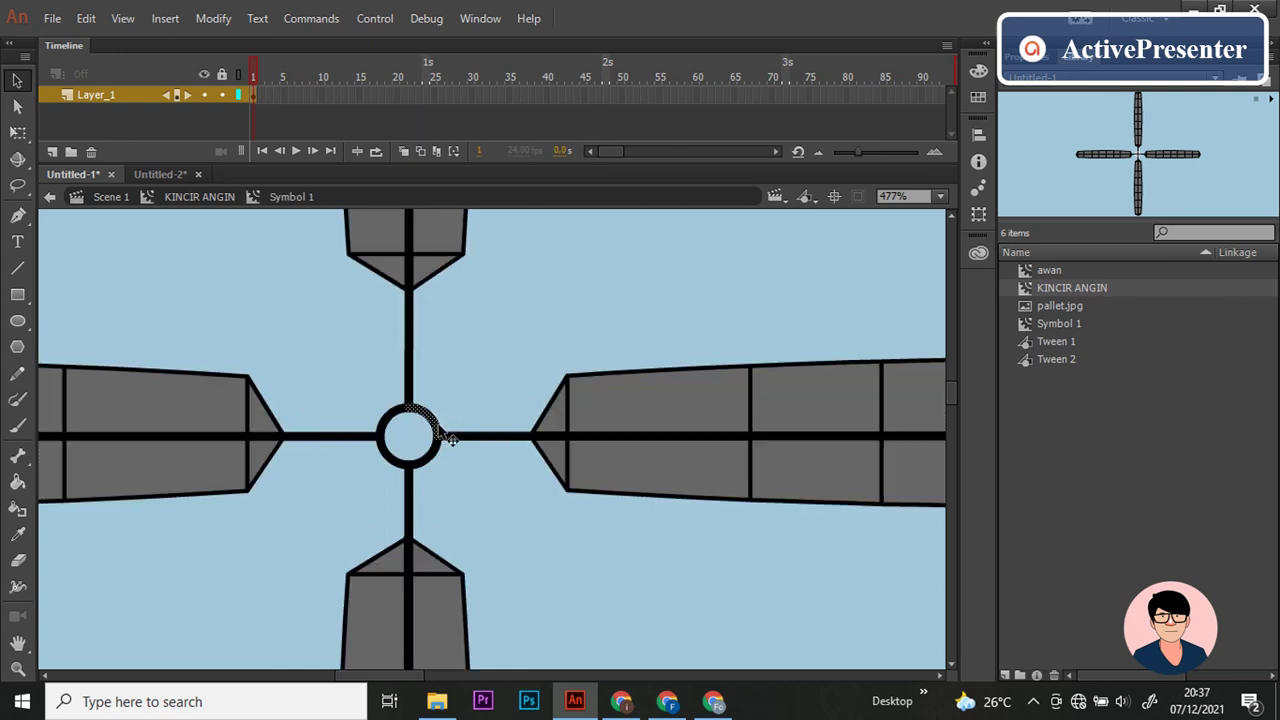
click(454, 399)
key(k)
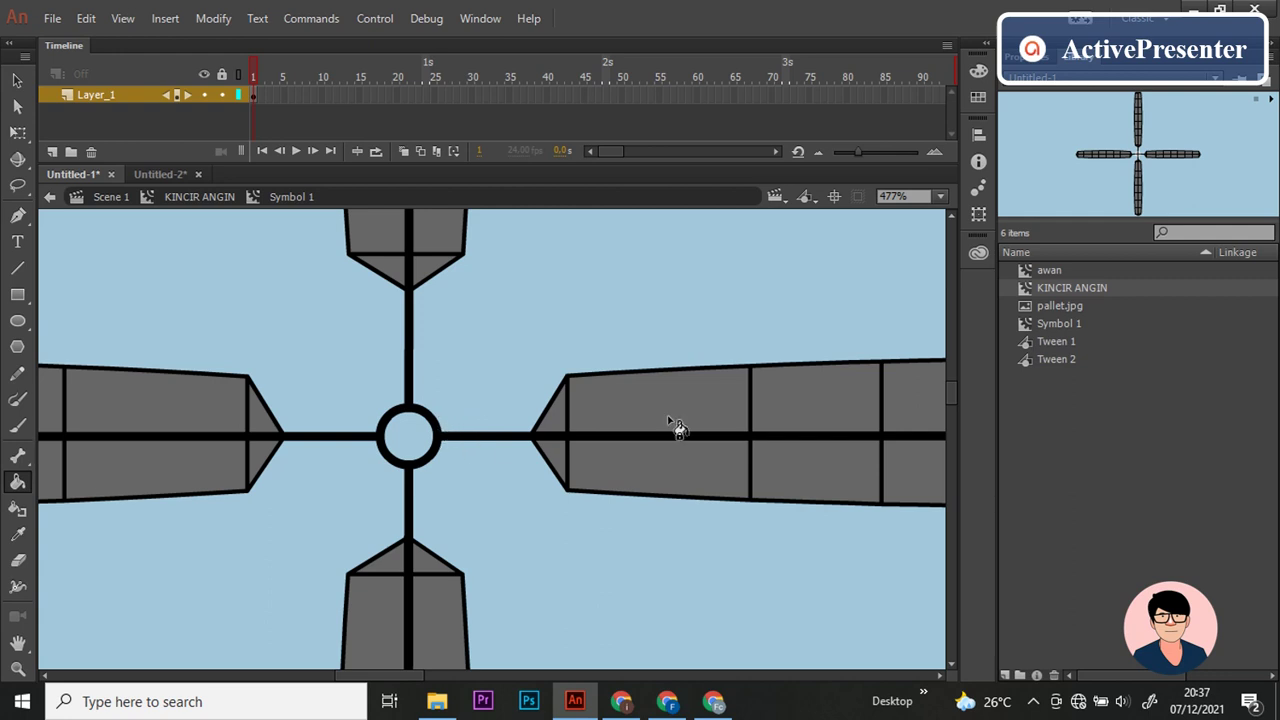
click(1010, 58)
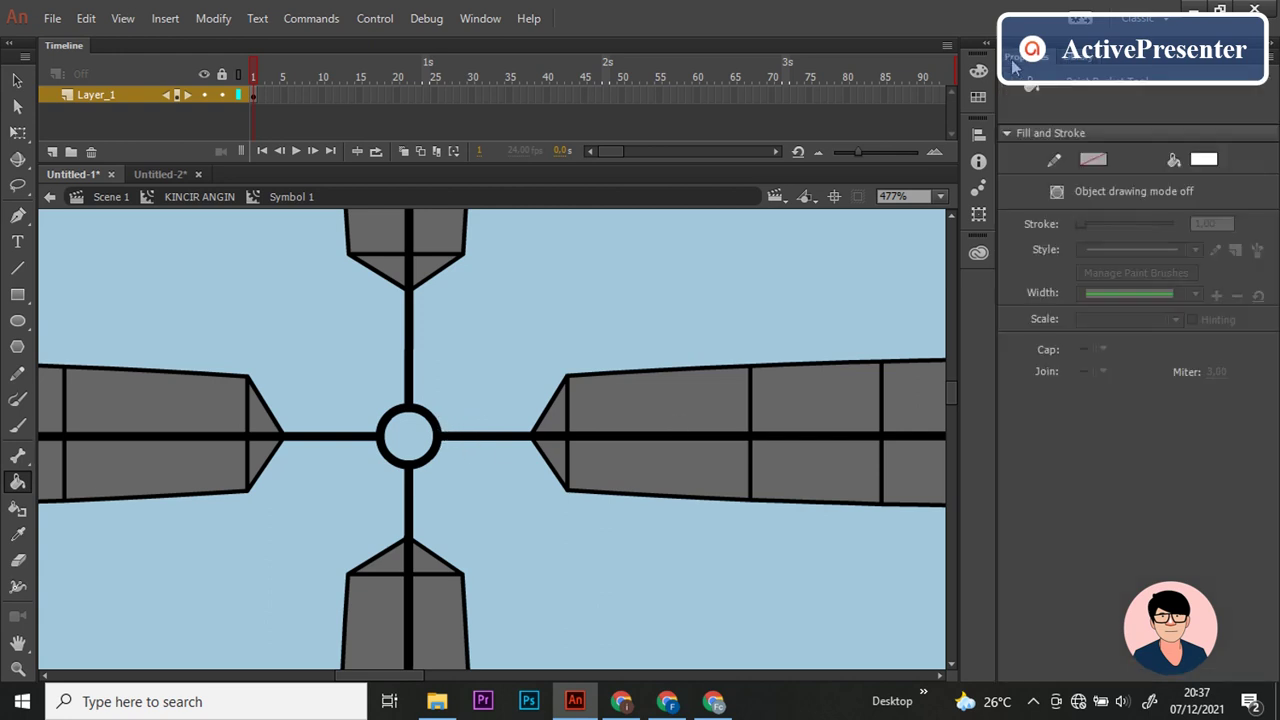
click(1203, 159)
click(925, 228)
click(410, 448)
key(ctrl+1)
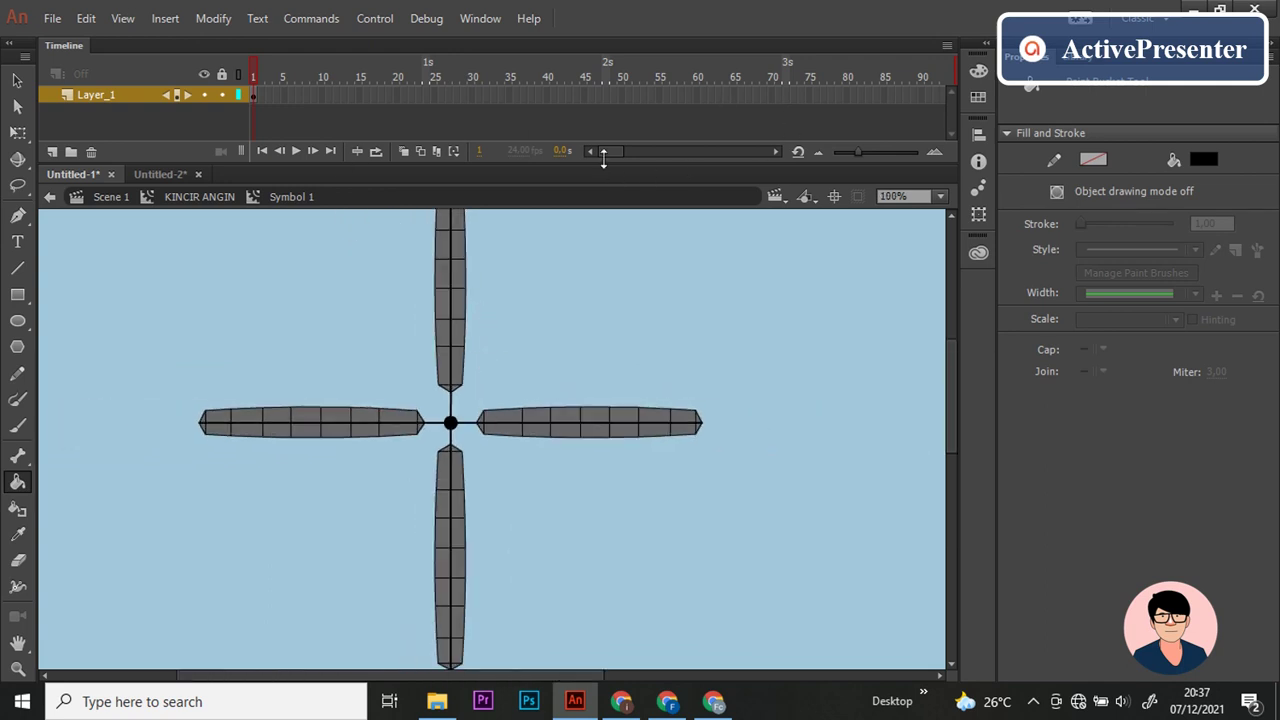
Step: Add a keyframe at frame 120 and create a motion tween over frames 1–120
drag(603, 152, 620, 152)
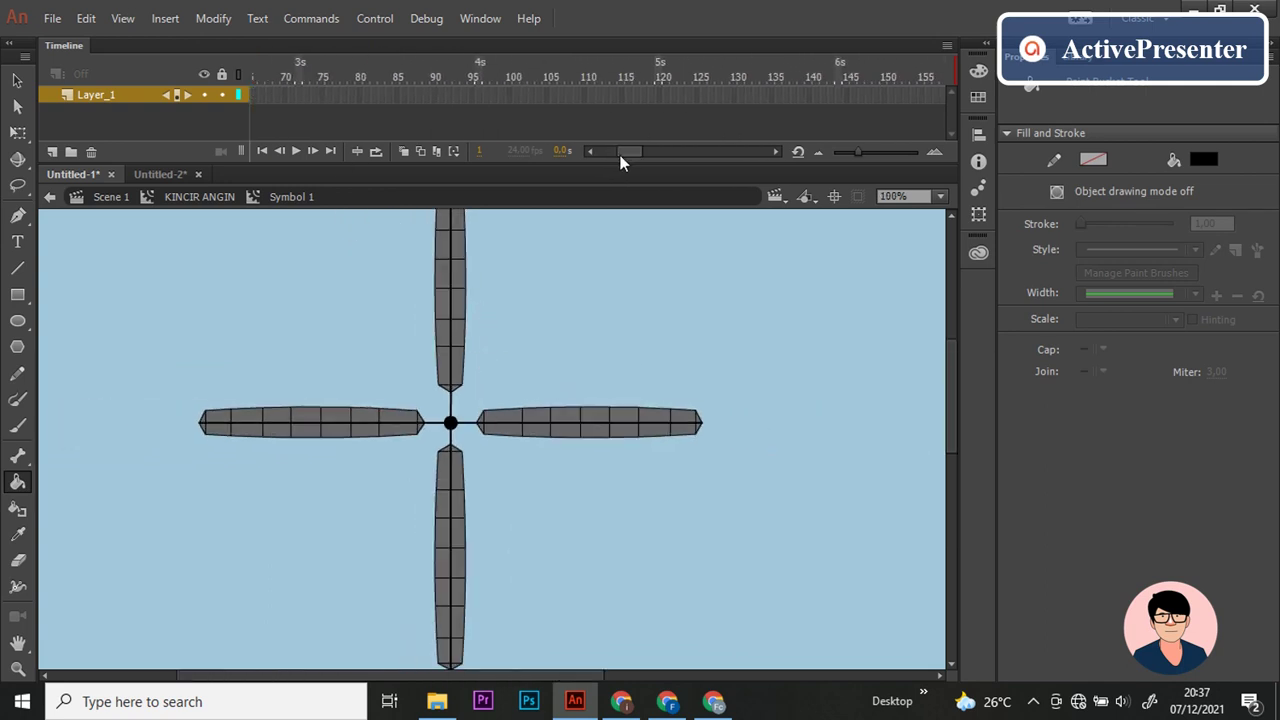
click(657, 95)
right_click(658, 96)
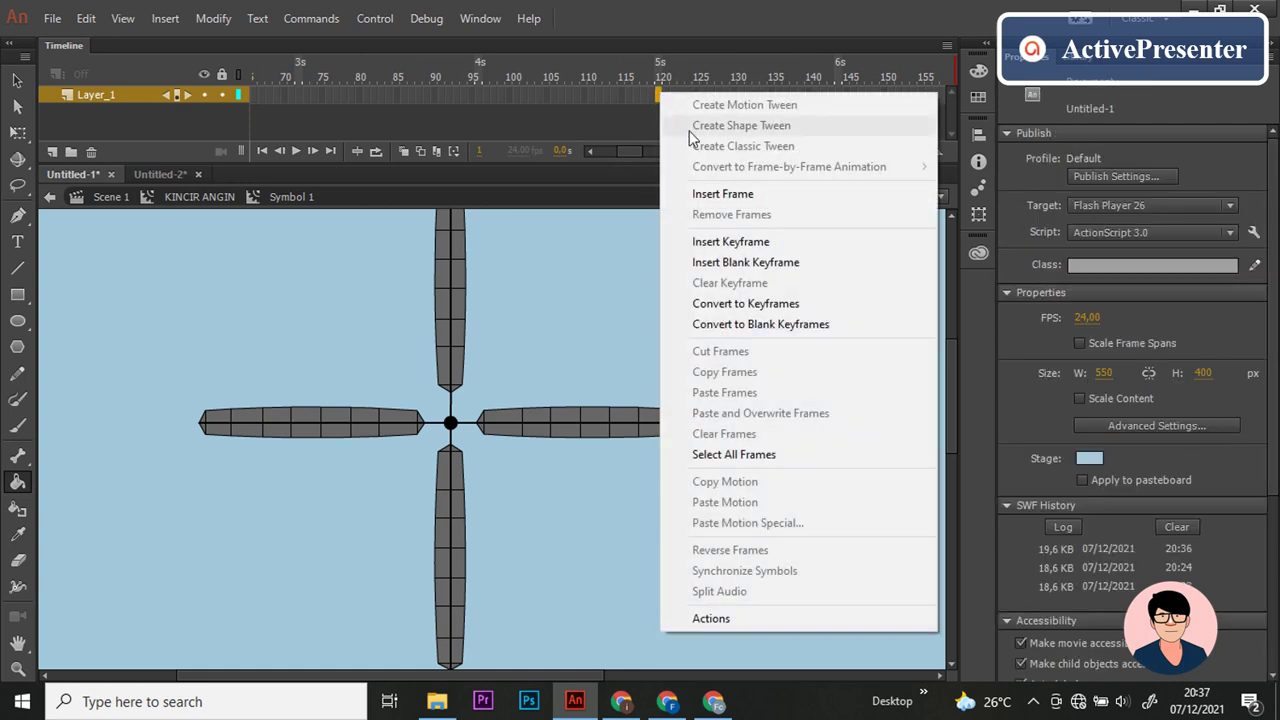
click(720, 241)
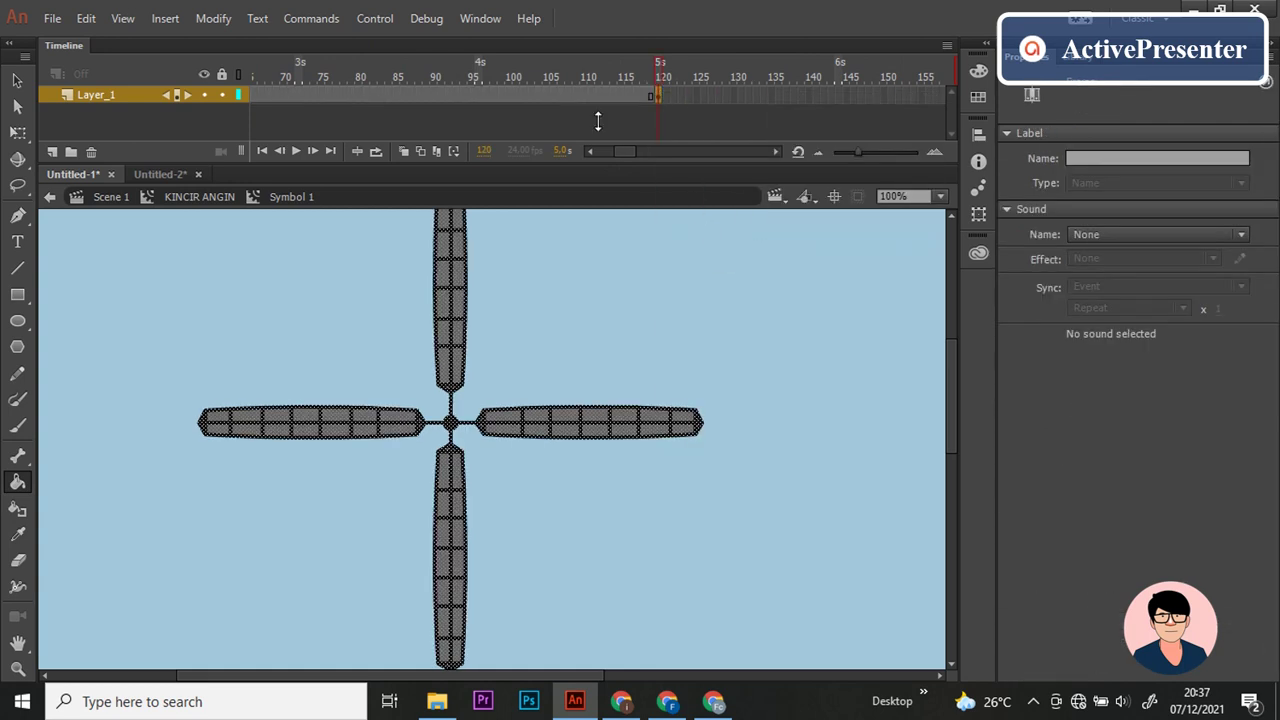
click(400, 84)
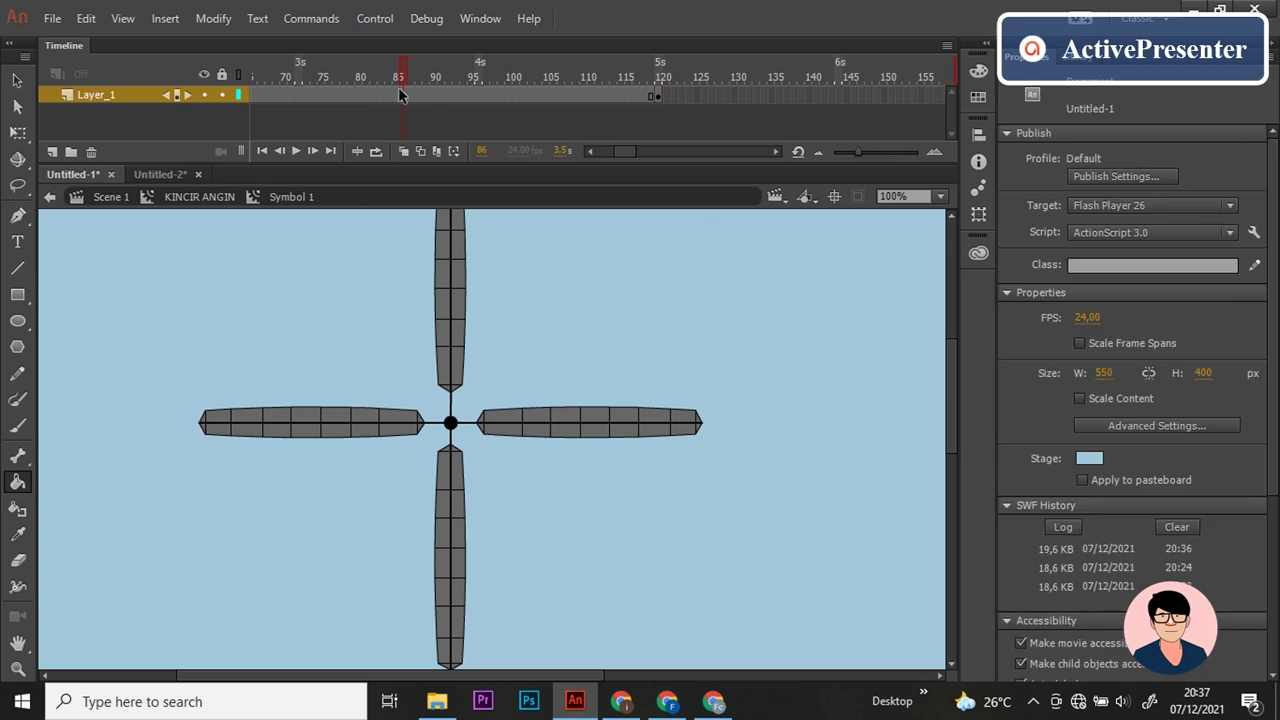
right_click(398, 88)
click(424, 104)
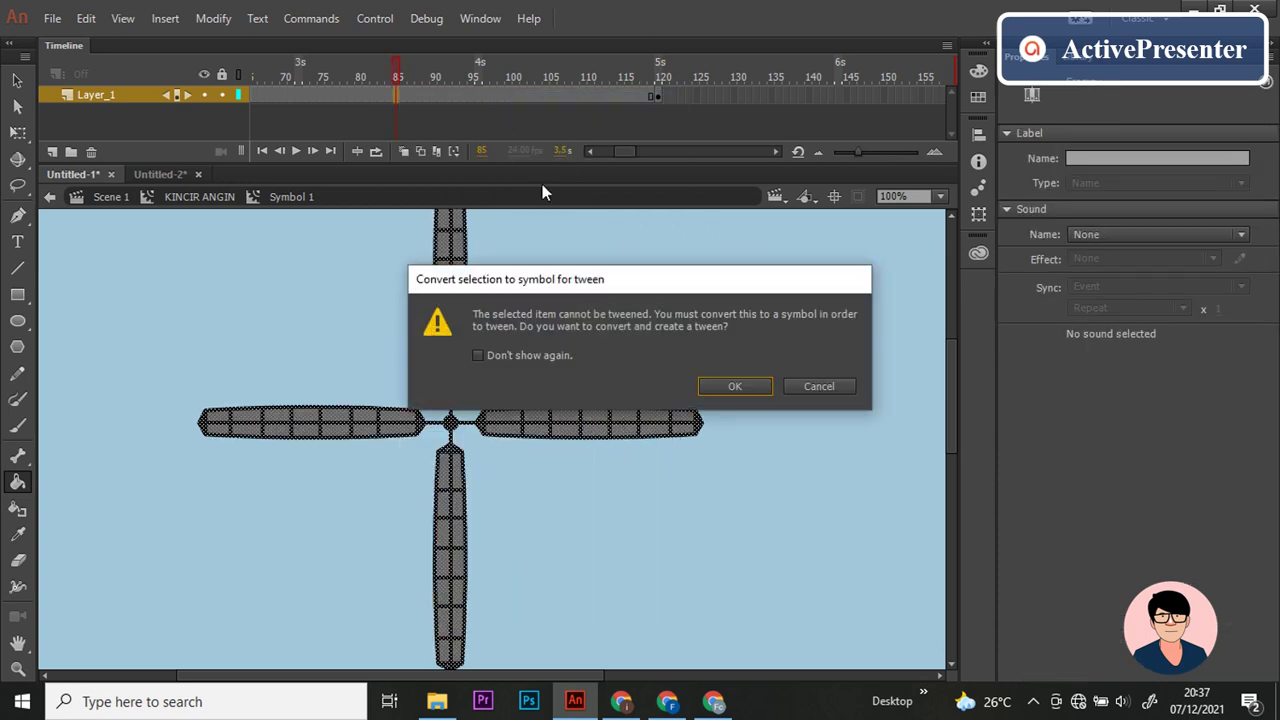
click(759, 389)
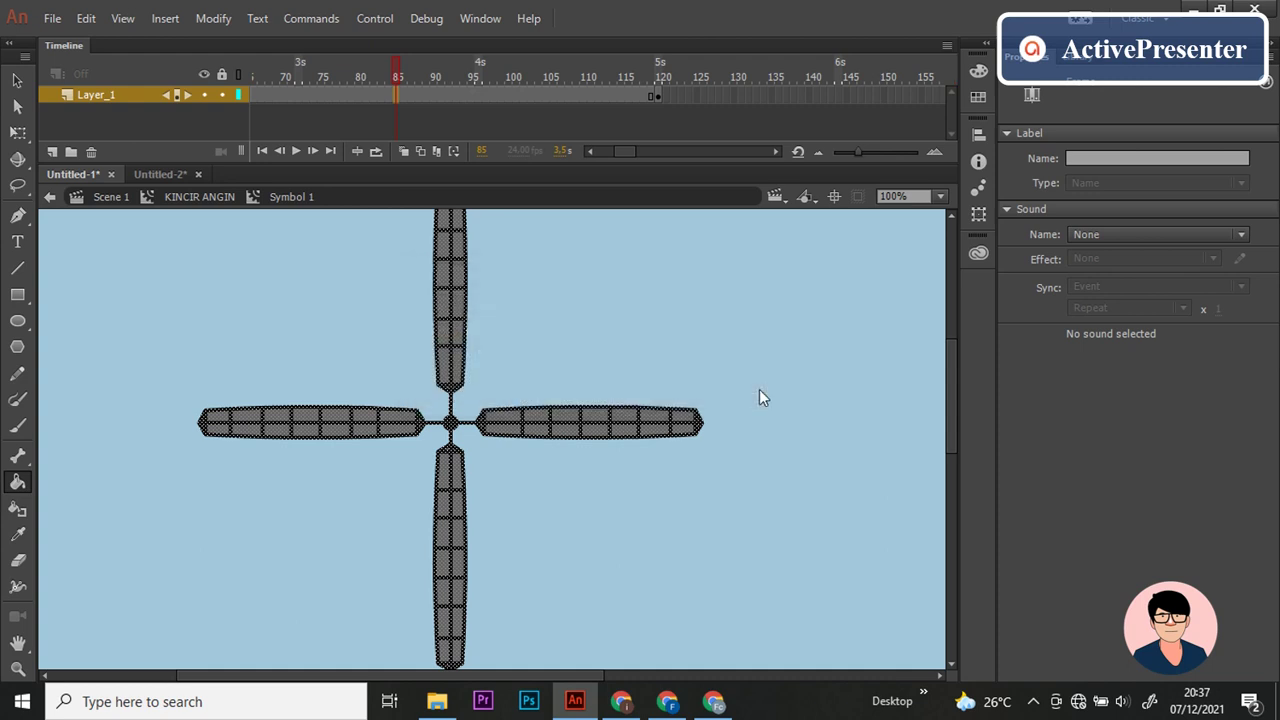
Step: Set the tween's rotation to clockwise, preview it, and return to Scene 1
click(1109, 230)
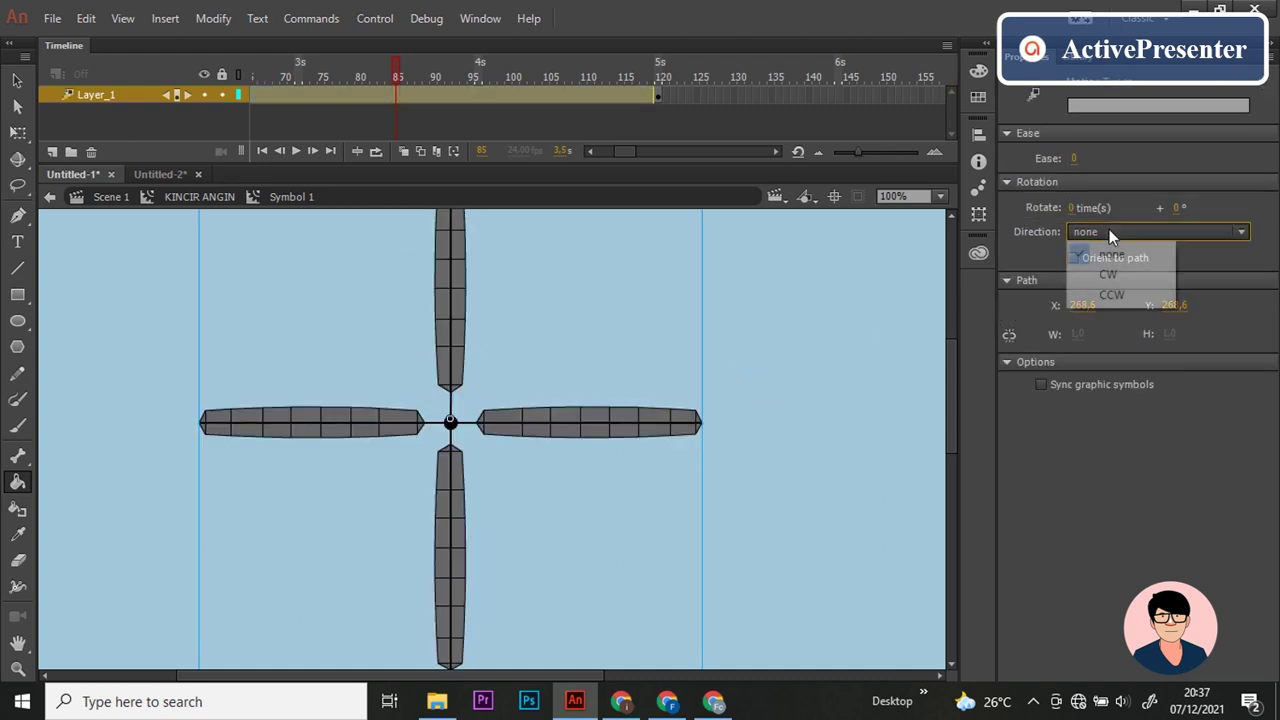
click(1108, 274)
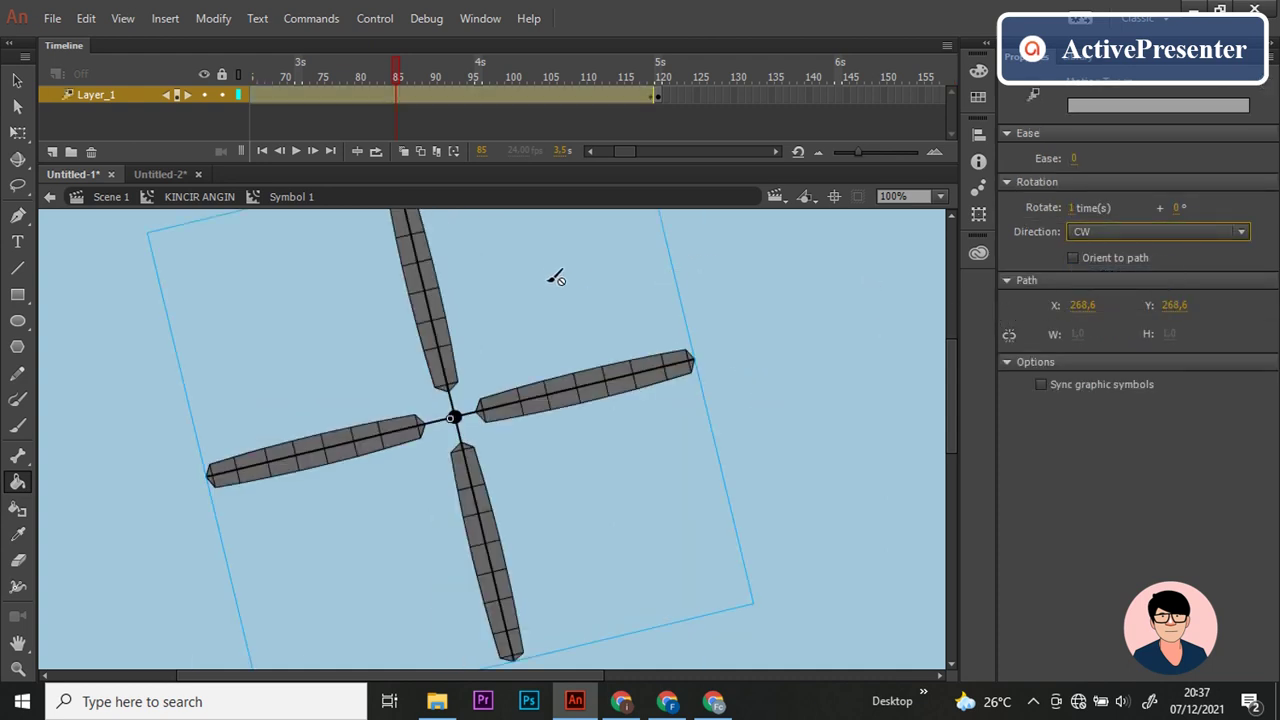
key(Return)
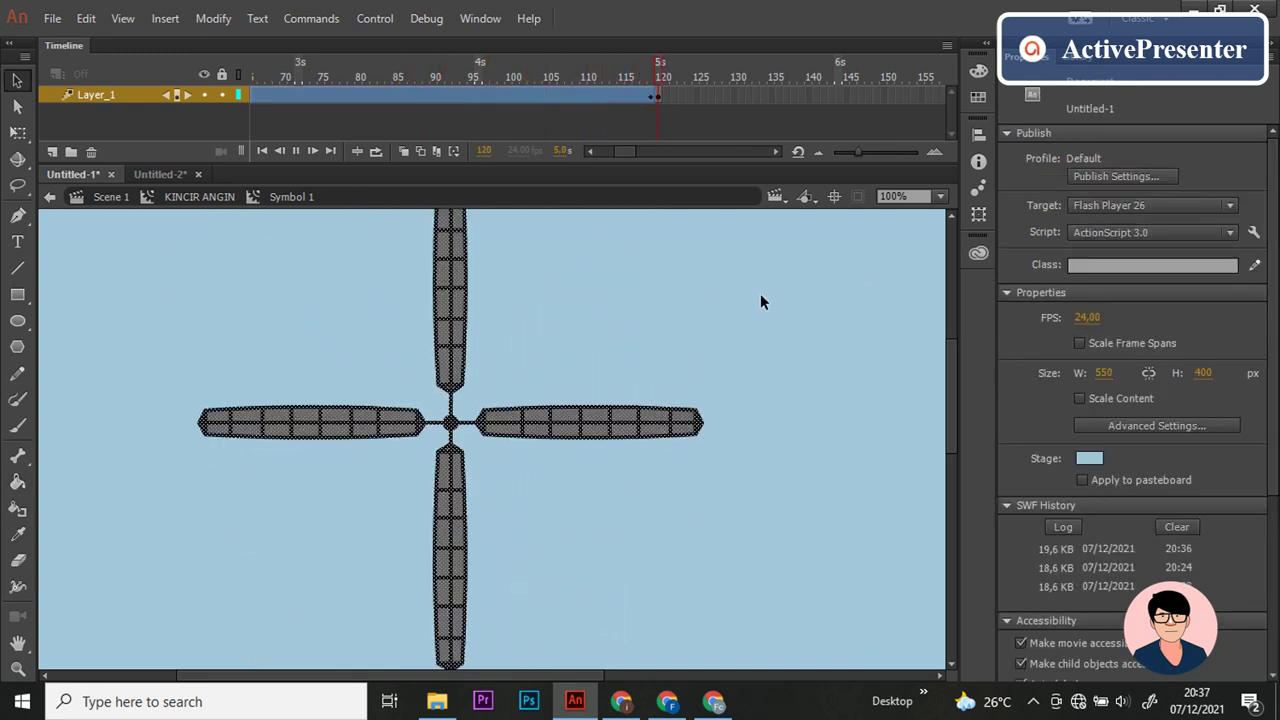
click(285, 265)
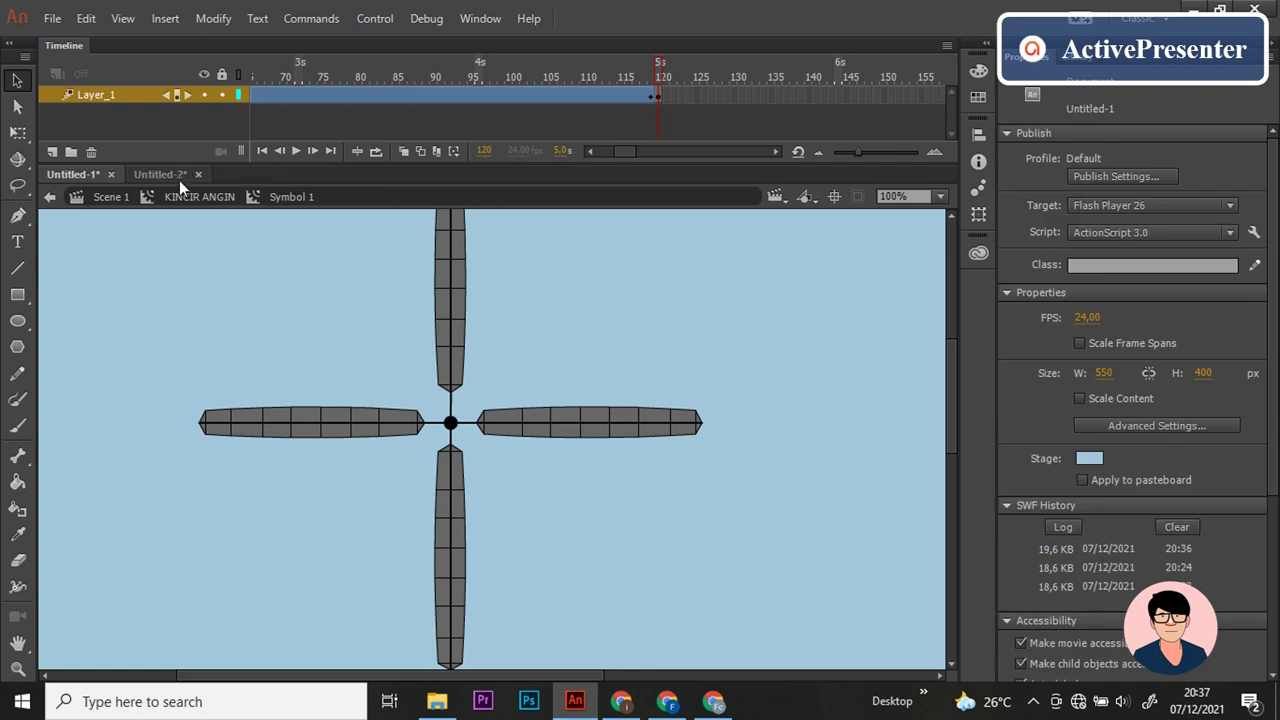
click(100, 197)
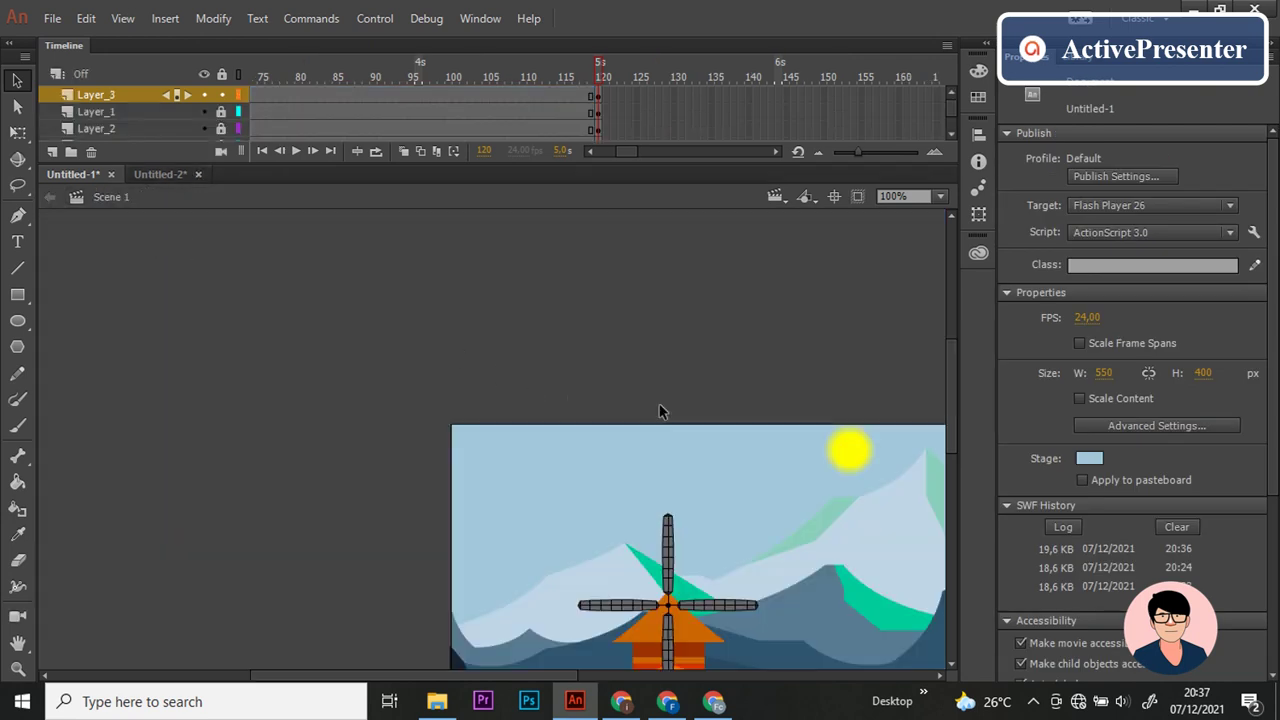
Step: Center the stage and export the scene as Untitled-1.swf for test playback
scroll(660, 410, down, 3)
drag(440, 677, 510, 690)
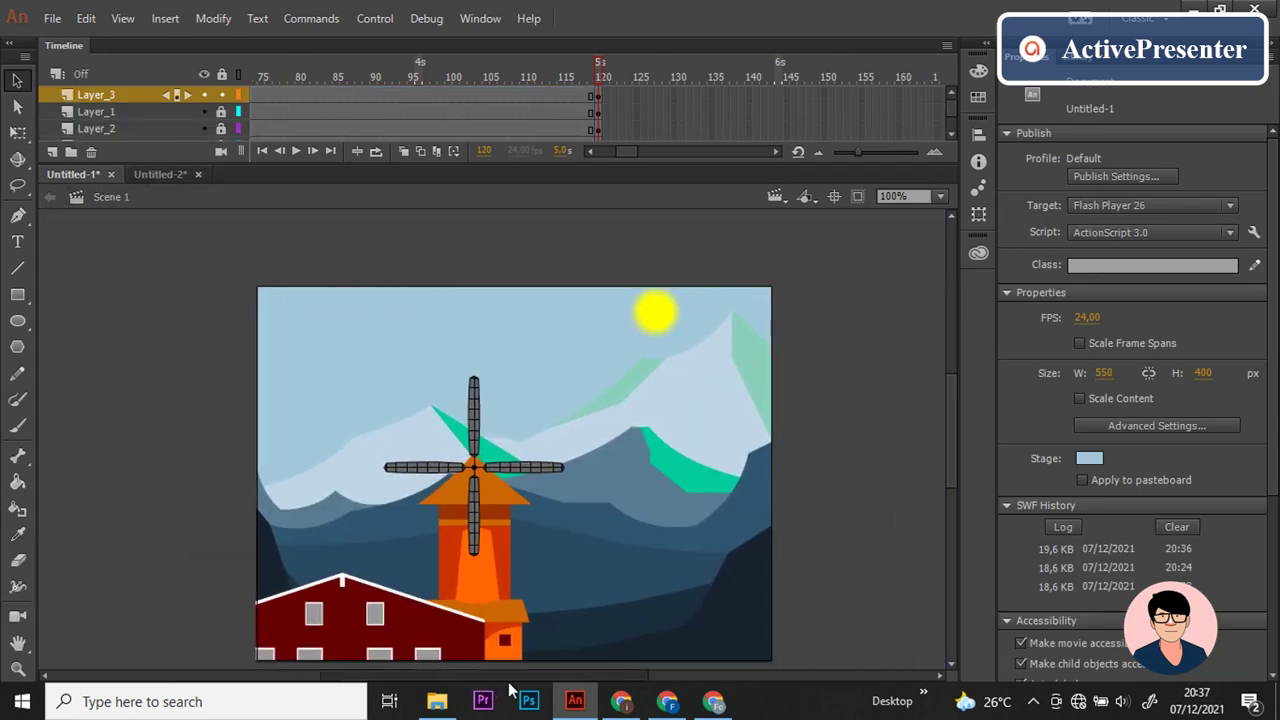
drag(955, 430, 956, 438)
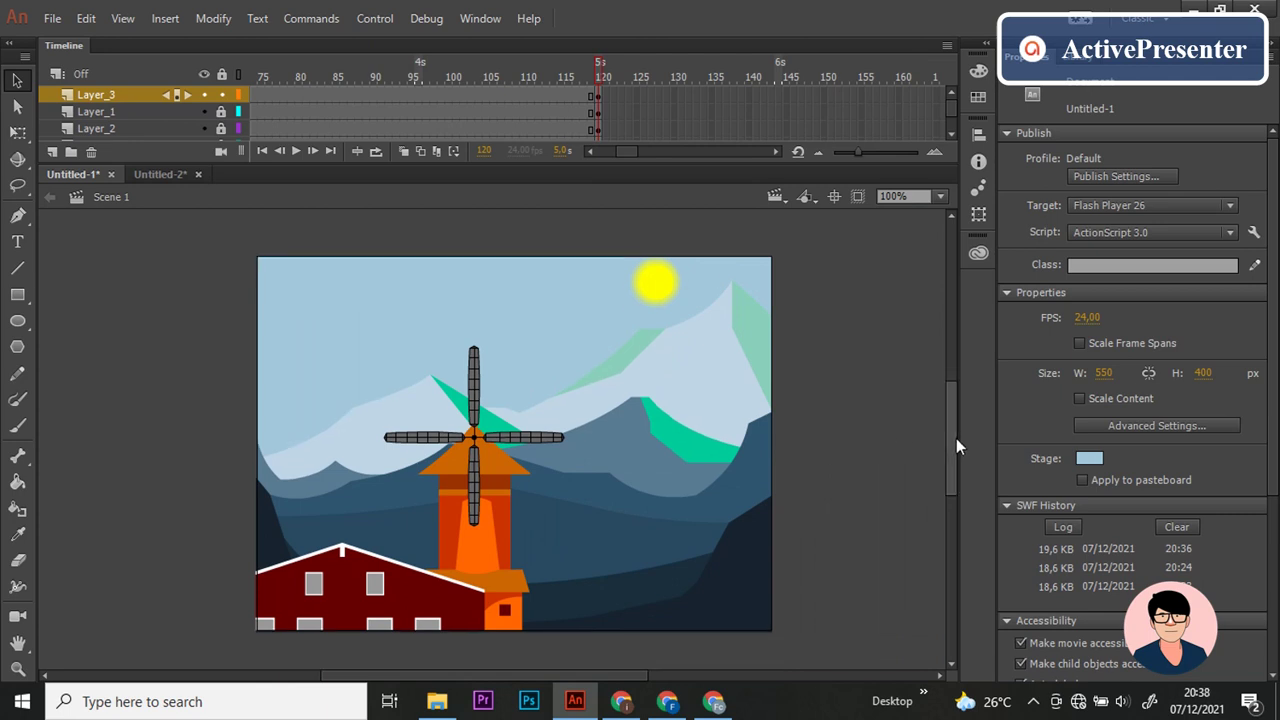
key(ctrl+Return)
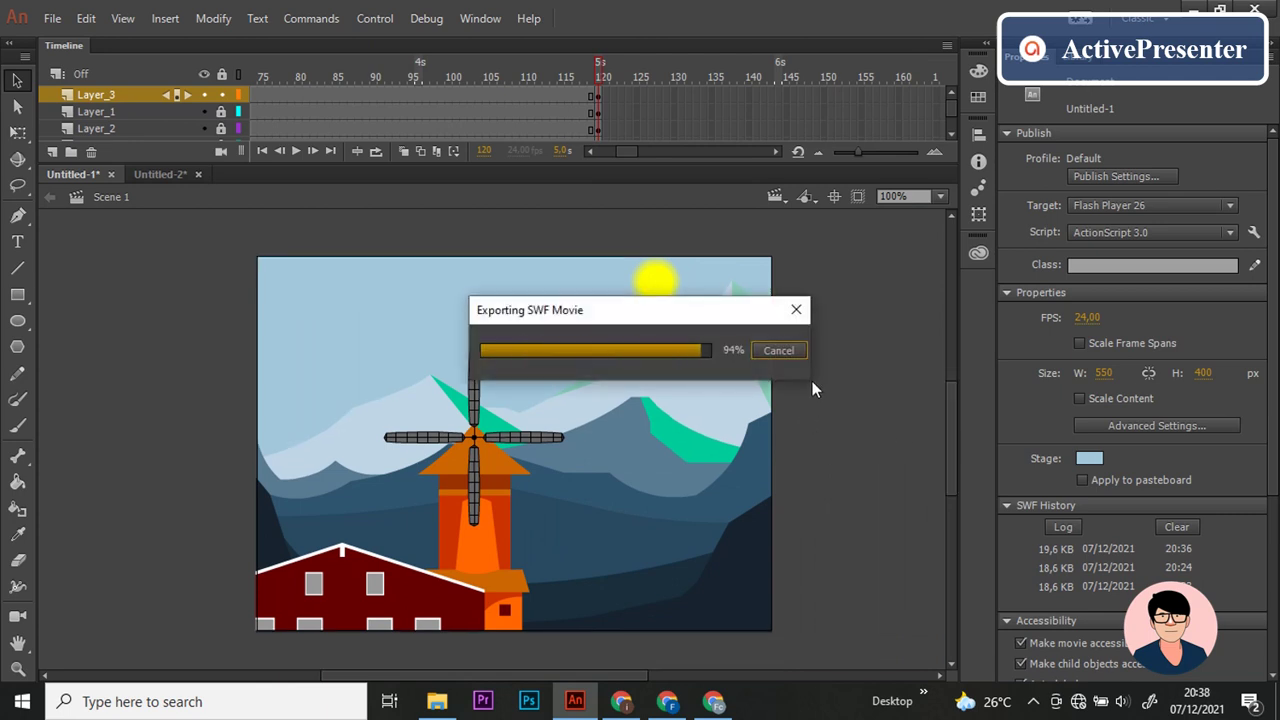